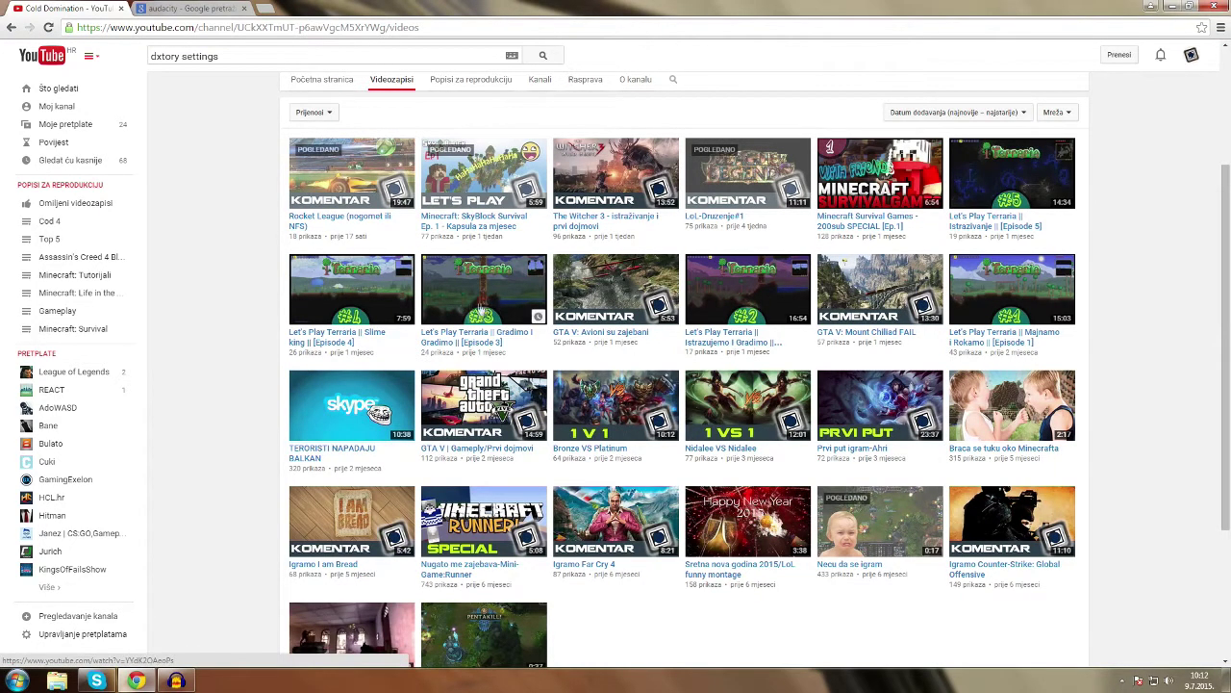
# Look over the channel's videos, minimize the browser and launch Rocket League from the desktop
pyautogui.scroll(-2, 515, 478)
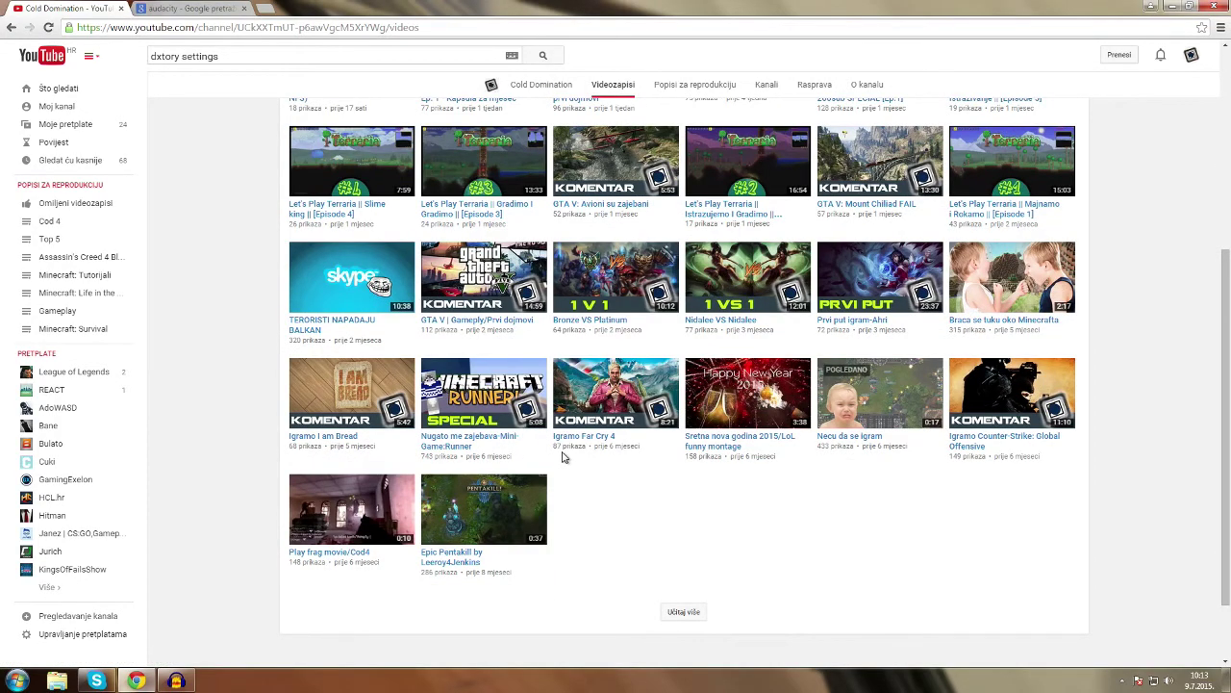
pyautogui.scroll(4, 563, 457)
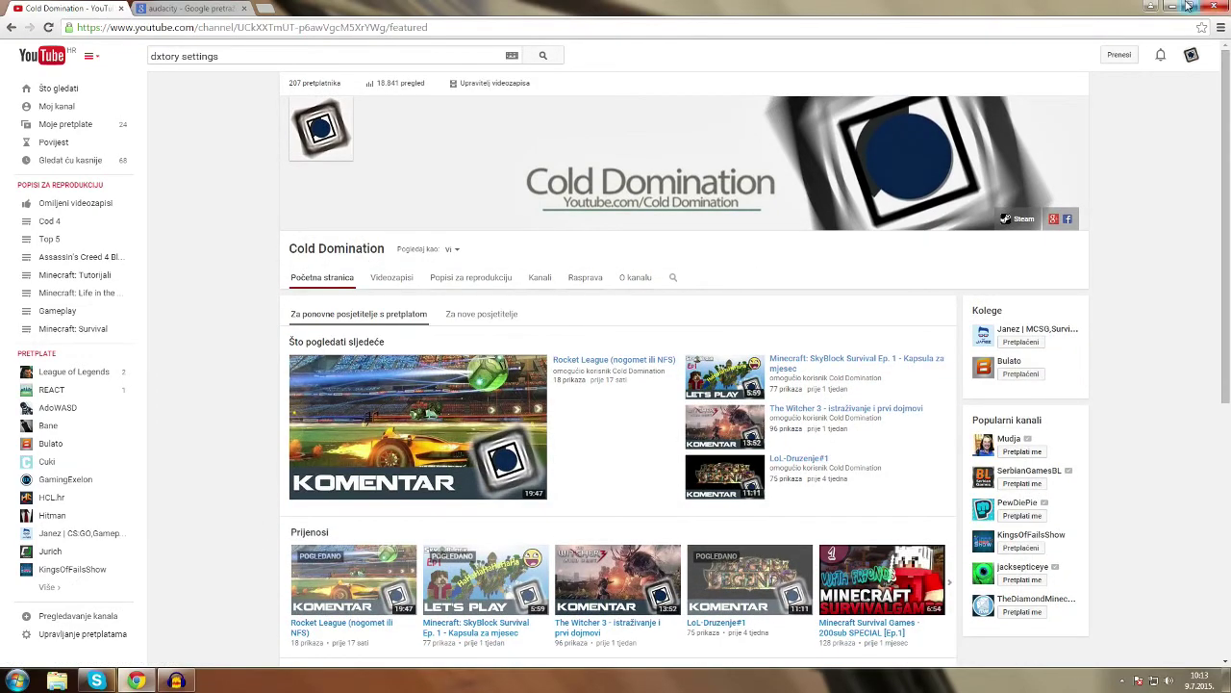
pyautogui.click(1183, 7)
pyautogui.click(1030, 186)
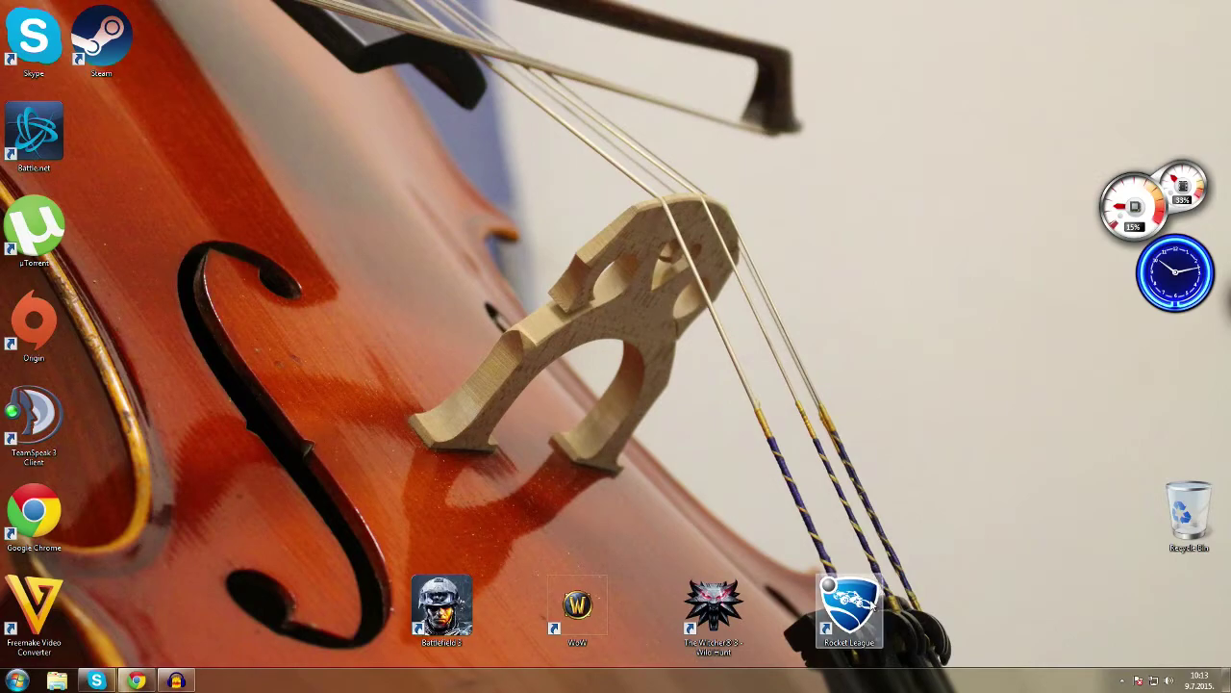
pyautogui.doubleClick(830, 585)
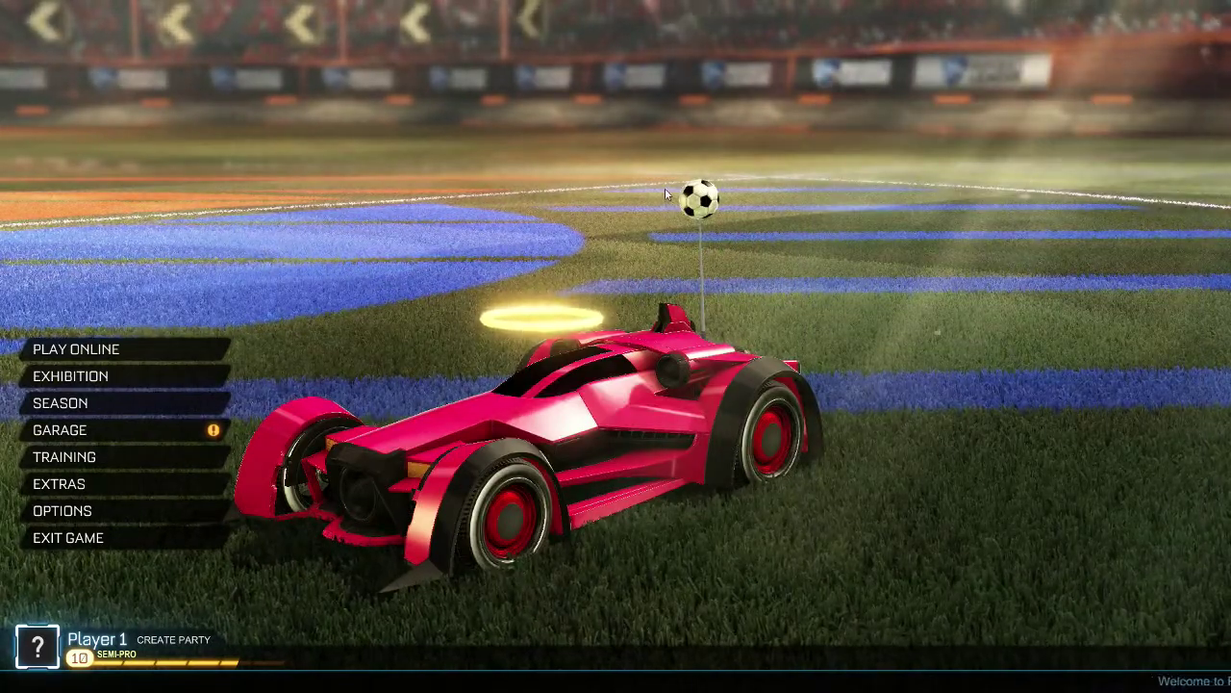
pyautogui.hotkey('alt', 'Tab')
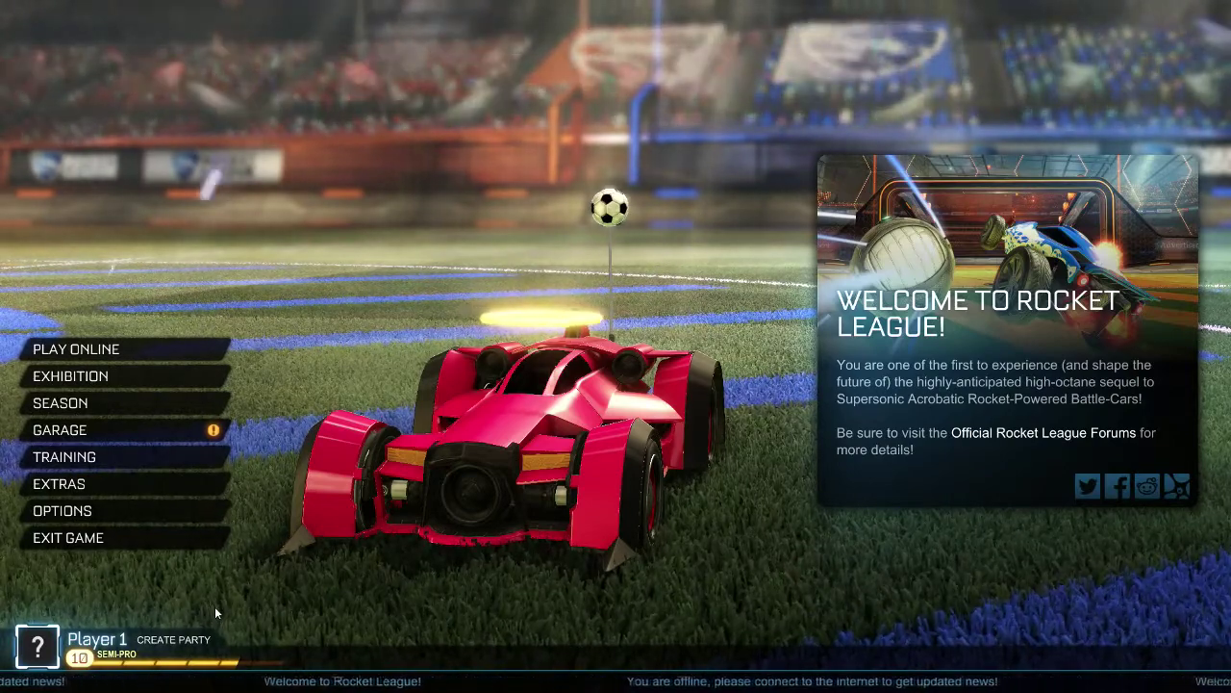
pyautogui.moveTo(92, 357)
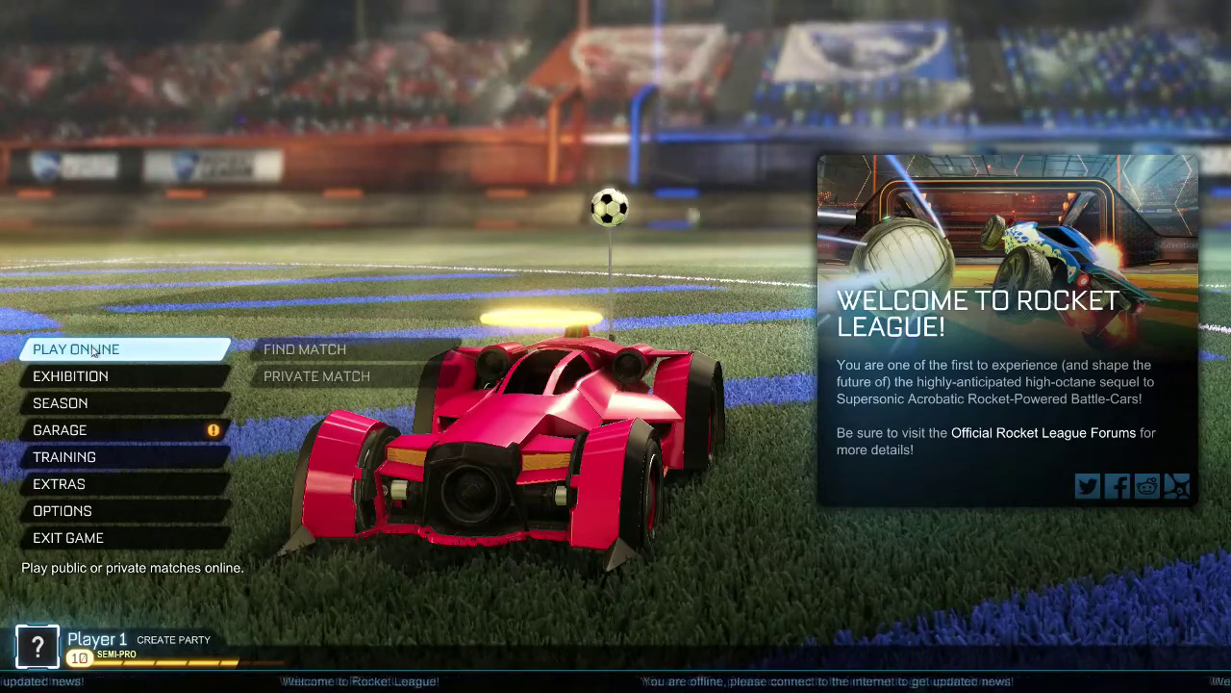
pyautogui.click(89, 353)
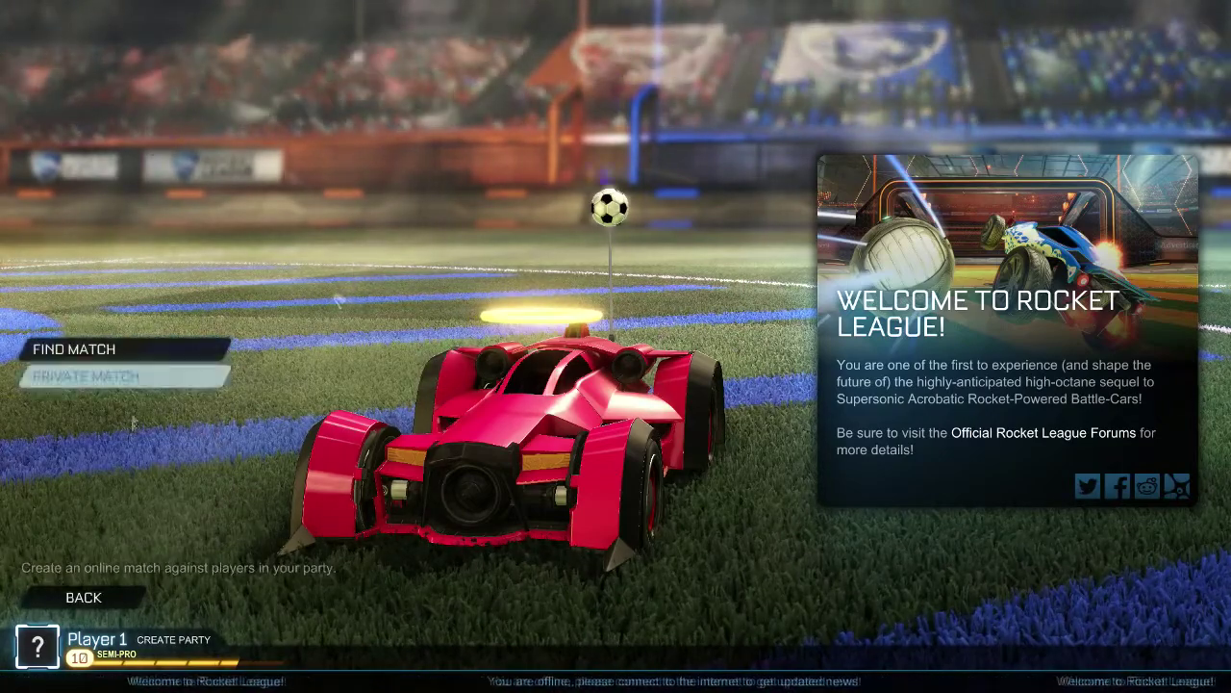
pyautogui.click(75, 597)
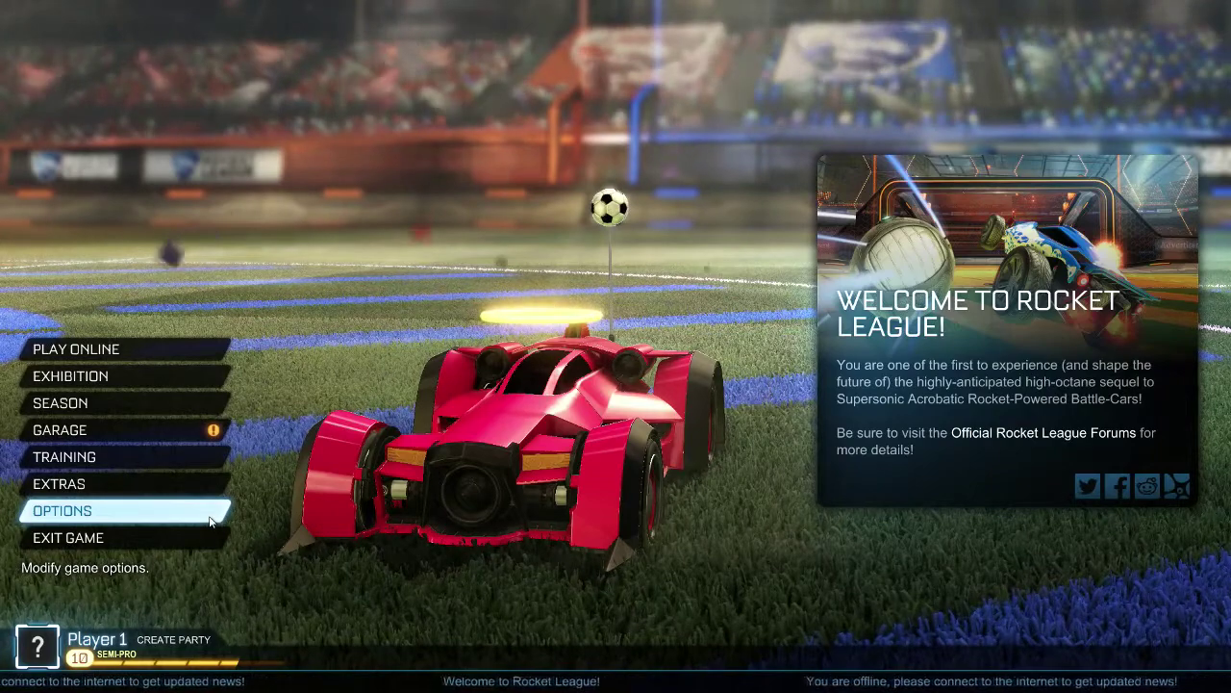
pyautogui.click(210, 517)
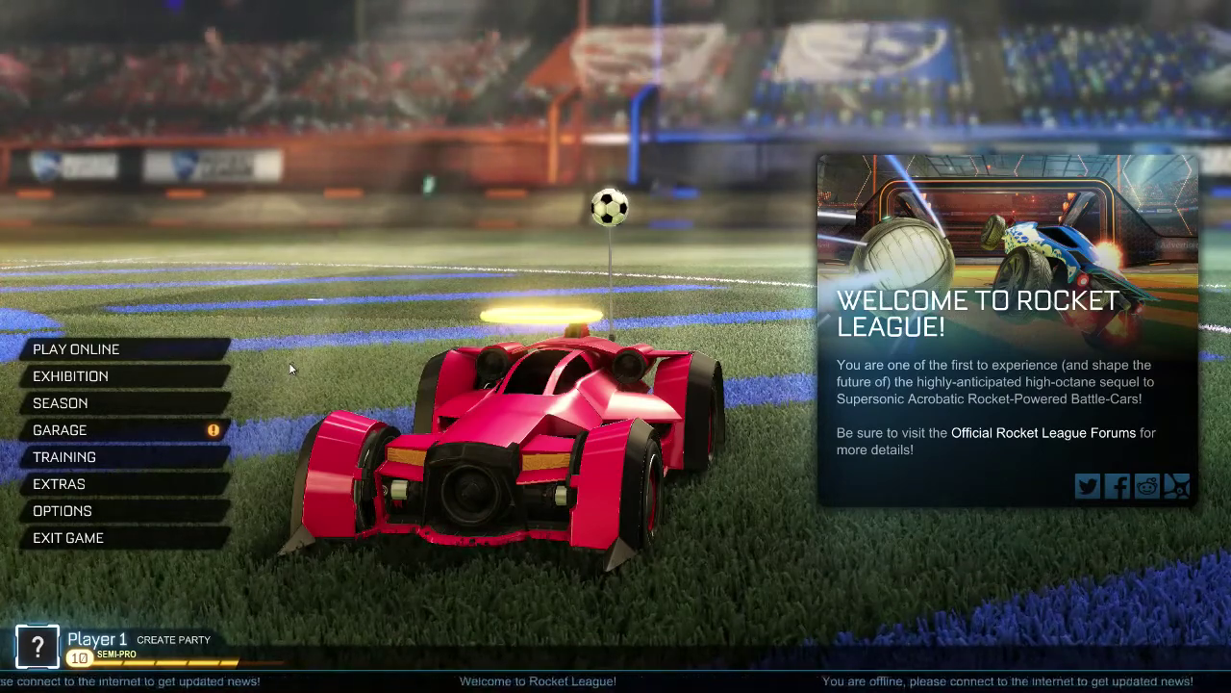
# Switch to the kakosnimati project in Audacity and play the quiet opening from about 1.6 s to hear the background noise
pyautogui.hotkey('alt', 'Tab')
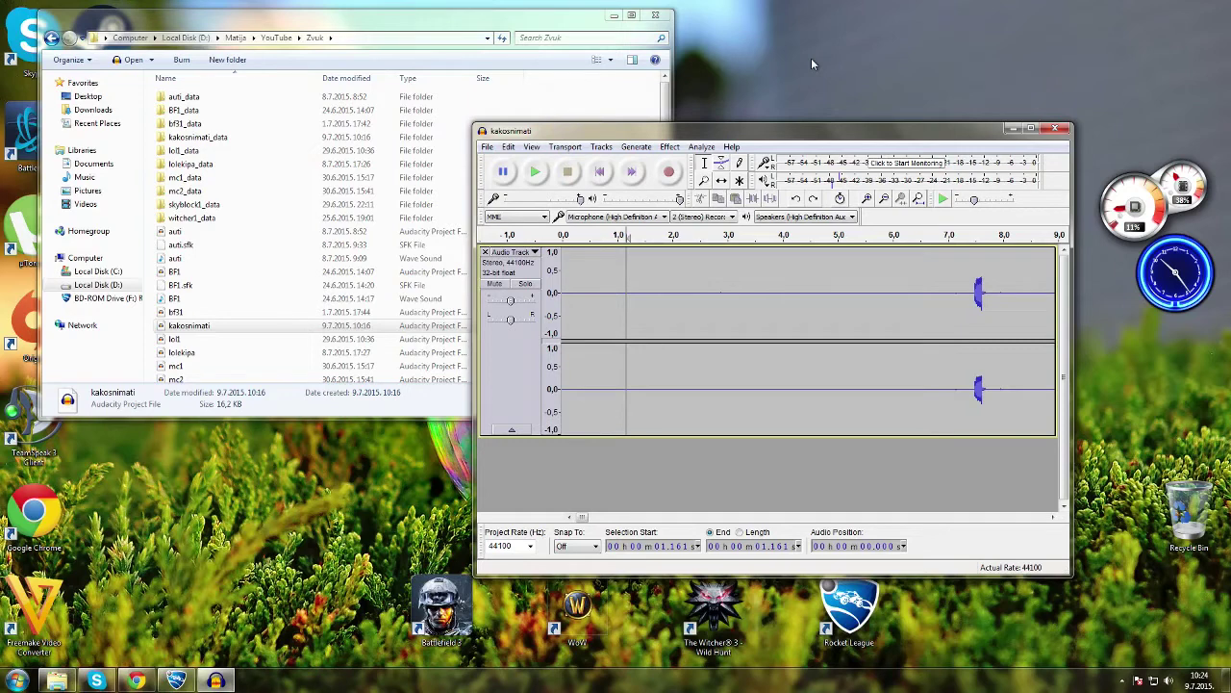
pyautogui.click(697, 318)
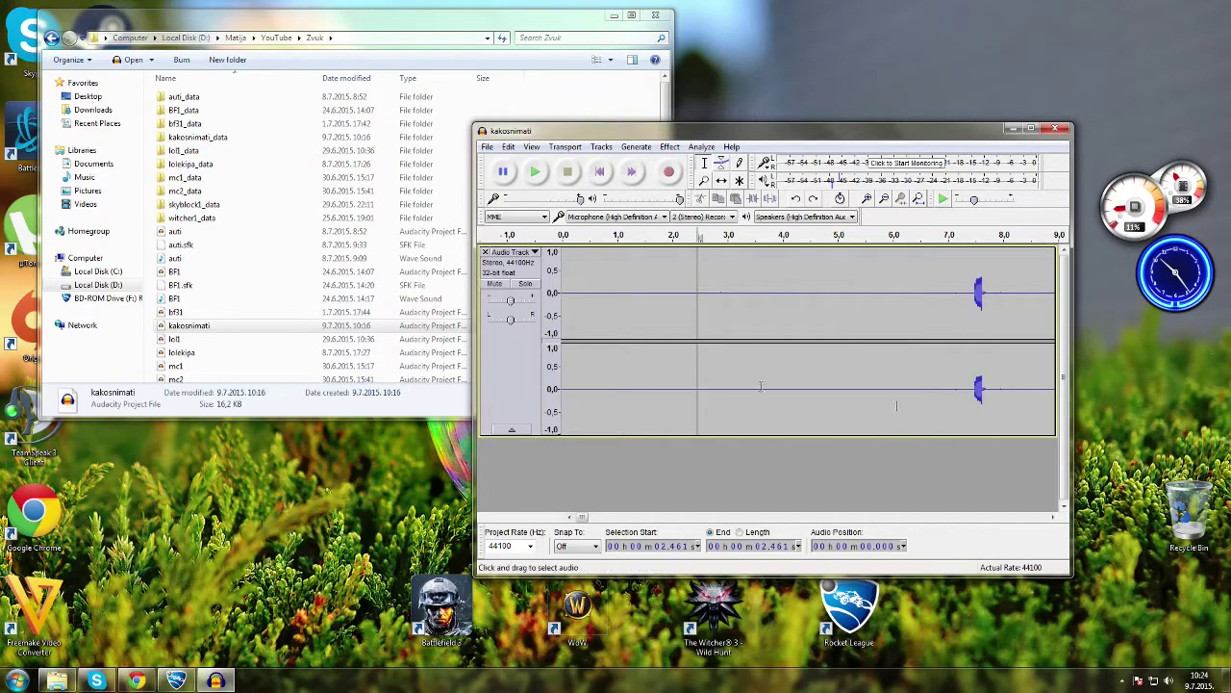
pyautogui.moveTo(582, 520); pyautogui.dragTo(582, 520)
pyautogui.click(651, 356)
pyautogui.click(538, 173)
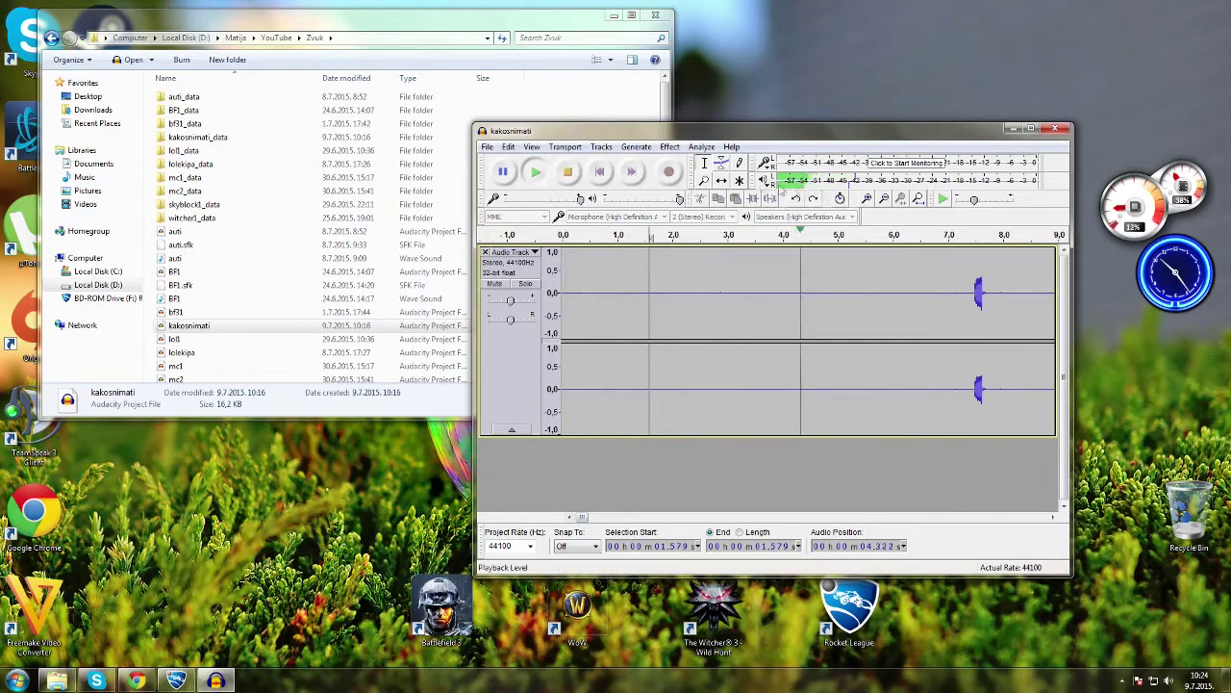
pyautogui.click(568, 179)
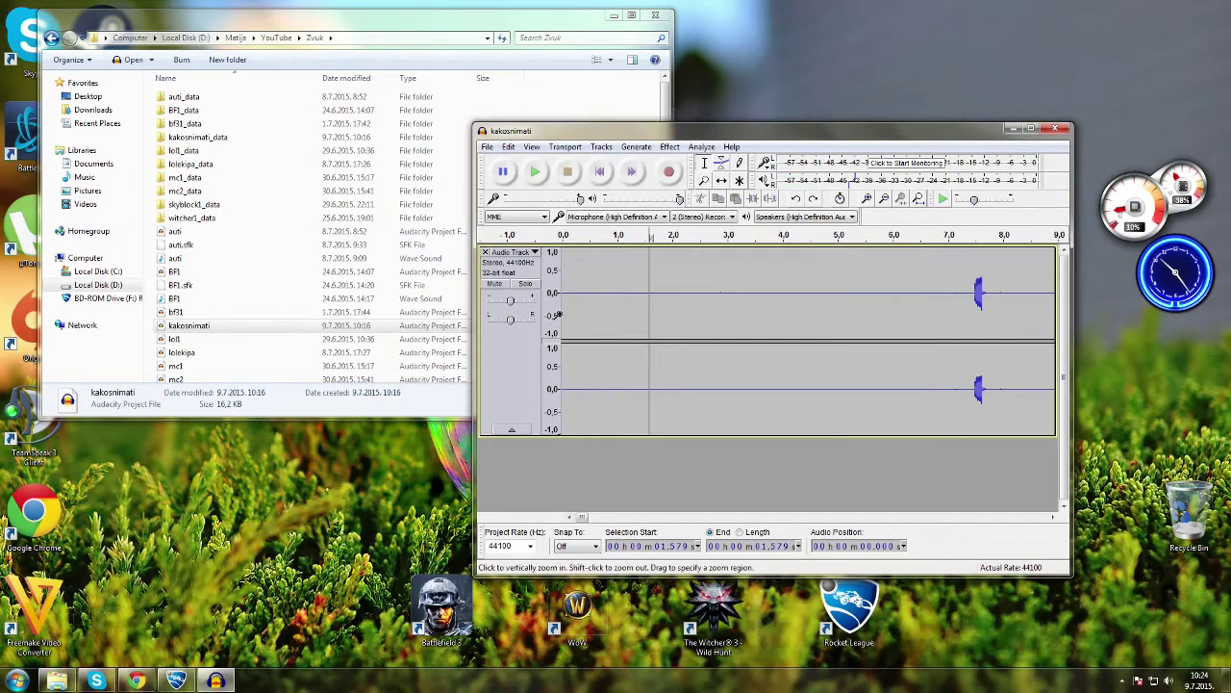
# Select the noise-only opening from 0 to about 7.44 s and capture it as the Noise Reduction profile
pyautogui.moveTo(562, 298); pyautogui.dragTo(967, 264)
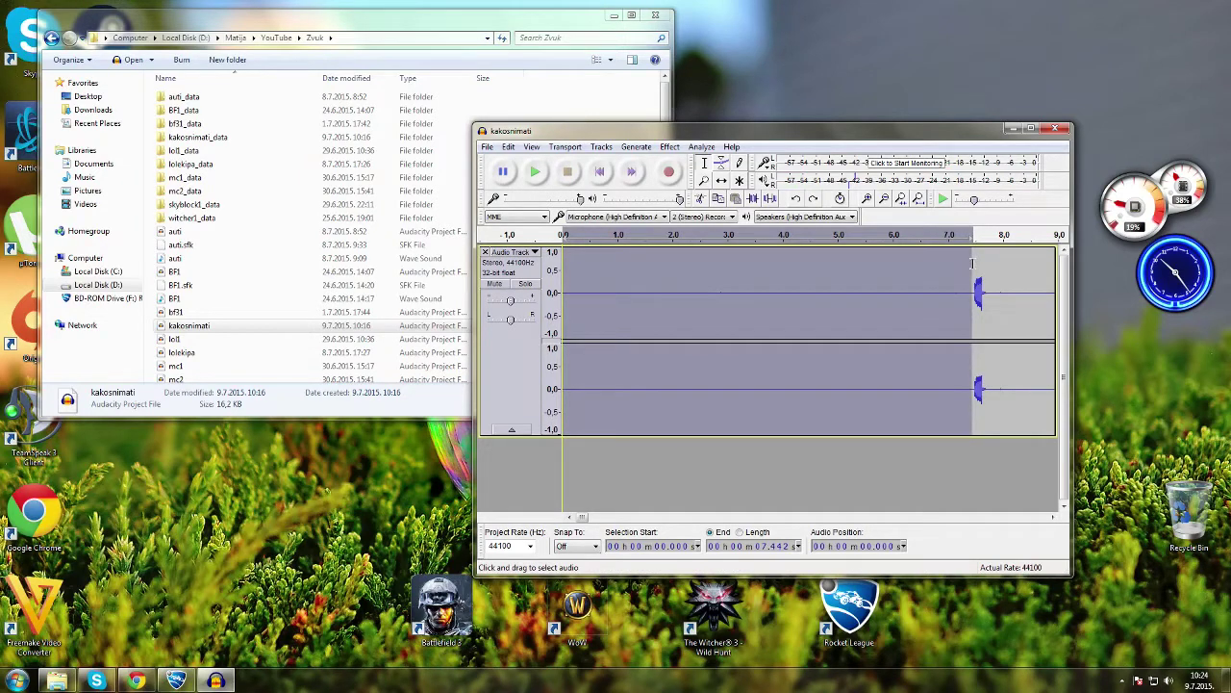
pyautogui.click(669, 147)
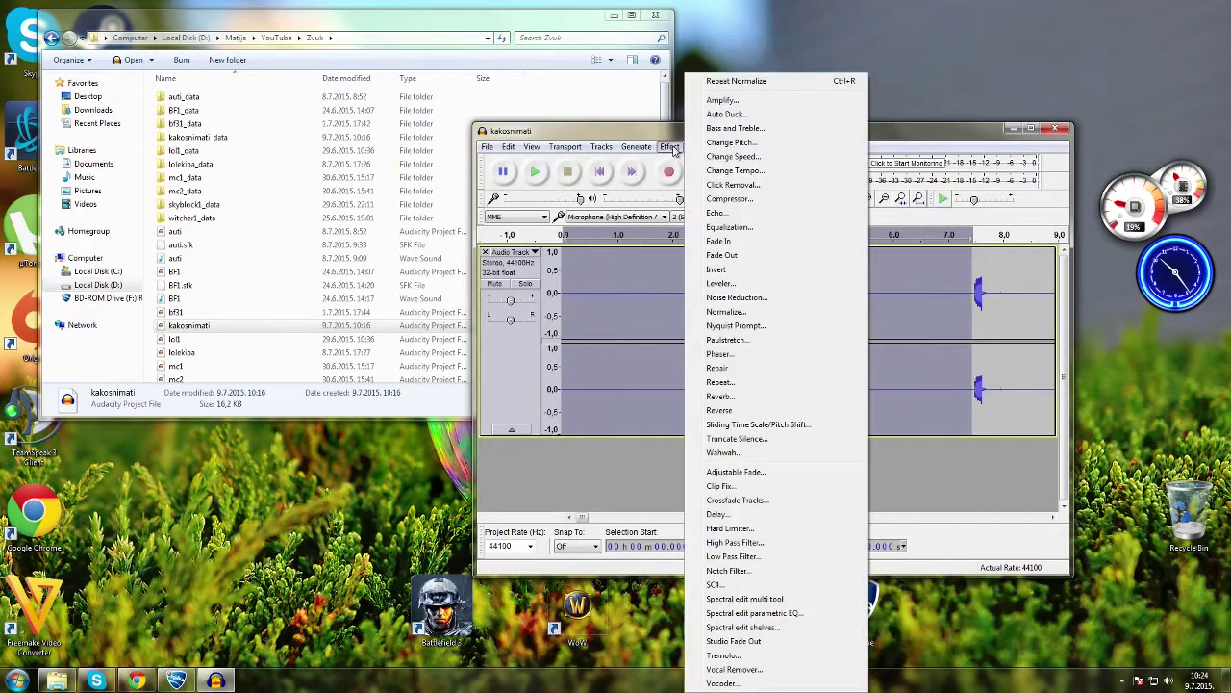
pyautogui.click(765, 303)
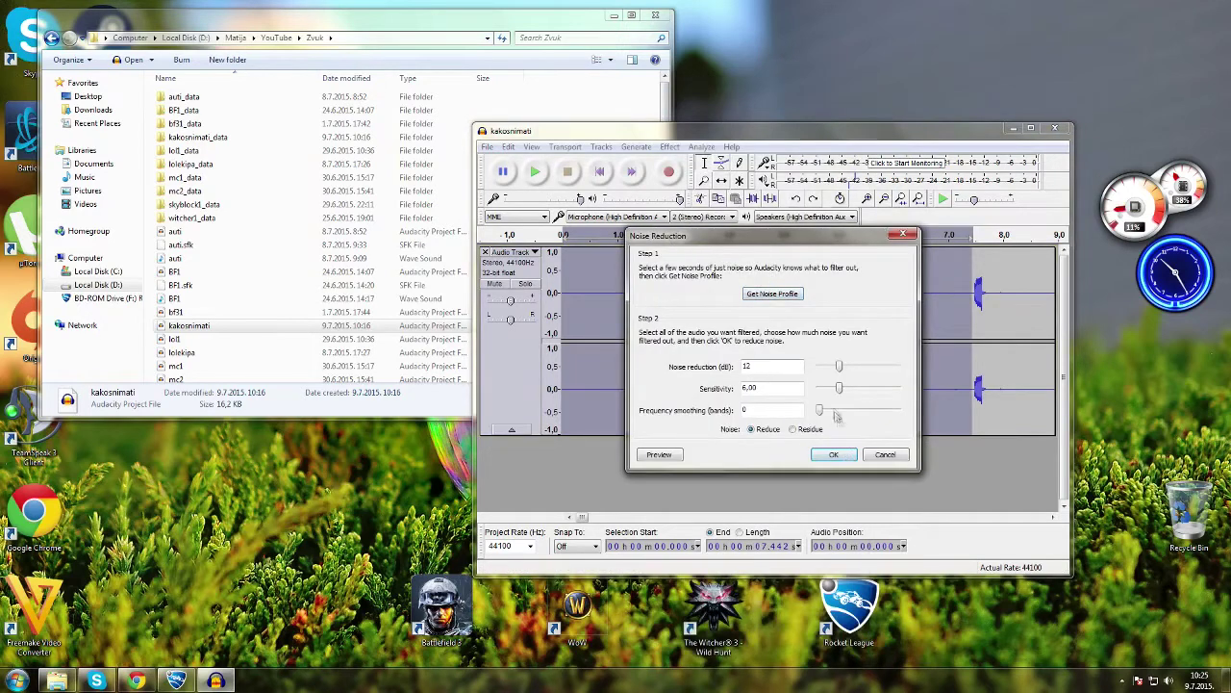
pyautogui.click(751, 297)
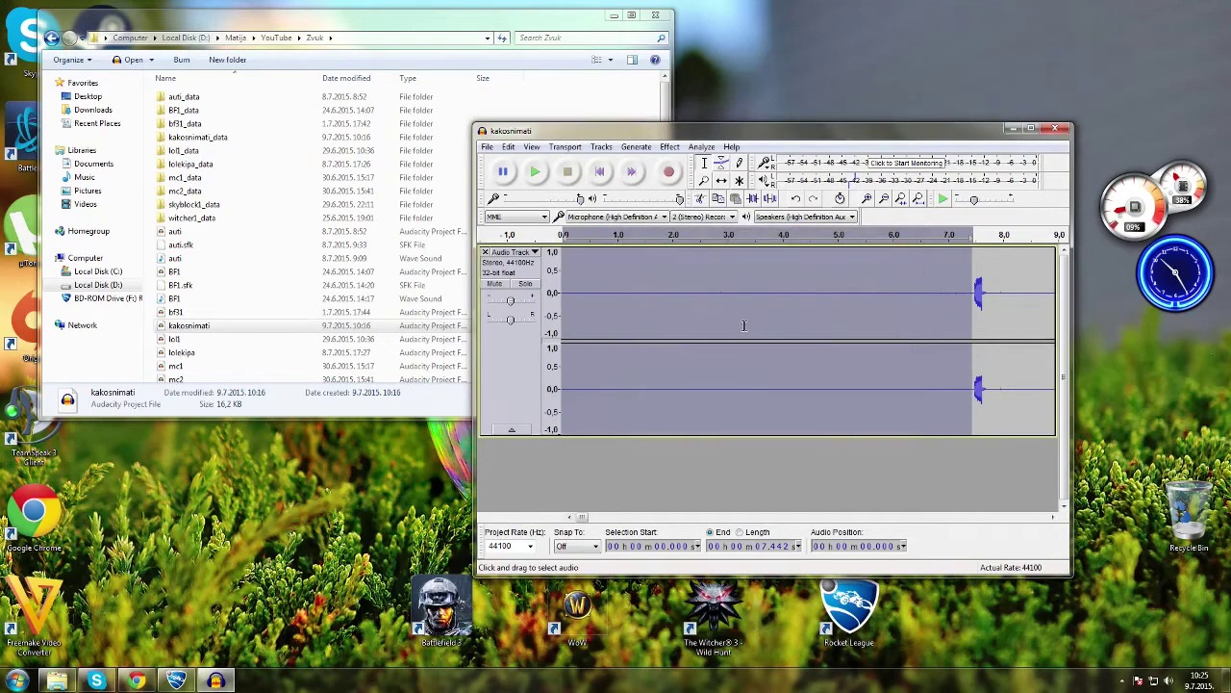
# Apply Noise Reduction to the whole track with 12 dB reduction, sensitivity 6.00 and frequency smoothing 0
pyautogui.hotkey('ctrl', 'a')
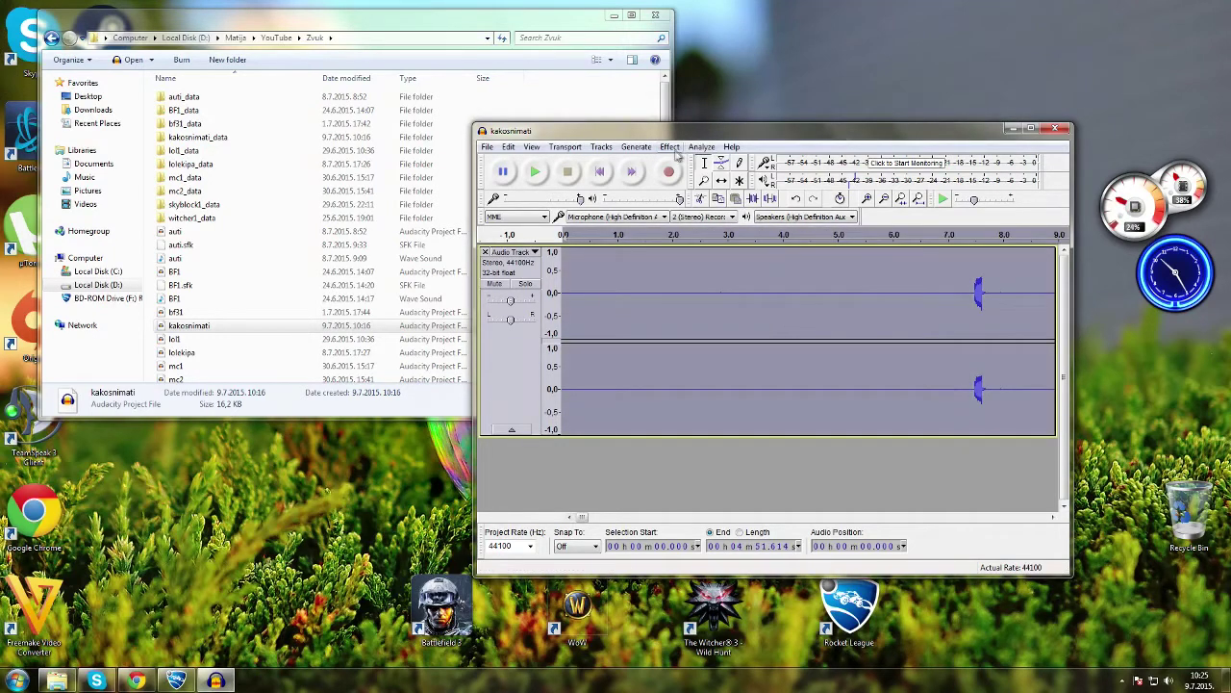
pyautogui.click(671, 148)
pyautogui.click(773, 300)
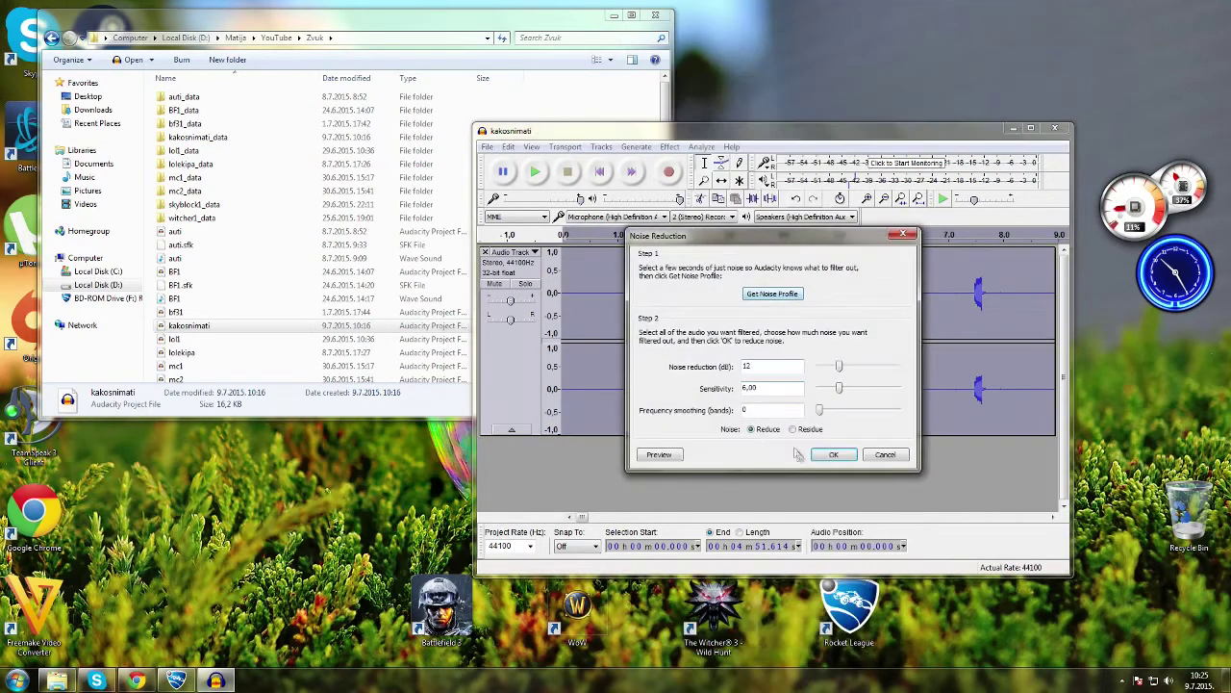
pyautogui.click(869, 453)
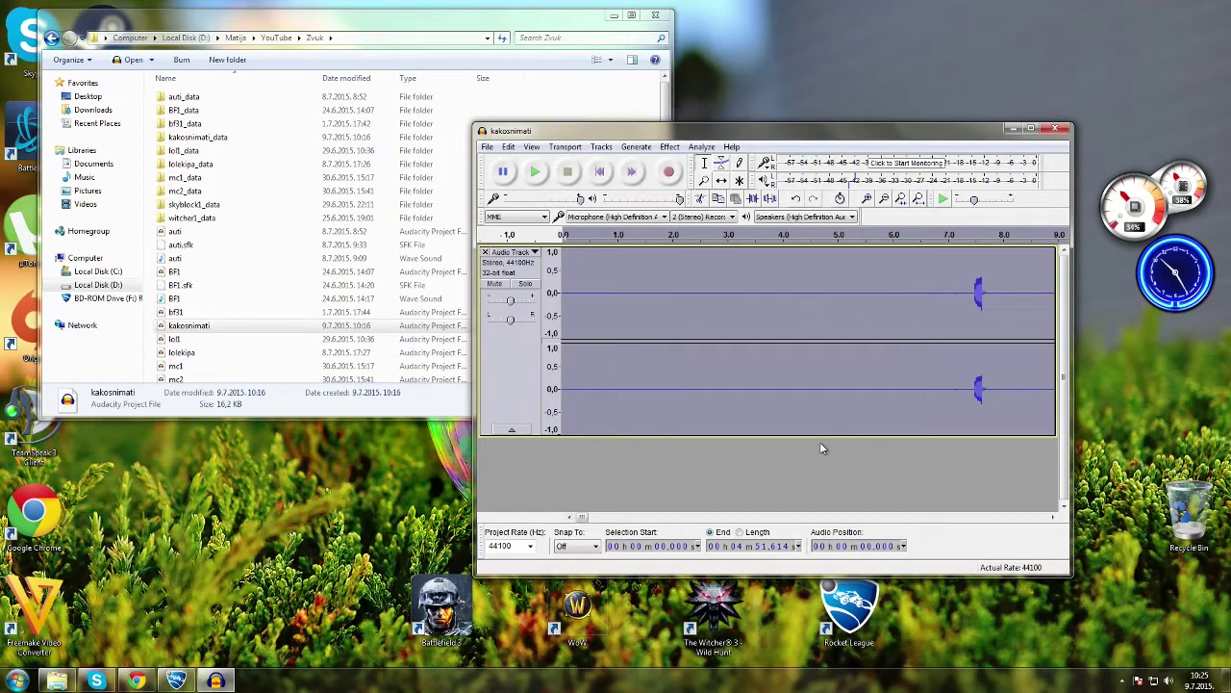
# Play the opening from about 1.9 s and the passage from about 13.56 s to check the noise reduction
pyautogui.click(666, 317)
pyautogui.click(539, 177)
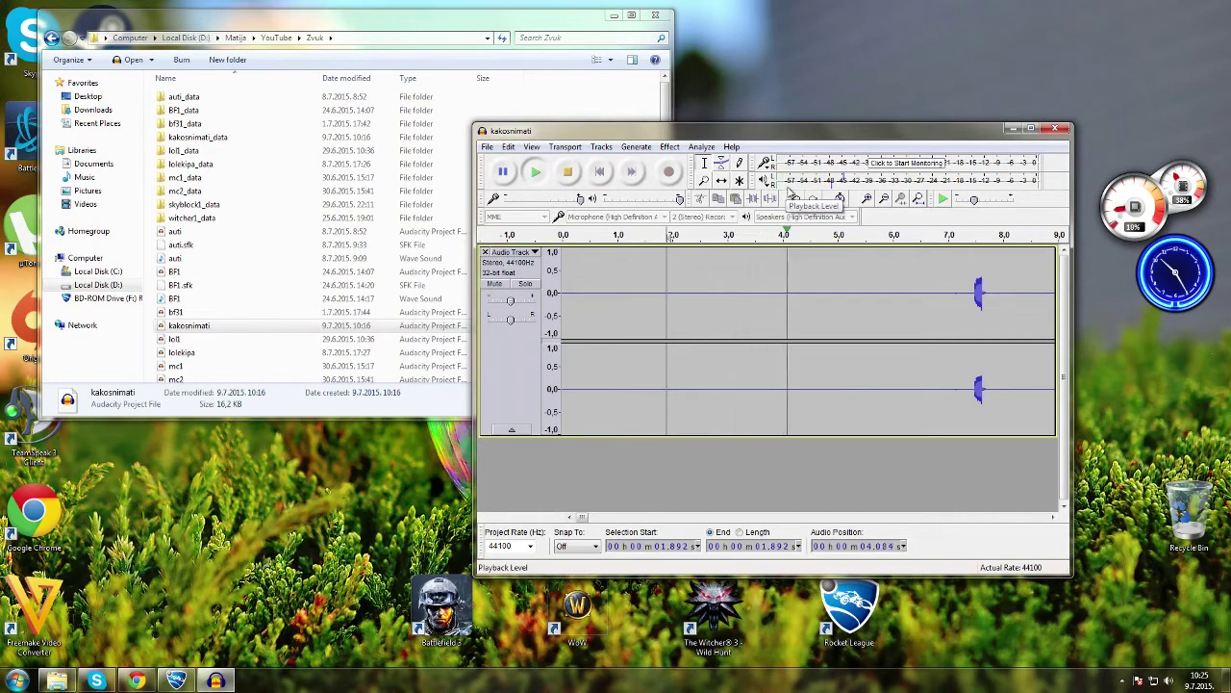
pyautogui.click(568, 171)
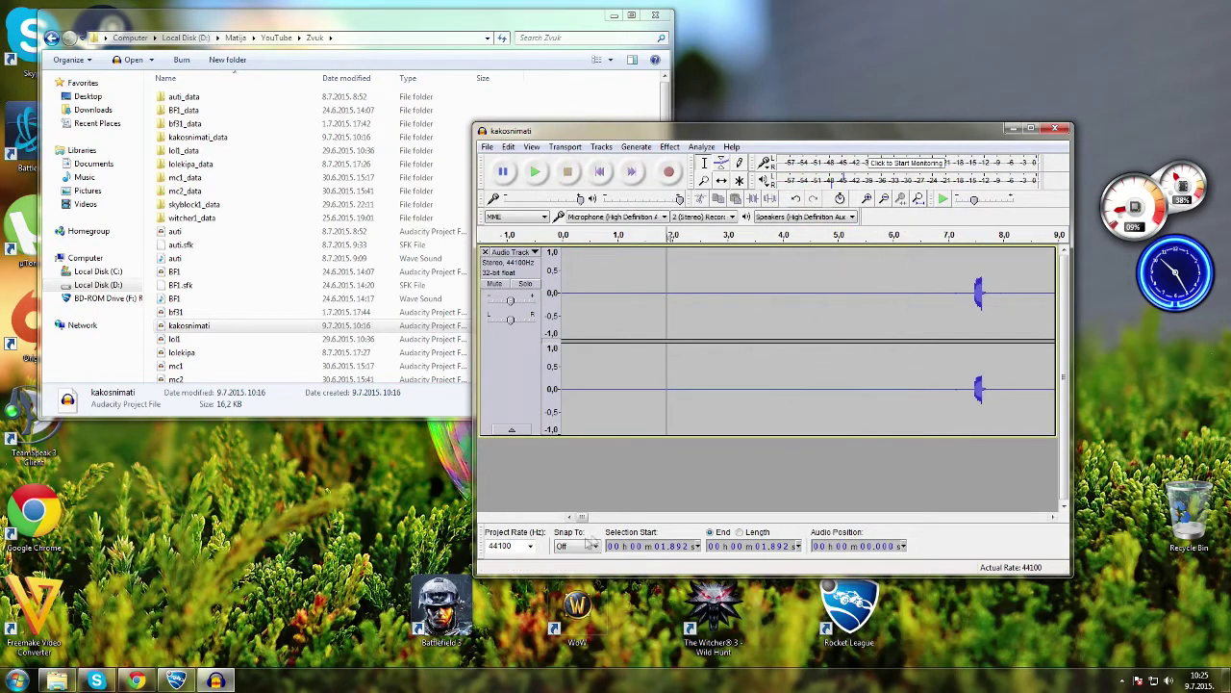
pyautogui.moveTo(582, 518); pyautogui.dragTo(603, 519)
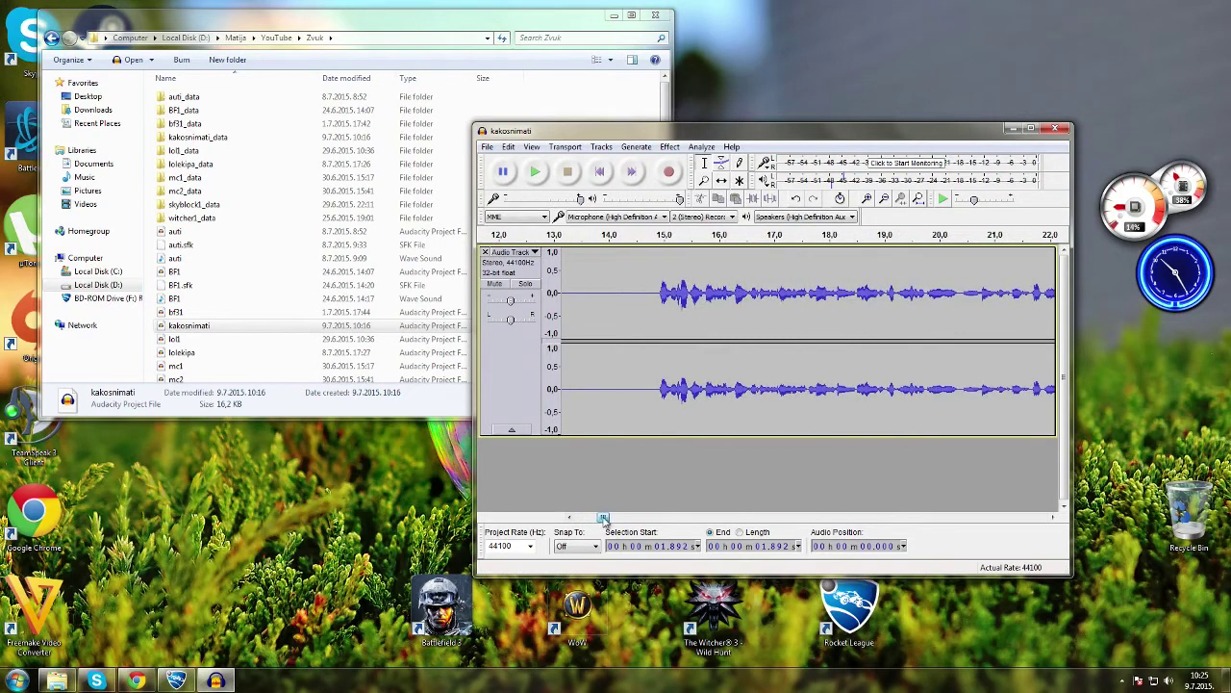
pyautogui.click(585, 414)
pyautogui.click(536, 183)
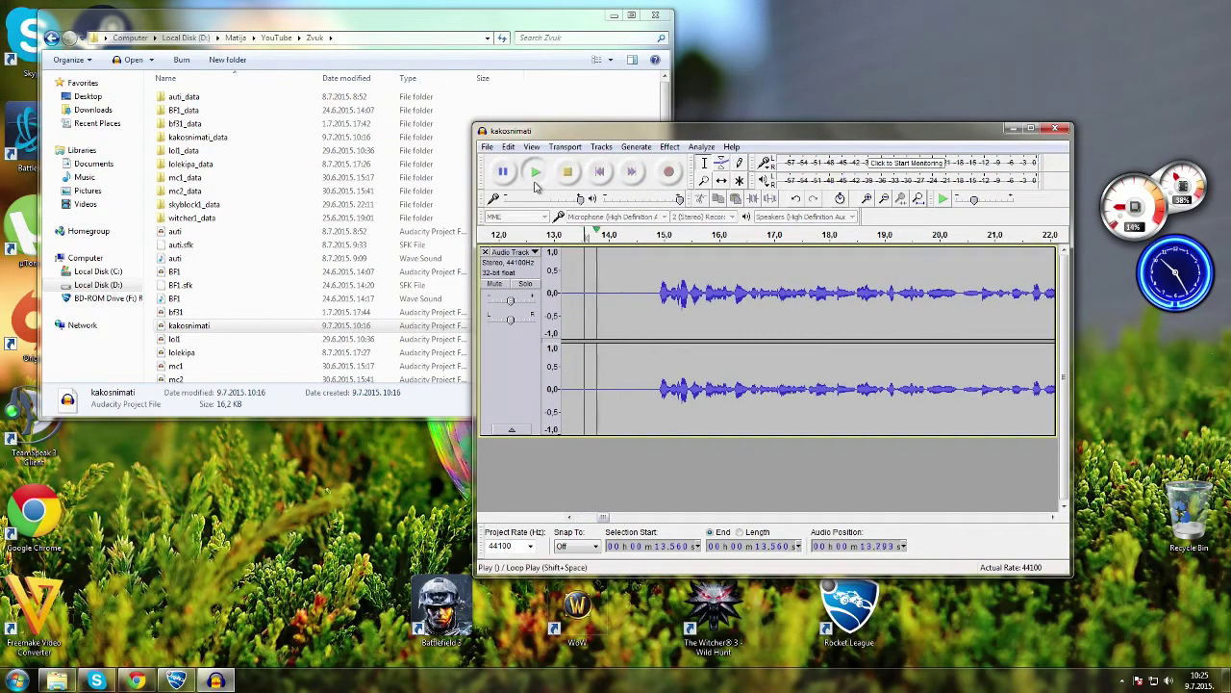
# Compress the whole track with threshold -15 dB, noise floor -40 dB, ratio 2:1, attack 0.20 secs, release 1.0 secs and make-up gain
pyautogui.hotkey('ctrl', 'a')
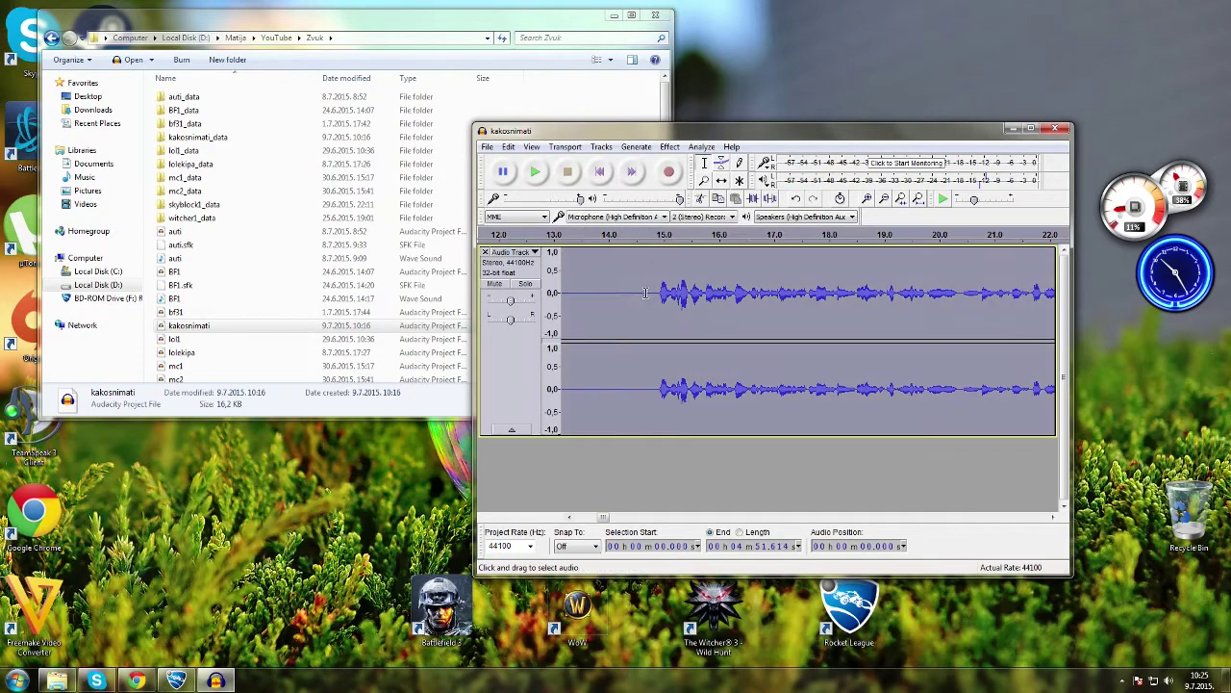
pyautogui.click(669, 146)
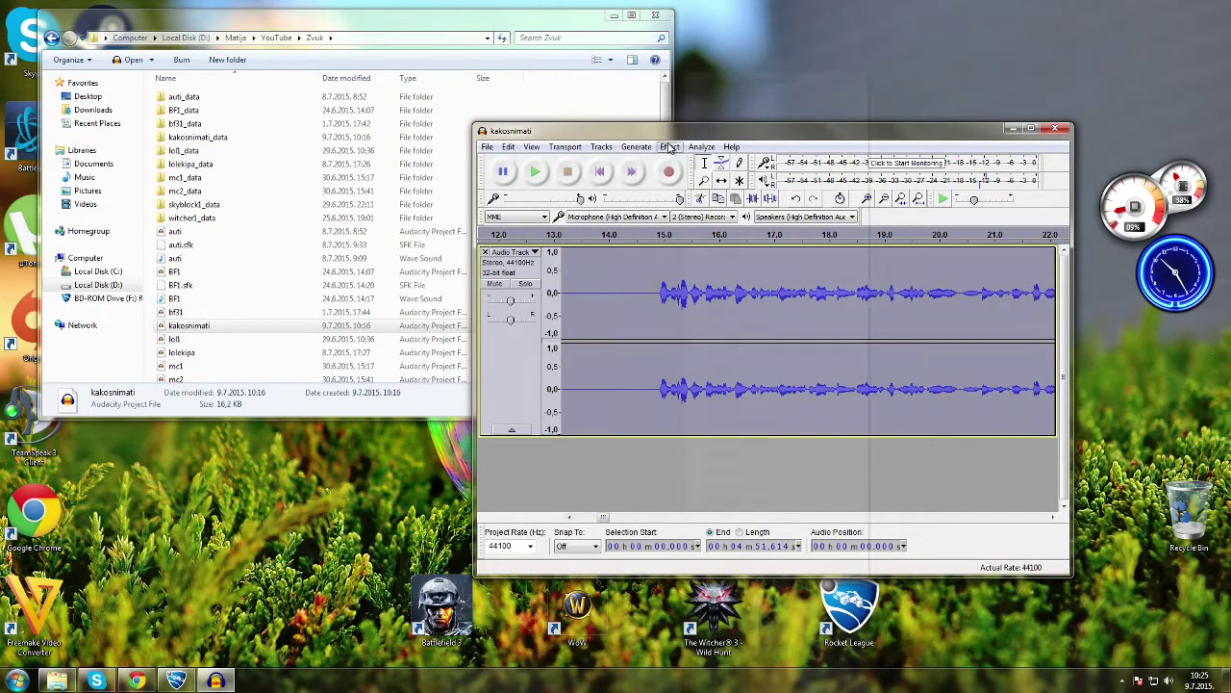
pyautogui.click(770, 198)
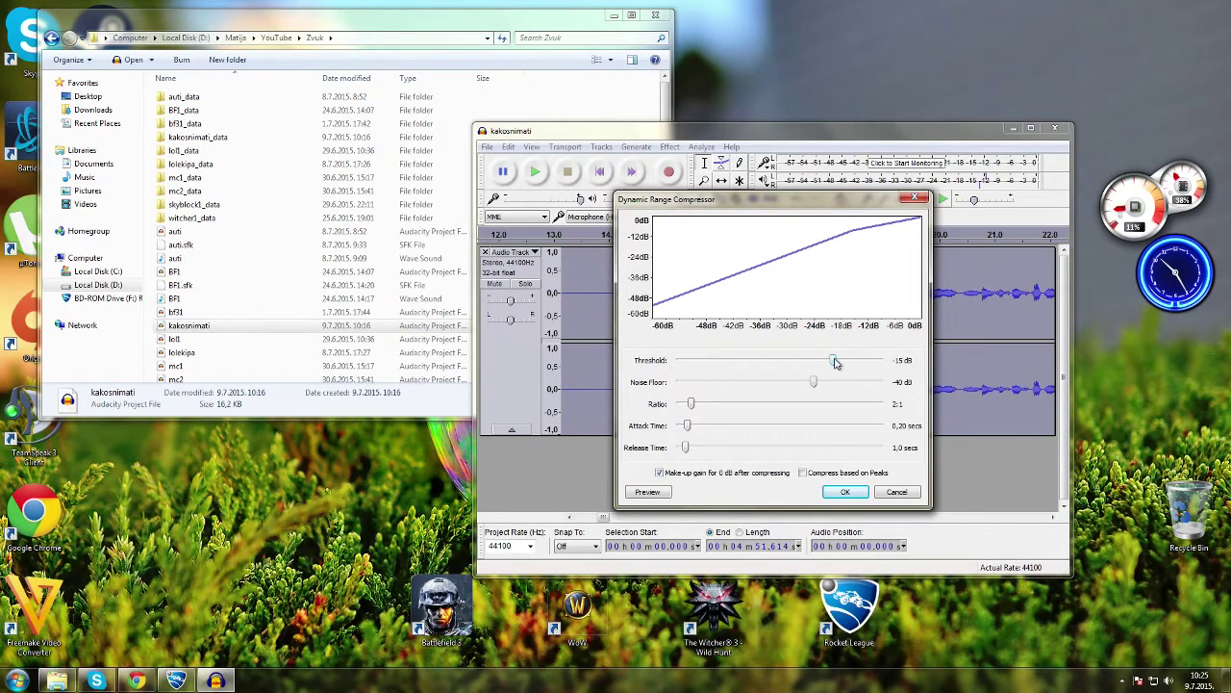
pyautogui.click(846, 492)
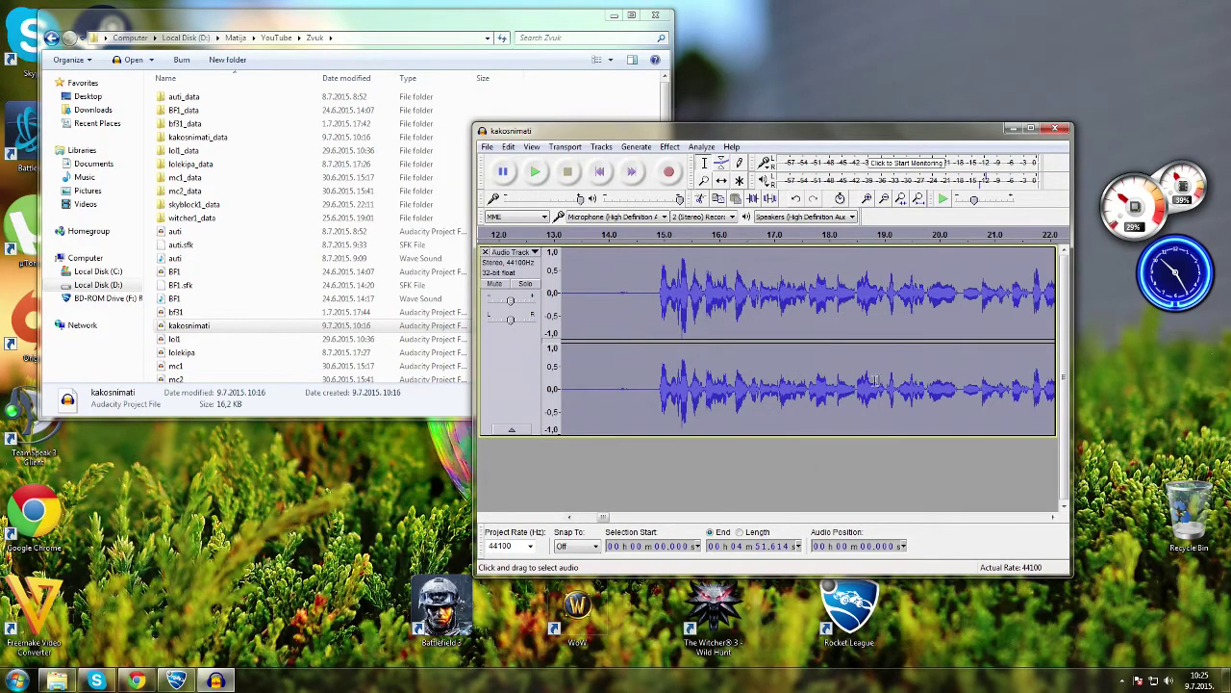
# Normalize the whole track to a maximum amplitude of -1.0 dB with the DC offset removed
pyautogui.moveTo(640, 294); pyautogui.dragTo(770, 294)
pyautogui.click(697, 293)
pyautogui.click(669, 147)
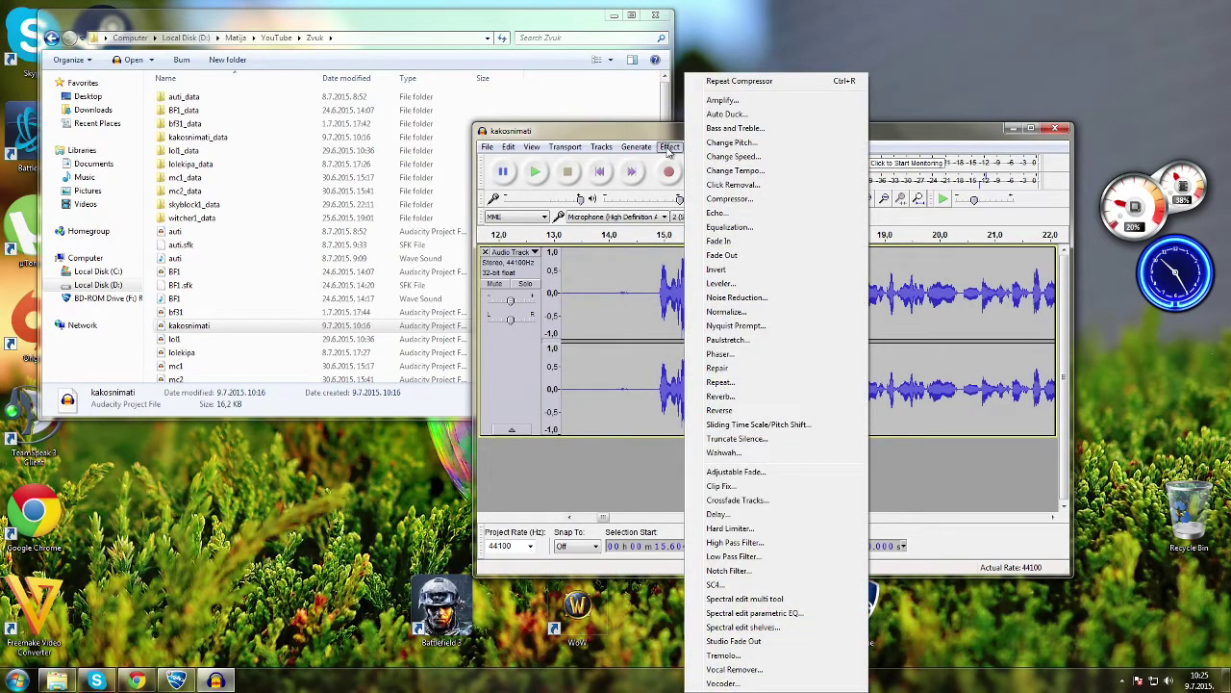
pyautogui.click(728, 314)
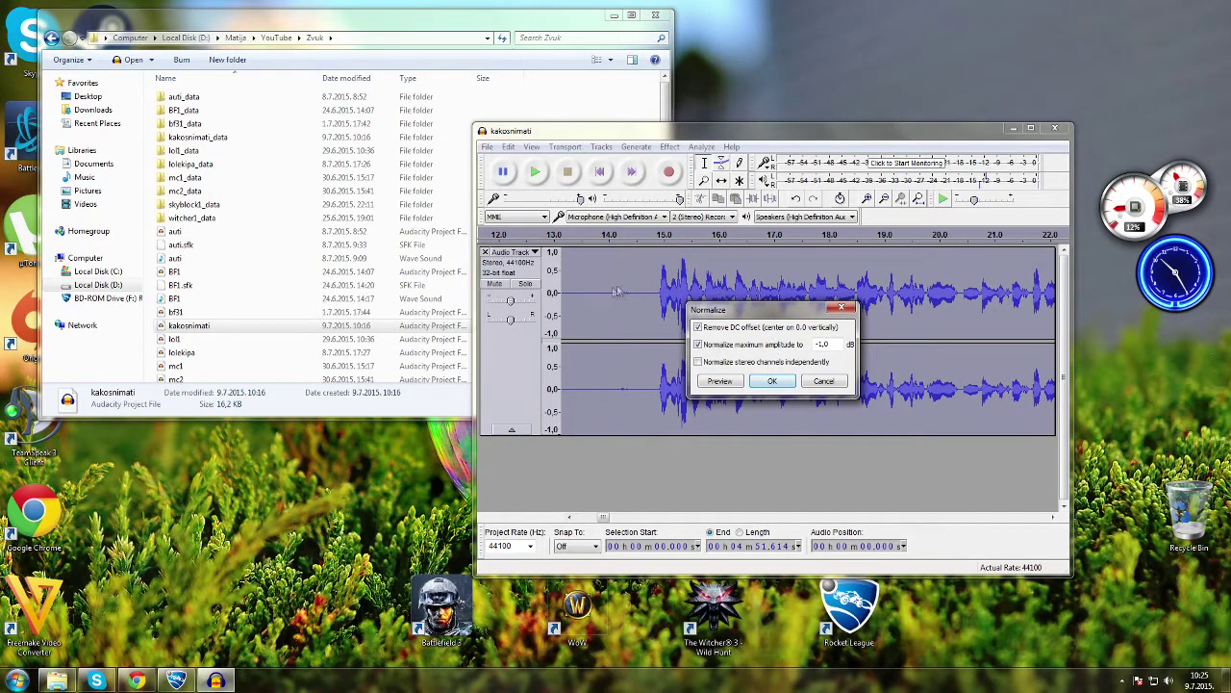
pyautogui.click(771, 382)
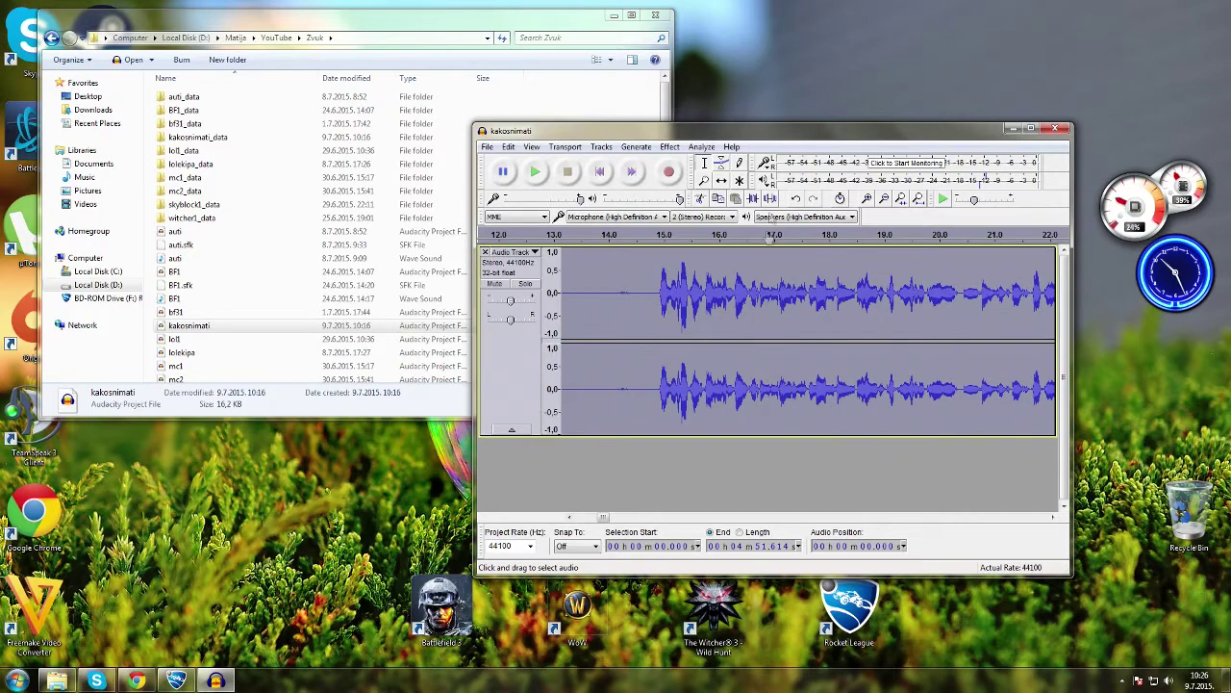
# Apply Equalization to the whole track using the Bass Boost curve
pyautogui.click(666, 146)
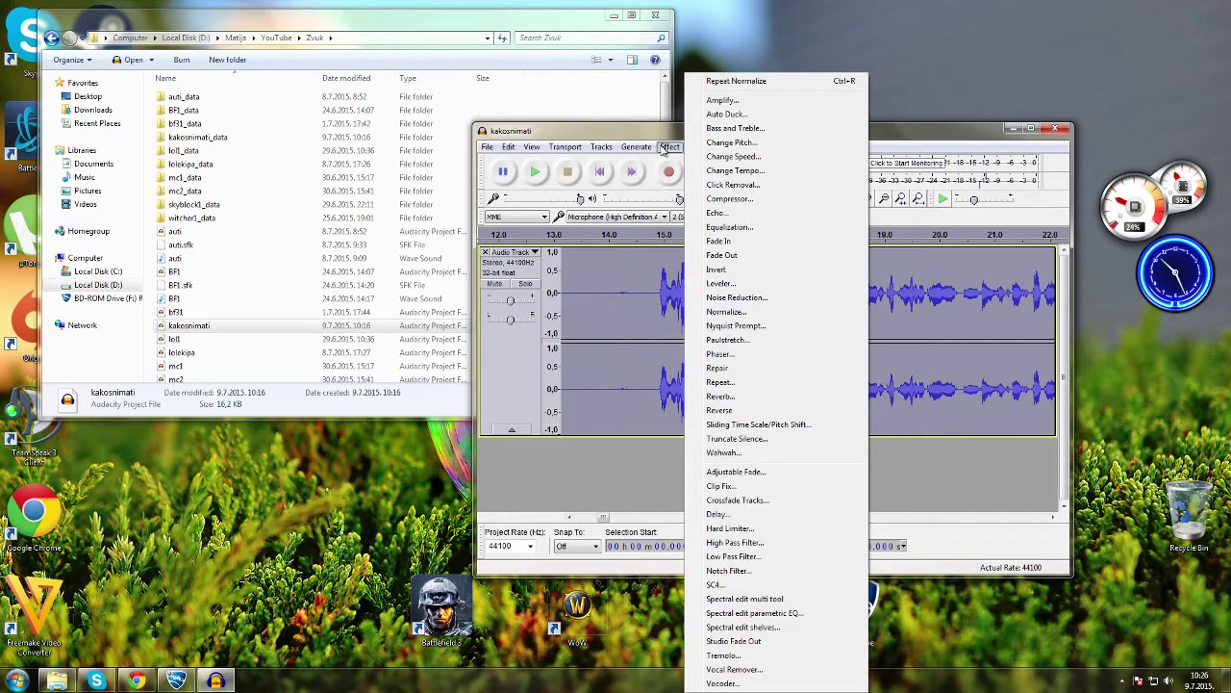
pyautogui.click(767, 229)
pyautogui.click(682, 478)
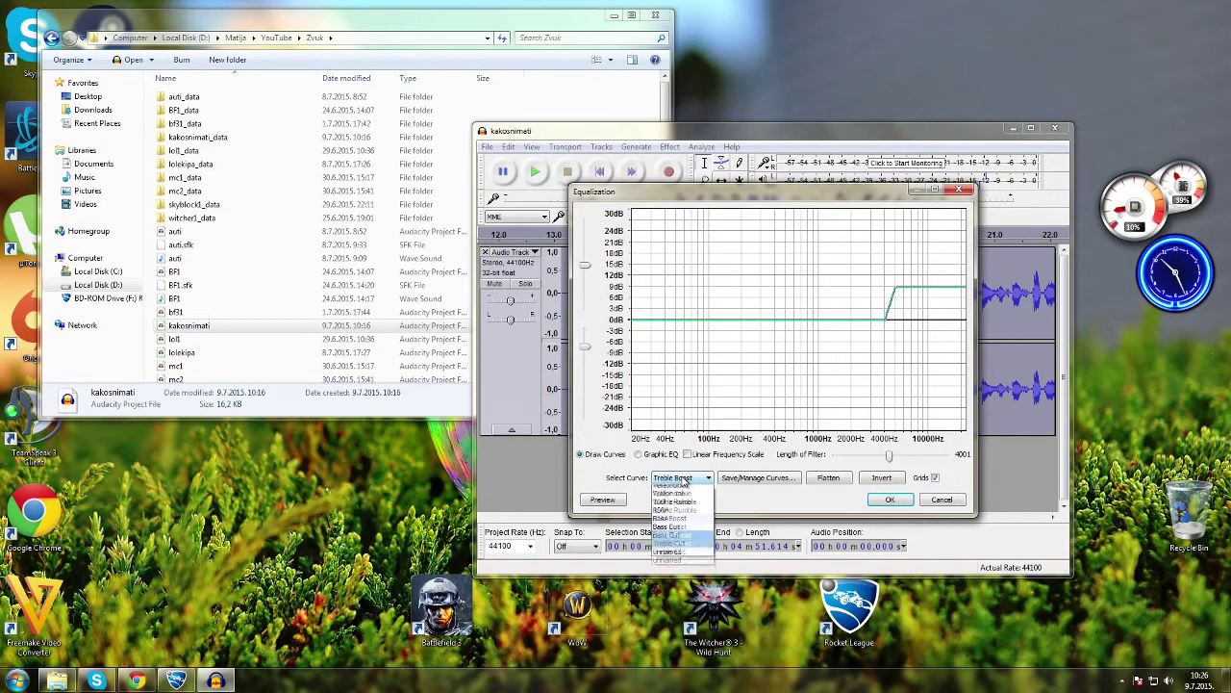
pyautogui.click(675, 531)
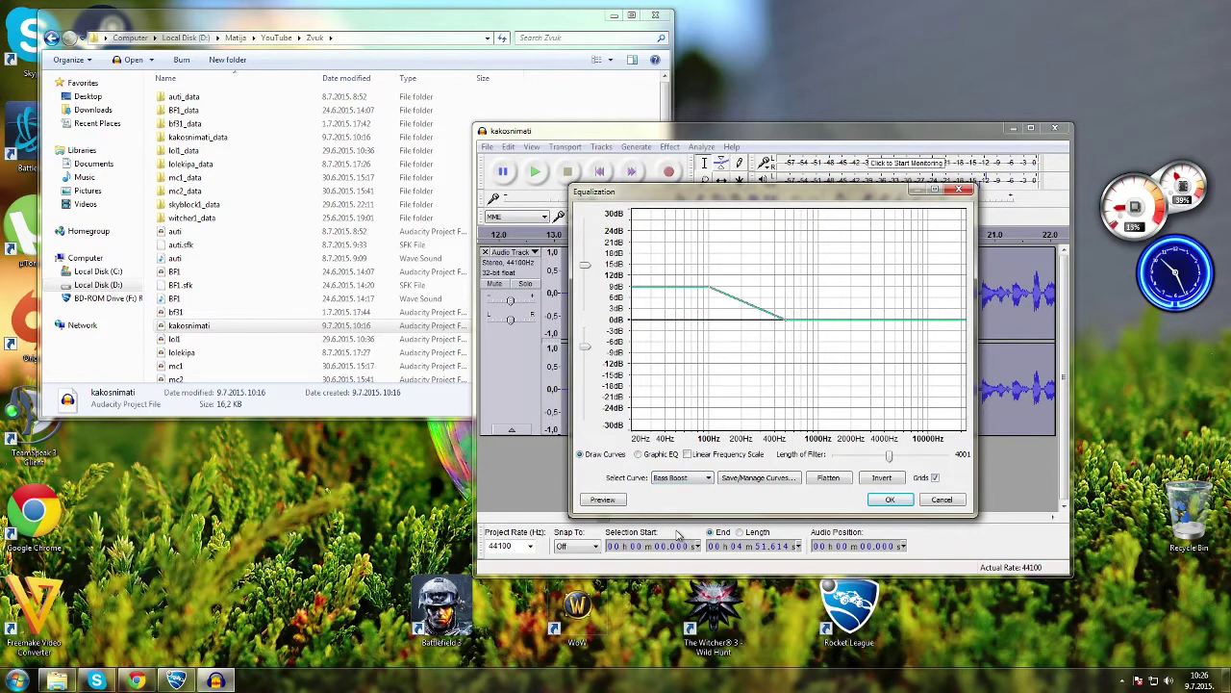
pyautogui.click(890, 499)
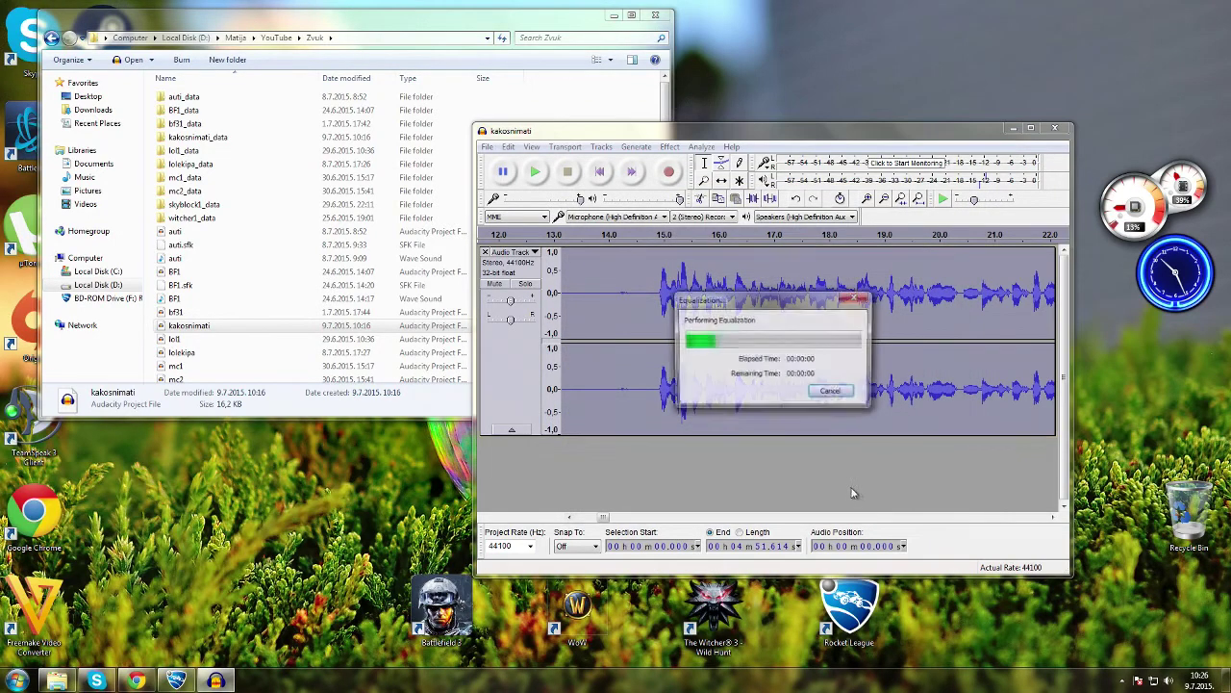
# Apply Equalization to the whole track using the Treble Boost curve
pyautogui.click(670, 146)
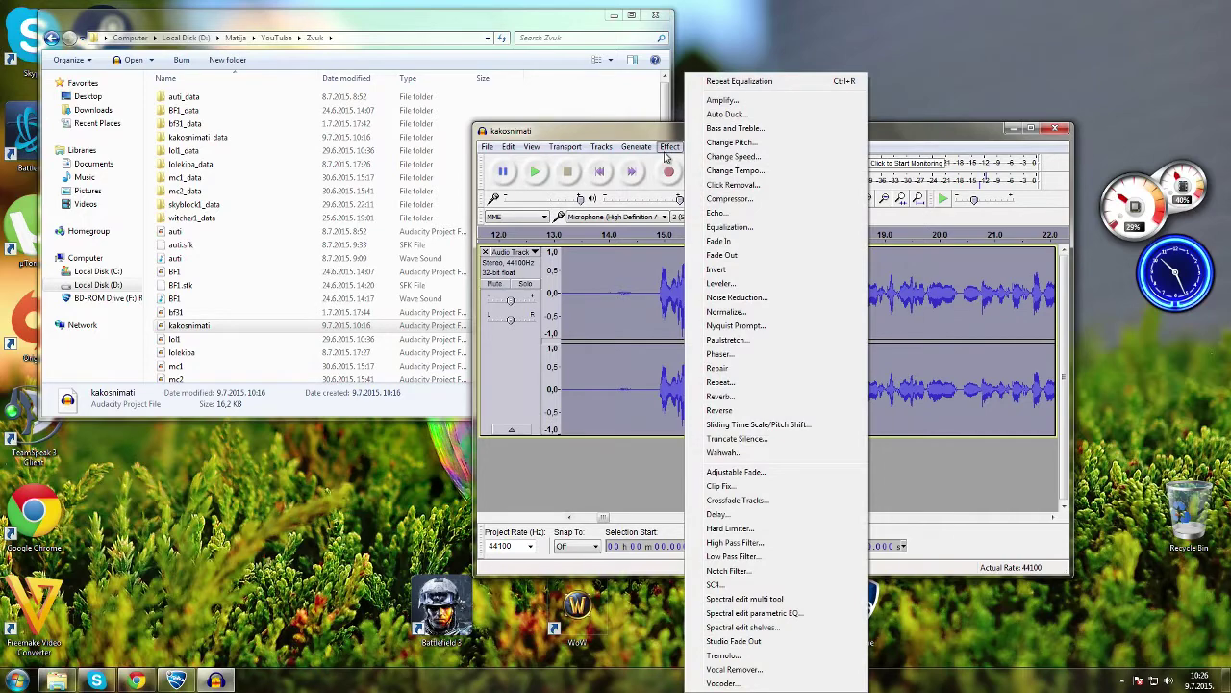
pyautogui.click(748, 229)
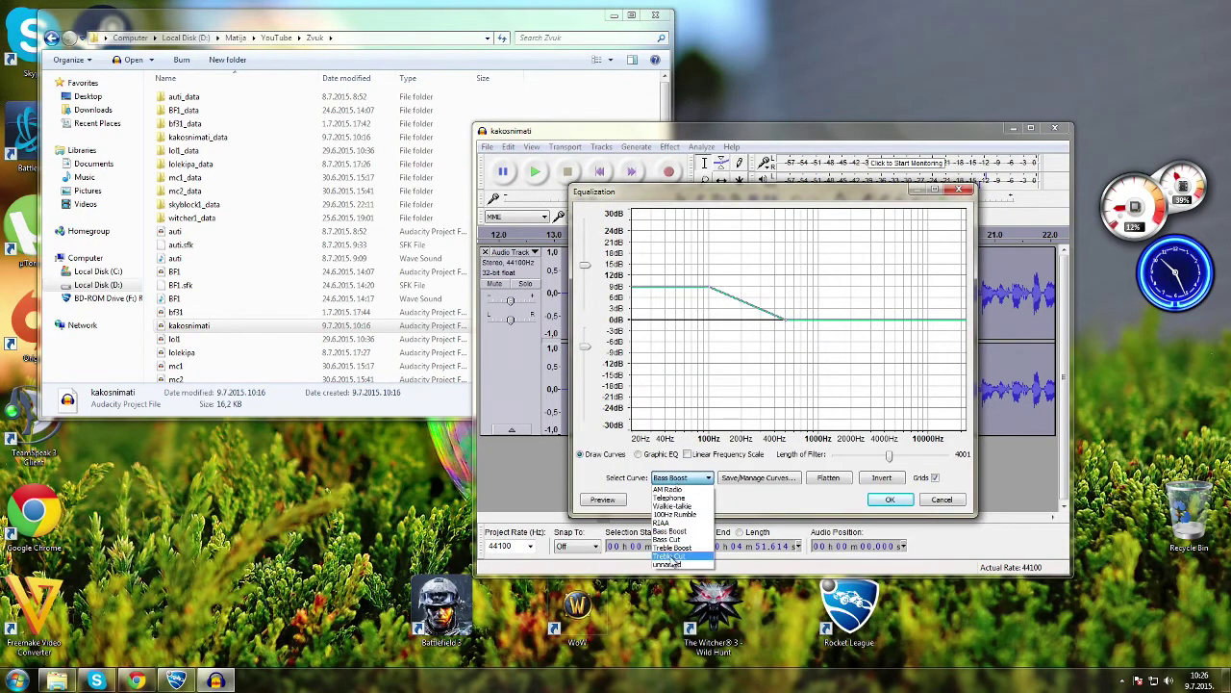
pyautogui.click(675, 554)
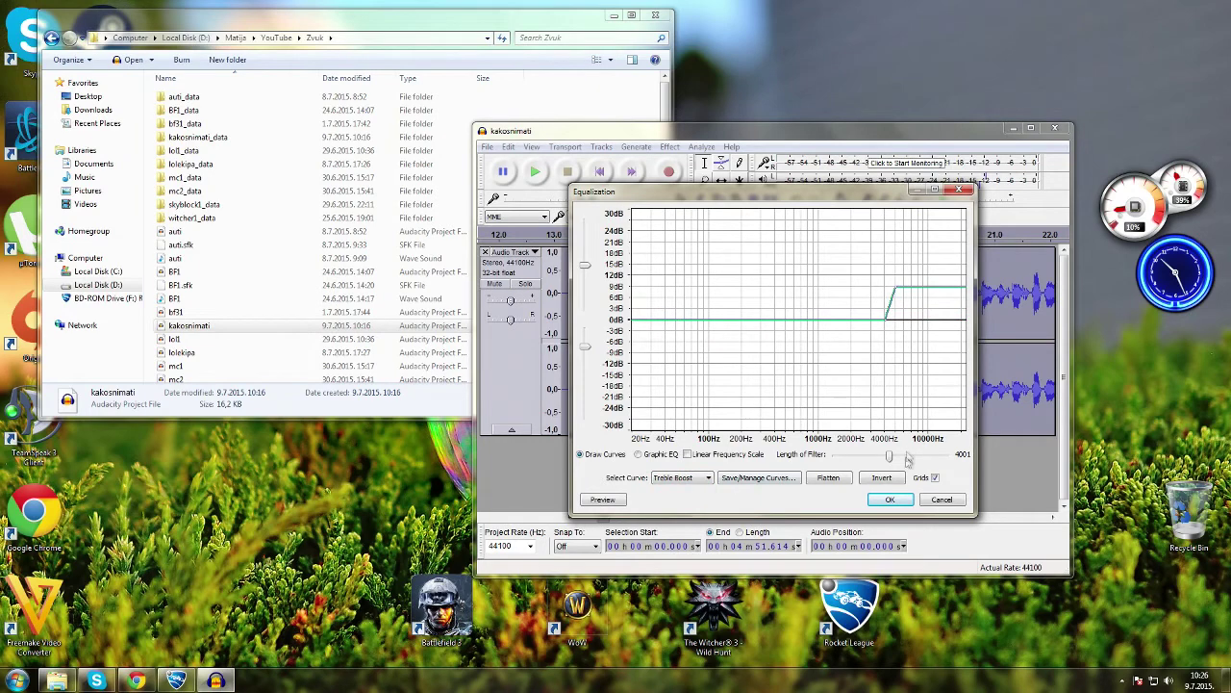
pyautogui.click(895, 500)
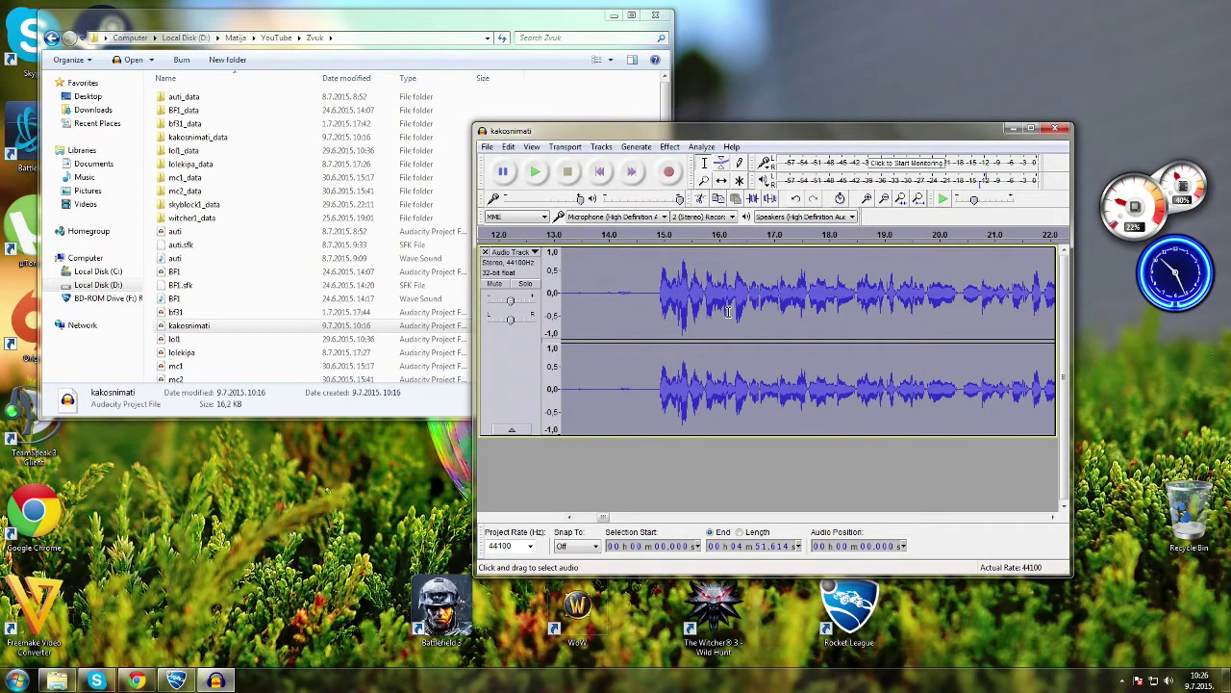
# Normalize the whole track again following the treble boost
pyautogui.click(669, 147)
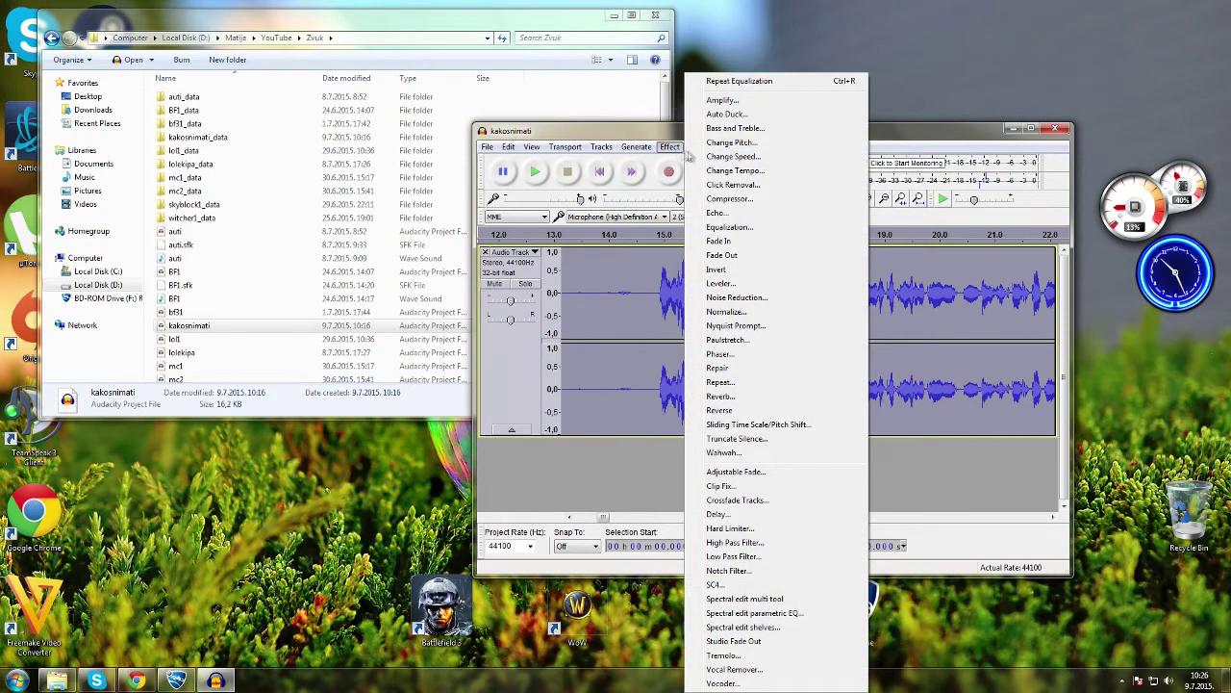
pyautogui.click(745, 312)
pyautogui.click(777, 381)
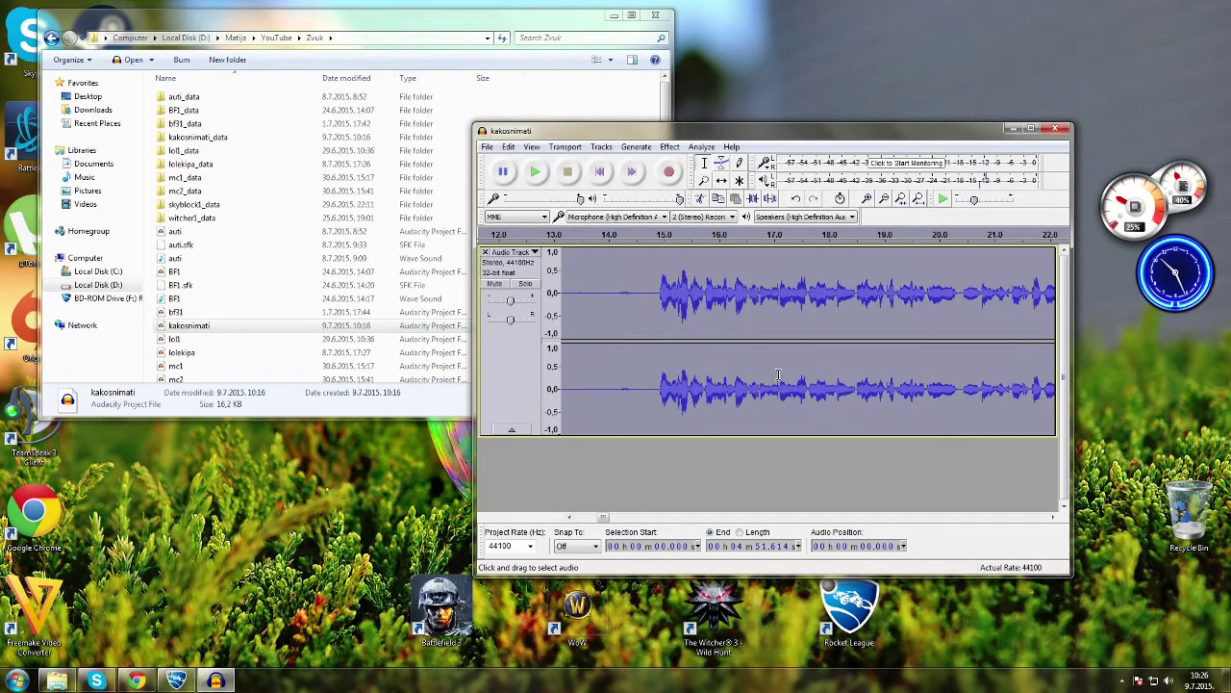
# Play the passage from about 14.63 s to check the equalized voice, and point out where the speech begins
pyautogui.click(642, 346)
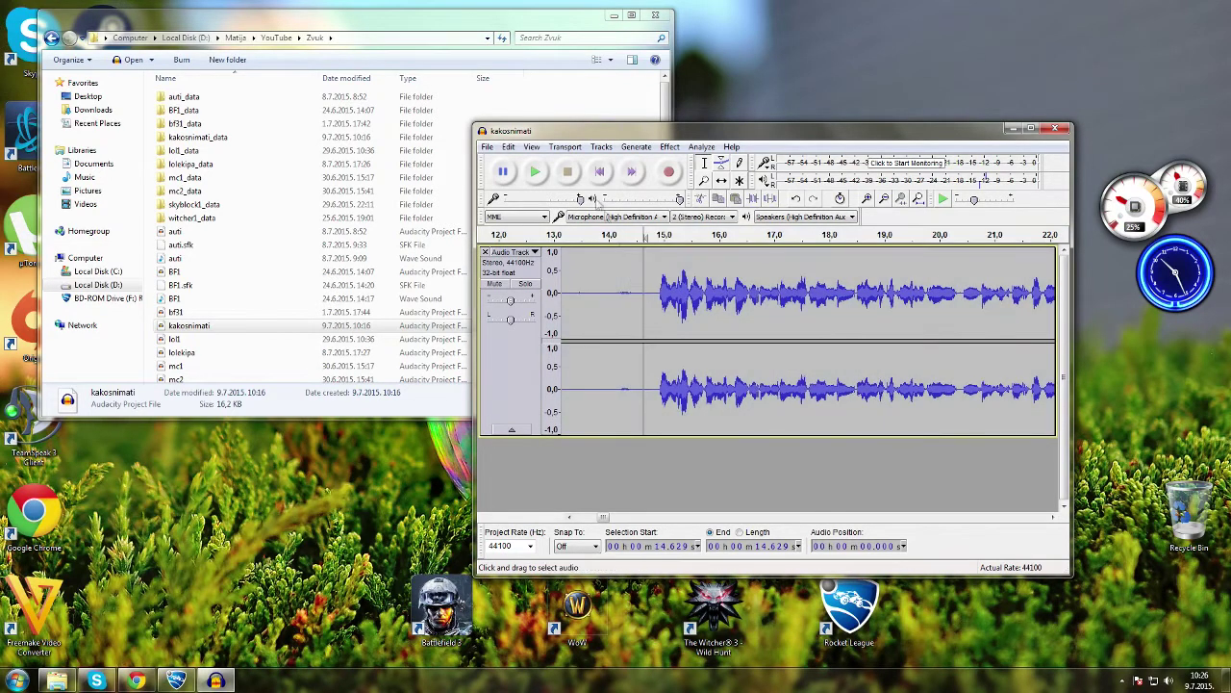
pyautogui.click(535, 171)
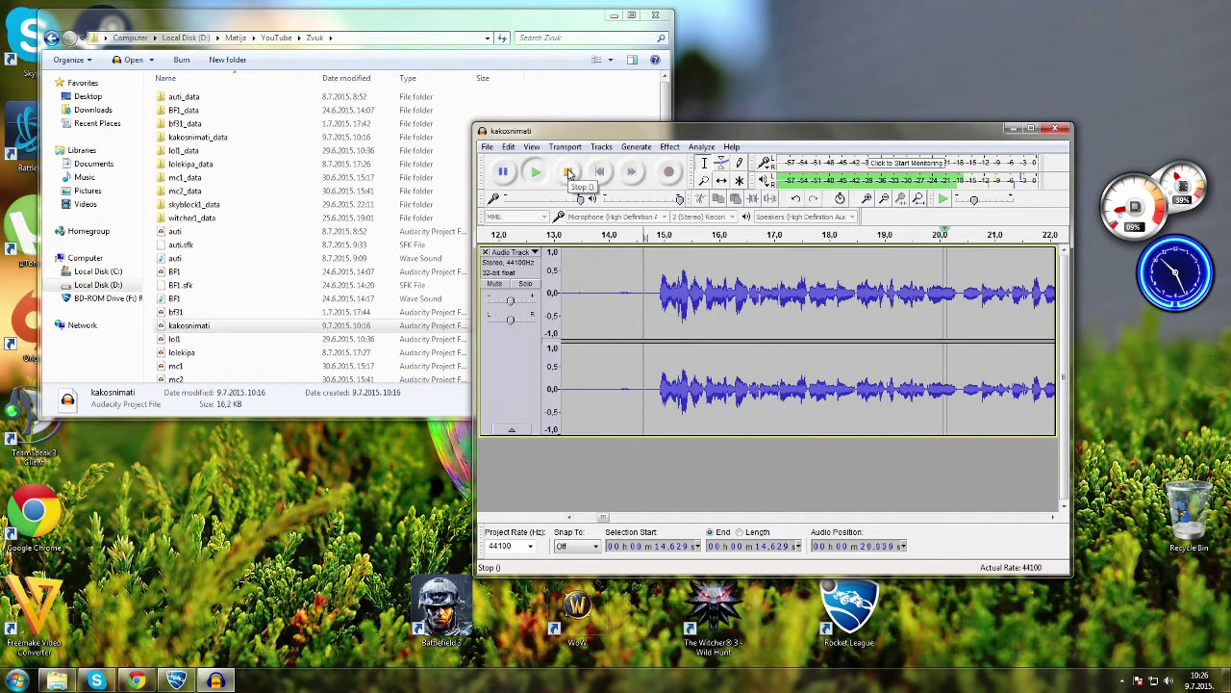
pyautogui.click(568, 172)
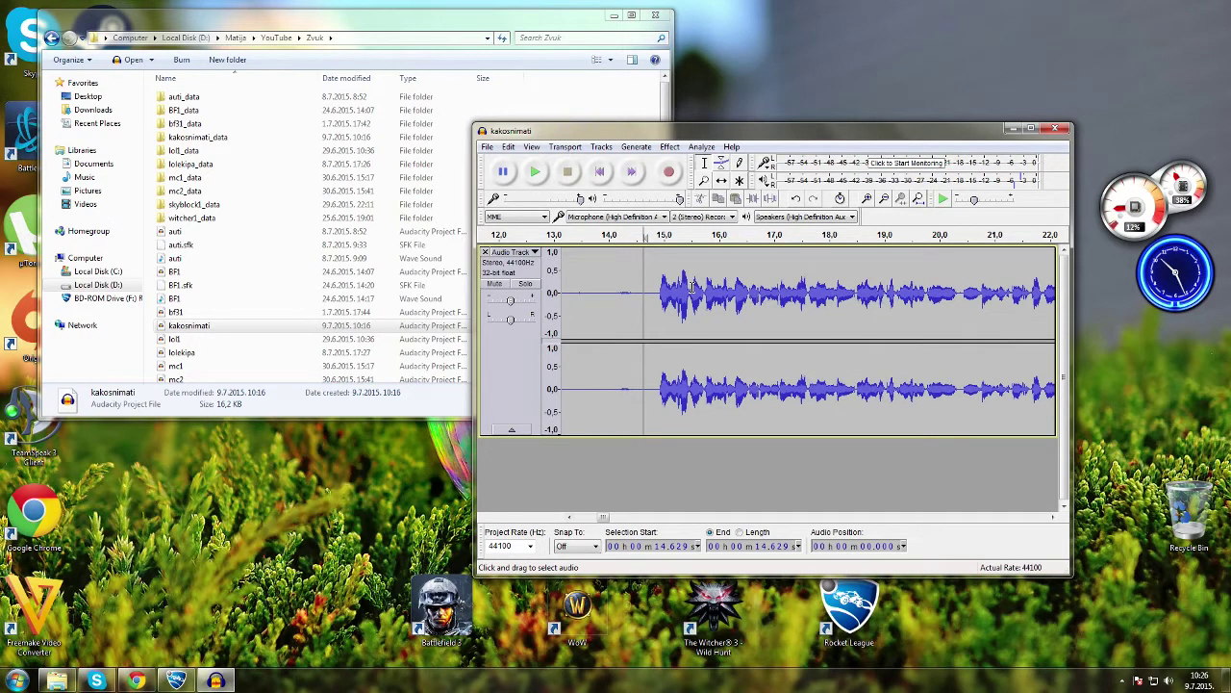
pyautogui.click(652, 286)
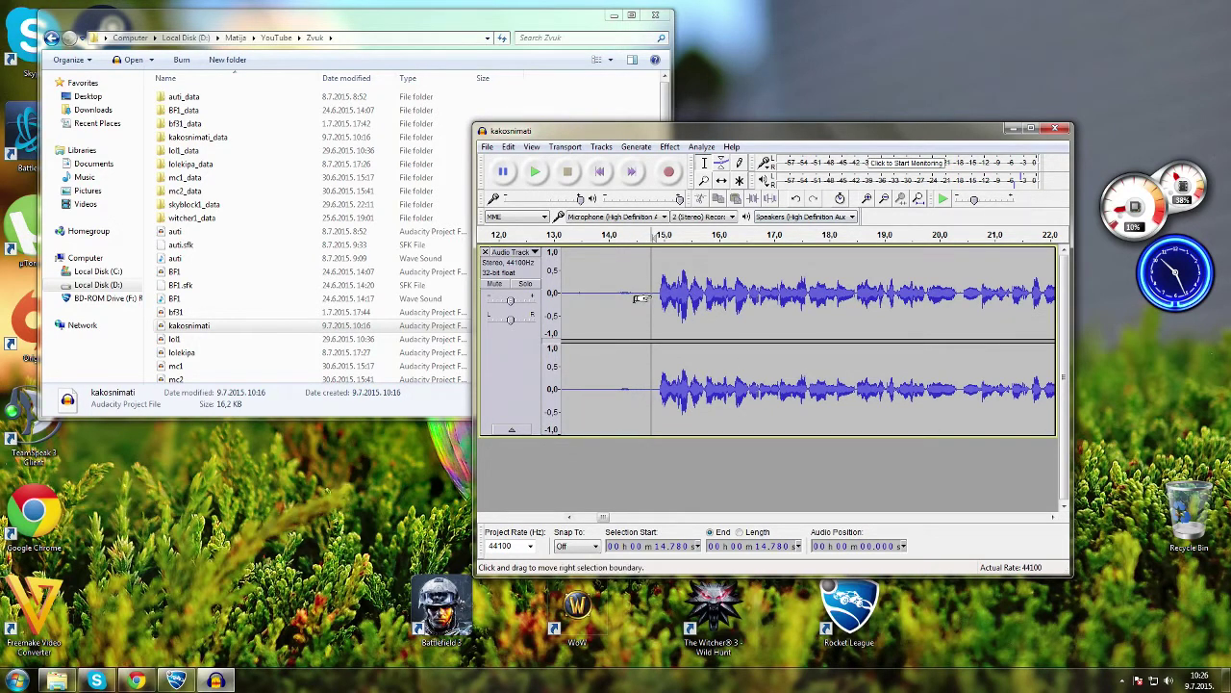
pyautogui.moveTo(767, 262); pyautogui.dragTo(771, 288)
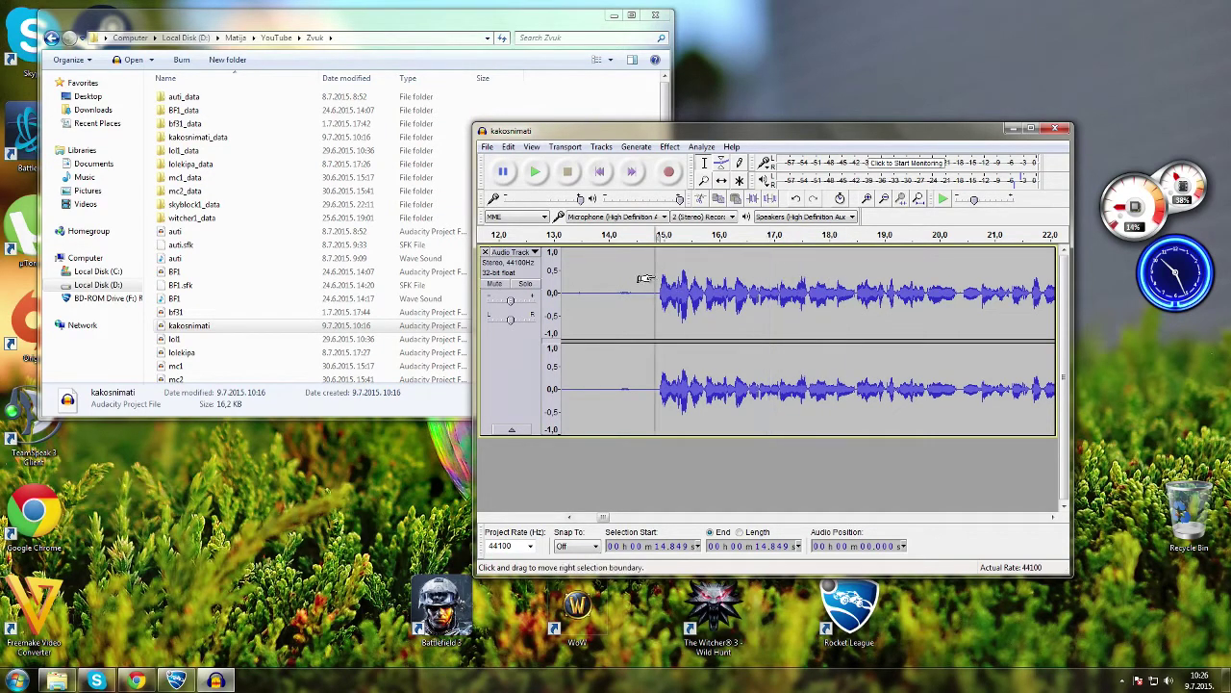
# Apply the Hard Limiter to the whole track with a dB limit of -1.0, wet level 1.0 and residue level 0
pyautogui.hotkey('ctrl', 'a')
pyautogui.click(669, 147)
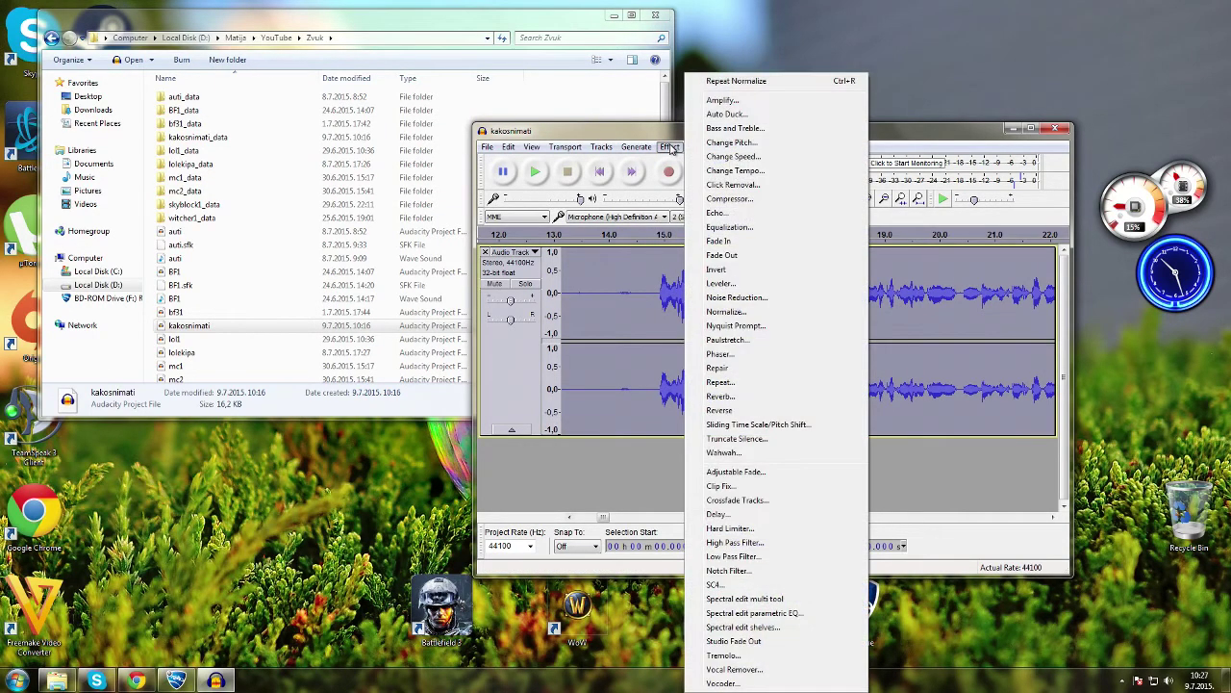
pyautogui.click(744, 532)
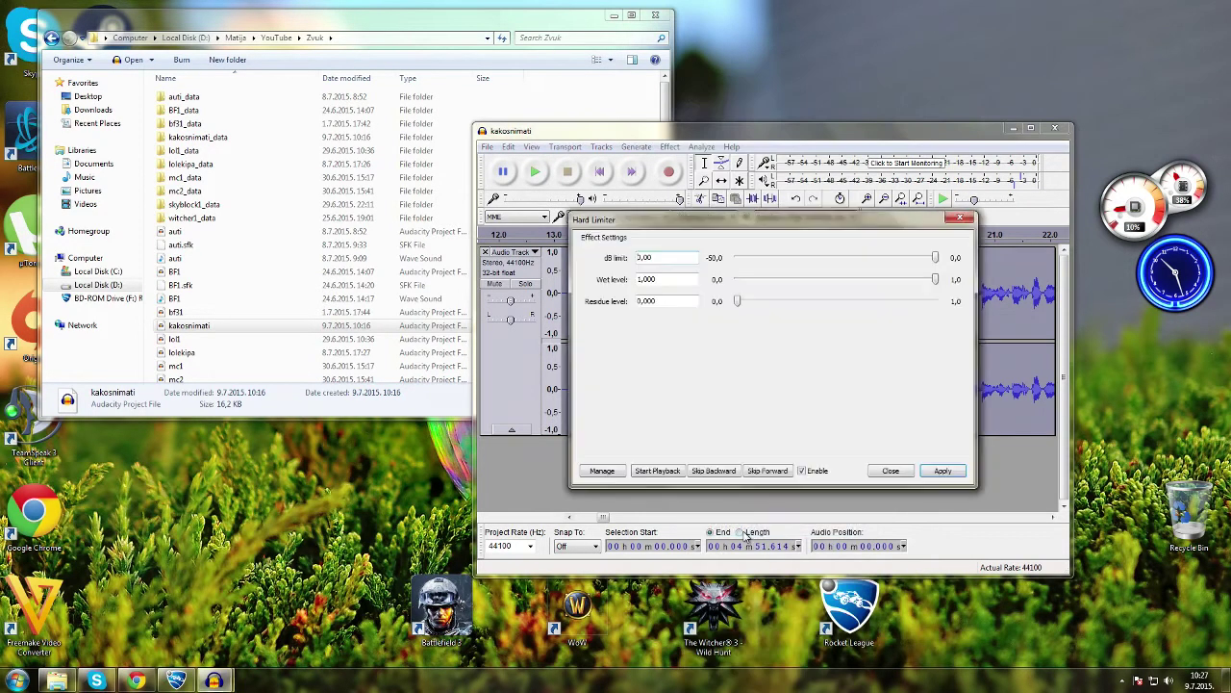
pyautogui.moveTo(938, 259); pyautogui.dragTo(935, 260)
pyautogui.write('-1,0')
pyautogui.click(943, 470)
pyautogui.click(891, 471)
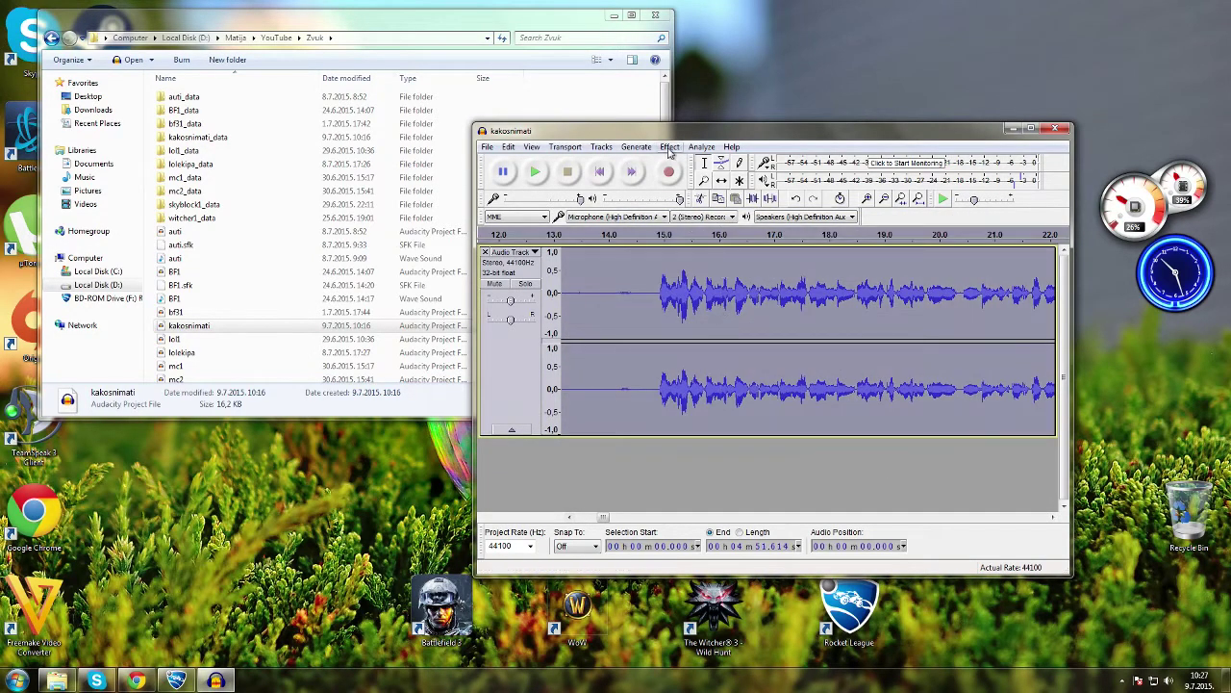
# Normalize the hard-limited track with the DC offset removed
pyautogui.click(670, 147)
pyautogui.click(727, 314)
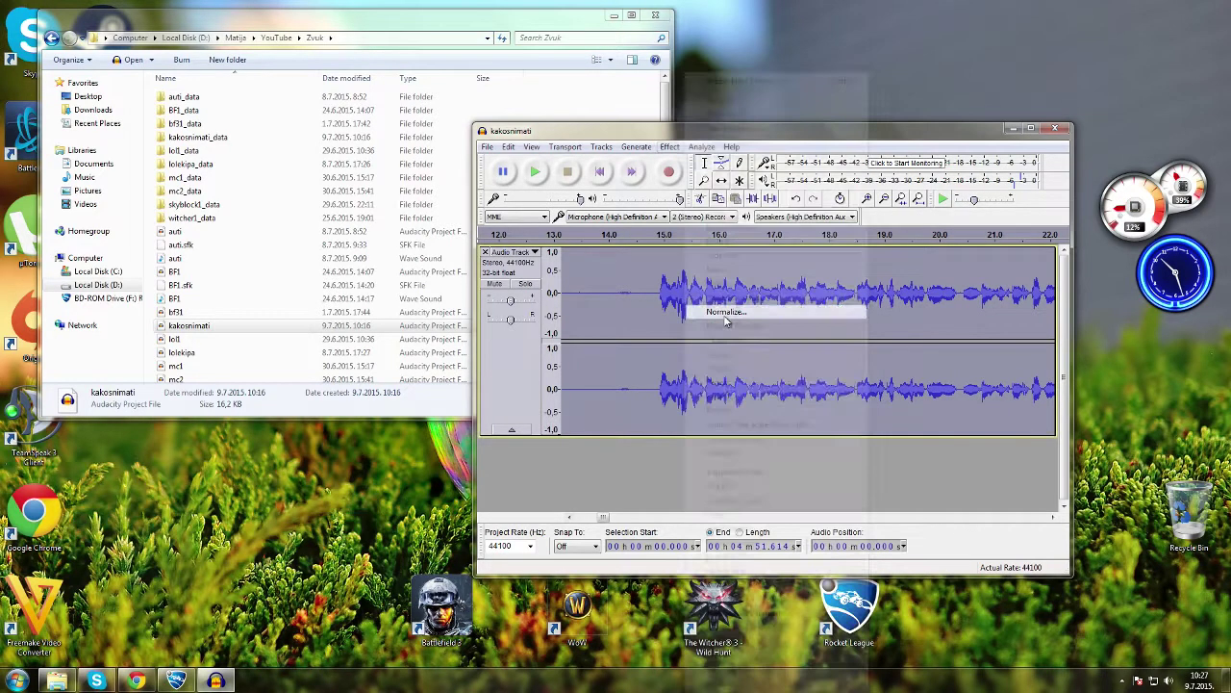
pyautogui.click(771, 382)
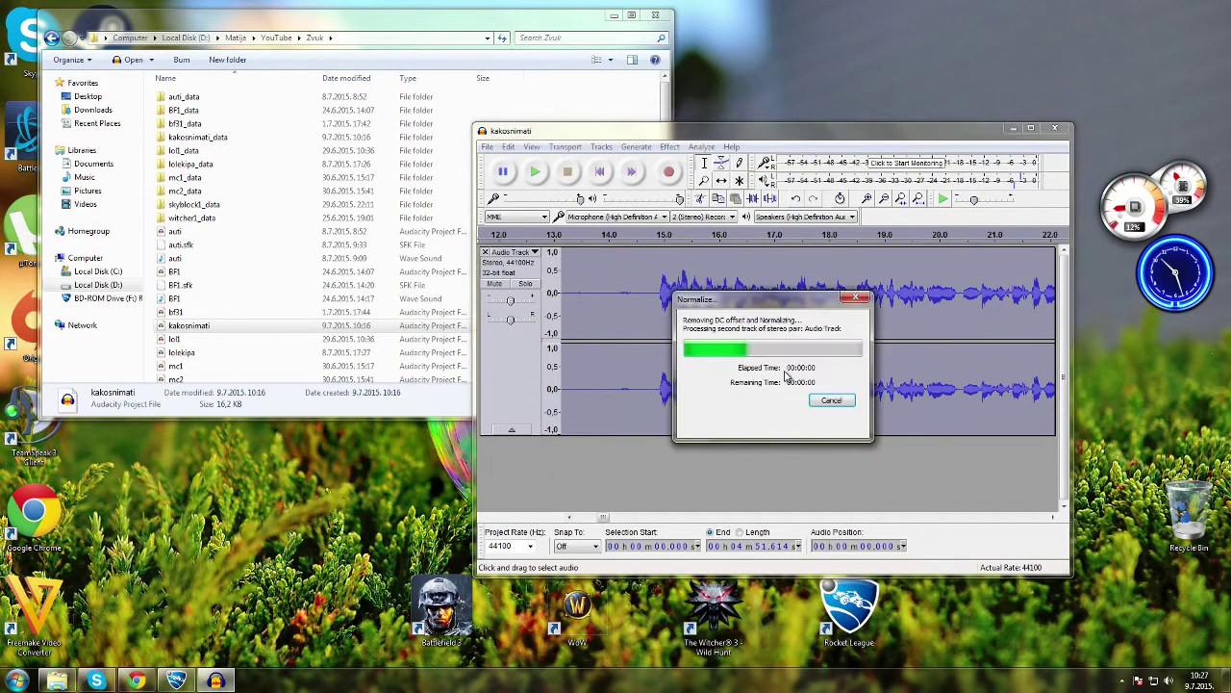
# Play briefly from about 14.58 s to check the final voice sound
pyautogui.click(642, 385)
pyautogui.click(535, 171)
pyautogui.click(568, 171)
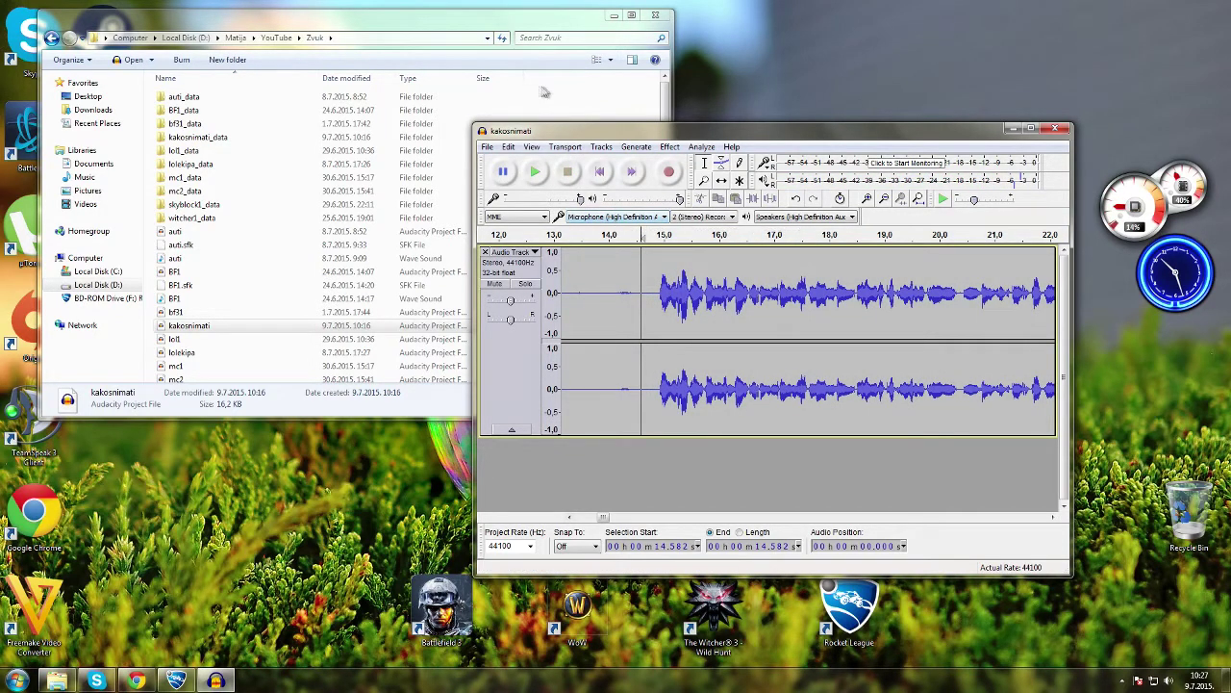
# Export the project to the Zvuk folder as kakosnimati in WAV (Microsoft) signed 16 bit PCM format
pyautogui.click(488, 147)
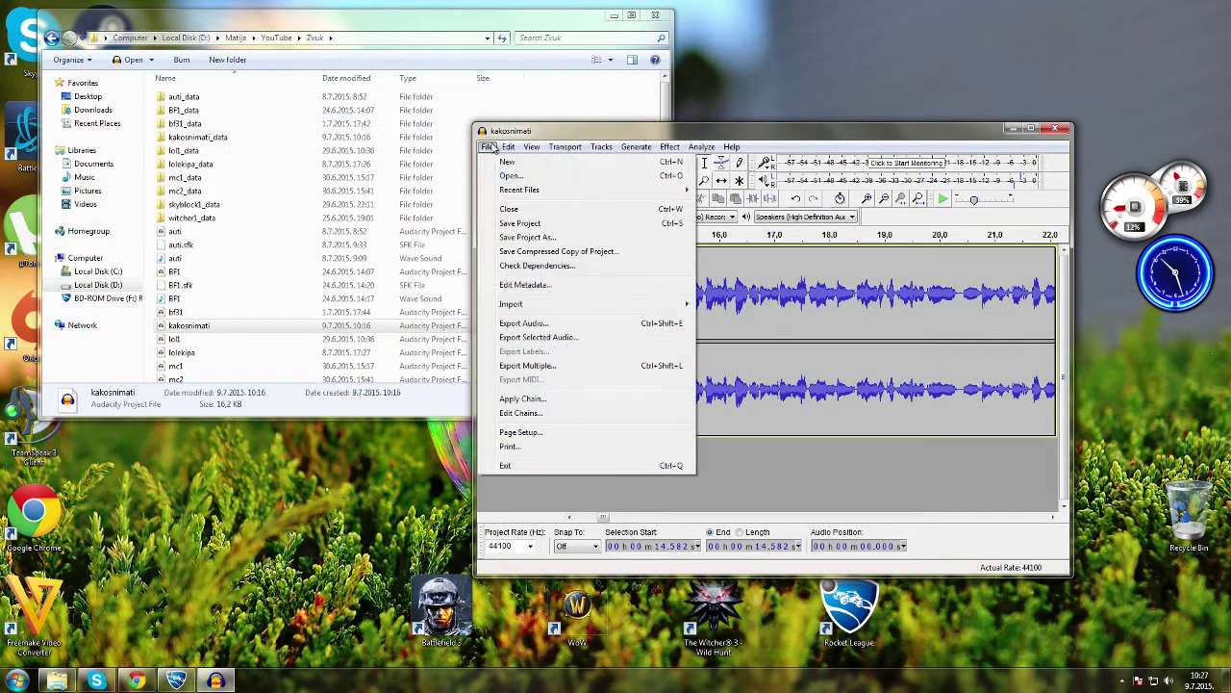
pyautogui.click(544, 327)
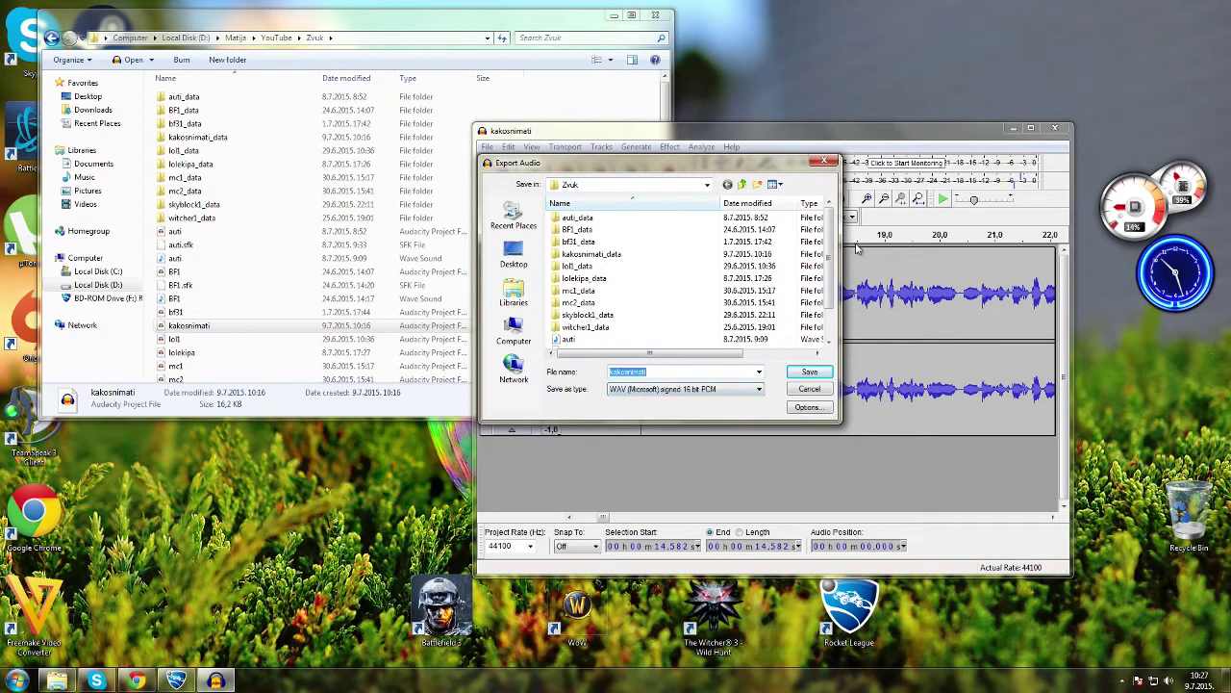
pyautogui.scroll(-1, 835, 248)
pyautogui.click(809, 371)
pyautogui.click(865, 502)
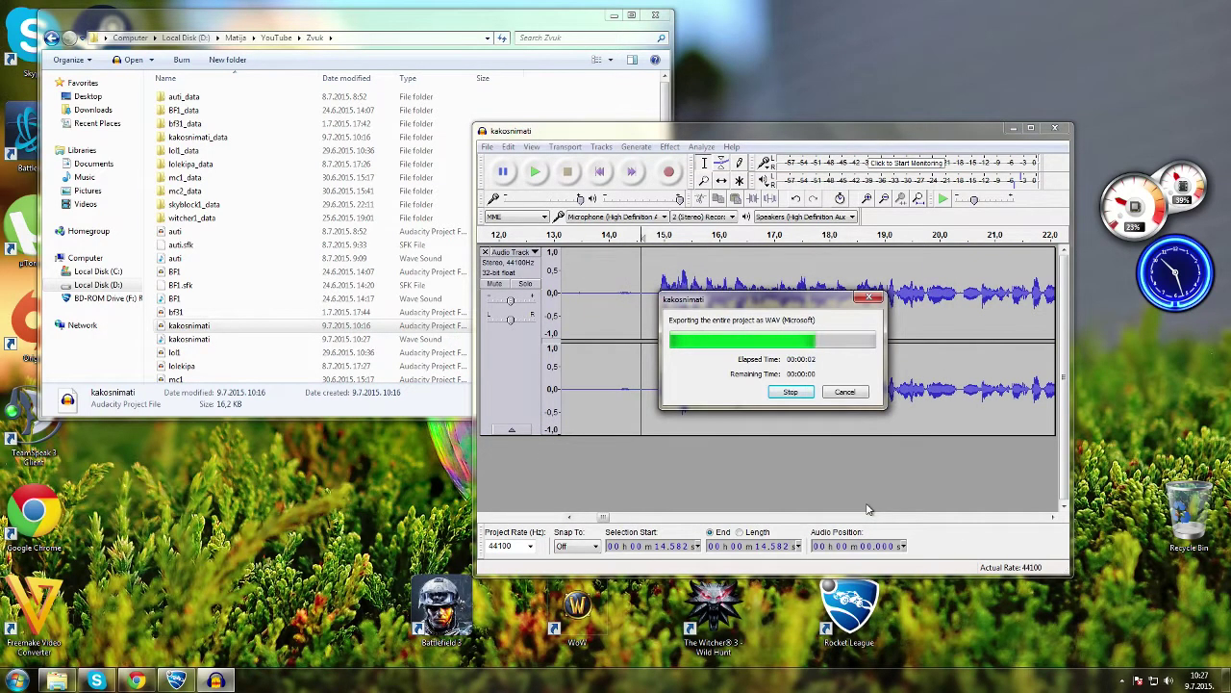
# Close Audacity without saving the project changes, and switch to Vegas Pro 11.0 (64-bit) with an empty desktop behind it
pyautogui.click(1056, 128)
pyautogui.click(625, 383)
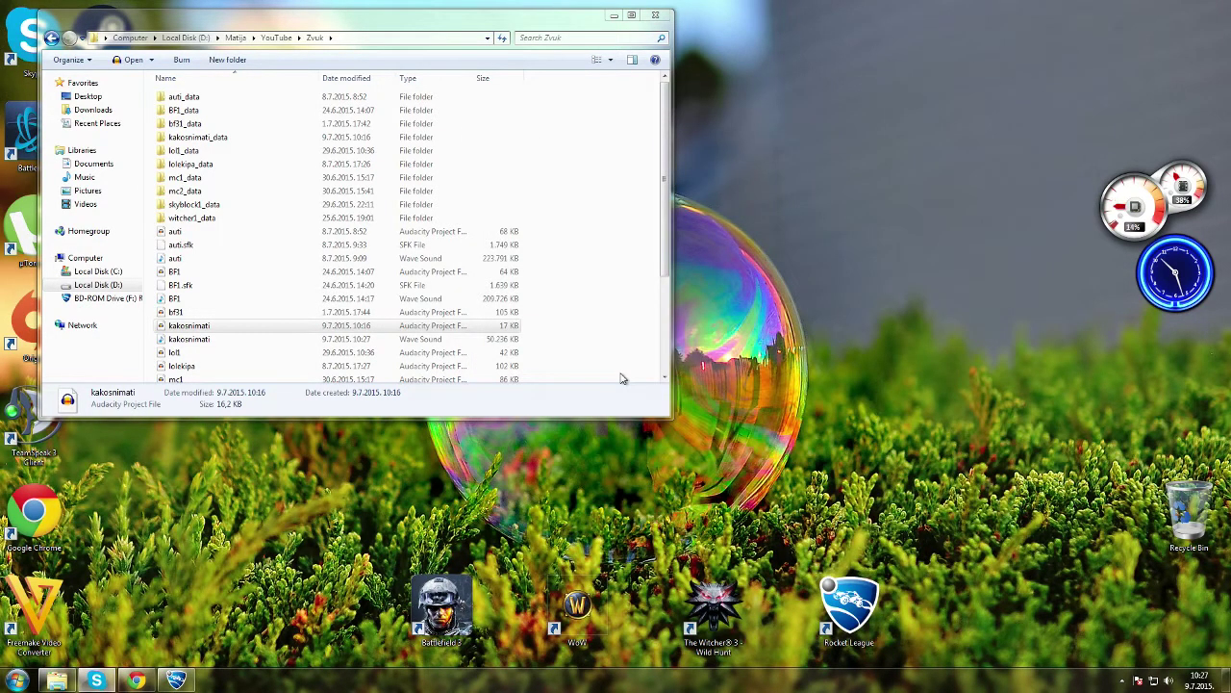
pyautogui.click(614, 16)
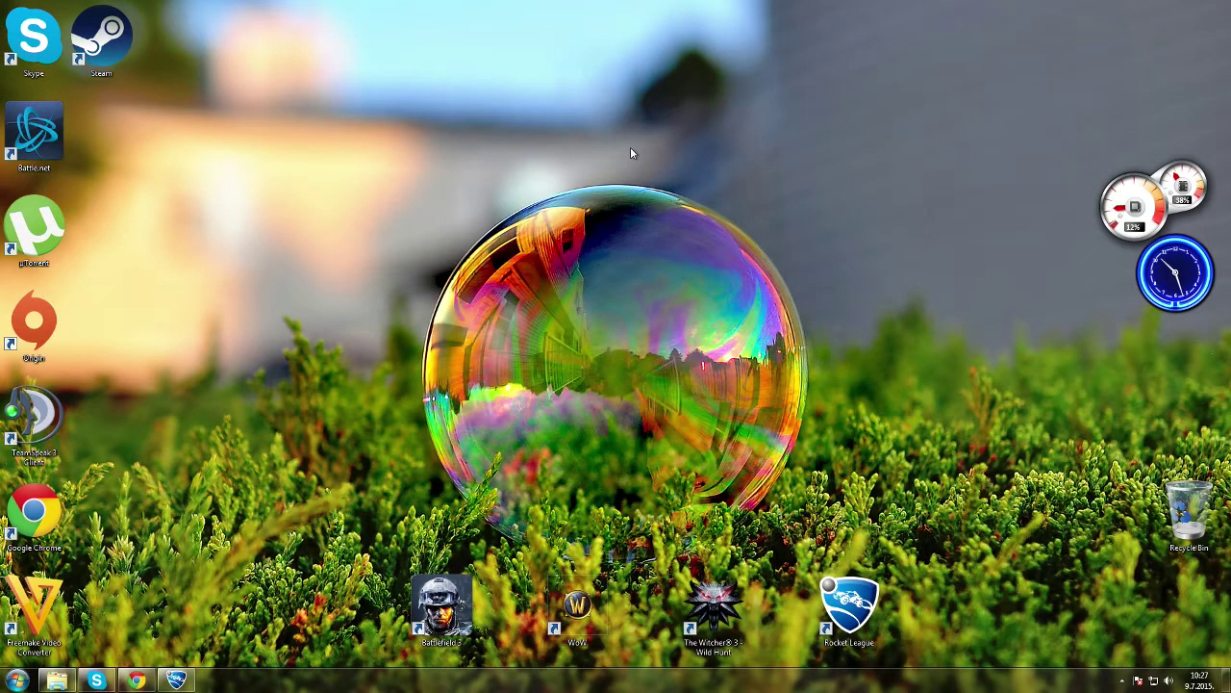
pyautogui.click(17, 680)
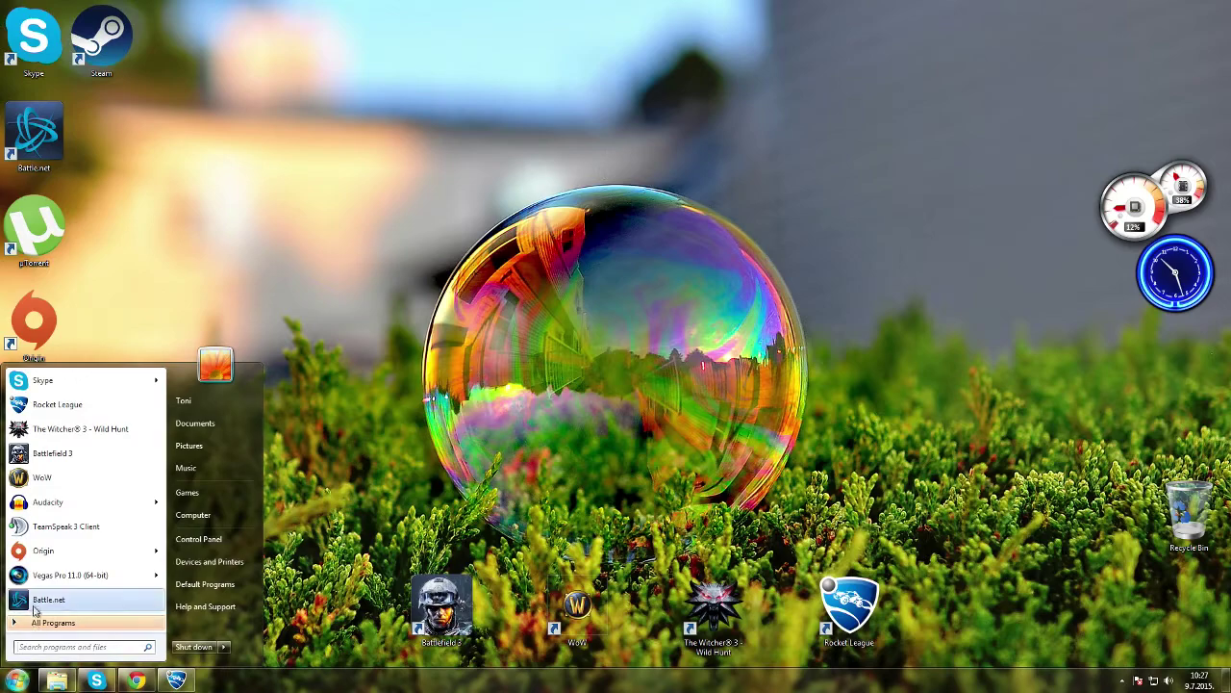
pyautogui.click(39, 577)
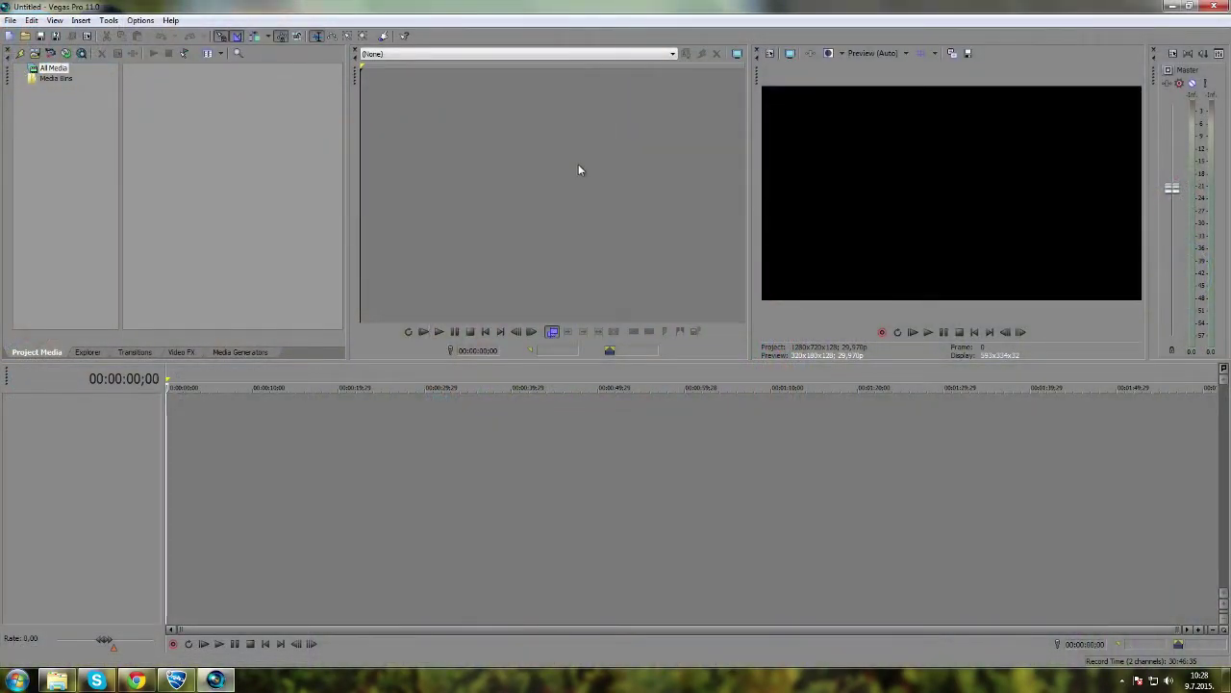
# Add the intro video from the YouTube folder to the very start of the empty timeline
pyautogui.click(57, 681)
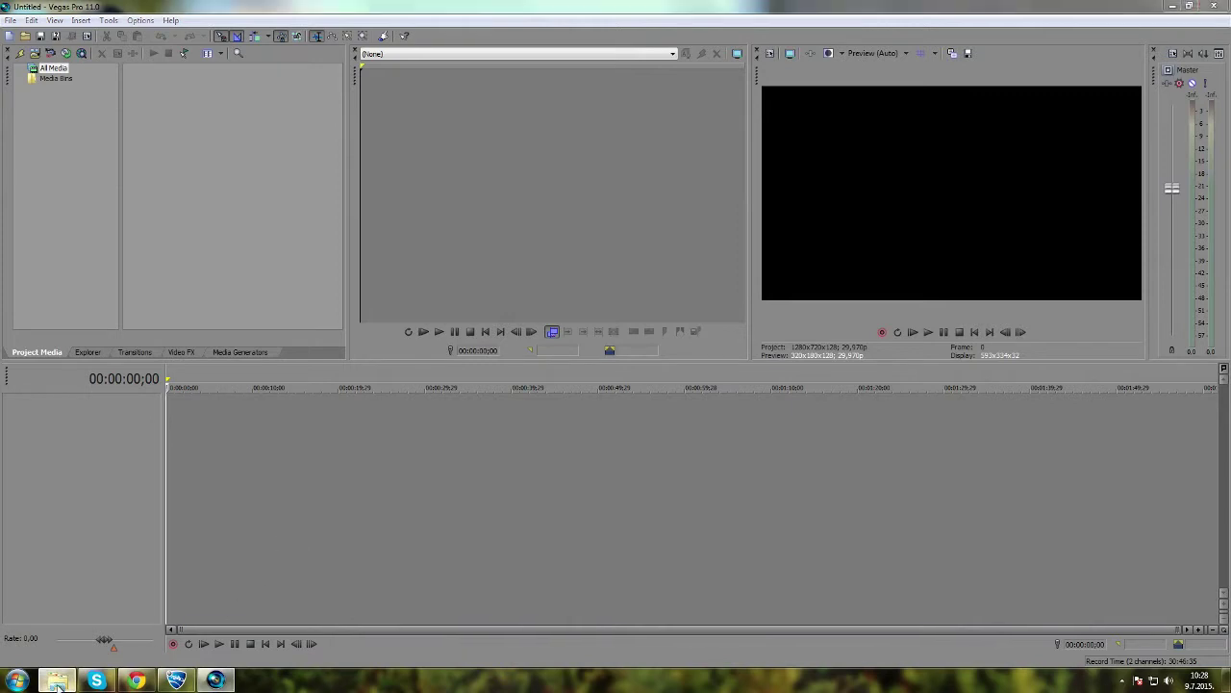
pyautogui.click(104, 287)
pyautogui.doubleClick(196, 137)
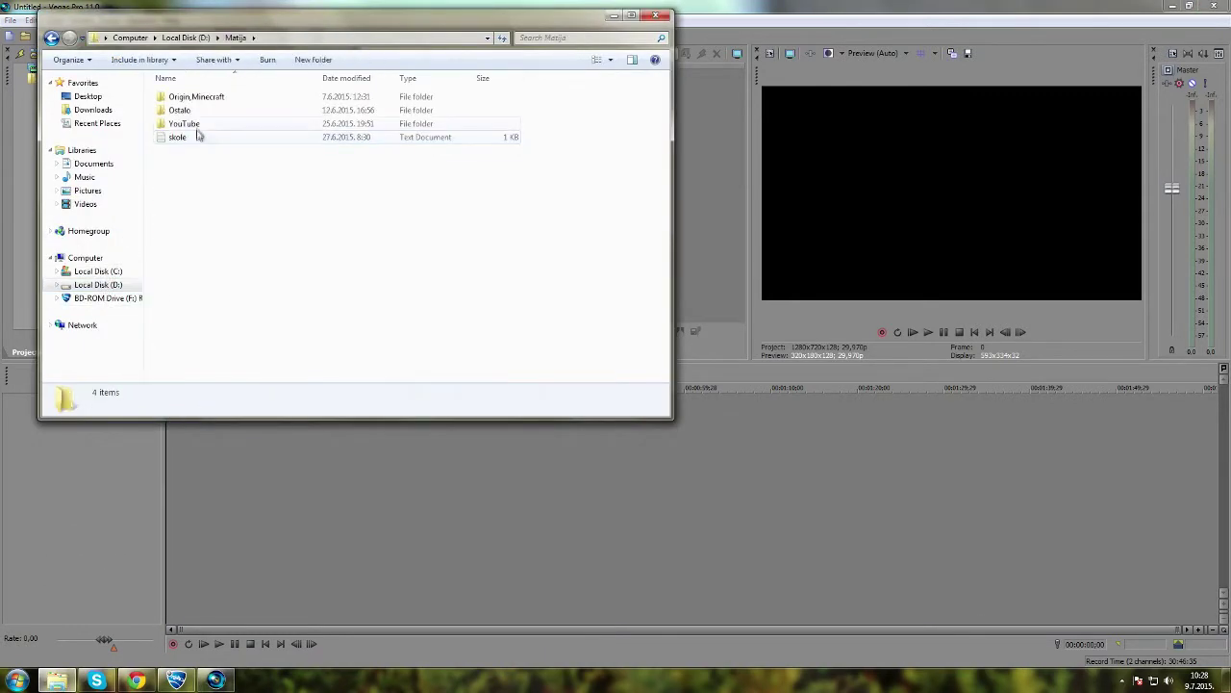
pyautogui.doubleClick(200, 131)
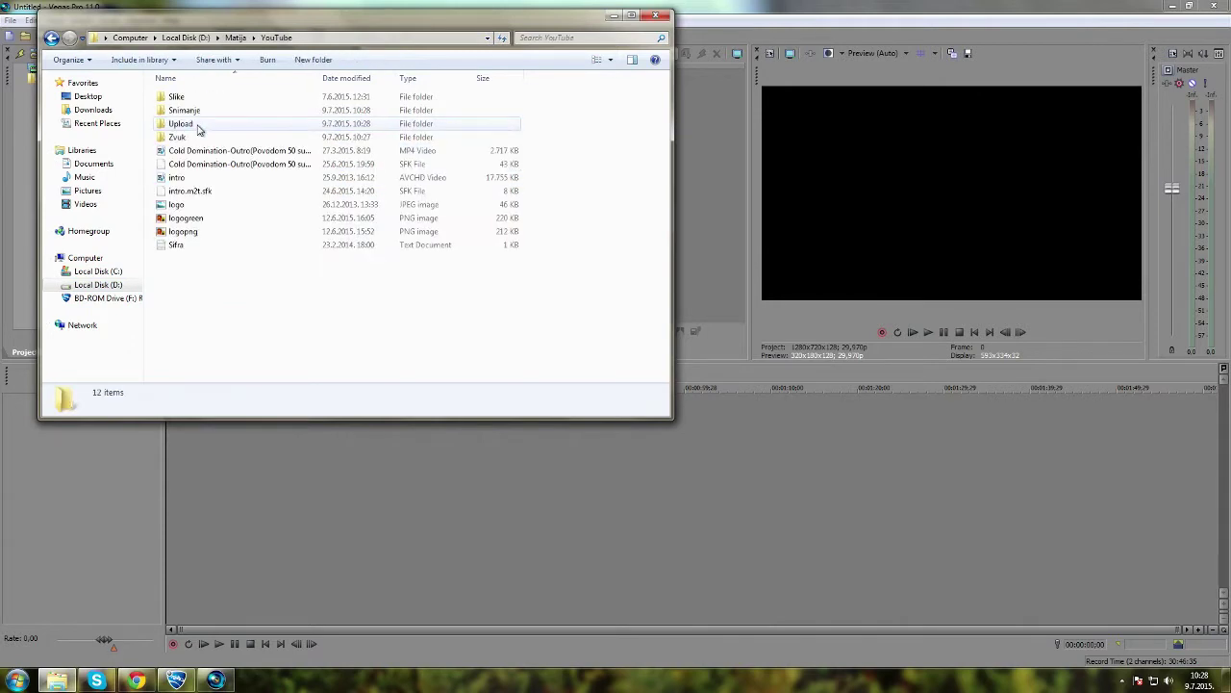
pyautogui.click(175, 180)
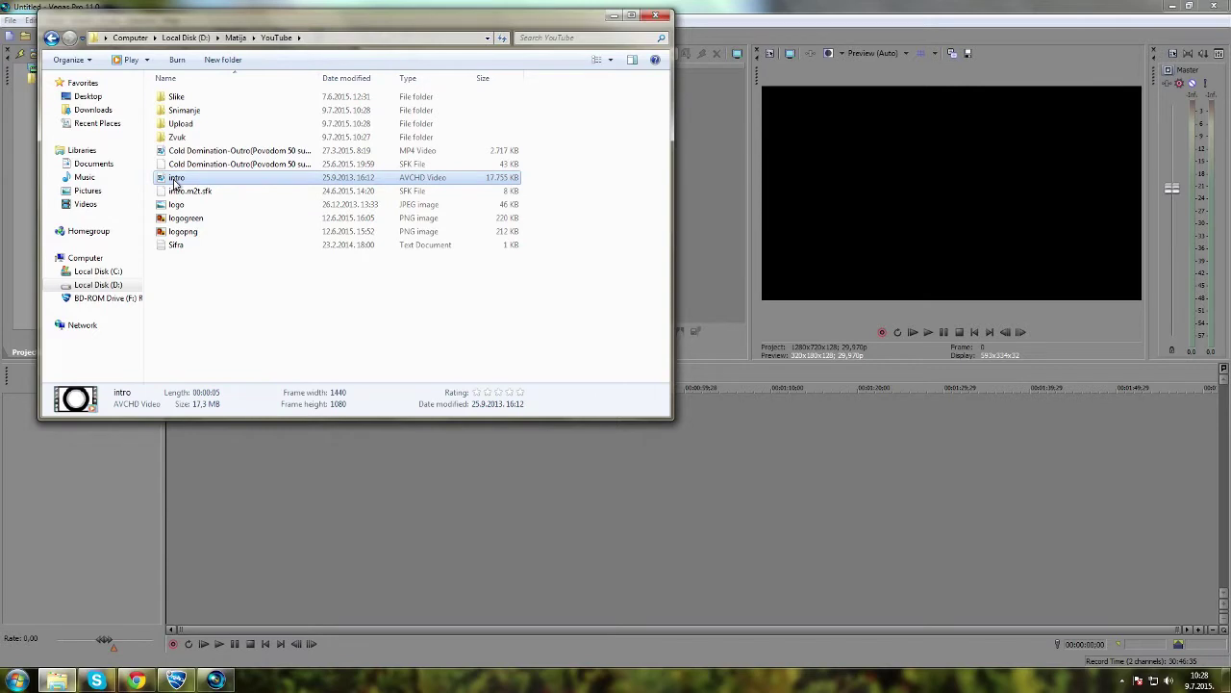
pyautogui.moveTo(176, 179); pyautogui.dragTo(443, 505)
pyautogui.moveTo(190, 471); pyautogui.dragTo(173, 455)
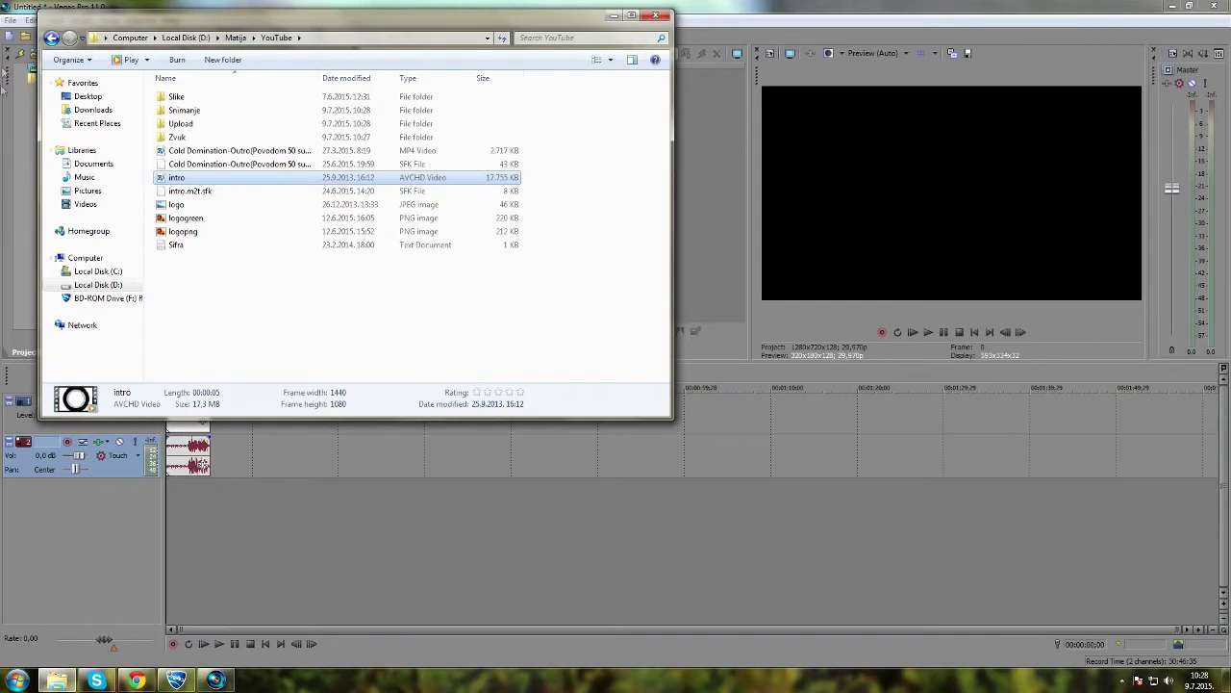
# Browse the Snimanje folder and select the recording Desktop 05.24.2015 - 03.50.03.02
pyautogui.doubleClick(183, 113)
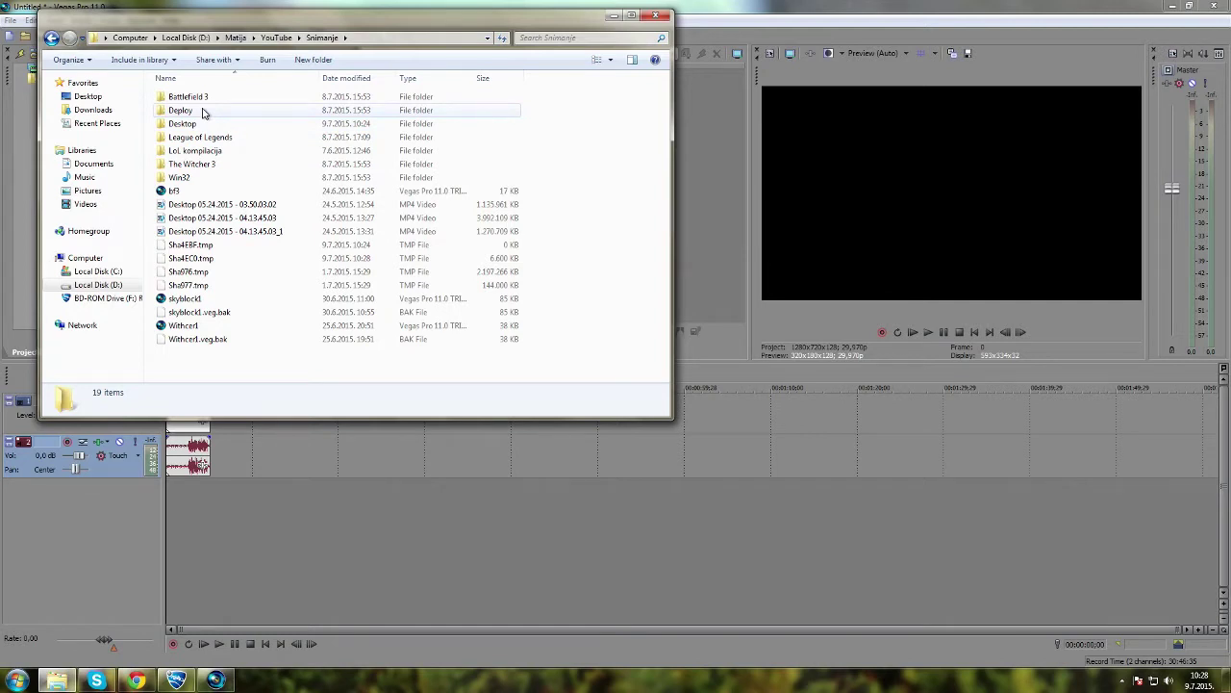
pyautogui.click(202, 204)
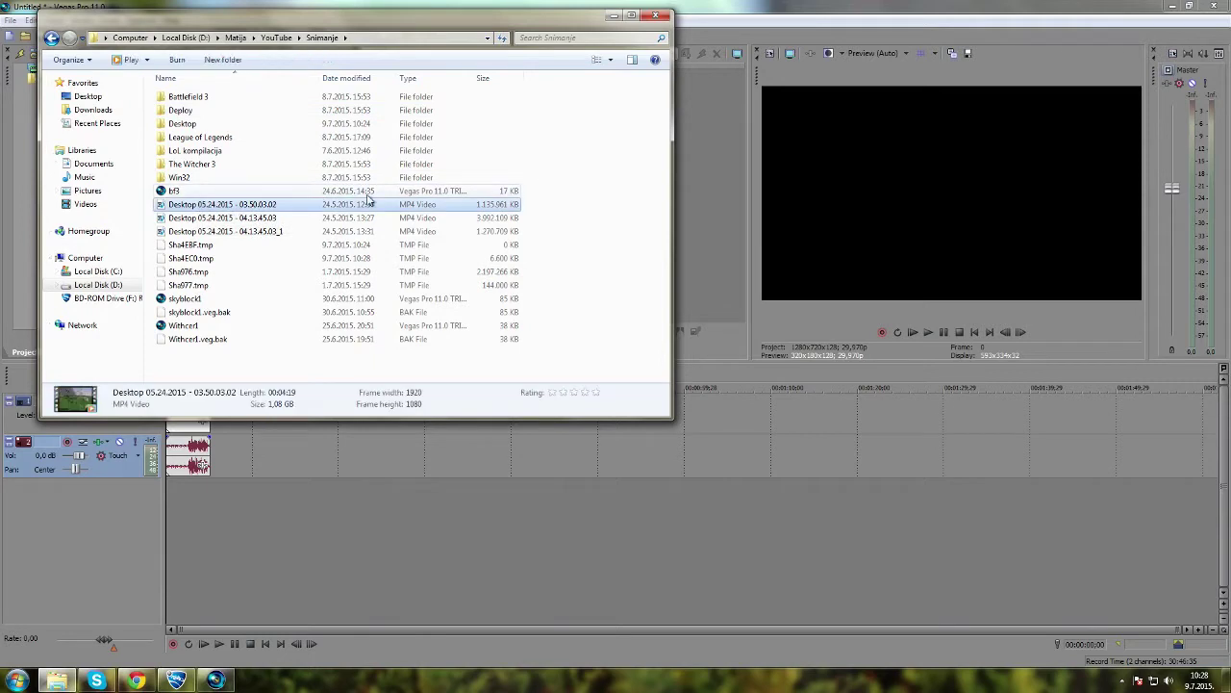
pyautogui.click(597, 216)
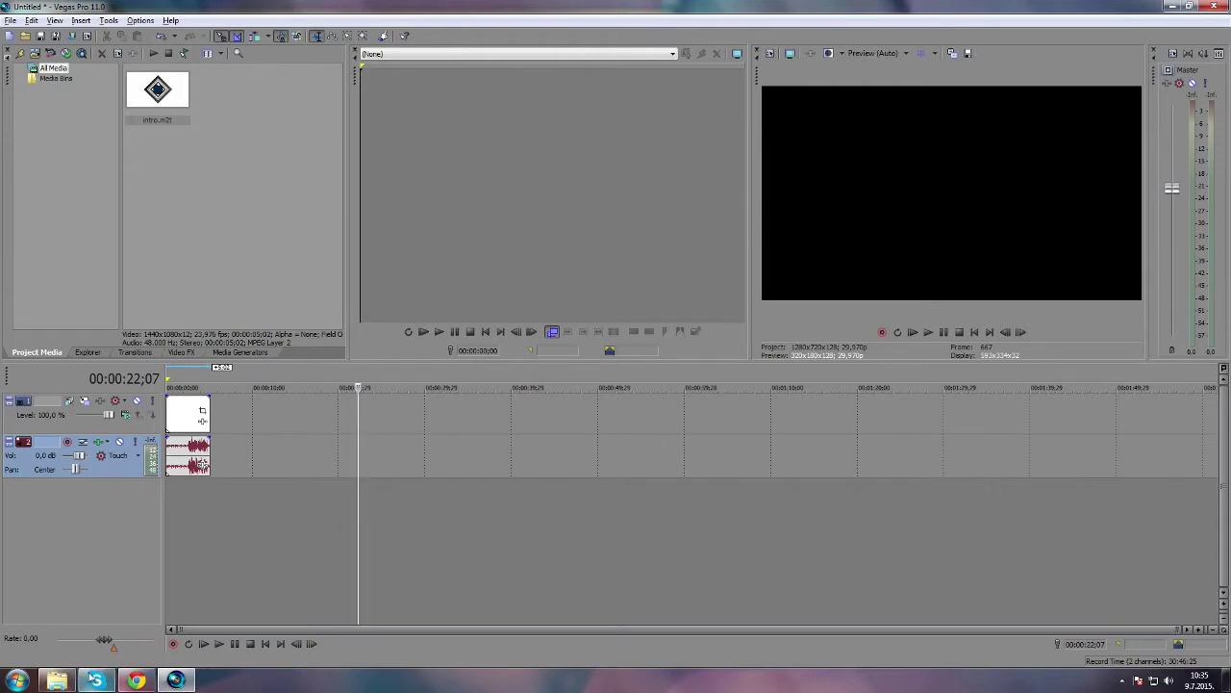
# Add both recordings from the League of Legends folder inside Snimanje to the timeline, directly after the intro
pyautogui.click(57, 681)
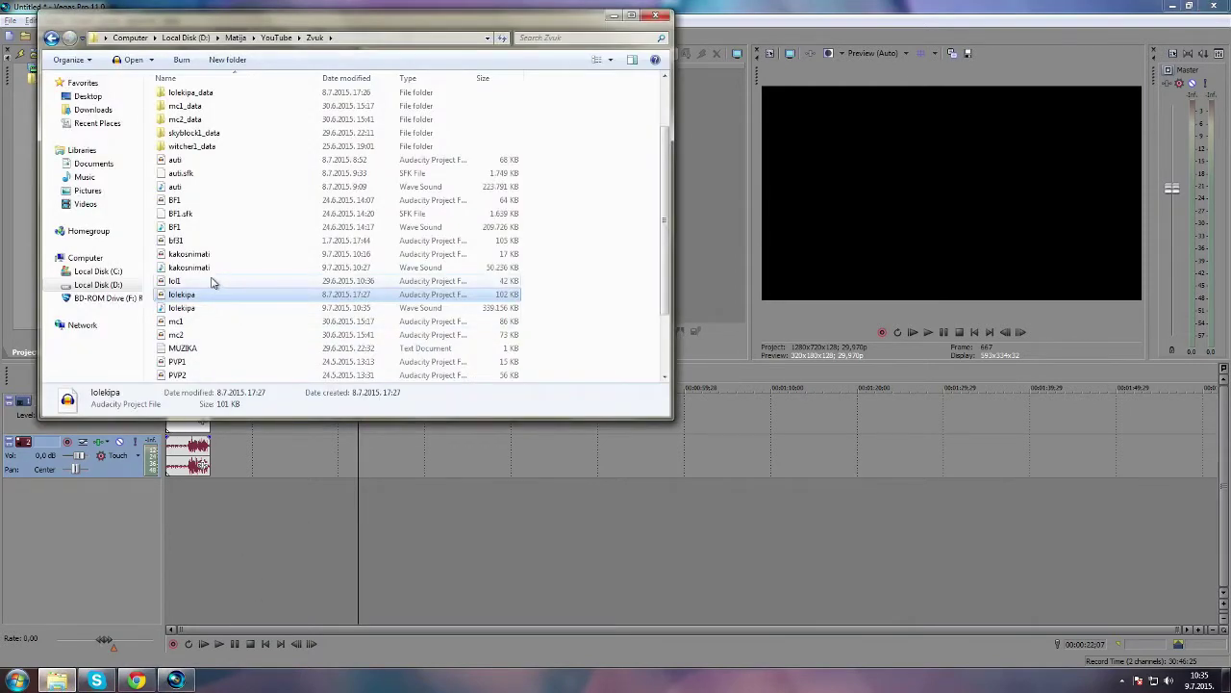
pyautogui.click(50, 37)
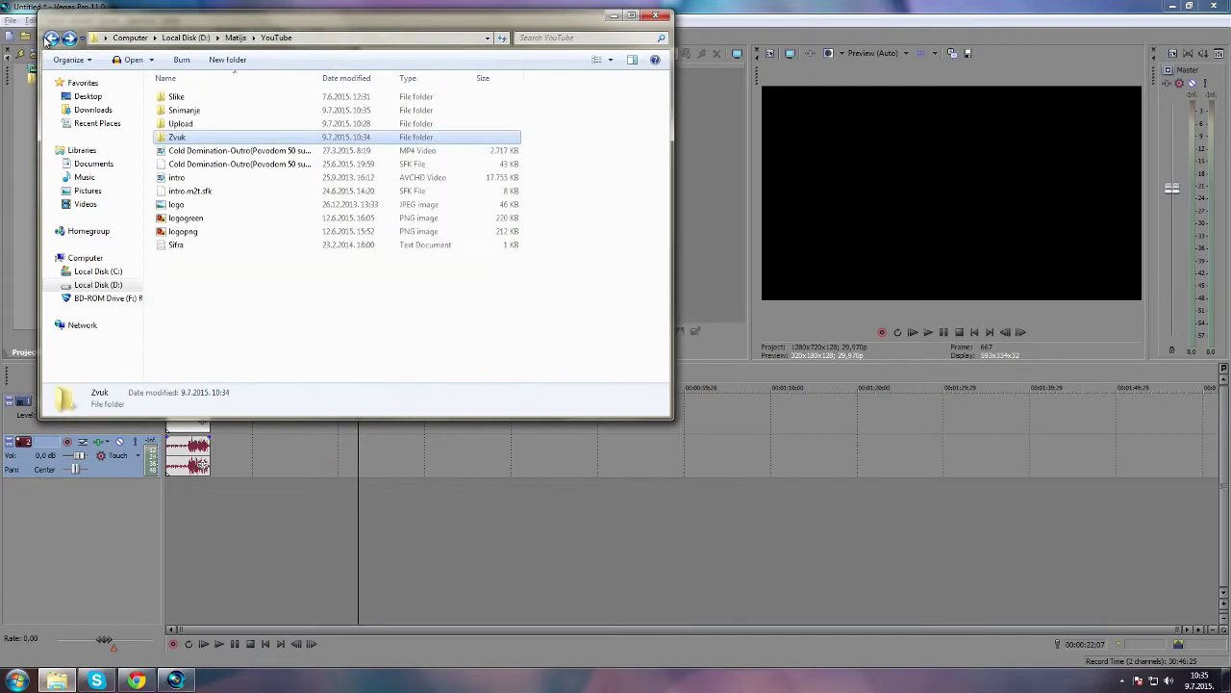
pyautogui.doubleClick(183, 112)
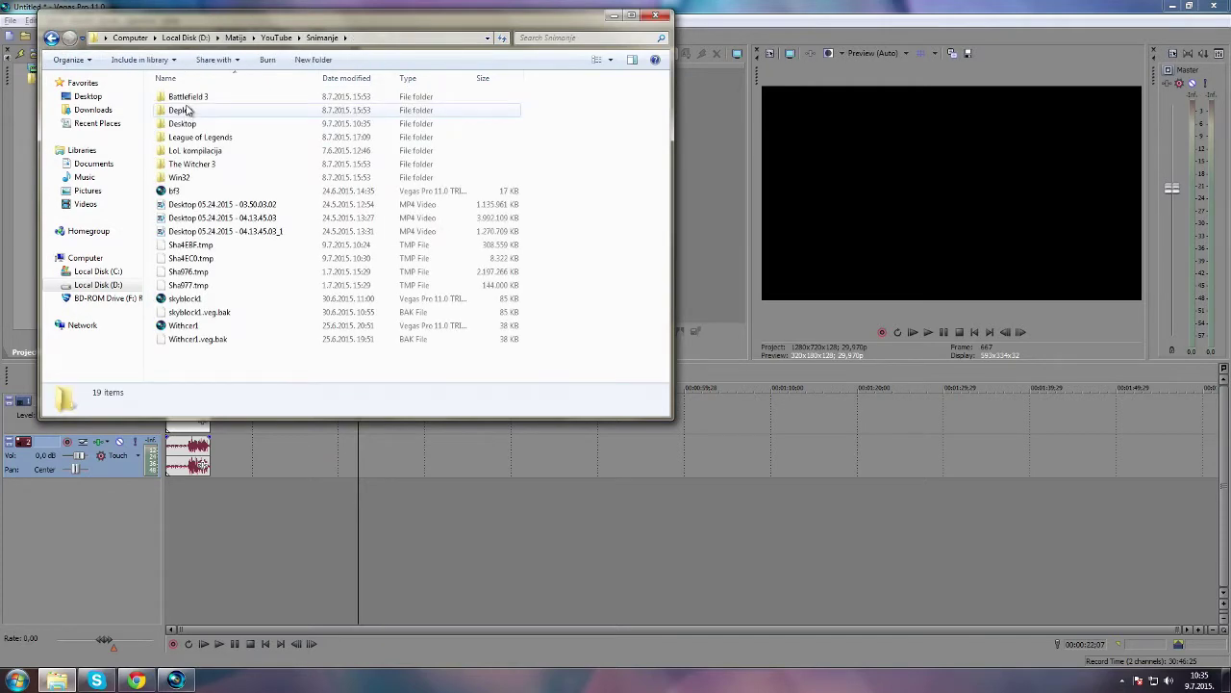
pyautogui.doubleClick(200, 137)
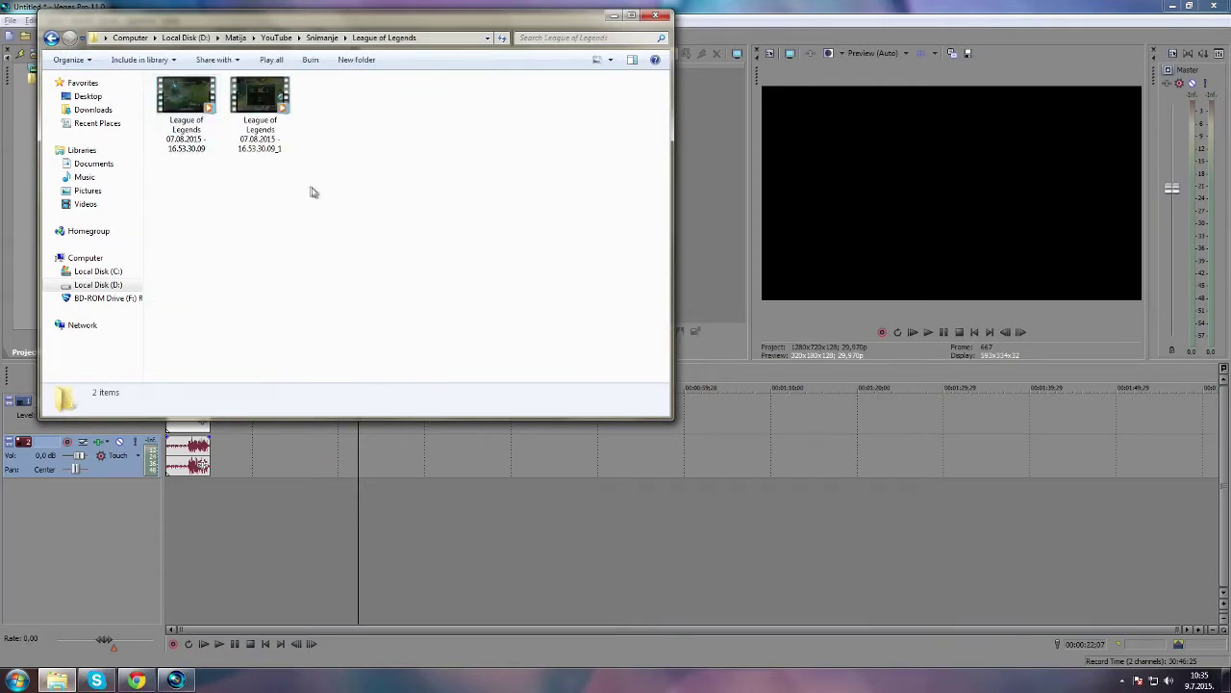
pyautogui.moveTo(334, 199); pyautogui.dragTo(177, 82)
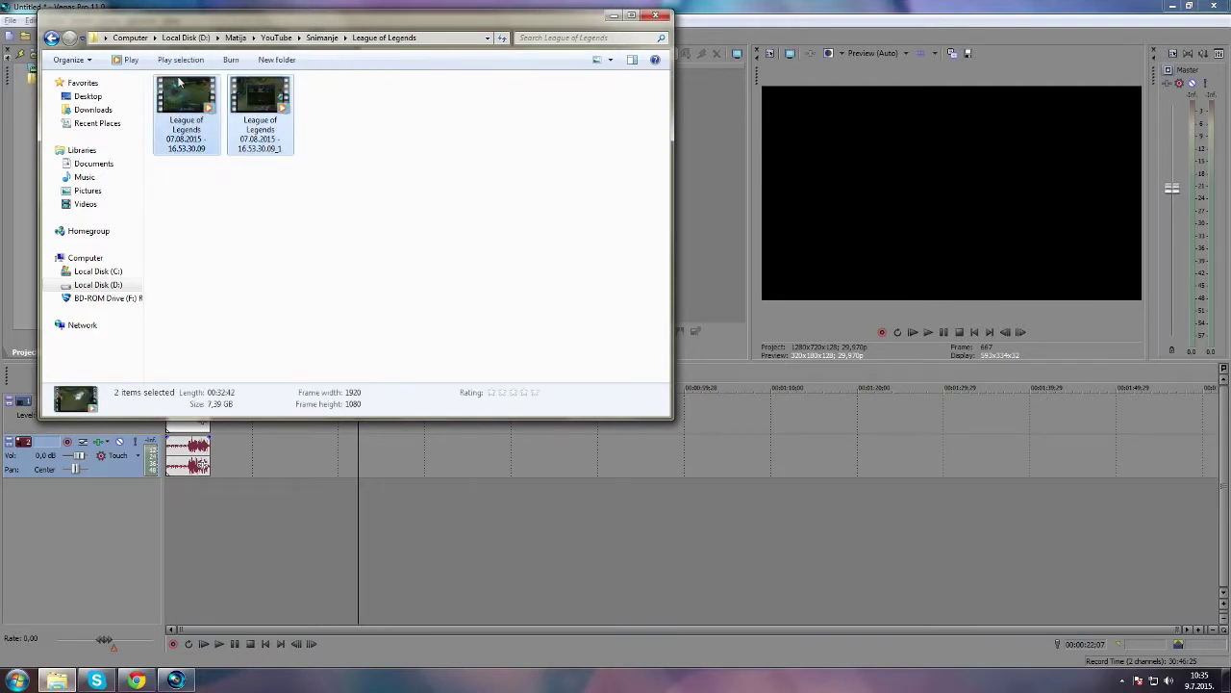
pyautogui.moveTo(188, 98); pyautogui.dragTo(219, 441)
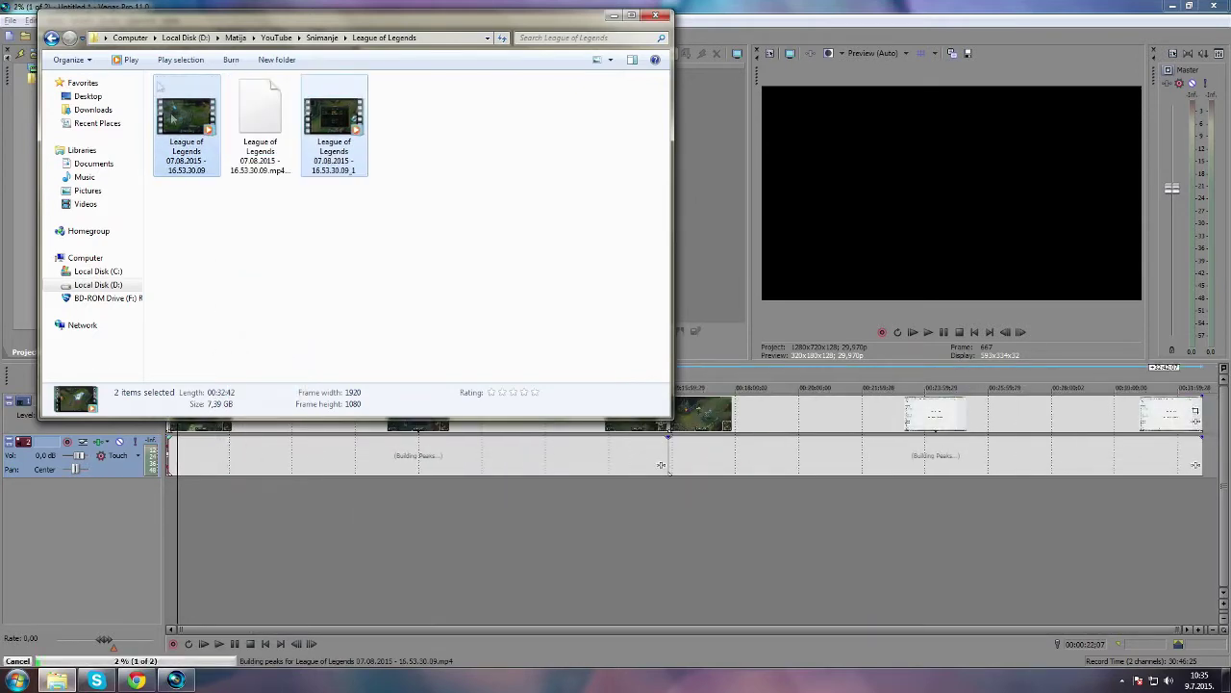
# Add the lolekipa Wave Sound file from the Zvuk folder on its own audio track below, starting where the intro ends
pyautogui.click(50, 38)
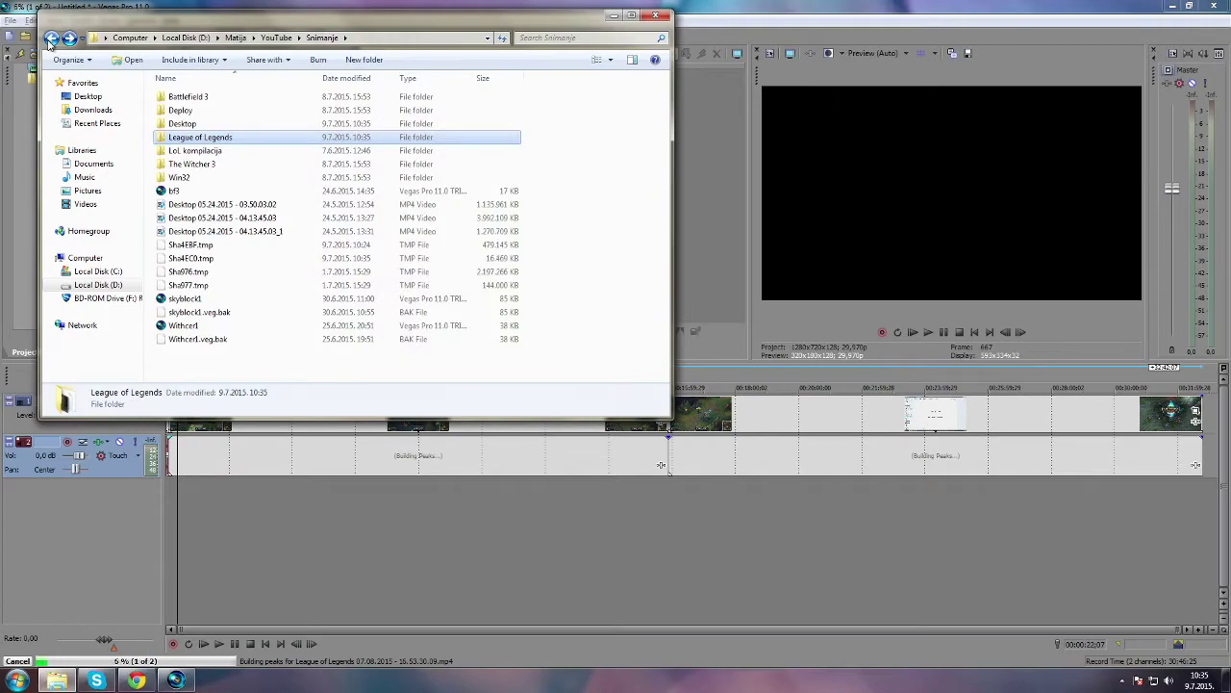
pyautogui.click(50, 39)
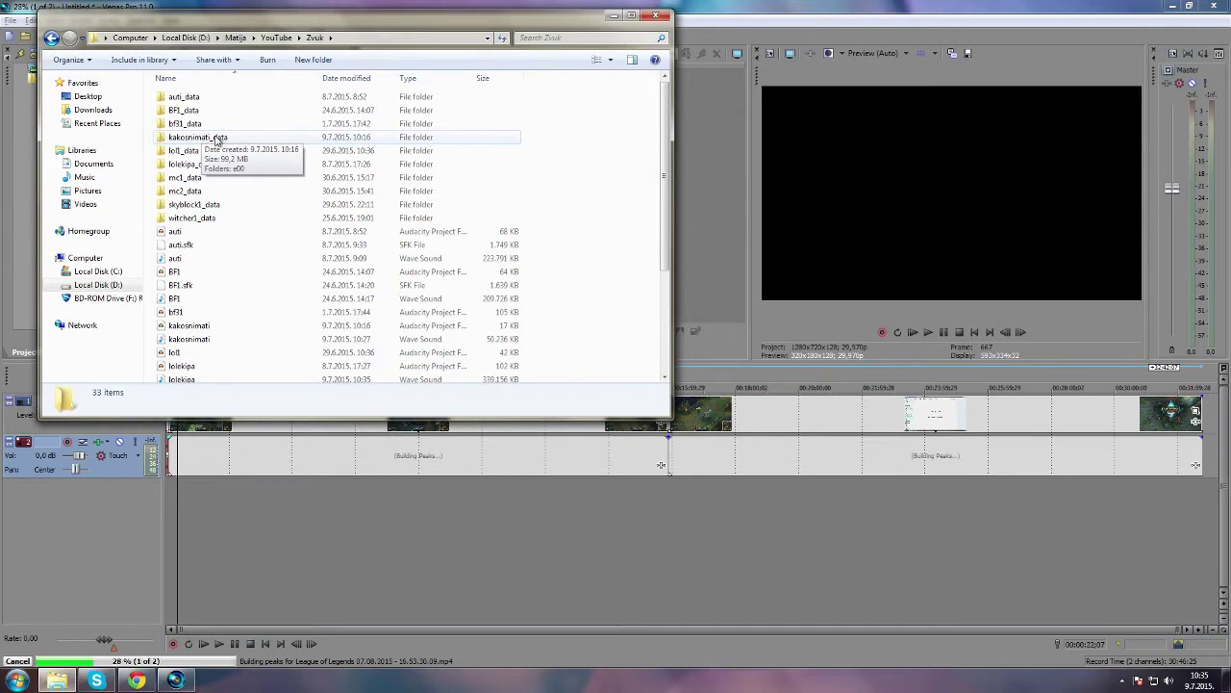
pyautogui.scroll(-2, 214, 141)
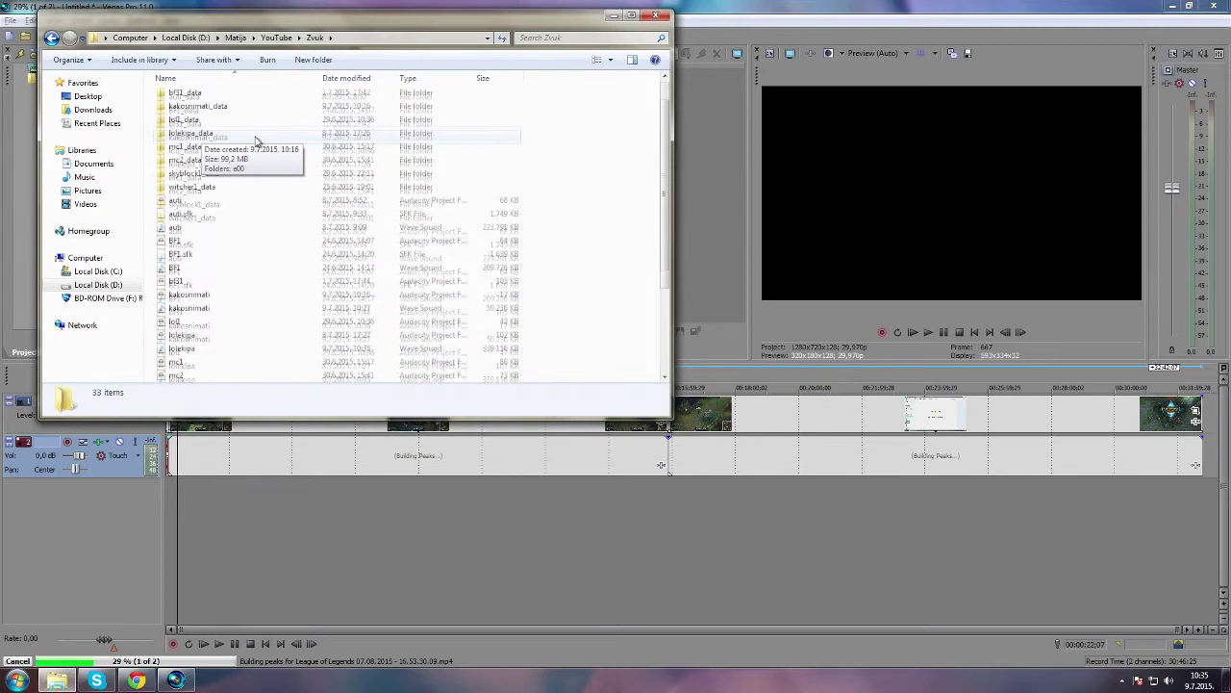
pyautogui.click(182, 308)
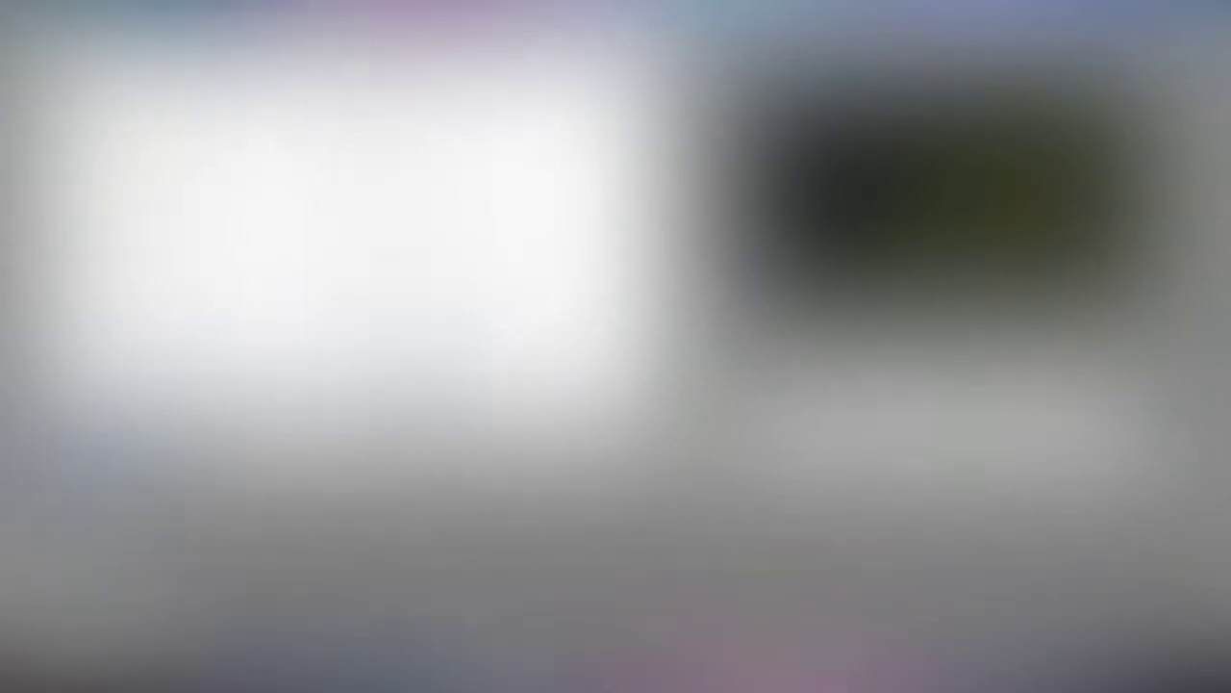
pyautogui.scroll(-1, 223, 156)
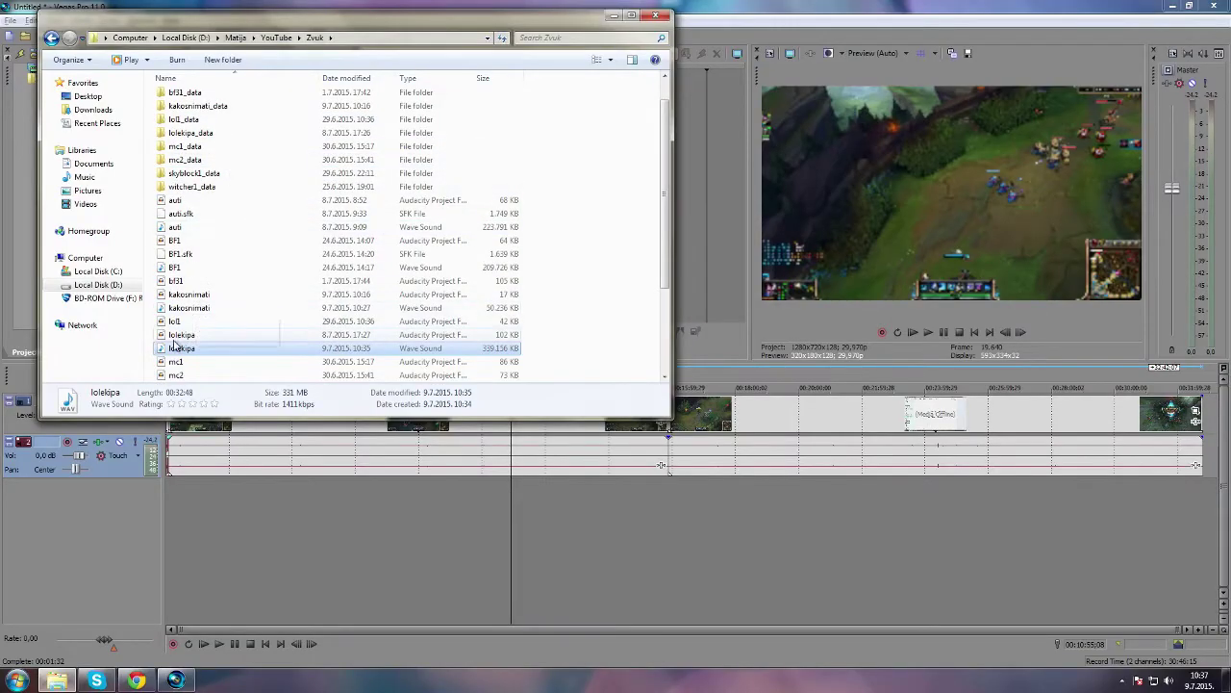
pyautogui.moveTo(188, 349); pyautogui.dragTo(336, 491)
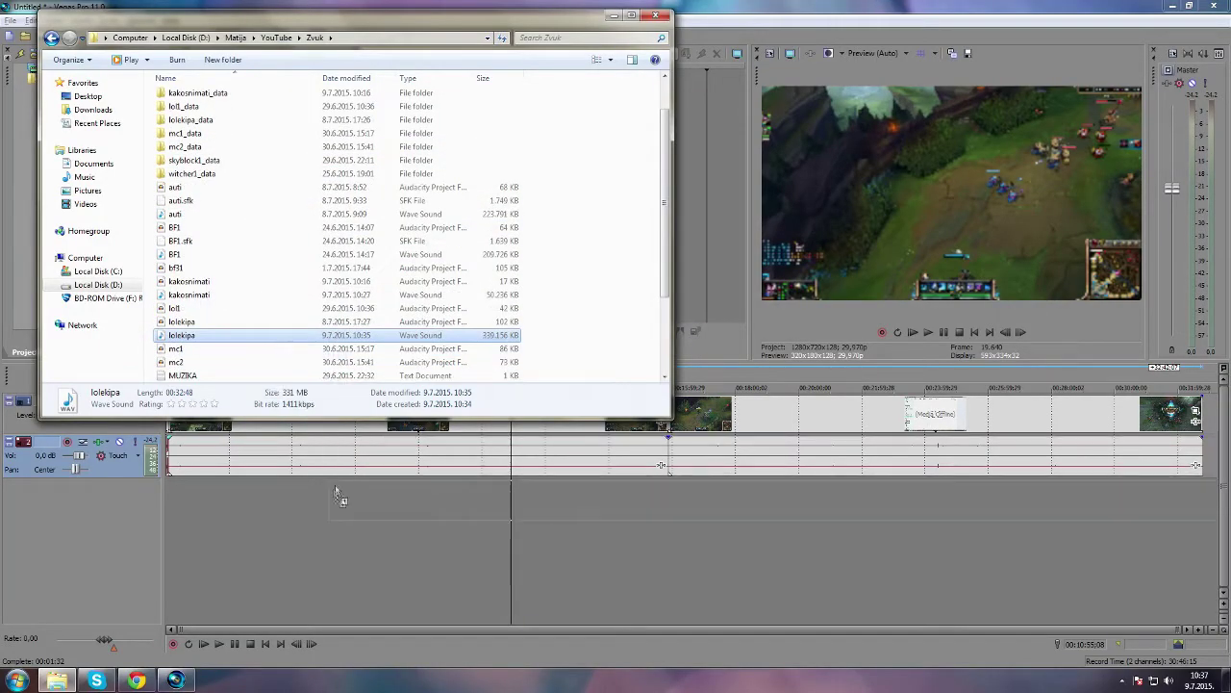
pyautogui.moveTo(197, 520); pyautogui.dragTo(178, 502)
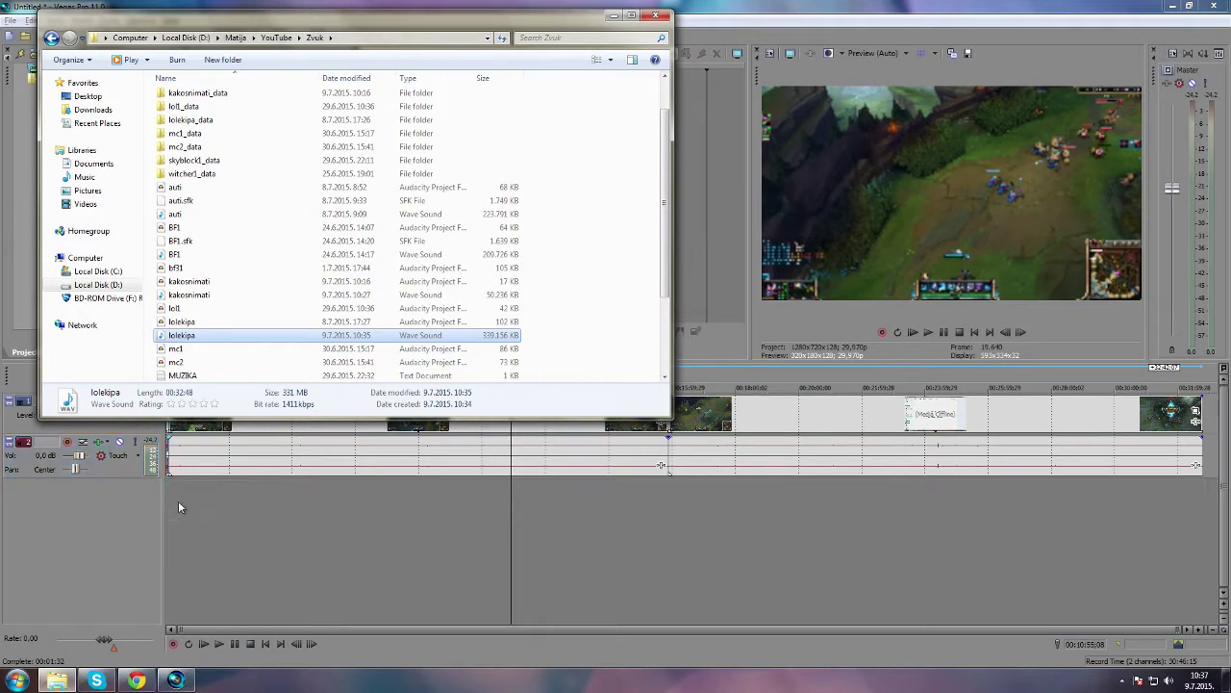
pyautogui.click(612, 16)
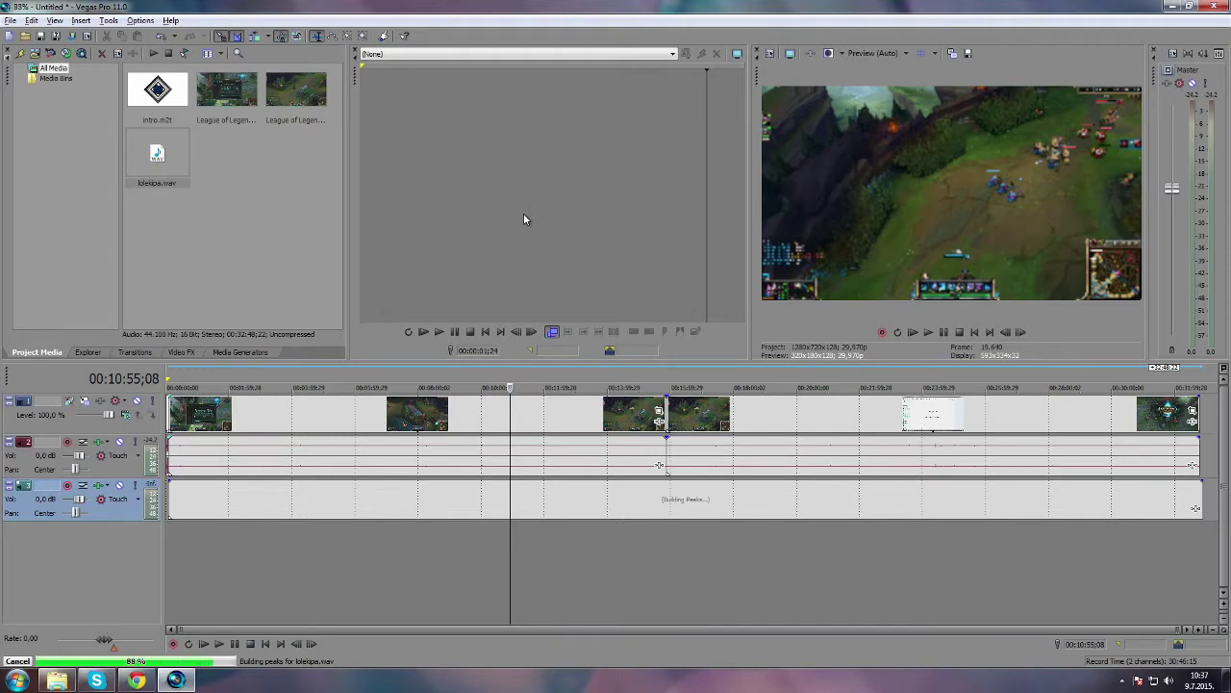
# Play the timeline from the end of the intro and pause within the first seconds of gameplay
pyautogui.scroll(4, 392, 398)
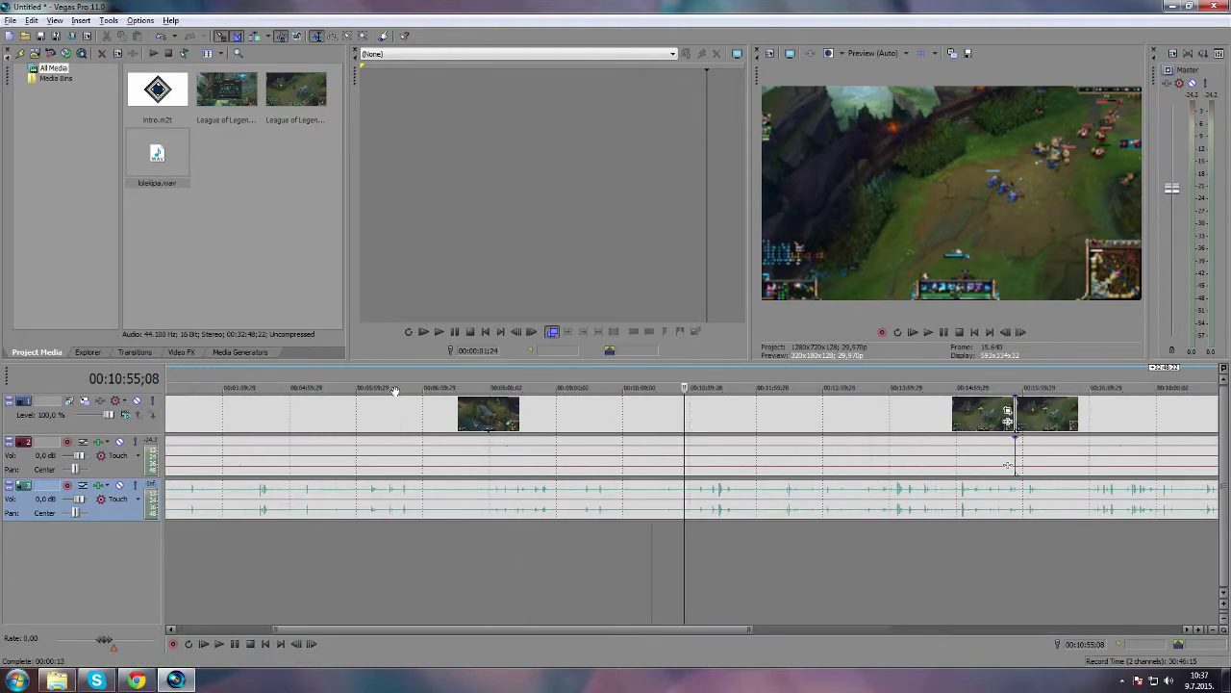
pyautogui.scroll(-4, 297, 427)
pyautogui.click(173, 380)
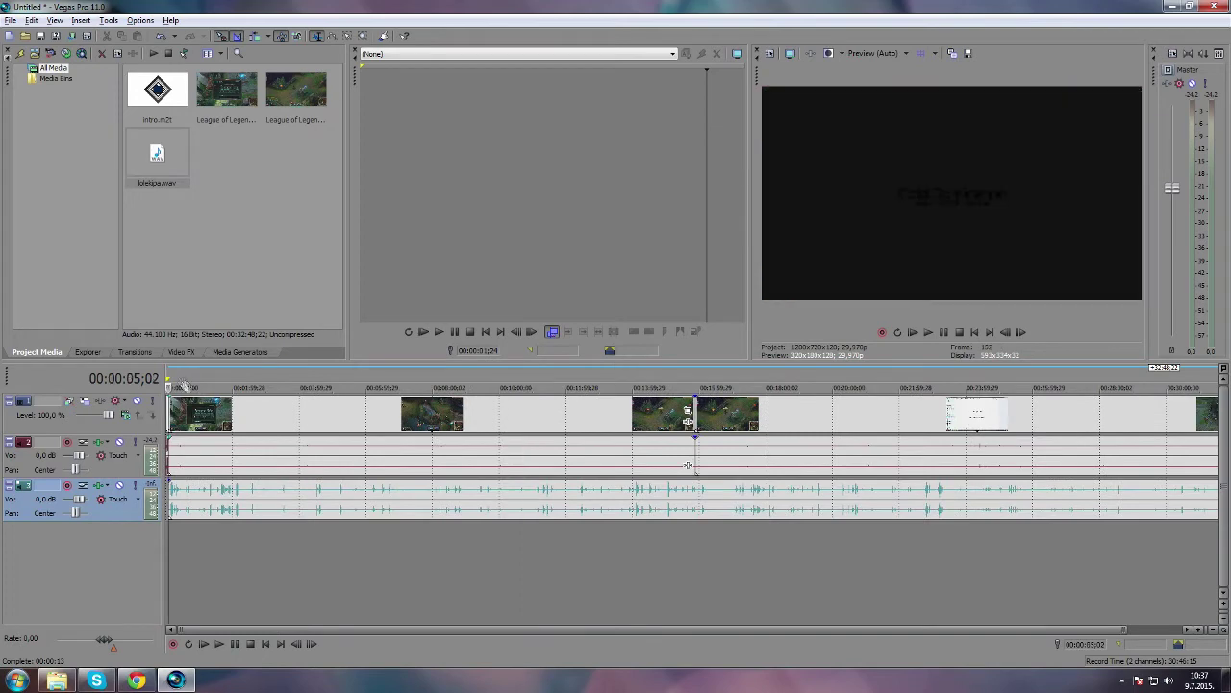
pyautogui.scroll(10, 260, 407)
pyautogui.scroll(6, 297, 458)
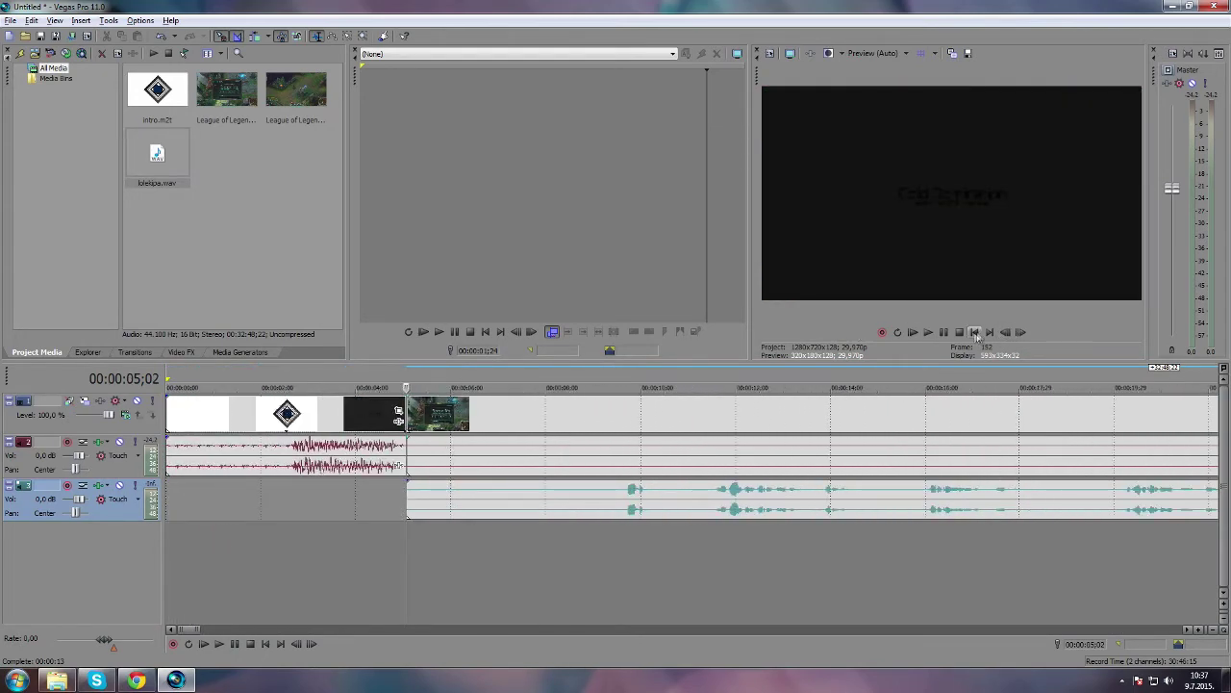
pyautogui.click(929, 332)
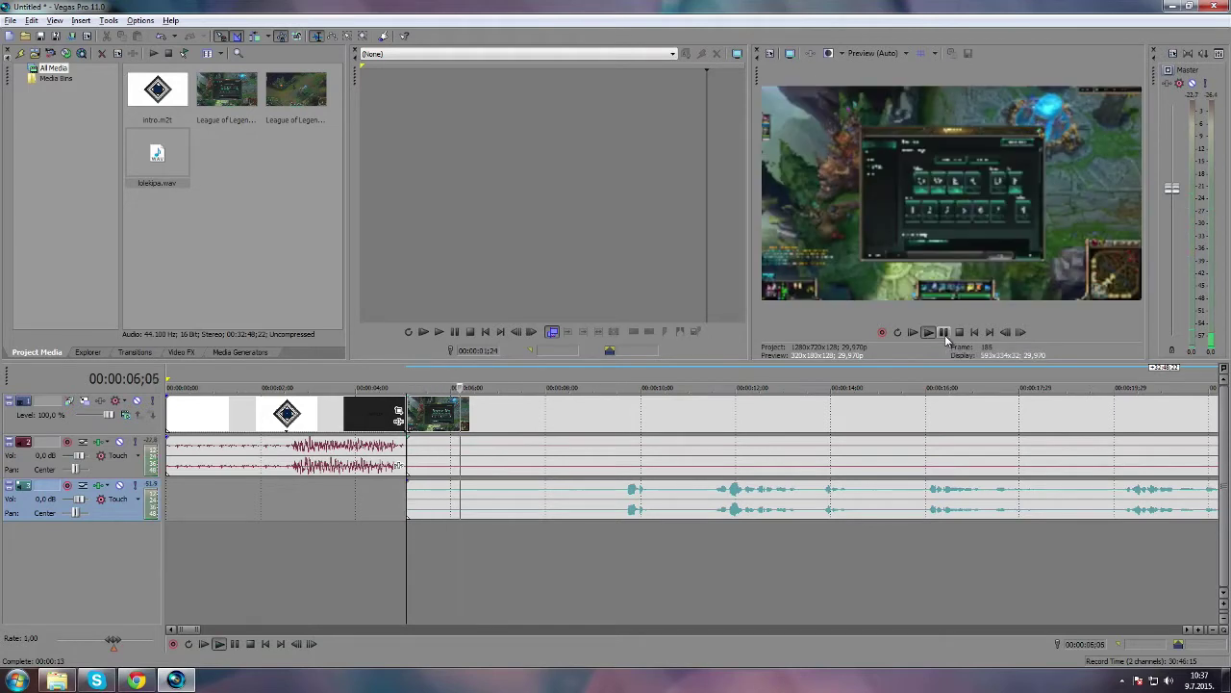
pyautogui.click(944, 332)
pyautogui.click(946, 333)
# Step to the frame where the in-game settings window closes and shift the lolekipa voice clip earlier to line up its first sound spike there
pyautogui.press('Right')
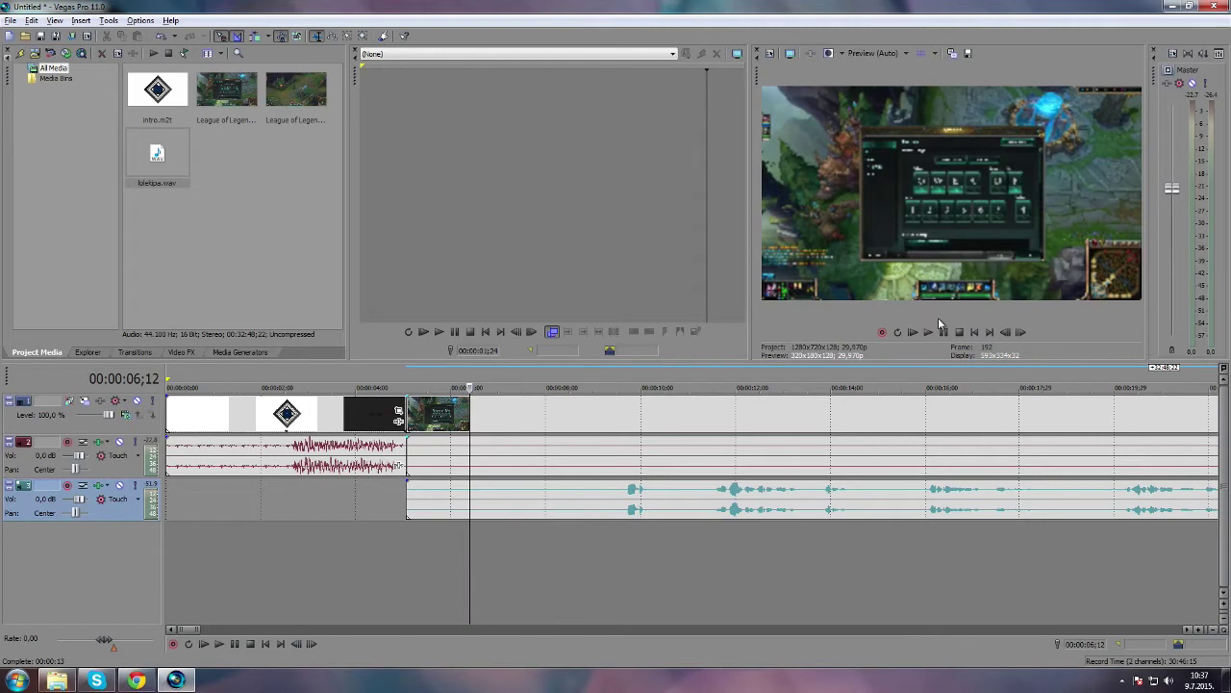
pyautogui.press('Right')
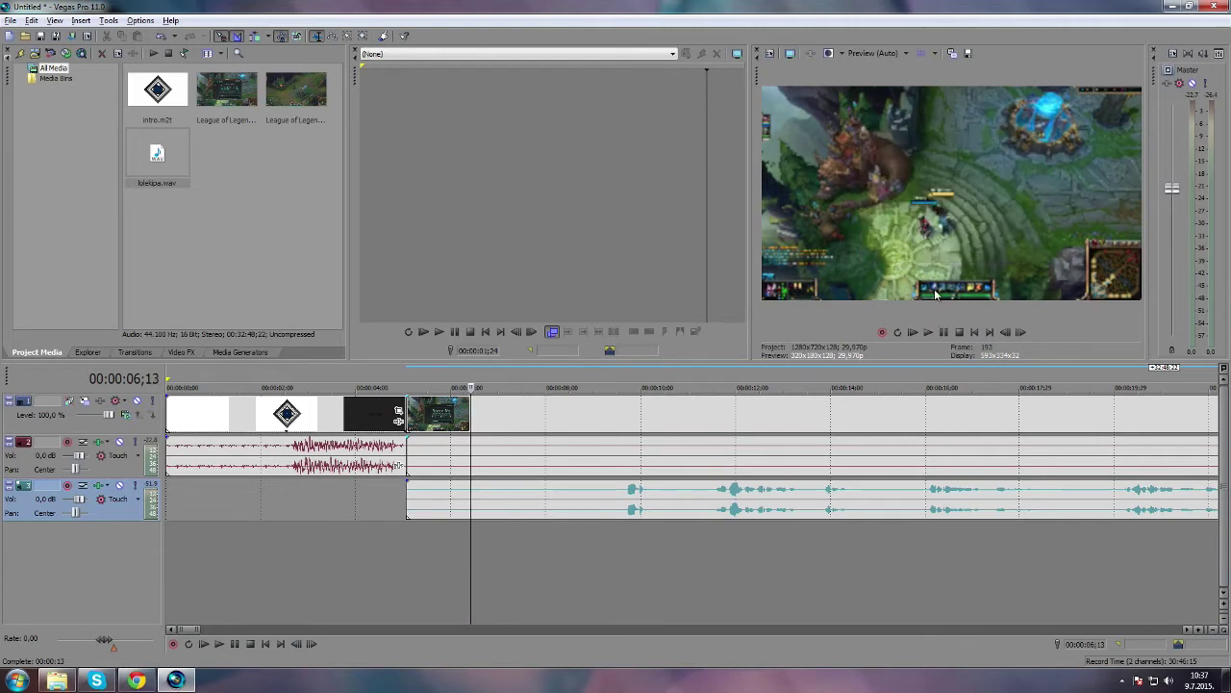
pyautogui.press('Left')
pyautogui.press('Left')
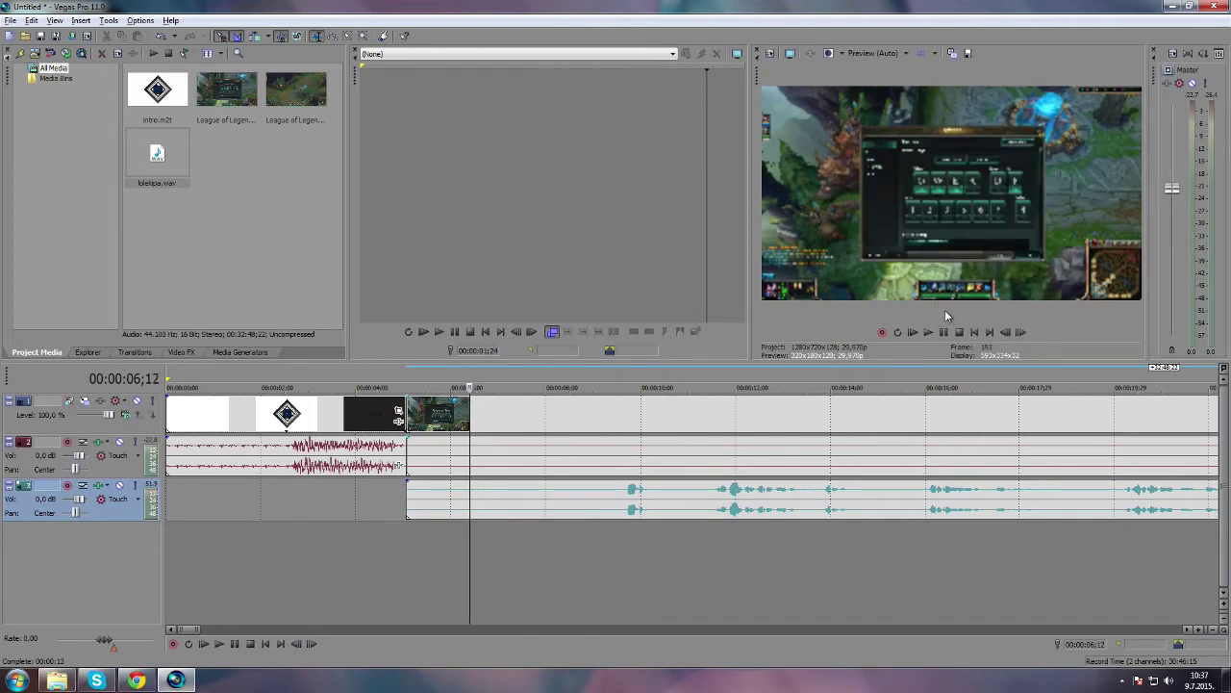
pyautogui.press('Right')
pyautogui.press('Right')
pyautogui.press('Left')
pyautogui.press('Left')
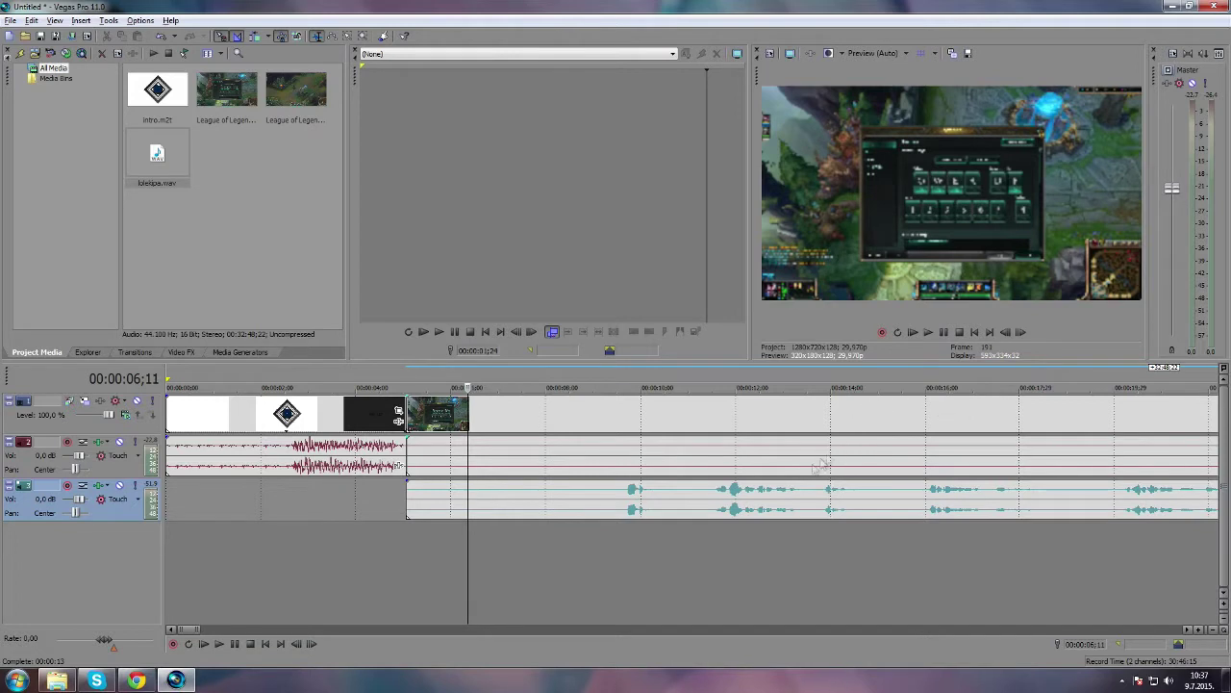
pyautogui.moveTo(767, 494); pyautogui.dragTo(609, 494)
# Play the gameplay opening again and step frame by frame around the settings window closing to check the voice synchronization
pyautogui.click(452, 383)
pyautogui.click(928, 332)
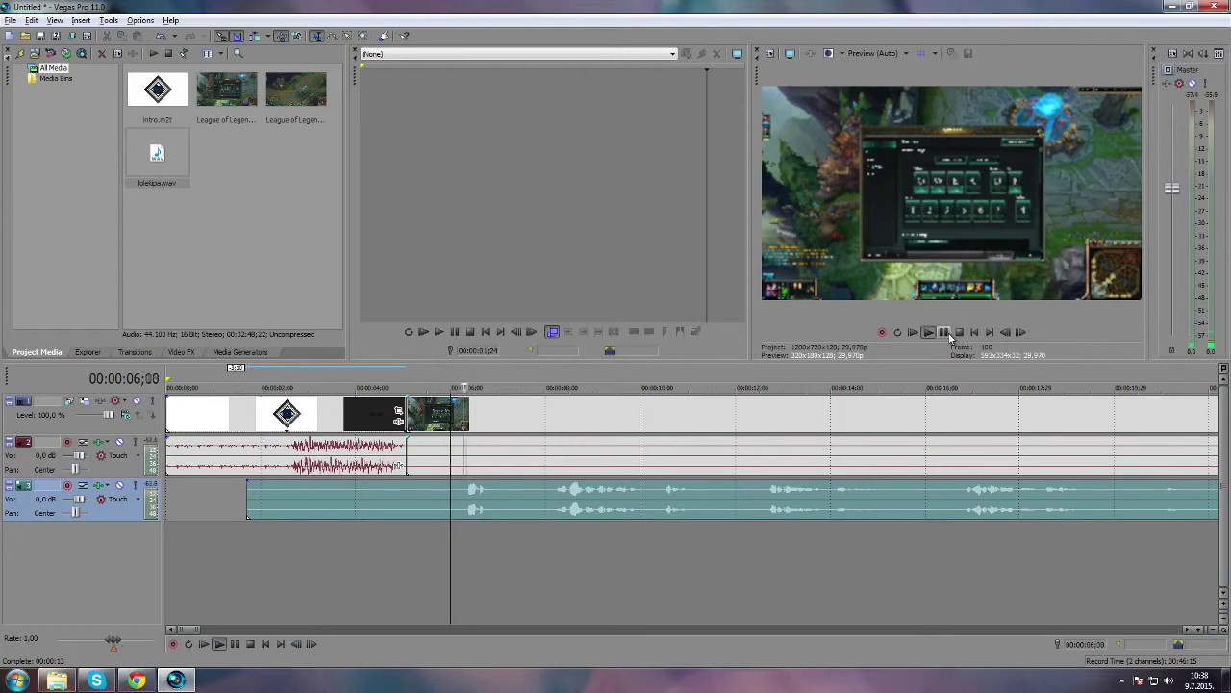
pyautogui.click(945, 333)
pyautogui.press('Left')
pyautogui.press('Left')
pyautogui.press('Left')
pyautogui.press('Left')
pyautogui.press('Left')
pyautogui.press('Left')
pyautogui.press('Left')
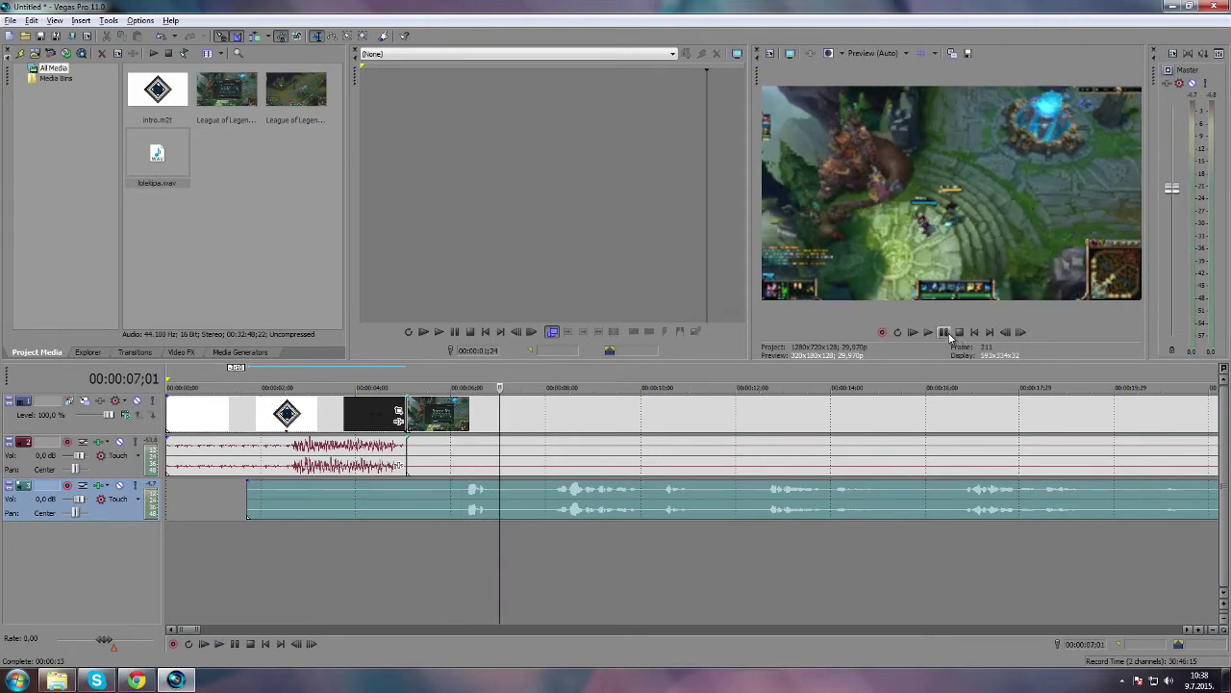
pyautogui.press('Left')
pyautogui.press('Left')
pyautogui.press('Left')
pyautogui.press('Left')
pyautogui.press('Left')
pyautogui.press('Left')
pyautogui.press('Left')
pyautogui.press('Left')
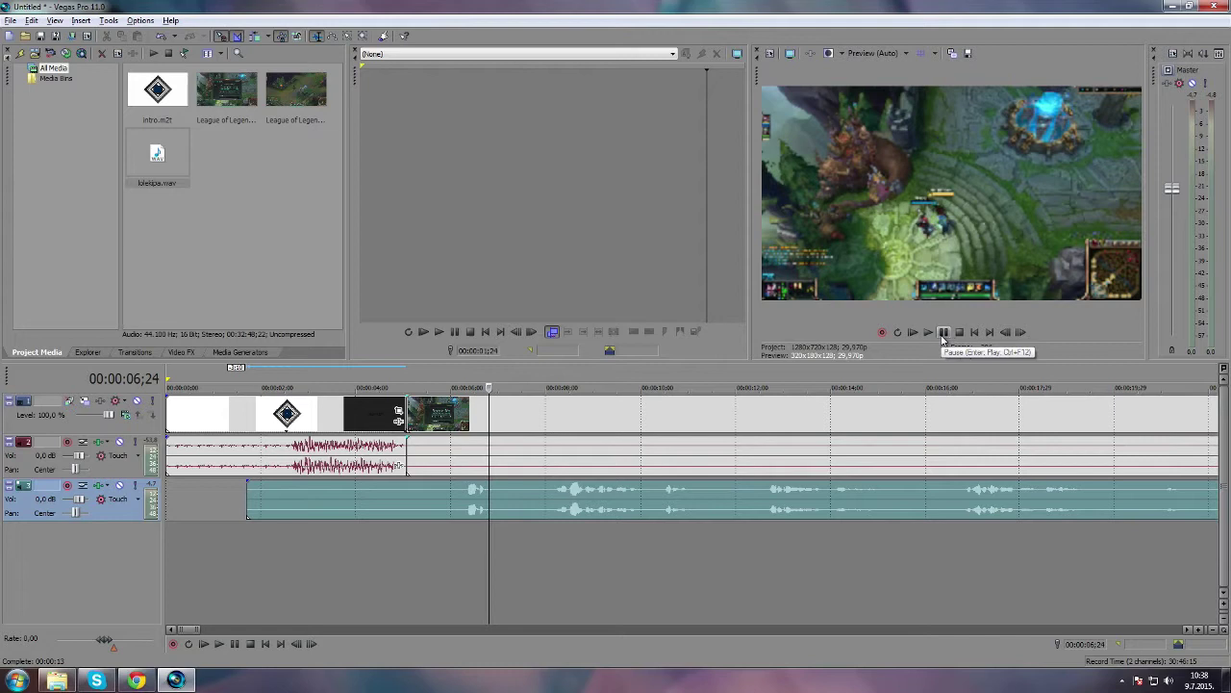
pyautogui.press('Left')
pyautogui.press('Left')
pyautogui.press('Left')
pyautogui.press('Left')
pyautogui.press('Left')
pyautogui.press('Left')
pyautogui.press('Left')
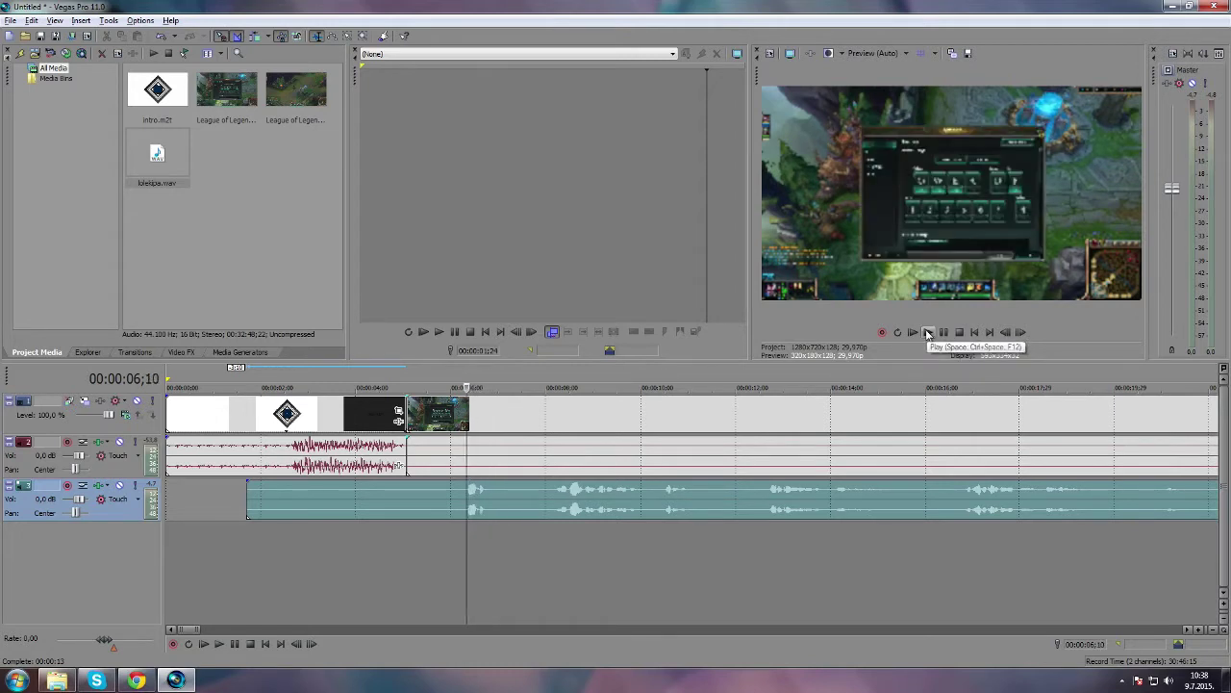
pyautogui.press('Right')
pyautogui.press('Right')
pyautogui.press('Right')
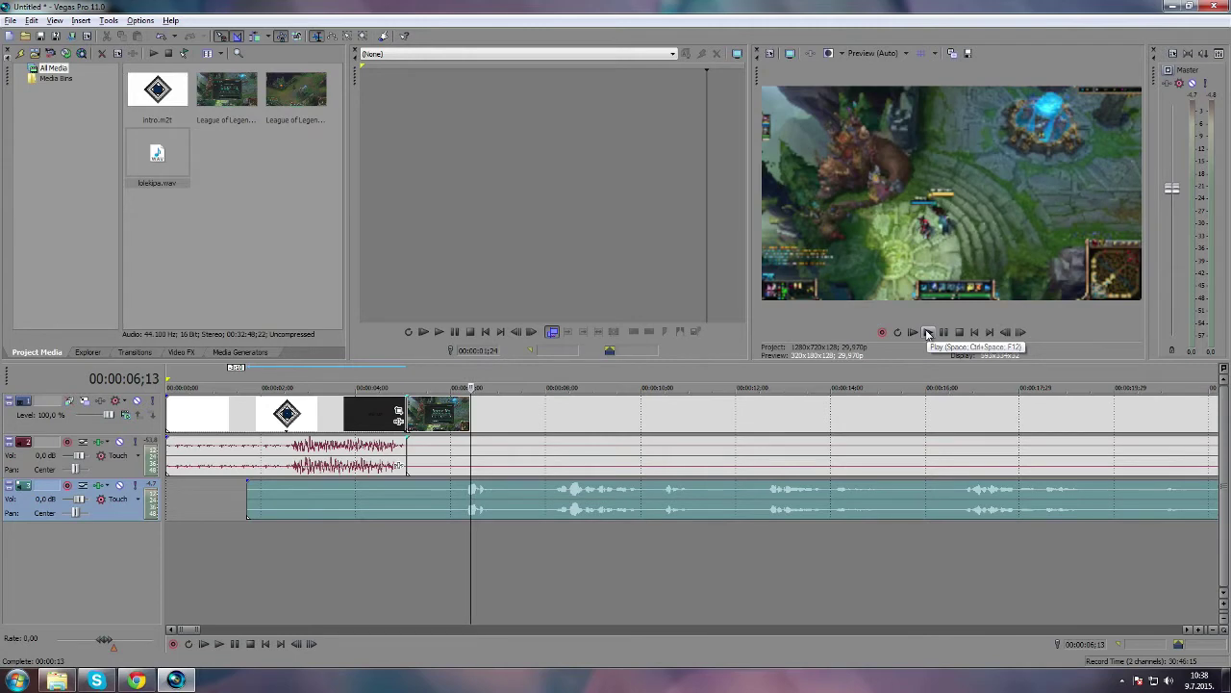
# Play past the synchronized spot and split the gameplay and voice clips at 00:00:07;08
pyautogui.click(928, 333)
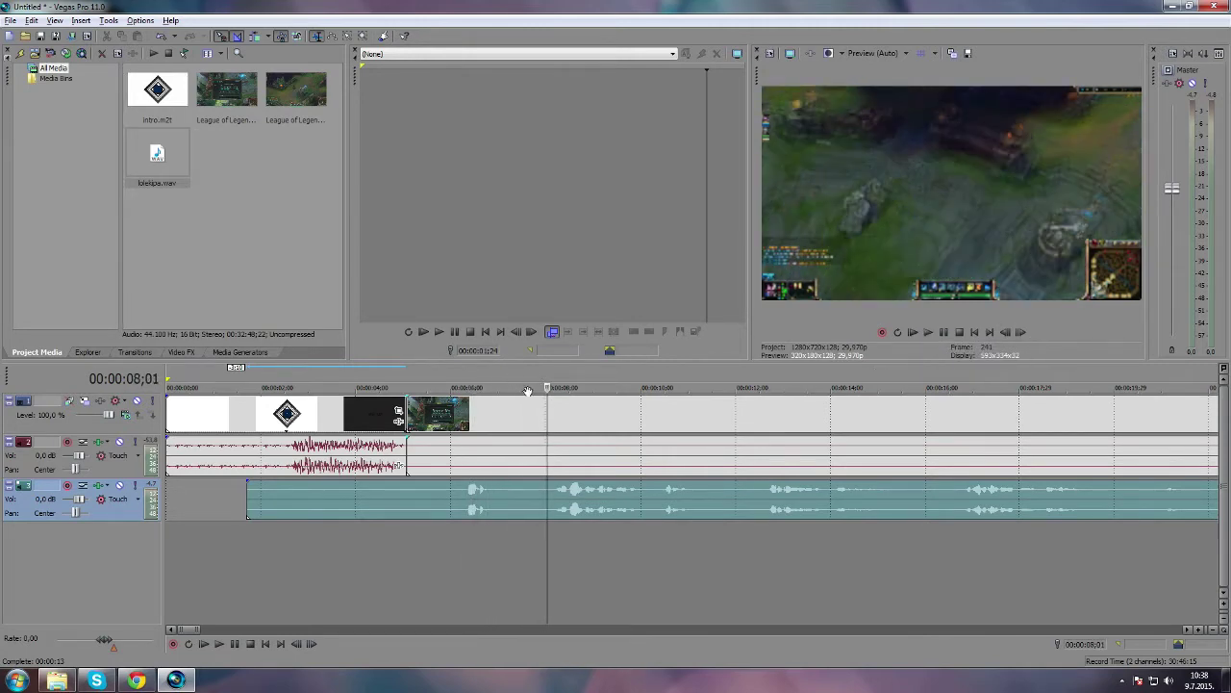
pyautogui.press('j')
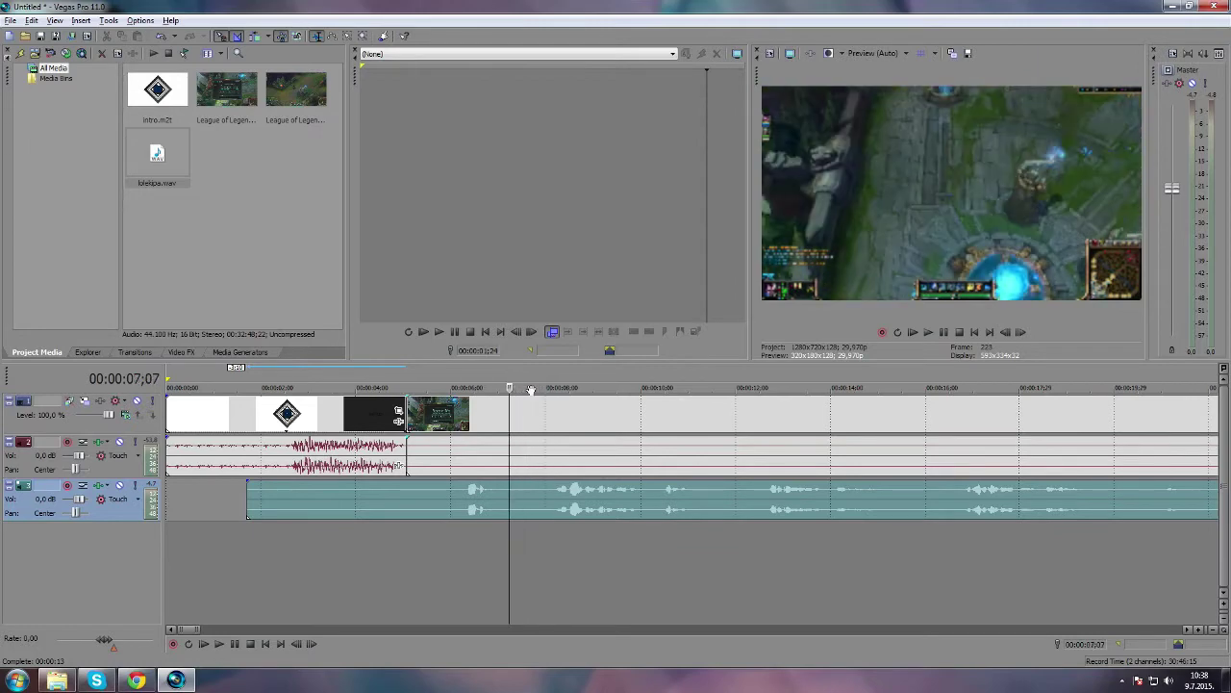
pyautogui.click(460, 414)
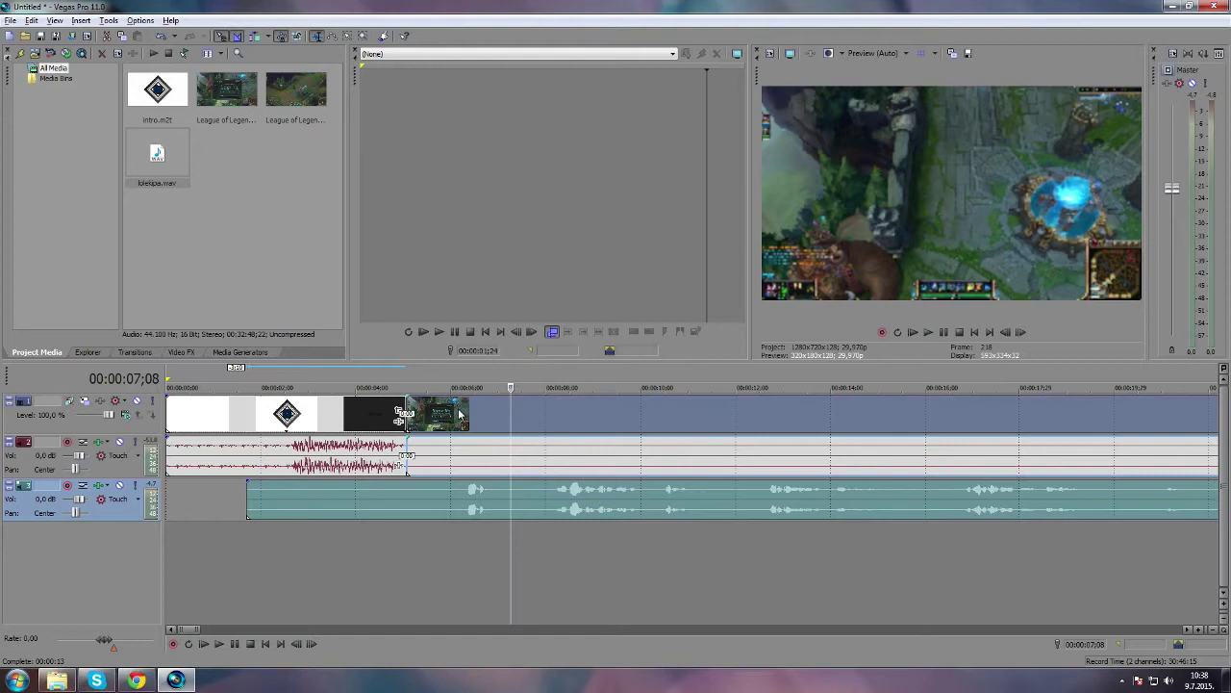
pyautogui.press('s')
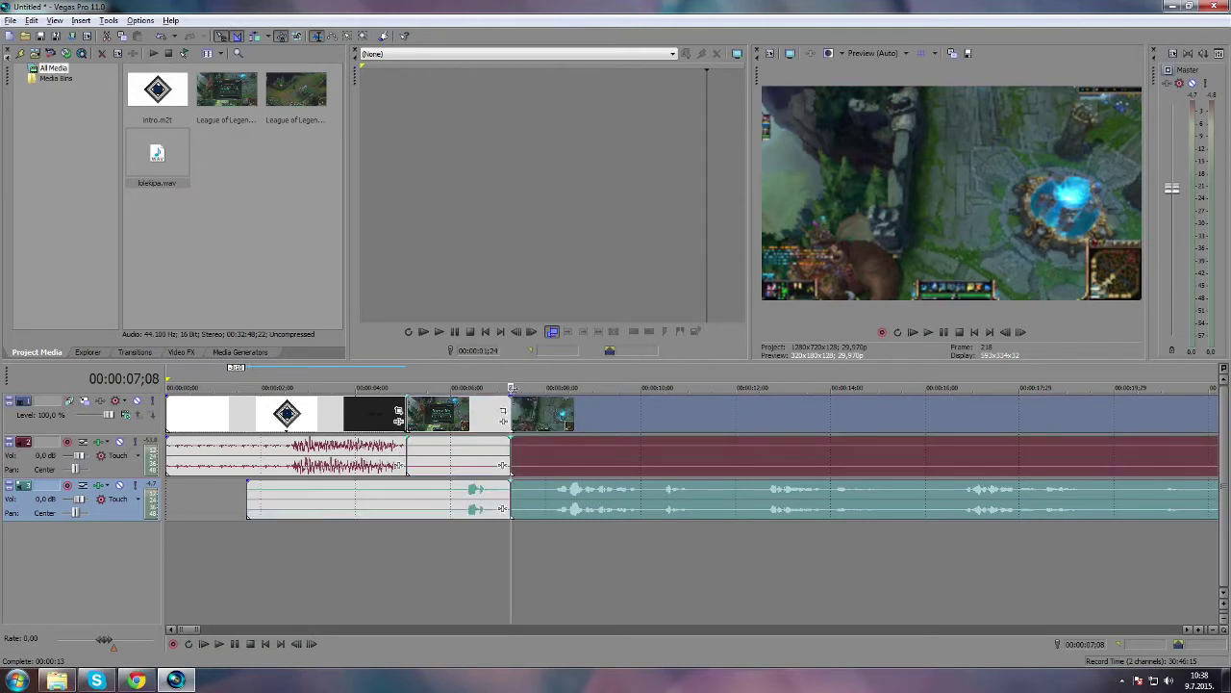
# Delete the short gameplay piece between the intro and the split with its audio, and select the voice piece before the split
pyautogui.keyDown('ctrl'); pyautogui.click(394, 514); pyautogui.keyUp('ctrl')
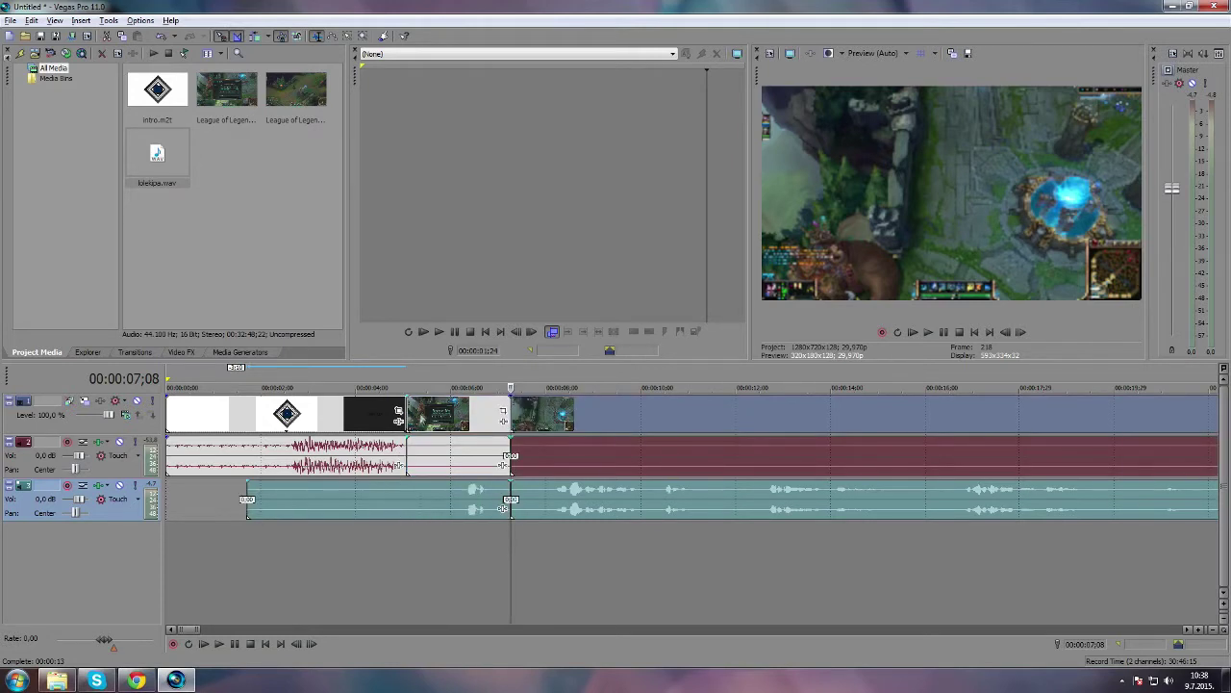
pyautogui.keyDown('ctrl'); pyautogui.click(428, 414); pyautogui.keyUp('ctrl')
pyautogui.keyDown('ctrl'); pyautogui.click(610, 426); pyautogui.keyUp('ctrl')
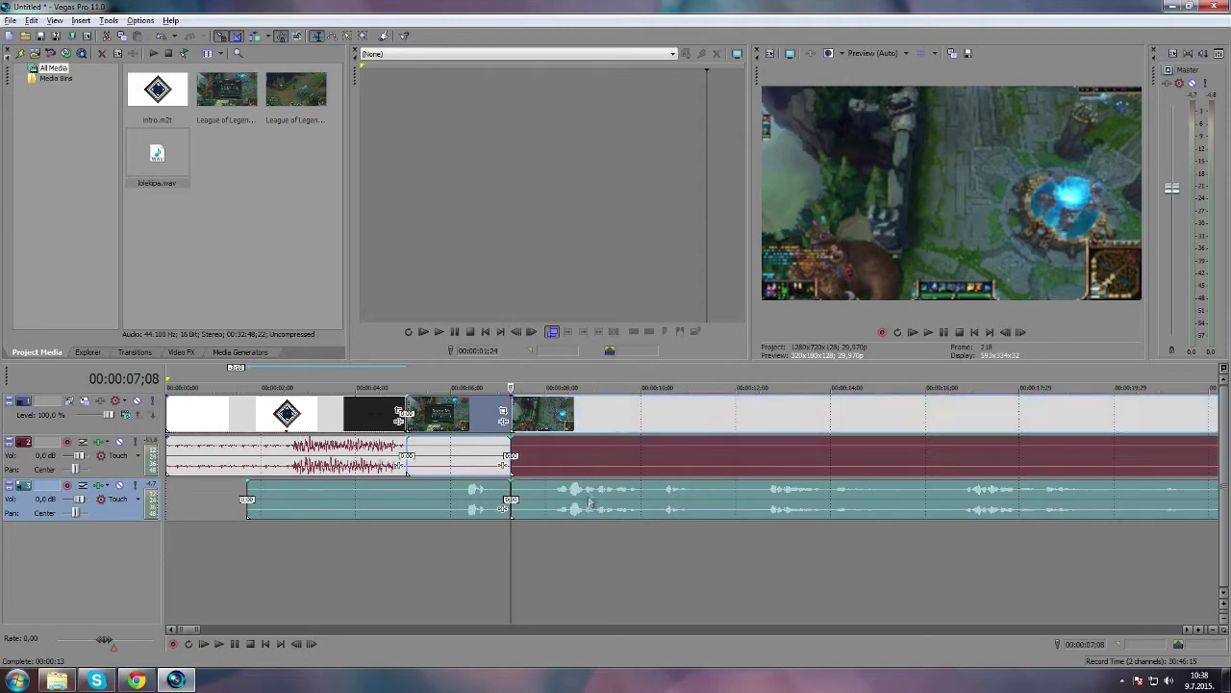
pyautogui.keyDown('ctrl'); pyautogui.click(525, 498); pyautogui.keyUp('ctrl')
pyautogui.press('Delete')
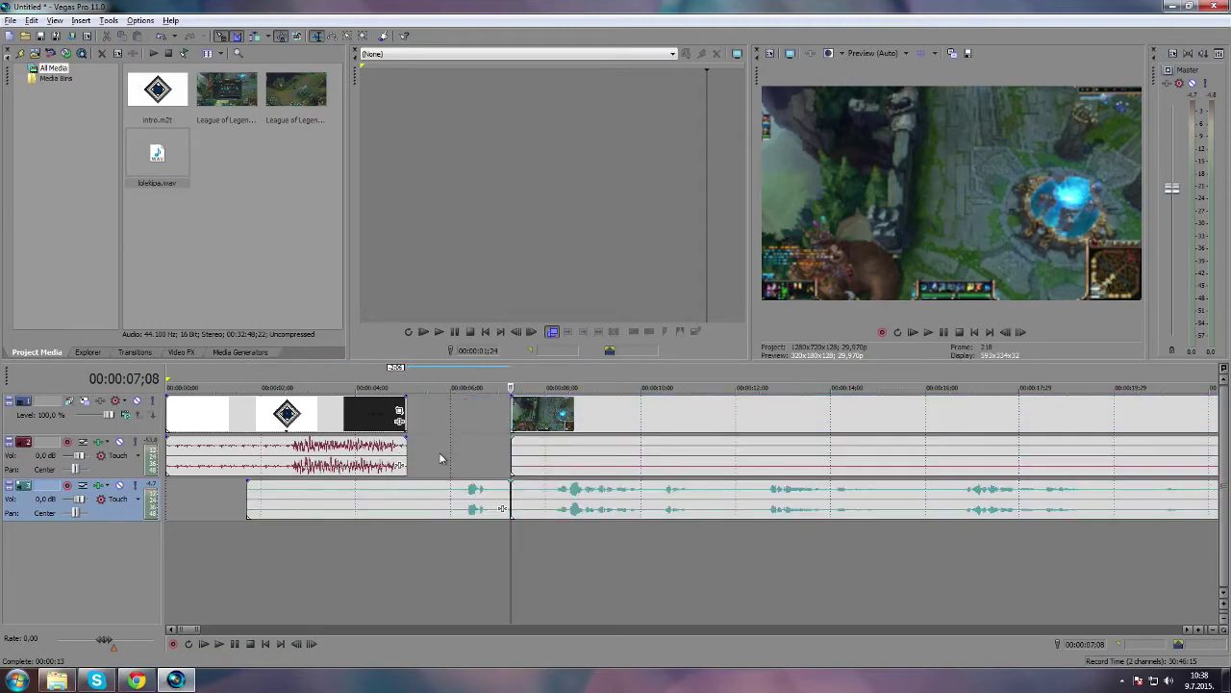
pyautogui.click(425, 496)
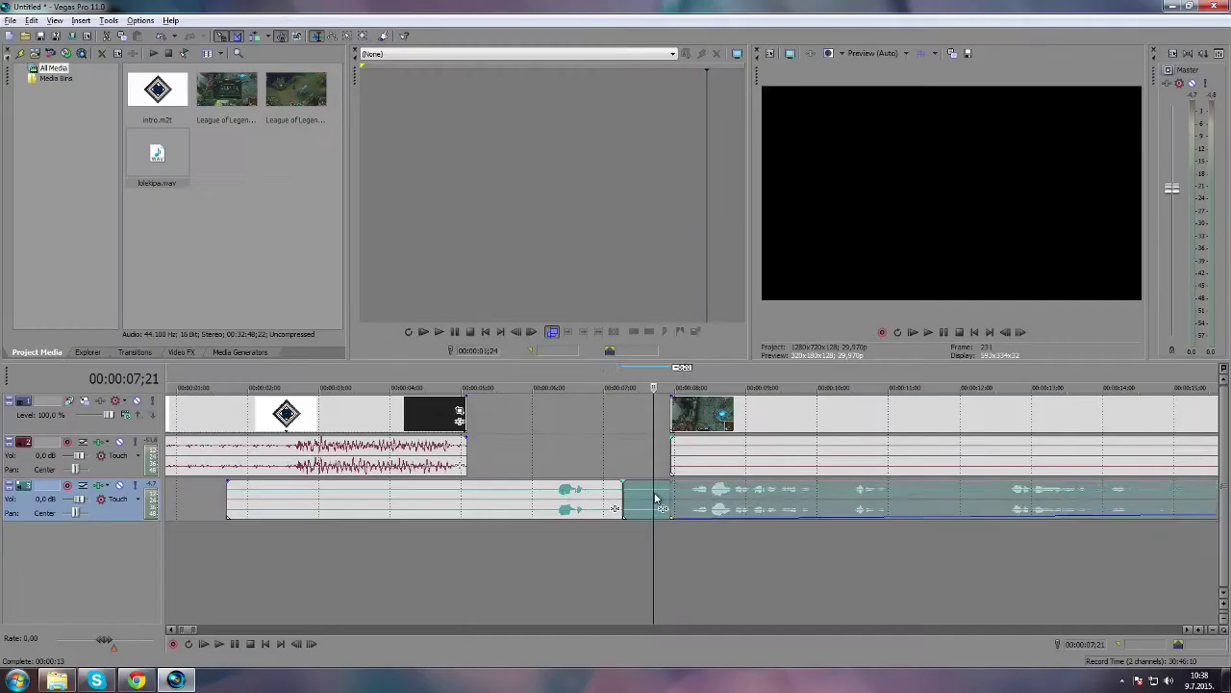
# Delete the voice piece before the split and move the gameplay and voice clips earlier, overlapping the intro's end with an 11-frame crossfade
pyautogui.click(525, 495)
pyautogui.press('Delete')
pyautogui.click(728, 413)
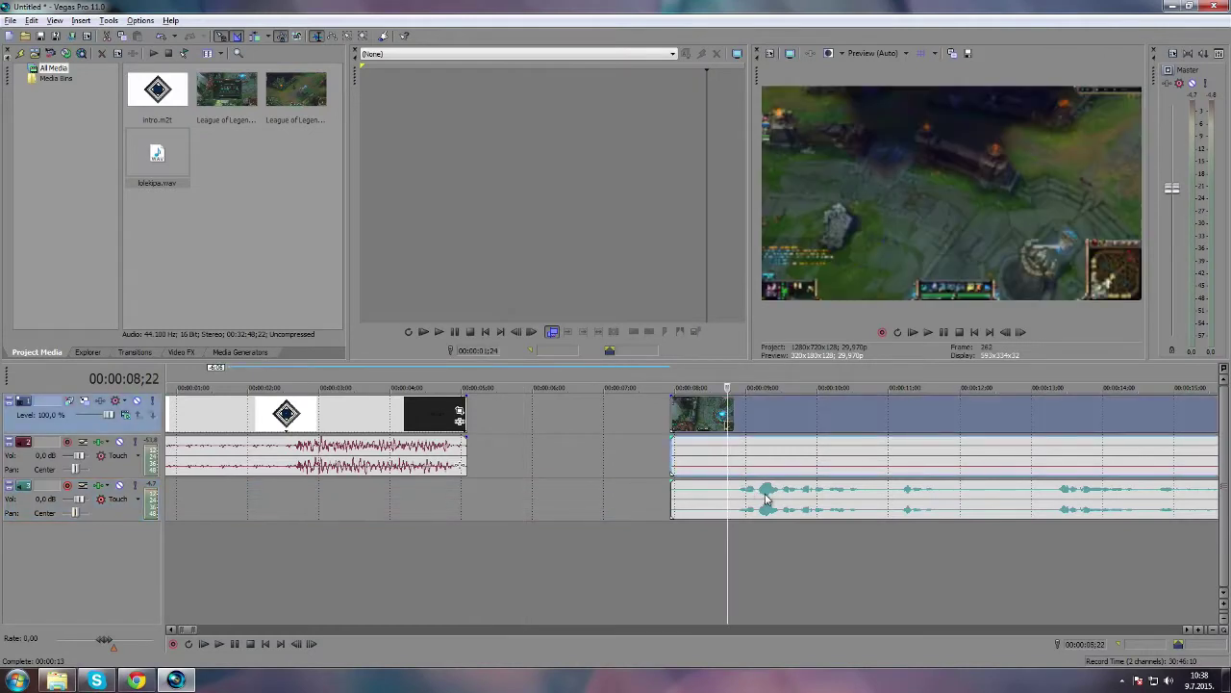
pyautogui.moveTo(763, 414); pyautogui.dragTo(531, 410)
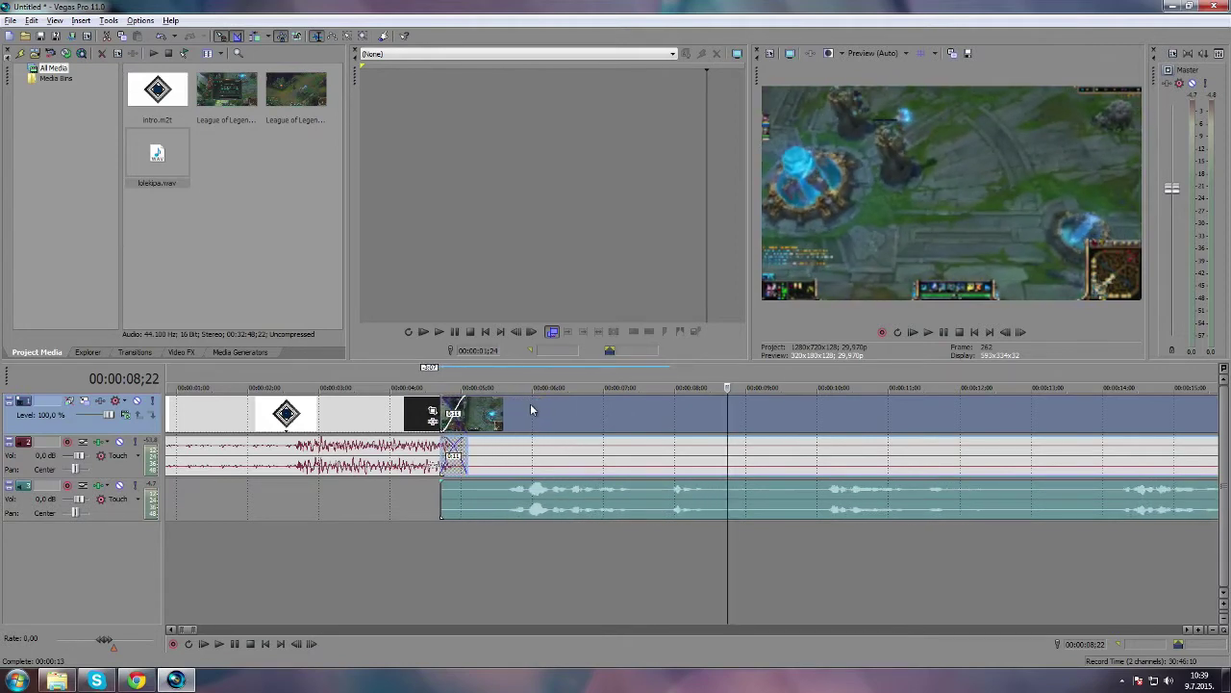
# Save the project as lolekipa in the Snimanje folder inside YouTube
pyautogui.click(11, 21)
pyautogui.click(32, 93)
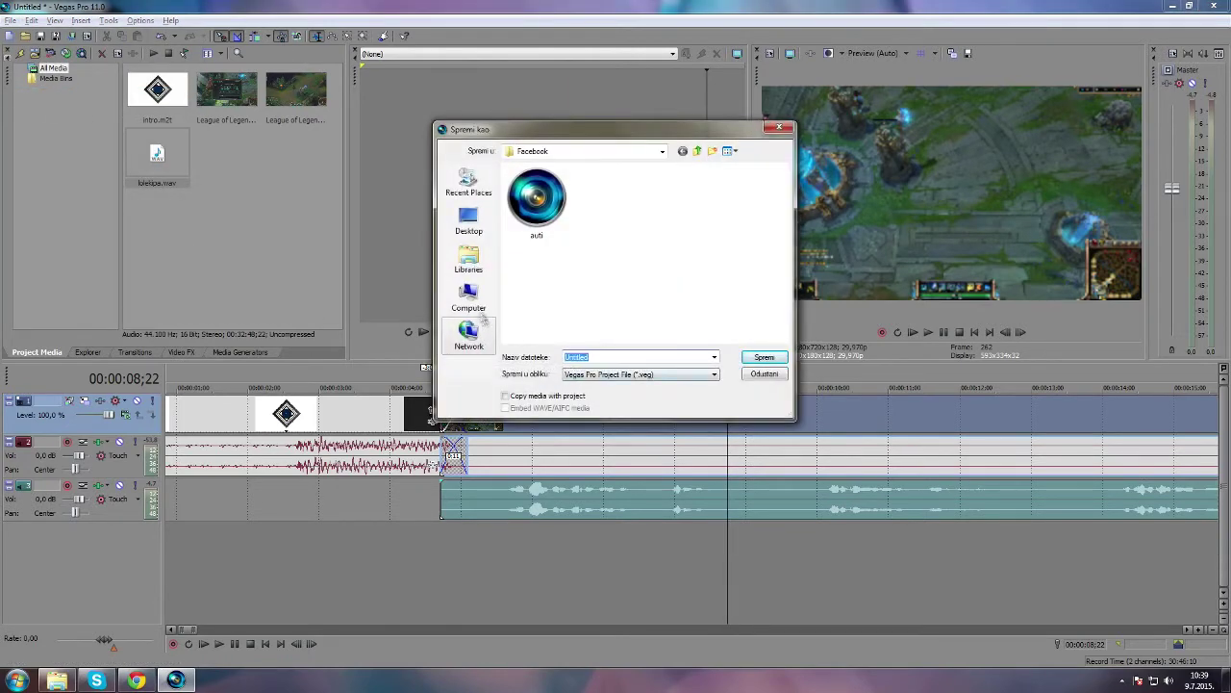
pyautogui.click(645, 154)
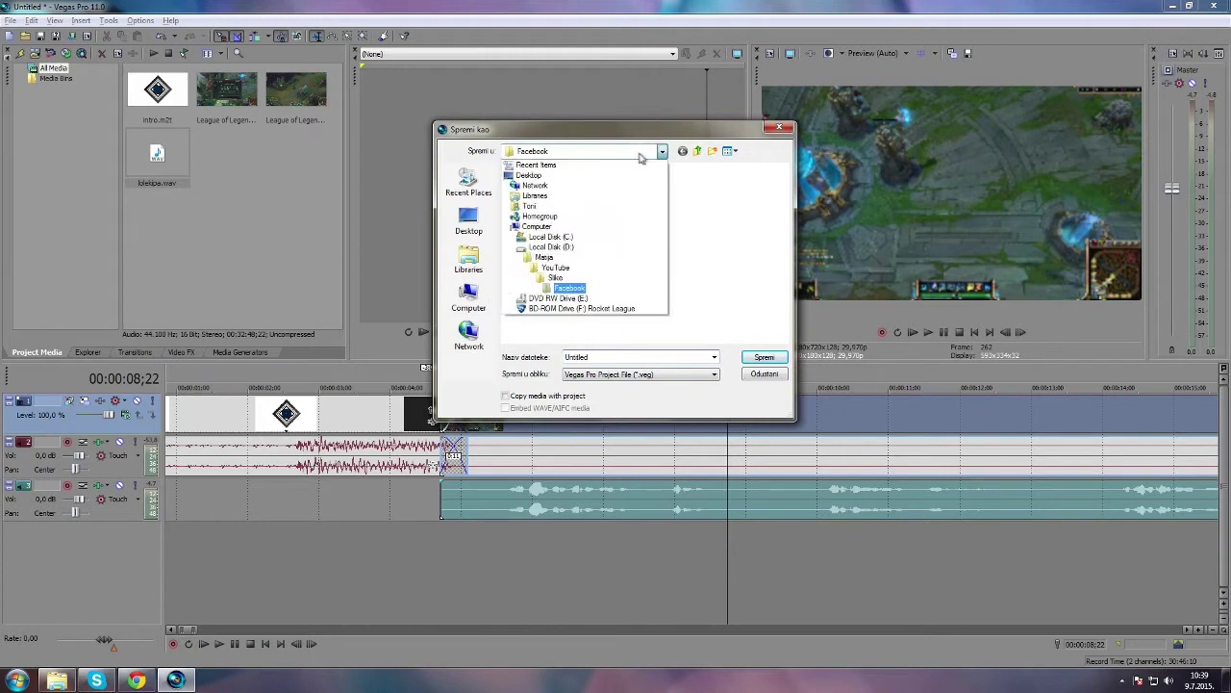
pyautogui.click(553, 269)
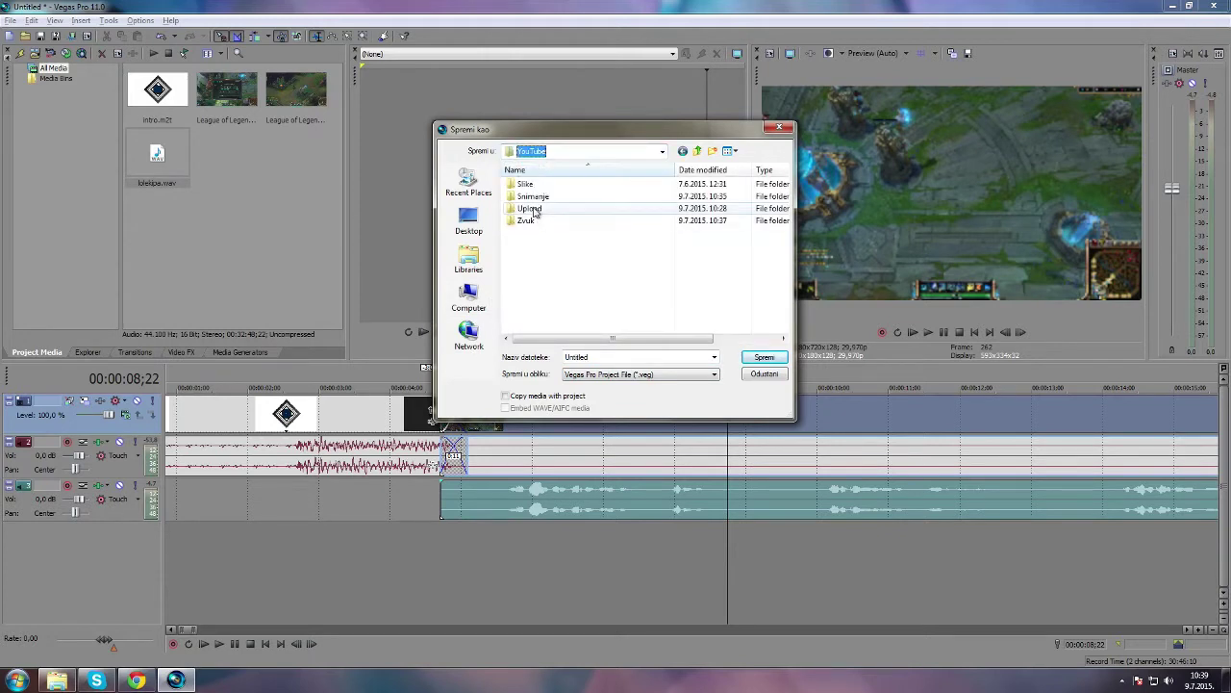
pyautogui.doubleClick(532, 196)
pyautogui.doubleClick(603, 359)
pyautogui.write('lolekipa')
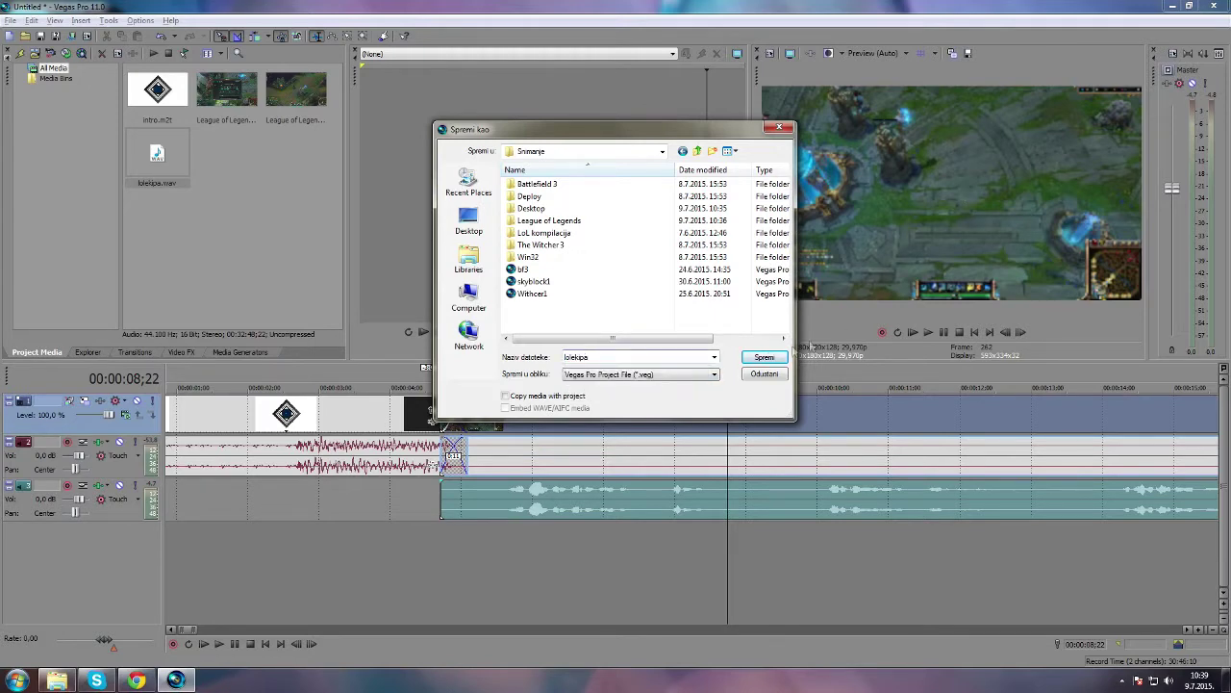
pyautogui.press('Return')
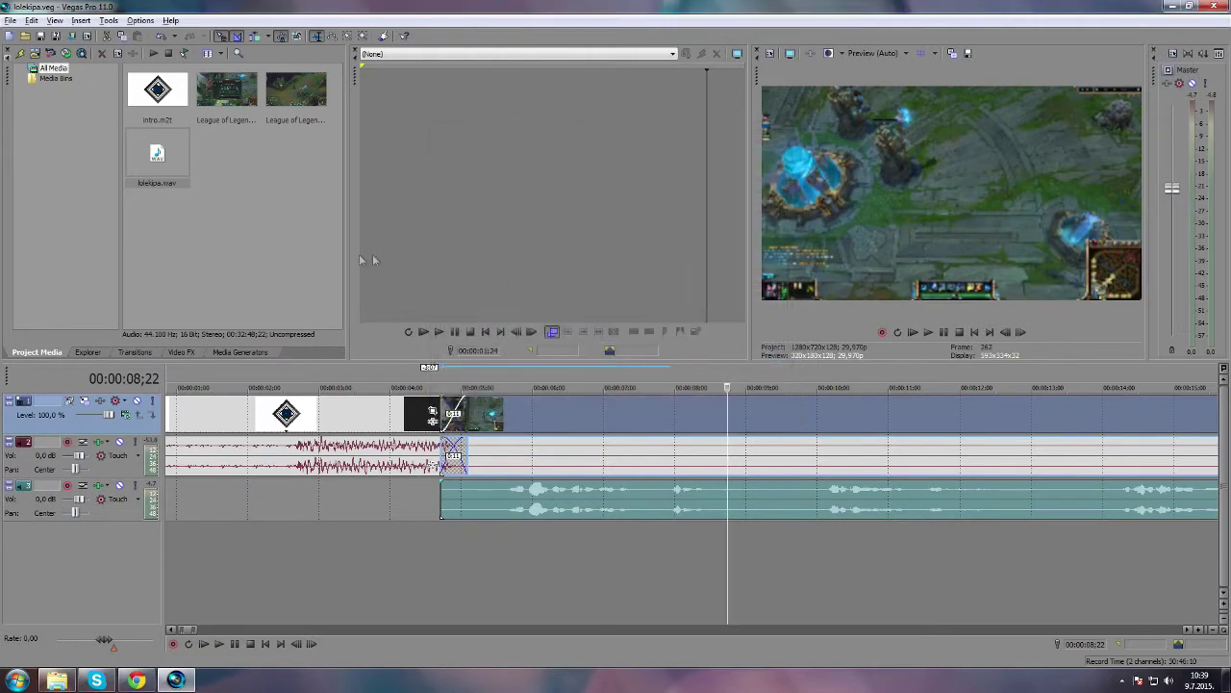
# Insert a volume envelope on both the gameplay audio track and the voice track
pyautogui.click(523, 456)
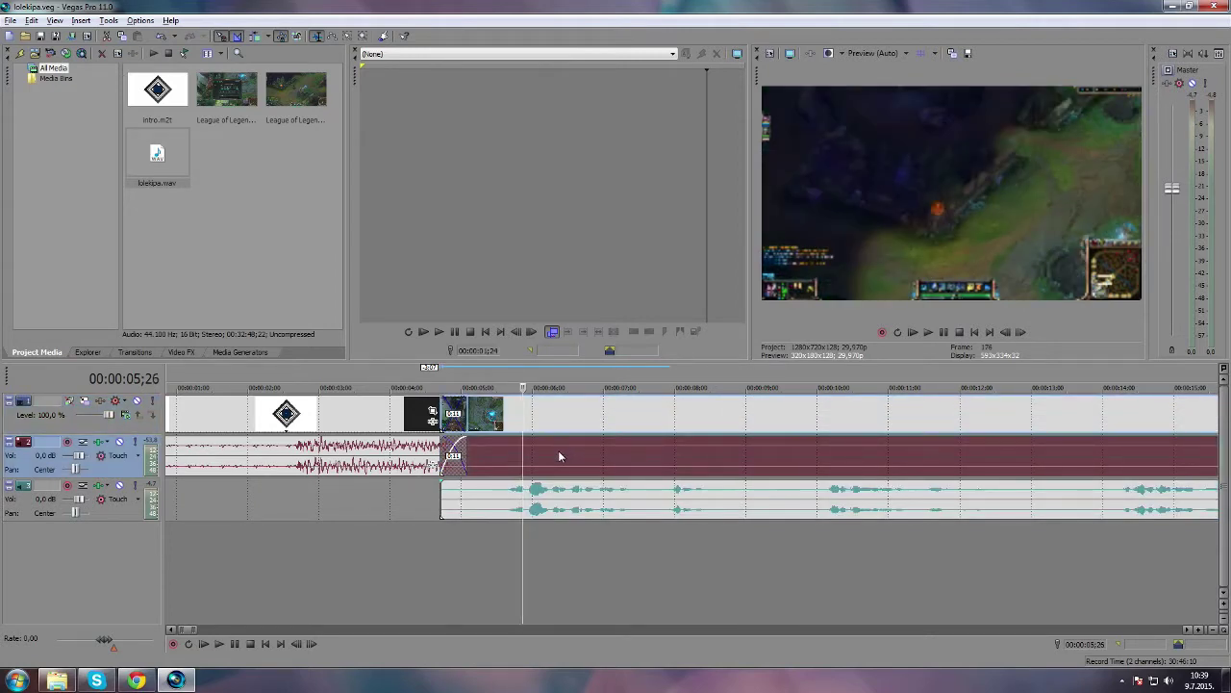
pyautogui.click(558, 450)
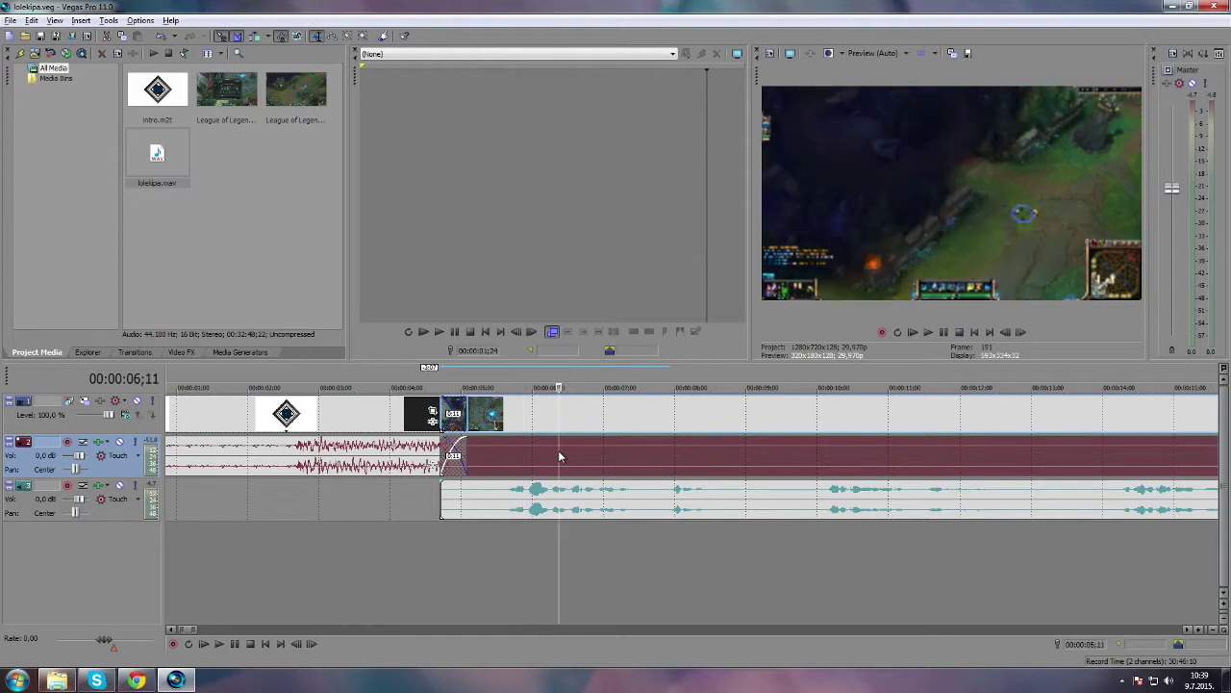
pyautogui.click(85, 21)
pyautogui.moveTo(164, 37)
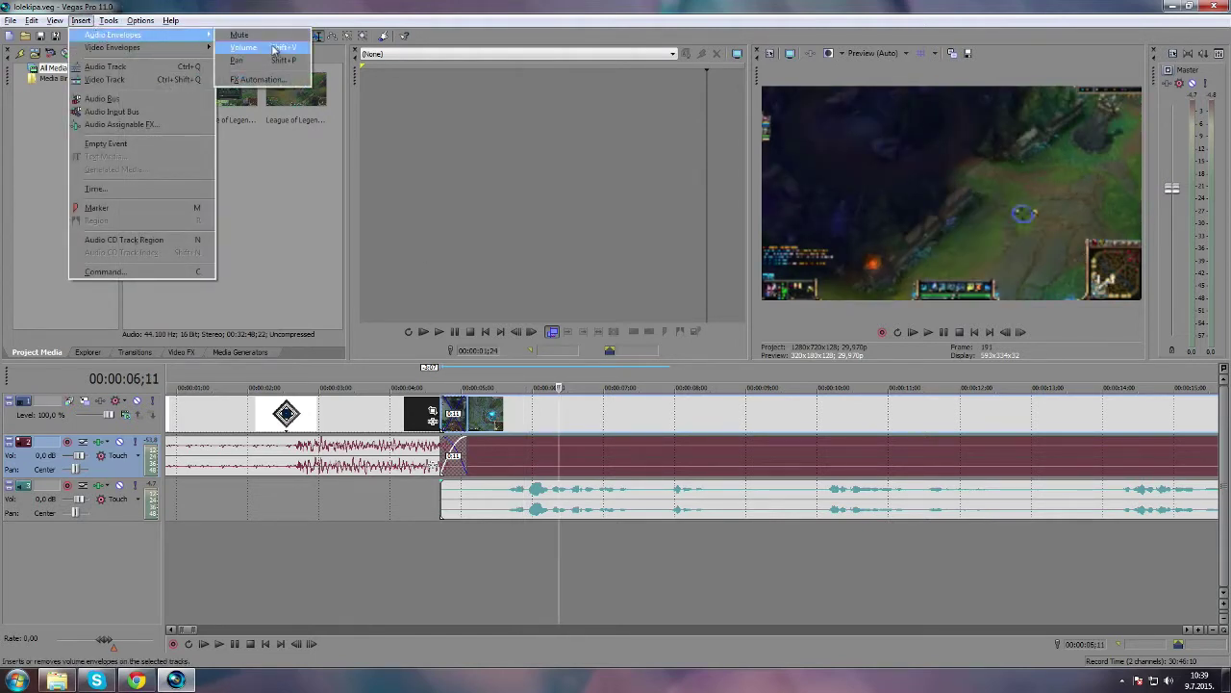
pyautogui.click(243, 47)
pyautogui.click(505, 498)
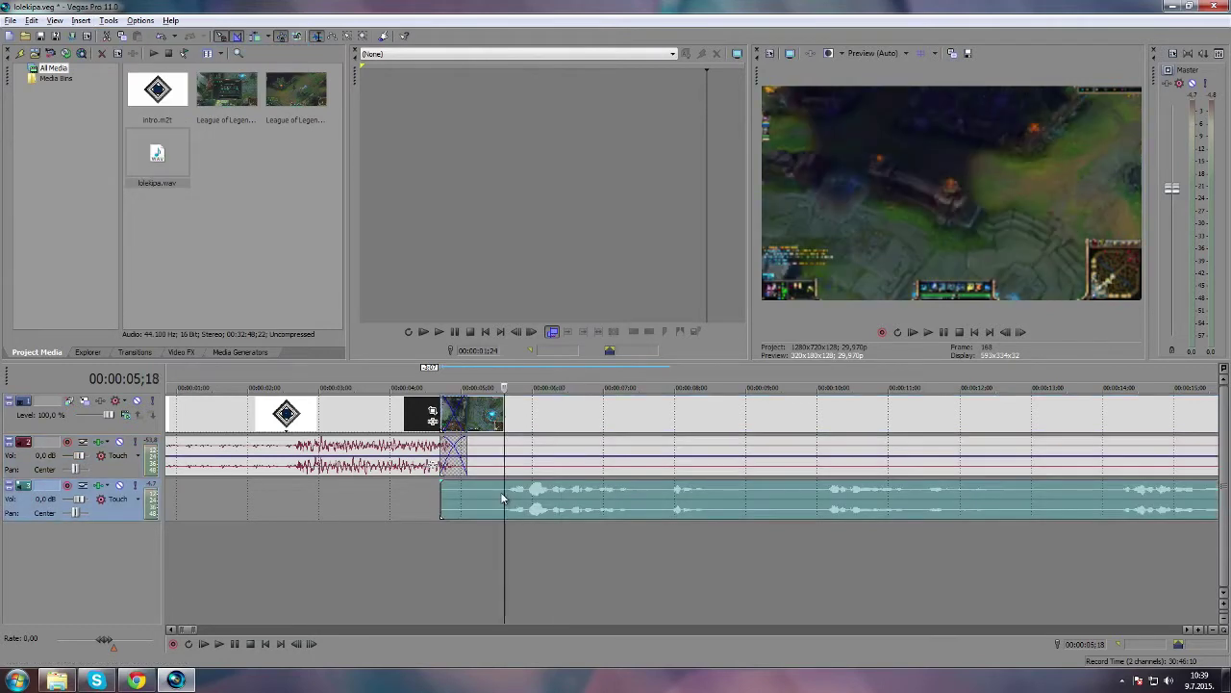
pyautogui.click(82, 21)
pyautogui.moveTo(164, 36)
pyautogui.click(243, 47)
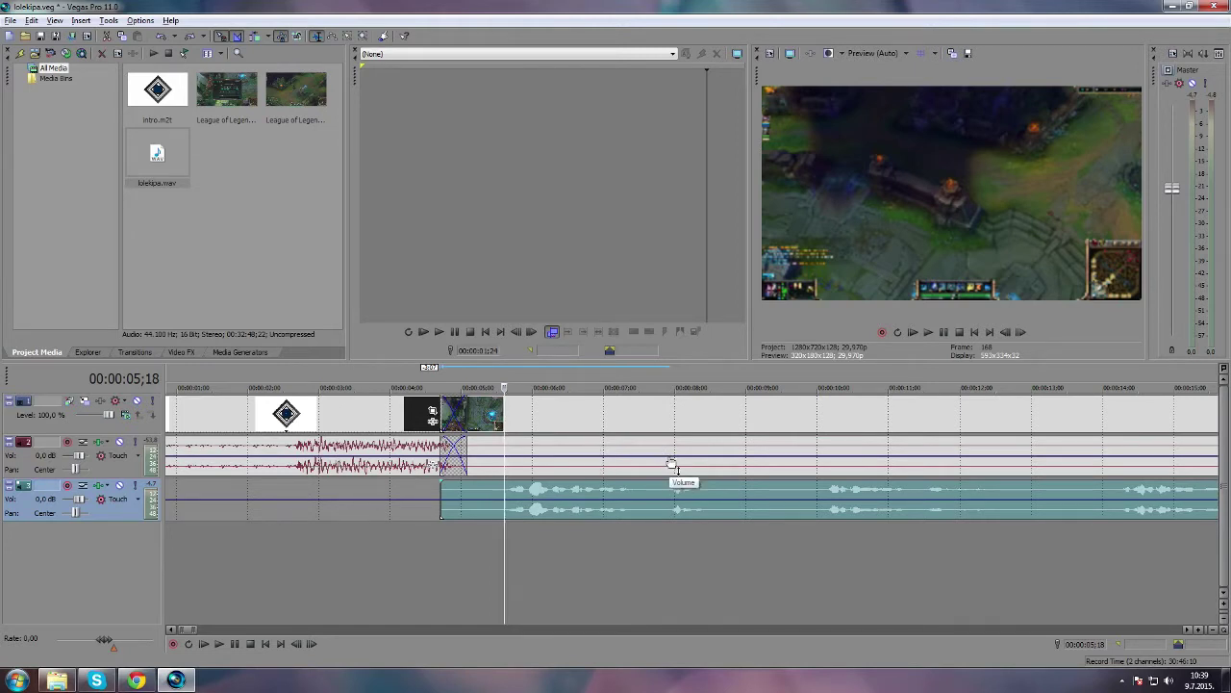
# Try to change the gameplay audio's volume envelope with points inside the intro crossfade
pyautogui.moveTo(672, 462)
pyautogui.mouseDown()
pyautogui.moveTo(669, 445)
pyautogui.moveTo(675, 456)
pyautogui.mouseUp()
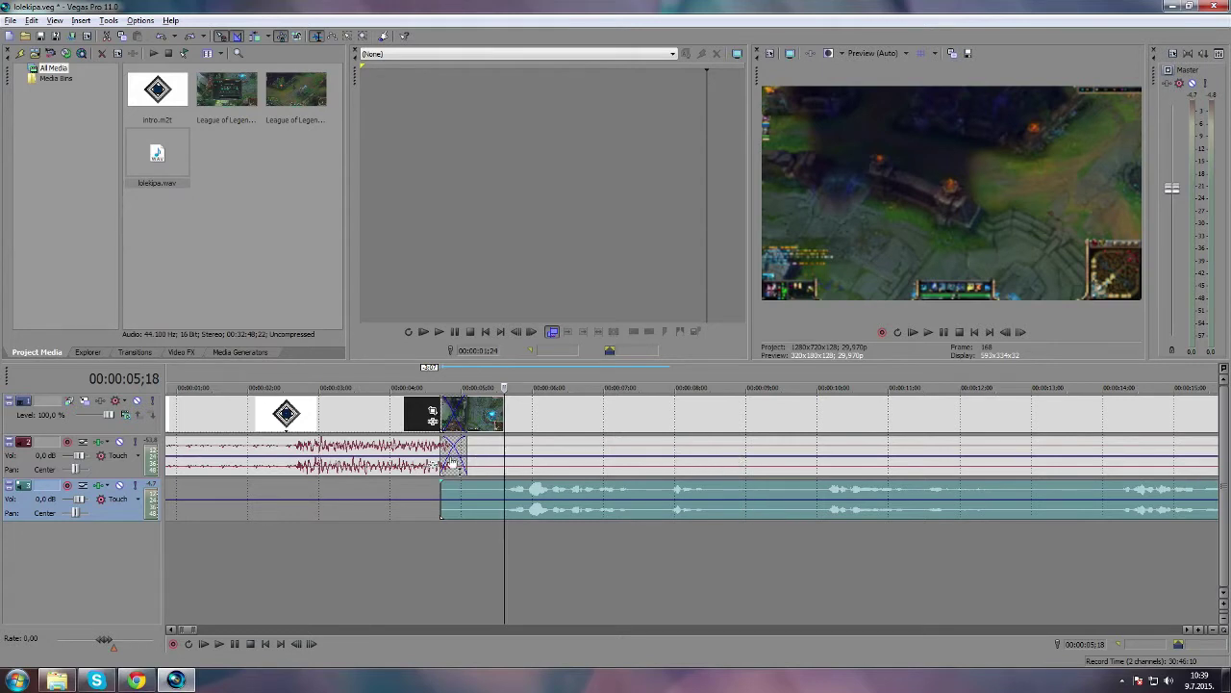
pyautogui.click(443, 466)
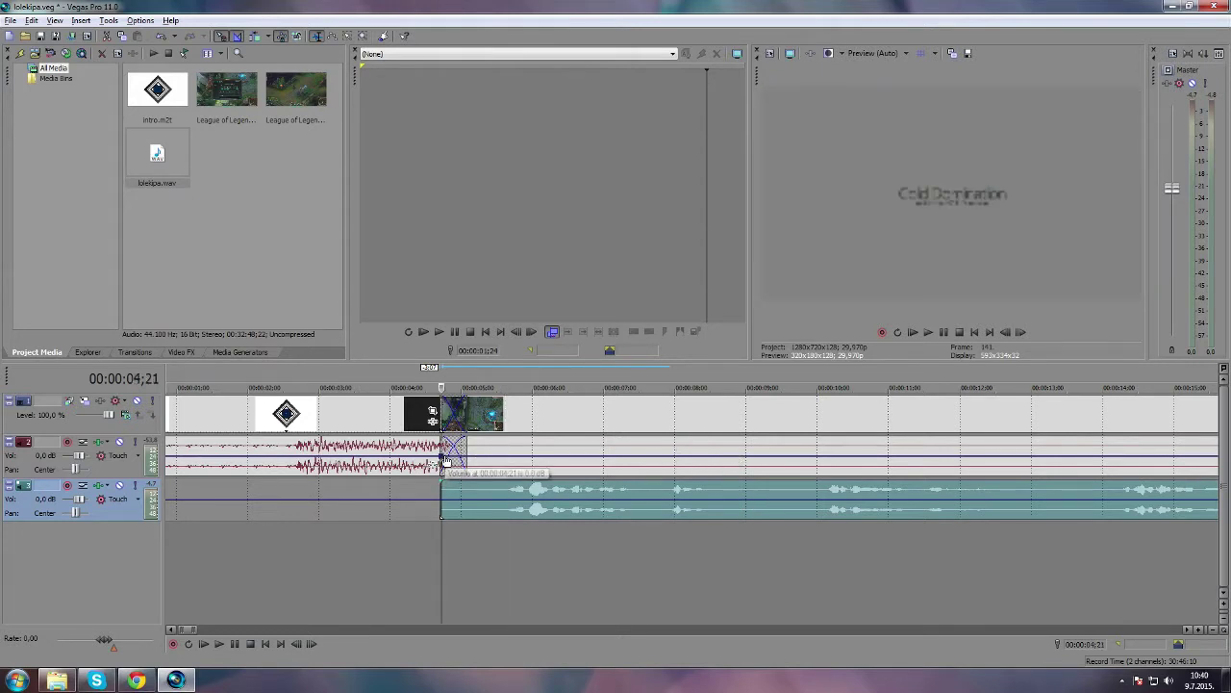
pyautogui.click(445, 463)
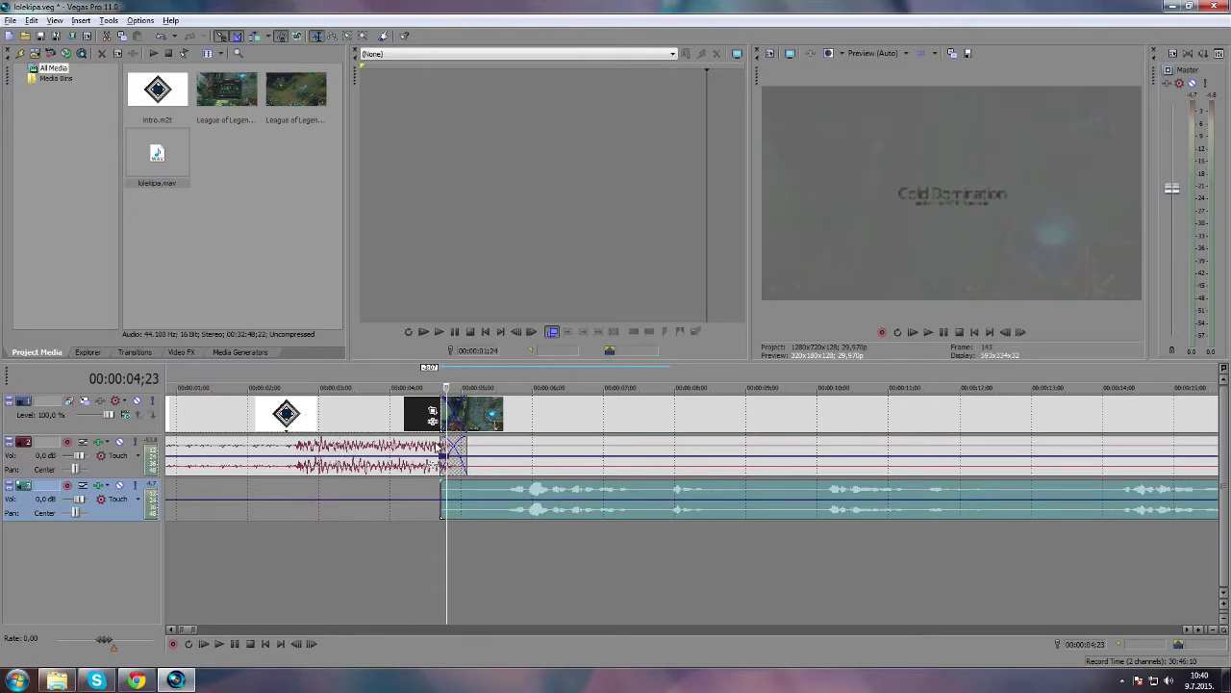
pyautogui.moveTo(451, 456)
pyautogui.mouseDown()
pyautogui.moveTo(449, 472)
pyautogui.moveTo(441, 465)
pyautogui.moveTo(459, 468)
pyautogui.moveTo(468, 452)
pyautogui.mouseUp()
pyautogui.moveTo(470, 450); pyautogui.dragTo(471, 472)
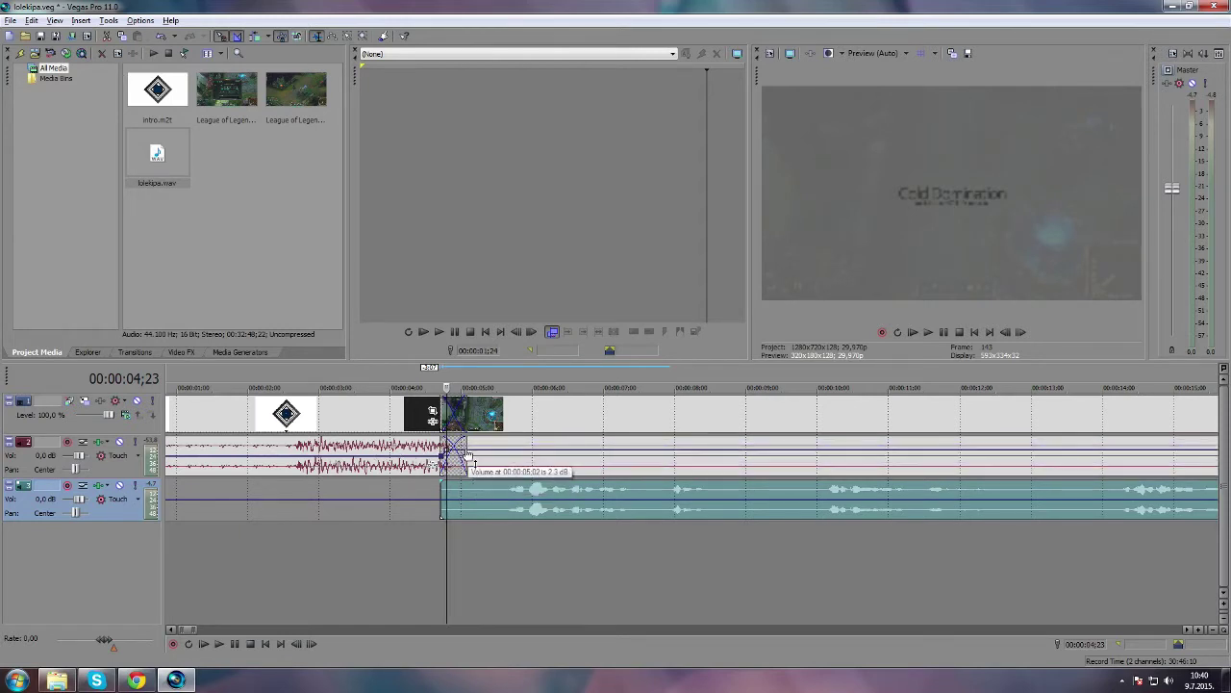
pyautogui.moveTo(468, 460); pyautogui.dragTo(465, 456)
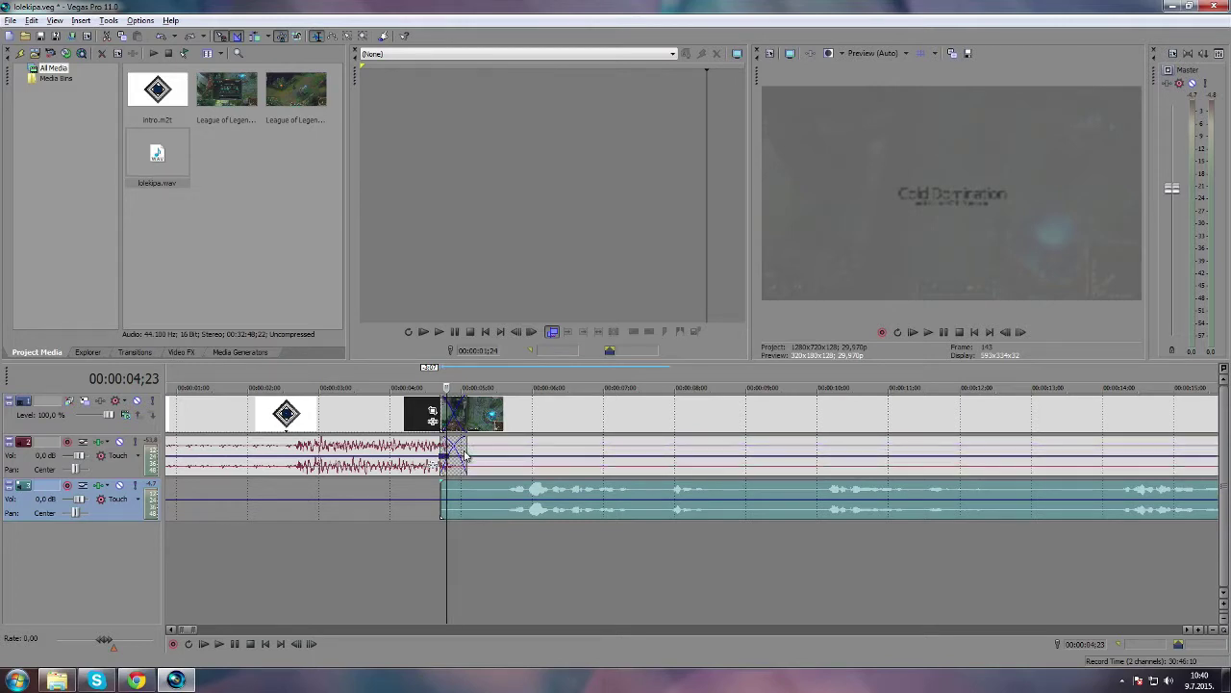
pyautogui.press('Left')
pyautogui.press('Left')
pyautogui.hotkey('ctrl', 'Right')
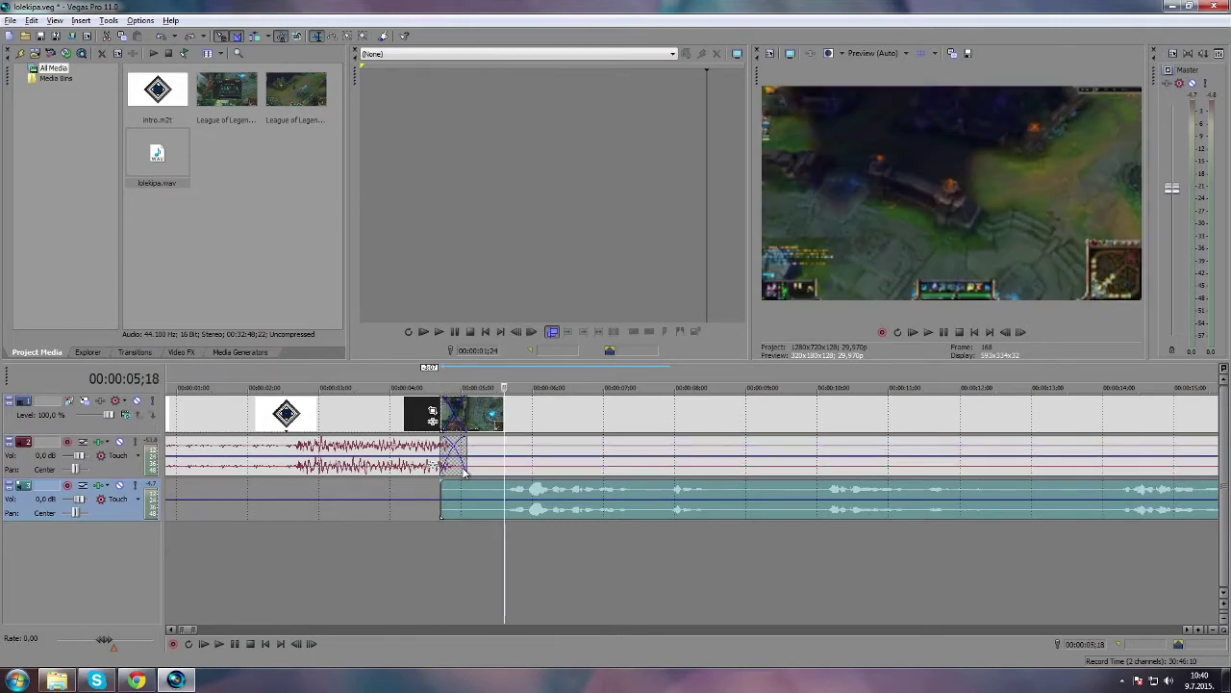
# Add volume envelope points at 00:00:05;11 and 00:00:05;14, raise the gameplay audio from there, and play the project from the start
pyautogui.click(489, 461)
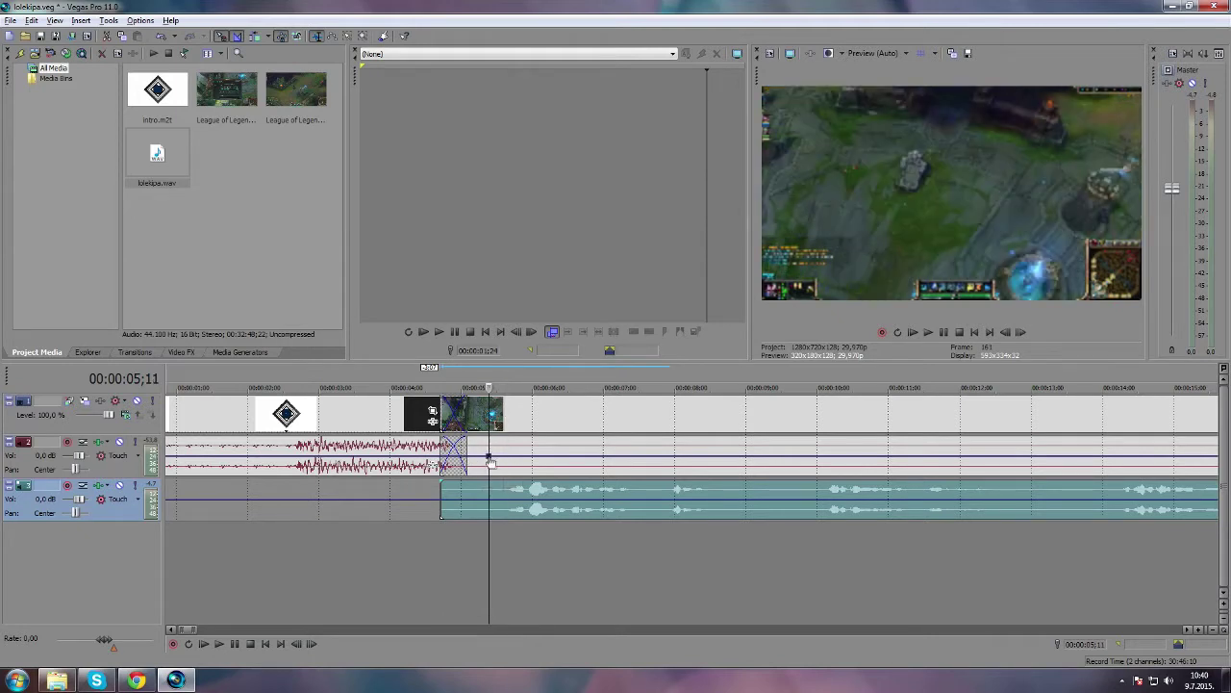
pyautogui.moveTo(495, 460)
pyautogui.mouseDown()
pyautogui.moveTo(504, 467)
pyautogui.moveTo(505, 448)
pyautogui.mouseUp()
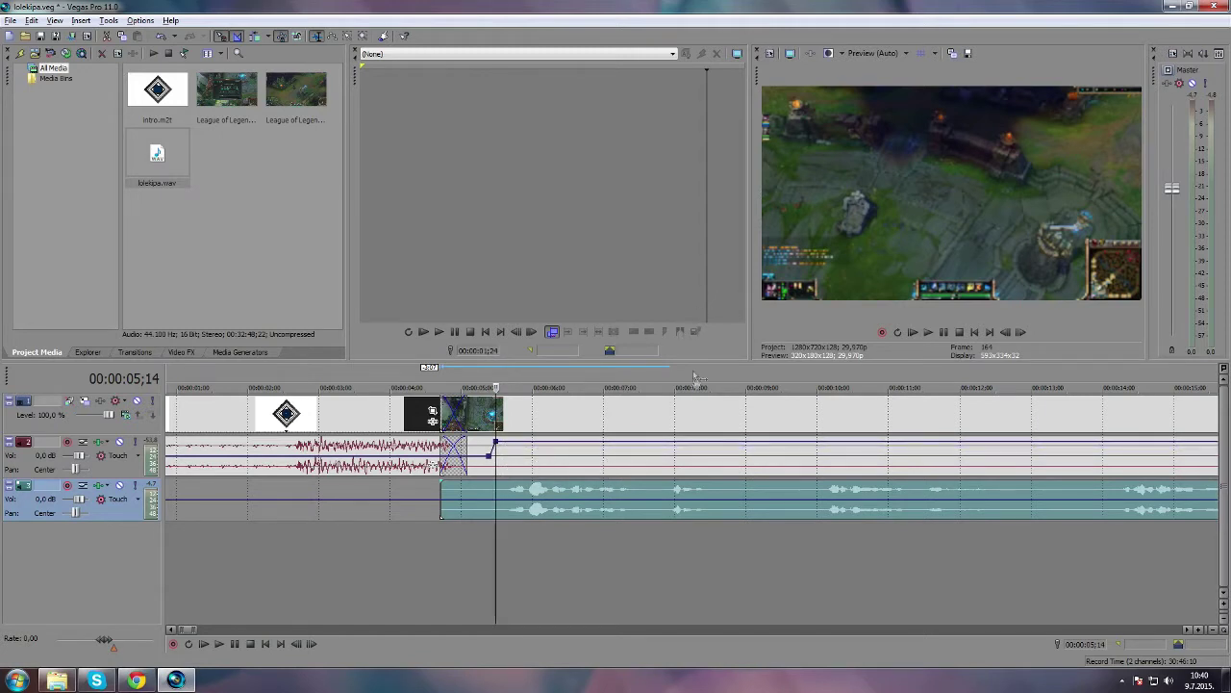
pyautogui.click(467, 377)
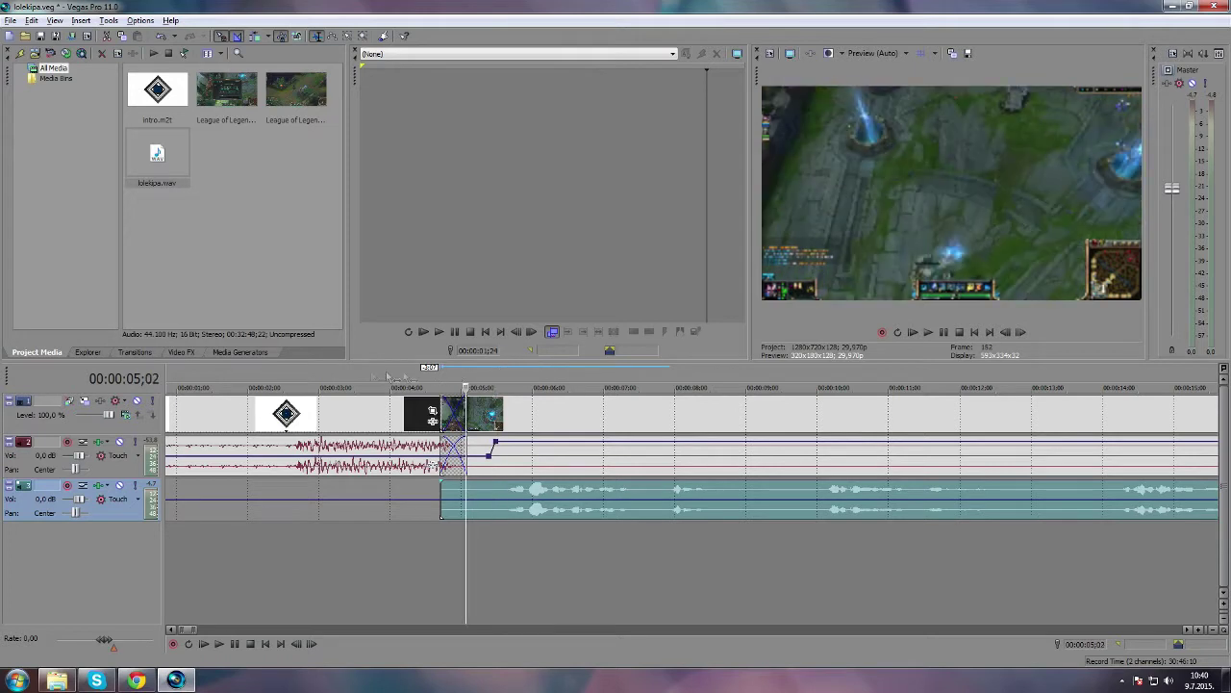
pyautogui.scroll(-3, 236, 396)
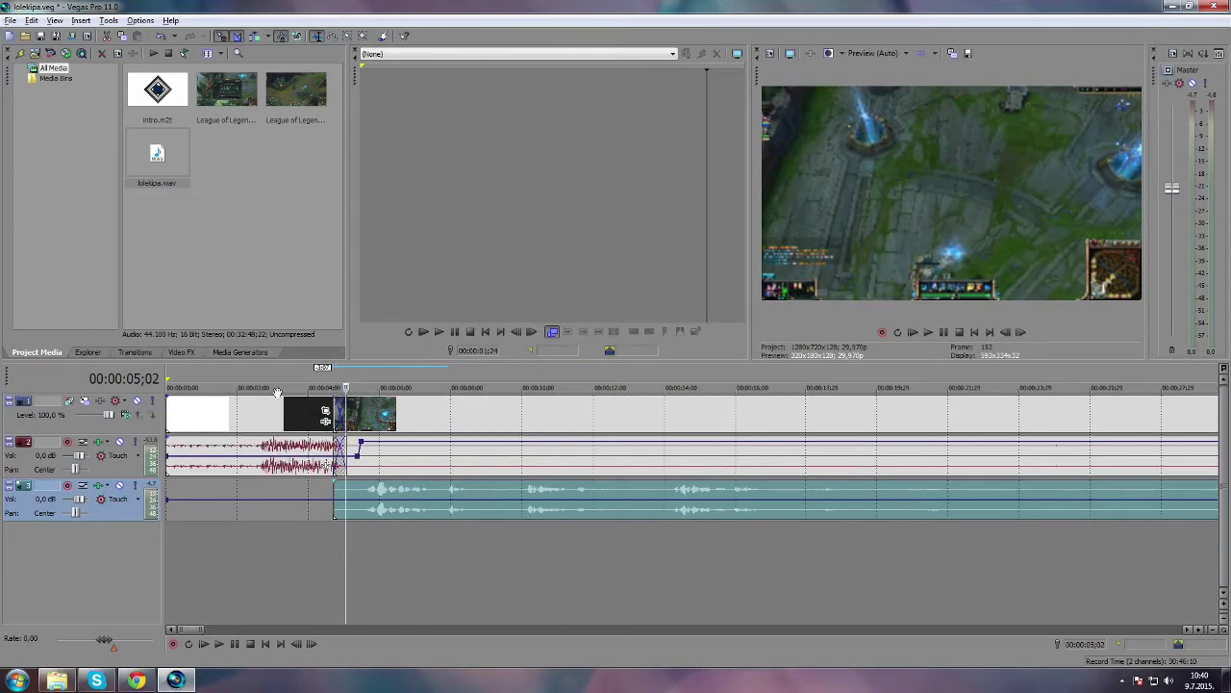
pyautogui.click(169, 375)
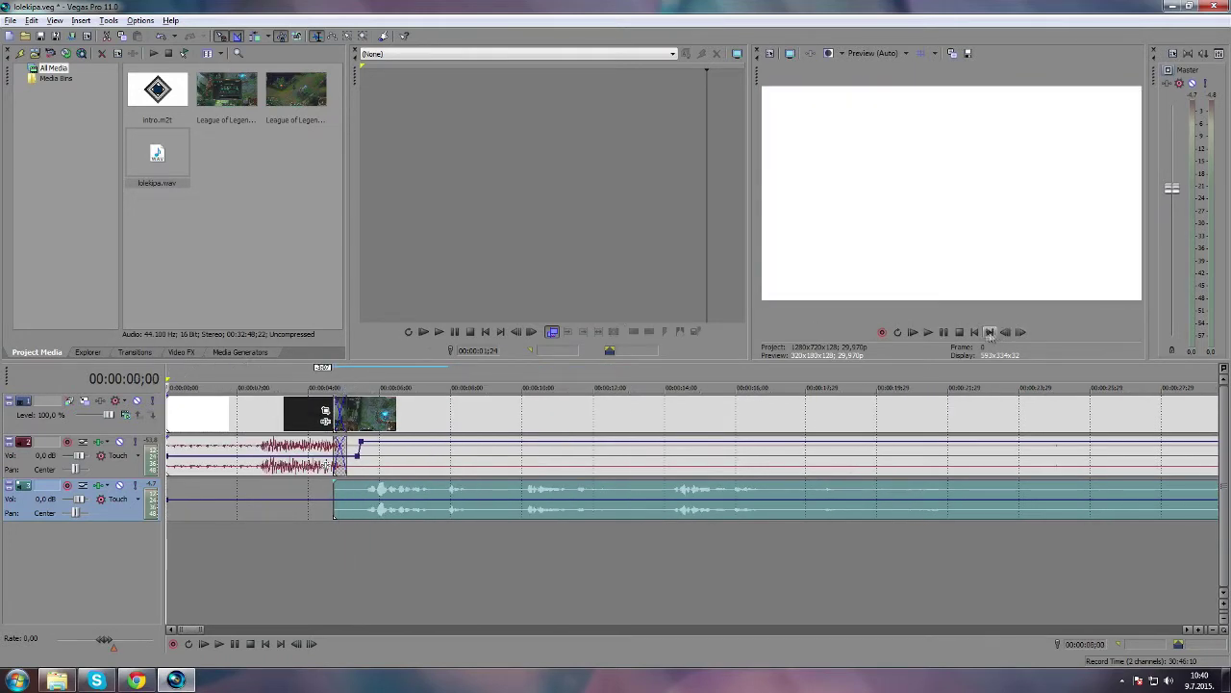
pyautogui.click(946, 331)
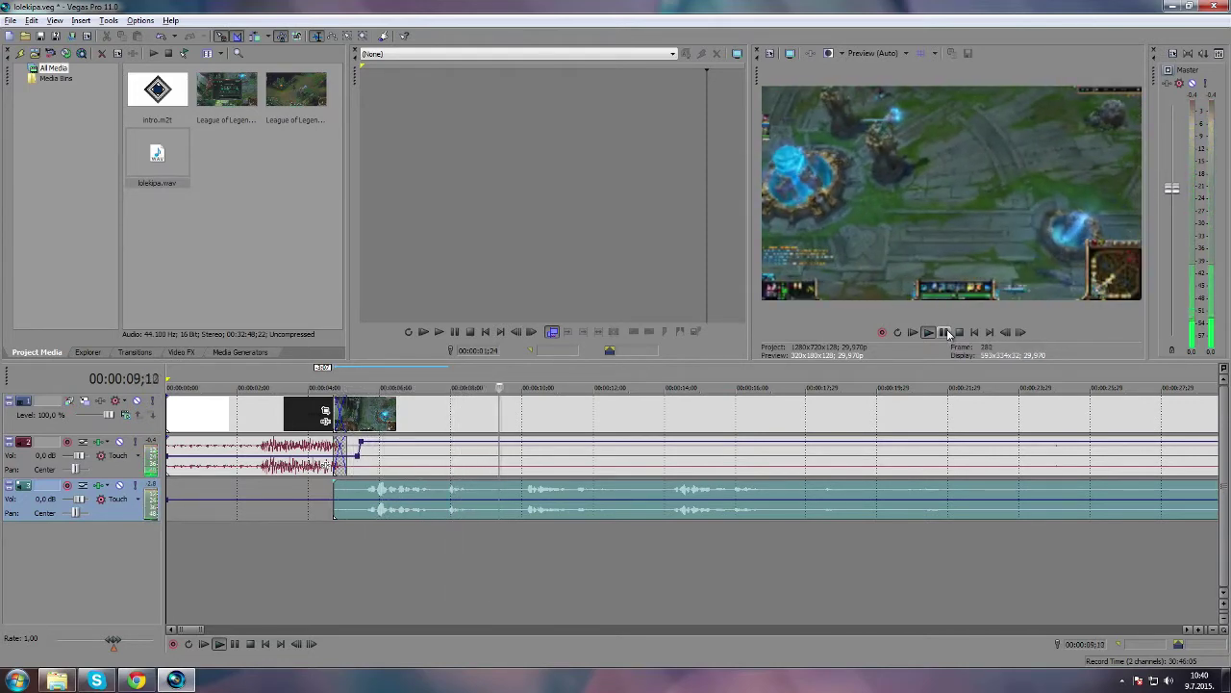
pyautogui.click(944, 332)
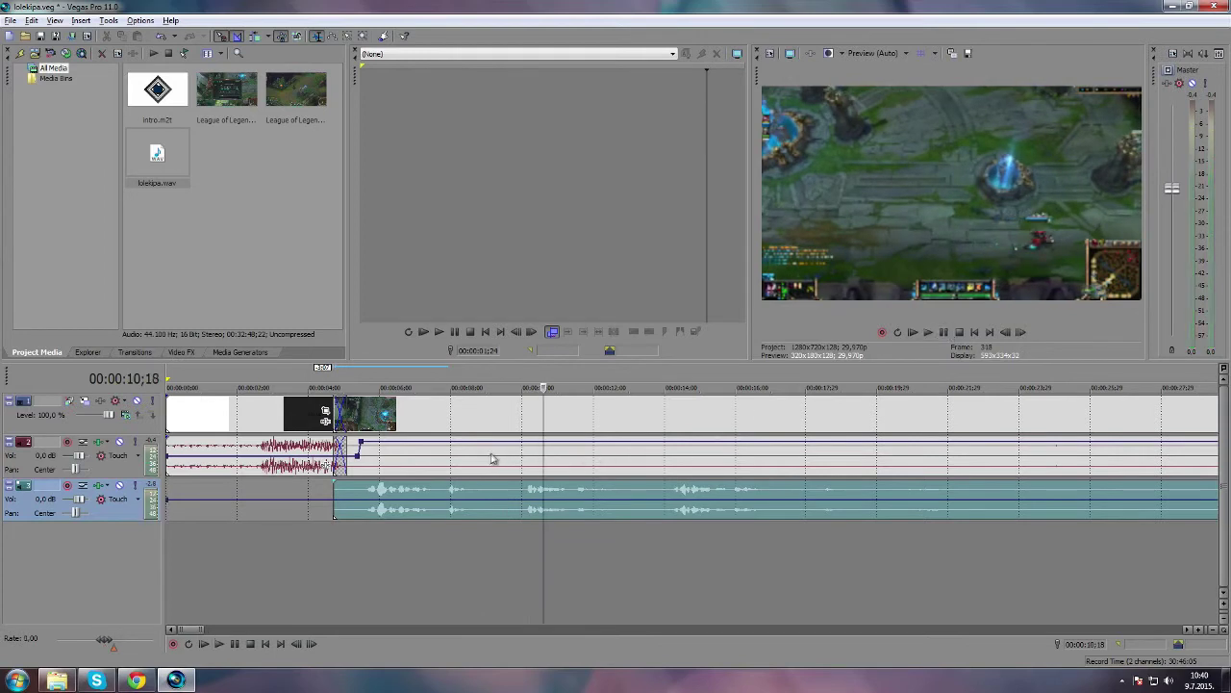
# Set the gameplay audio track's volume to 12.0 dB and play the gameplay to check its loudness against the voice
pyautogui.click(410, 456)
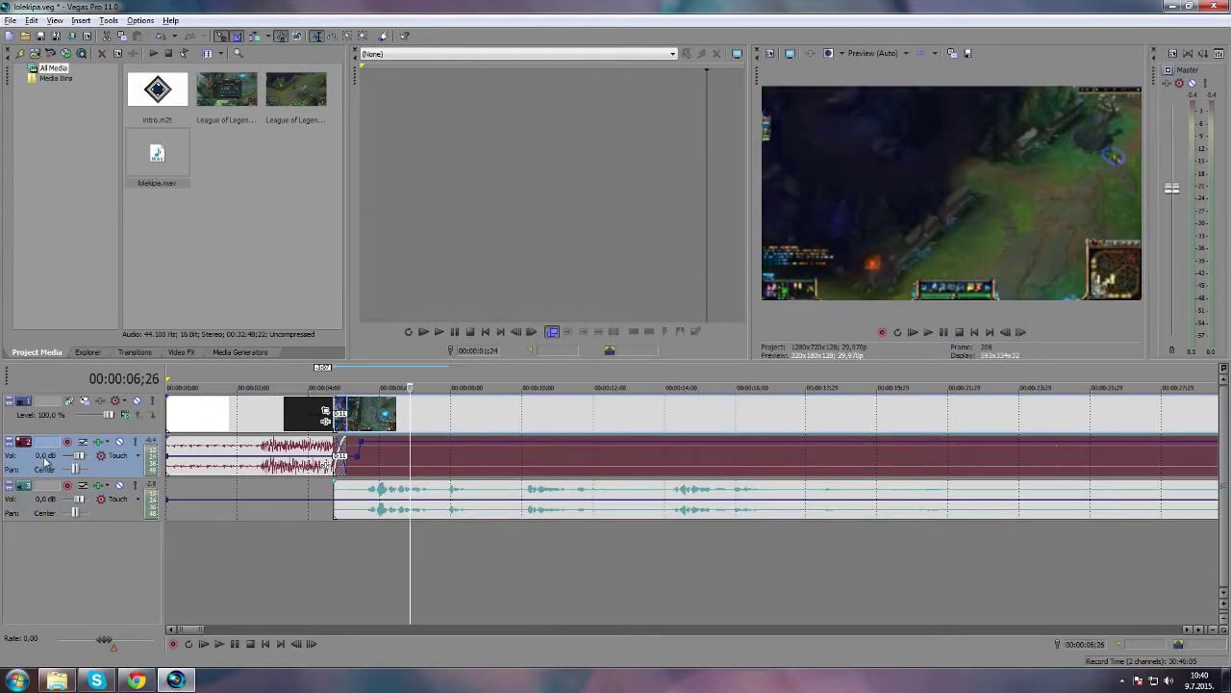
pyautogui.moveTo(77, 460); pyautogui.dragTo(81, 460)
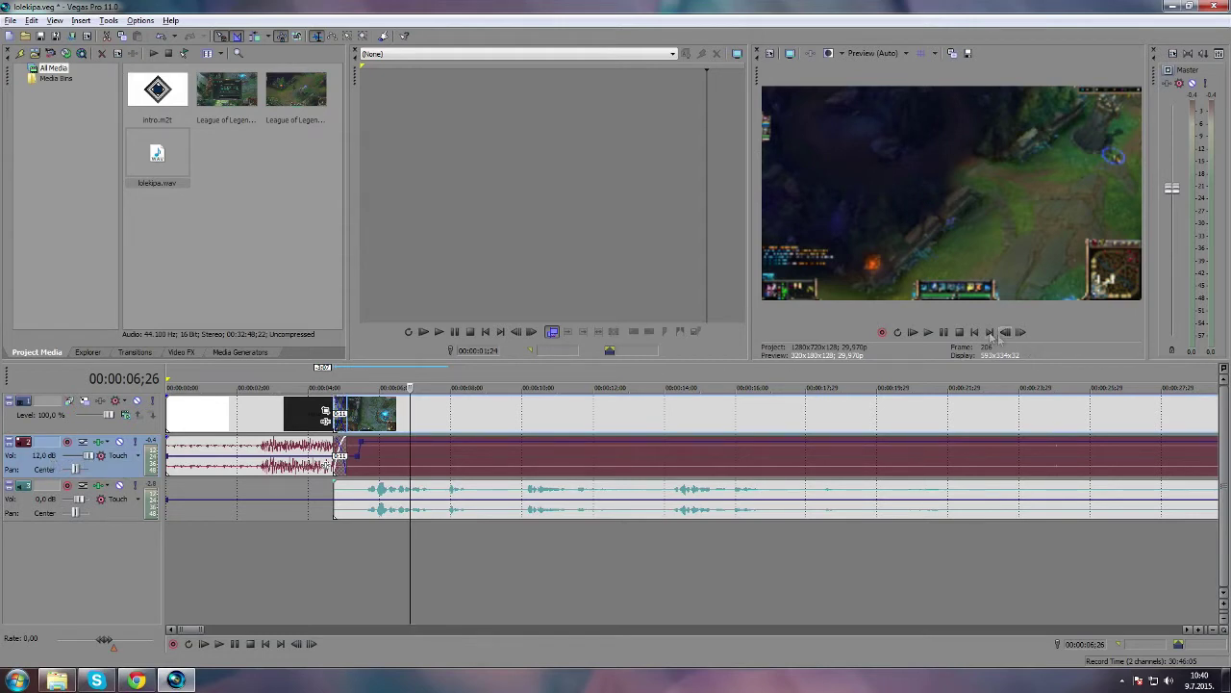
pyautogui.click(928, 332)
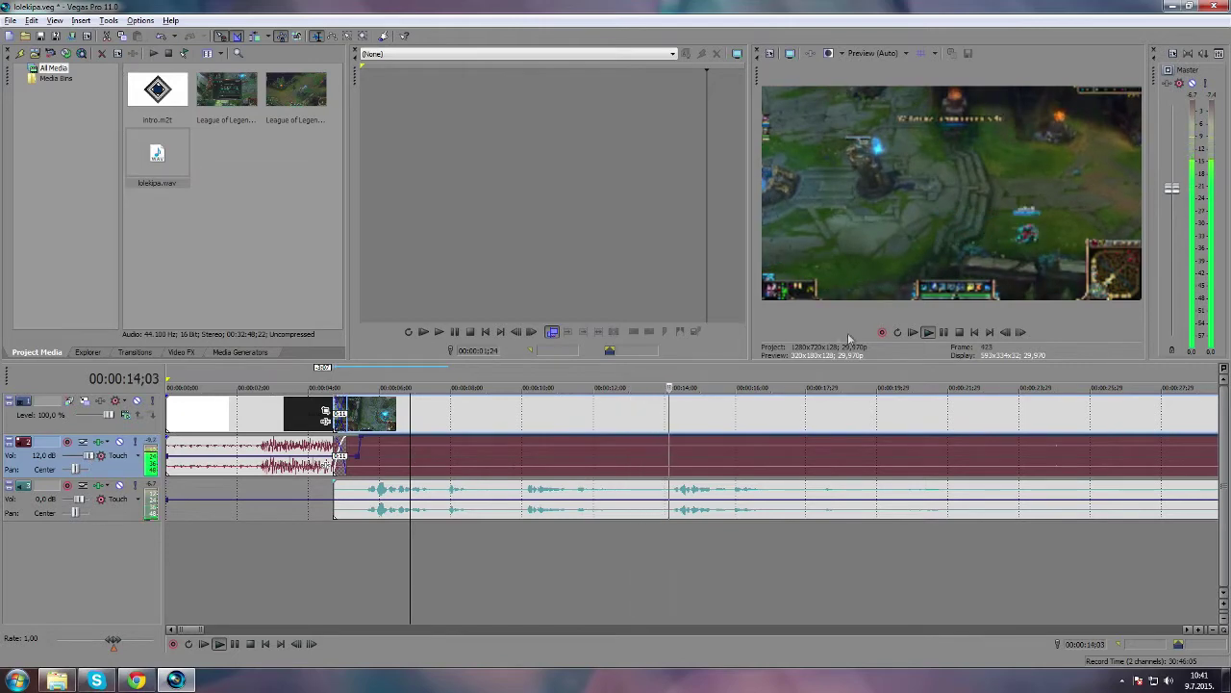
pyautogui.click(944, 333)
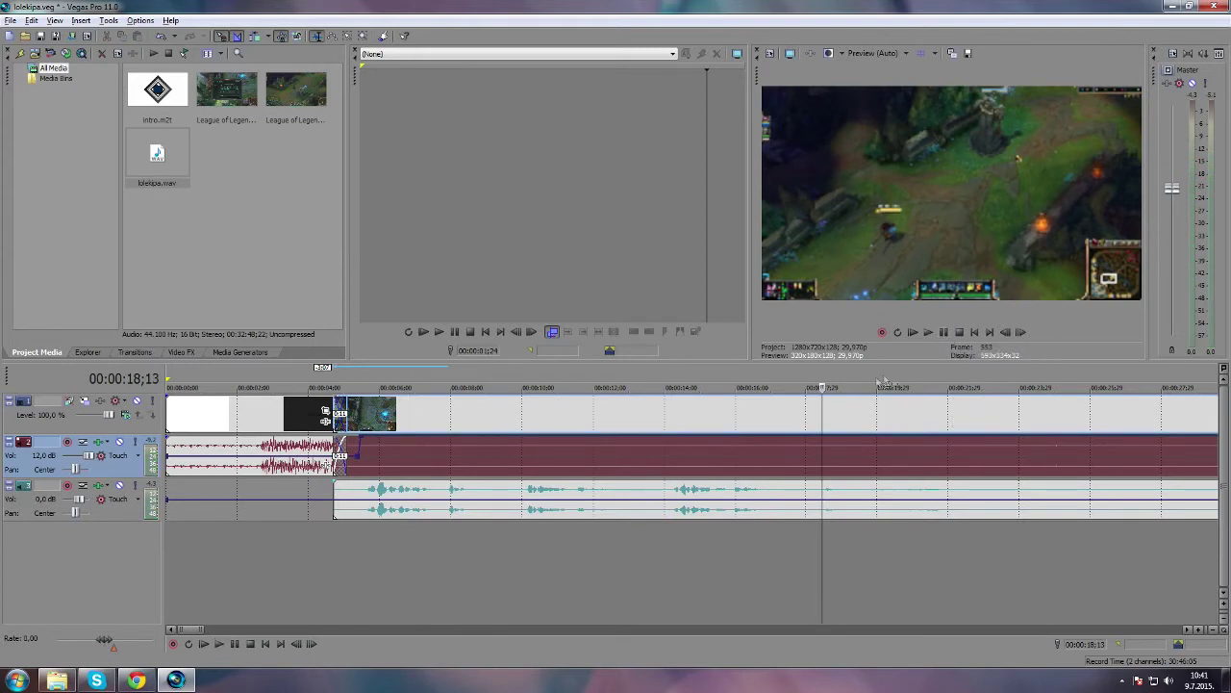
# Play up to 00:00:19;00 and split the gameplay clip, its audio and the voice clip there
pyautogui.click(773, 382)
pyautogui.press('space')
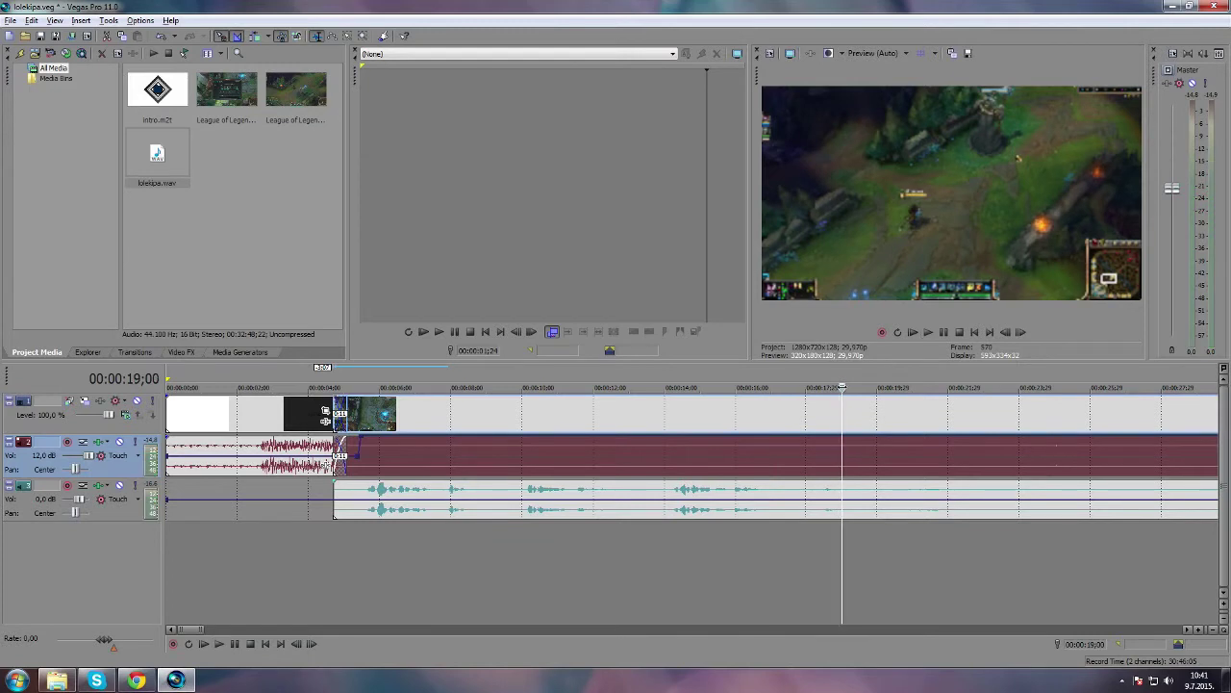
pyautogui.press('s')
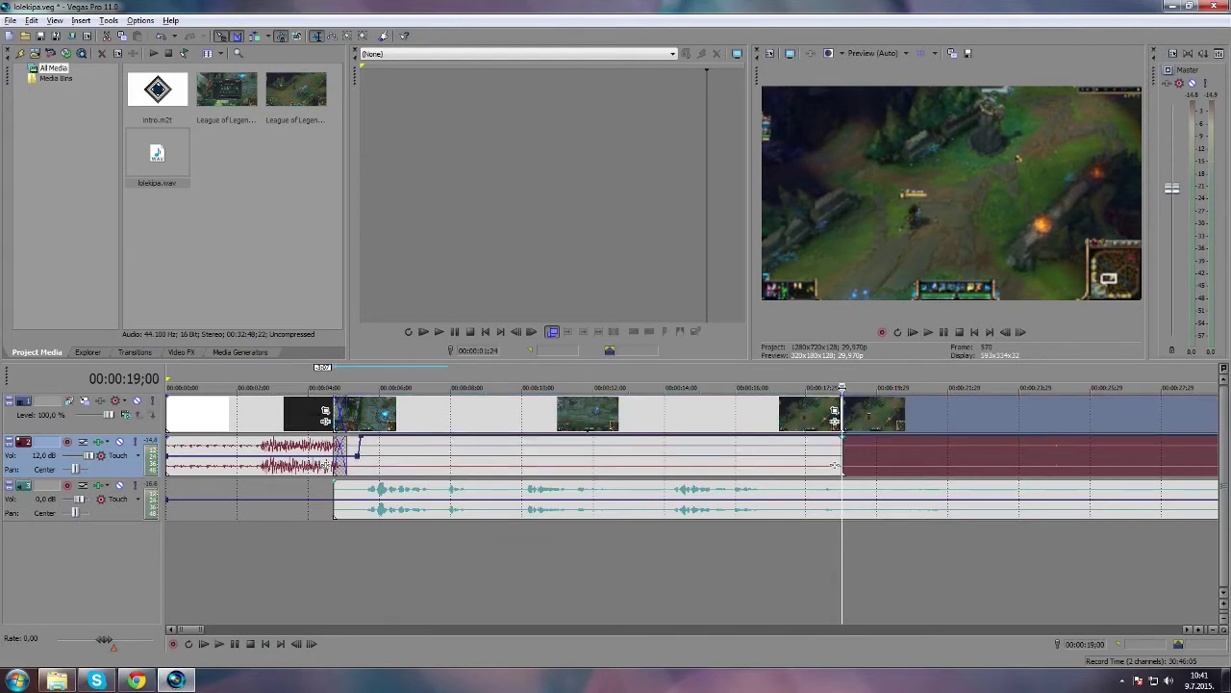
pyautogui.press('Delete')
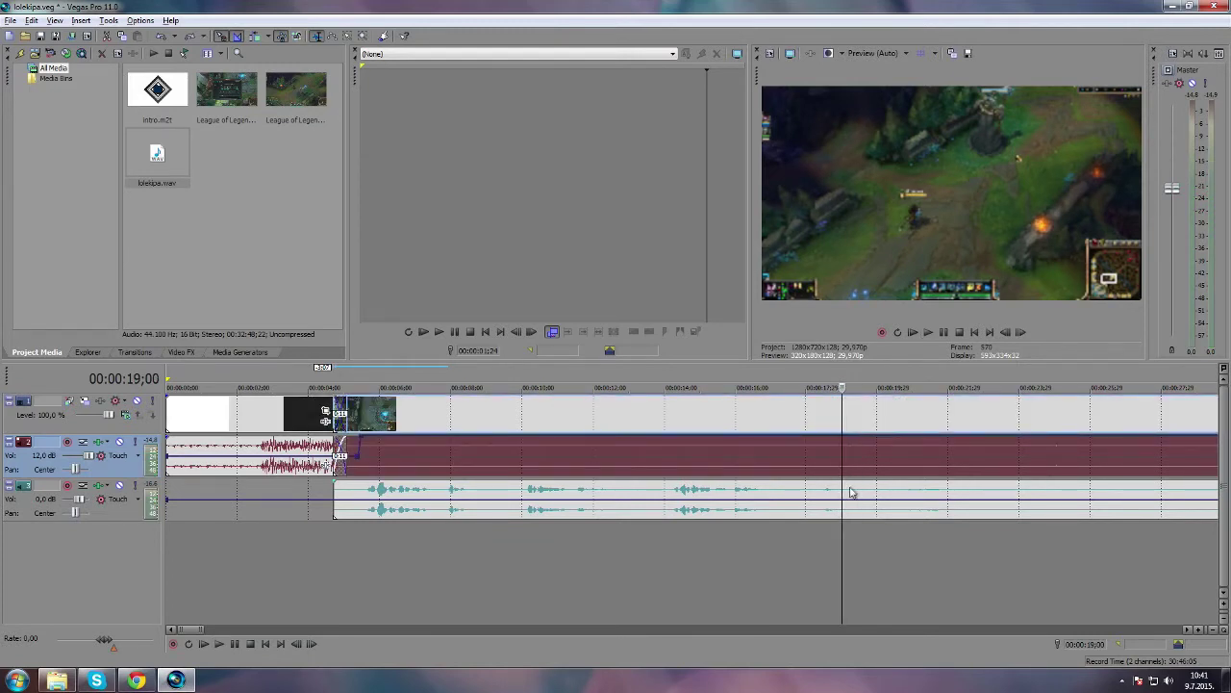
pyautogui.click(850, 492)
pyautogui.hotkey('ctrl', 'z')
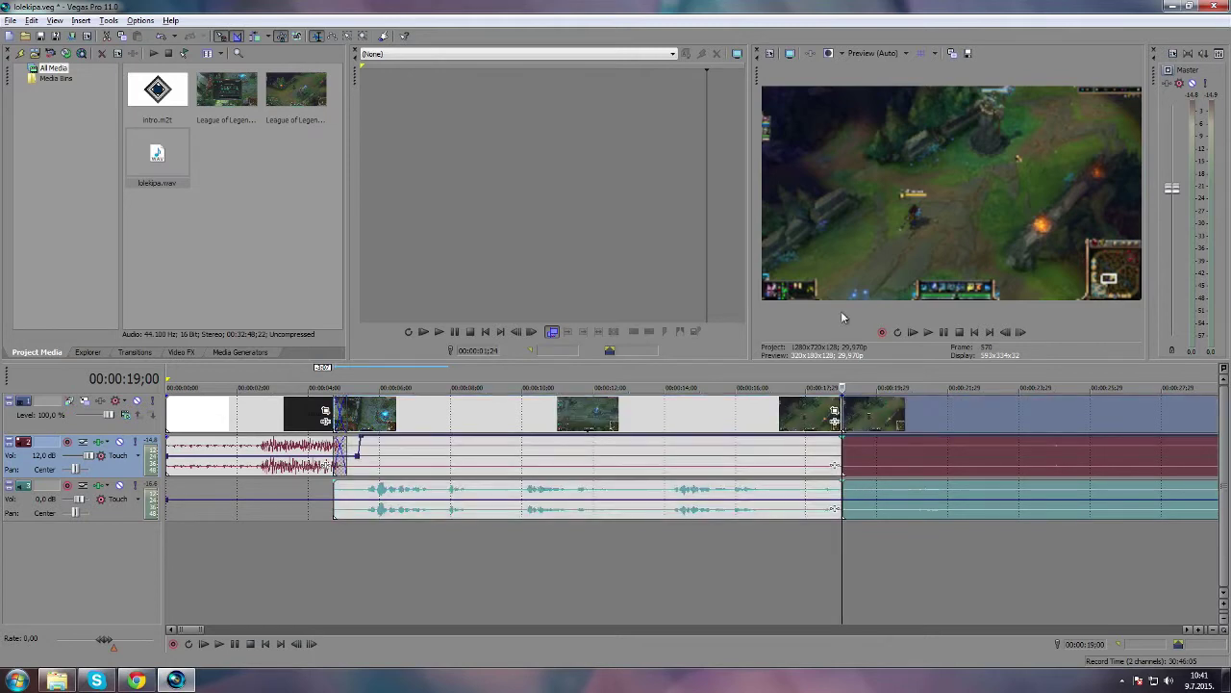
# Split the gameplay, its audio and the voice again about 3 seconds after the first cut and delete the section between the cuts
pyautogui.click(945, 372)
pyautogui.press('s')
pyautogui.click(905, 412)
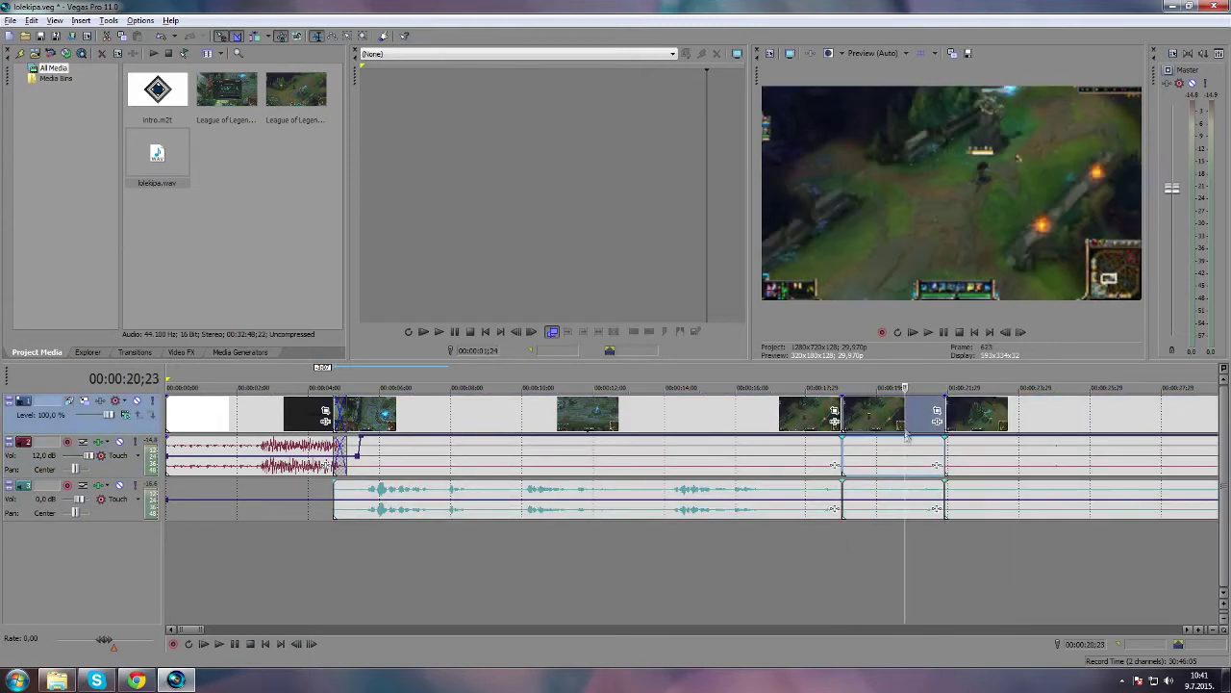
pyautogui.keyDown('ctrl'); pyautogui.click(879, 516); pyautogui.keyUp('ctrl')
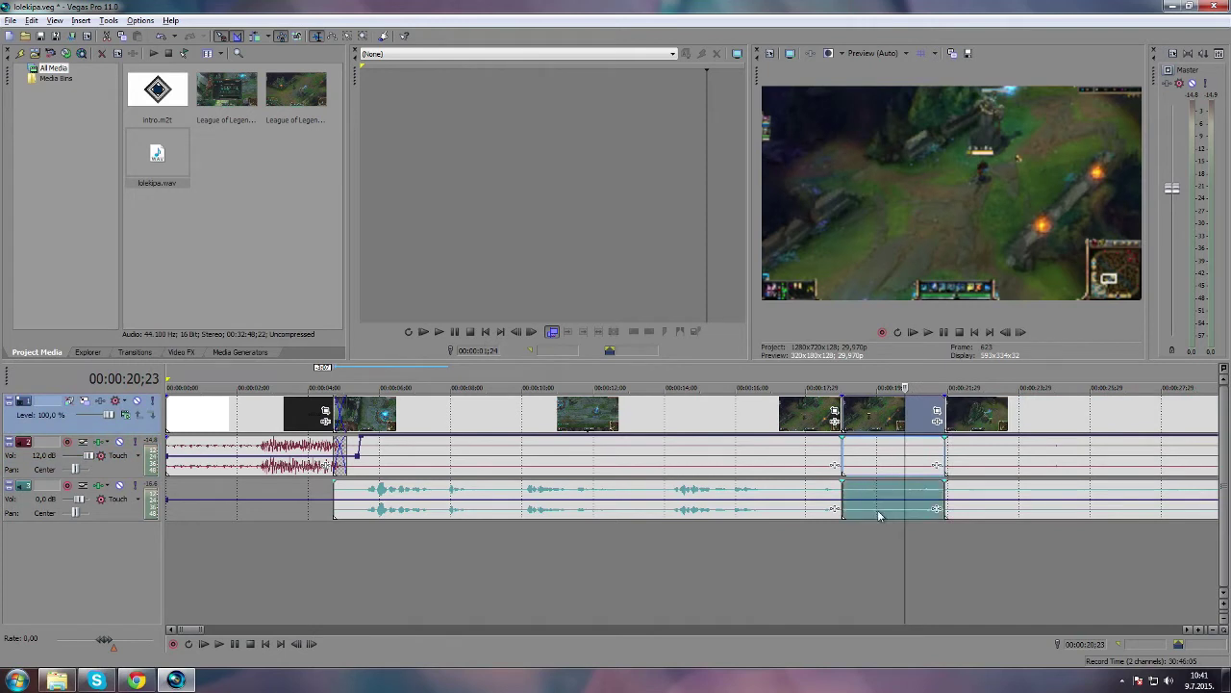
pyautogui.press('Delete')
# Try to close the gap by moving the remaining clips back to the first cut, and undo the move, deletion and splits
pyautogui.click(986, 433)
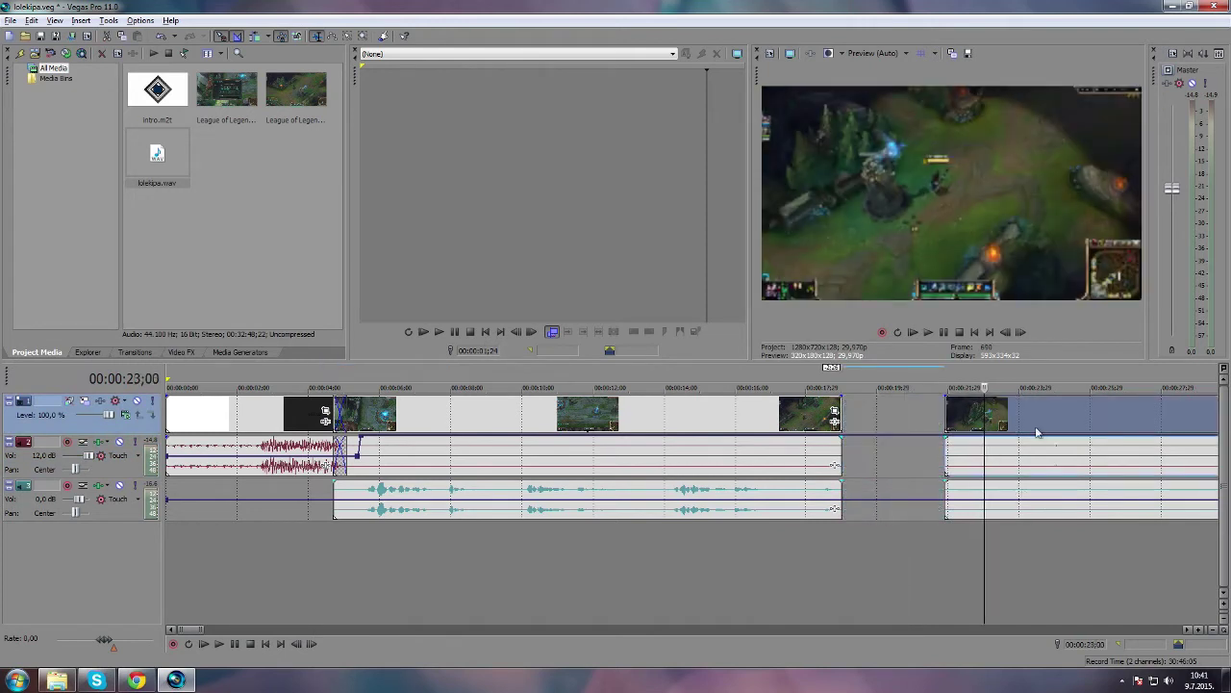
pyautogui.moveTo(1039, 510); pyautogui.dragTo(877, 409)
pyautogui.hotkey('ctrl', 'z')
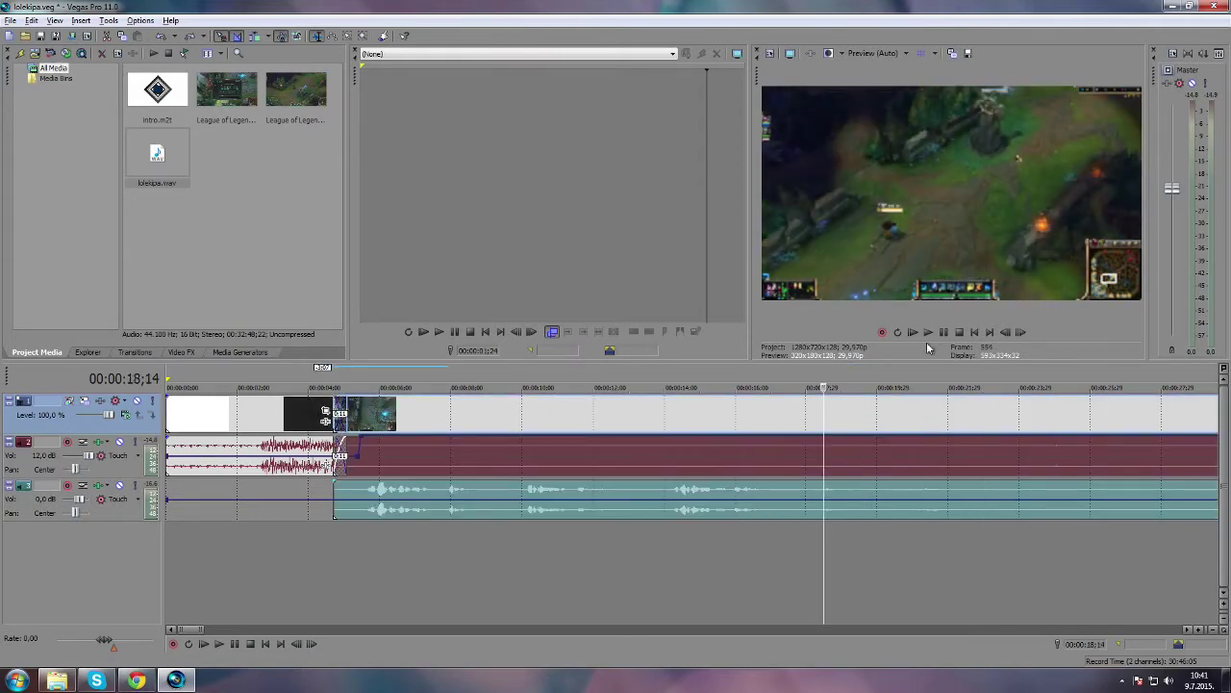
# Play the gameplay from 00:00:18;14 and pause at 00:00:21;08
pyautogui.click(929, 332)
pyautogui.press('Down')
pyautogui.press('Down')
pyautogui.press('Down')
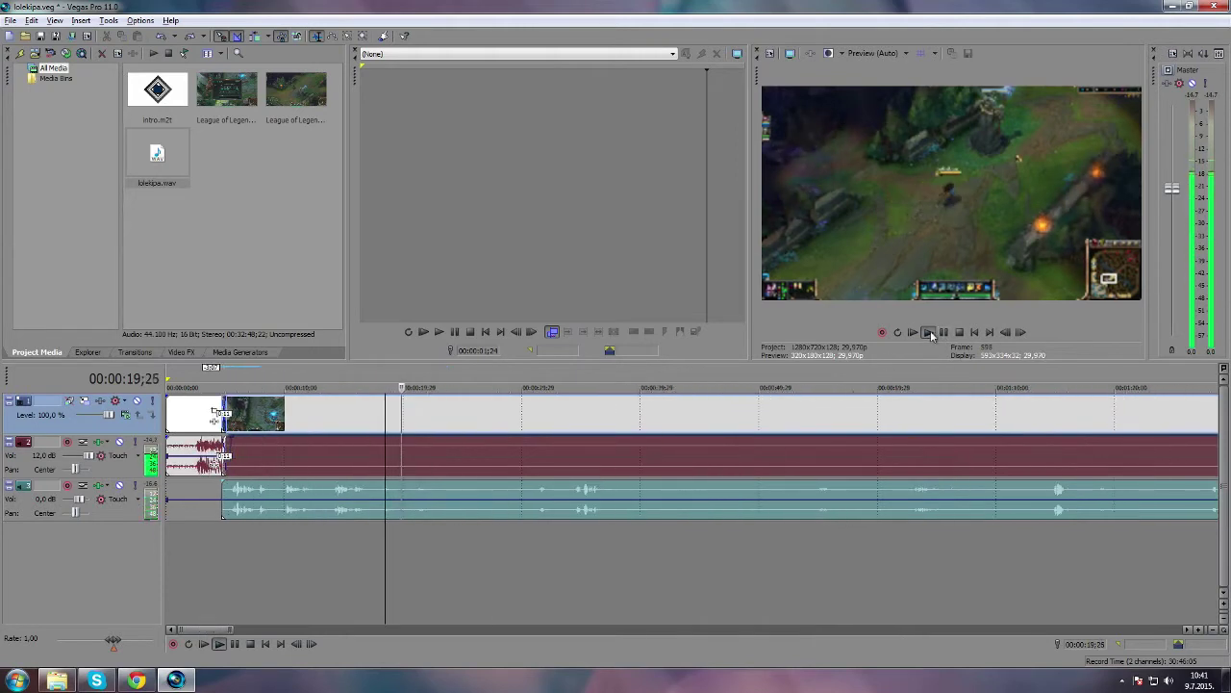
pyautogui.click(946, 334)
# Go to the end of the project and try to add a fade-out to the last gameplay video clip
pyautogui.scroll(-4, 852, 424)
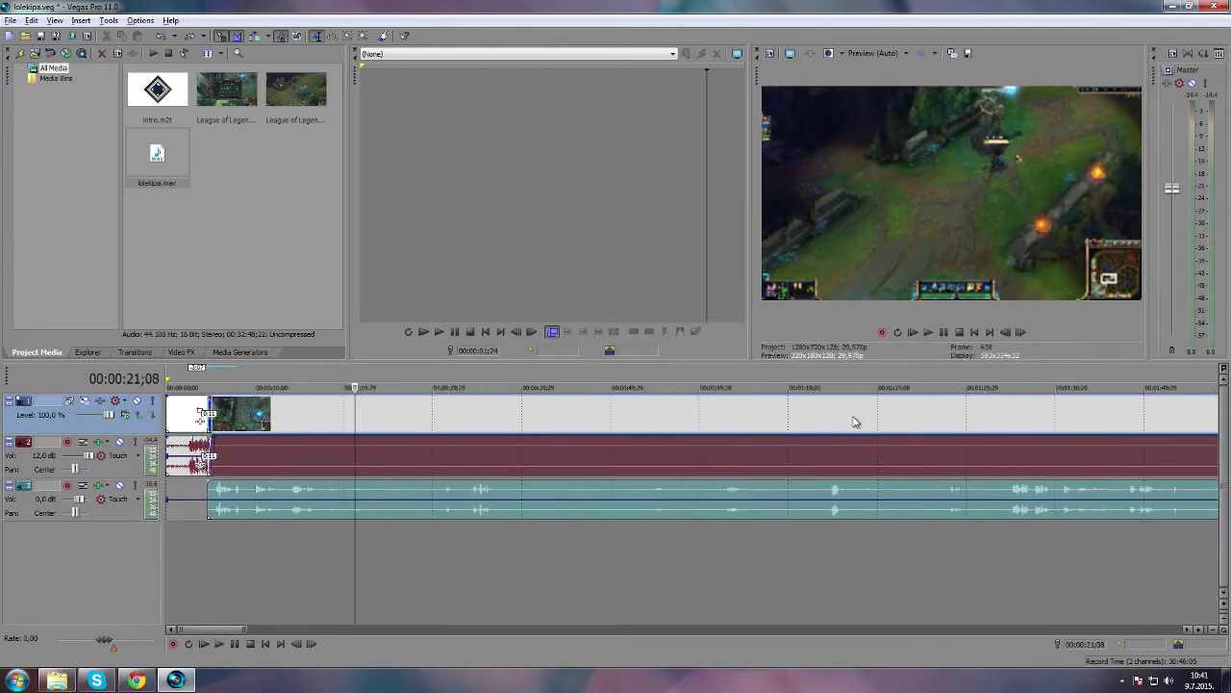
pyautogui.scroll(-5, 873, 431)
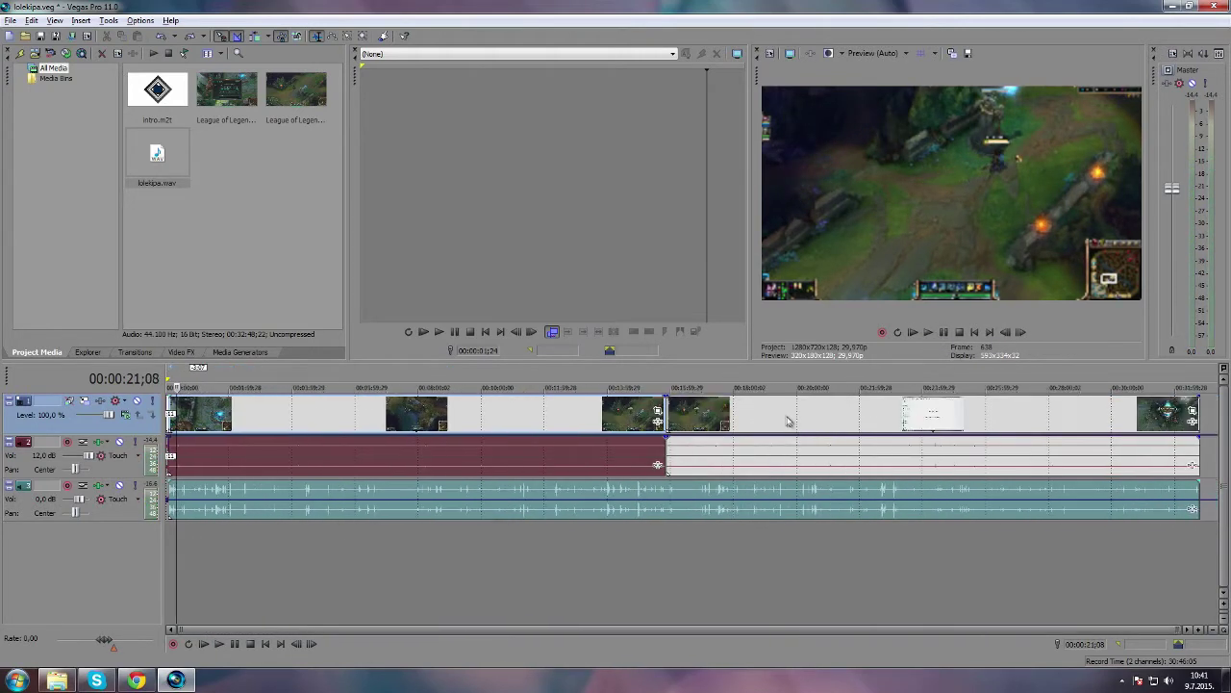
pyautogui.click(1190, 376)
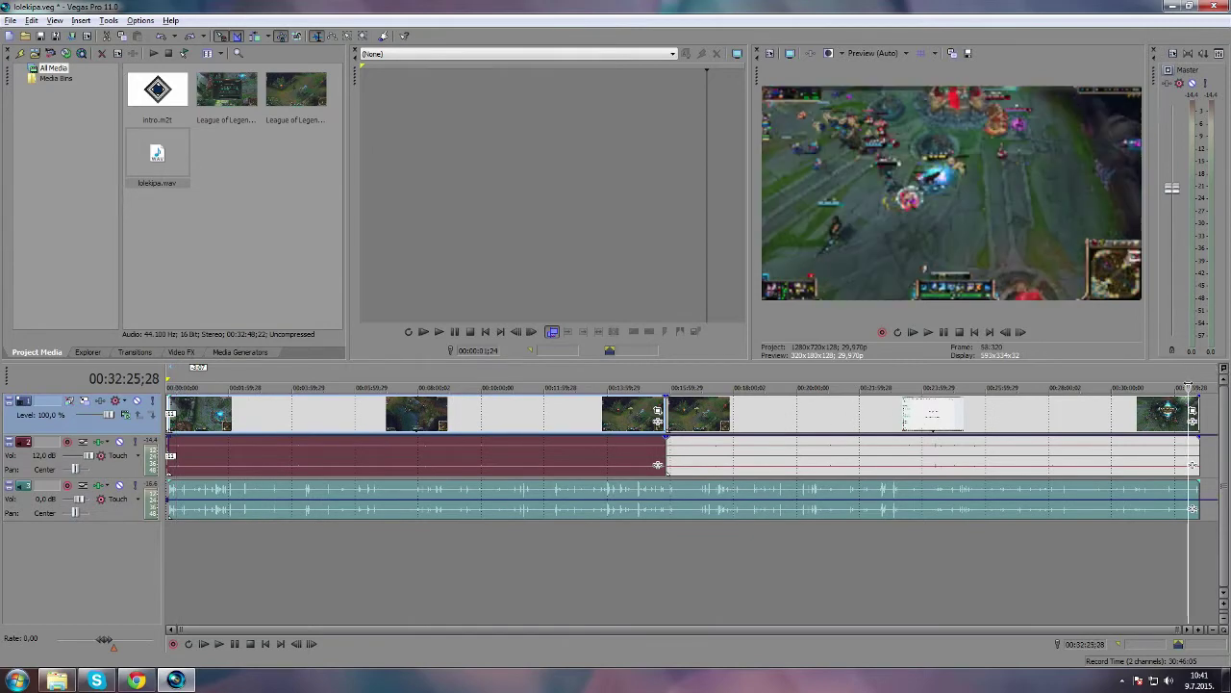
pyautogui.scroll(5, 1178, 380)
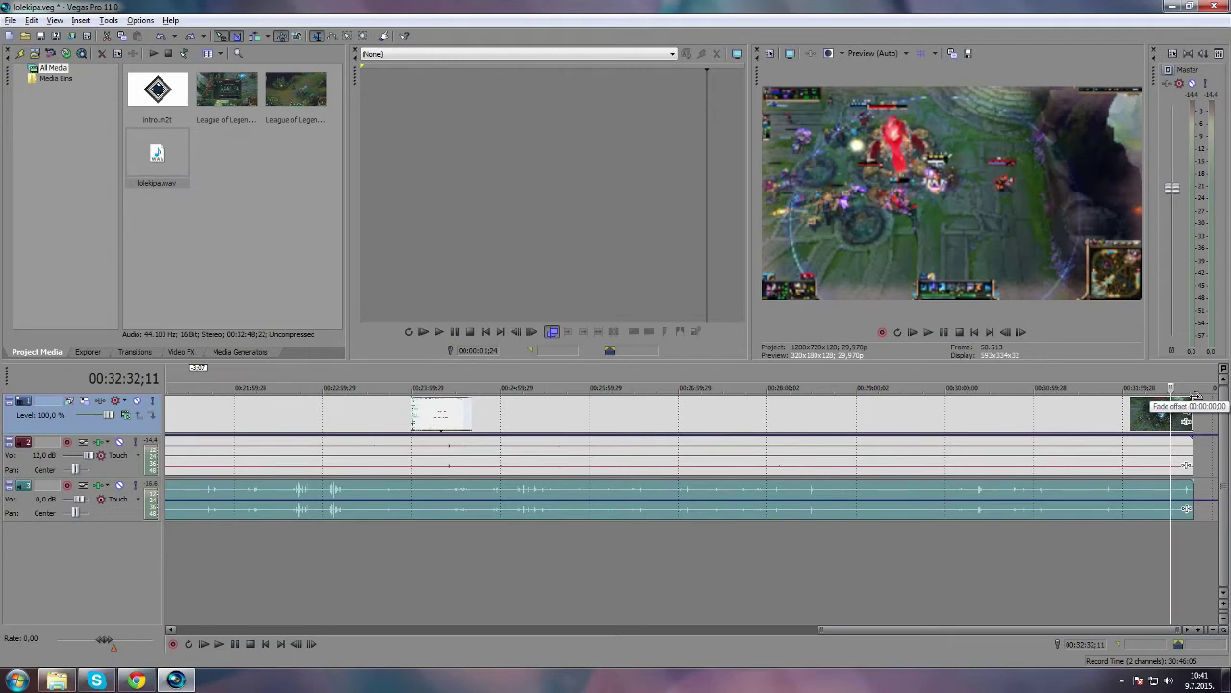
pyautogui.moveTo(1194, 396); pyautogui.dragTo(1106, 397)
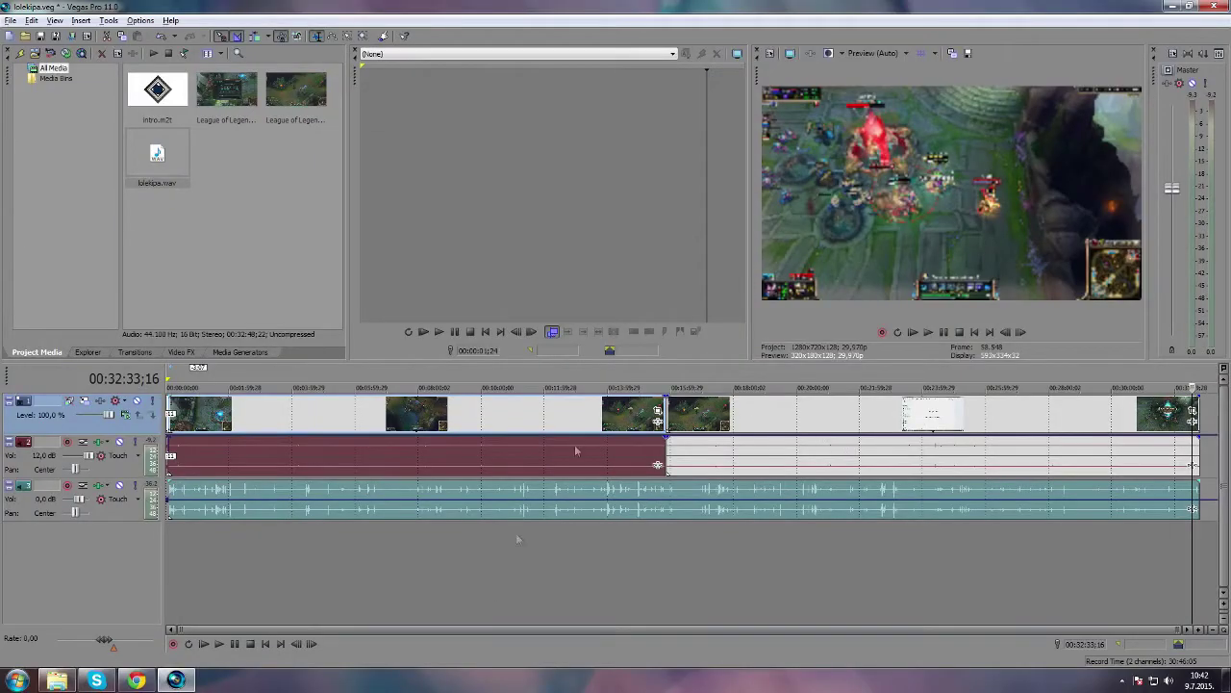
# Examine the gameplay and voice at 00:17:25;18, at the join near 00:15:50;06, at 00:07:27;23 and at 00:02:28;28
pyautogui.click(718, 422)
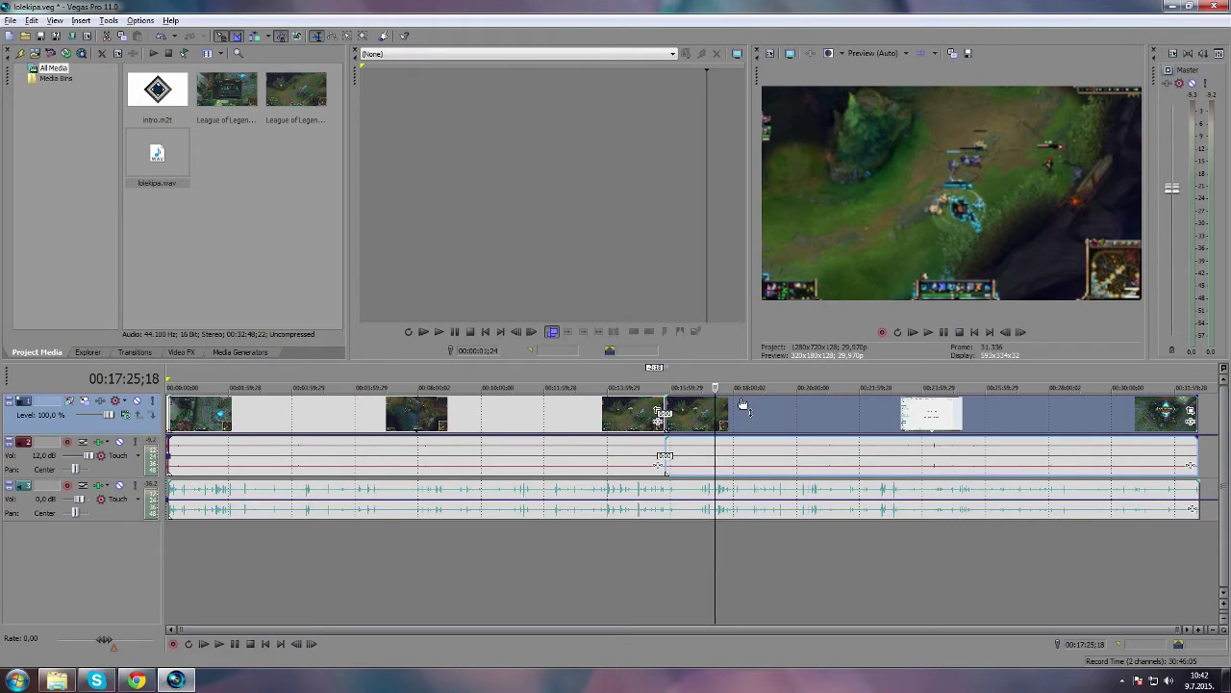
pyautogui.click(658, 368)
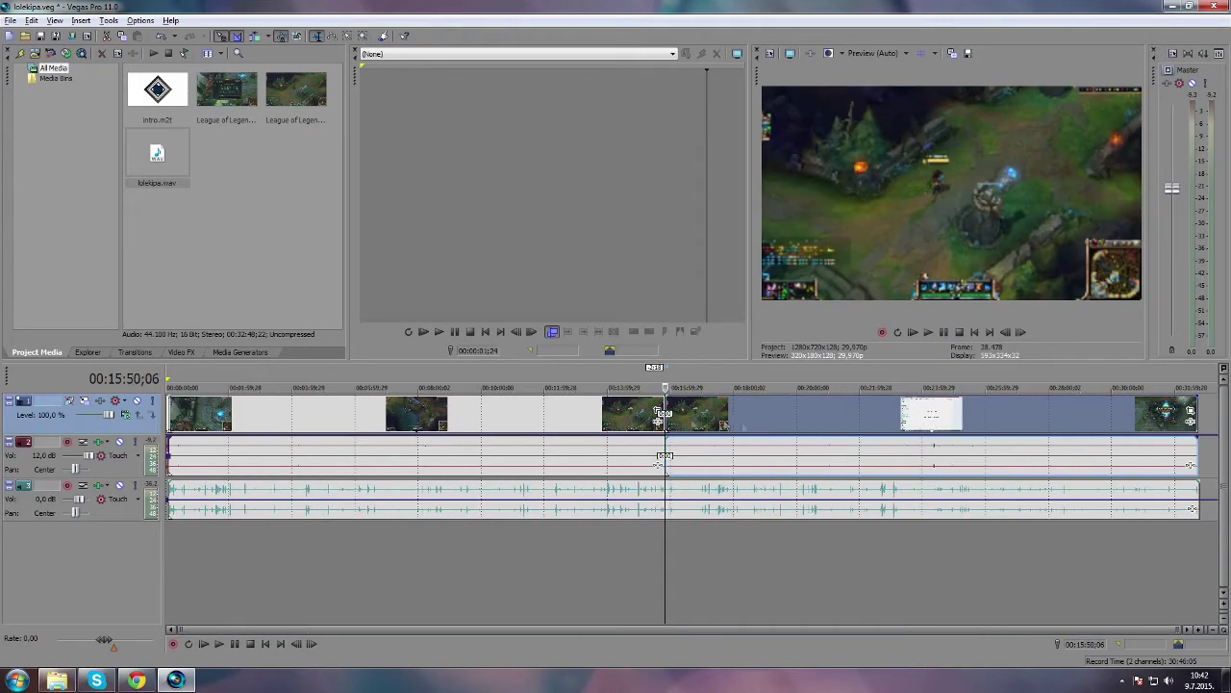
pyautogui.click(402, 404)
pyautogui.scroll(2, 531, 405)
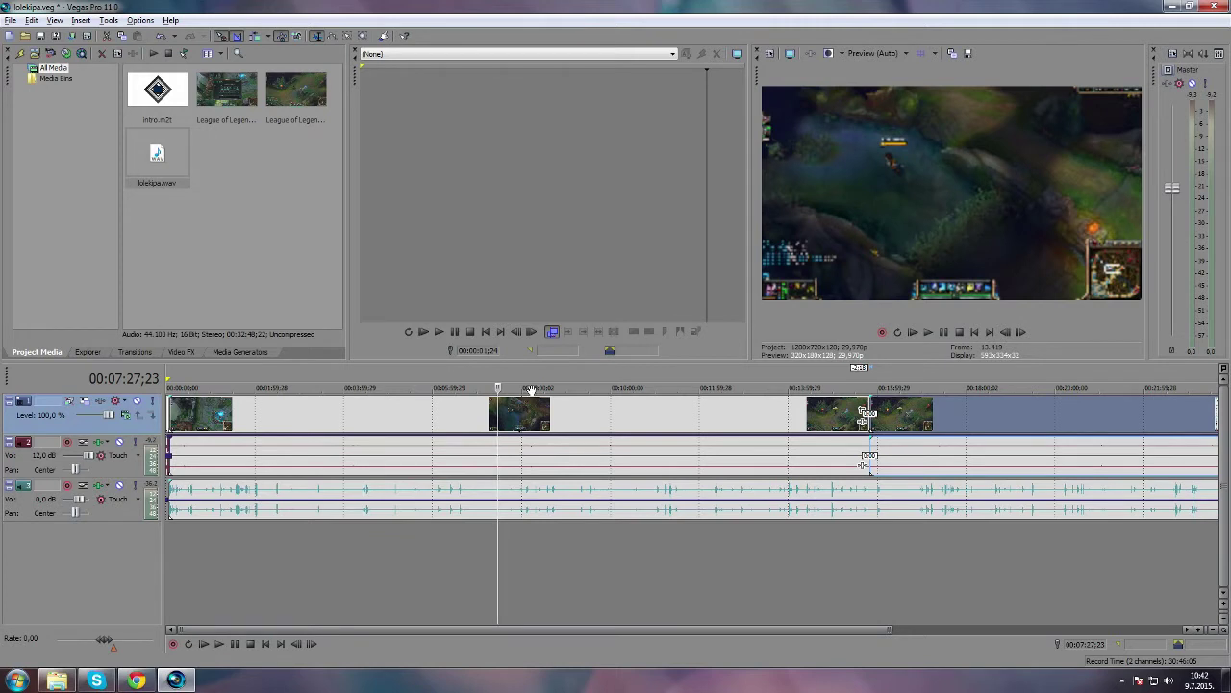
pyautogui.scroll(-2, 495, 444)
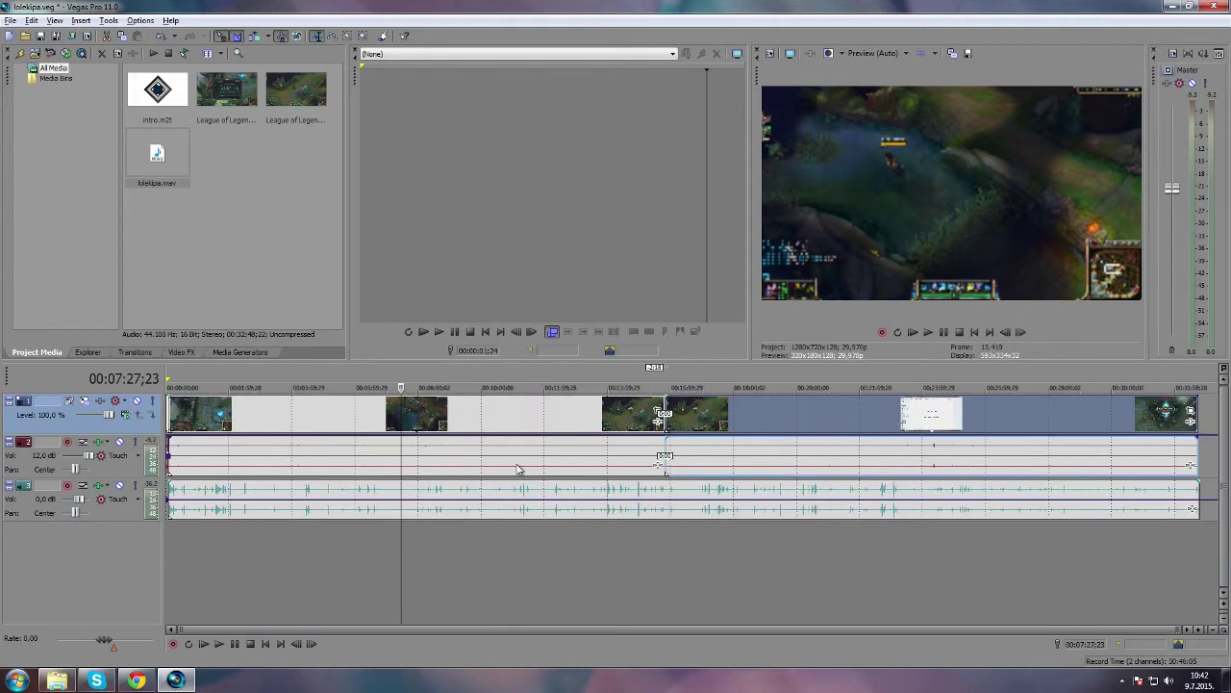
pyautogui.scroll(3, 518, 467)
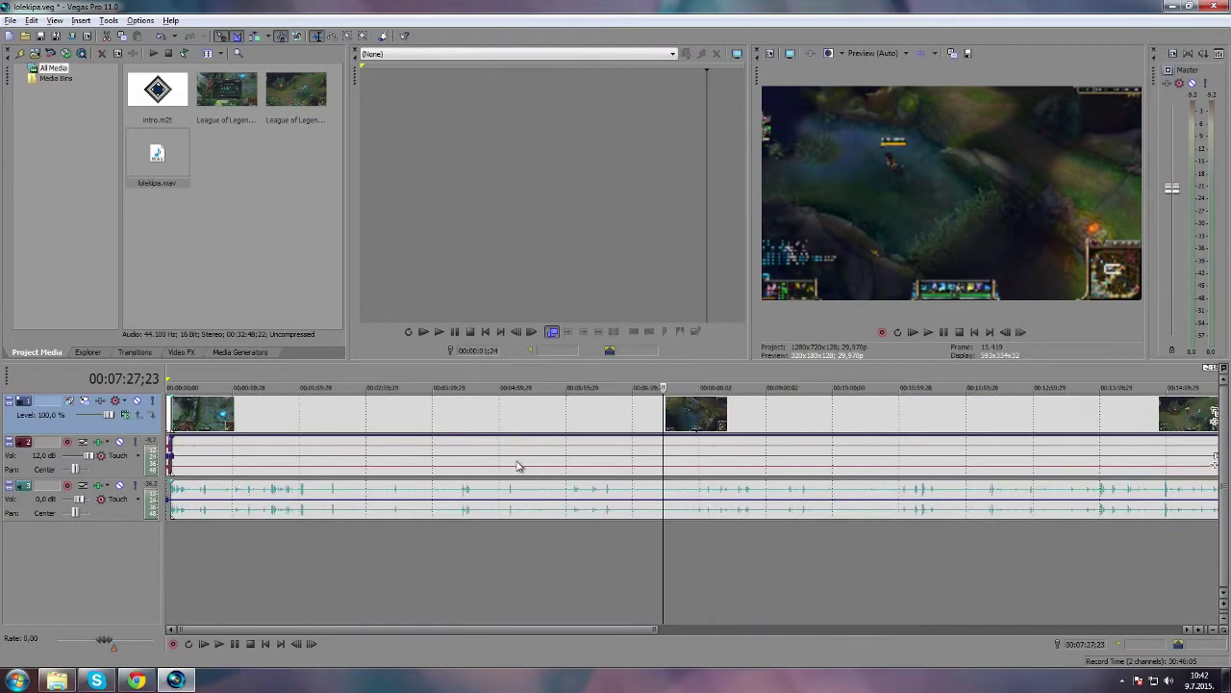
pyautogui.scroll(-3, 520, 462)
pyautogui.click(272, 373)
pyautogui.scroll(4, 452, 421)
pyautogui.click(387, 386)
pyautogui.click(944, 331)
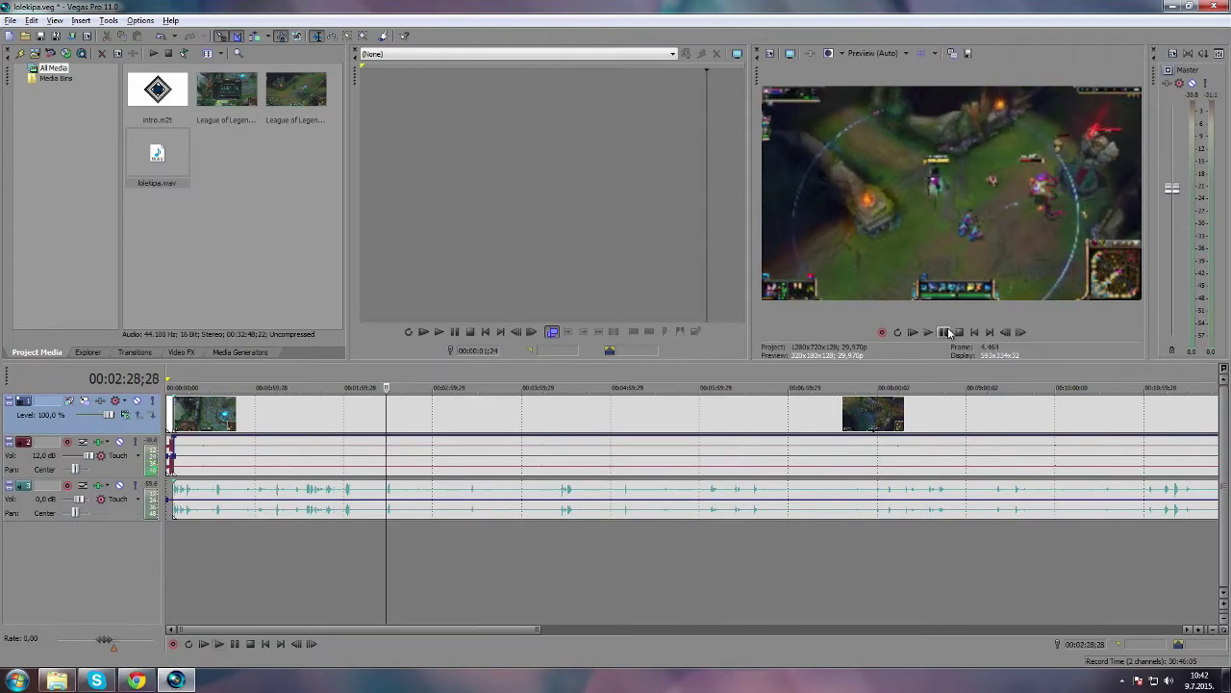
# Inspect the first gameplay clip at 00:02:54;21 and play a passage of it up to 00:01:37;06
pyautogui.scroll(-5, 1044, 404)
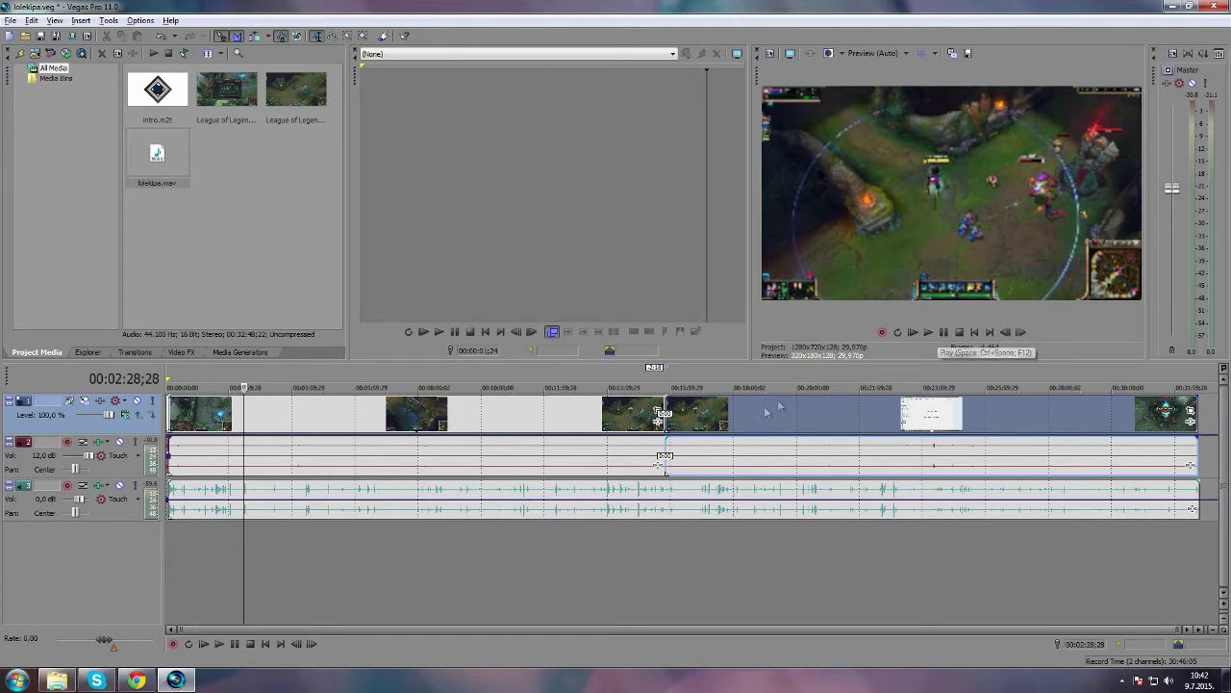
pyautogui.scroll(2, 478, 419)
pyautogui.click(365, 414)
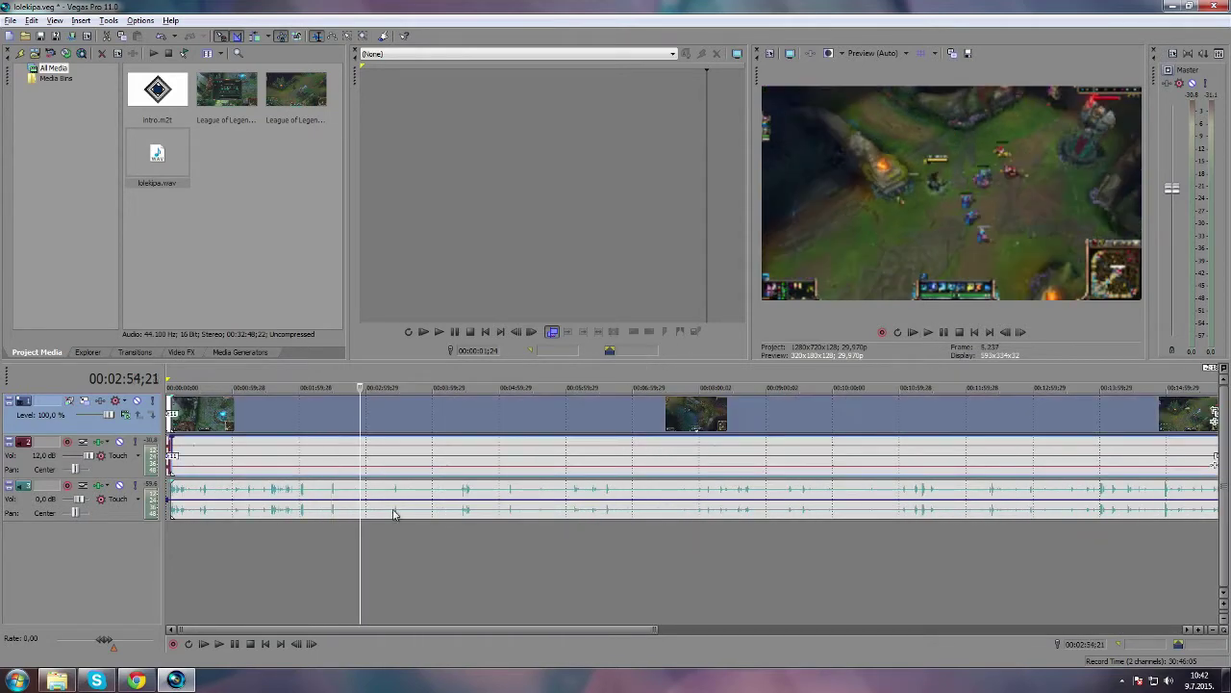
pyautogui.scroll(2, 342, 462)
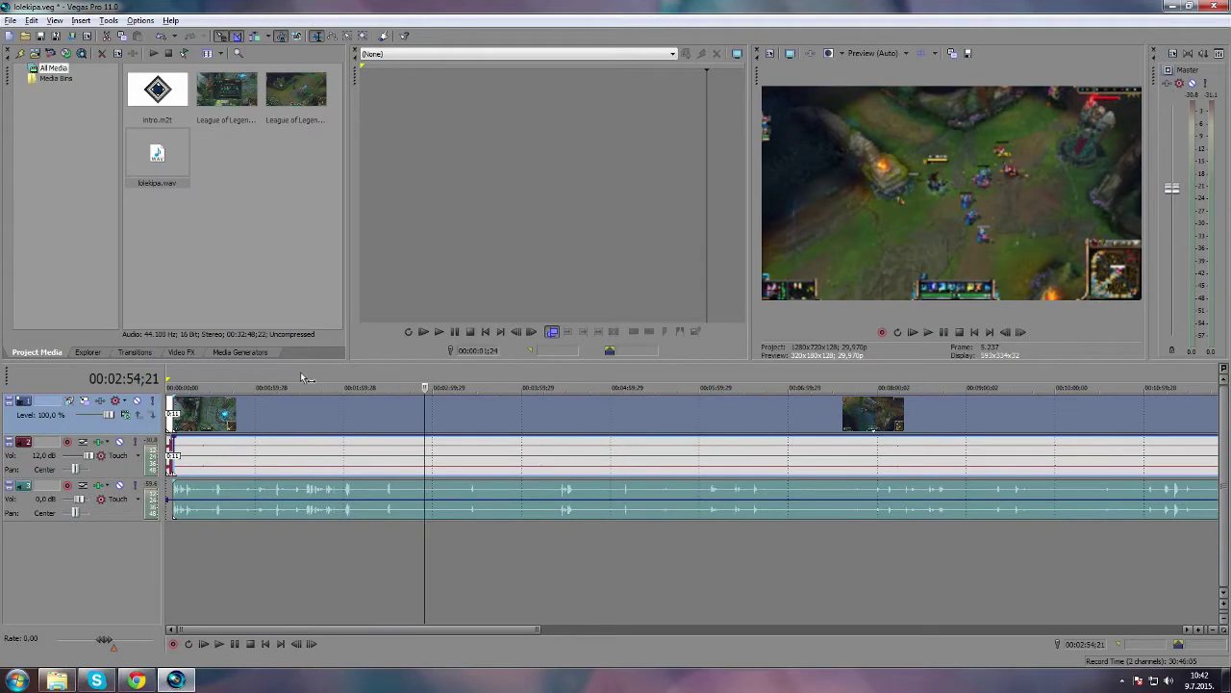
pyautogui.click(300, 385)
pyautogui.click(929, 331)
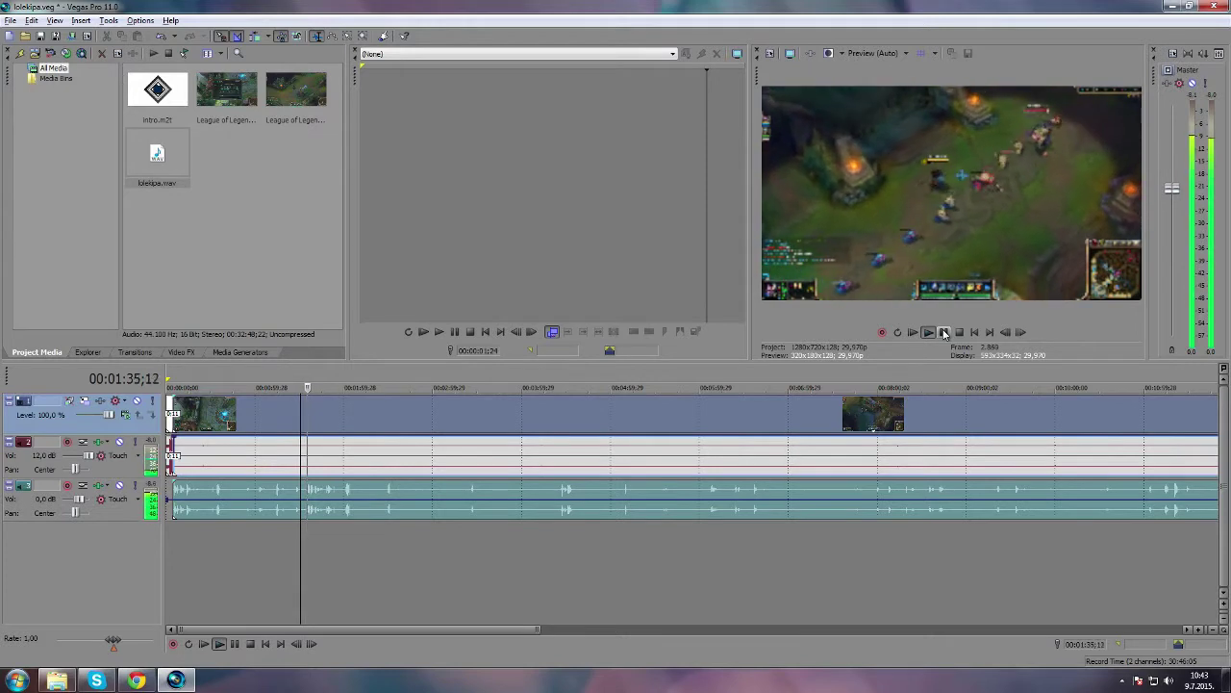
pyautogui.click(944, 332)
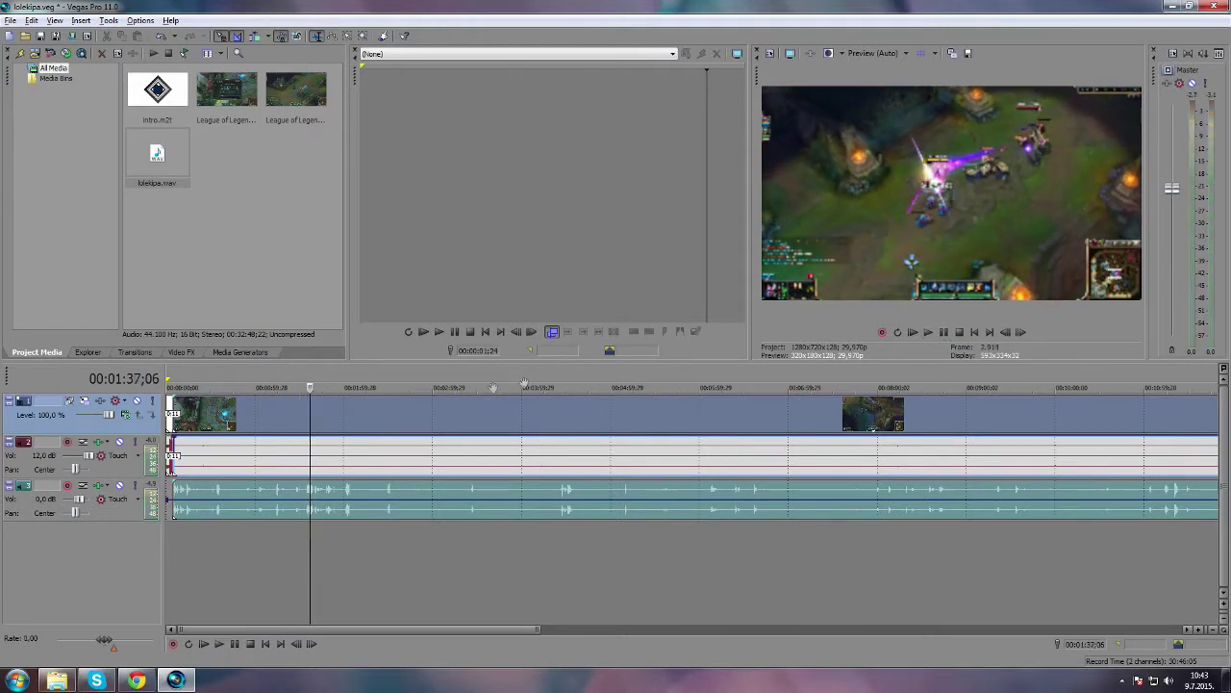
pyautogui.click(362, 384)
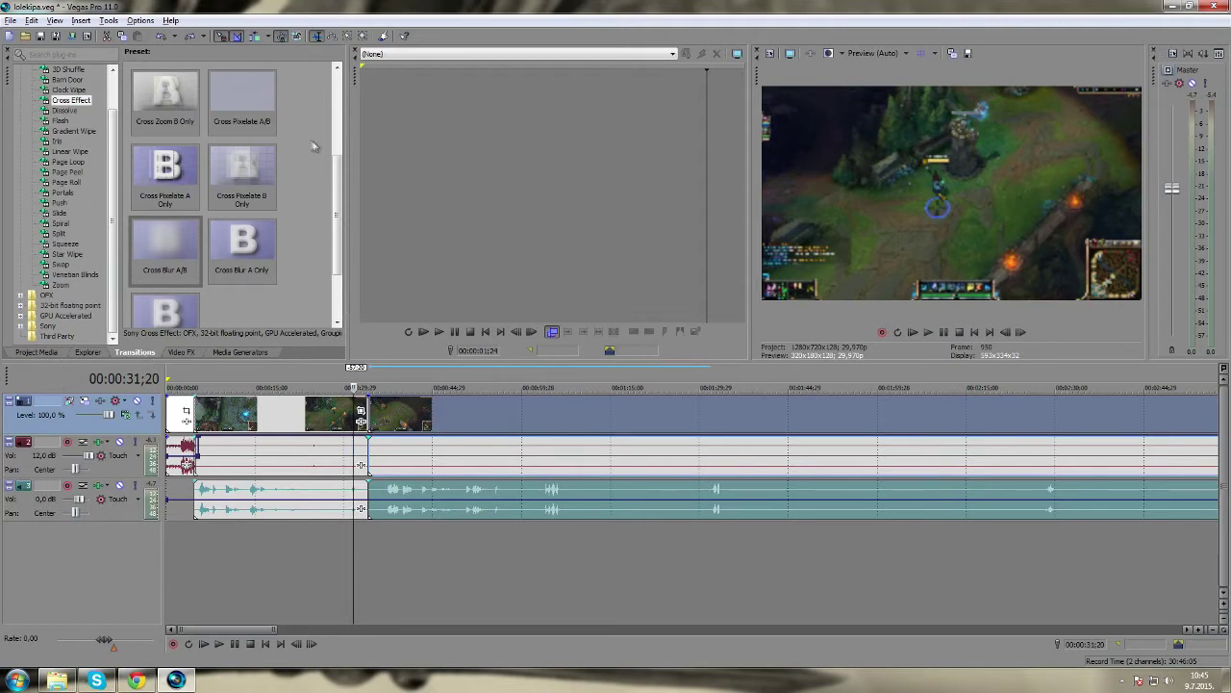
# Apply the Cross Blur A/B transition between the first two gameplay clips and play across it up to 00:00:38;29
pyautogui.moveTo(166, 245); pyautogui.dragTo(364, 415)
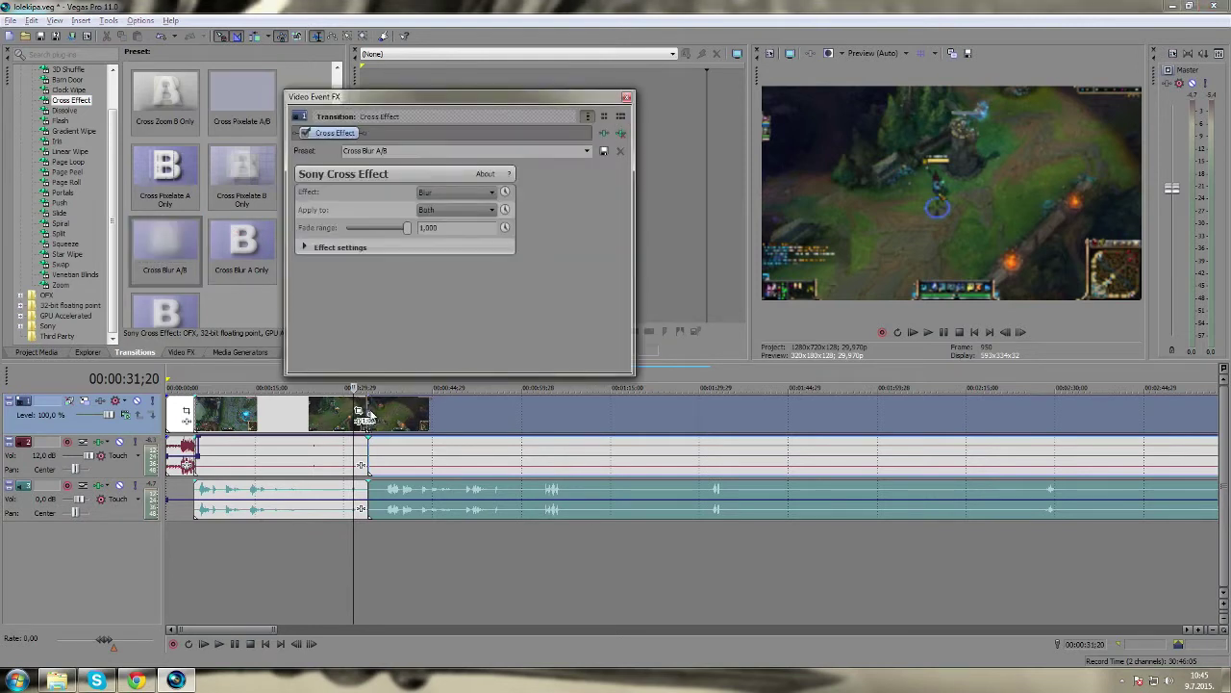
pyautogui.click(626, 99)
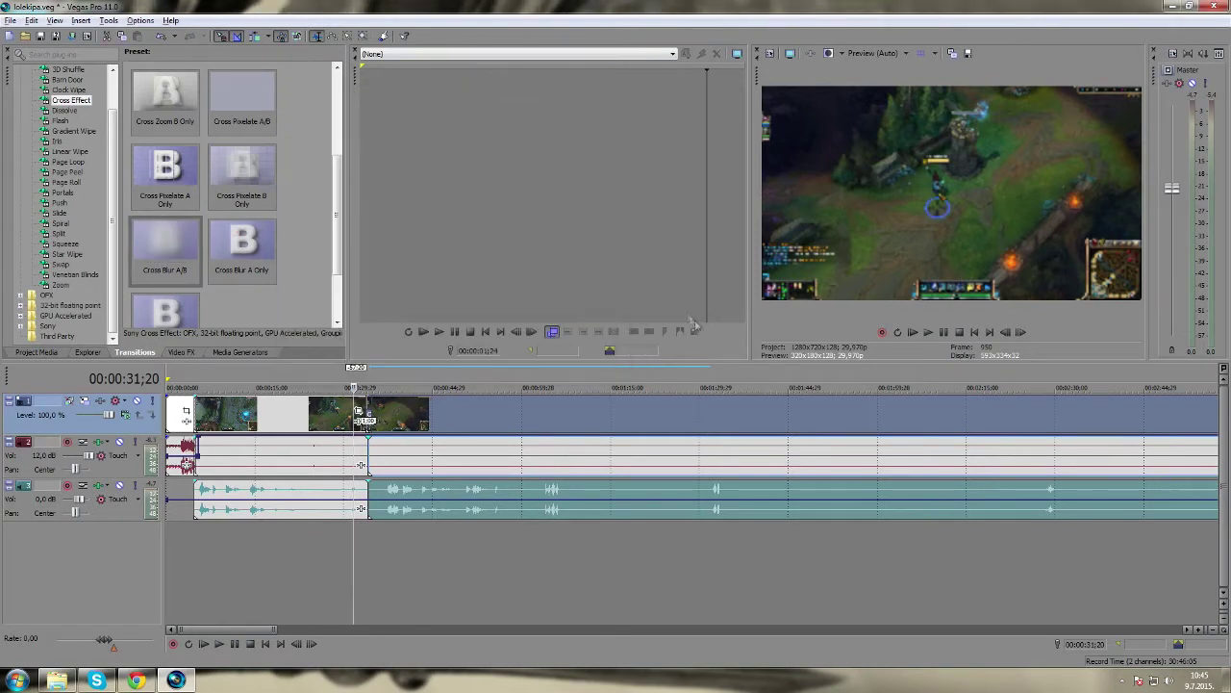
pyautogui.click(929, 332)
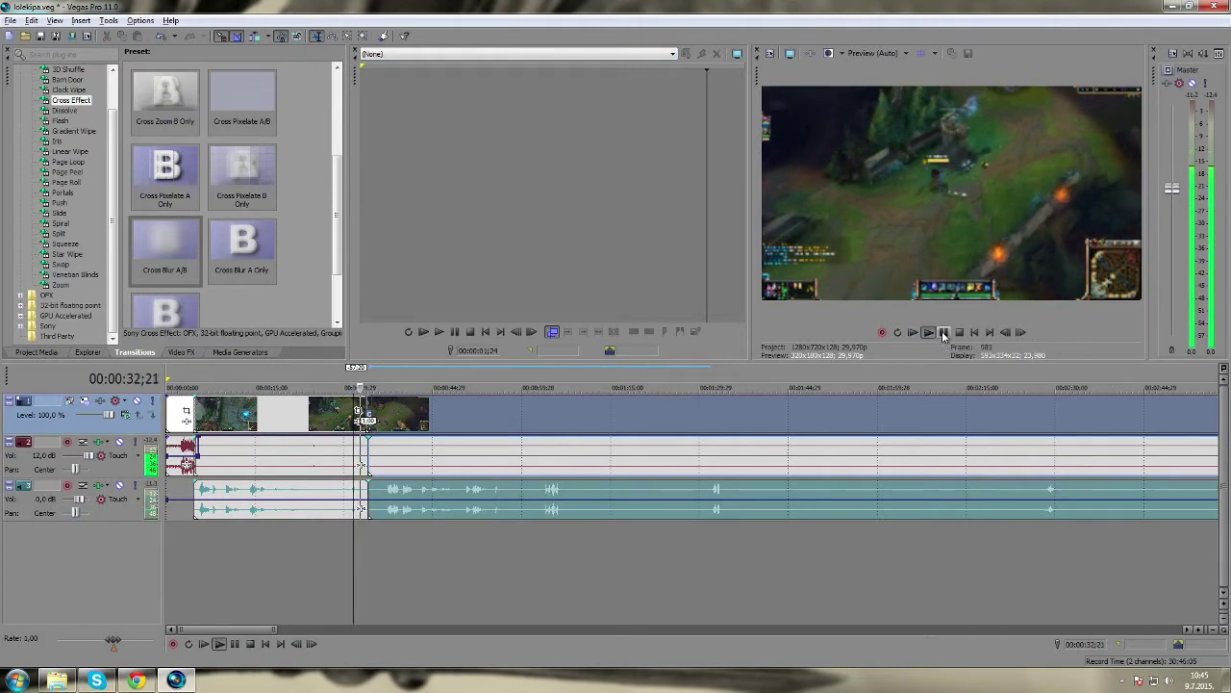
pyautogui.click(942, 331)
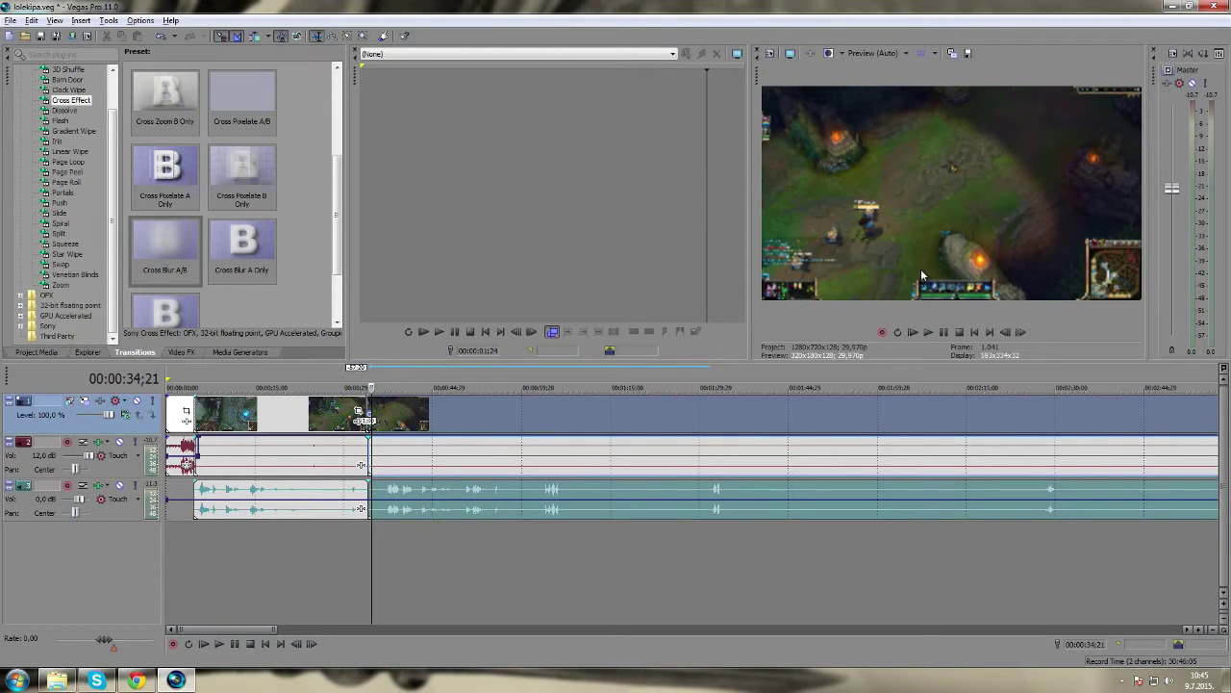
pyautogui.click(943, 332)
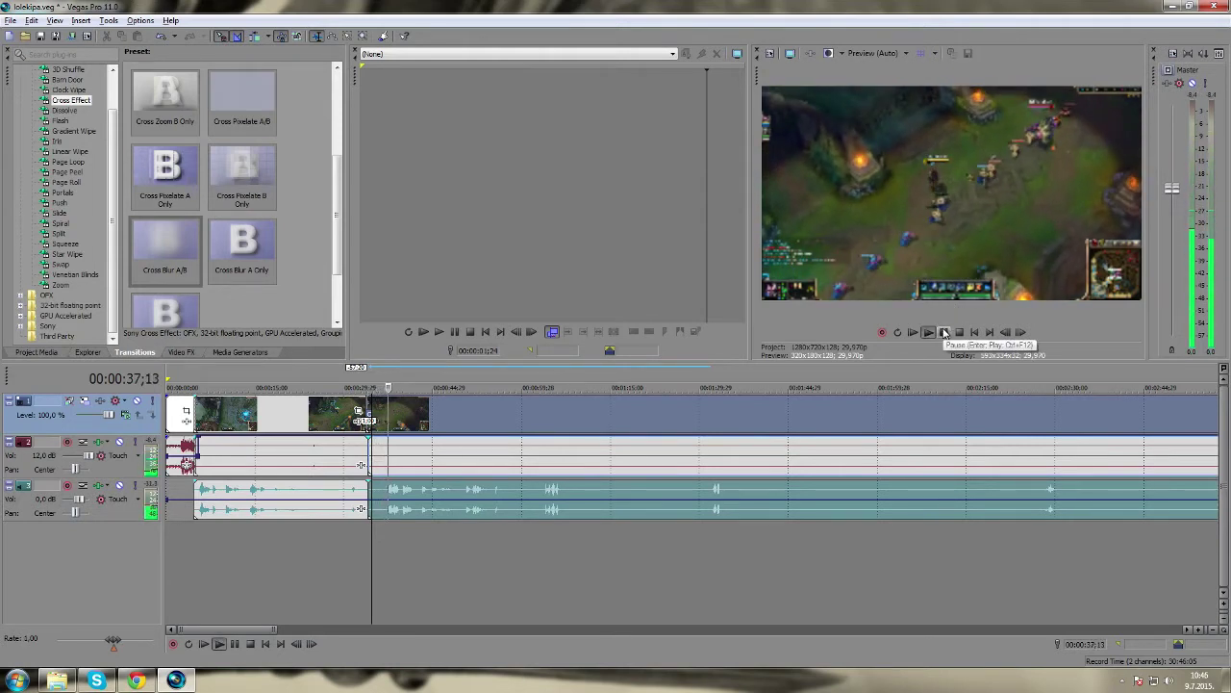
pyautogui.click(943, 332)
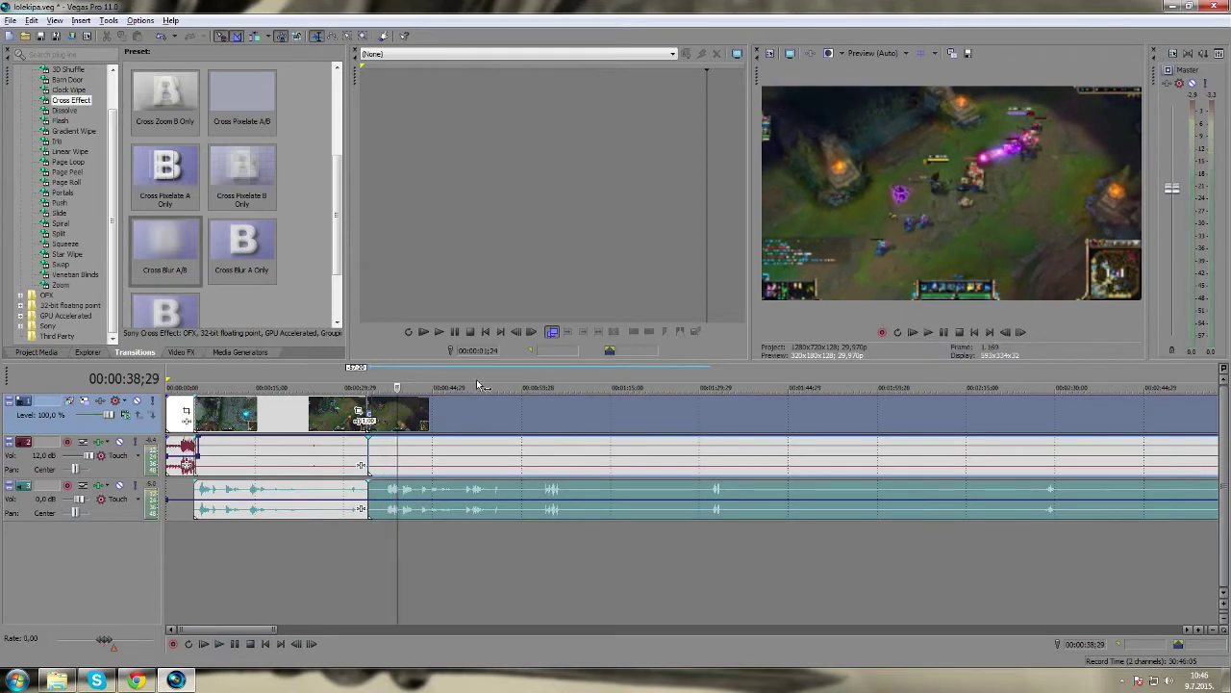
# Scrub between 00:00:55;09 and 00:00:47;13 and play from about 00:00:42 to find where the gameplay switches to the Skype call
pyautogui.click(445, 374)
pyautogui.click(493, 374)
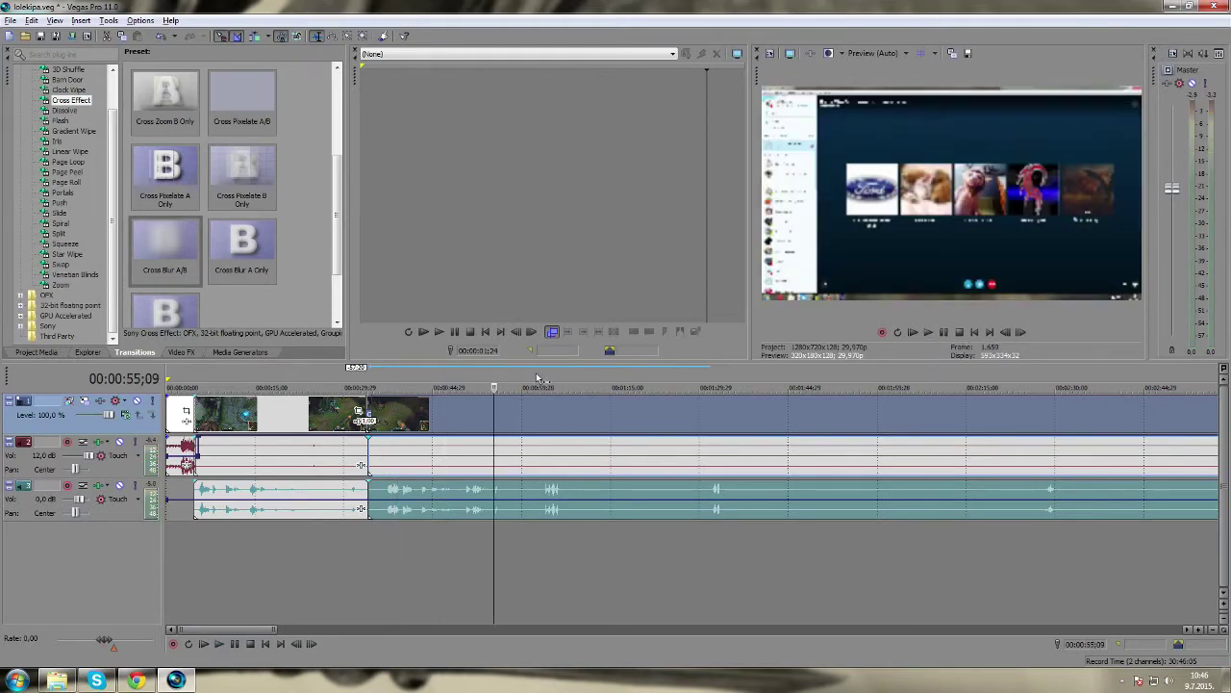
pyautogui.click(462, 371)
pyautogui.click(447, 374)
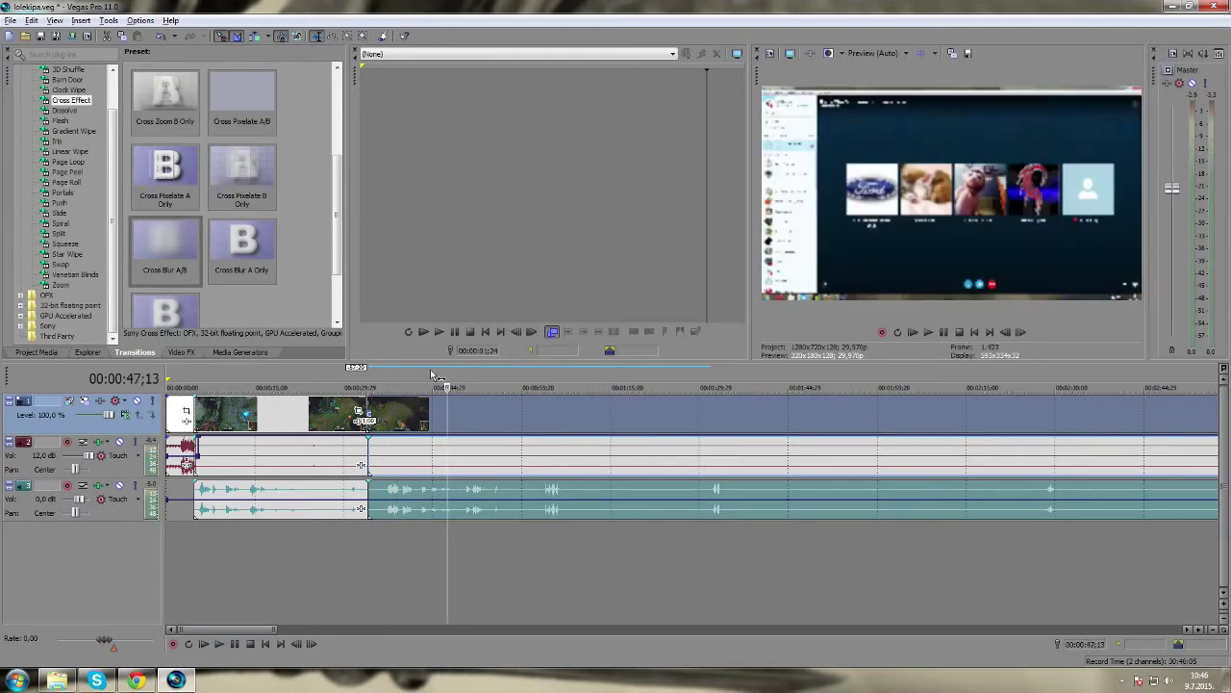
pyautogui.moveTo(430, 375); pyautogui.dragTo(418, 374)
pyautogui.click(944, 333)
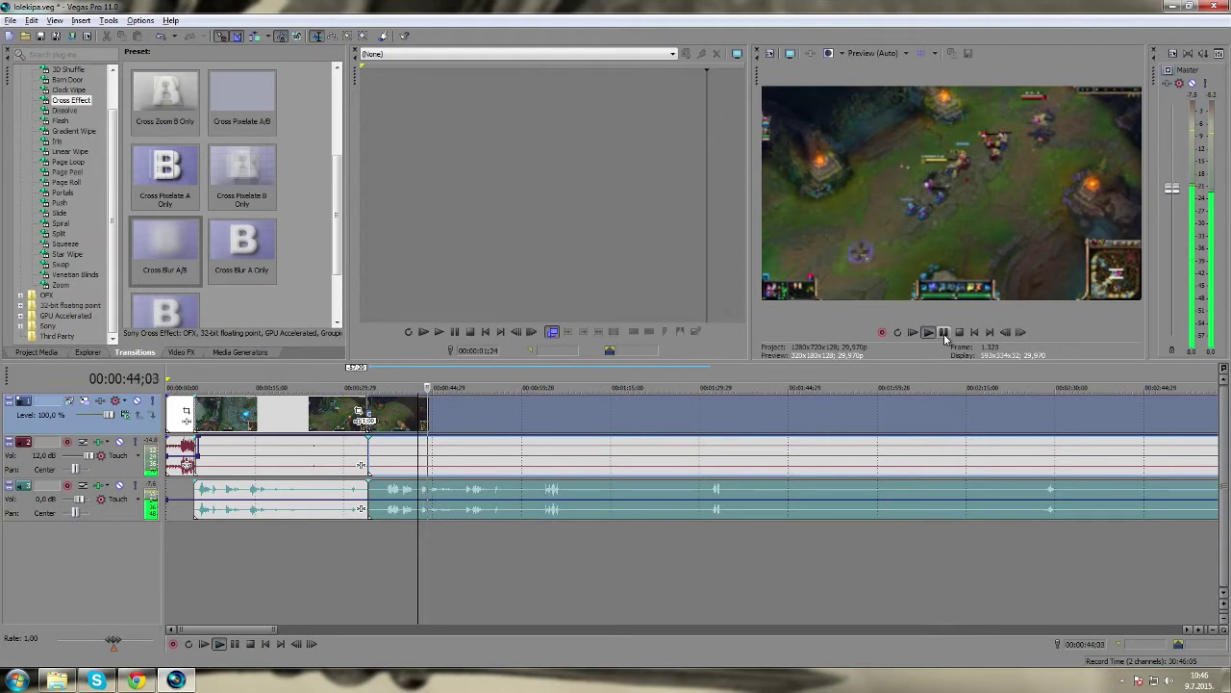
pyautogui.press('Return')
# Check the start and end of the unwanted section at 00:00:42;10 and 00:00:55;13, returning the playhead to 00:00:42;11
pyautogui.moveTo(433, 383); pyautogui.dragTo(421, 380)
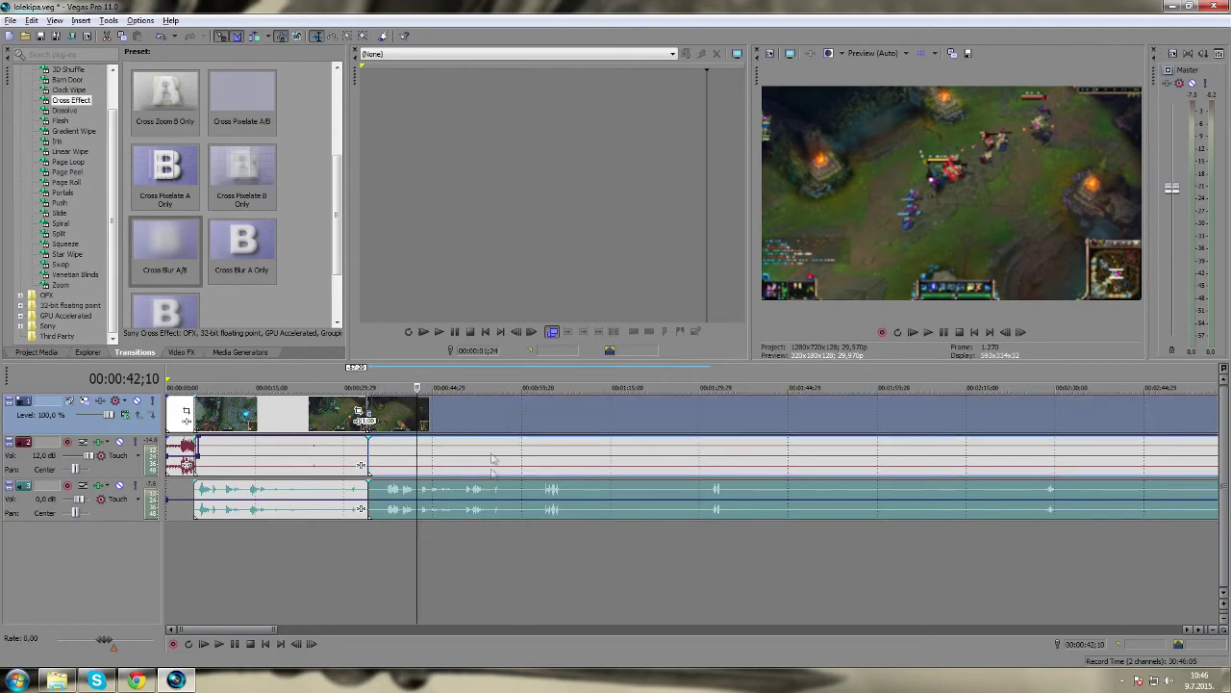
pyautogui.click(494, 510)
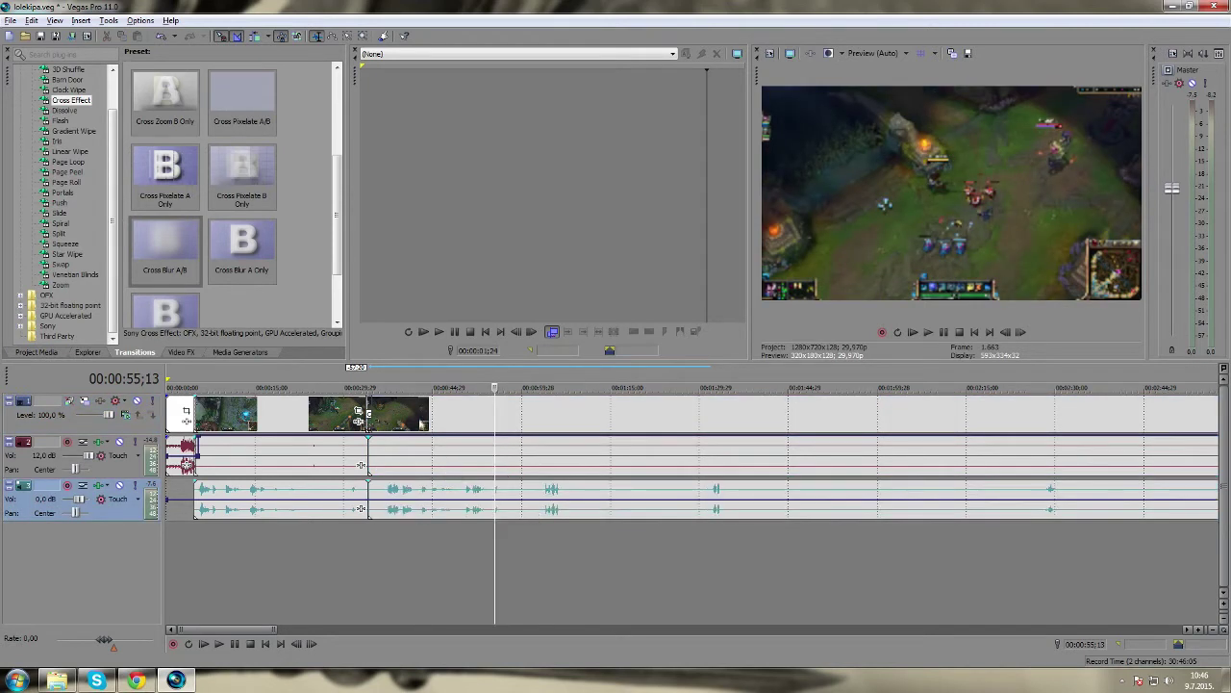
pyautogui.click(420, 386)
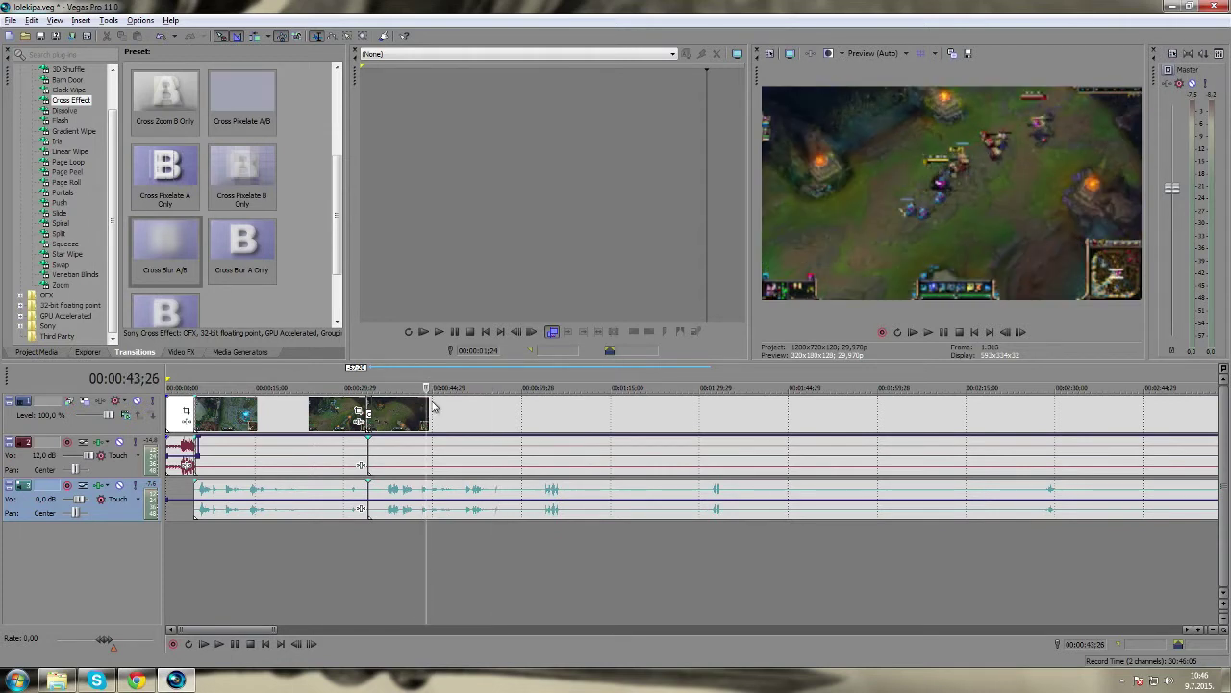
pyautogui.press('j')
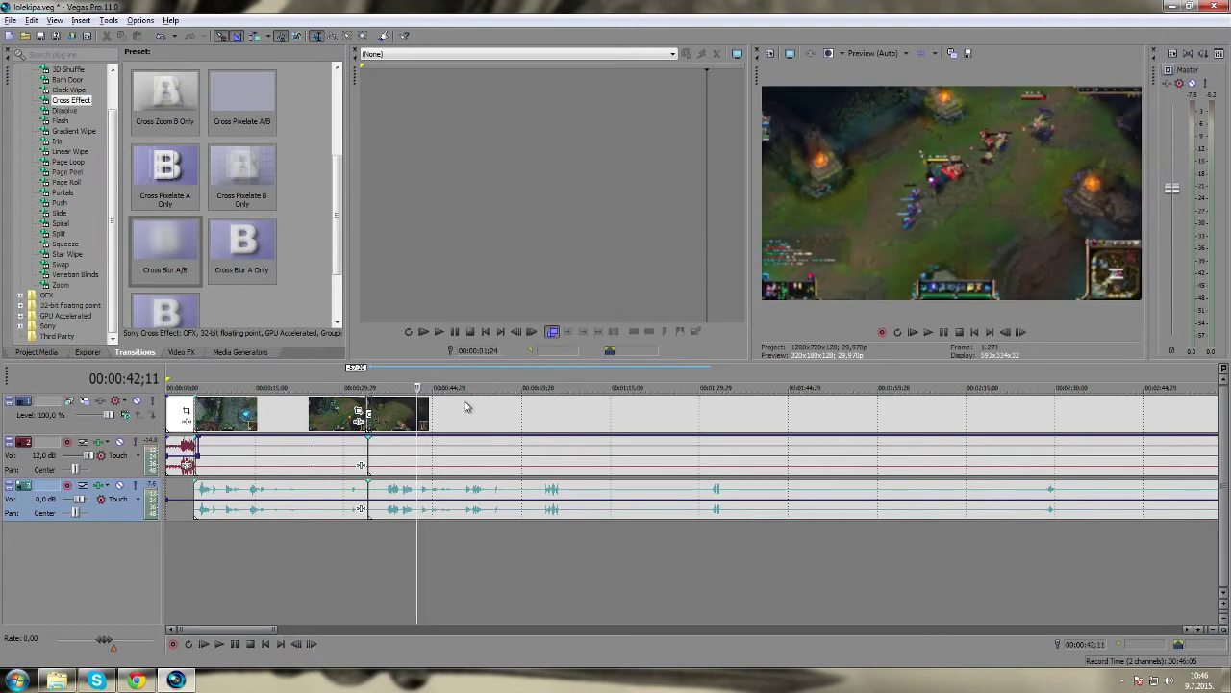
# Split the second gameplay clip and its two audio tracks at 00:00:42;04, where the unwanted section begins
pyautogui.click(464, 403)
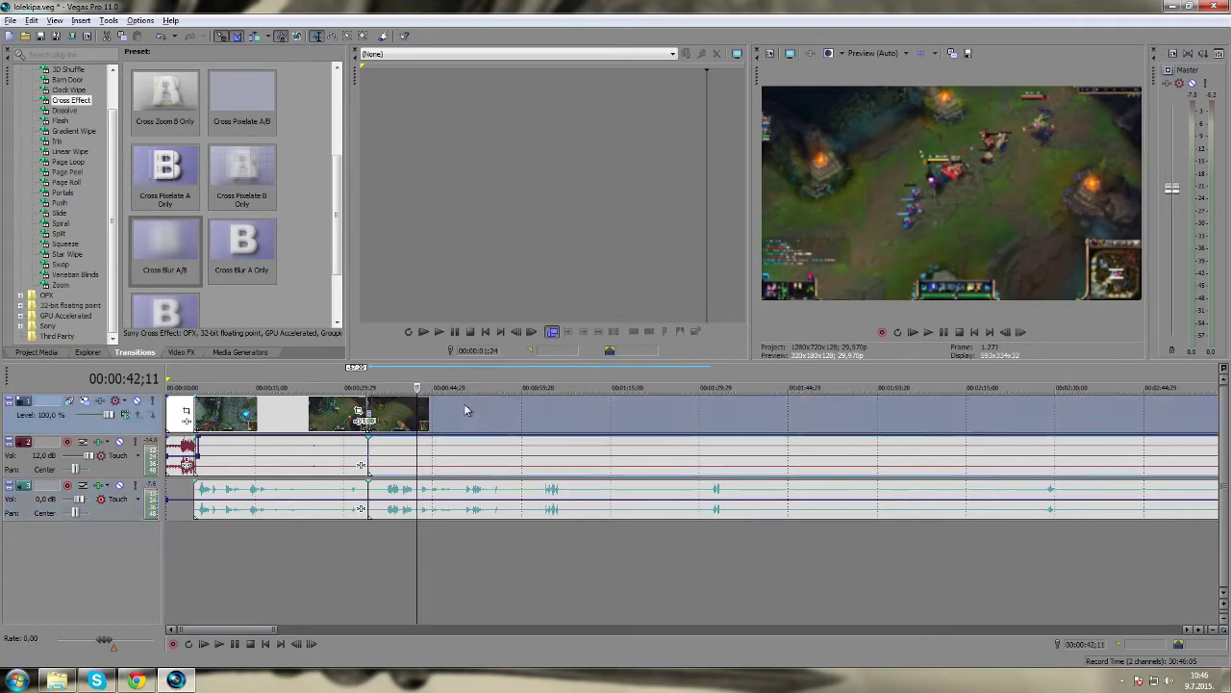
pyautogui.click(417, 386)
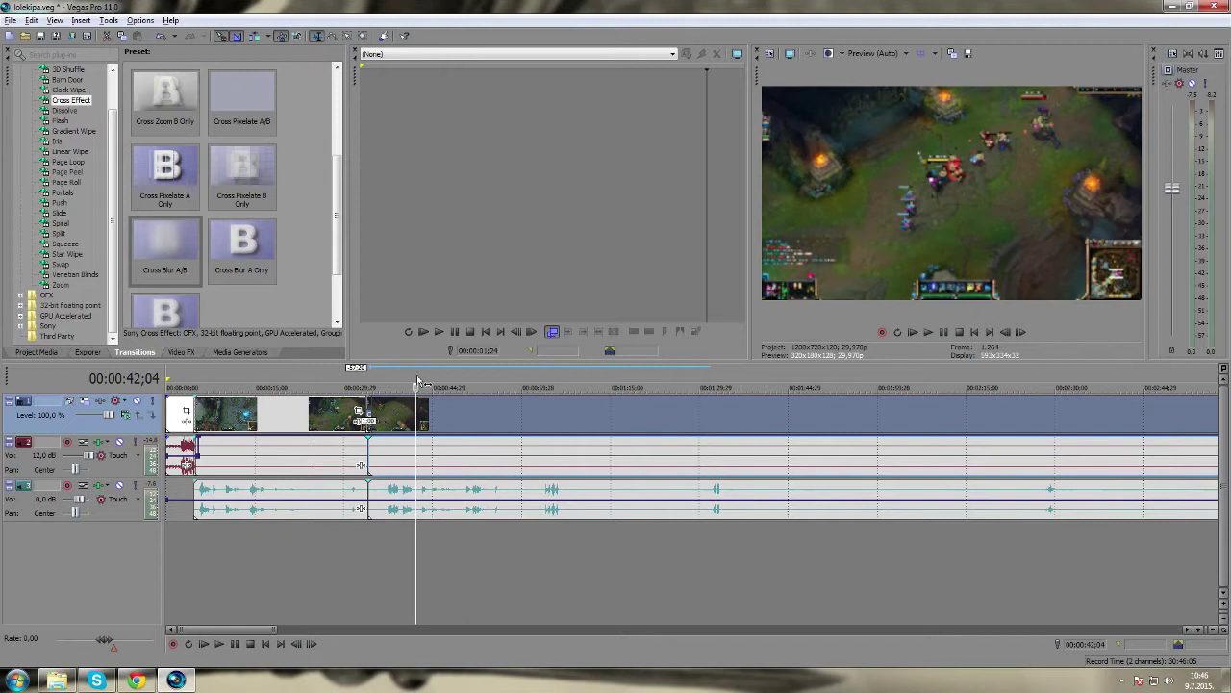
pyautogui.click(467, 510)
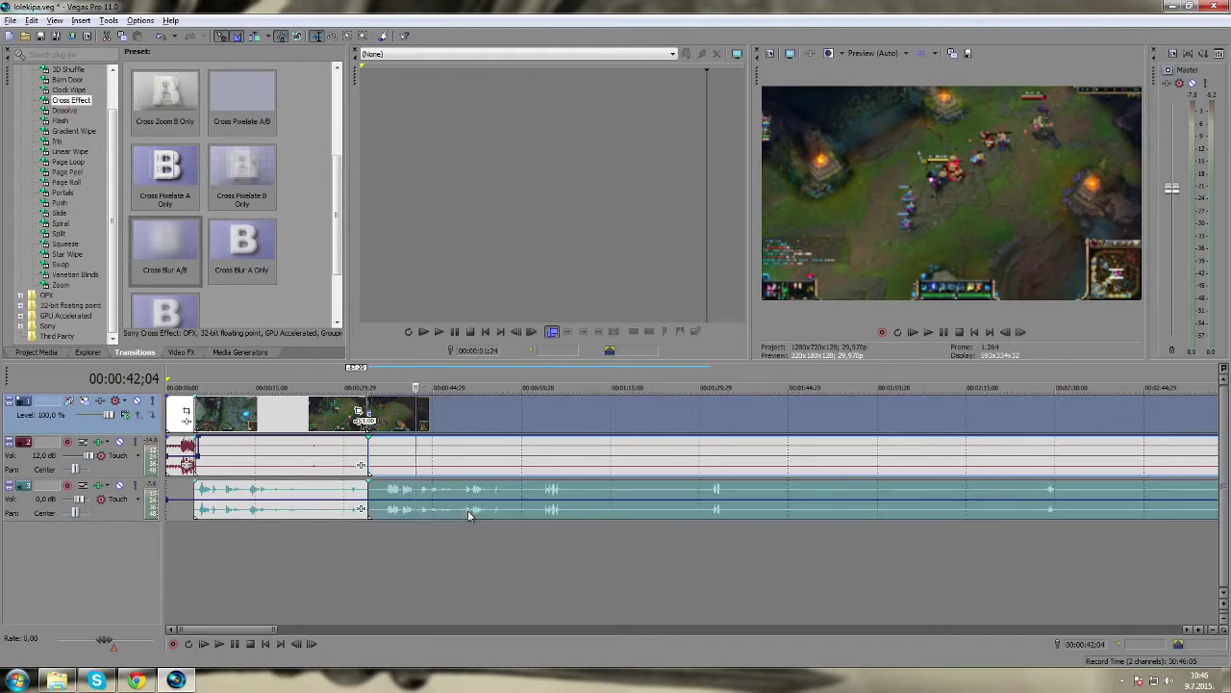
pyautogui.press('s')
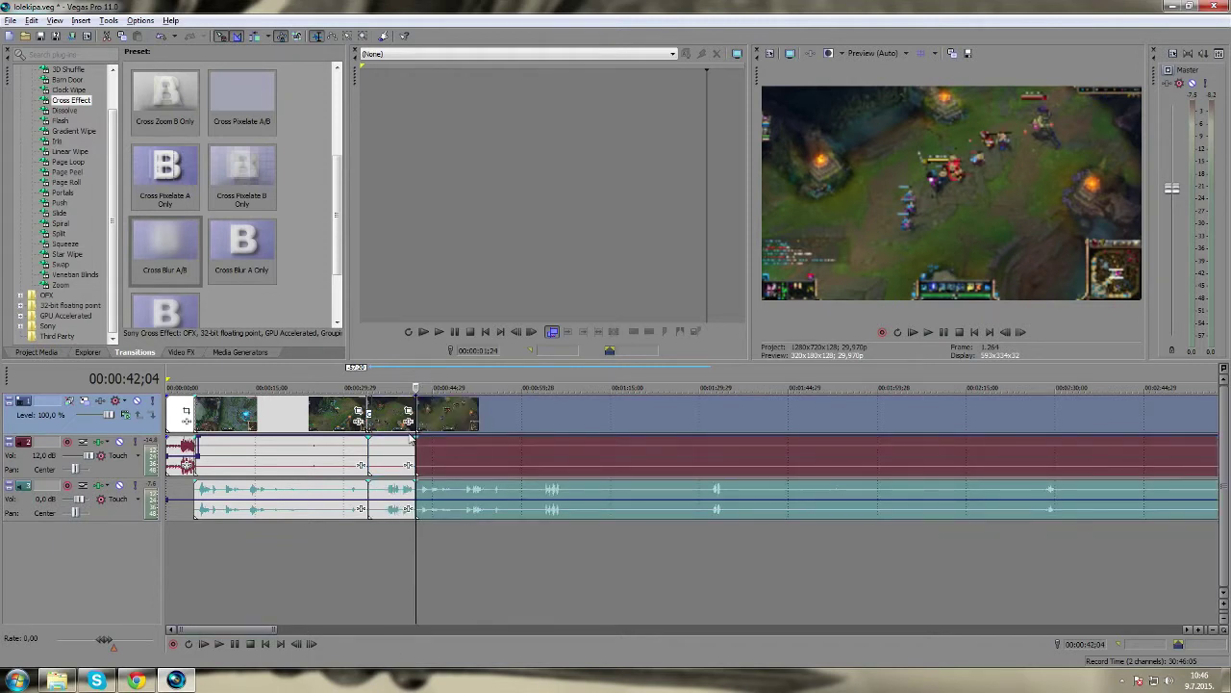
# Play from 00:00:44;12 and scrub around 00:00:49;24 to find where the gameplay resumes after the Skype call
pyautogui.click(392, 415)
pyautogui.click(431, 416)
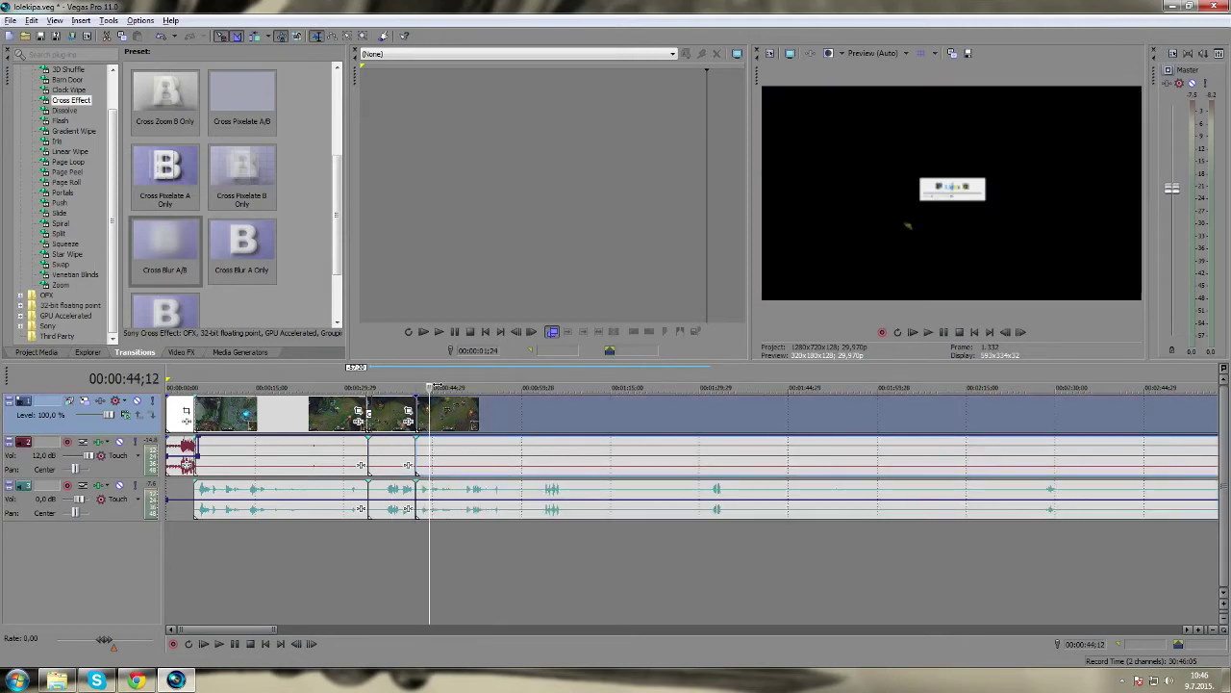
pyautogui.press('space')
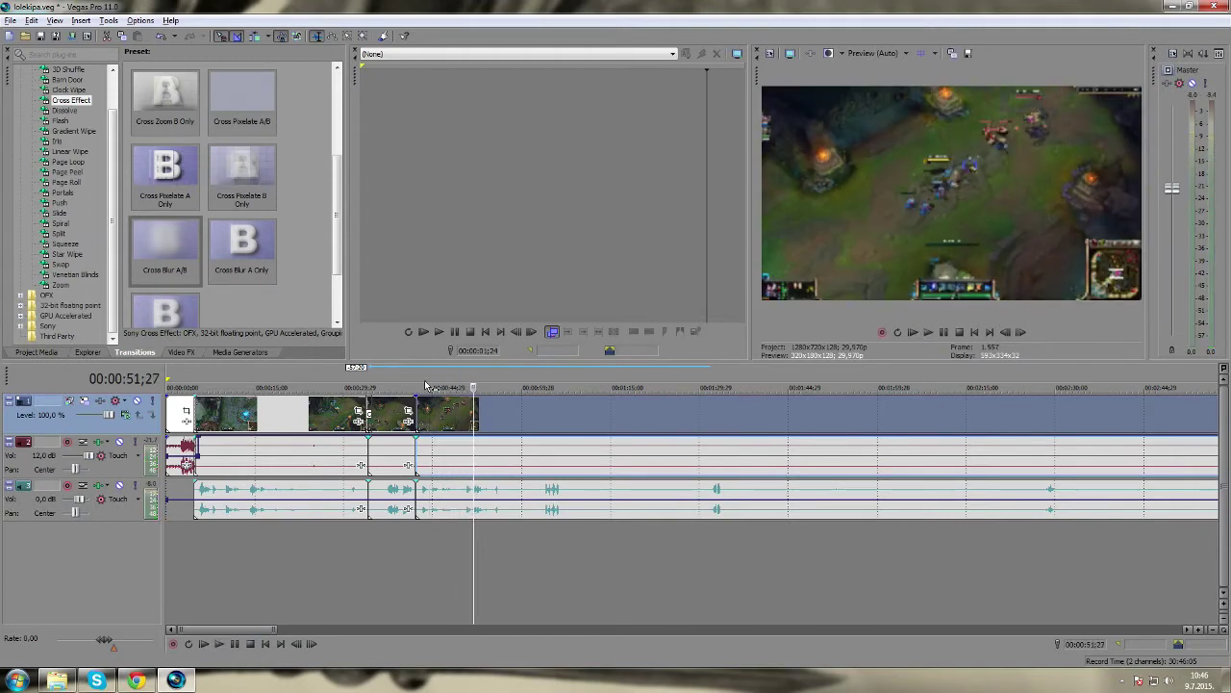
pyautogui.click(459, 385)
pyautogui.scroll(5, 651, 385)
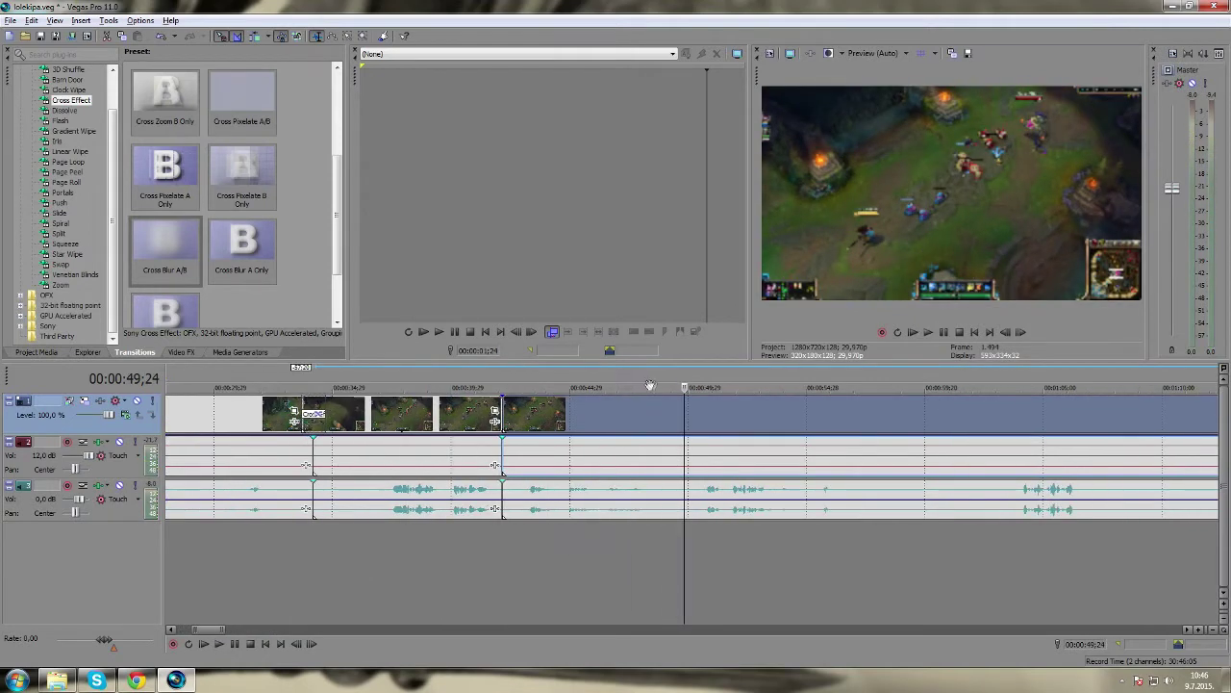
# Split the gameplay video and both audio tracks at 00:00:50;12 and delete the unwanted section between 00:00:42;04 and that point
pyautogui.hotkey('ctrl', 'r')
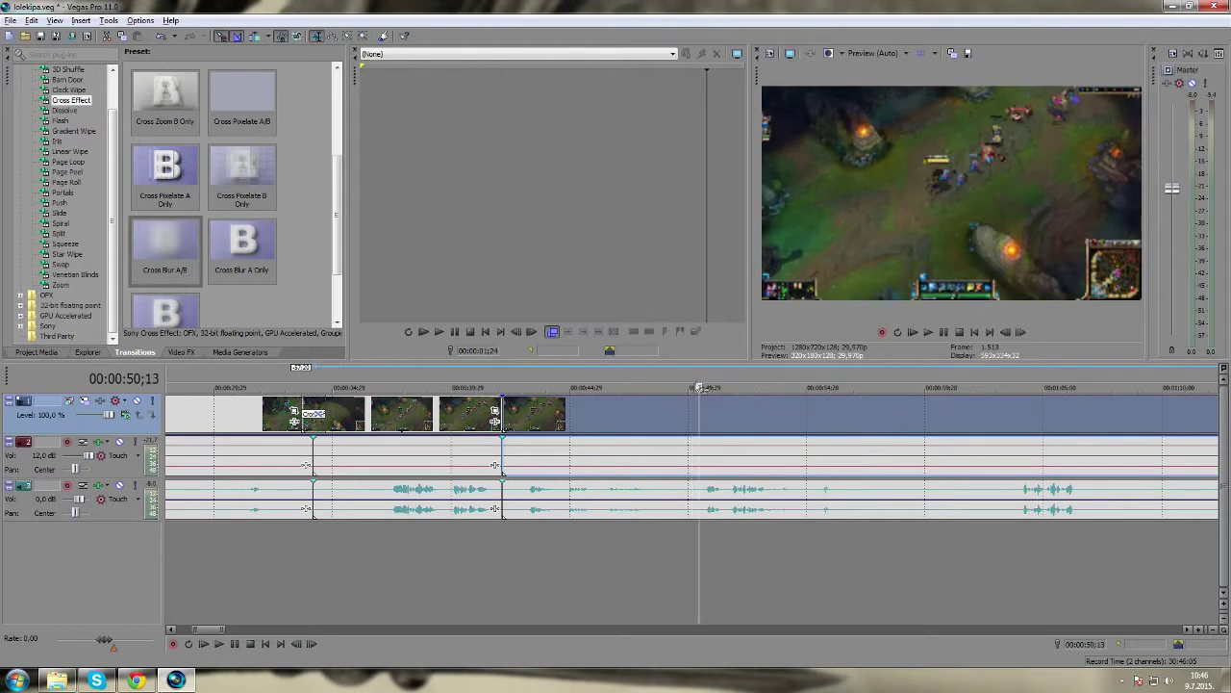
pyautogui.click(639, 415)
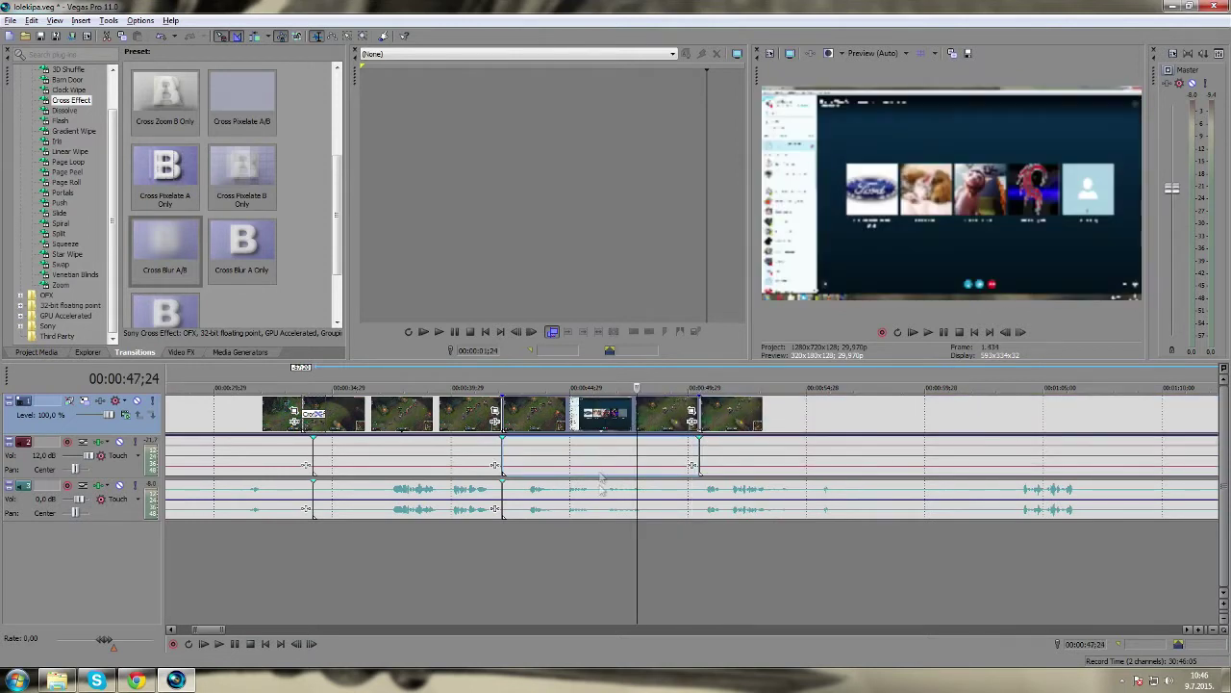
pyautogui.click(599, 515)
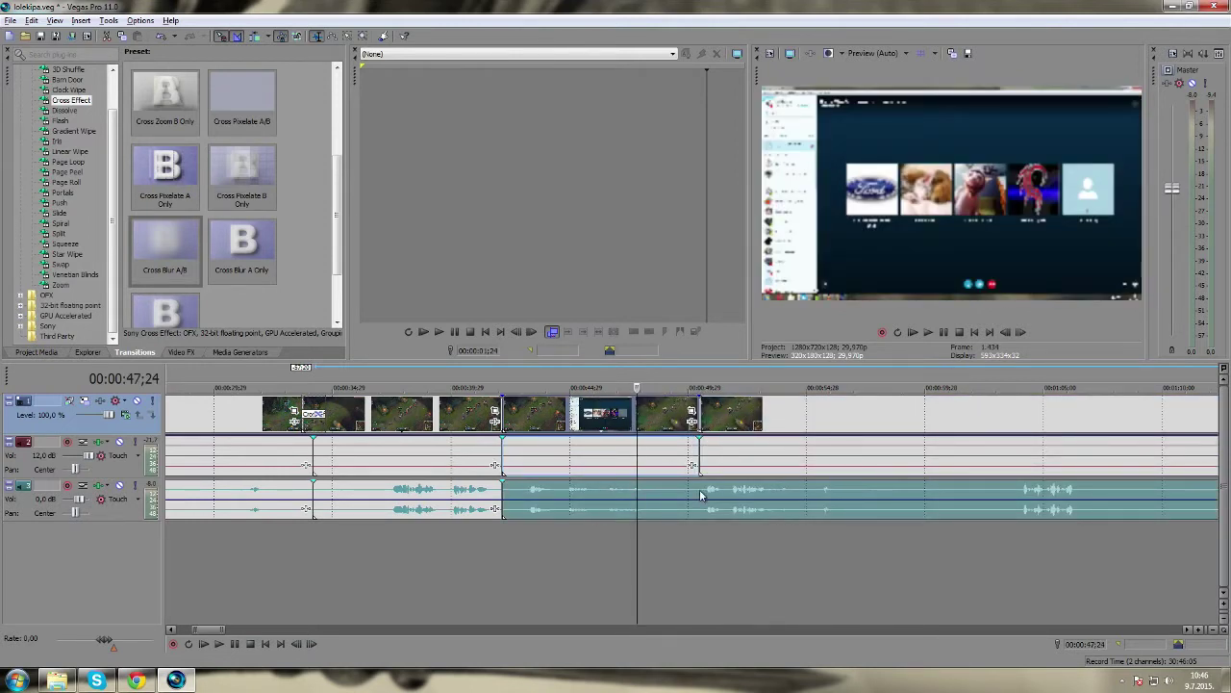
pyautogui.press('Delete')
pyautogui.click(701, 376)
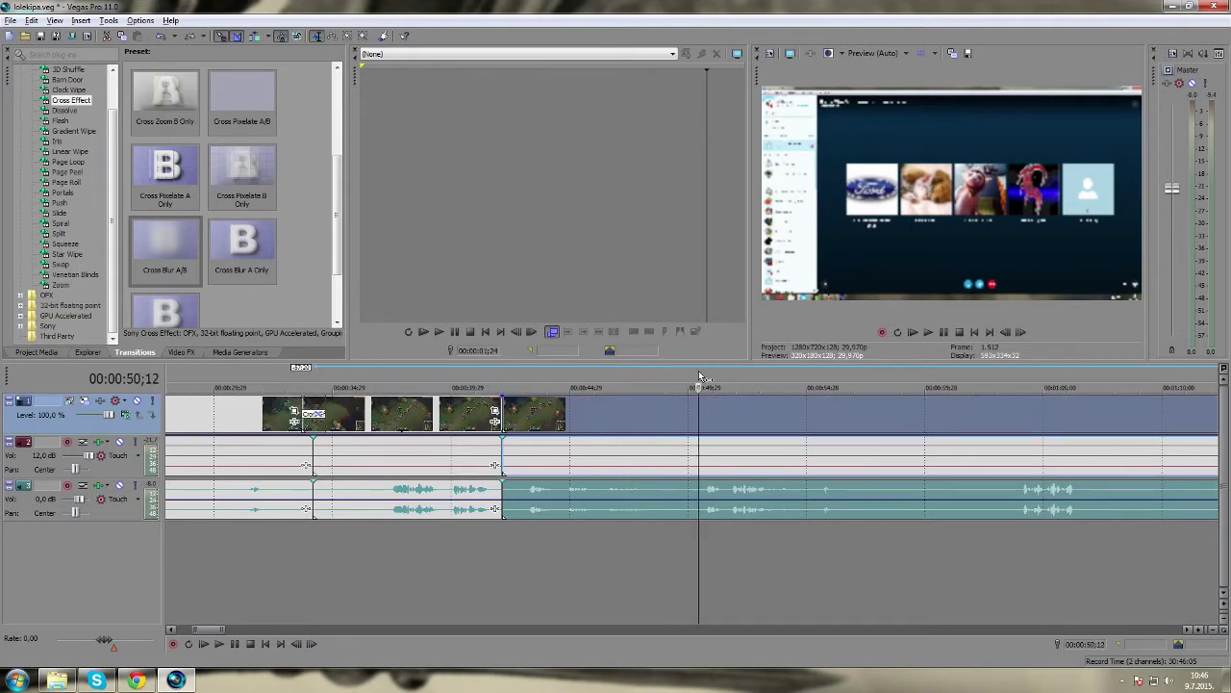
pyautogui.hotkey('ctrl', 'z')
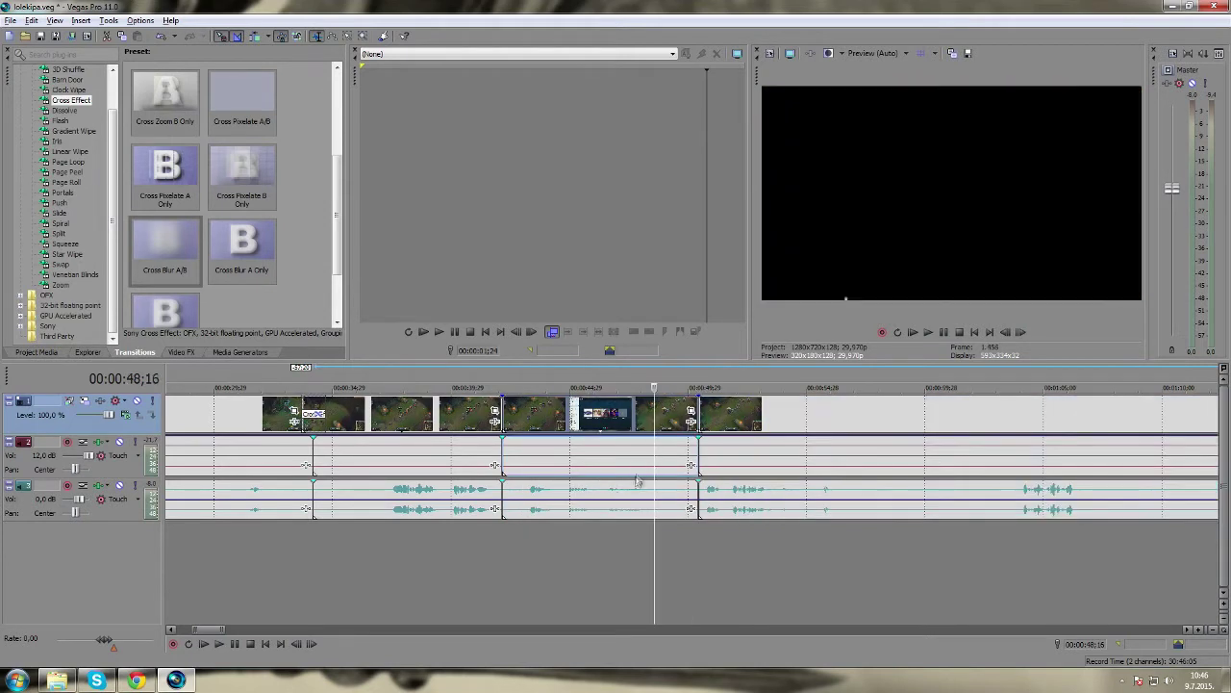
pyautogui.click(598, 505)
pyautogui.press('Delete')
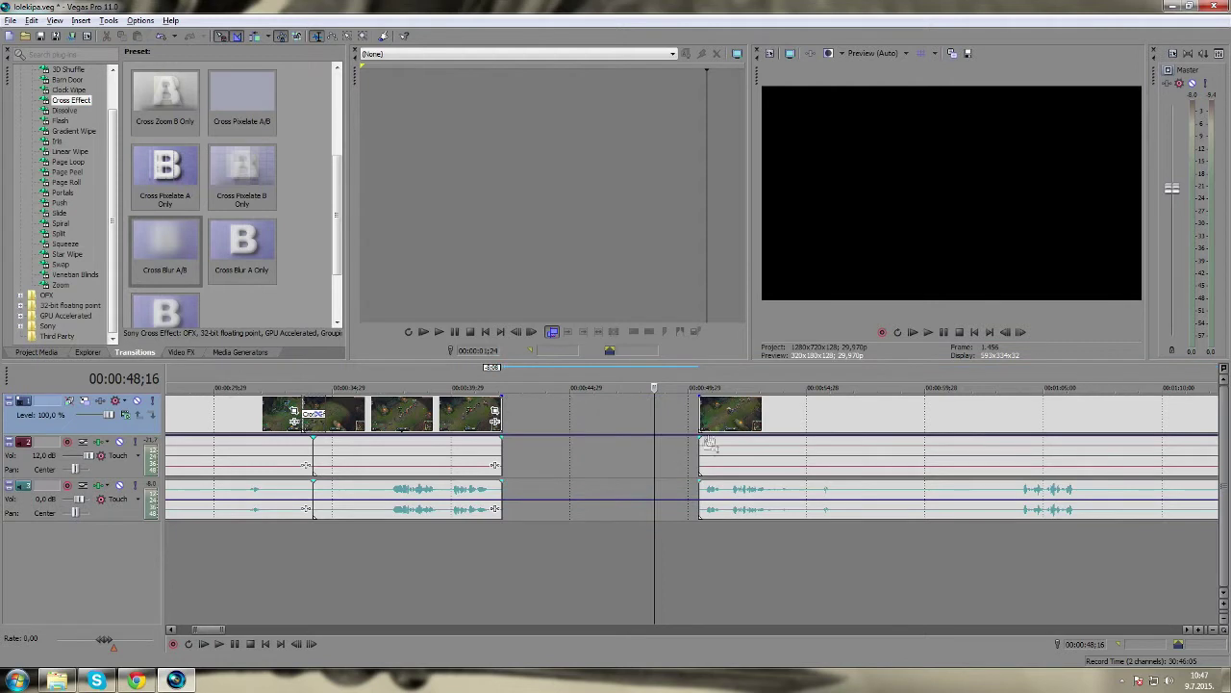
# Move the remaining gameplay clip together with its audio back against the preceding clip to close the gap
pyautogui.click(725, 419)
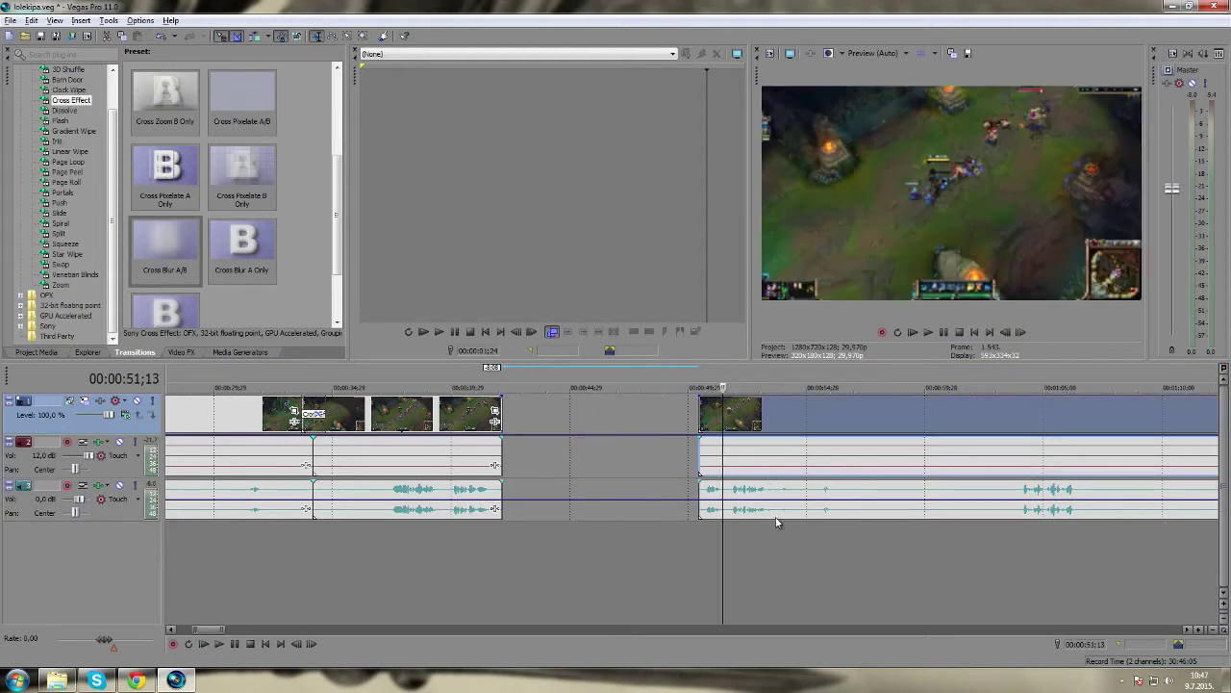
pyautogui.keyDown('ctrl'); pyautogui.click(774, 520); pyautogui.keyUp('ctrl')
pyautogui.moveTo(788, 410); pyautogui.dragTo(584, 419)
# Apply the Cross Blur A/B transition at the closed cut and play across it up to 00:00:42;21
pyautogui.moveTo(154, 252); pyautogui.dragTo(501, 427)
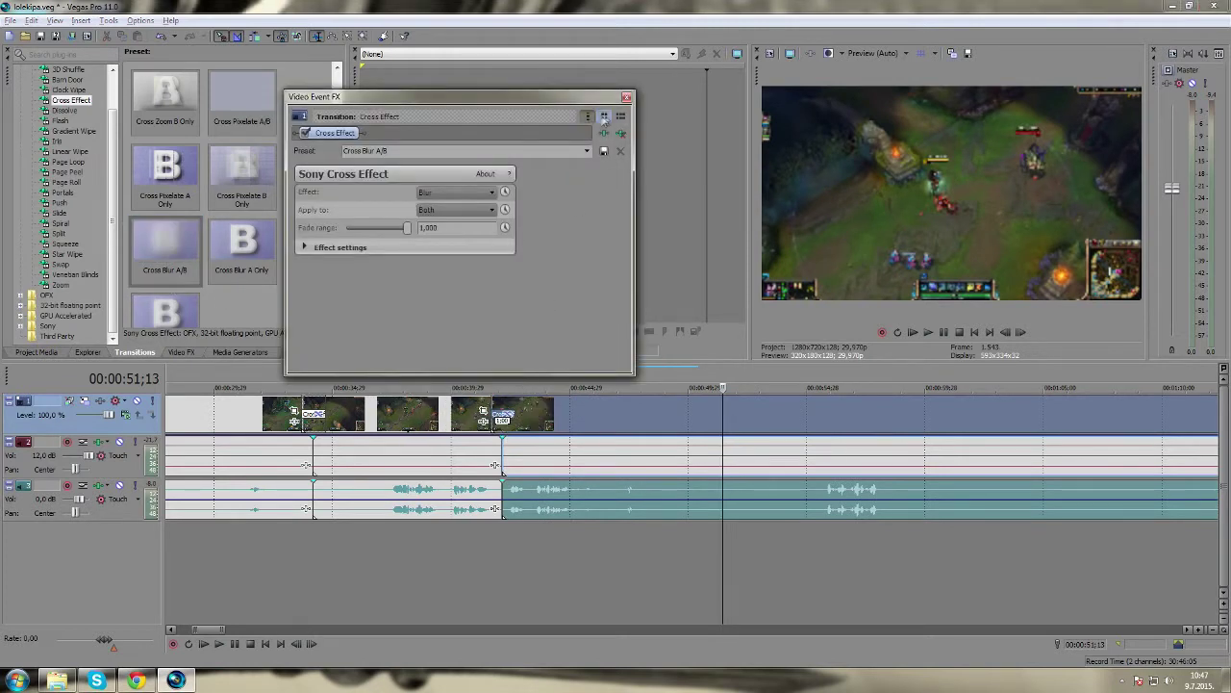
pyautogui.click(627, 97)
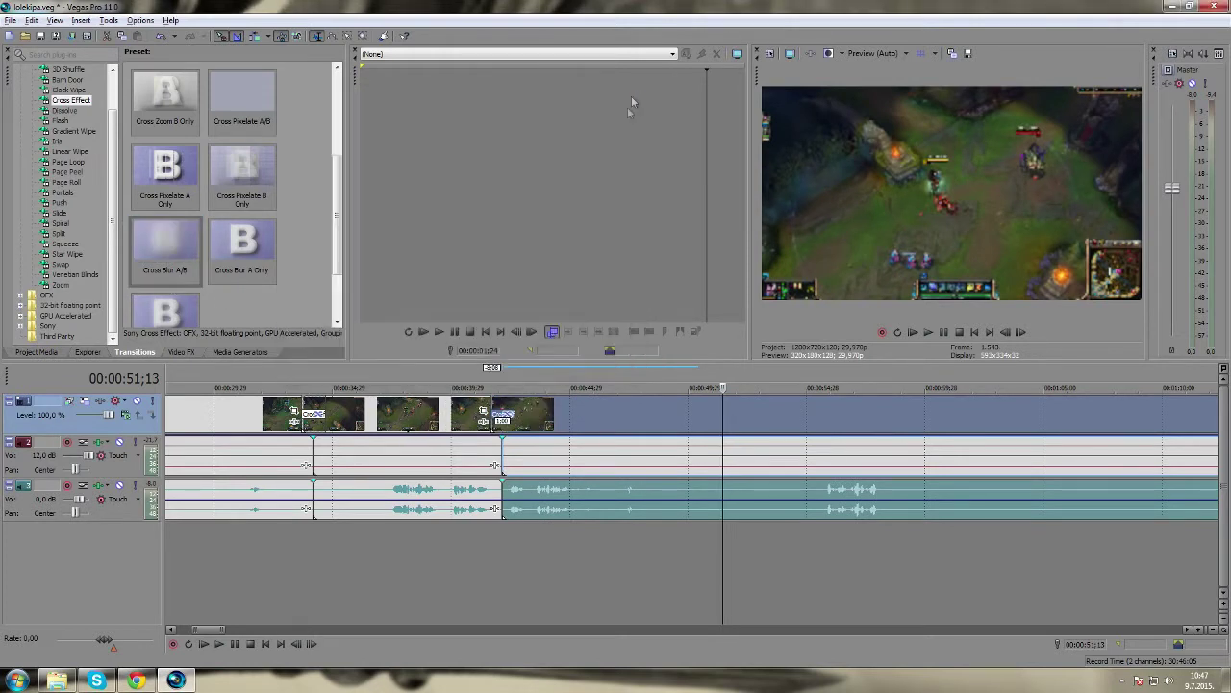
pyautogui.click(472, 379)
pyautogui.click(929, 332)
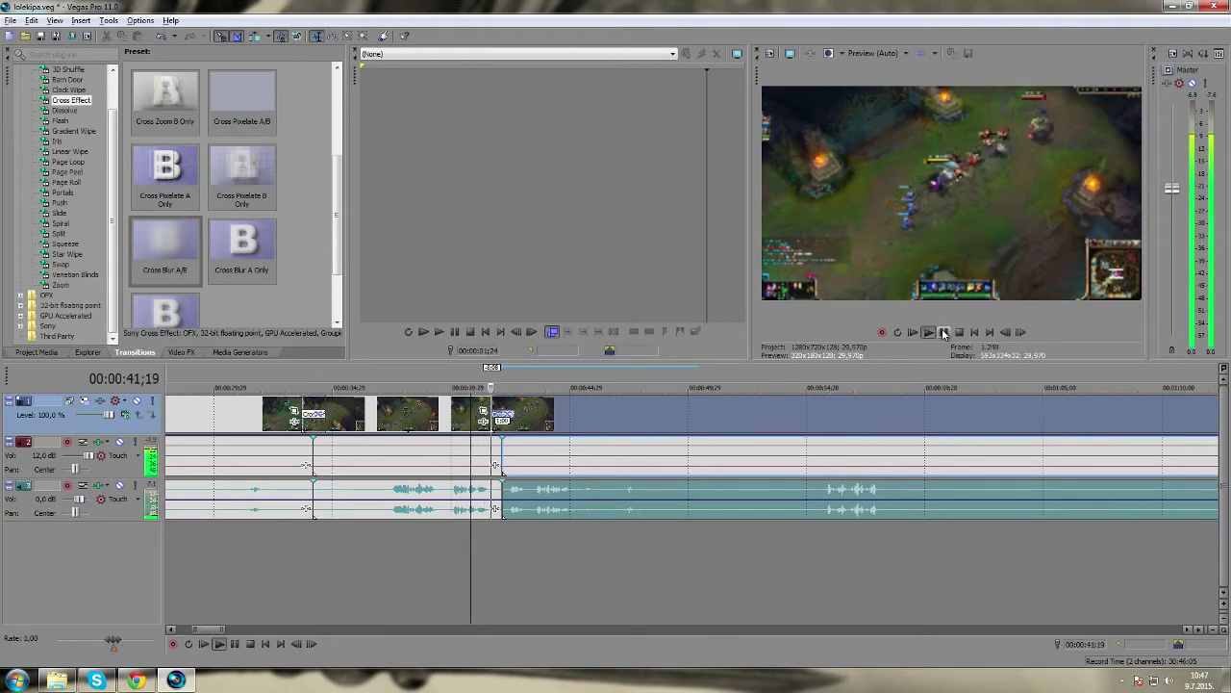
pyautogui.click(943, 332)
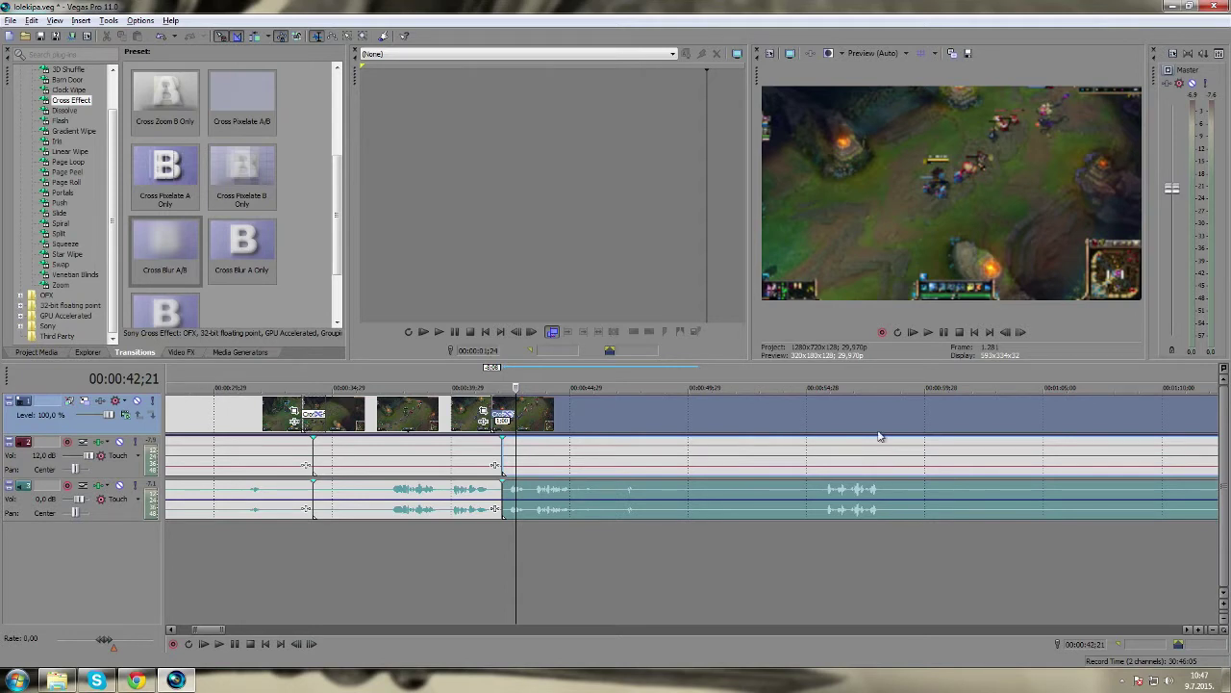
# Inspect the gameplay after the new transition at 00:01:07;01 and further along the timeline
pyautogui.scroll(-3, 877, 436)
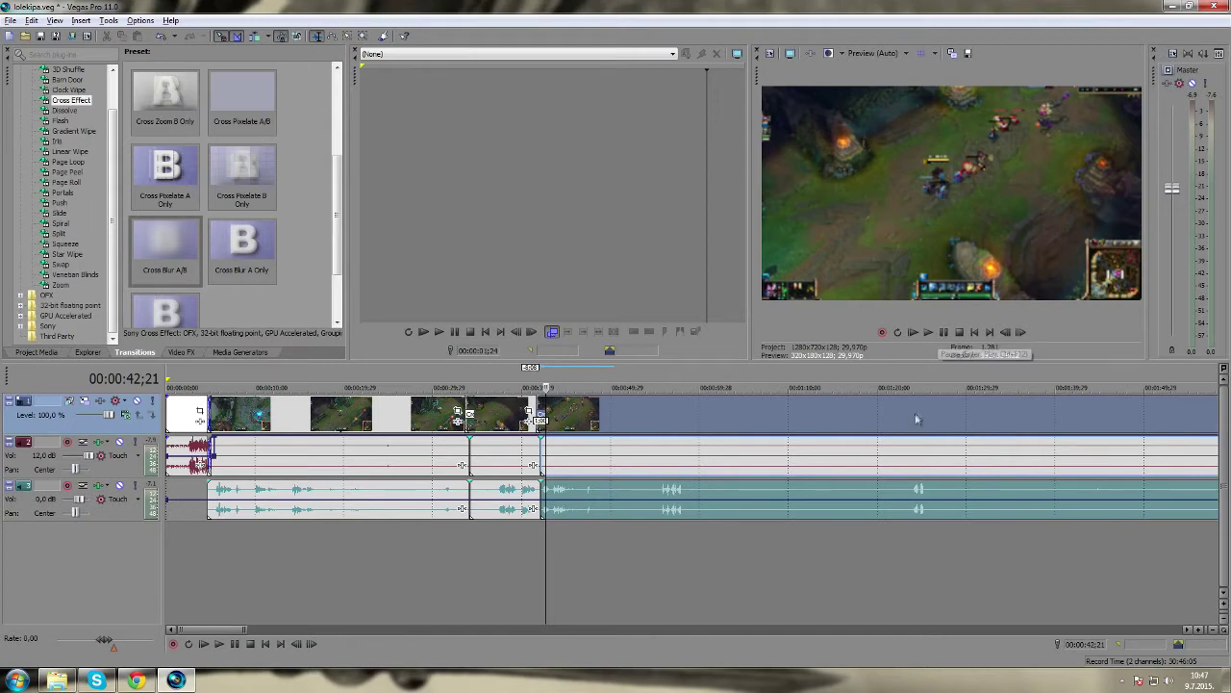
pyautogui.scroll(-3, 847, 486)
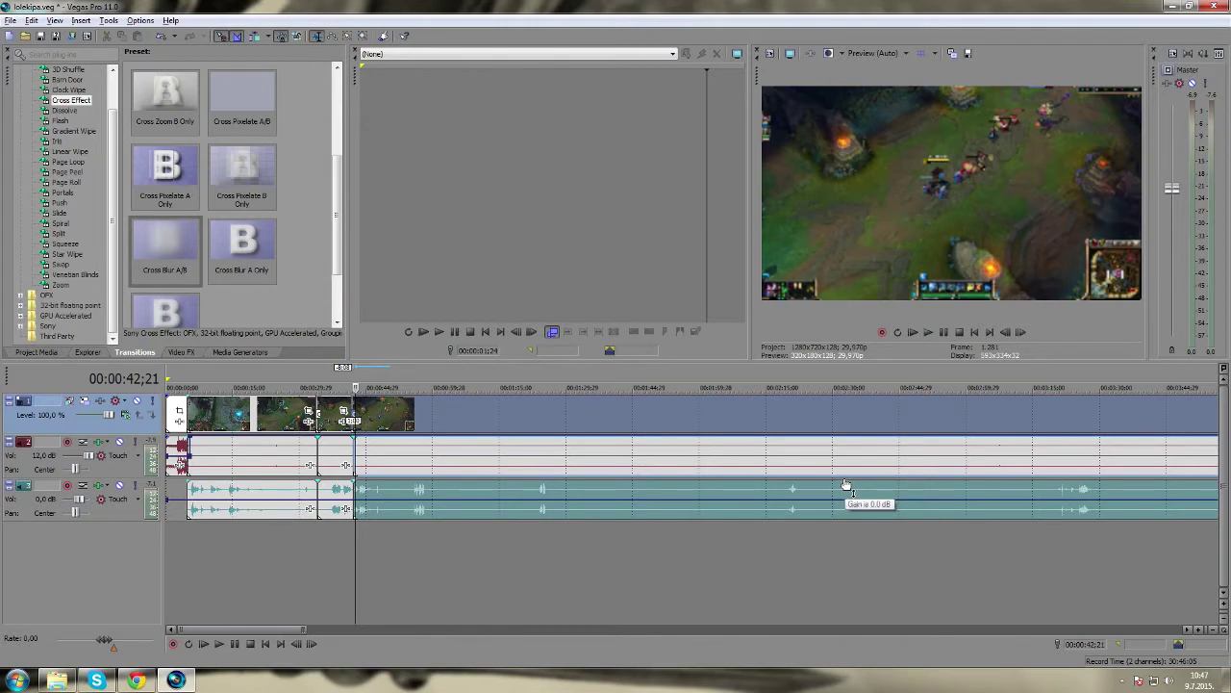
pyautogui.click(464, 386)
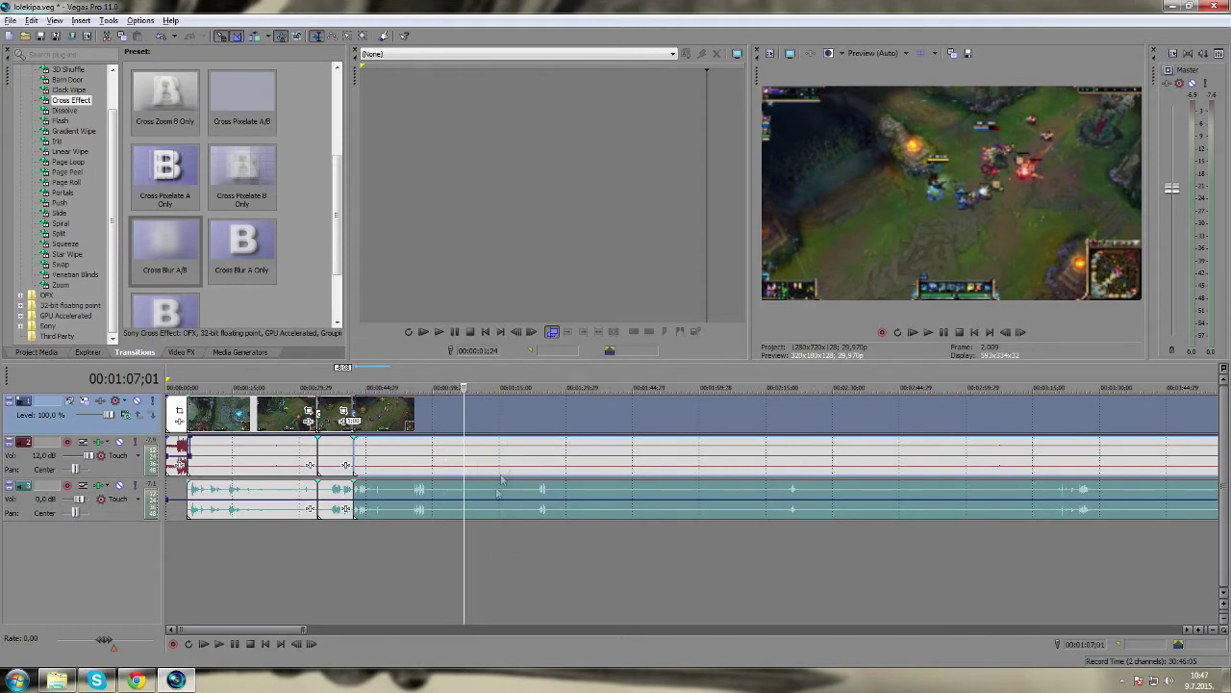
pyautogui.click(524, 386)
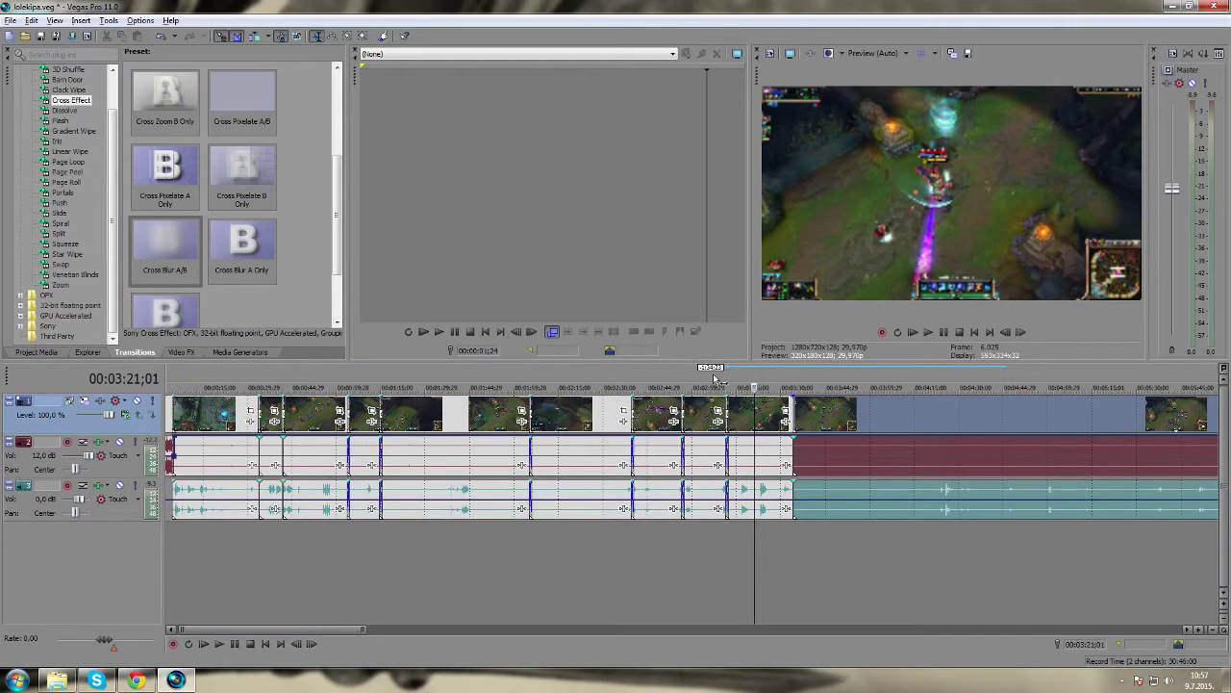
# Insert an empty video track above the gameplay track
pyautogui.click(729, 385)
pyautogui.click(754, 560)
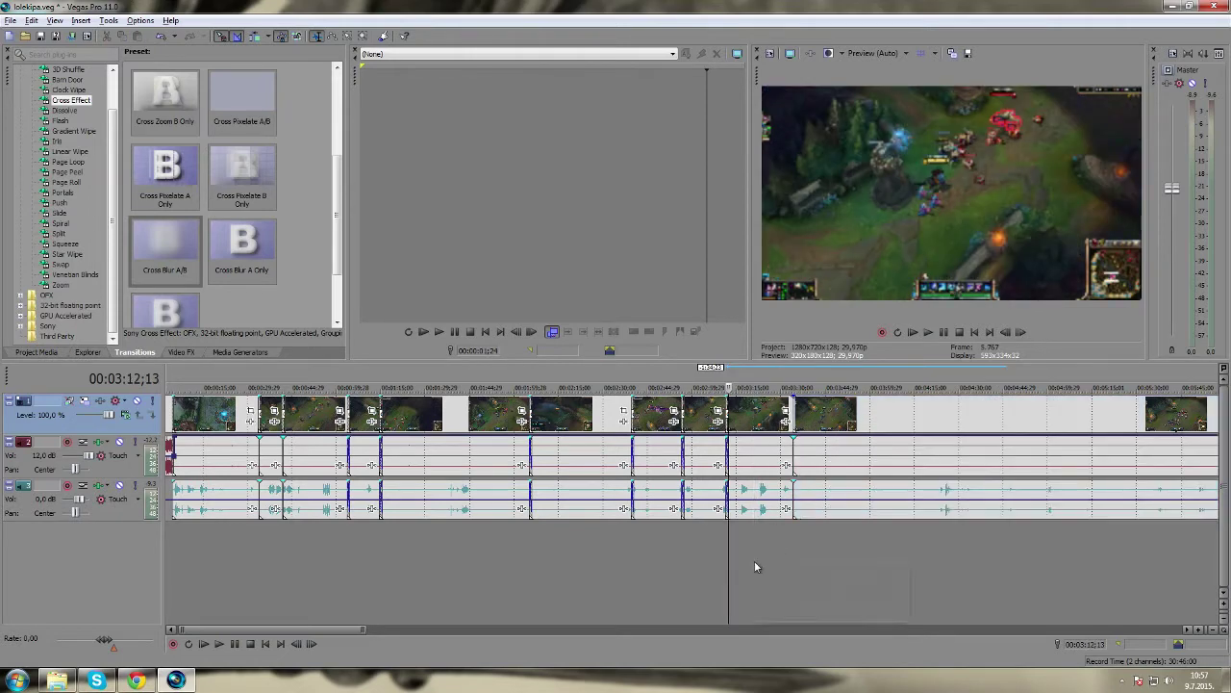
pyautogui.rightClick(754, 560)
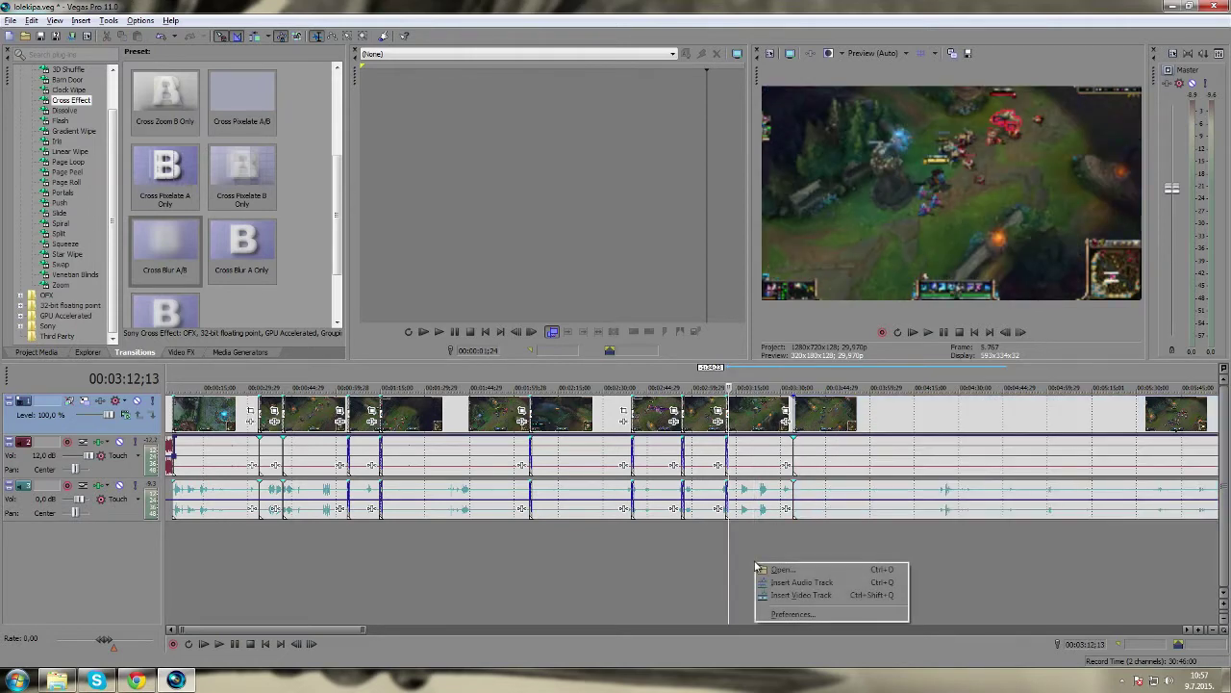
pyautogui.click(817, 595)
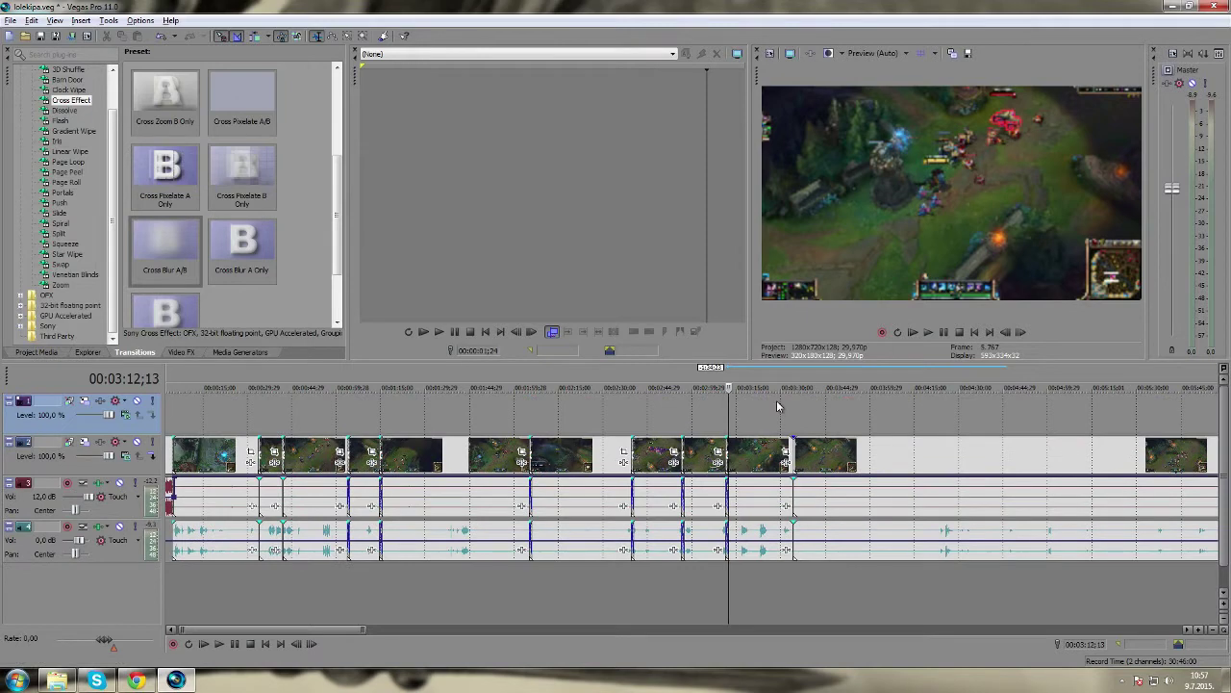
# Play the gameplay from about 00:03:15;18 up to 00:03:20;02 to find a moment for on-screen text
pyautogui.press('space')
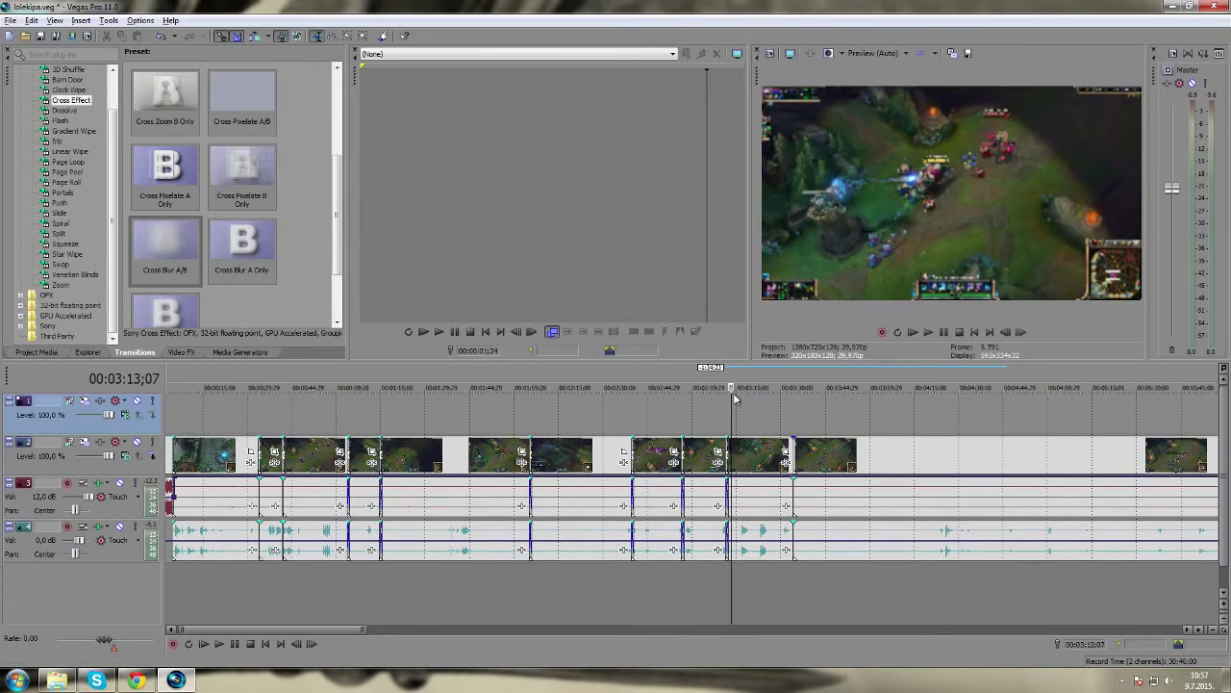
pyautogui.press('Return')
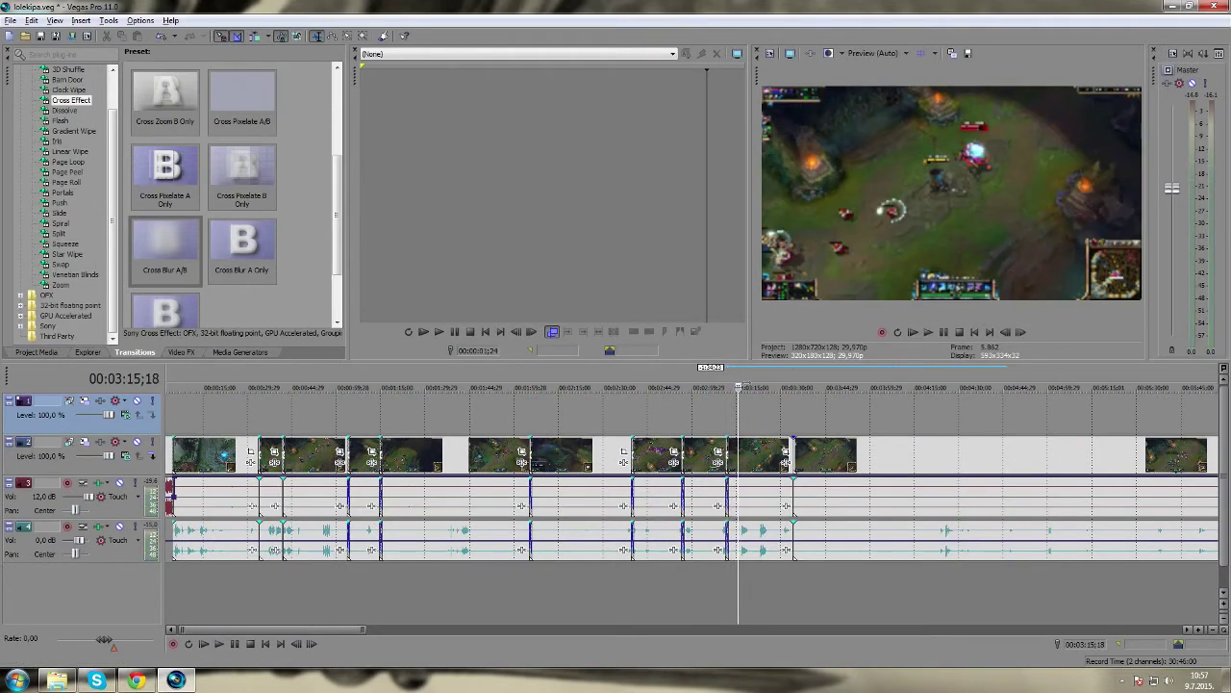
pyautogui.click(928, 331)
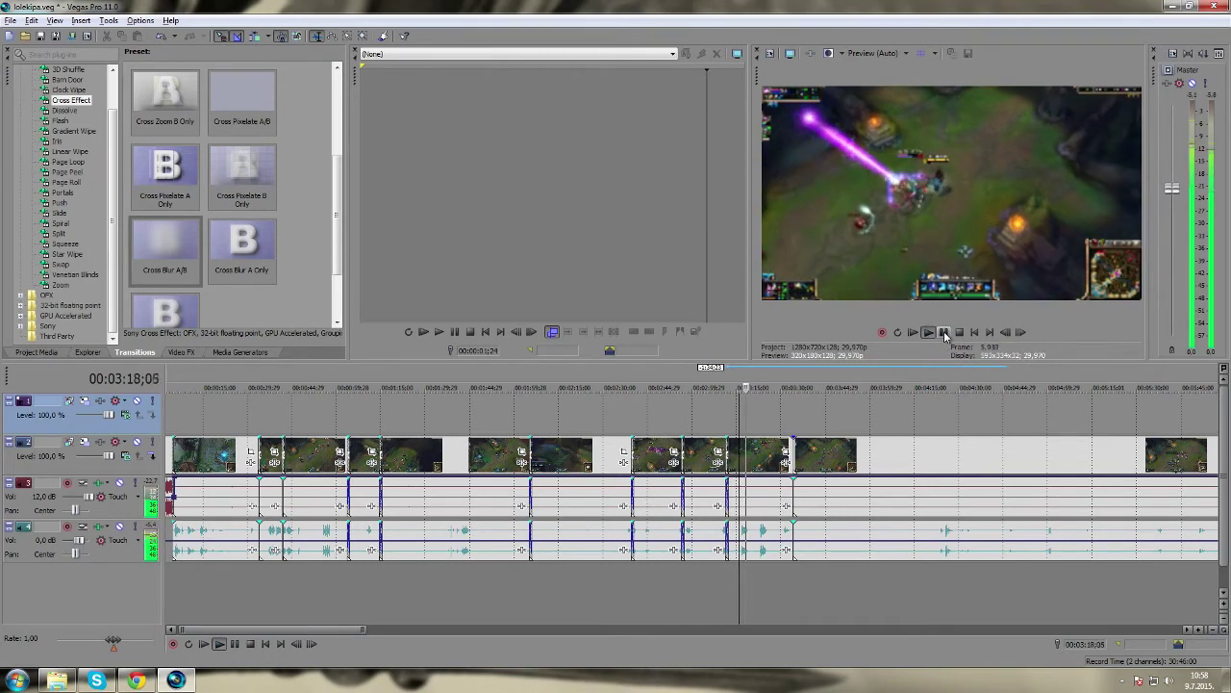
pyautogui.click(943, 331)
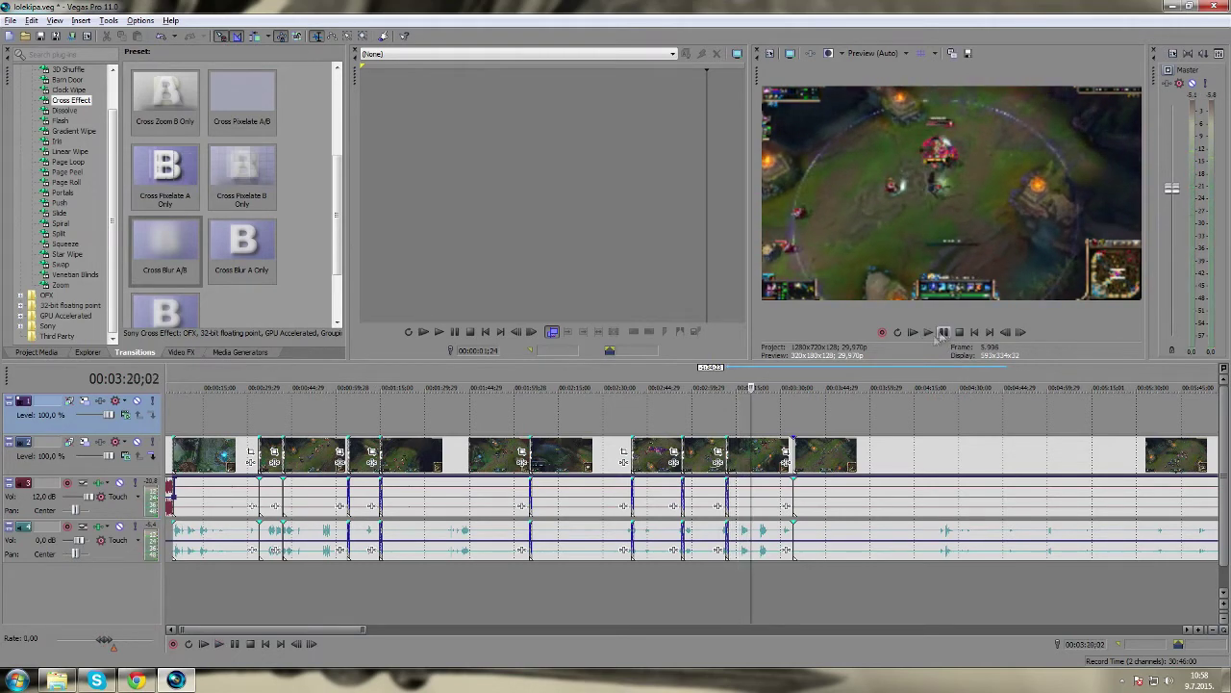
pyautogui.scroll(3, 777, 410)
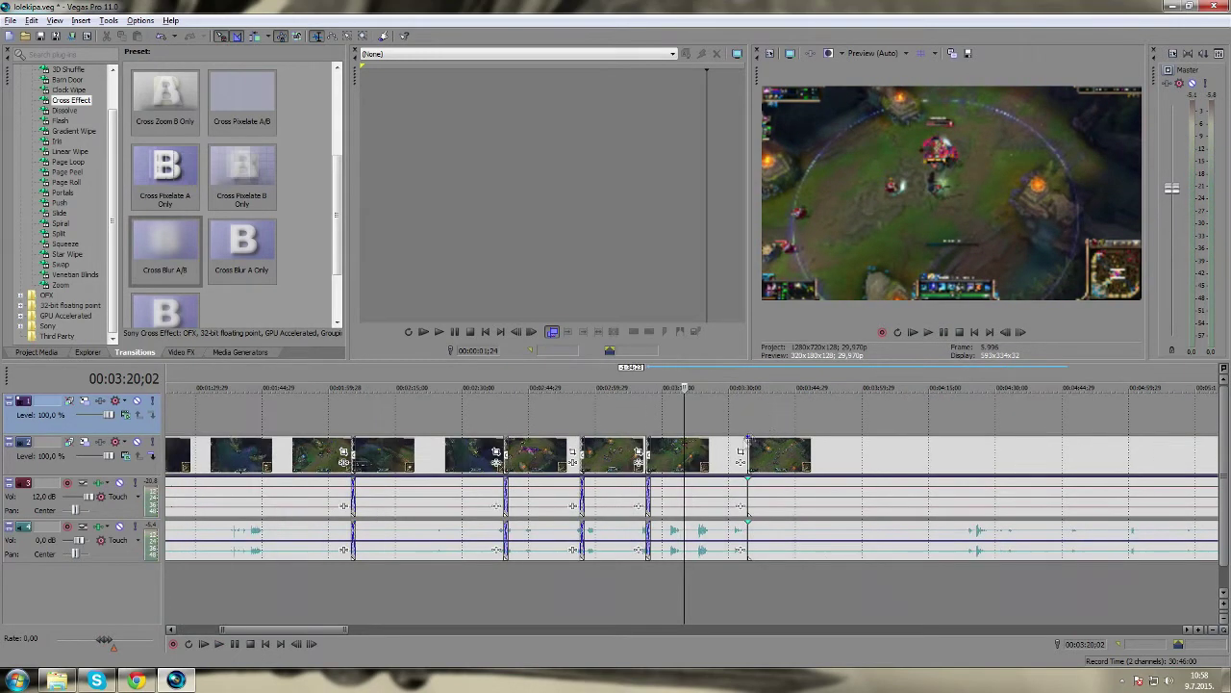
# Insert a text media event at 00:03:18;29 on the empty video track above the gameplay
pyautogui.click(680, 381)
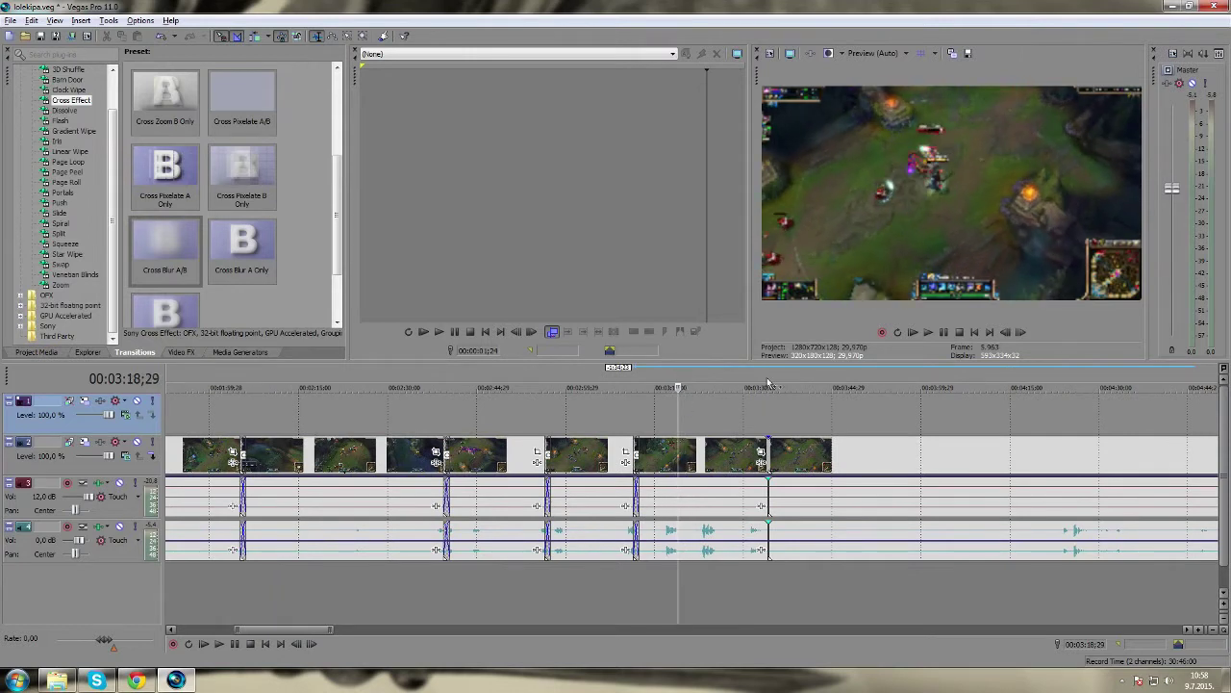
pyautogui.rightClick(677, 408)
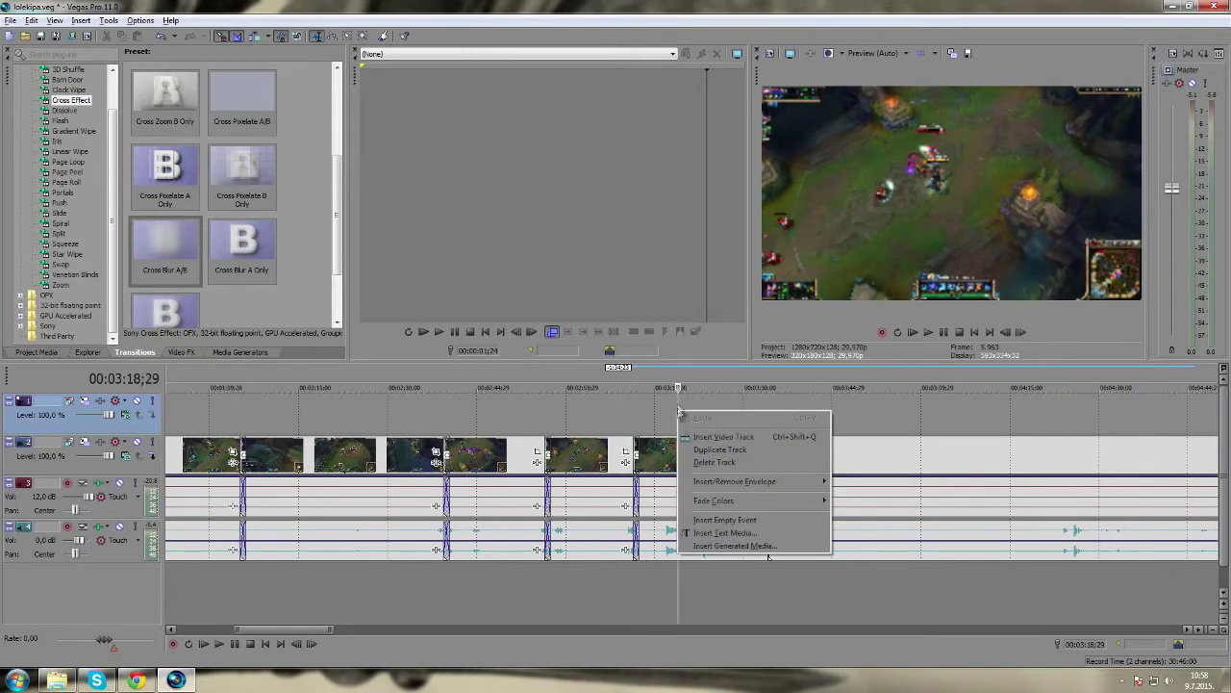
pyautogui.click(729, 533)
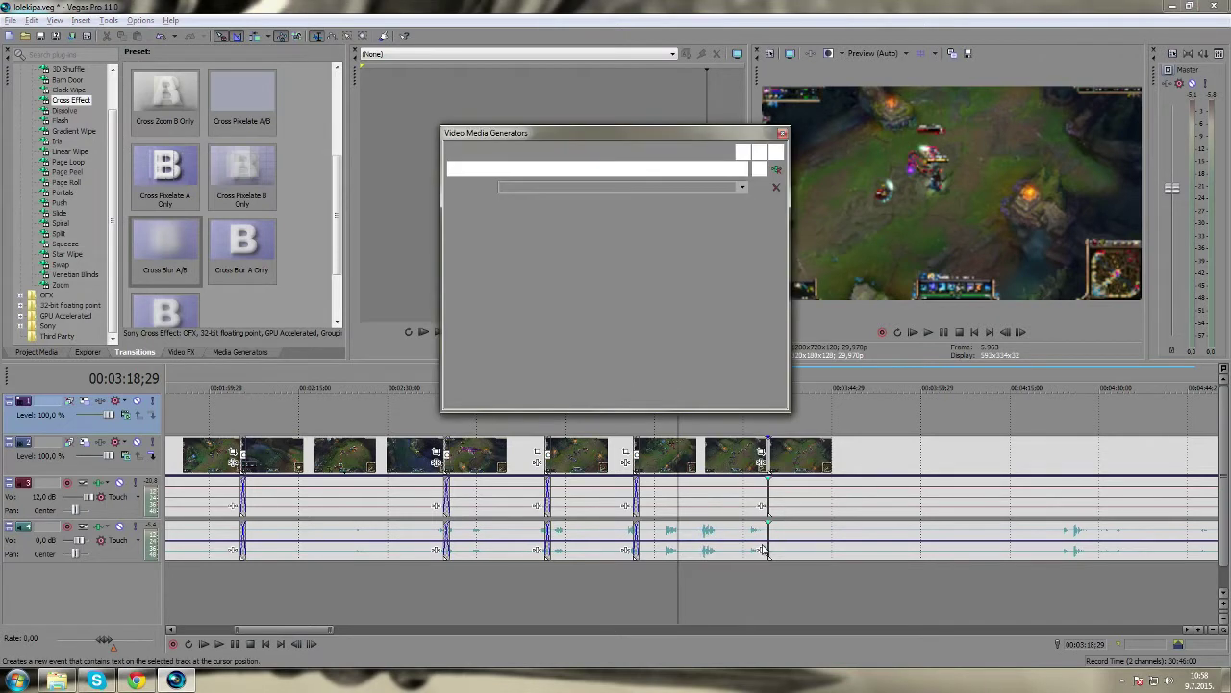
# Replace the sample text of the title with "Cijeli dan si na tome"
pyautogui.moveTo(726, 278); pyautogui.dragTo(498, 135)
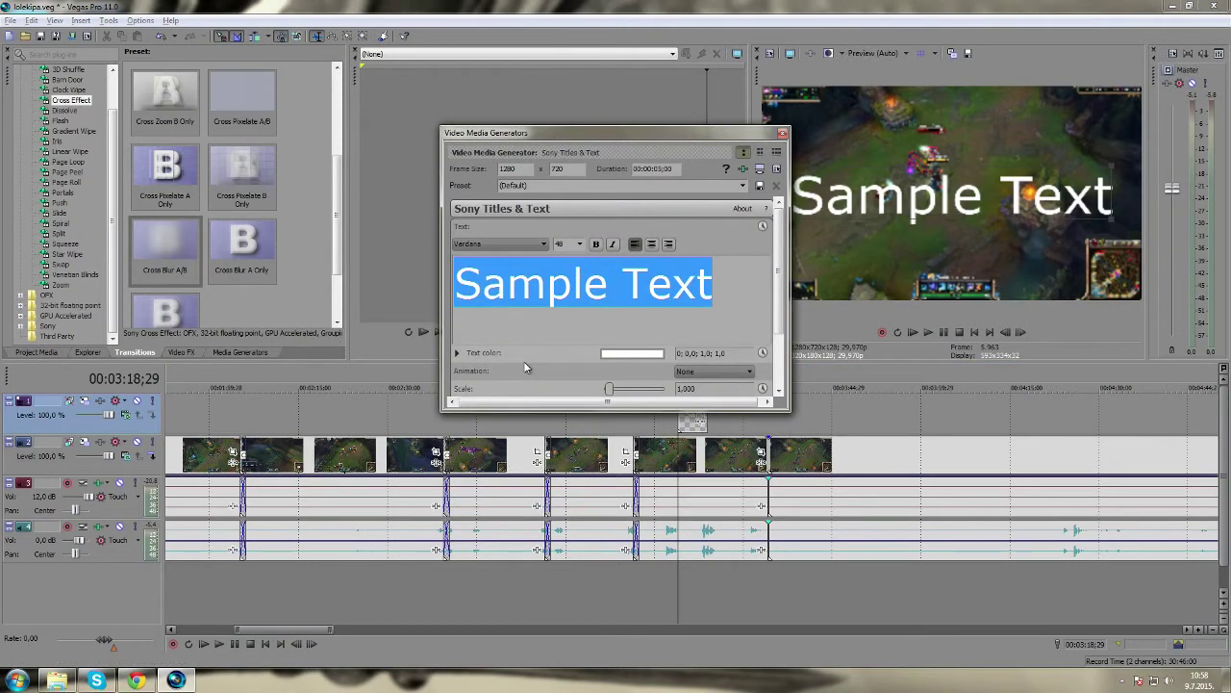
pyautogui.write('C')
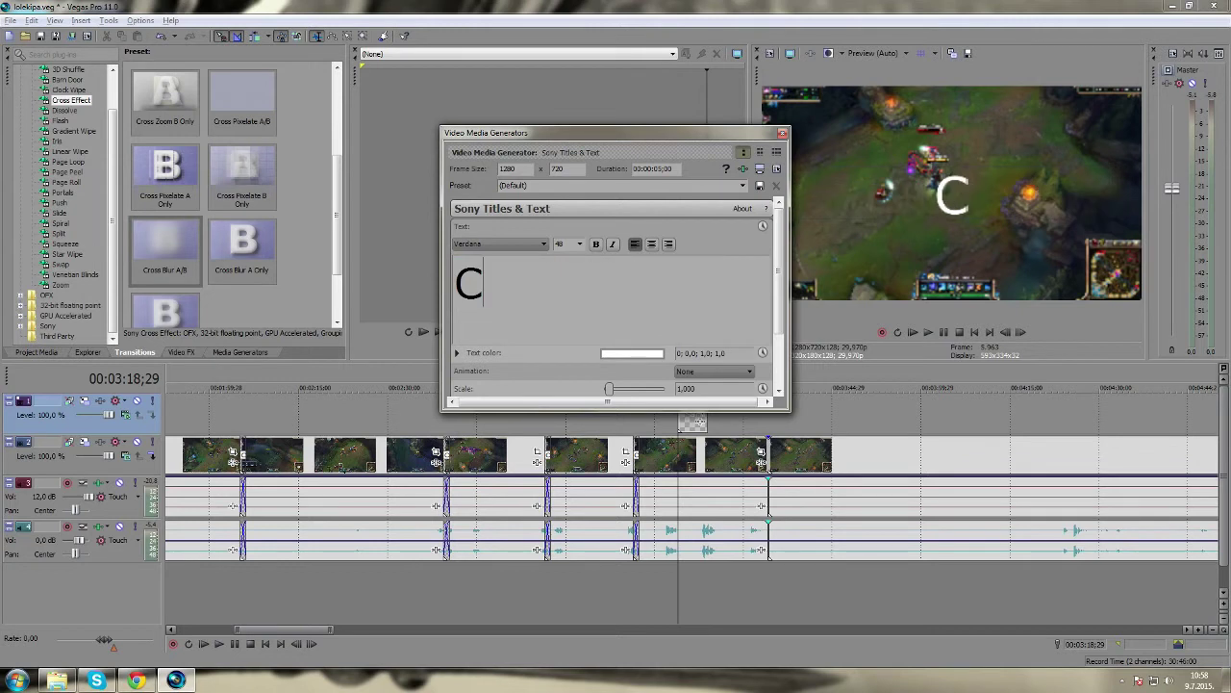
pyautogui.write('ijeli dan si')
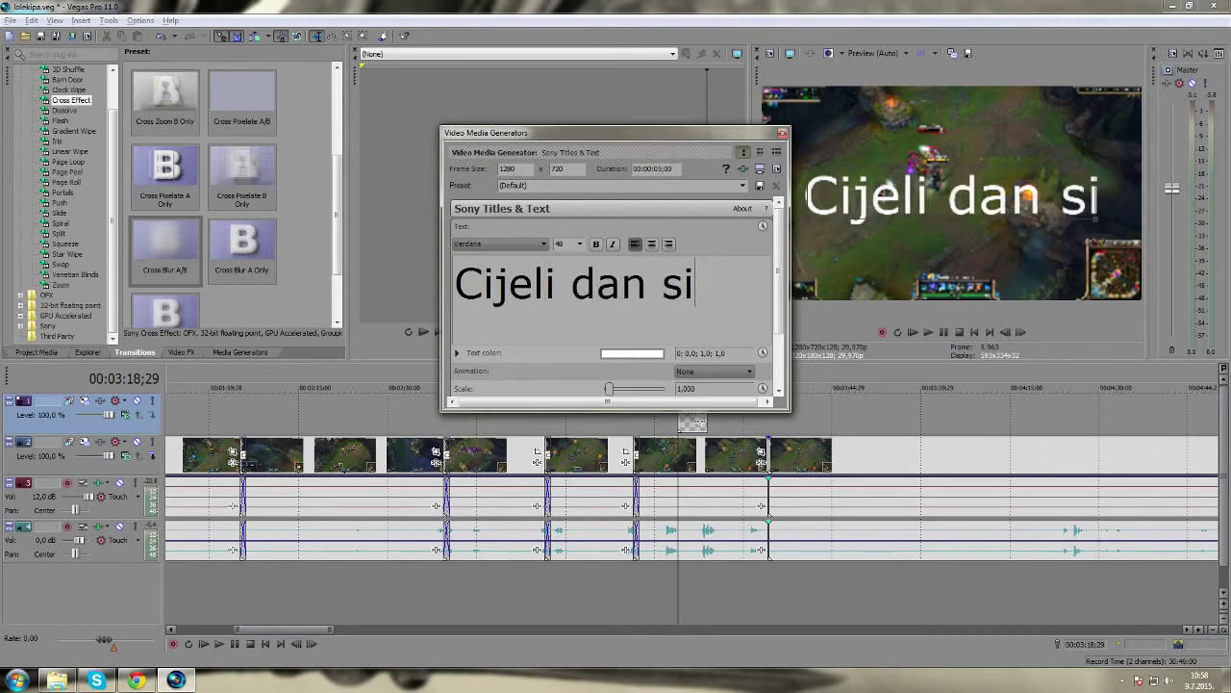
pyautogui.write(' n')
pyautogui.press('BackSpace')
pyautogui.write('na tome')
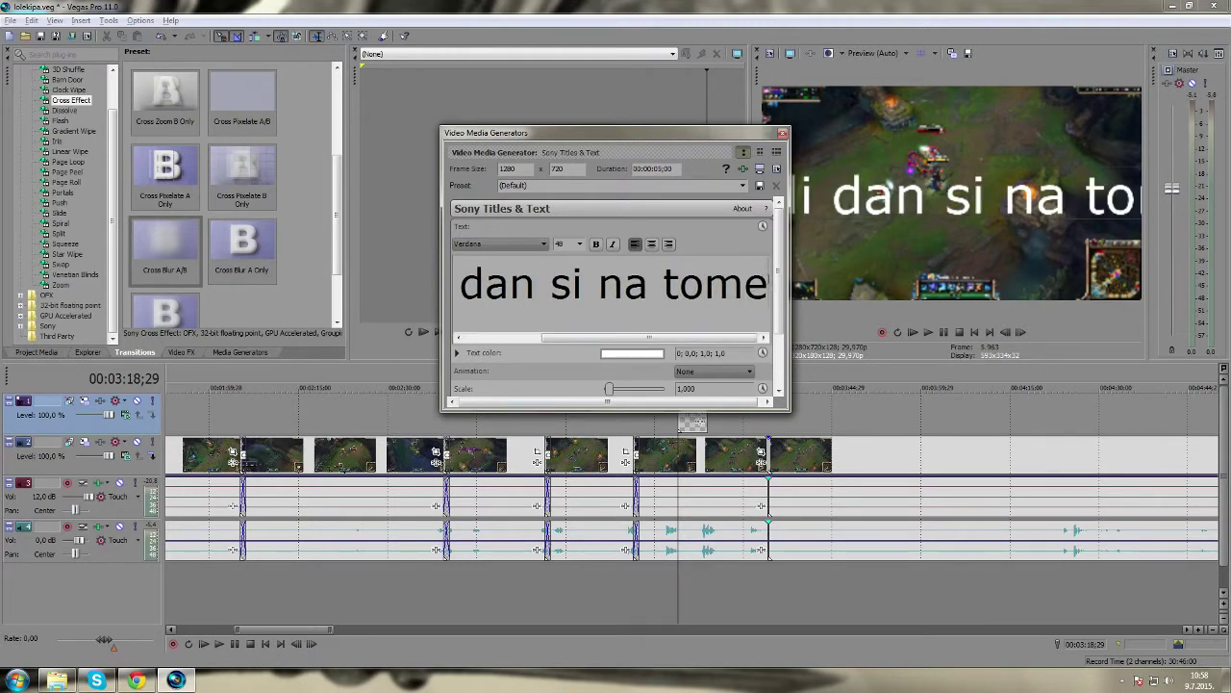
# Try several fonts on the whole title text, including Segoe Script, Simplified Arabic, Sylfaen, Traditional Arabic and Segoe UI Semibold
pyautogui.moveTo(767, 285); pyautogui.dragTo(394, 257)
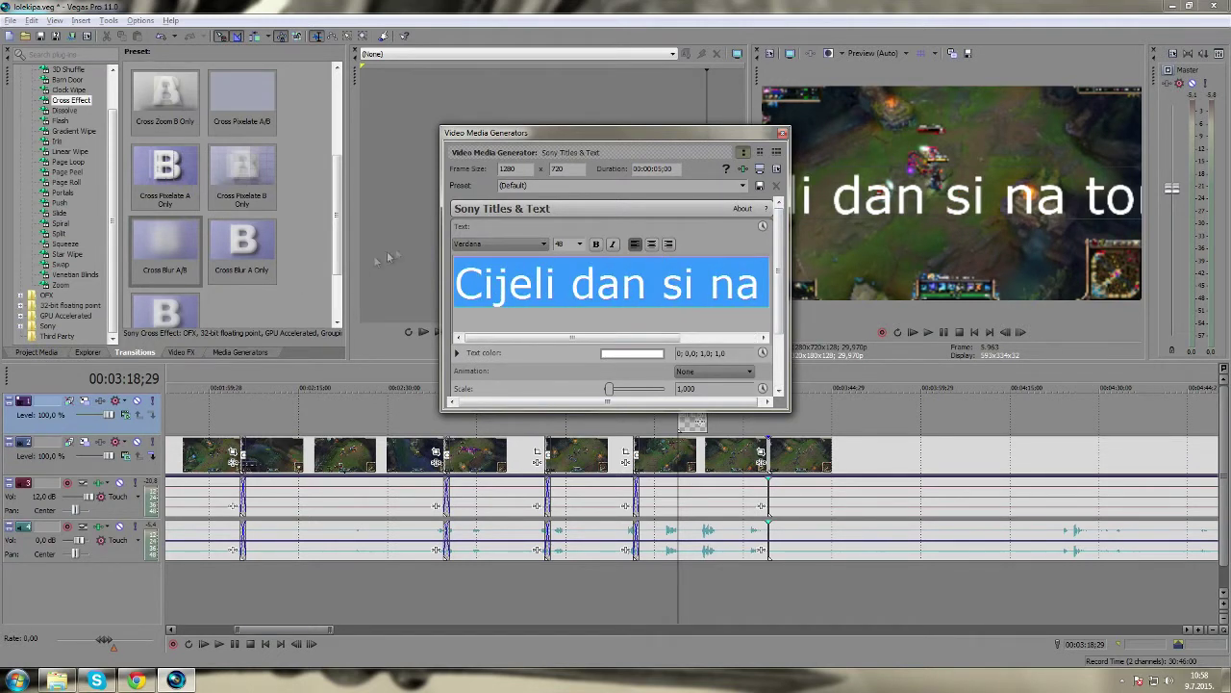
pyautogui.click(484, 243)
pyautogui.click(486, 252)
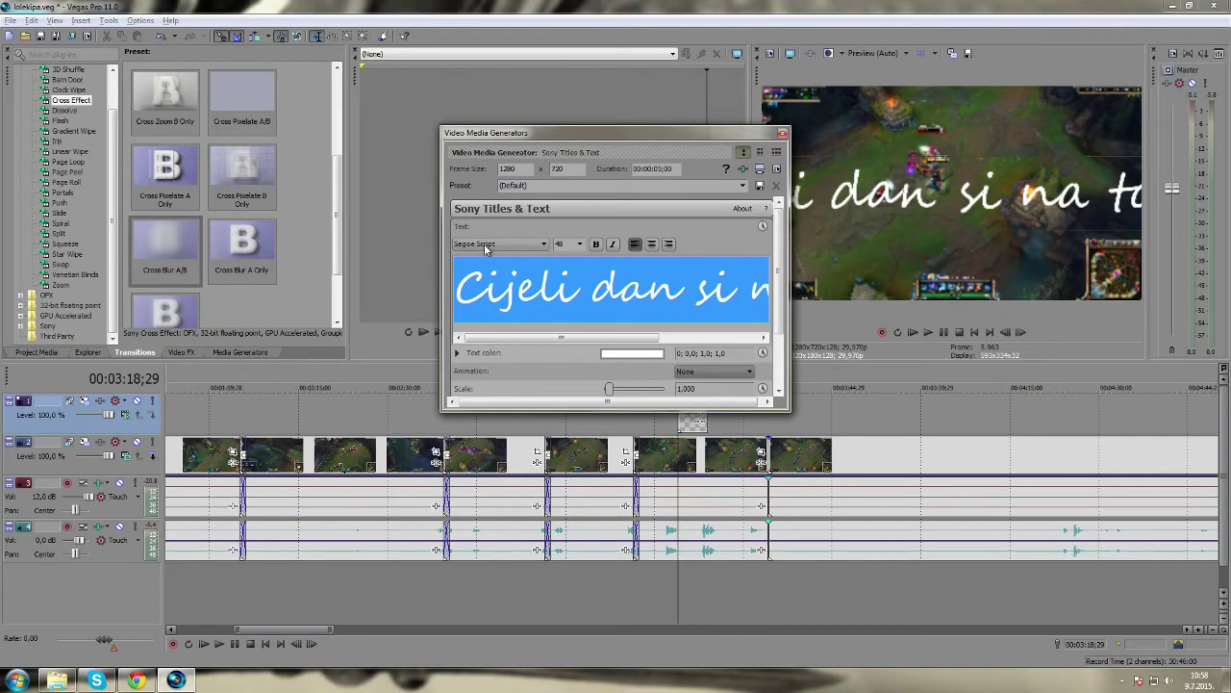
pyautogui.click(487, 247)
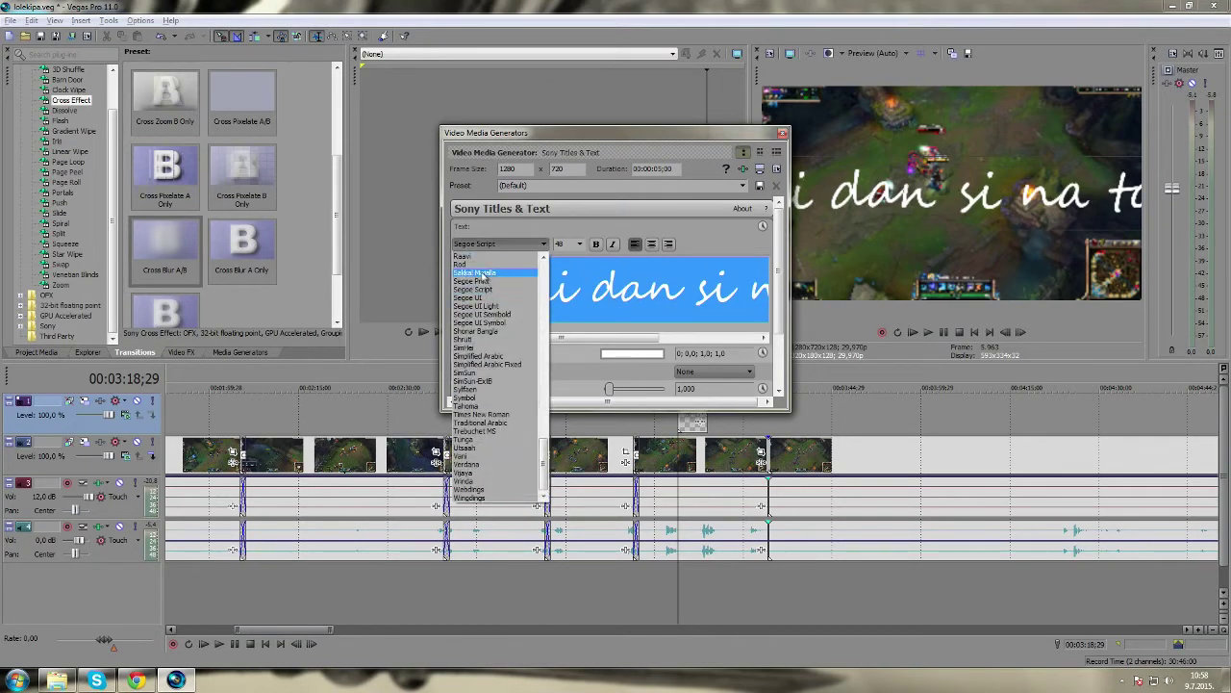
pyautogui.click(474, 272)
pyautogui.click(490, 244)
pyautogui.click(478, 356)
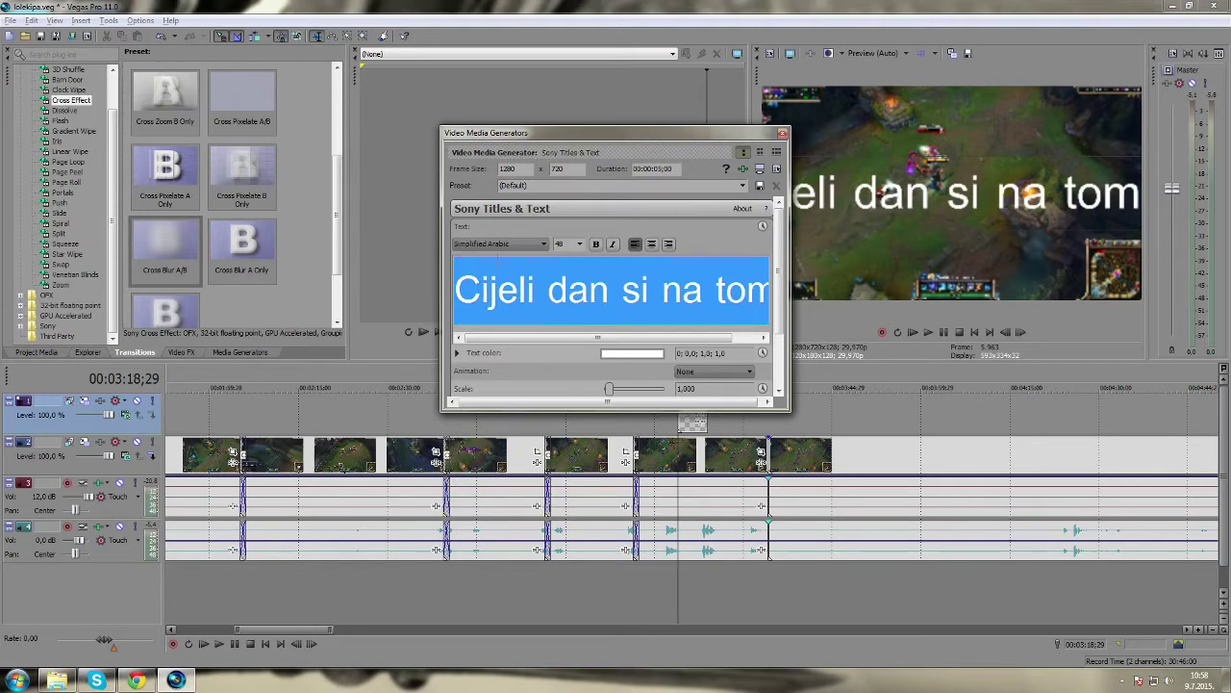
pyautogui.click(496, 245)
pyautogui.click(490, 364)
pyautogui.click(510, 244)
pyautogui.click(493, 388)
pyautogui.click(510, 243)
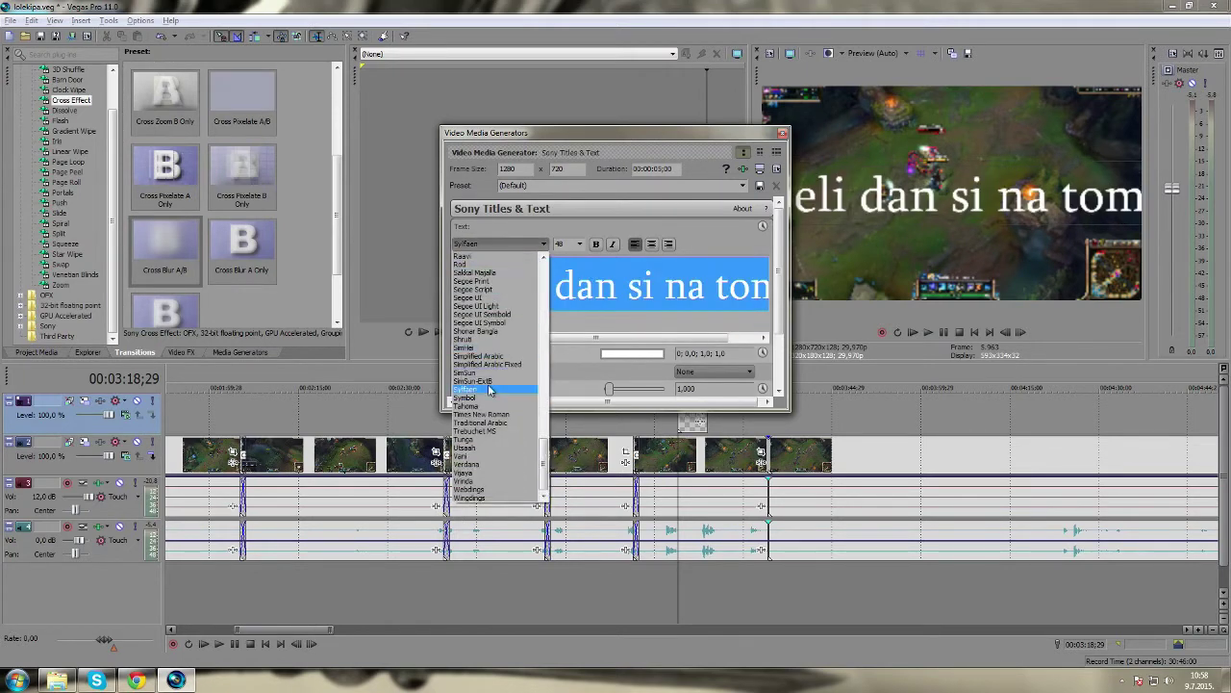
pyautogui.click(486, 422)
pyautogui.click(500, 243)
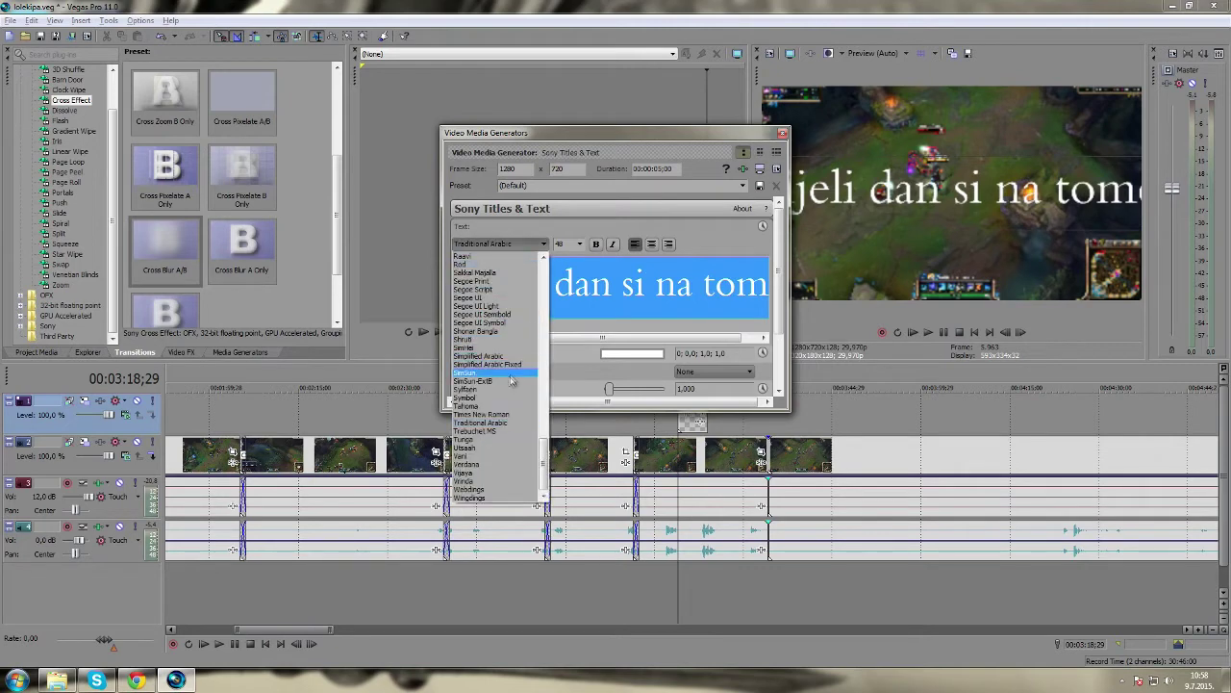
pyautogui.click(466, 451)
pyautogui.click(495, 244)
pyautogui.click(486, 306)
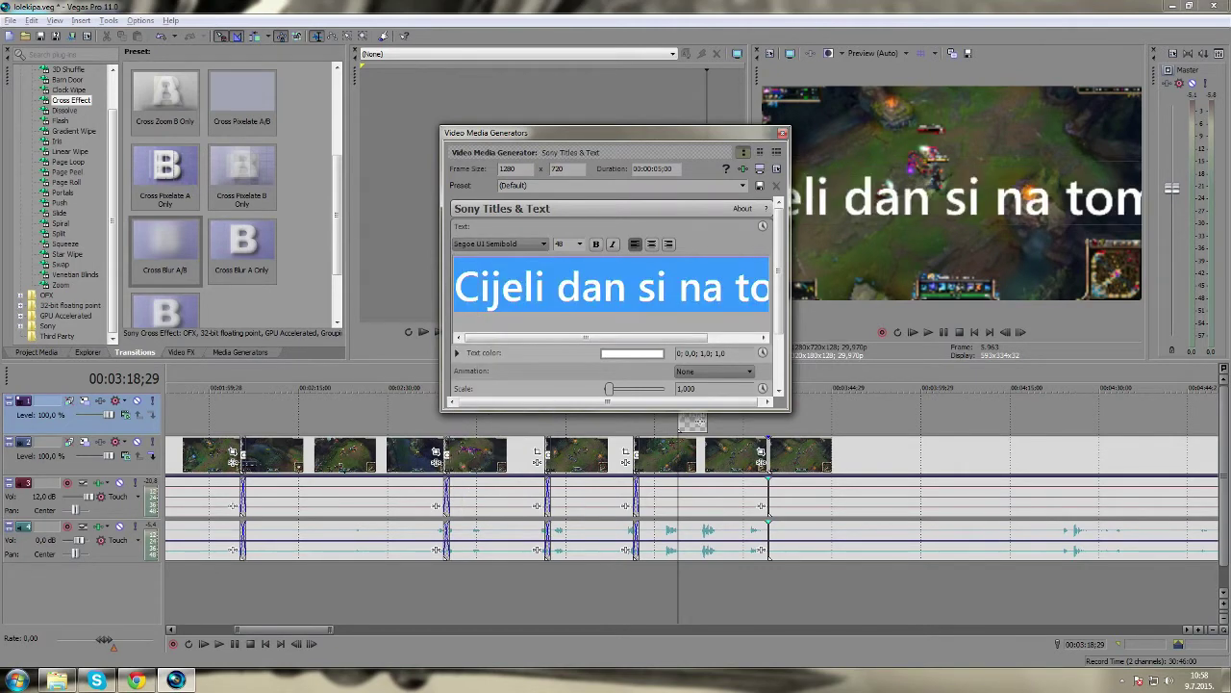
# Set the title's font to Segoe Print and break the text so "na tome" starts a second line
pyautogui.click(485, 244)
pyautogui.click(494, 251)
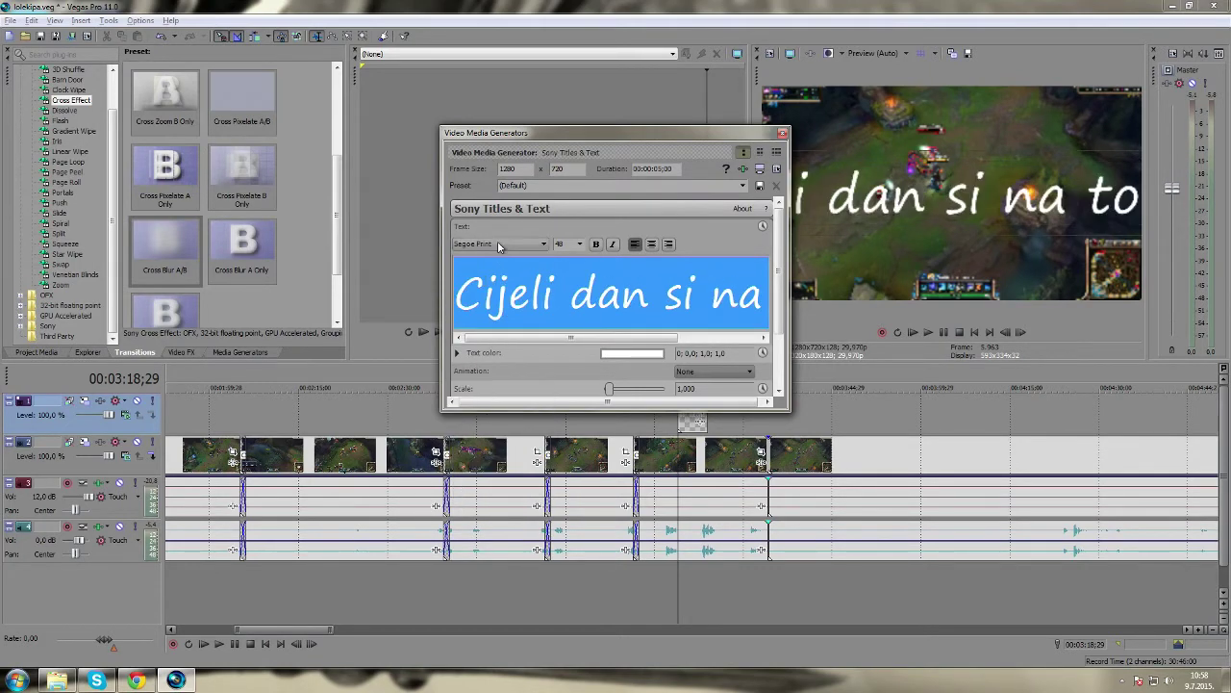
pyautogui.click(714, 299)
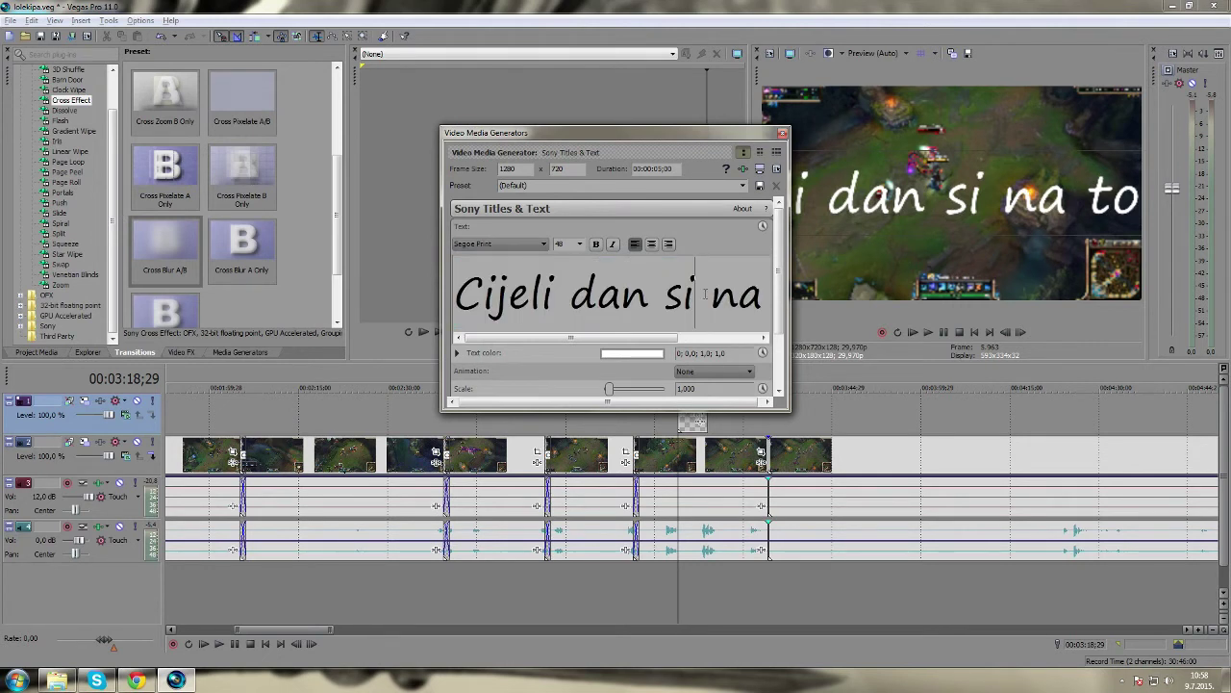
pyautogui.press('Return')
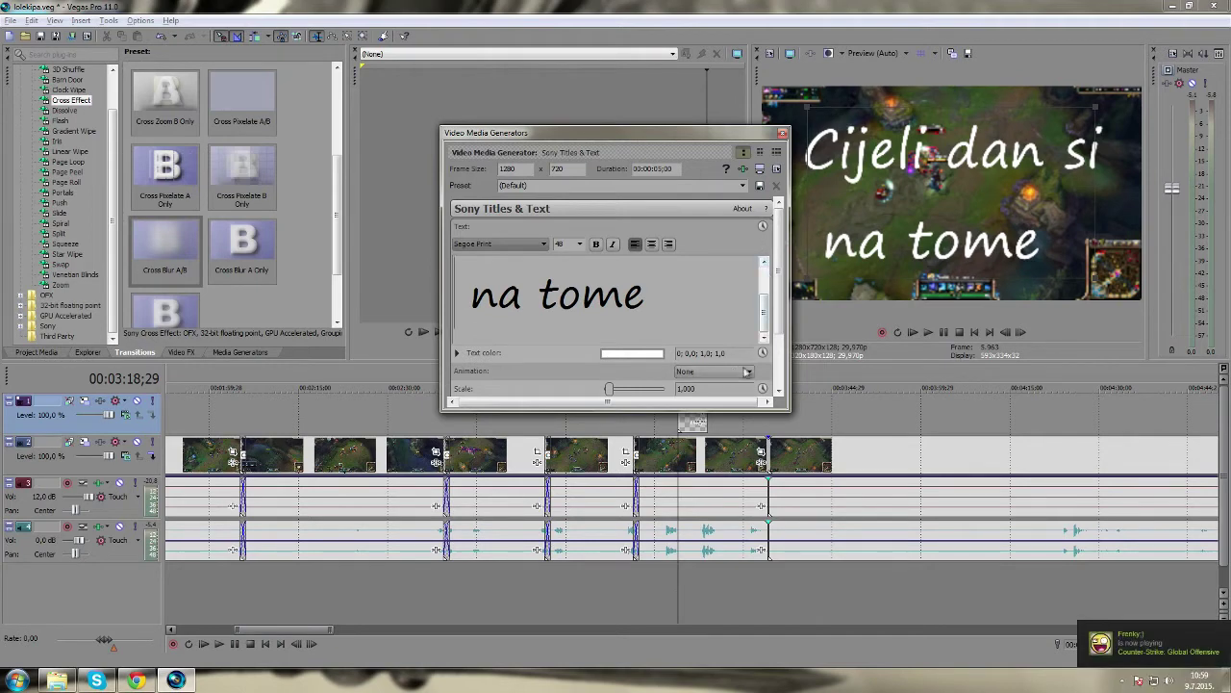
# Reduce the title's line spacing to 0,500 in the advanced text settings
pyautogui.scroll(-3, 770, 335)
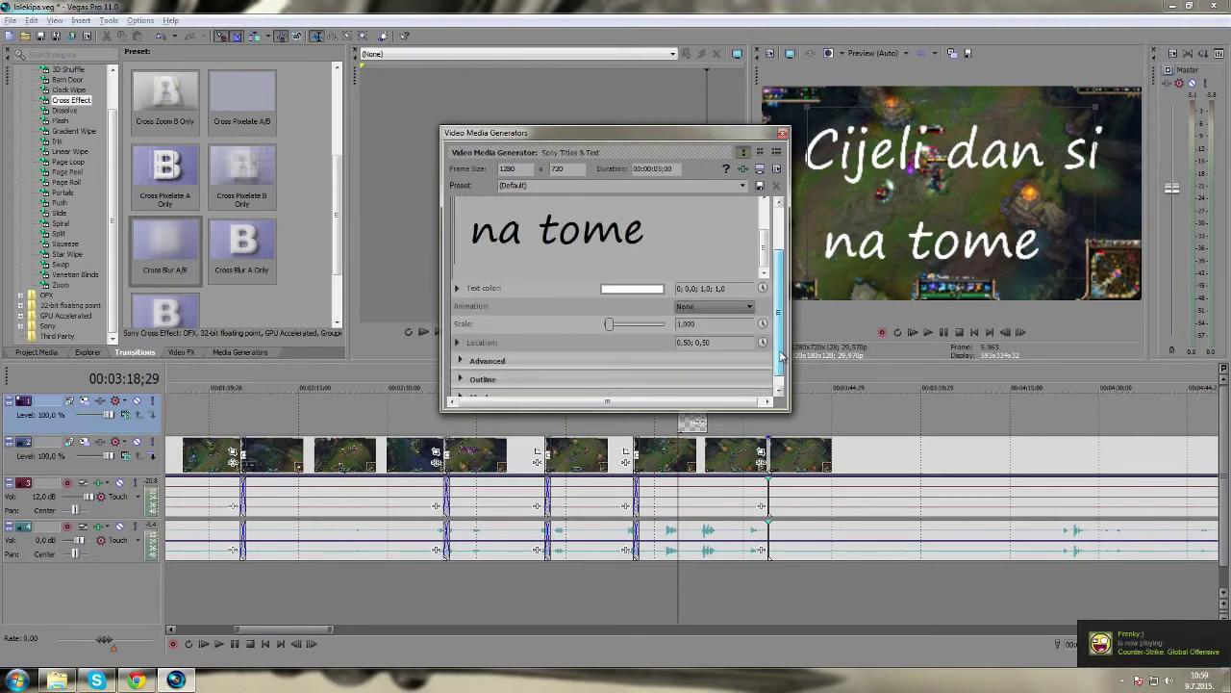
pyautogui.click(458, 363)
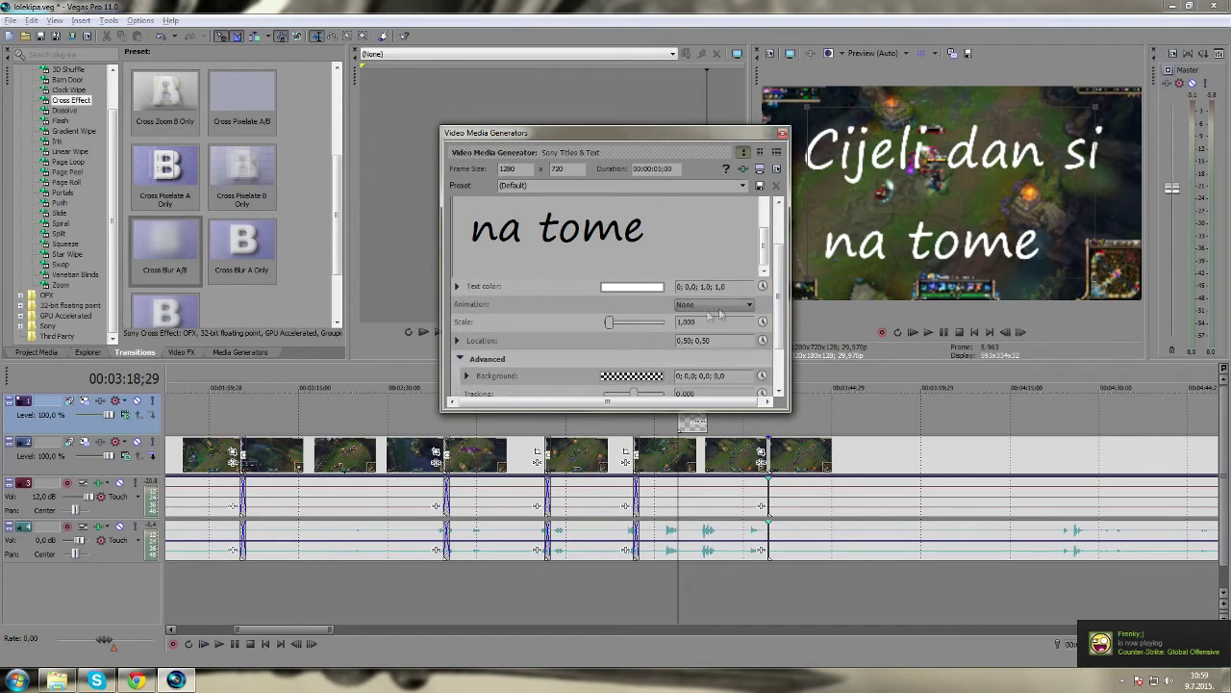
pyautogui.scroll(-1, 616, 317)
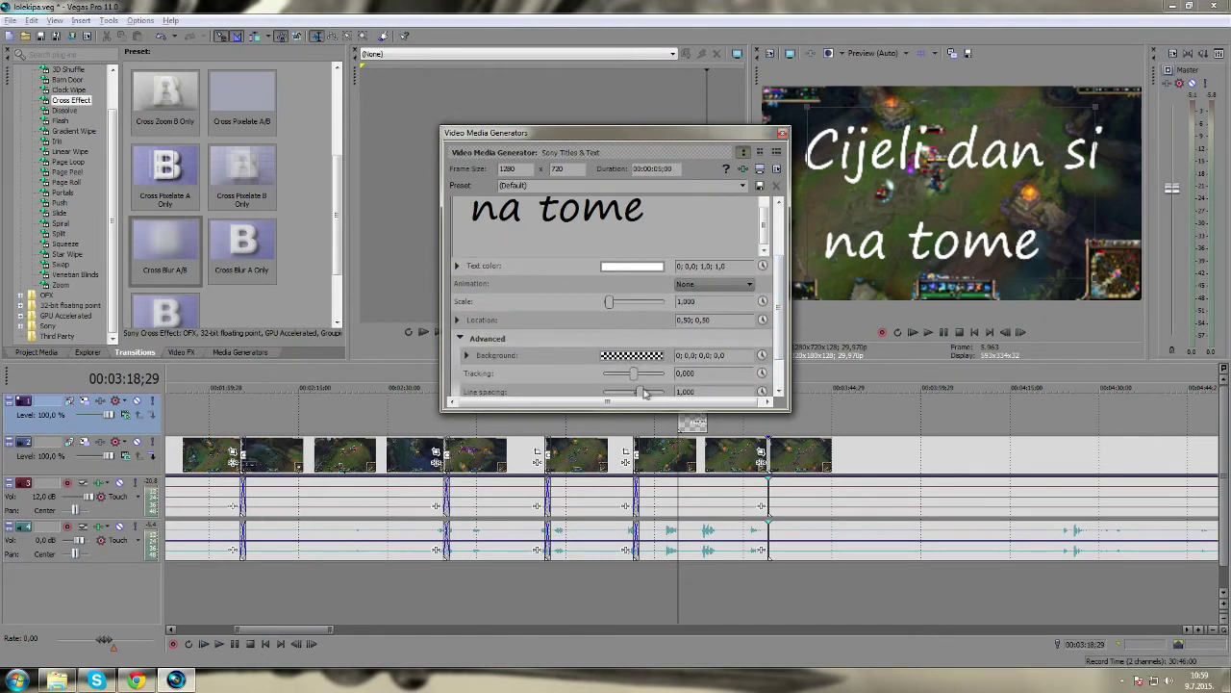
pyautogui.moveTo(642, 393); pyautogui.dragTo(640, 393)
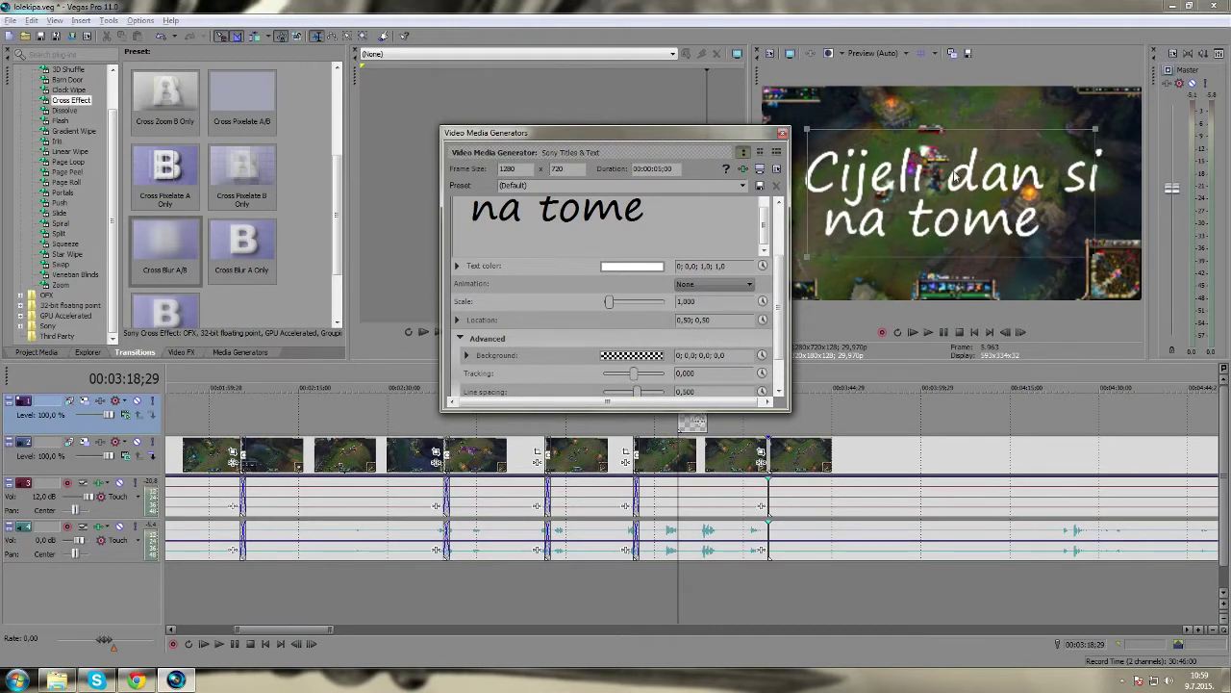
# Shrink the title to a scale of about 0,737 and move it to the frame's upper-left area, location about 0,34; 0,76
pyautogui.moveTo(953, 176); pyautogui.dragTo(937, 168)
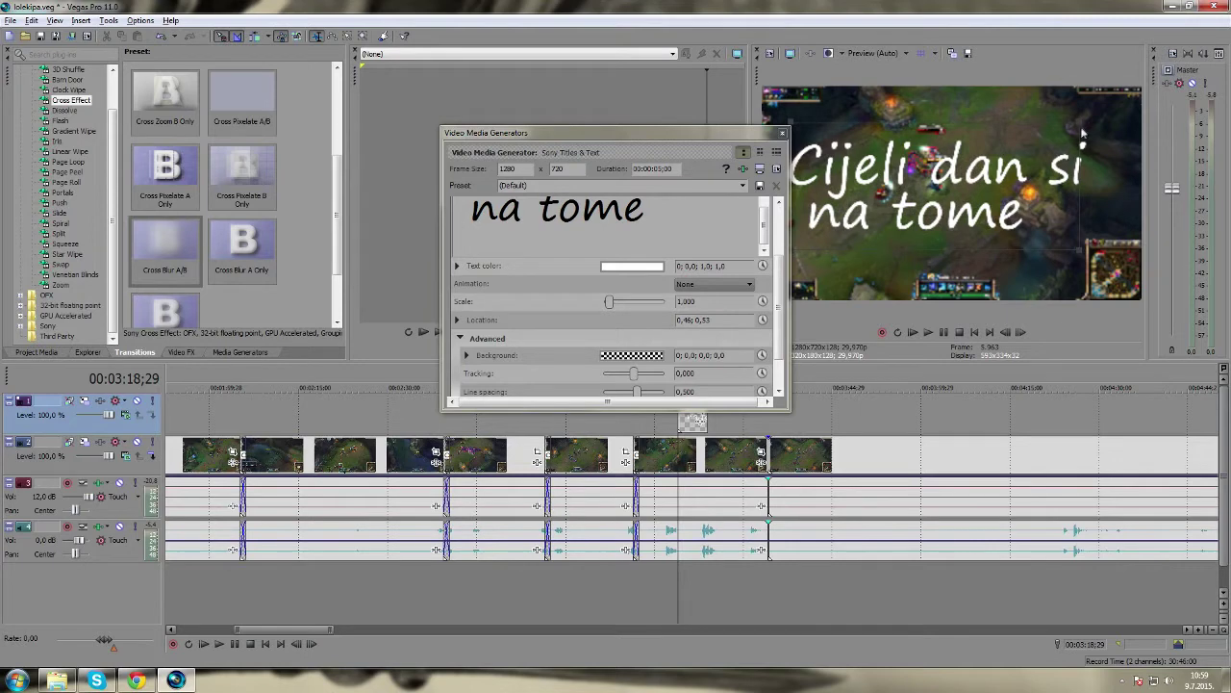
pyautogui.moveTo(1083, 135); pyautogui.dragTo(1041, 152)
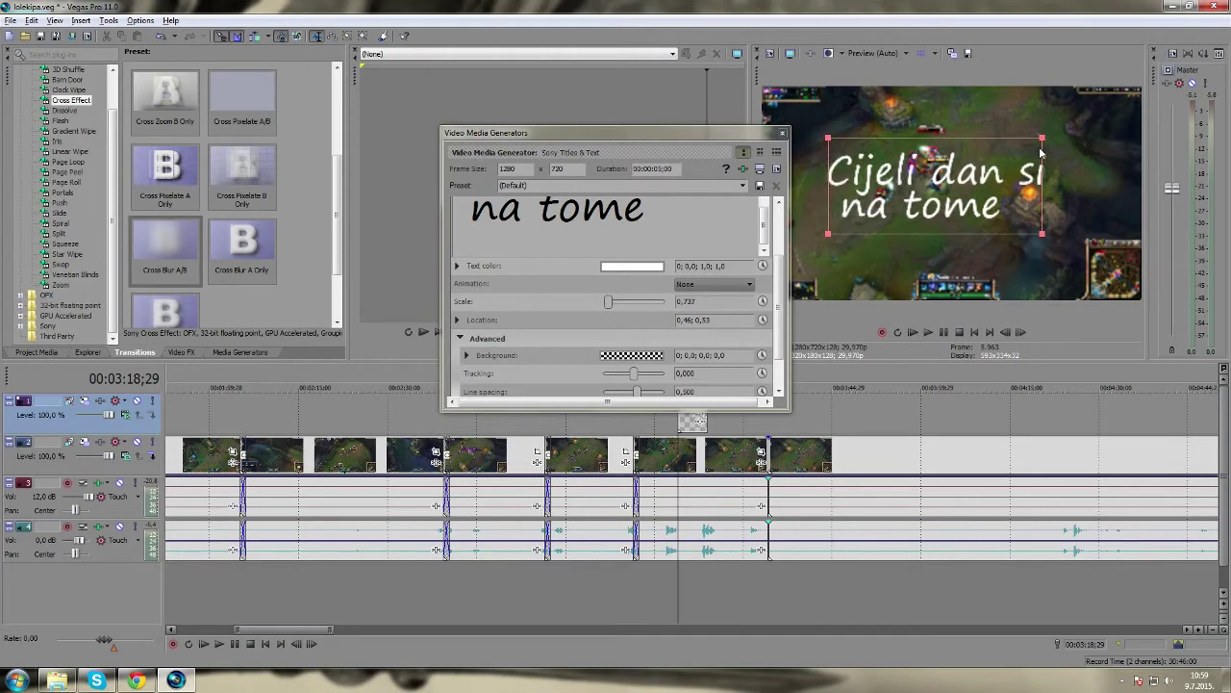
pyautogui.moveTo(999, 207); pyautogui.dragTo(952, 162)
# Change the title's text color to a strong orange-red, HSV about 17; 0,94; 0,87
pyautogui.click(655, 267)
pyautogui.click(604, 338)
pyautogui.moveTo(688, 371); pyautogui.dragTo(678, 445)
pyautogui.click(652, 269)
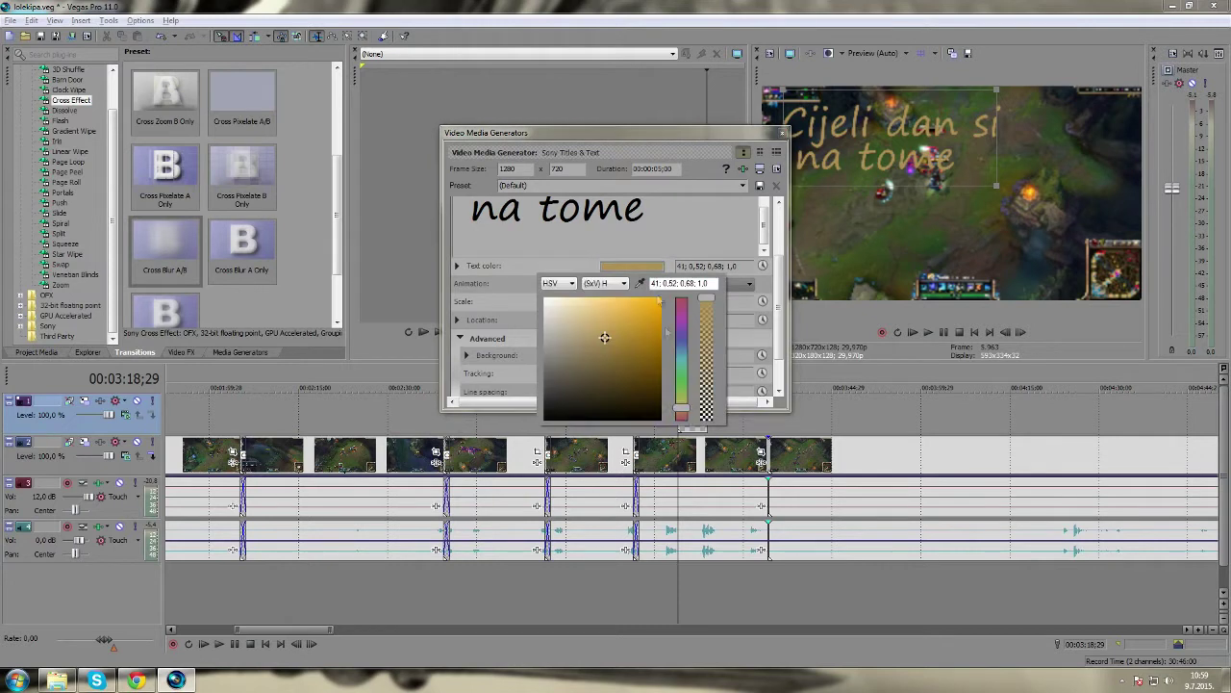
pyautogui.click(682, 419)
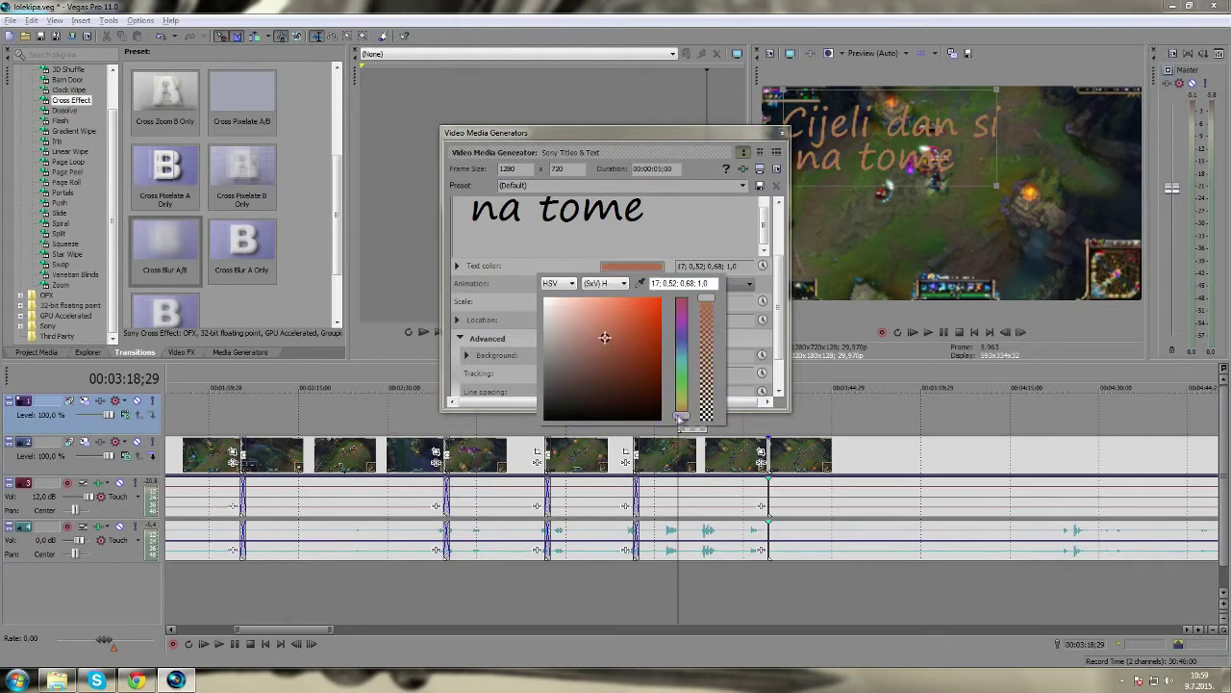
pyautogui.click(655, 308)
pyautogui.click(741, 175)
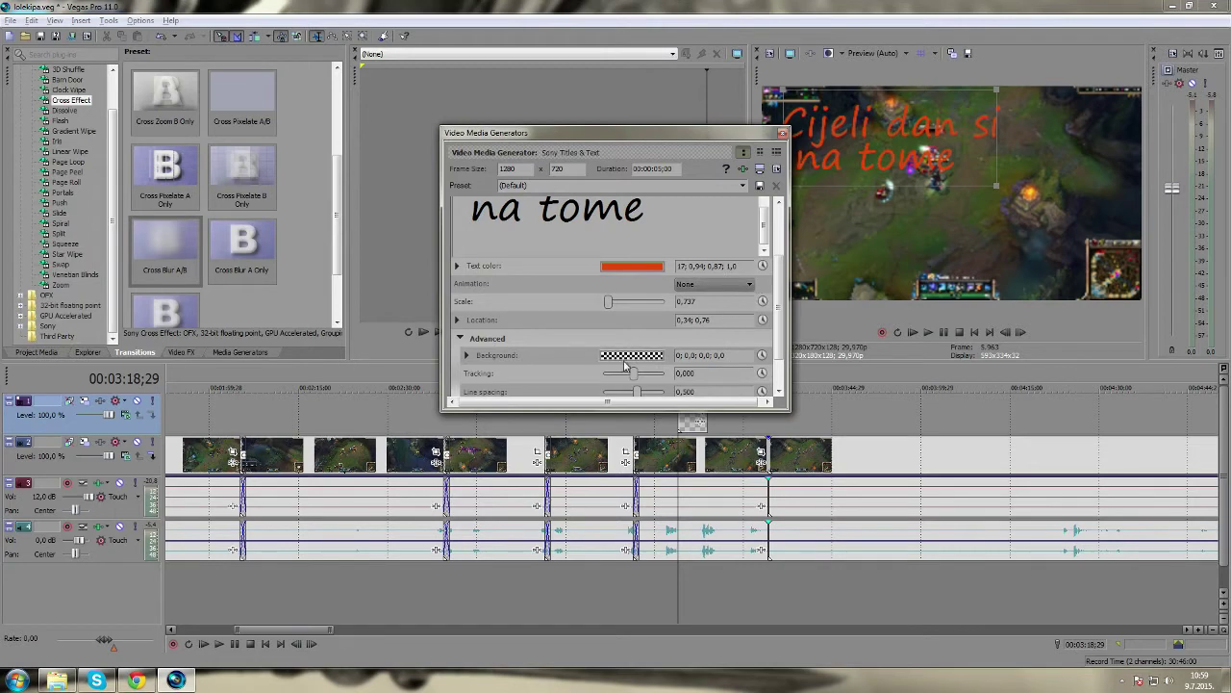
# Set the title's outline color to near black, HSV 0; 0,0; 0,01
pyautogui.scroll(-2, 770, 265)
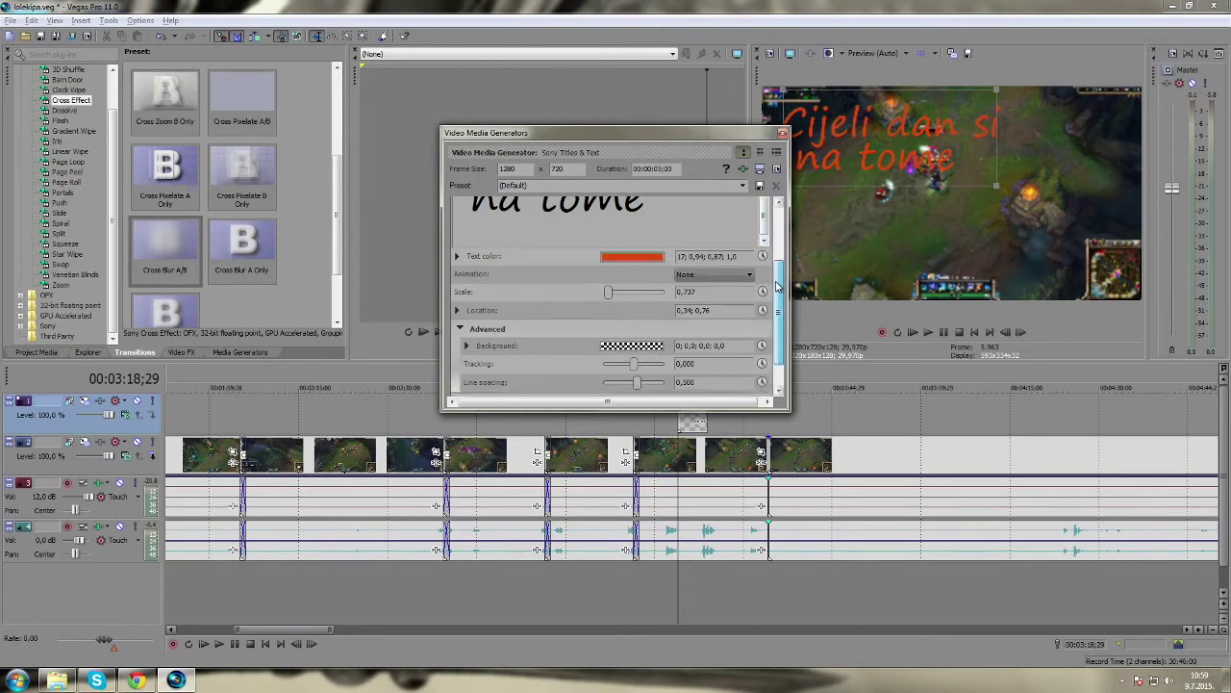
pyautogui.click(461, 367)
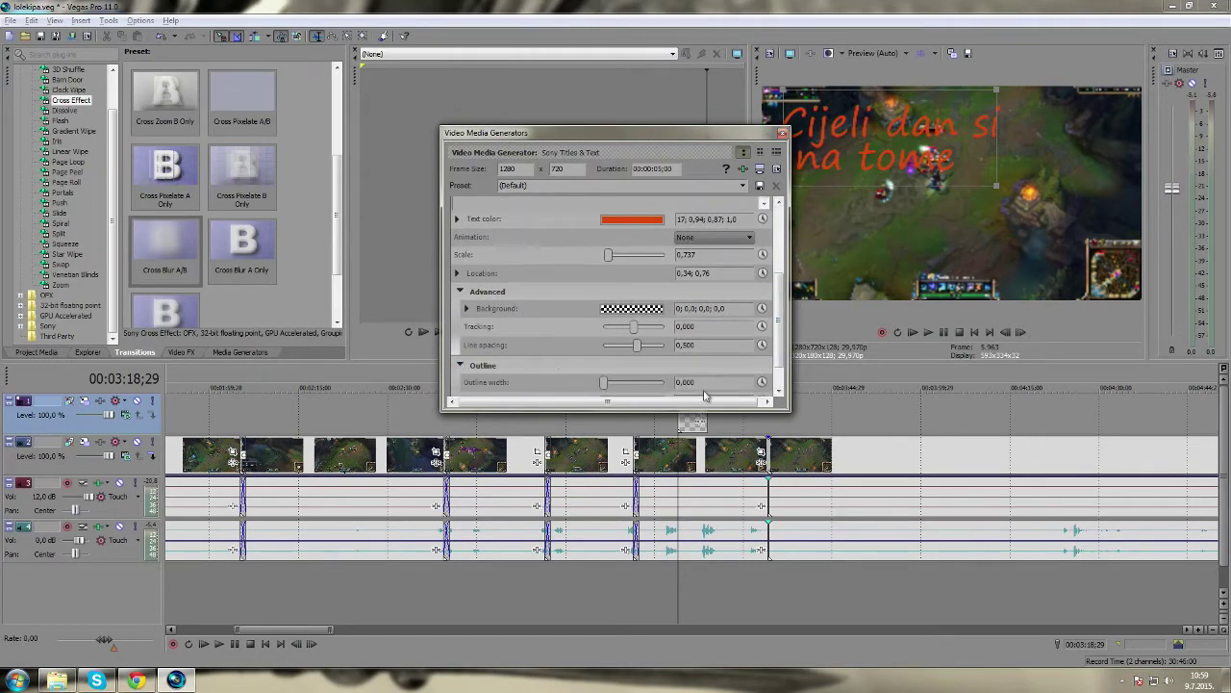
pyautogui.scroll(-2, 702, 390)
pyautogui.click(643, 366)
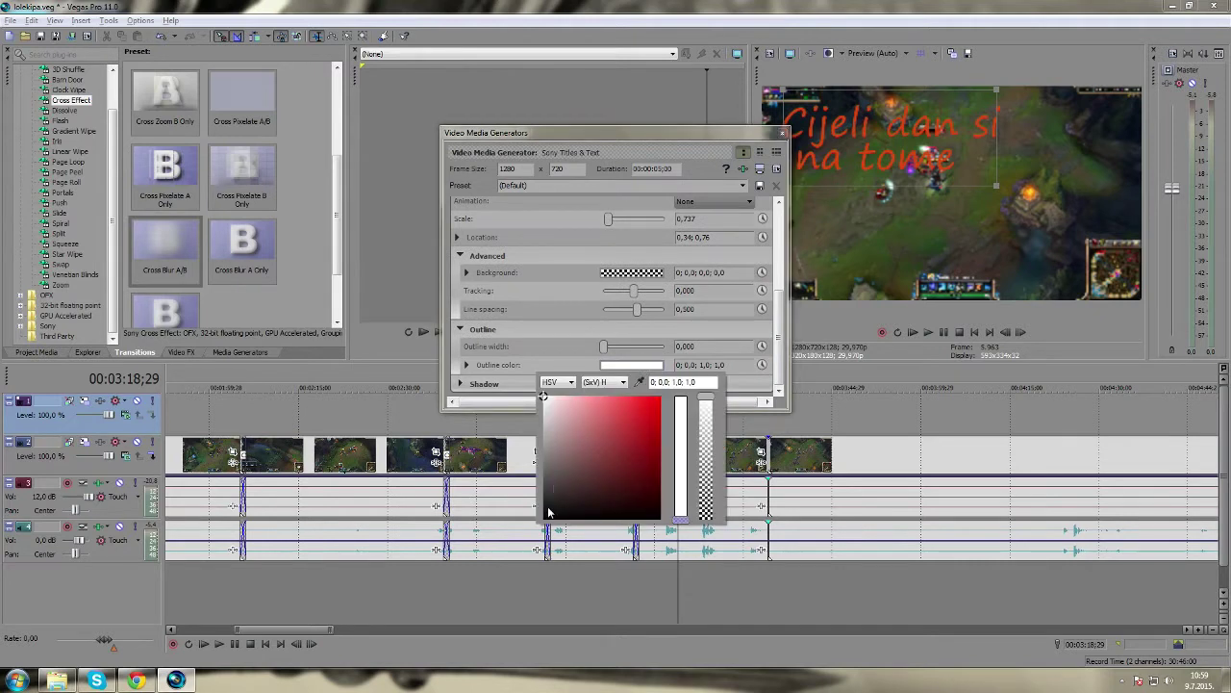
pyautogui.moveTo(548, 512); pyautogui.dragTo(542, 519)
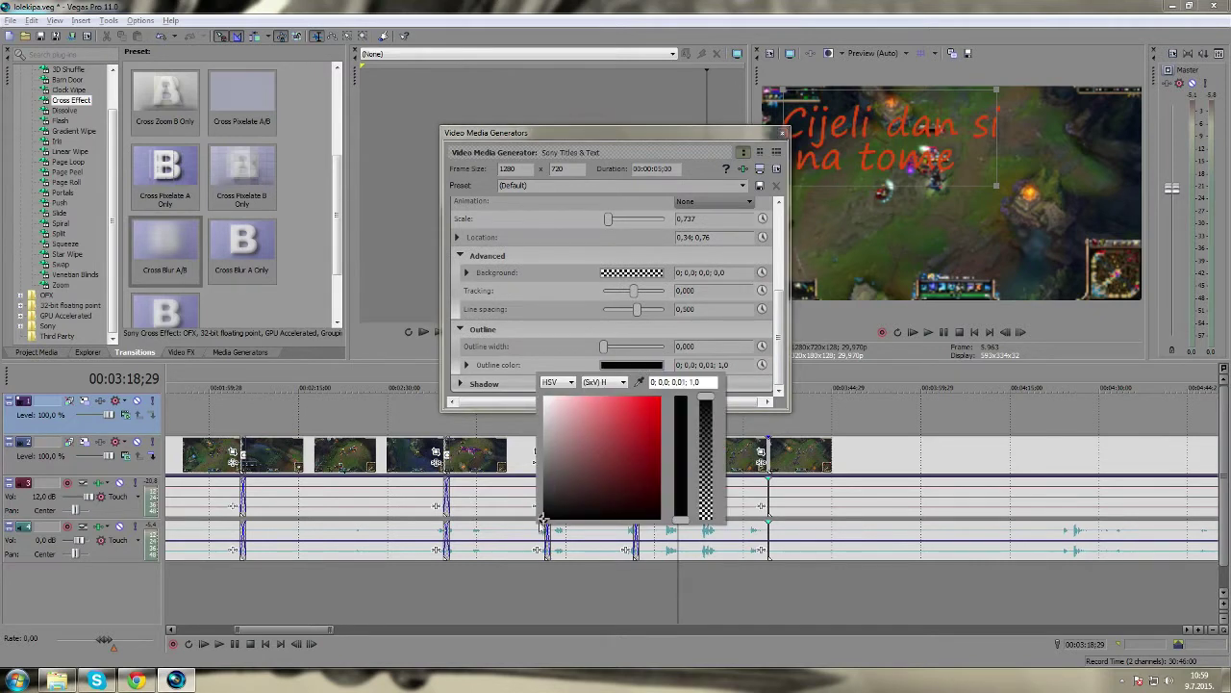
# Increase the title's outline width to about 8,547 and close the text generator settings
pyautogui.click(608, 354)
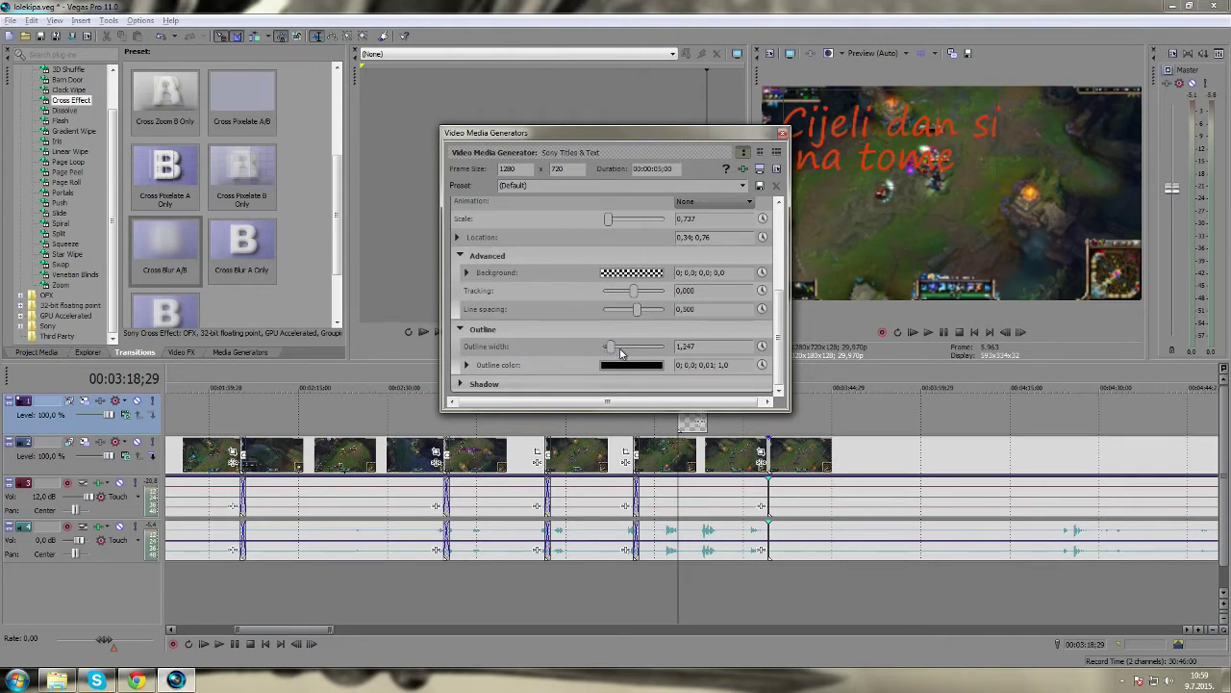
pyautogui.moveTo(620, 352); pyautogui.dragTo(637, 348)
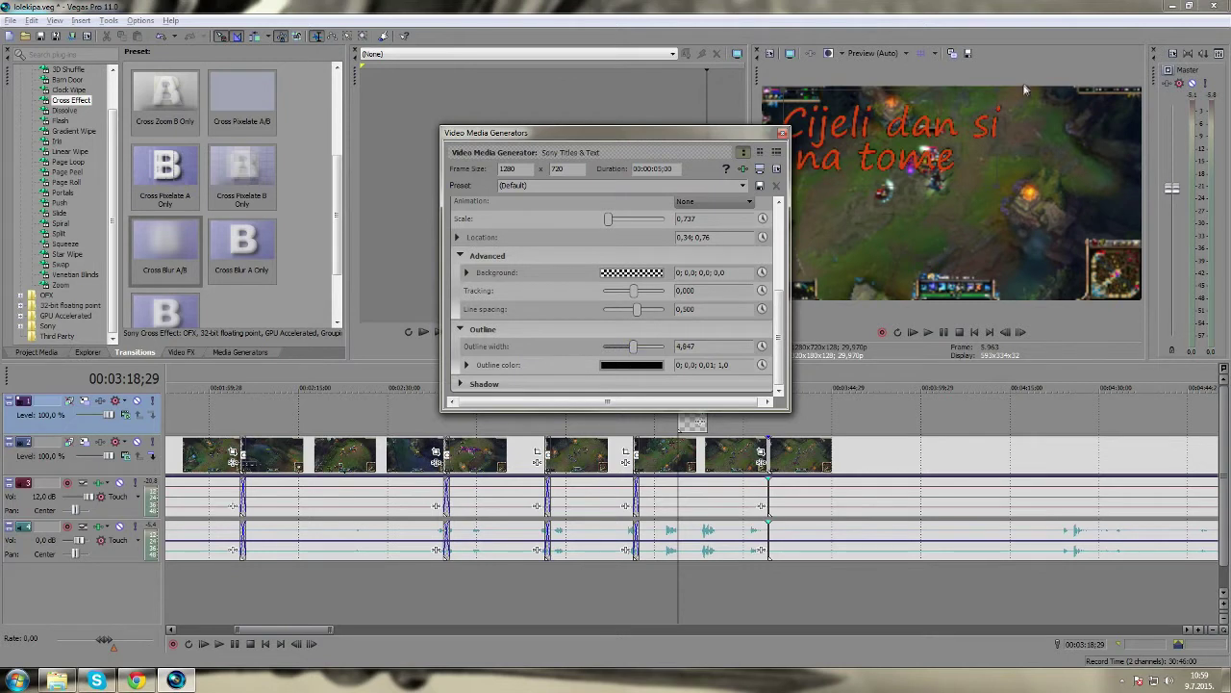
pyautogui.moveTo(641, 347); pyautogui.dragTo(657, 346)
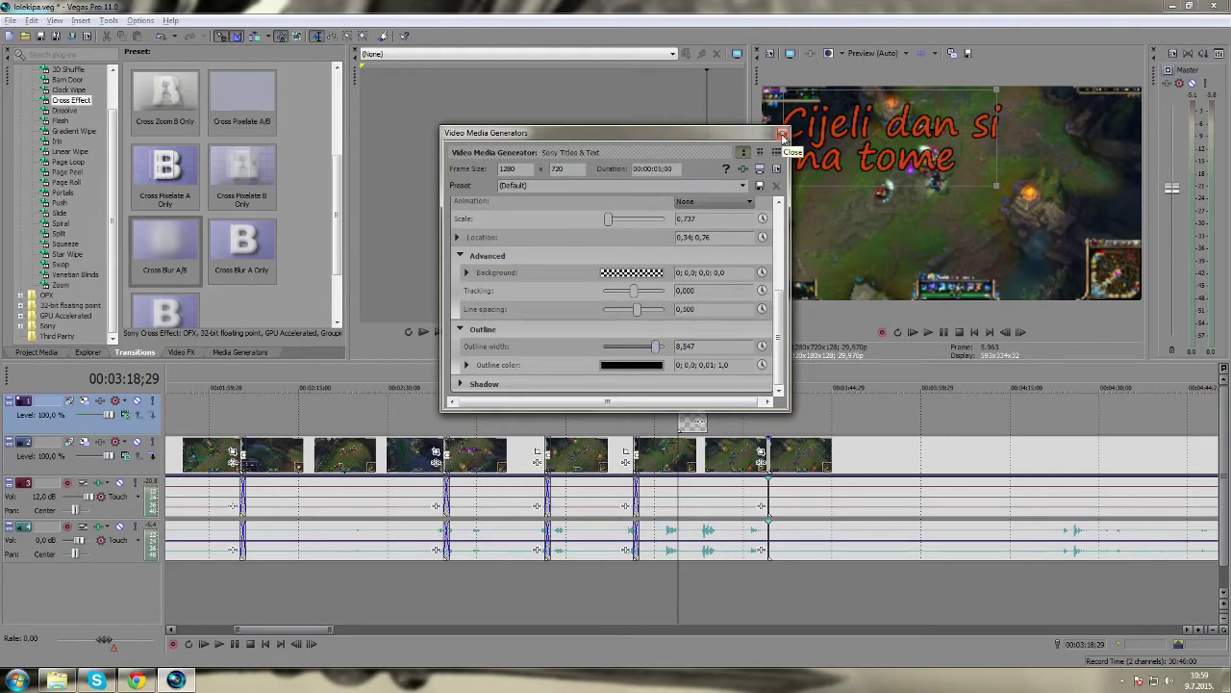
pyautogui.click(783, 135)
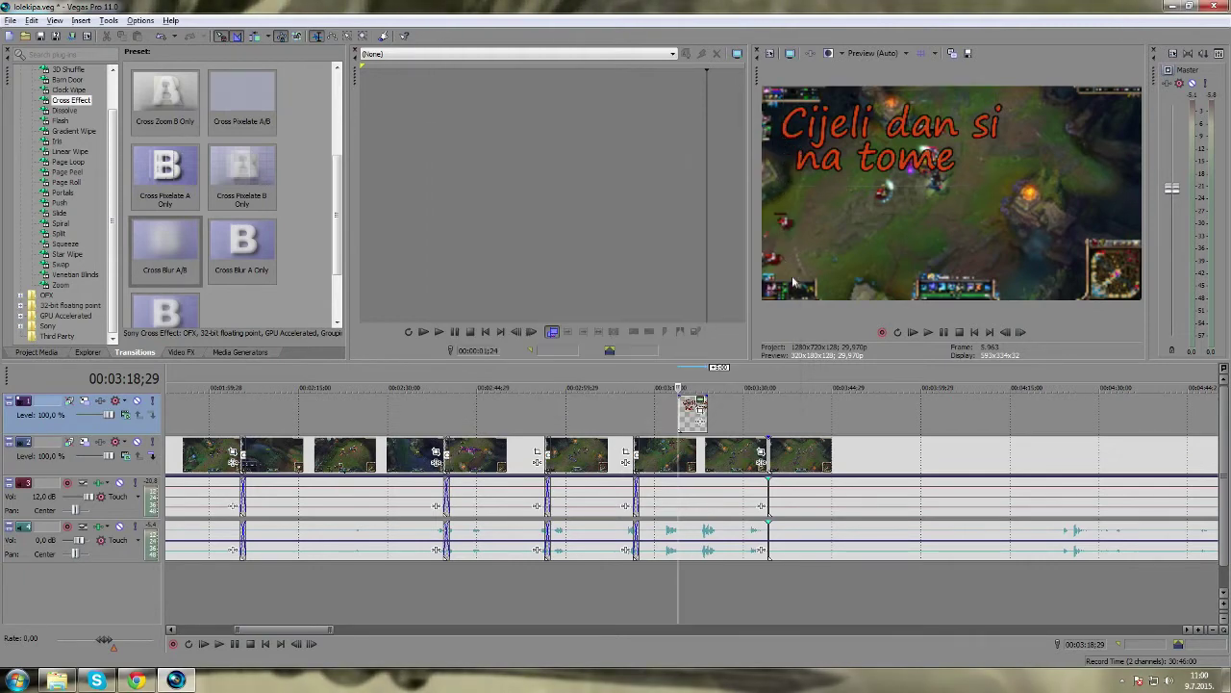
# Add a short fade-in to the start of the title clip and choose the linear fade curve for it
pyautogui.click(674, 371)
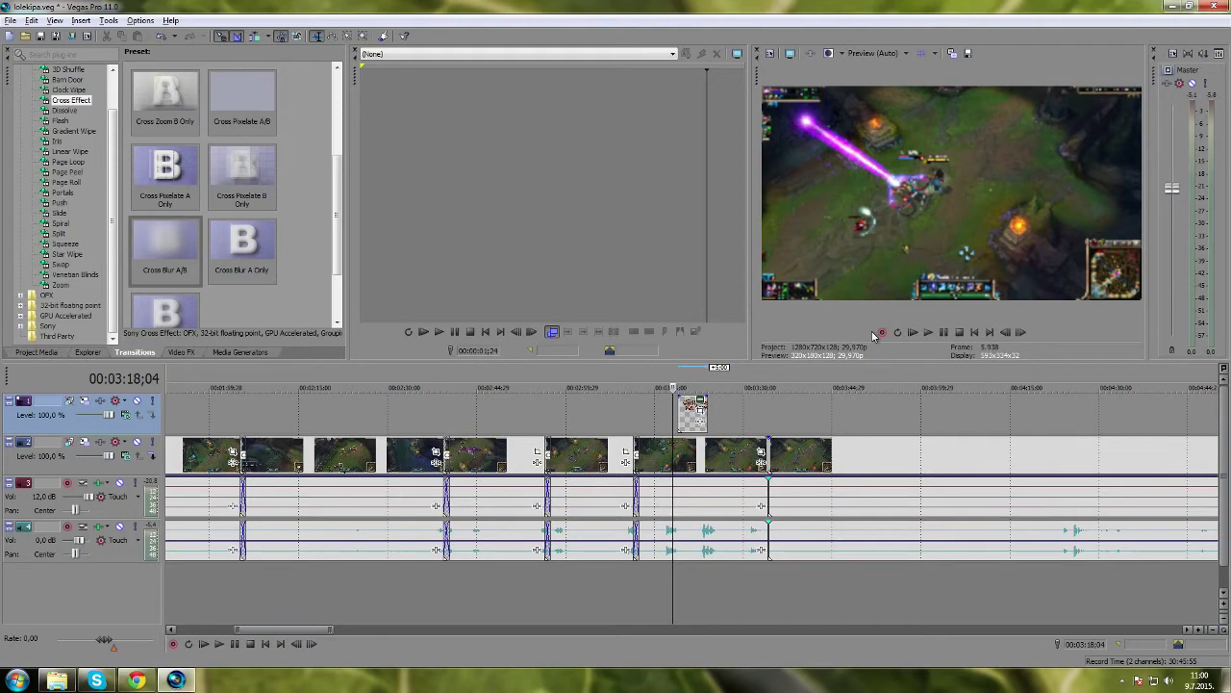
pyautogui.scroll(1, 760, 412)
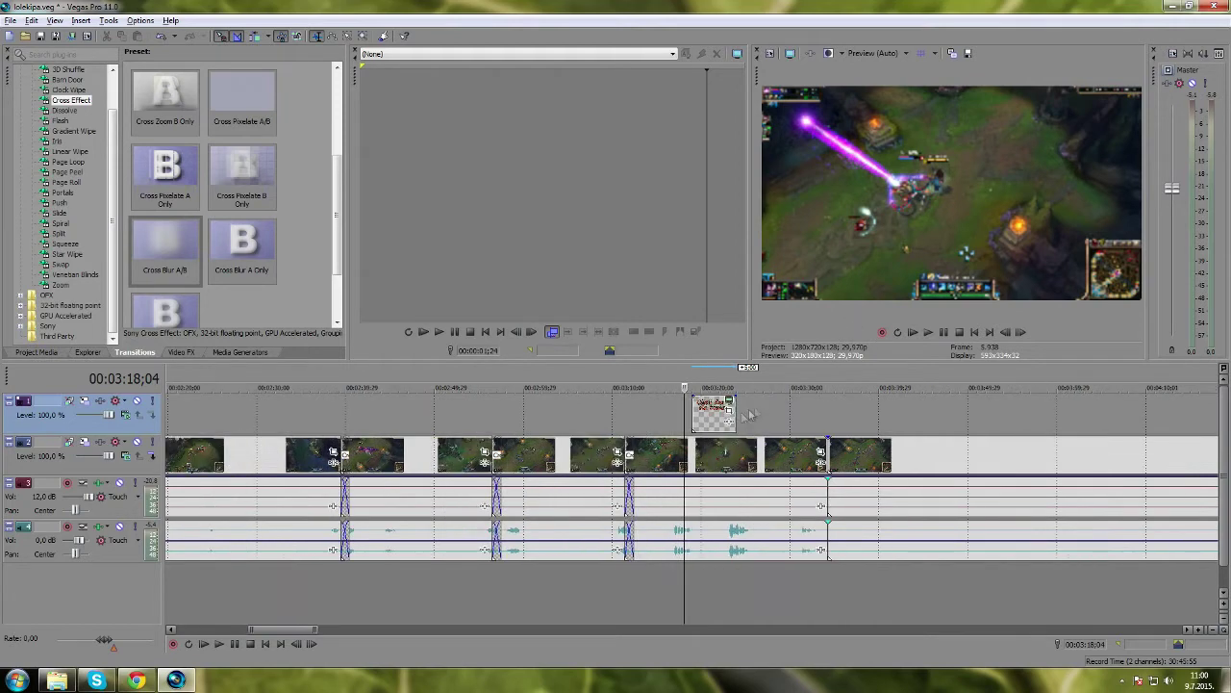
pyautogui.scroll(4, 760, 411)
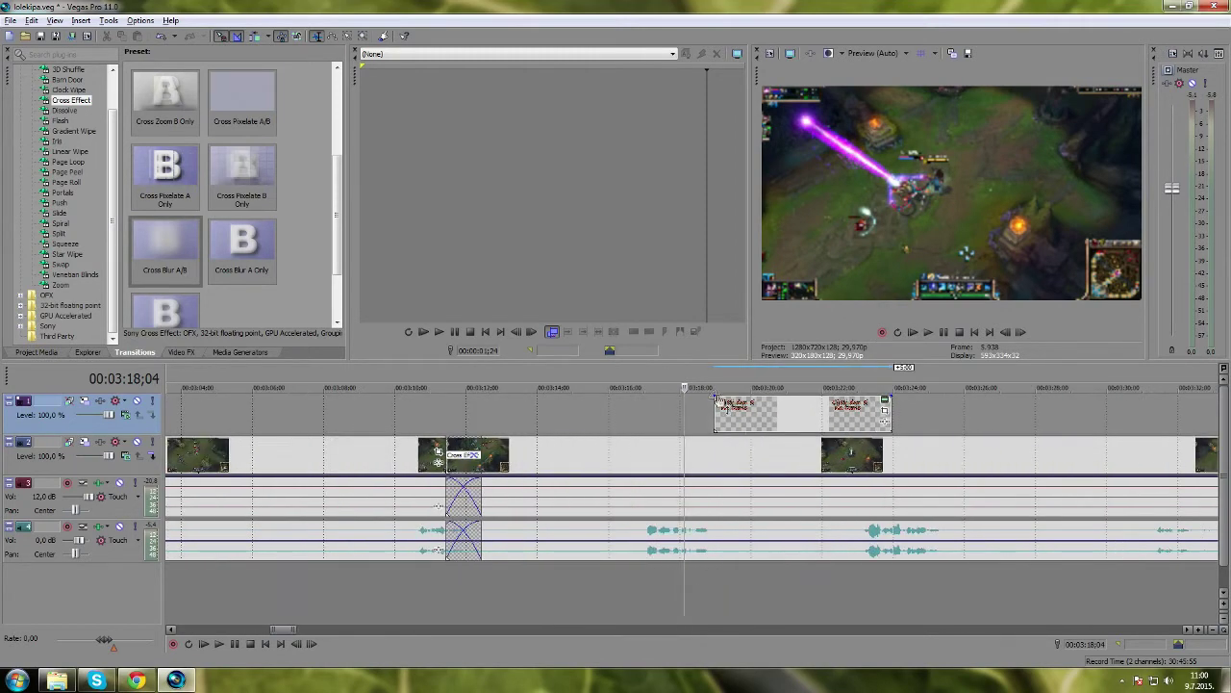
pyautogui.moveTo(716, 398); pyautogui.dragTo(736, 396)
pyautogui.rightClick(738, 397)
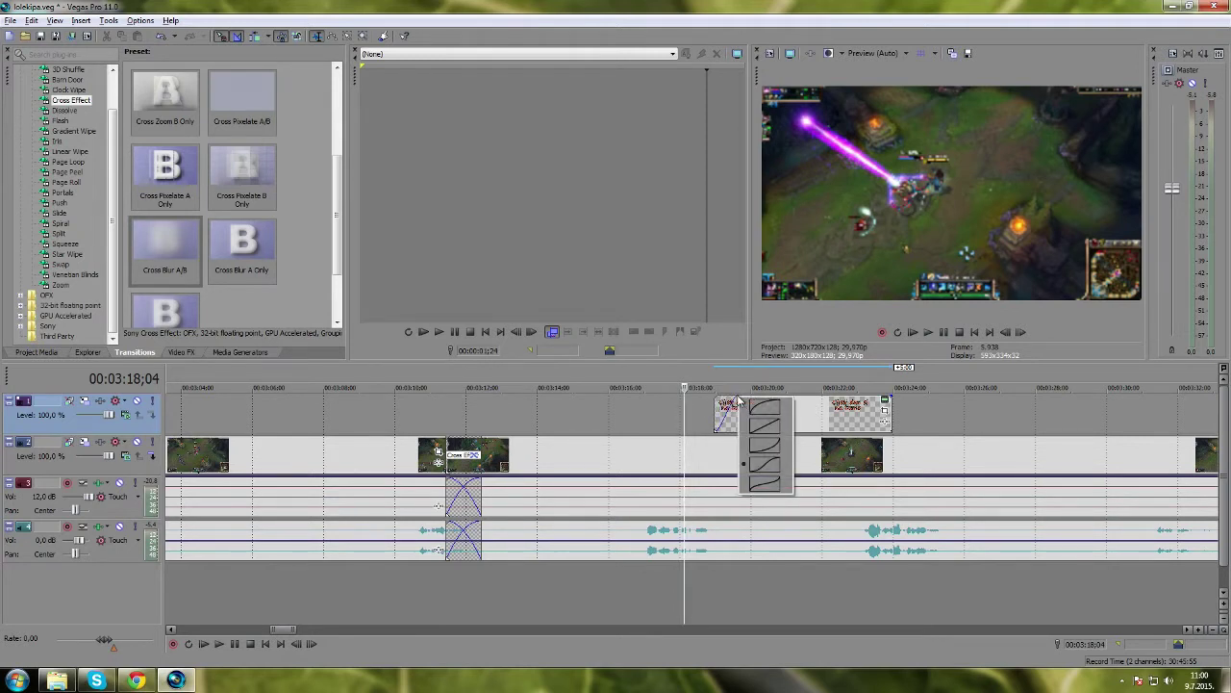
pyautogui.click(765, 424)
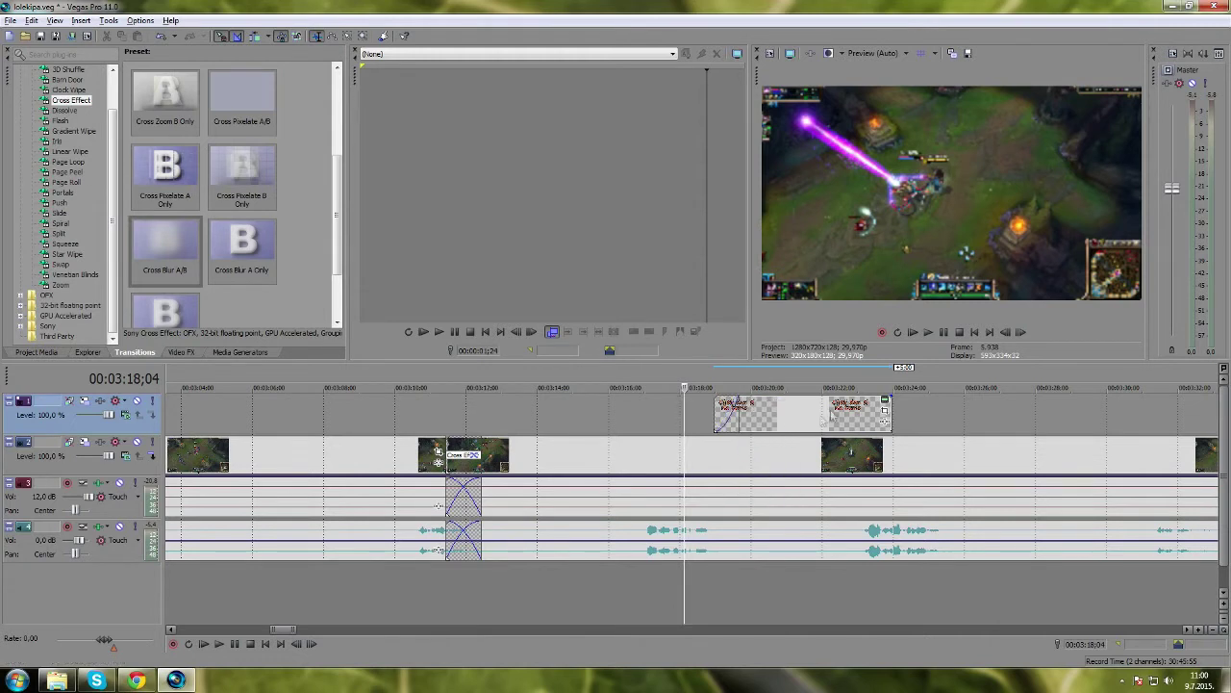
# Preview the title's fade-in, shorten the title clip to end at about 00:03:20;21 and fade out its end
pyautogui.click(929, 332)
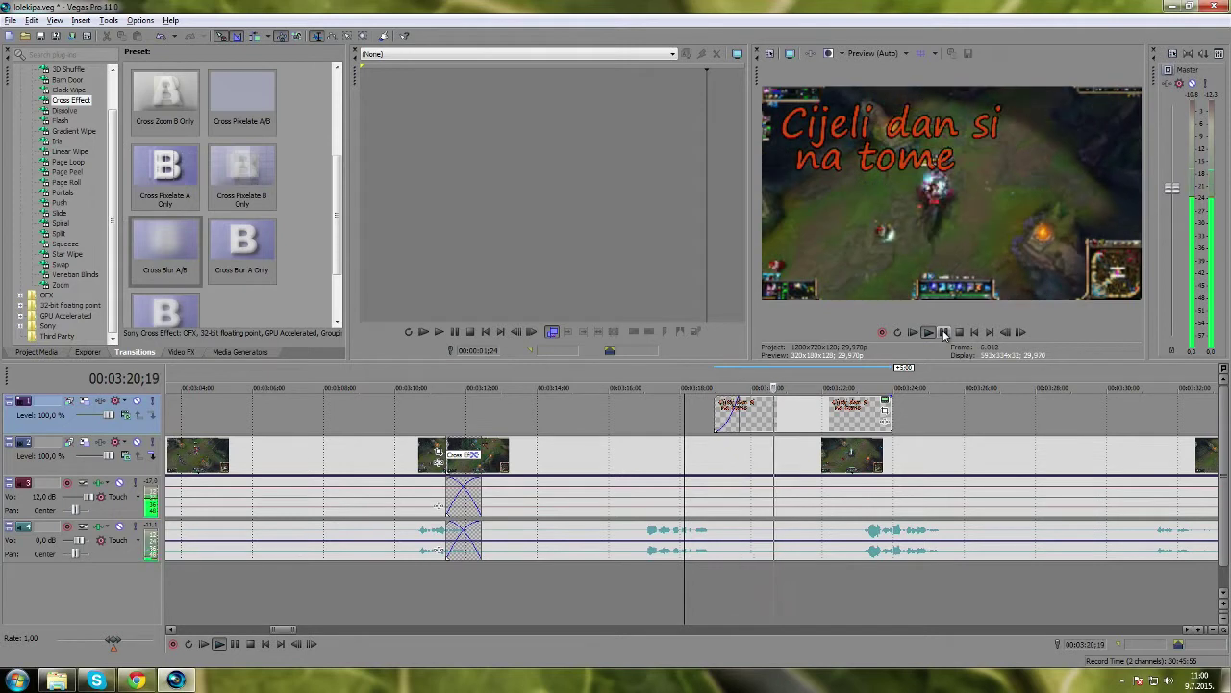
pyautogui.click(943, 332)
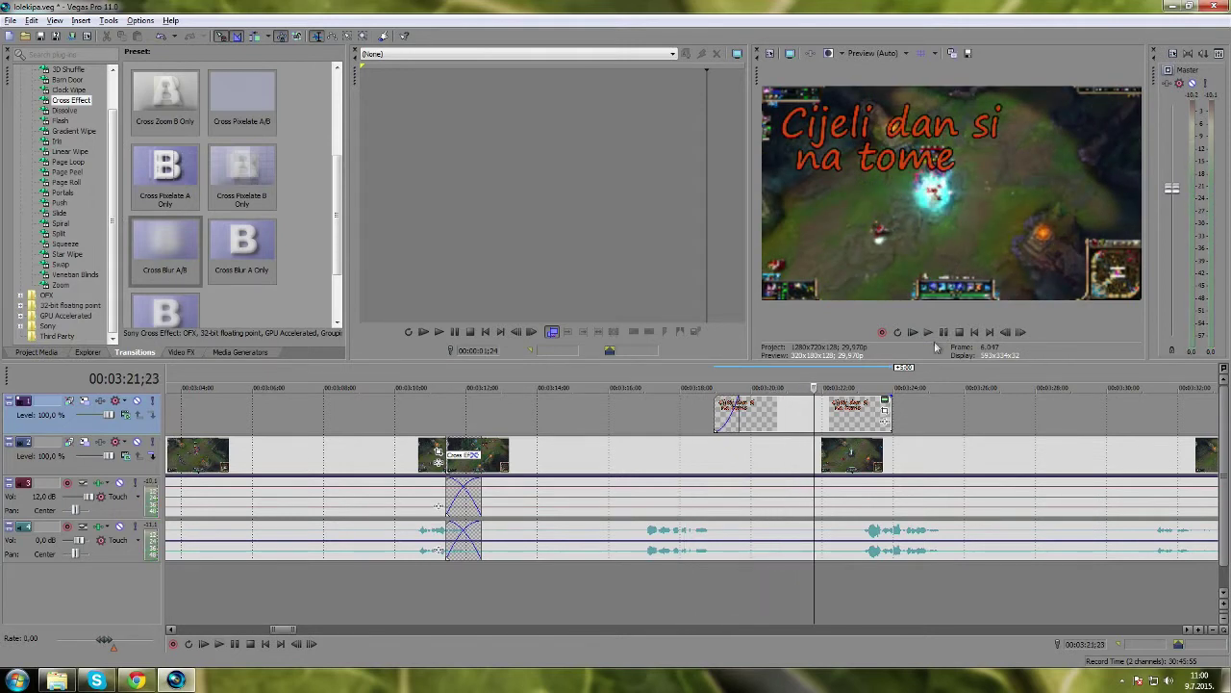
pyautogui.click(786, 383)
pyautogui.click(775, 382)
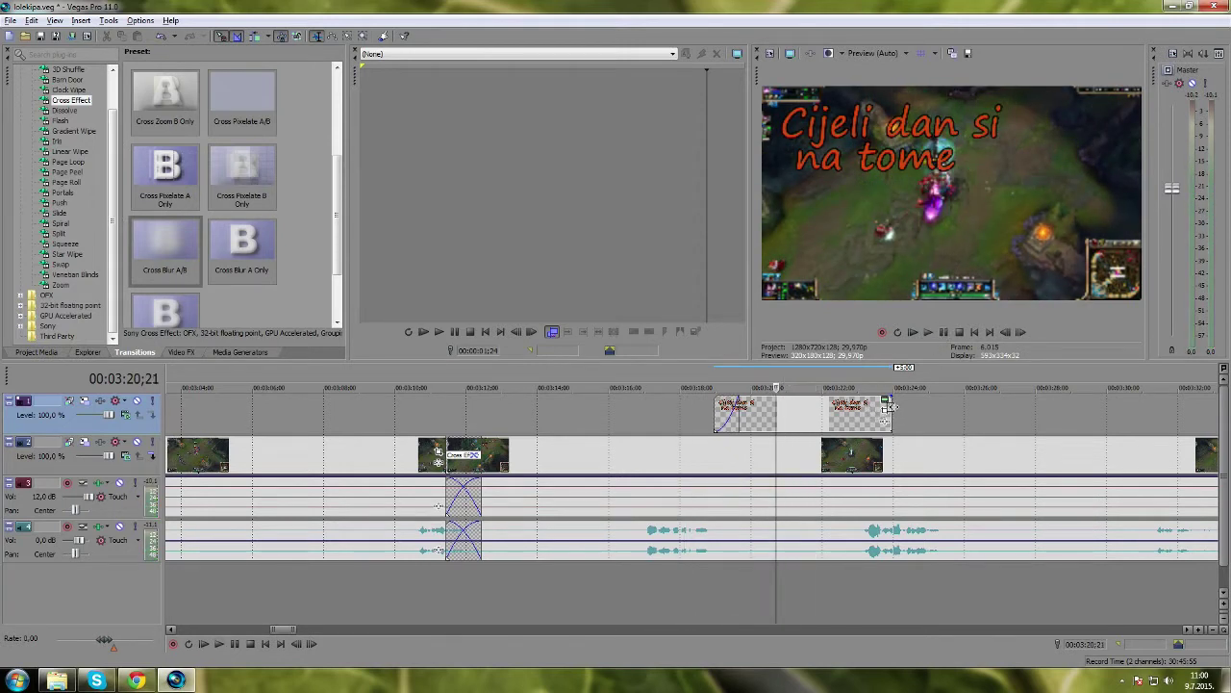
pyautogui.moveTo(889, 406); pyautogui.dragTo(775, 406)
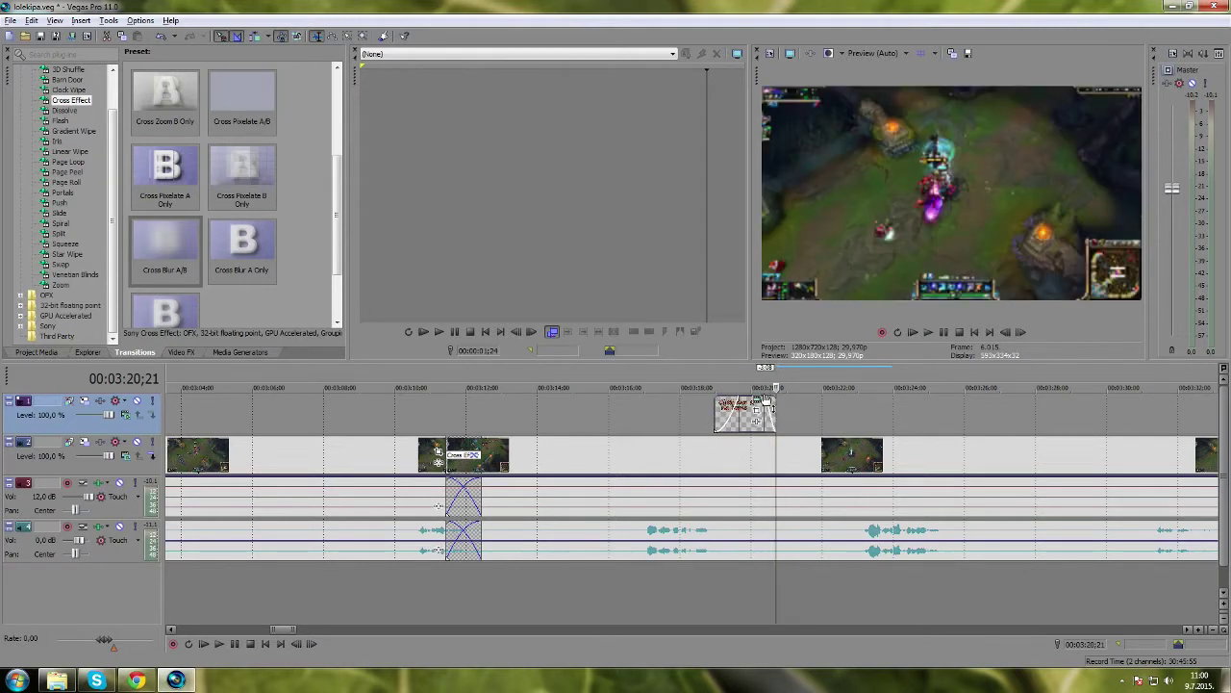
# Play back the shortened title clip from its start to check its fades
pyautogui.click(715, 383)
pyautogui.click(945, 332)
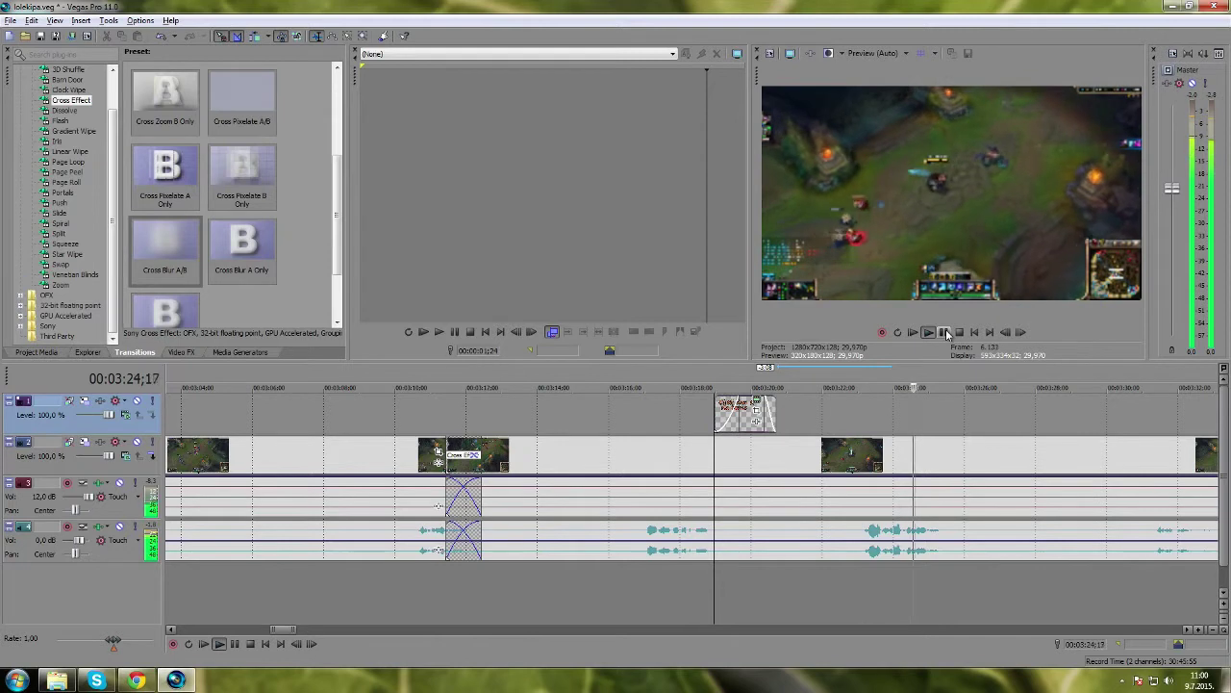
pyautogui.click(946, 332)
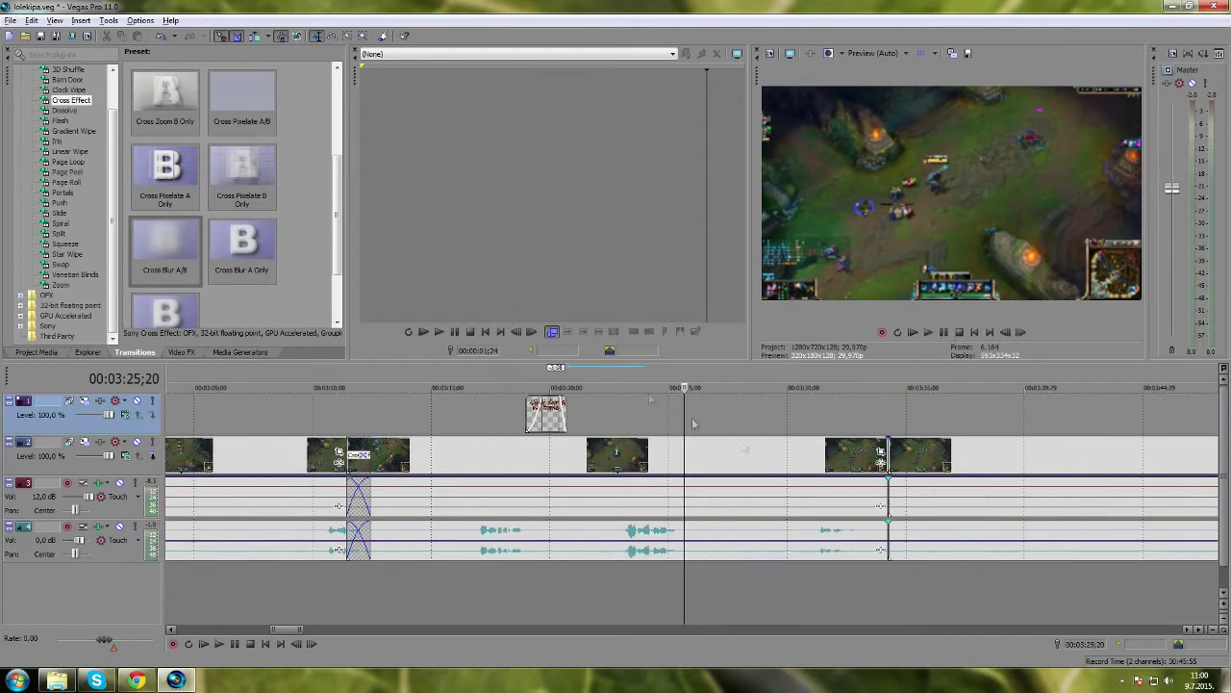
pyautogui.click(546, 366)
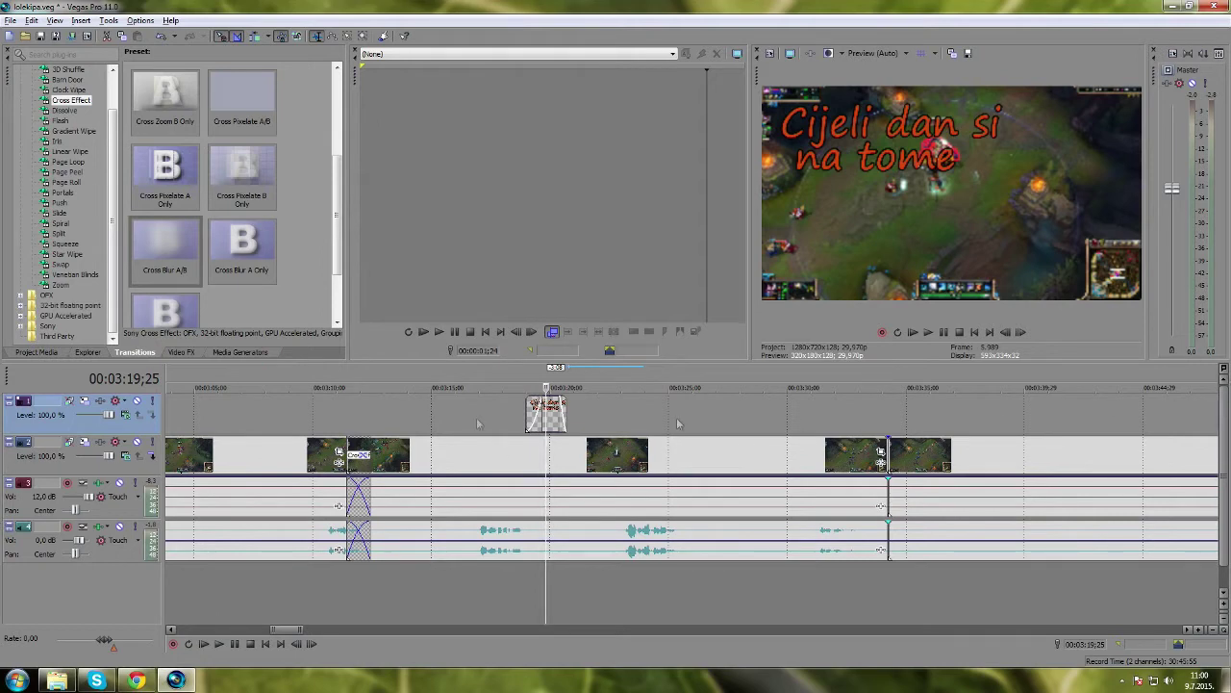
# Play the section just before the title to review the transition leading into it
pyautogui.hscroll(-3, 712, 580)
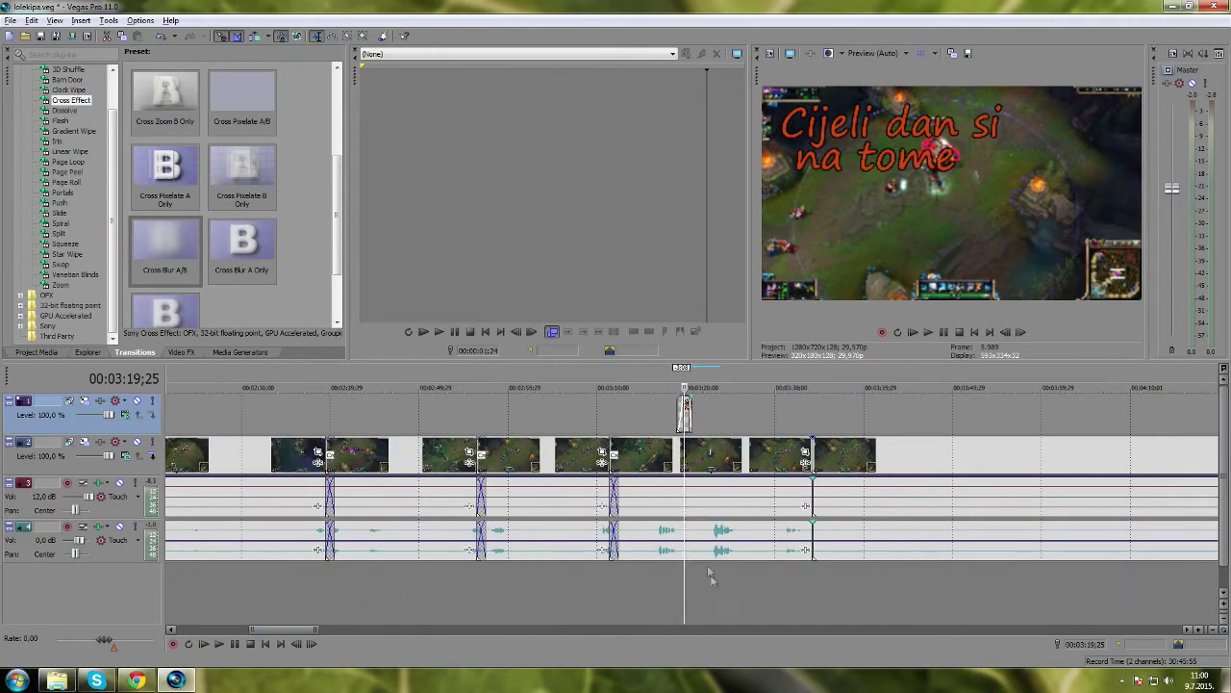
pyautogui.scroll(-4, 699, 573)
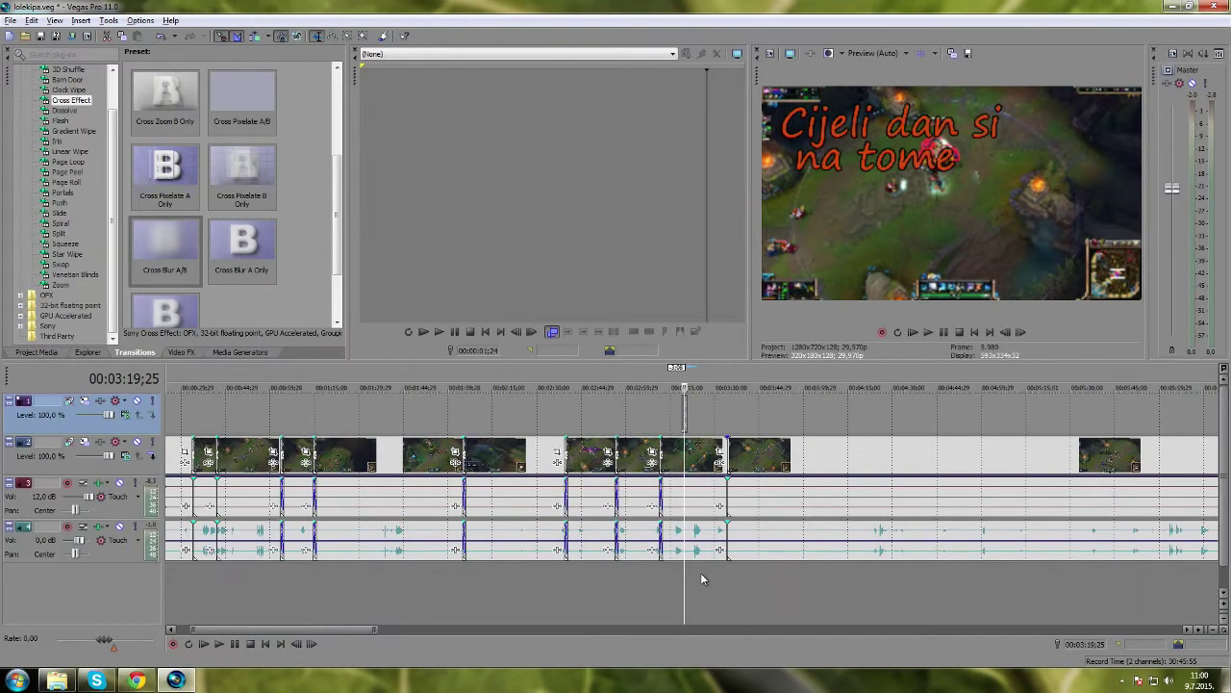
pyautogui.scroll(3, 702, 572)
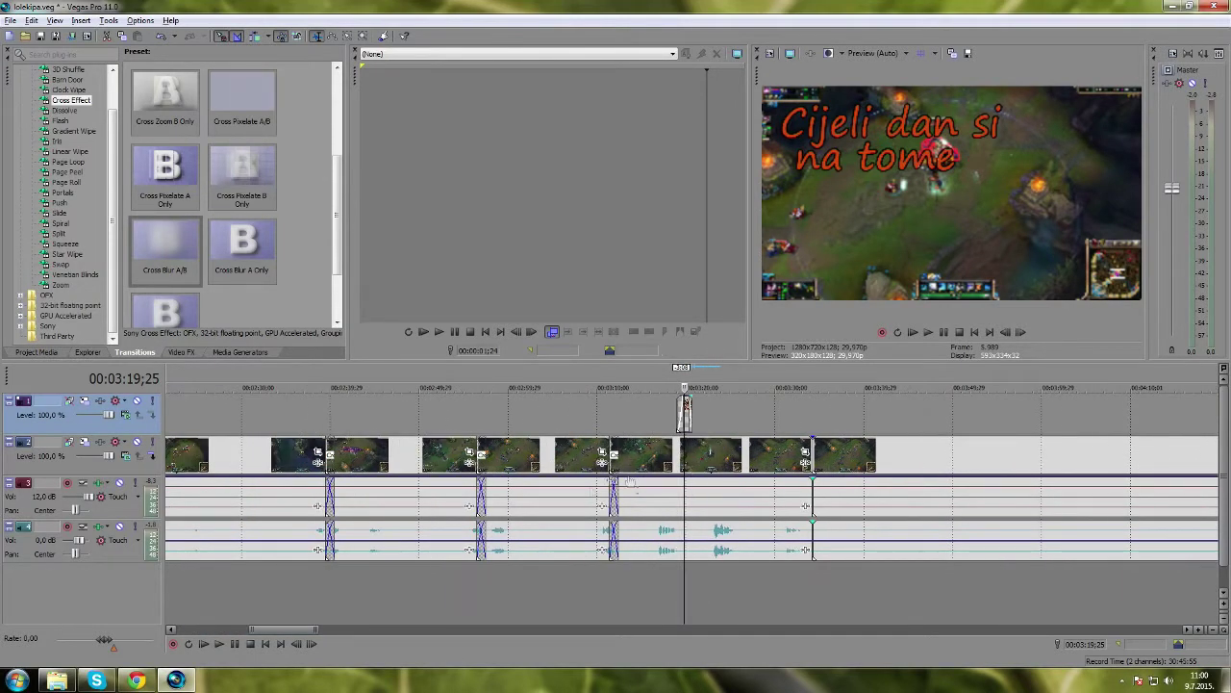
pyautogui.click(564, 381)
pyautogui.press('space')
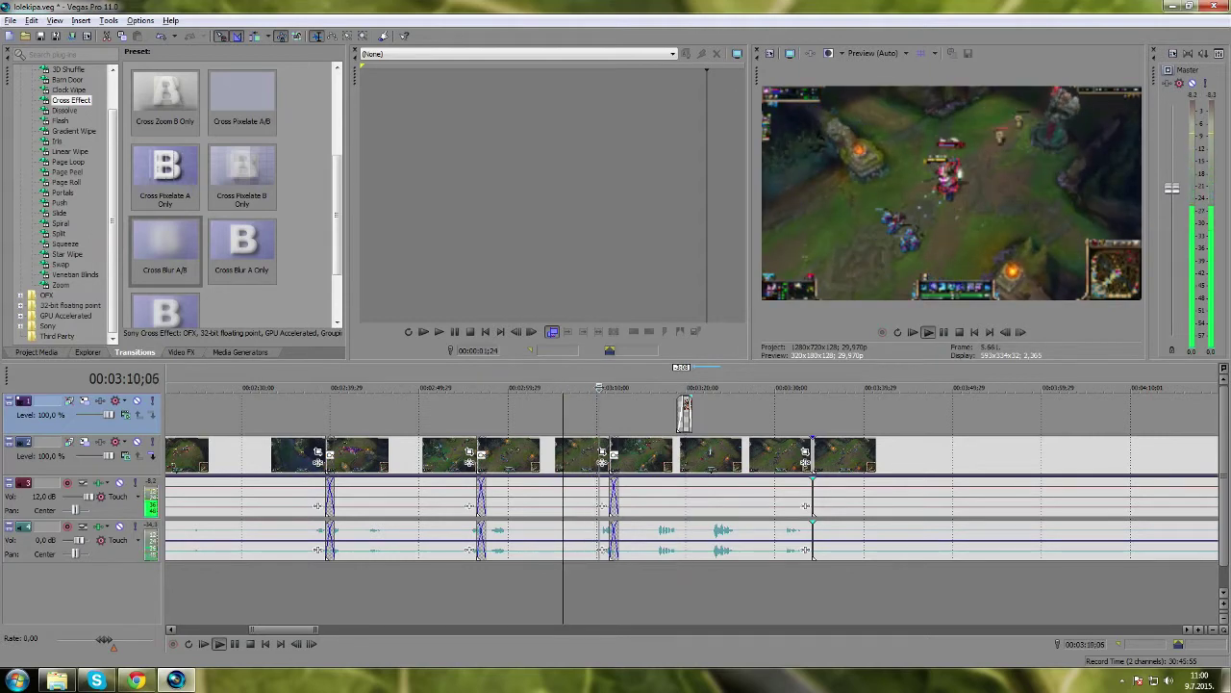
pyautogui.click(668, 384)
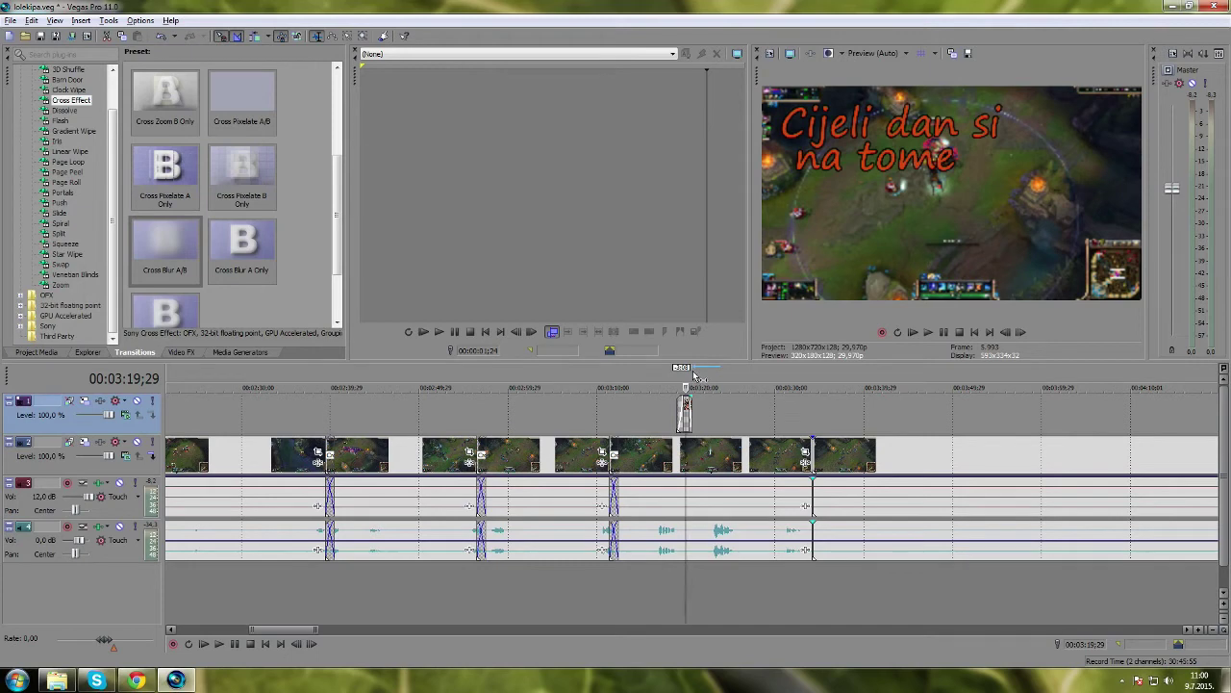
# Examine the uncut footage after 00:03:34;08 and shuttle the playback forward at increased speed
pyautogui.scroll(-3, 386, 587)
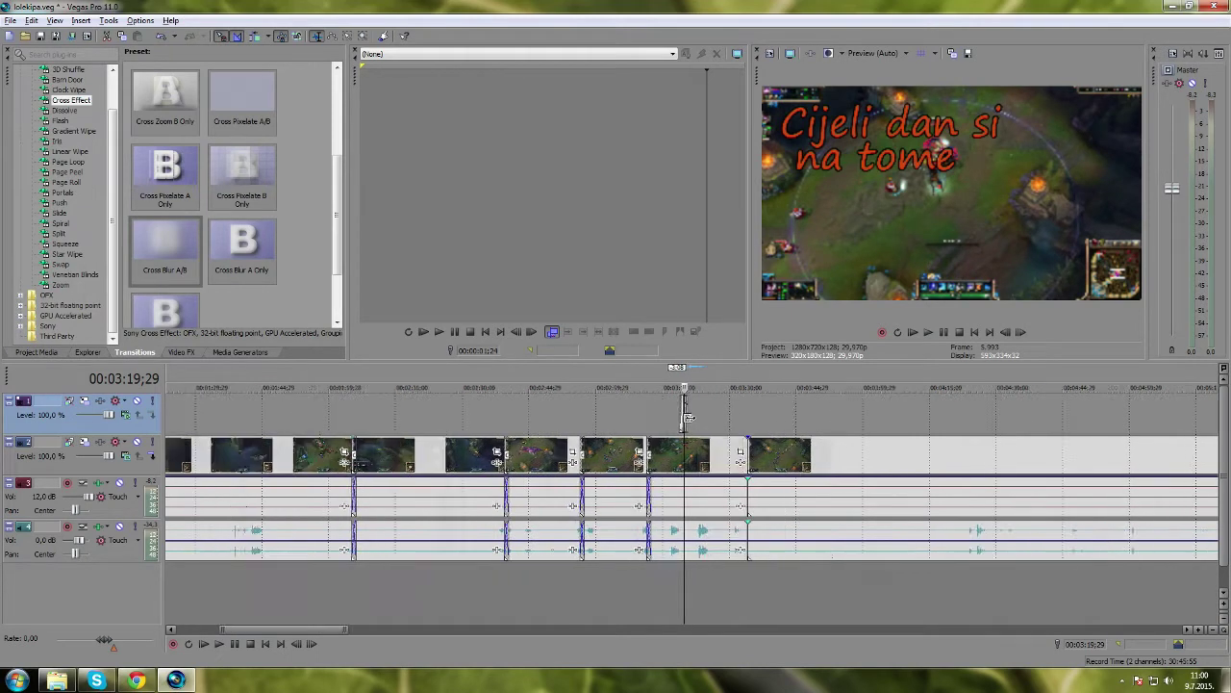
pyautogui.moveTo(332, 631)
pyautogui.mouseDown()
pyautogui.moveTo(316, 634)
pyautogui.moveTo(342, 631)
pyautogui.mouseUp()
pyautogui.click(629, 378)
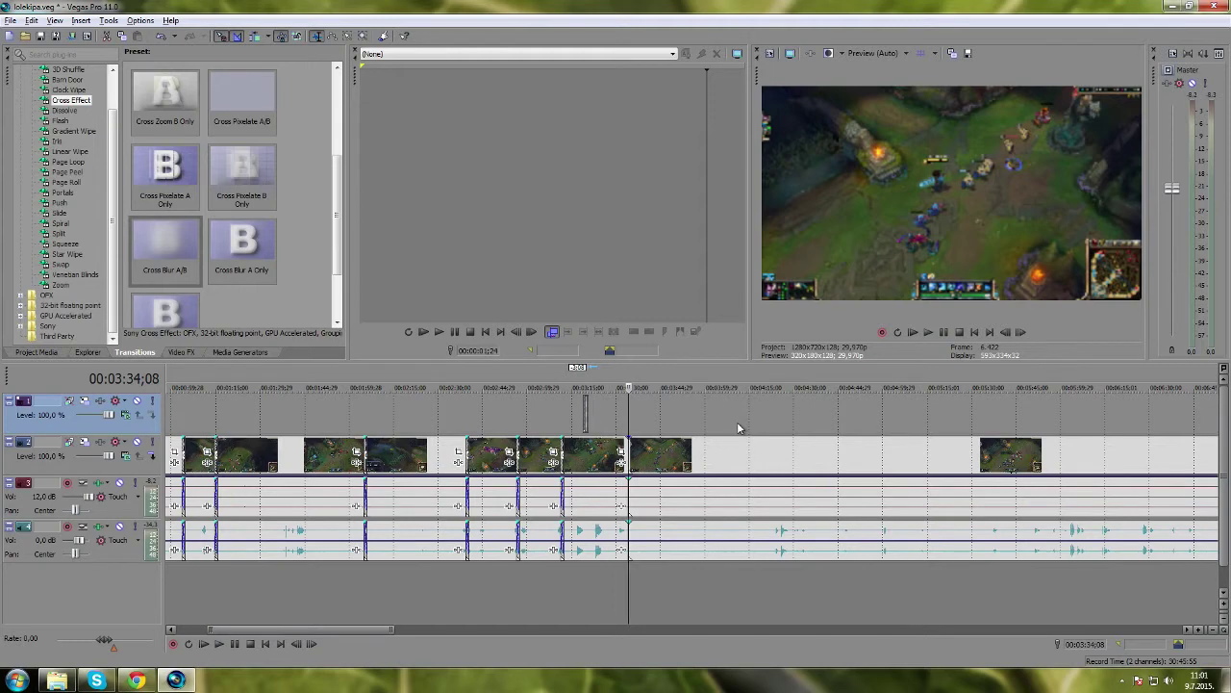
pyautogui.scroll(-3, 760, 414)
pyautogui.scroll(-1, 789, 406)
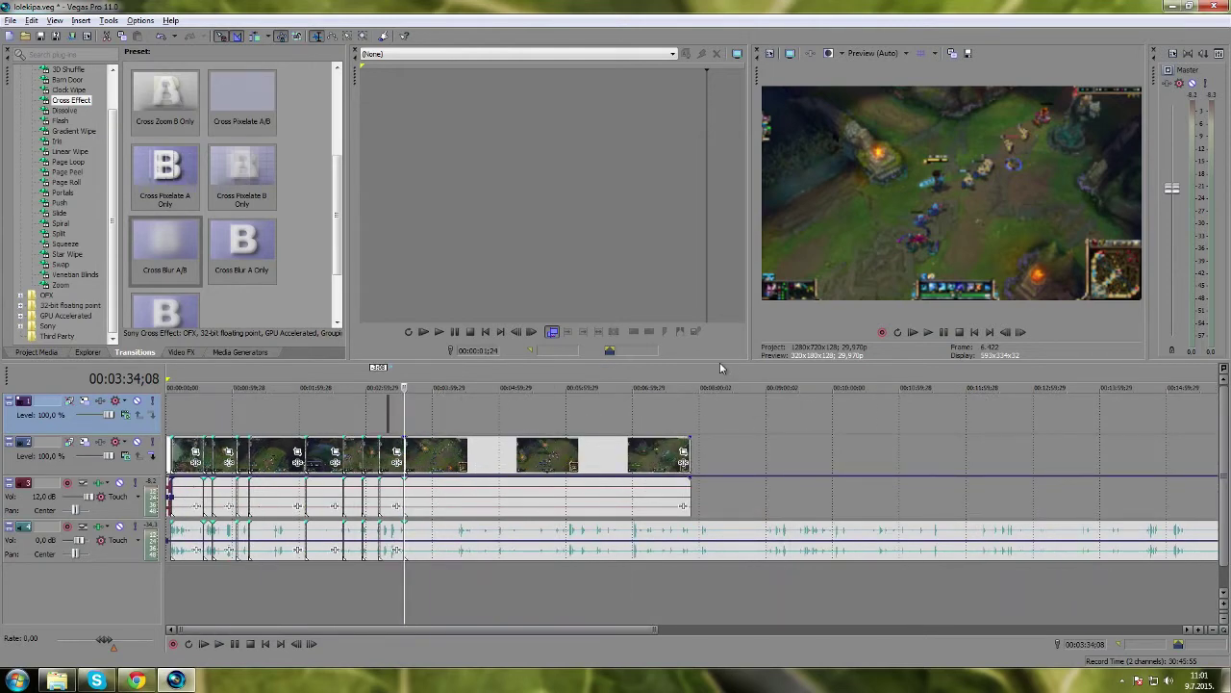
pyautogui.scroll(-3, 733, 377)
pyautogui.moveTo(855, 454); pyautogui.dragTo(612, 459)
pyautogui.scroll(5, 457, 403)
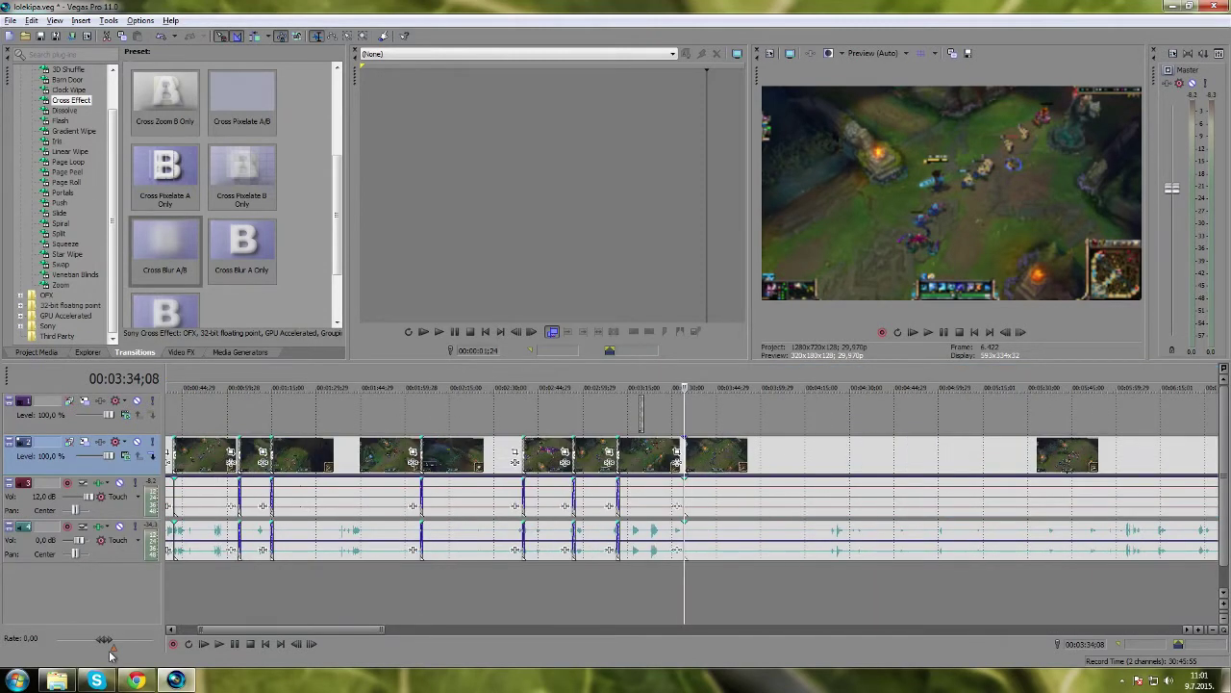
pyautogui.moveTo(102, 638); pyautogui.dragTo(116, 643)
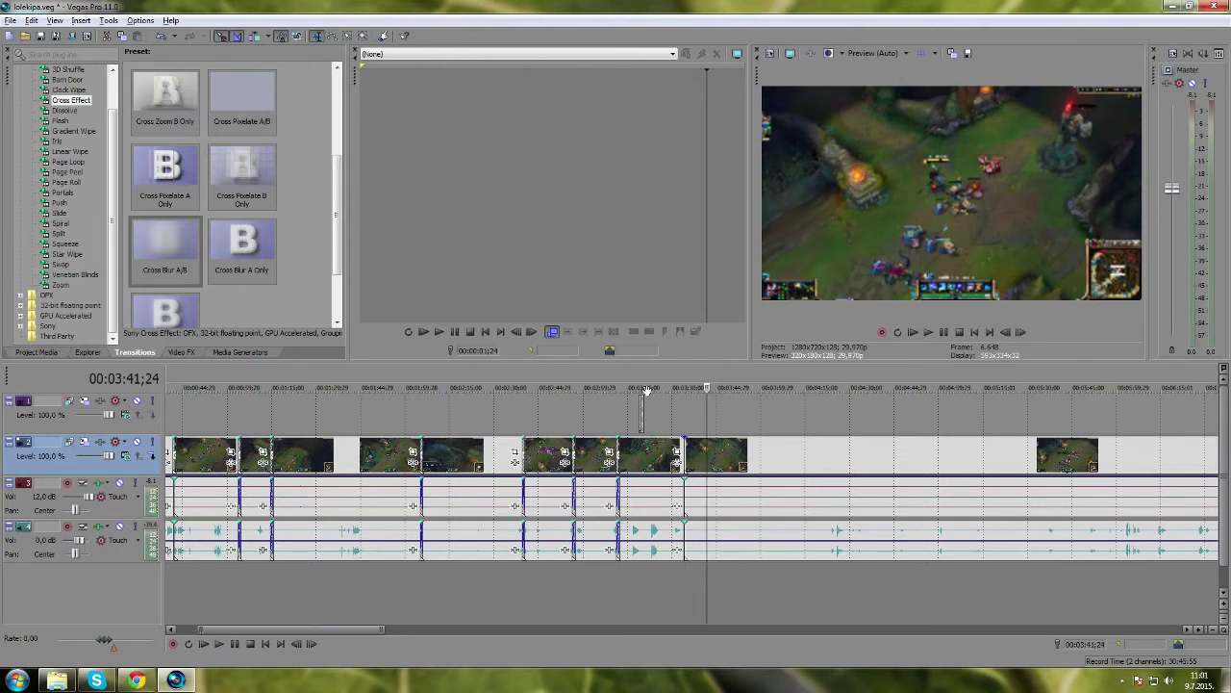
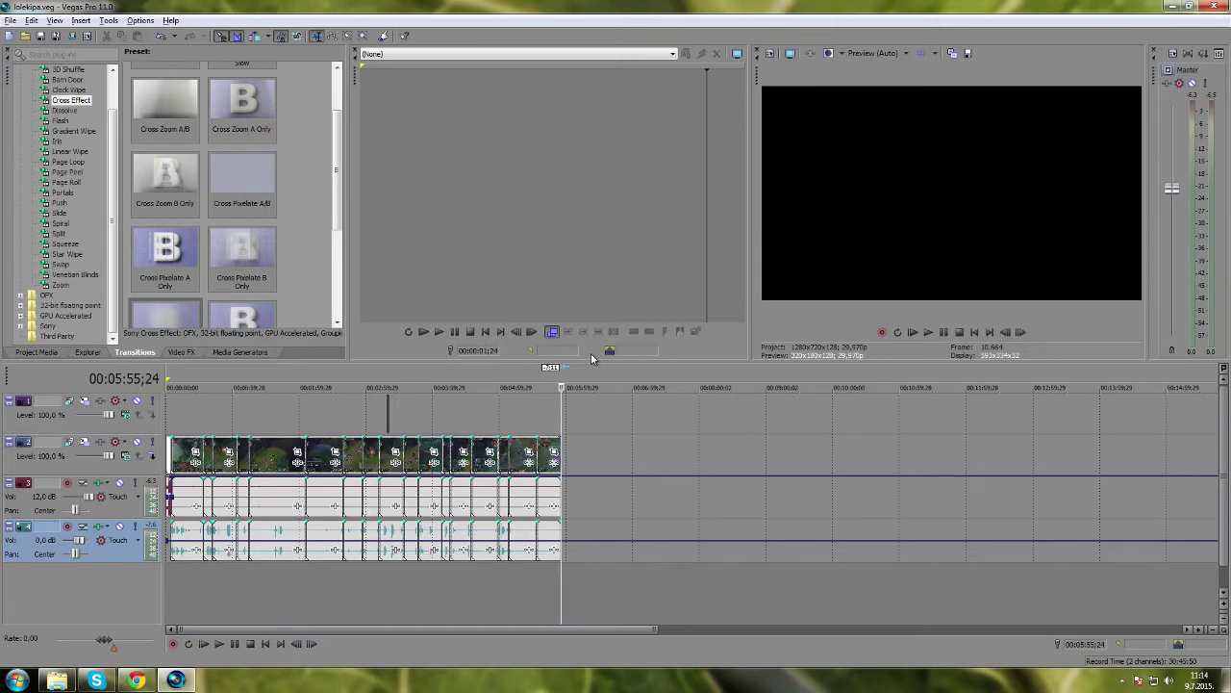
pyautogui.scroll(2, 682, 461)
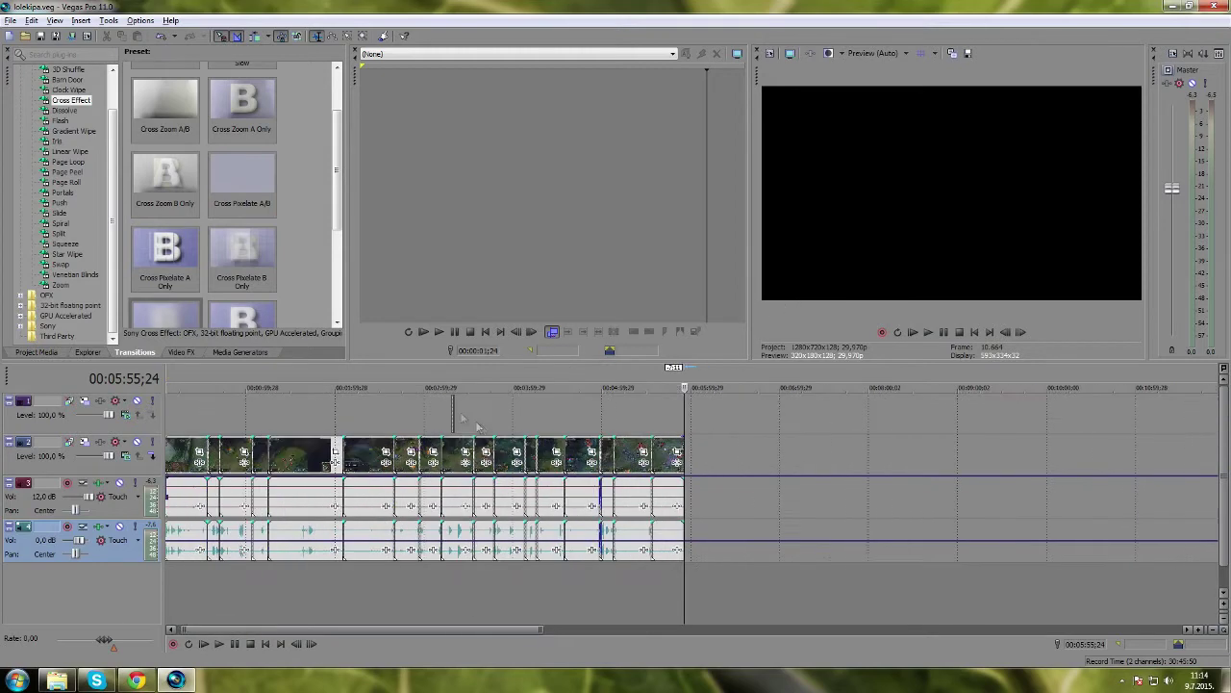
pyautogui.click(410, 385)
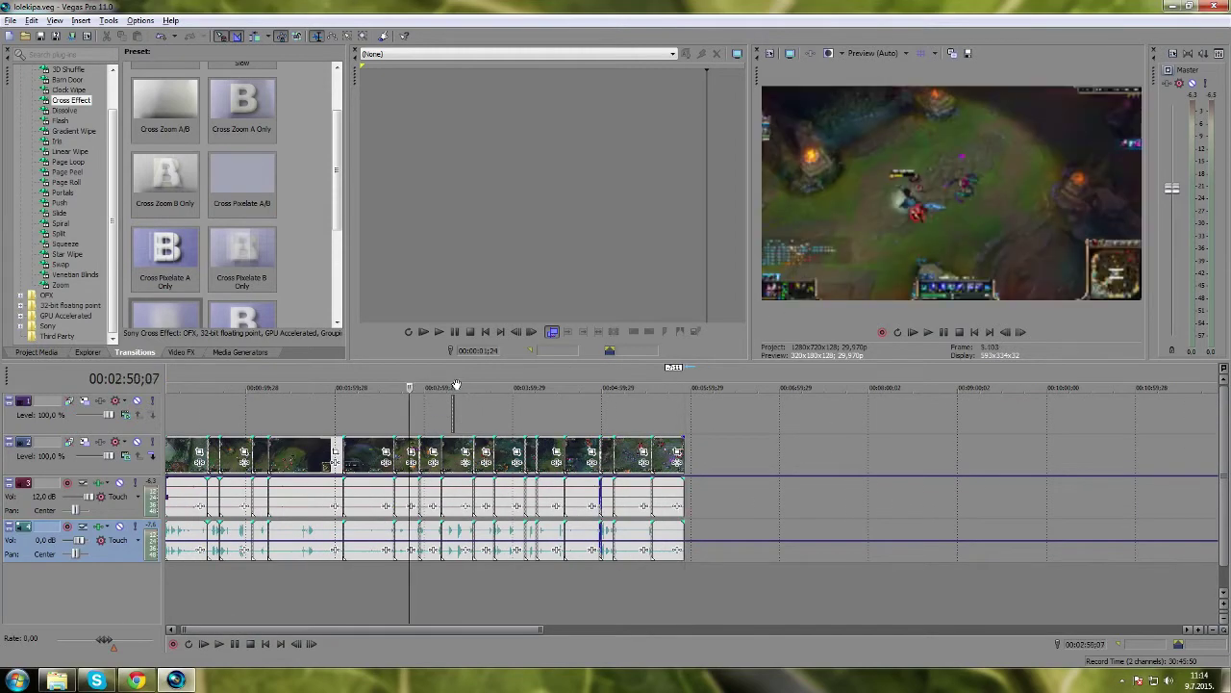
# Switch to Chrome and search YouTube for "ncs"
pyautogui.click(136, 680)
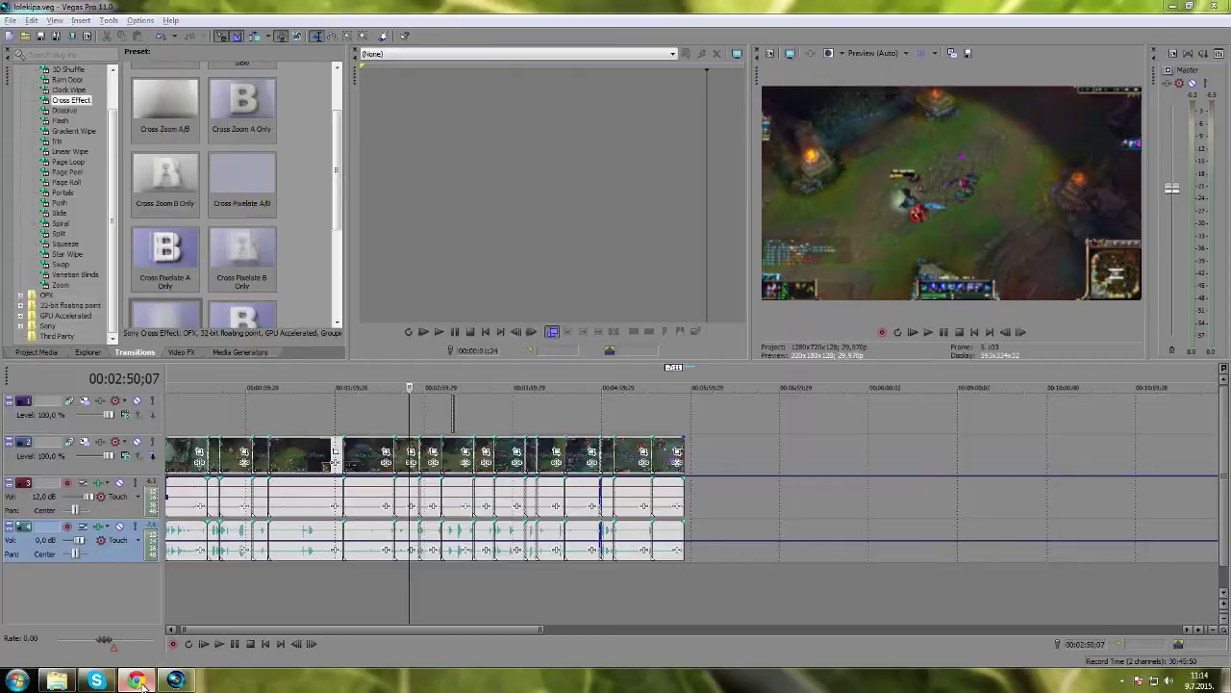
pyautogui.moveTo(229, 52); pyautogui.dragTo(41, 71)
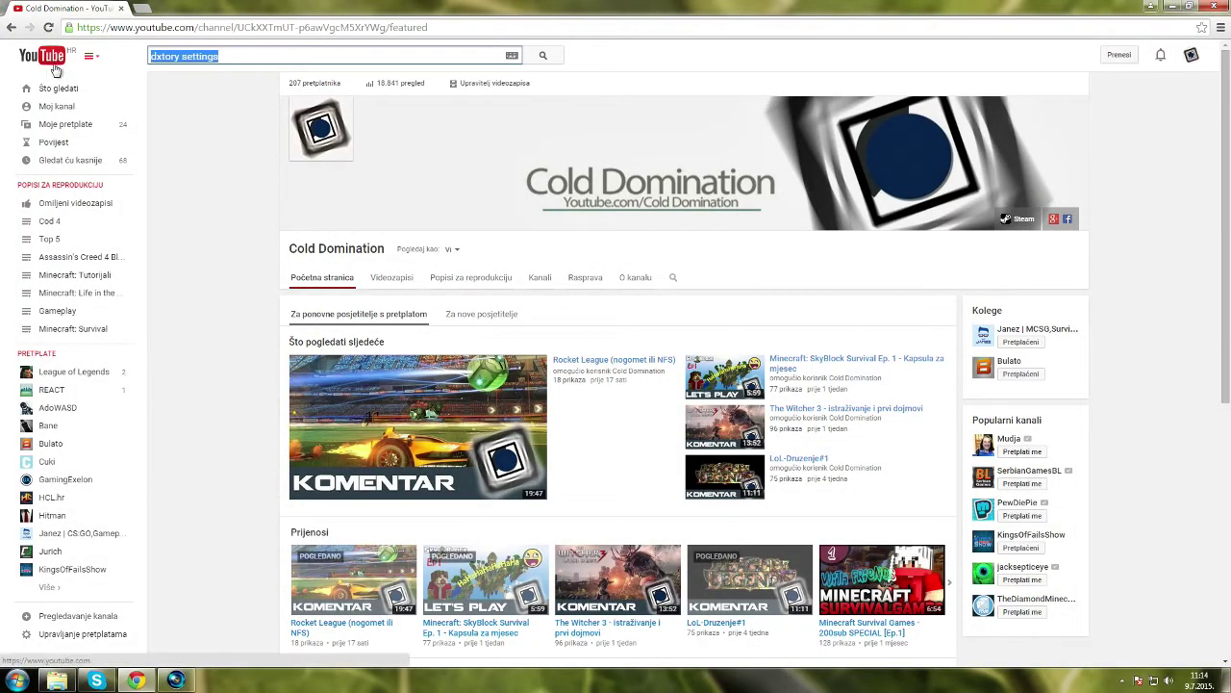
pyautogui.write('ncs')
pyautogui.press('Return')
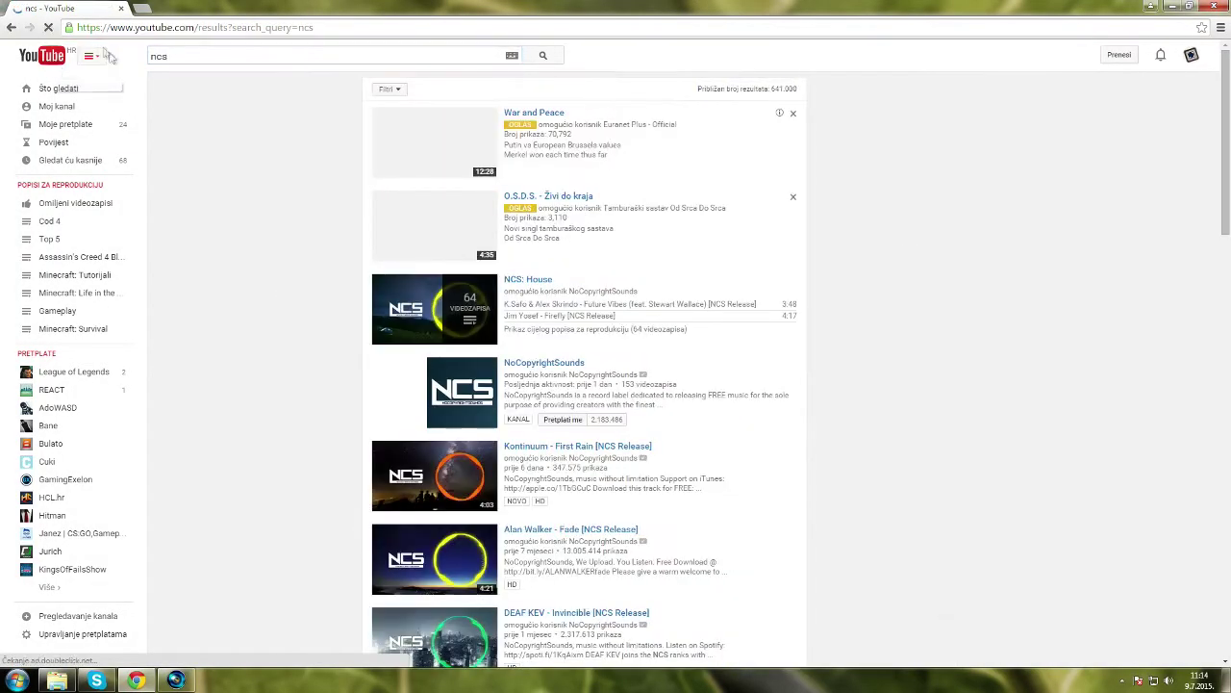
# Open the NoCopyrightSounds channel and look through its uploaded tracks
pyautogui.click(465, 409)
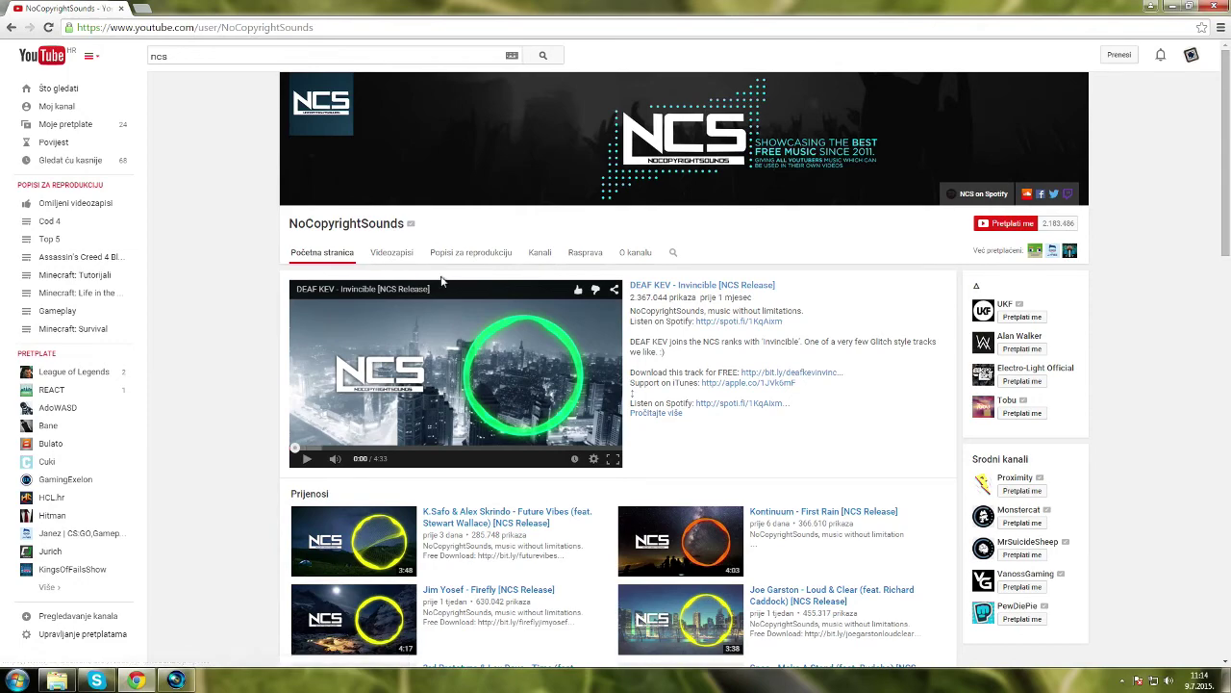
pyautogui.scroll(-3, 585, 368)
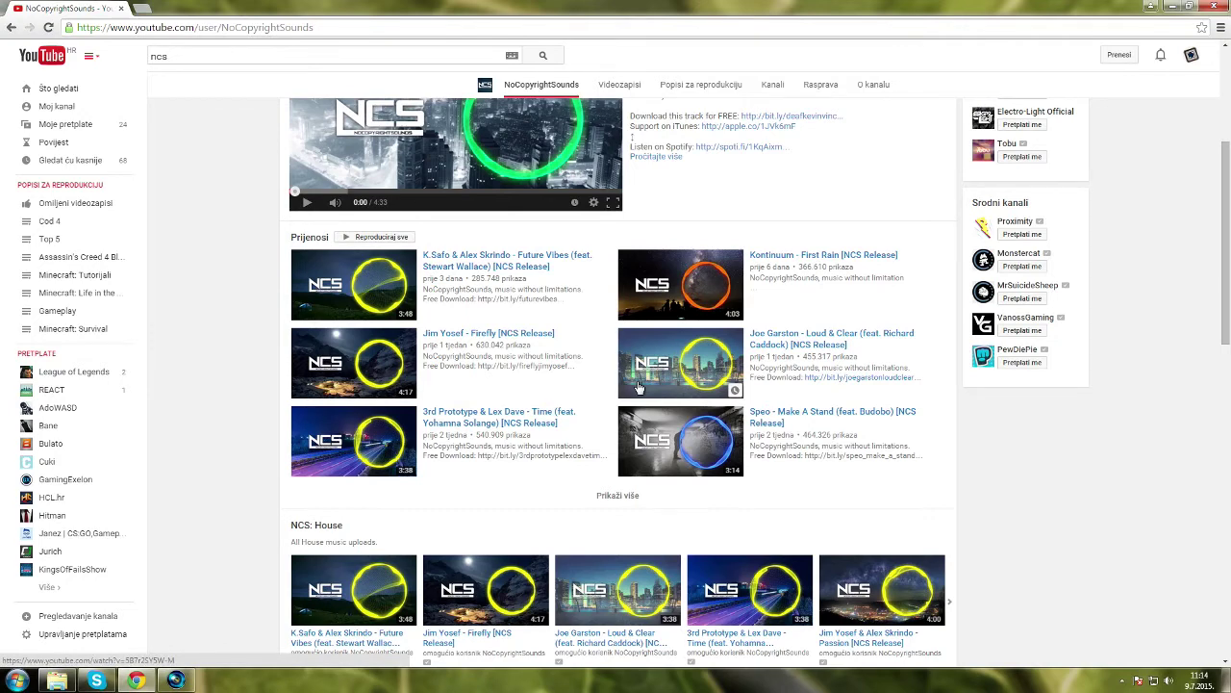
pyautogui.scroll(2, 639, 386)
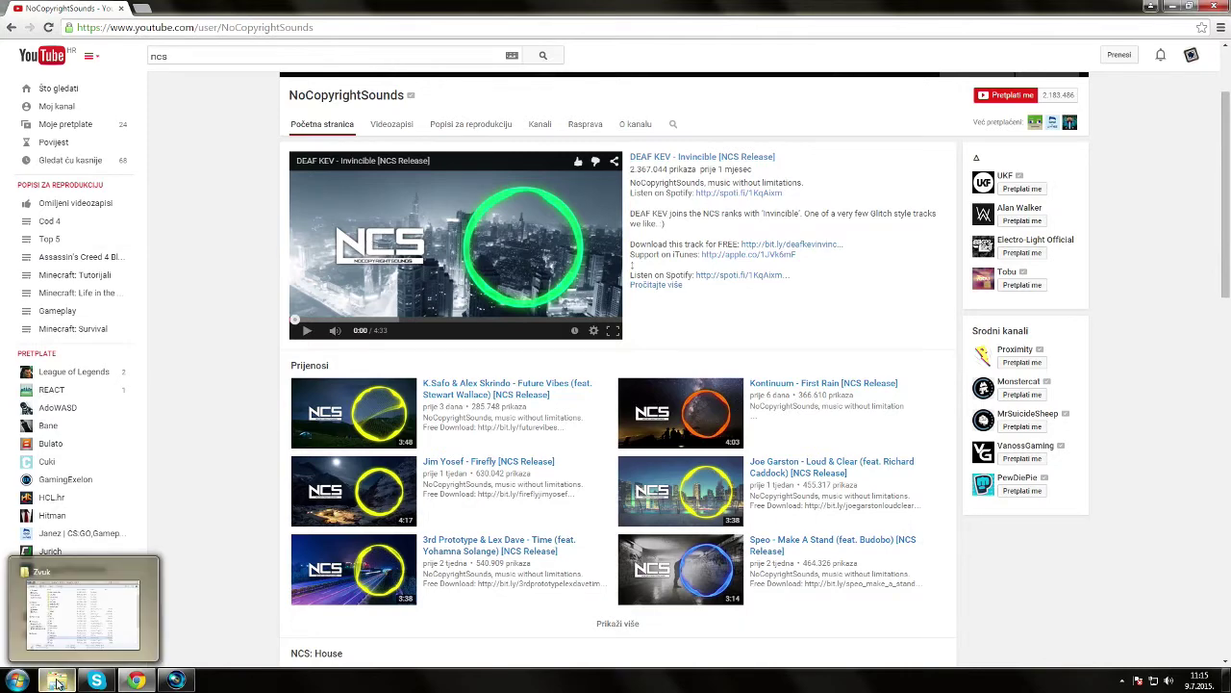
# Open the MUZIKA text document from the Zvuk folder in Windows Explorer
pyautogui.click(58, 681)
pyautogui.scroll(1, 207, 190)
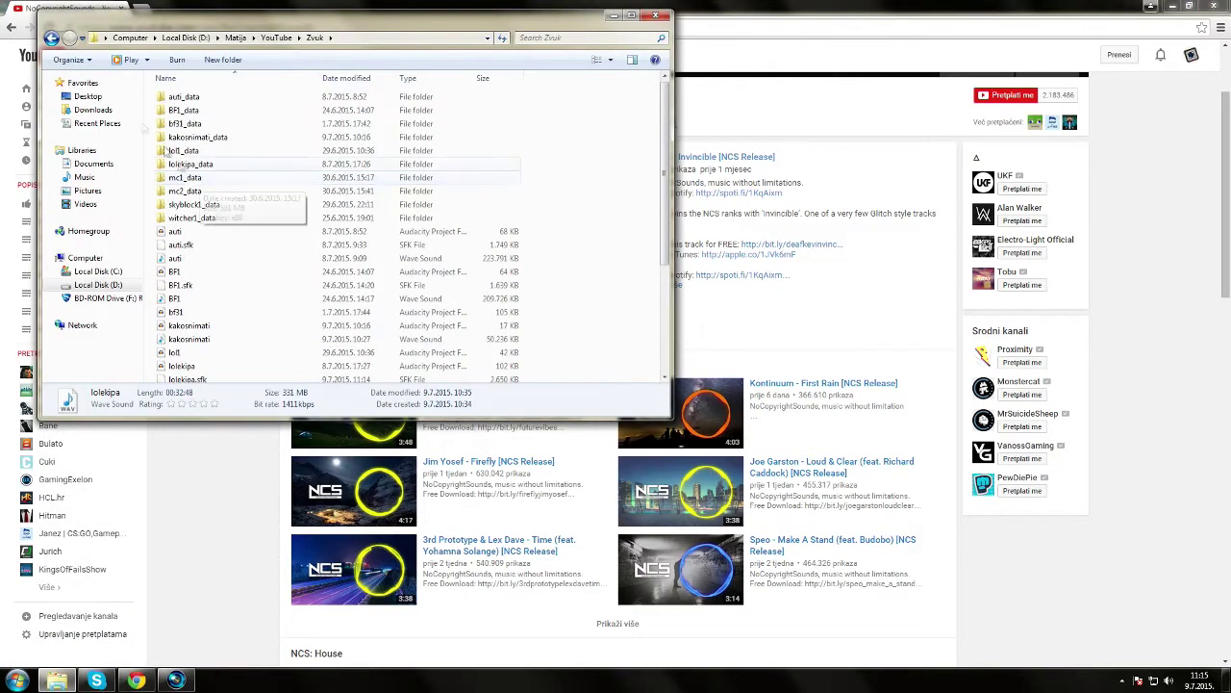
pyautogui.scroll(-5, 160, 146)
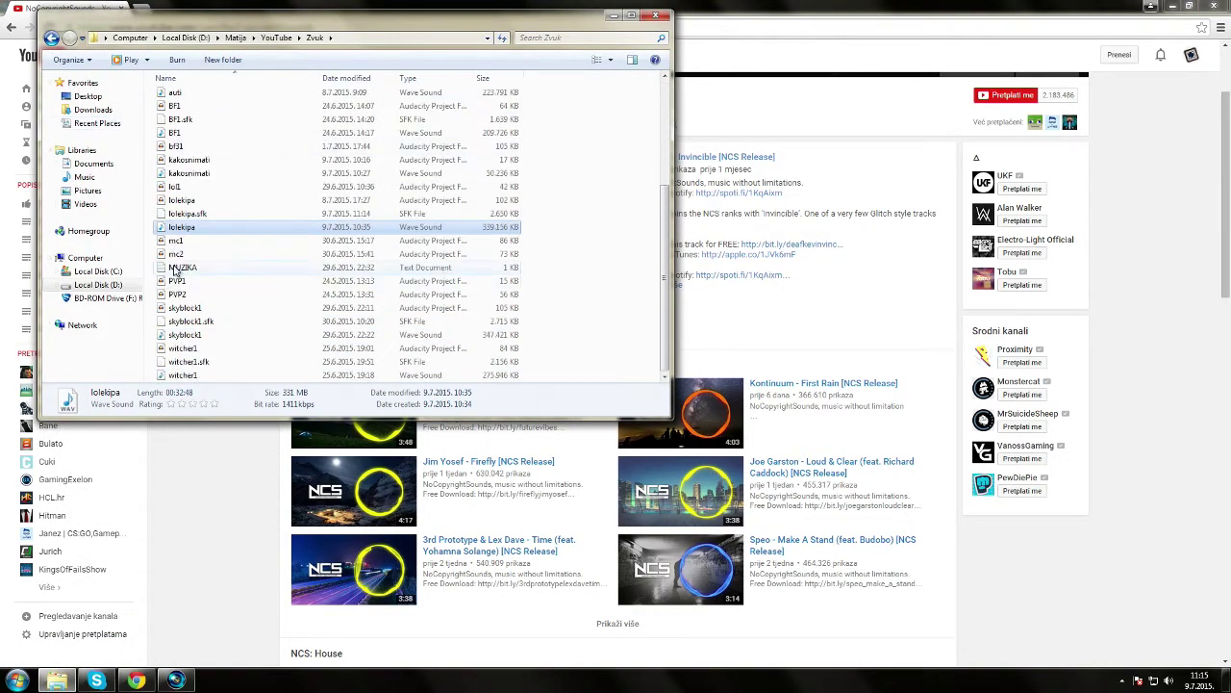
pyautogui.doubleClick(182, 266)
pyautogui.moveTo(699, 224); pyautogui.dragTo(322, 220)
# Return to Chrome and open the subscribed KingsOfFailsShow channel
pyautogui.click(220, 492)
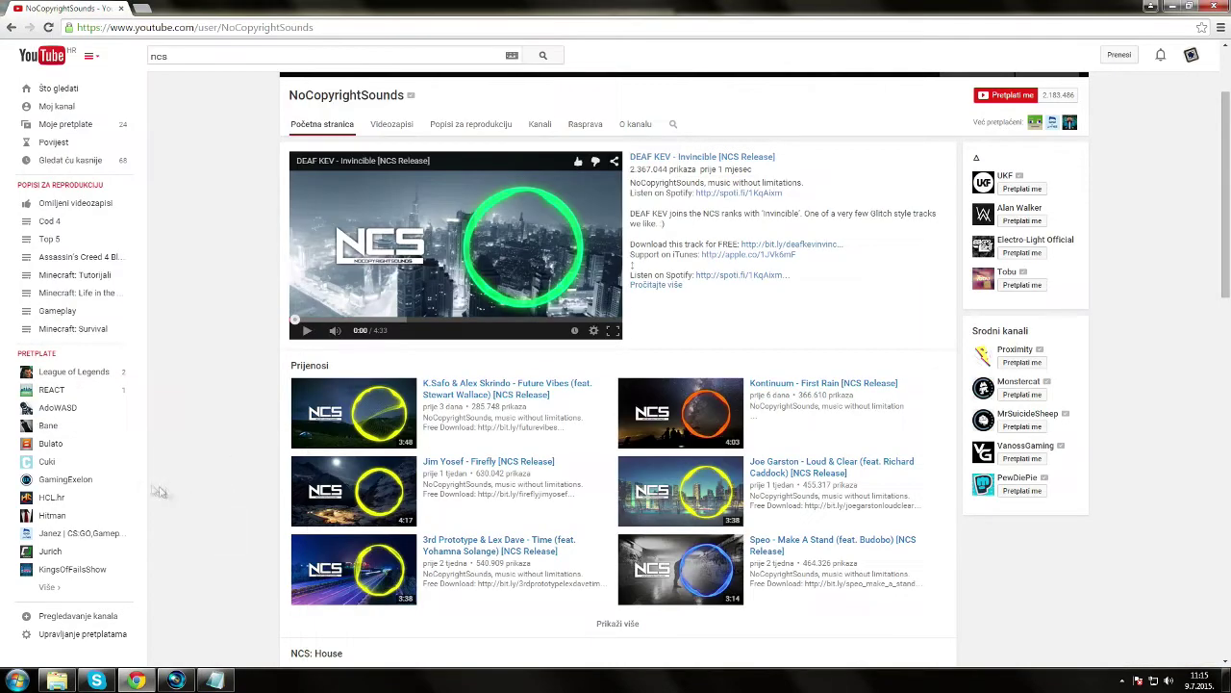
pyautogui.click(57, 573)
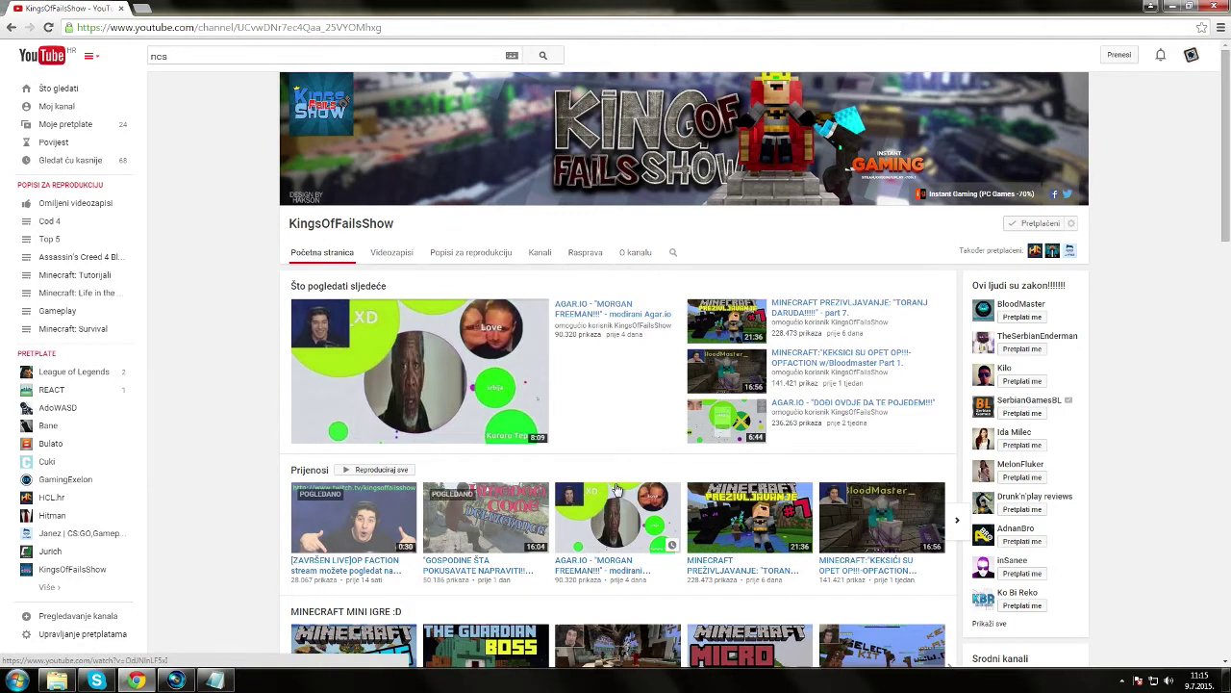
# Open incompetech.com's royalty-free music page for the Action feel in a new tab
pyautogui.click(141, 9)
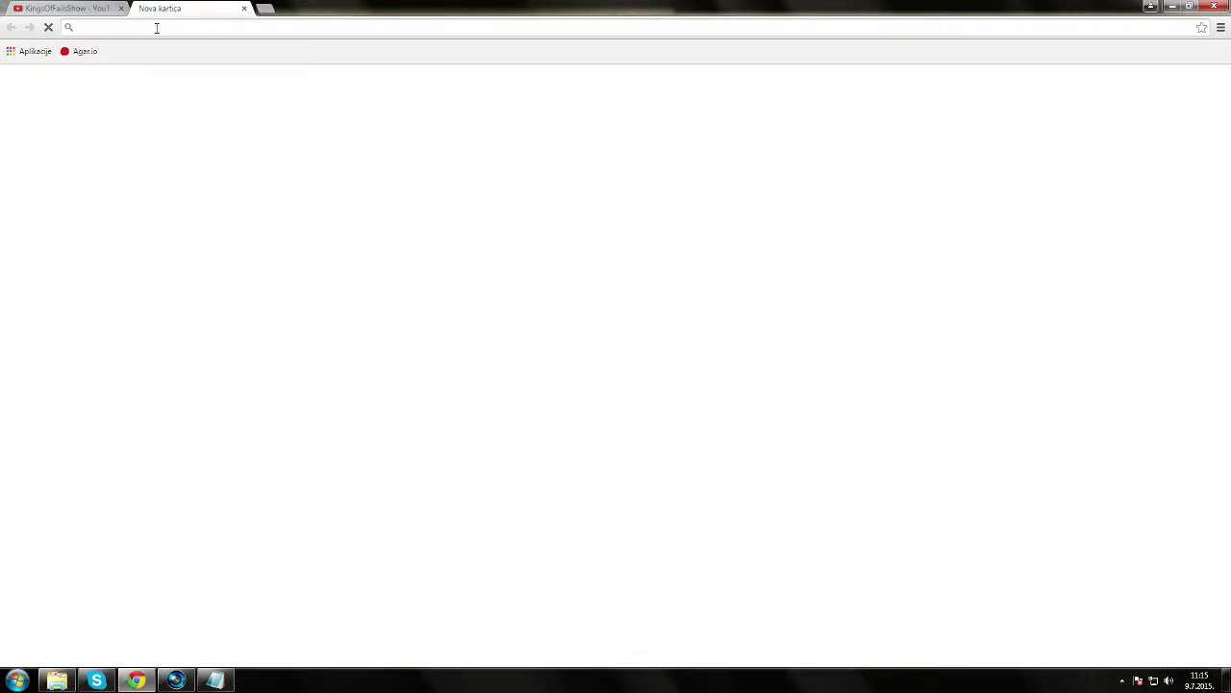
pyautogui.write('http://incompetech.com/music/royalty-free/index.html?feels%5B%5D=Action')
pyautogui.press('Return')
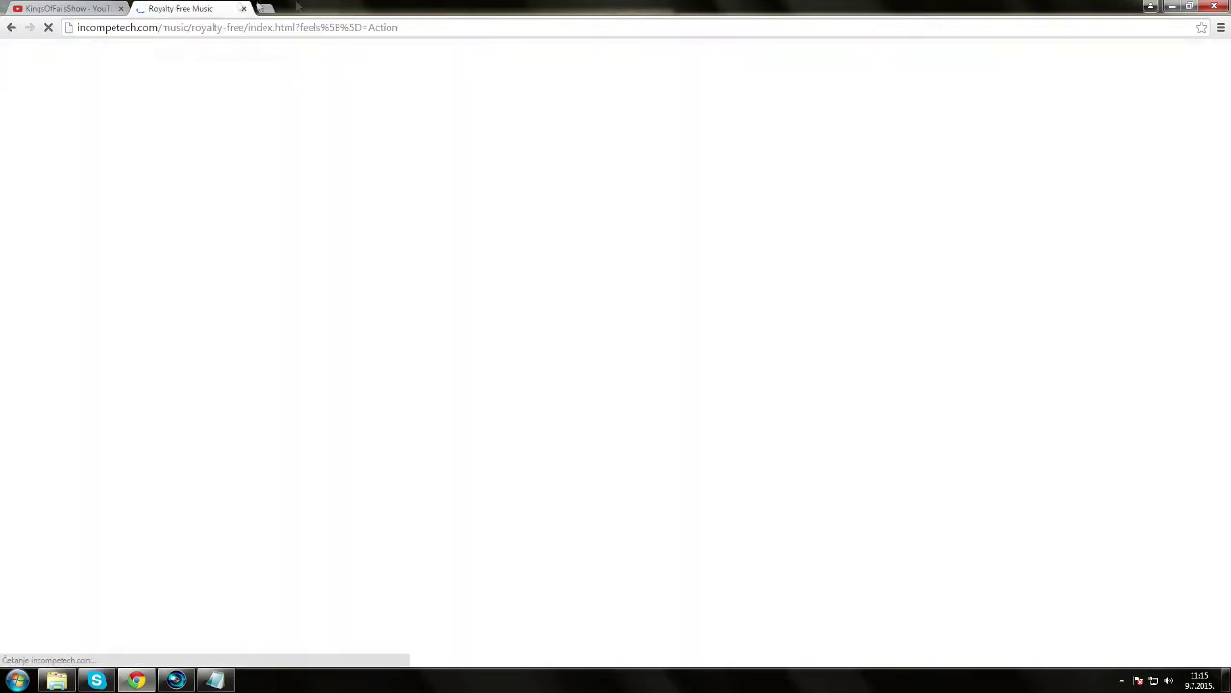
# Go back to YouTube, open the account's own channel and look over its uploads
pyautogui.click(62, 7)
pyautogui.click(69, 109)
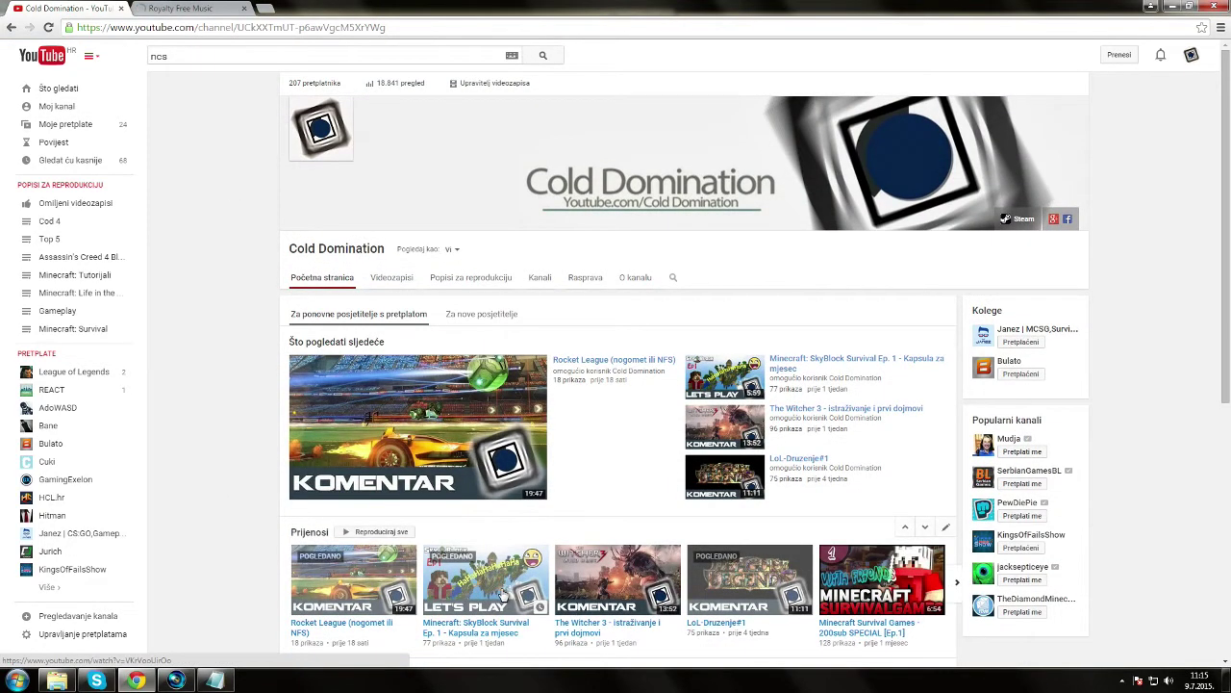
pyautogui.scroll(-1, 503, 597)
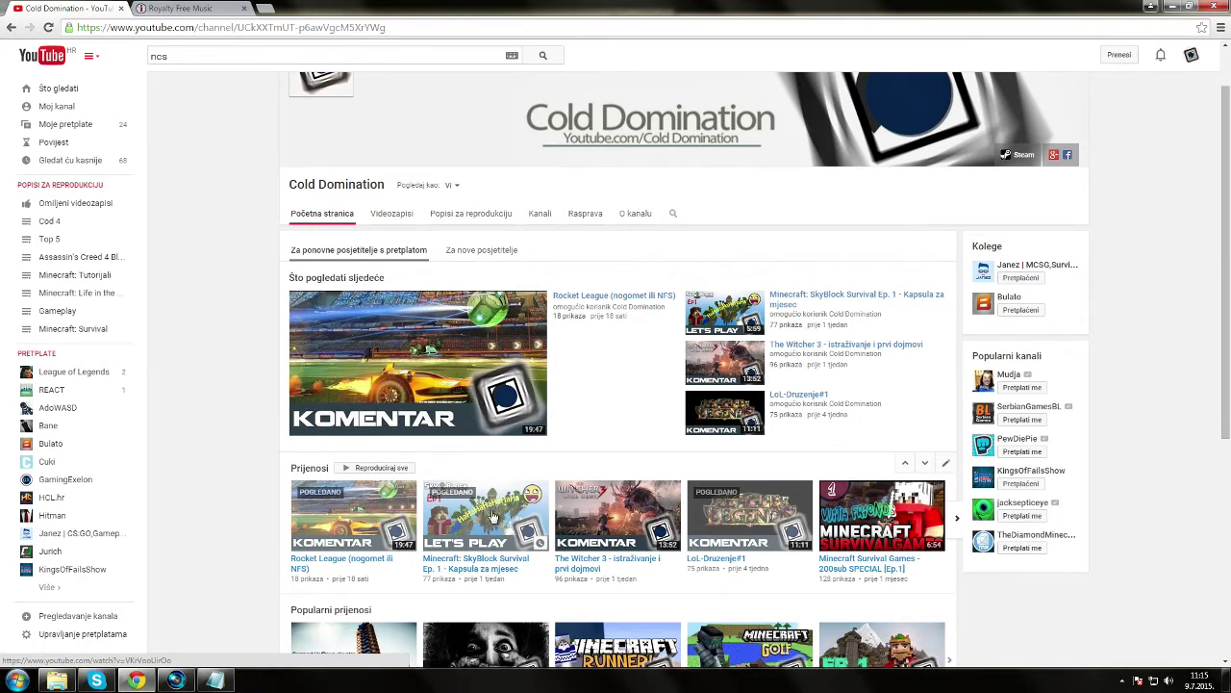
# Return to the incompetech page and search its royalty-free music for the Humorous feel
pyautogui.click(180, 10)
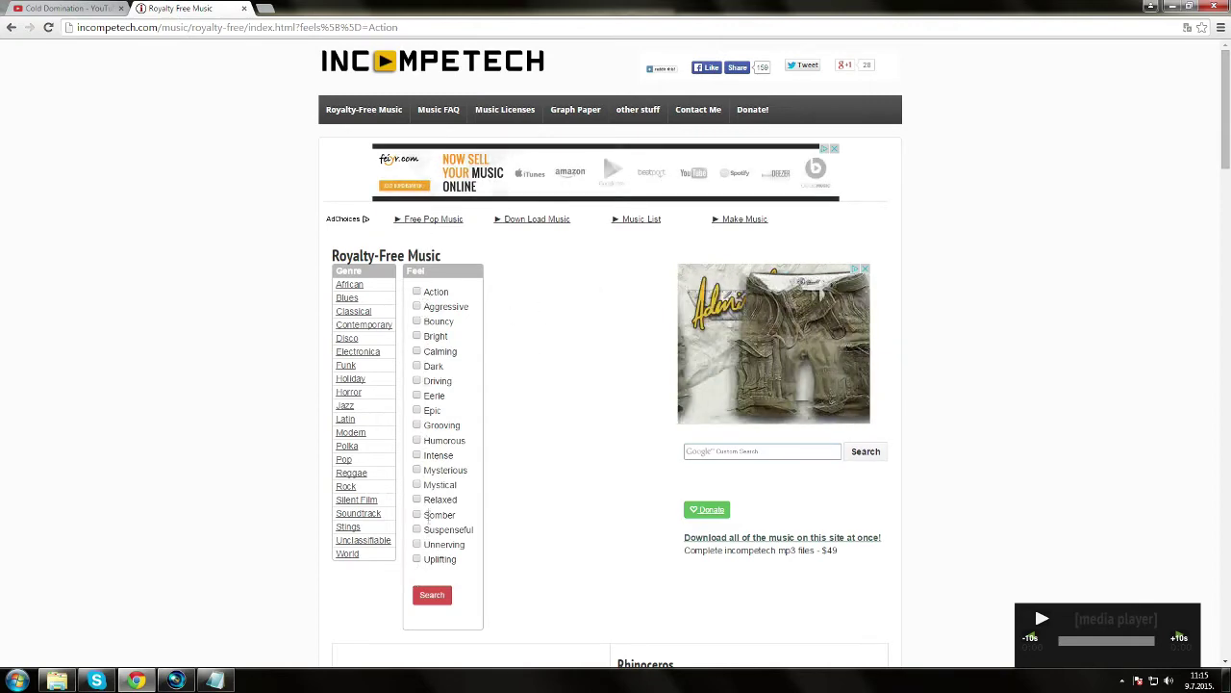
pyautogui.scroll(-1, 460, 451)
pyautogui.scroll(-2, 461, 452)
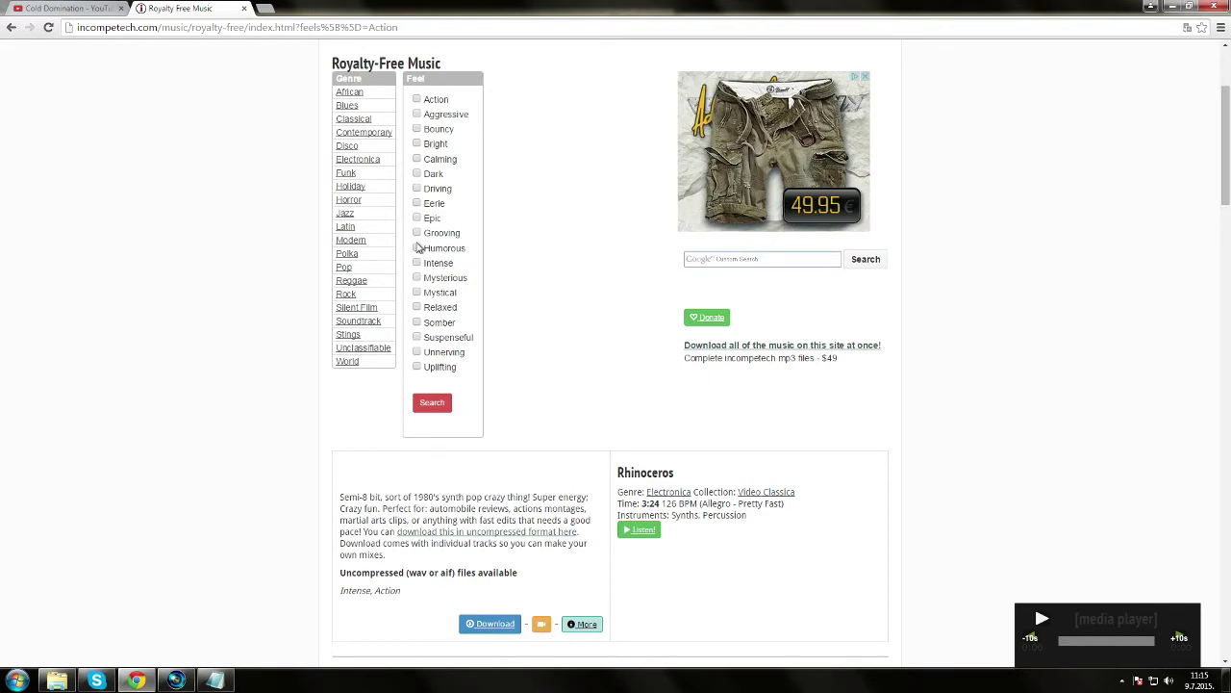
pyautogui.click(432, 402)
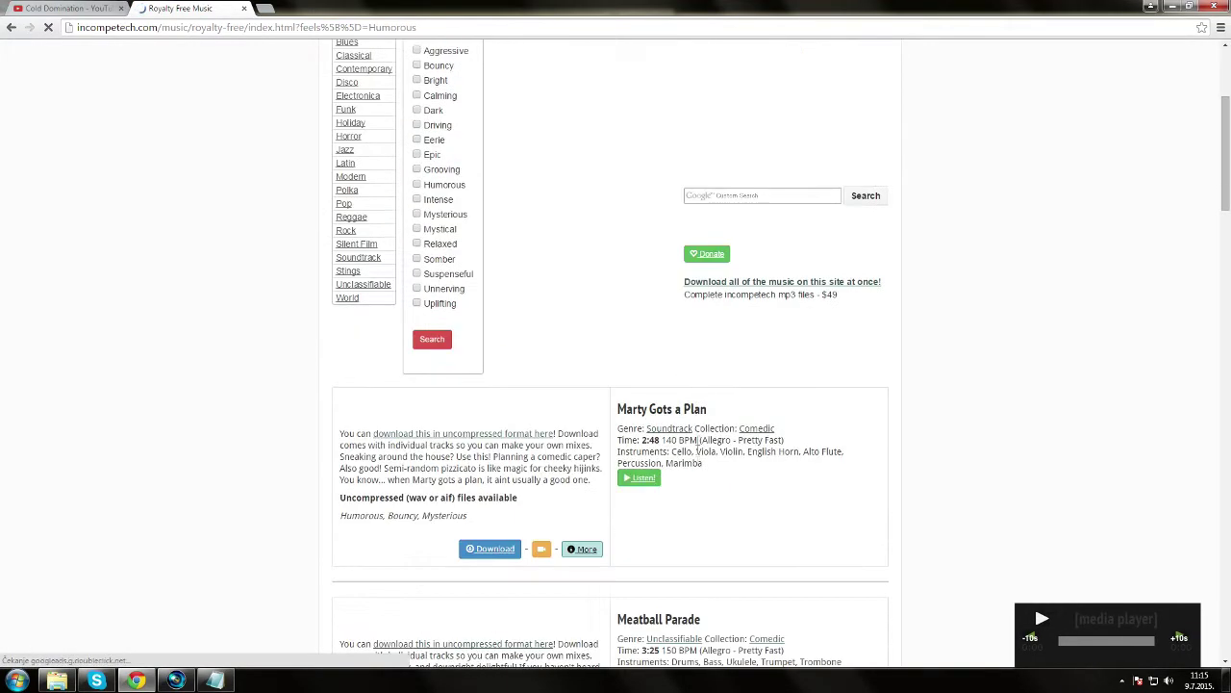
# Play a short preview of the track Marty Gots a Plan, then pause it
pyautogui.click(639, 477)
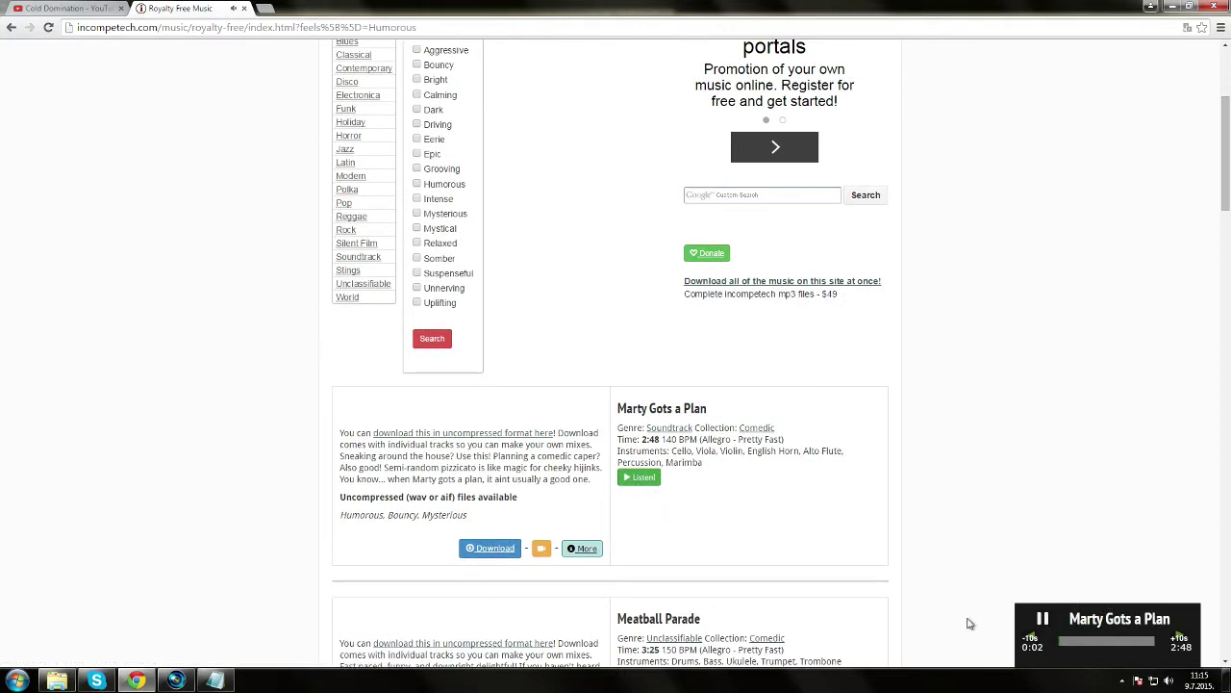
pyautogui.click(1043, 619)
pyautogui.click(55, 5)
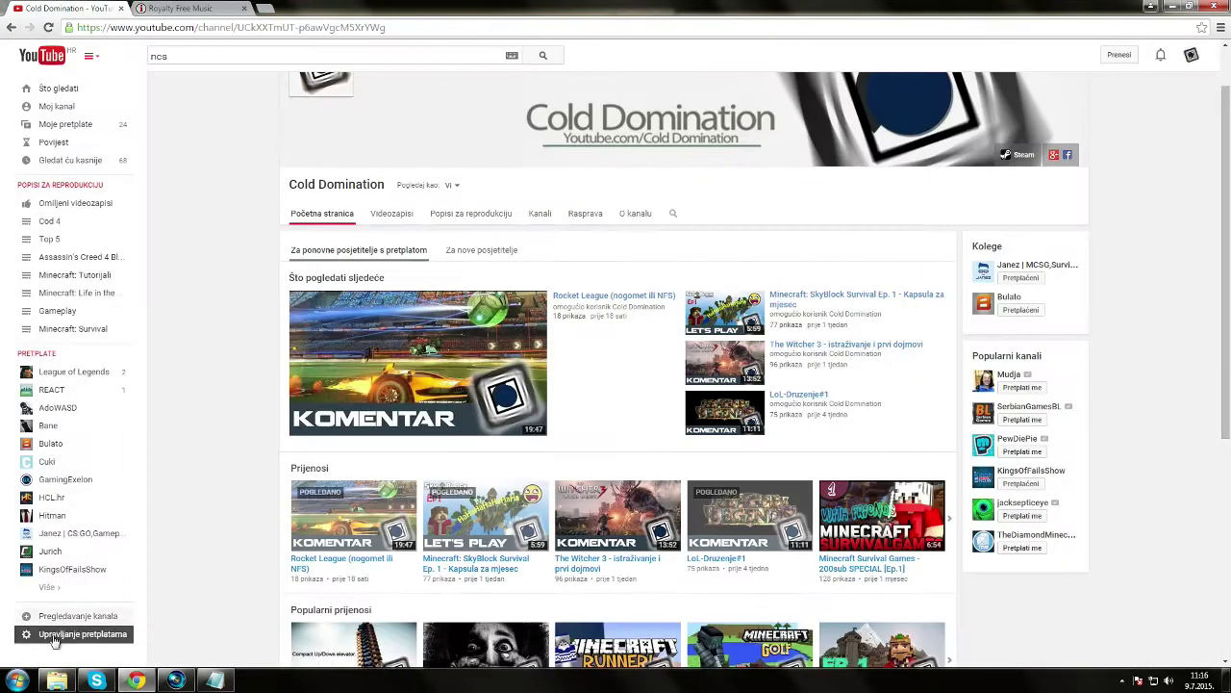
pyautogui.click(154, 10)
# Look through the list of Humorous tracks down to its page numbers, then close the incompetech page
pyautogui.scroll(-2, 438, 338)
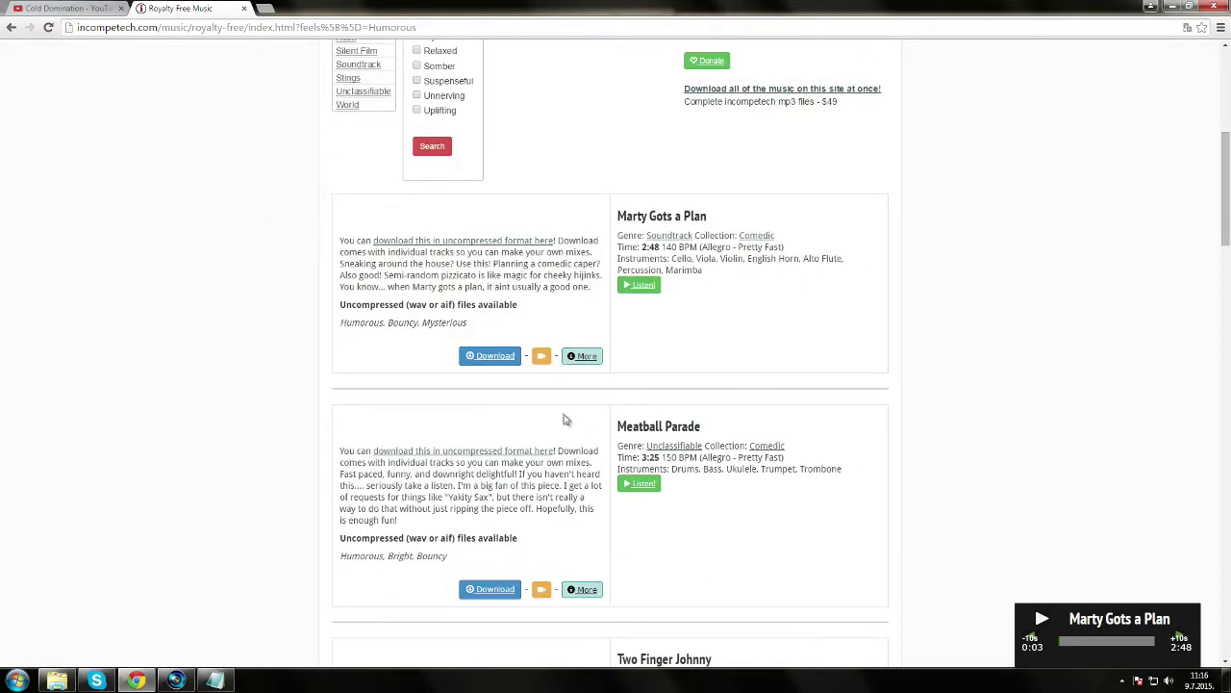
pyautogui.scroll(-8, 709, 530)
pyautogui.scroll(-15, 700, 551)
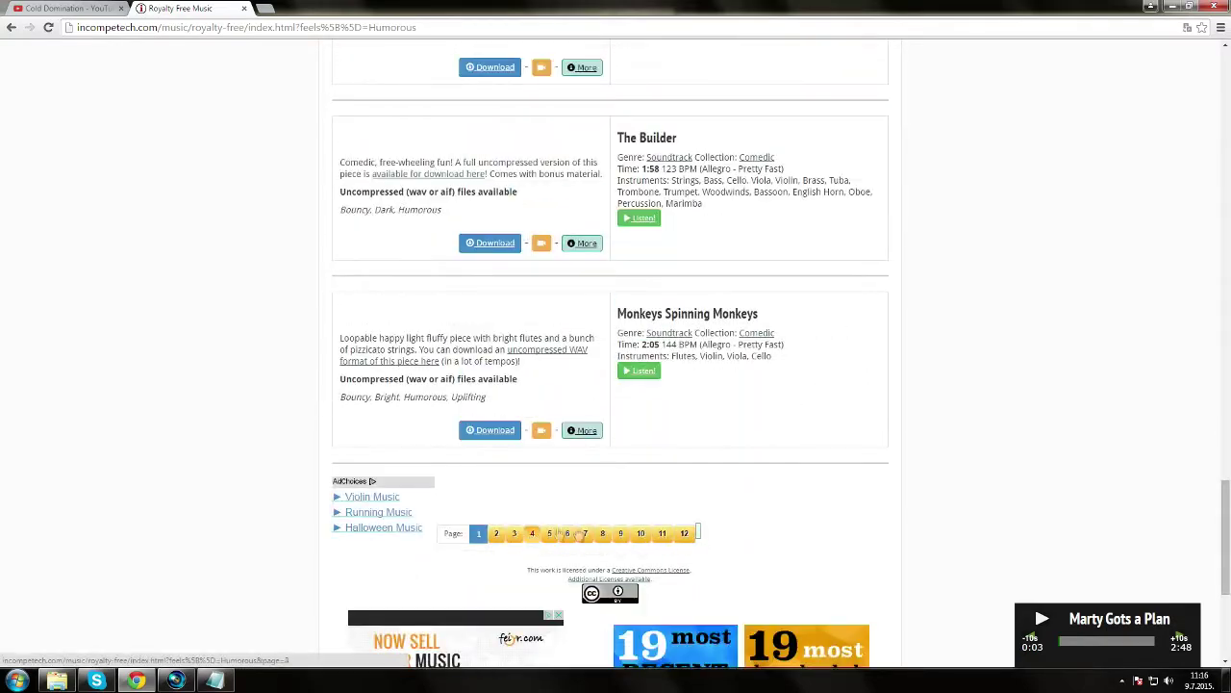
pyautogui.scroll(7, 507, 434)
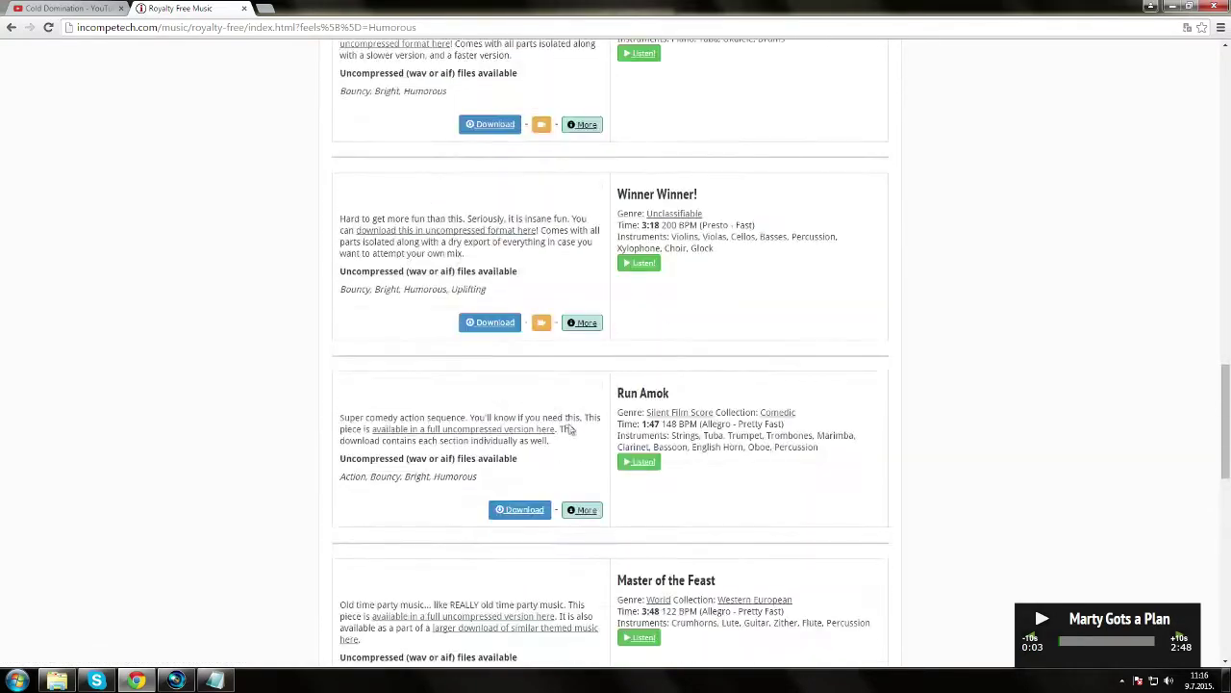
pyautogui.scroll(15, 590, 481)
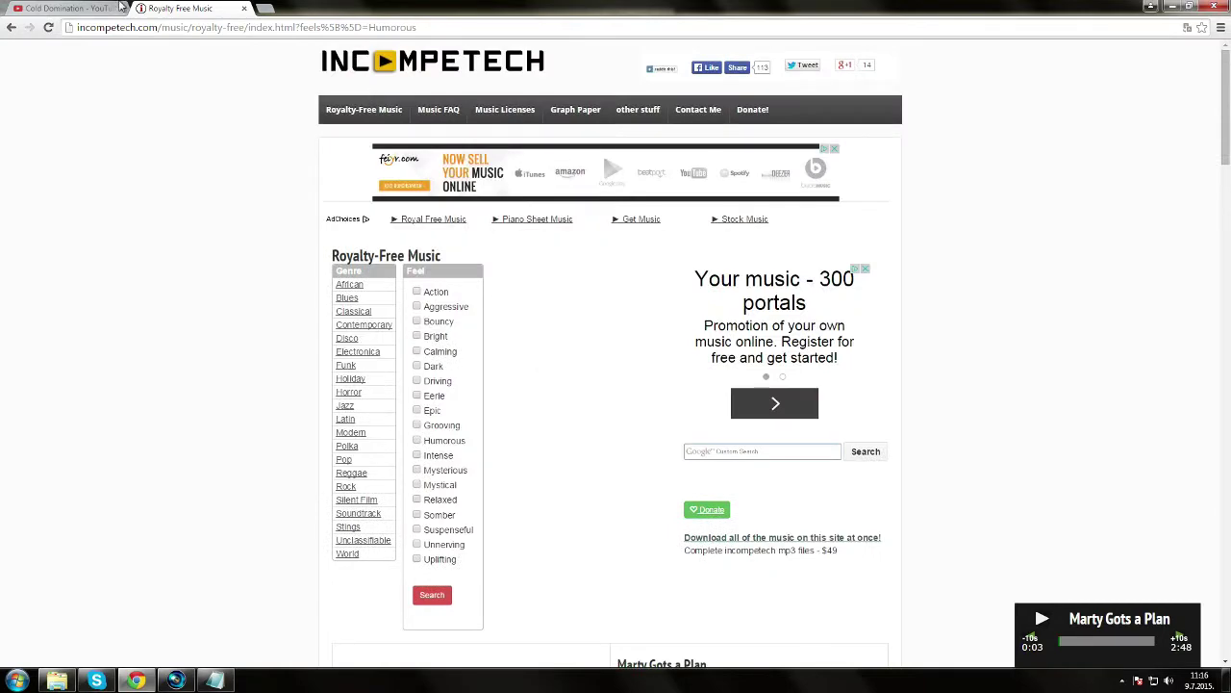
pyautogui.click(244, 8)
# Search YouTube for "ncs" and open DEAF KEV - Invincible from the NoCopyrightSounds channel's videos
pyautogui.click(200, 60)
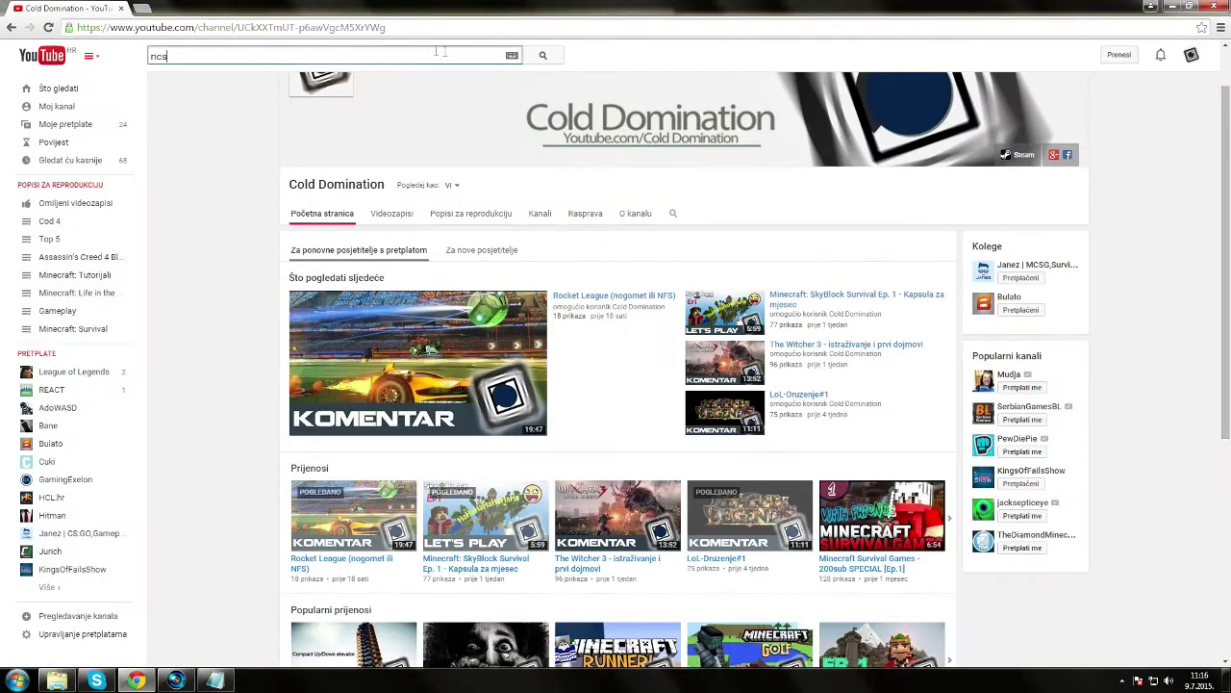
pyautogui.click(541, 57)
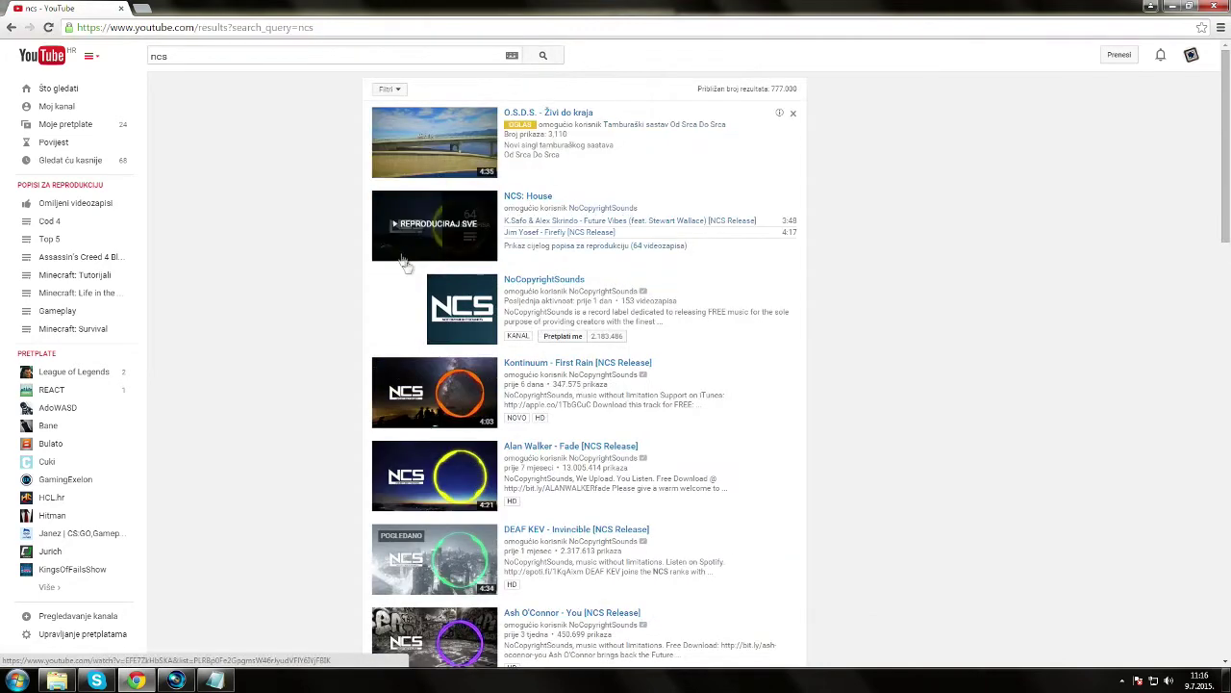
pyautogui.click(462, 308)
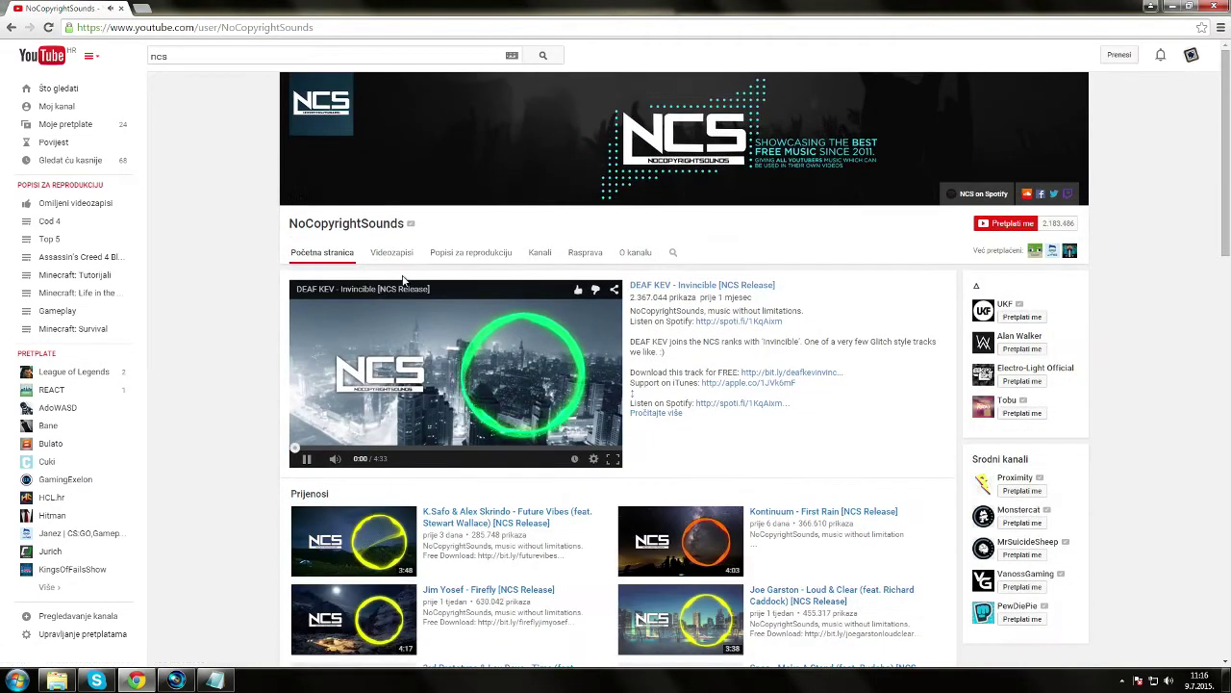
pyautogui.click(392, 252)
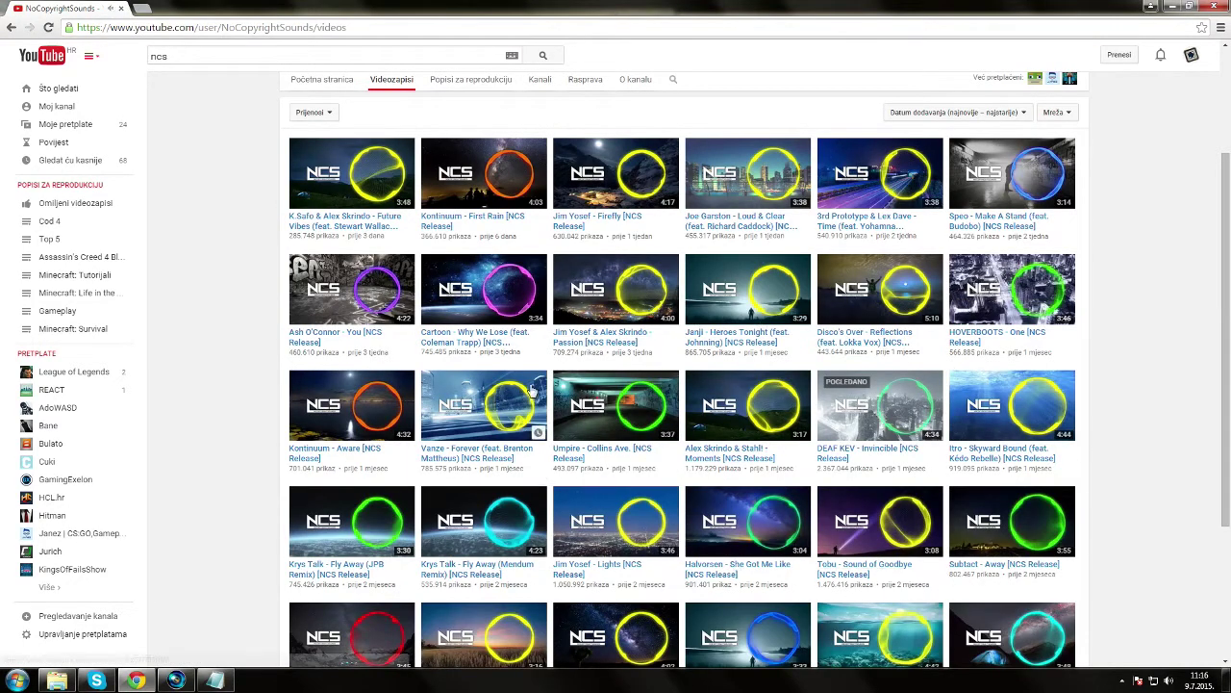
pyautogui.click(856, 404)
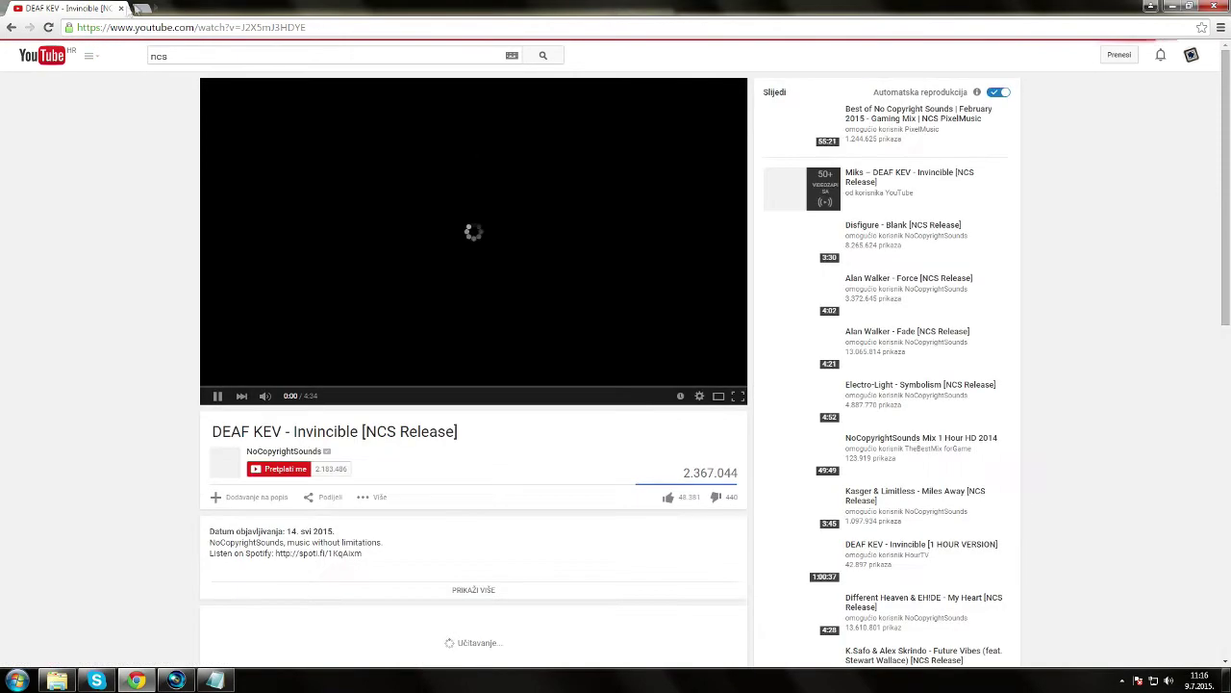
# Search Google for "youtube converter" in a new tab and open the YouTube to mp3 Converter site
pyautogui.click(144, 8)
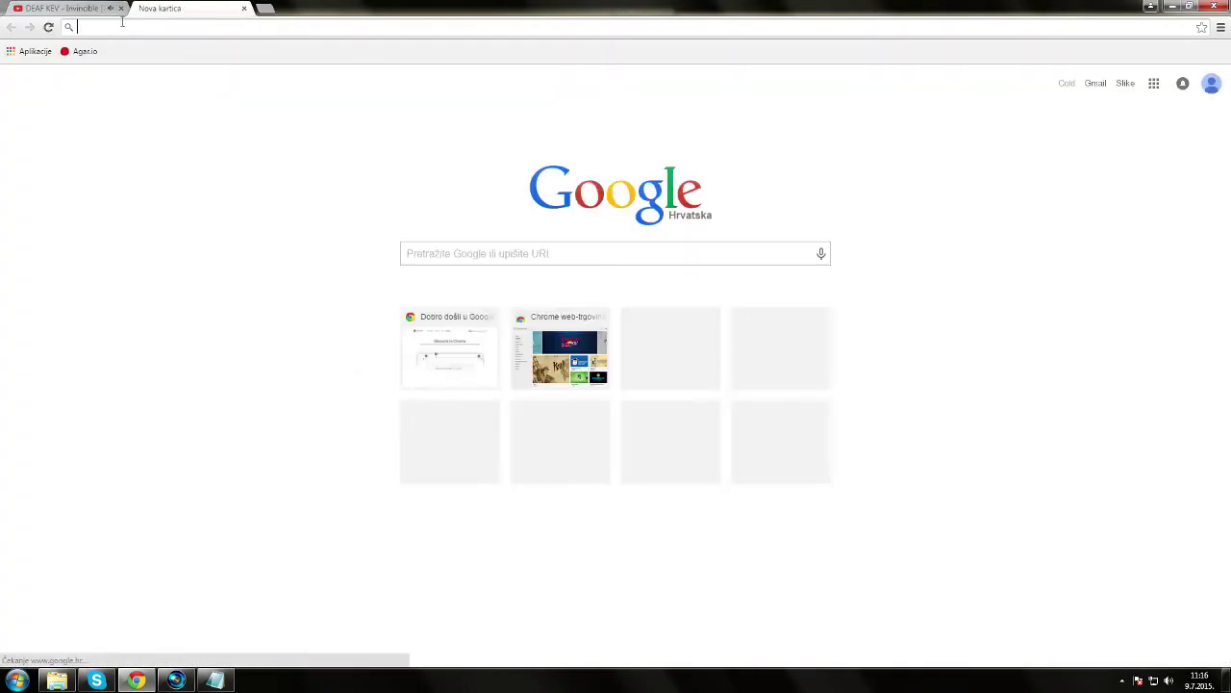
pyautogui.write('youtube conve')
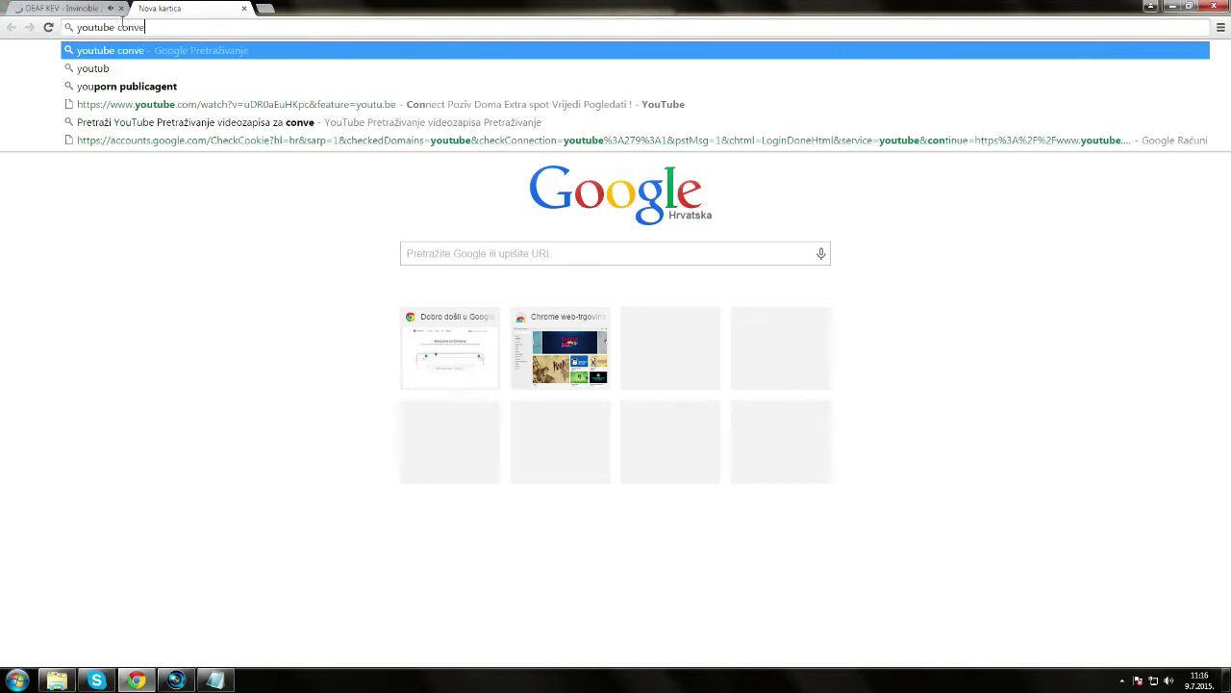
pyautogui.write('rter')
pyautogui.press('Return')
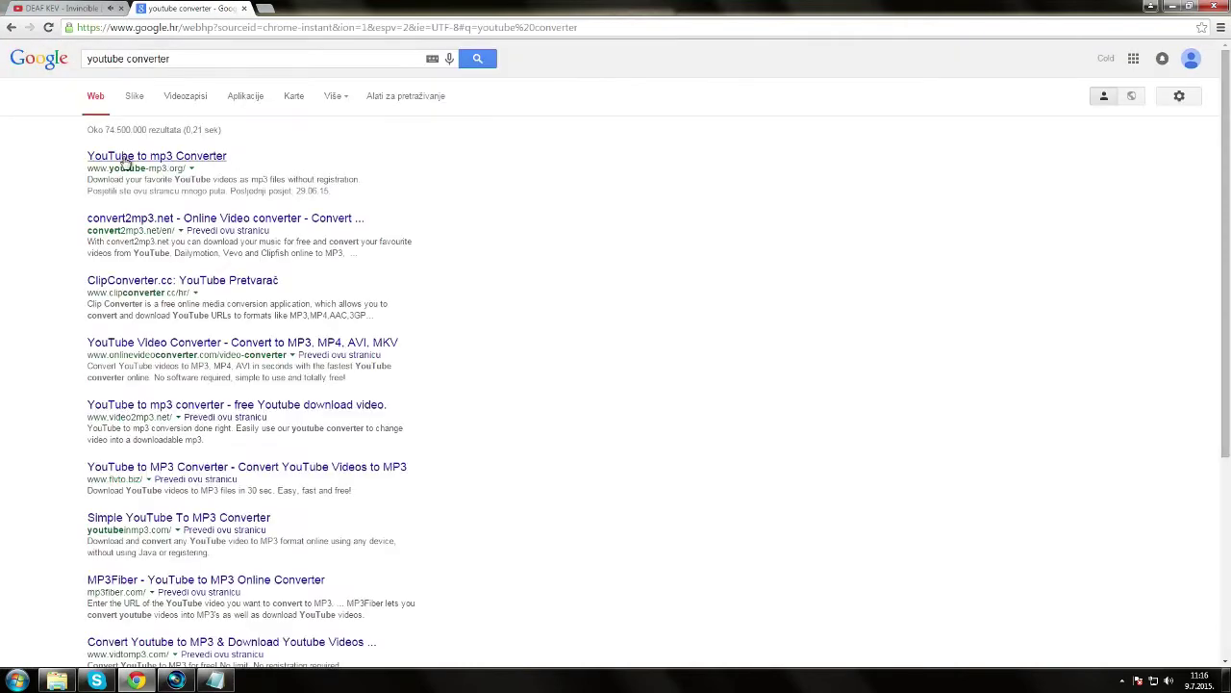
pyautogui.click(125, 159)
# Return to the DEAF KEV - Invincible video, pause it clear of overlay ads, and copy its web address
pyautogui.click(80, 10)
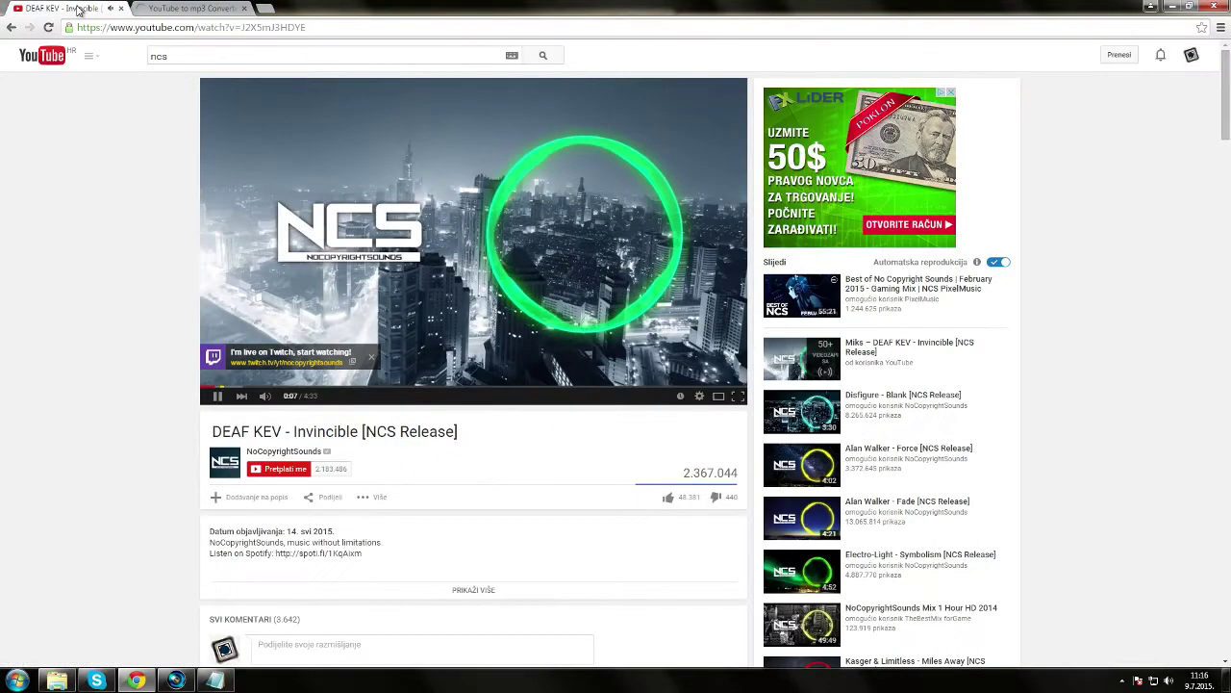
pyautogui.click(370, 359)
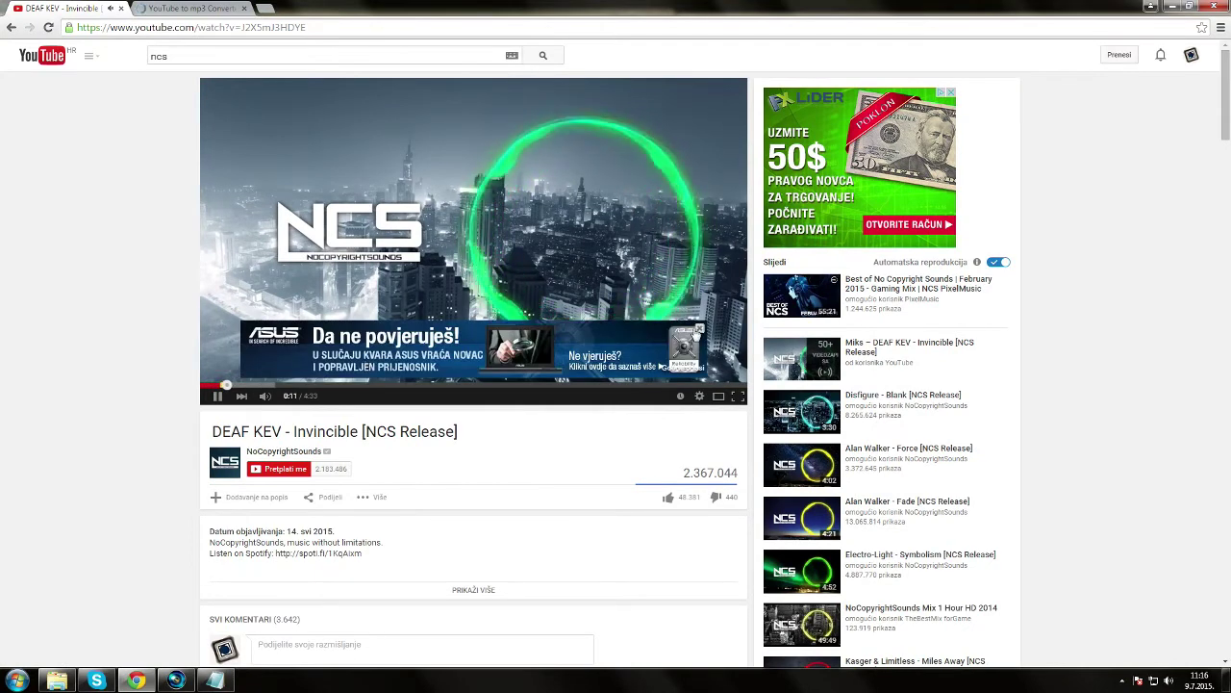
pyautogui.click(383, 236)
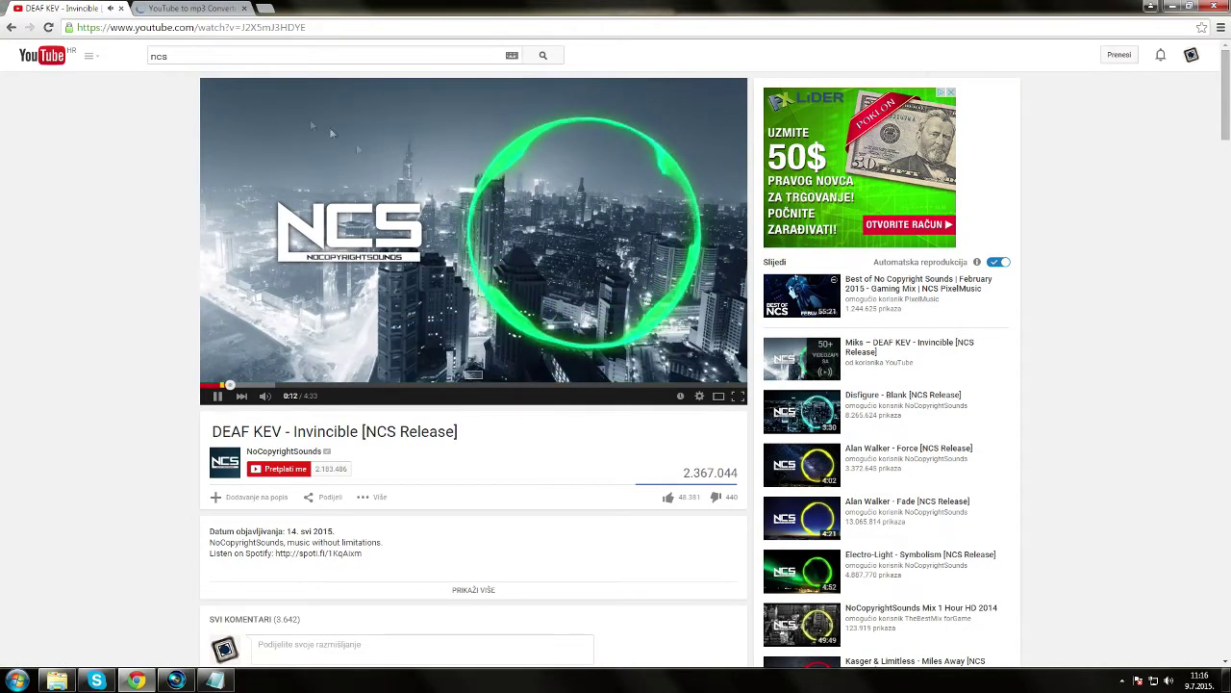
pyautogui.click(128, 28)
pyautogui.hotkey('ctrl', 'c')
# Convert the copied video link on the YouTube mp3 site and download the MP3 file
pyautogui.click(190, 10)
pyautogui.click(558, 132)
pyautogui.hotkey('ctrl', 'v')
pyautogui.click(564, 160)
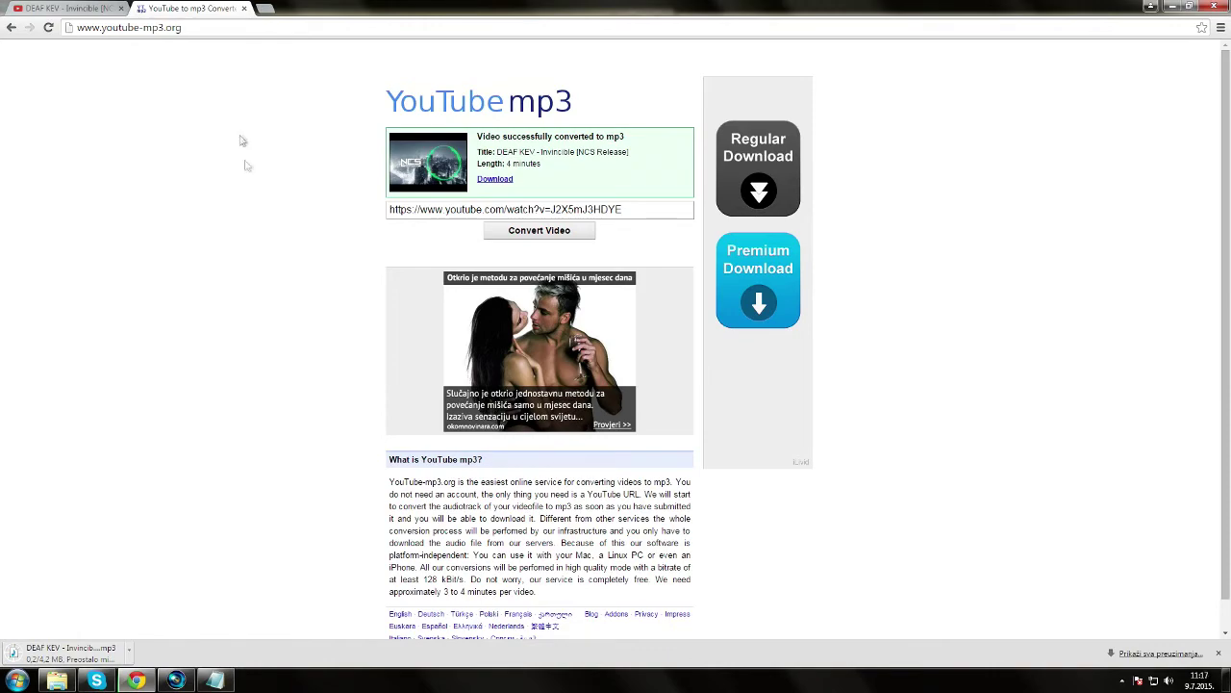
# Return to the DEAF KEV - Invincible video page and look over its details
pyautogui.click(53, 11)
pyautogui.scroll(-3, 373, 356)
pyautogui.scroll(1, 325, 498)
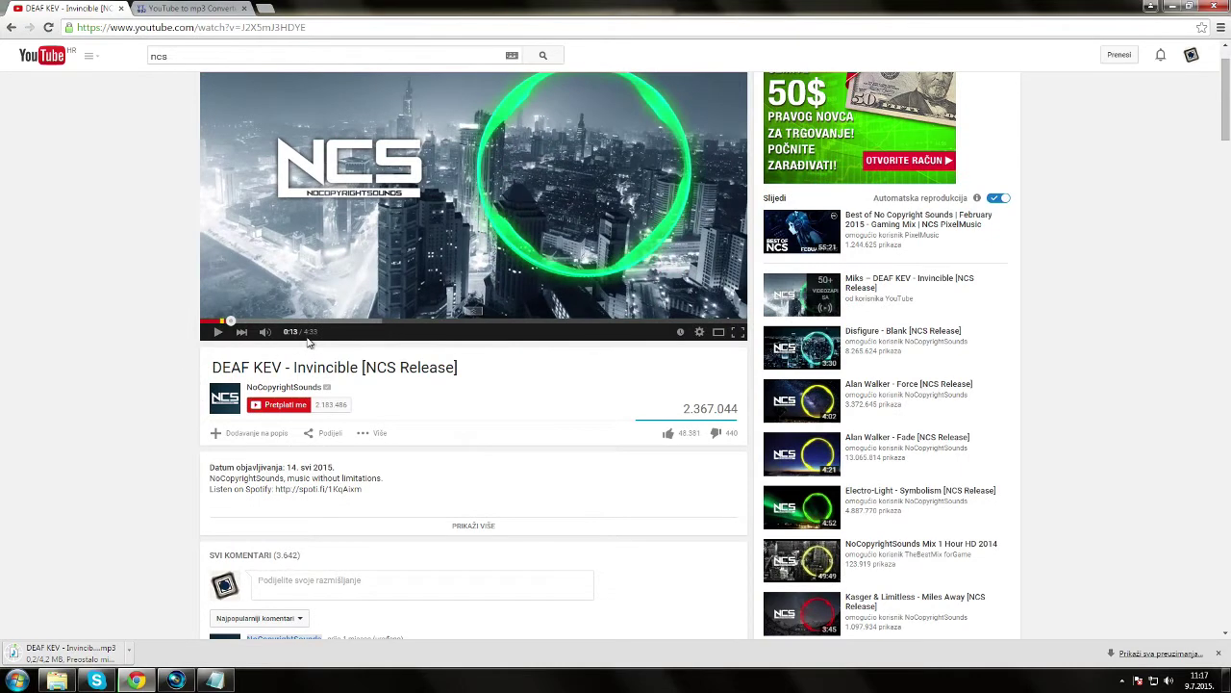
pyautogui.scroll(1, 305, 349)
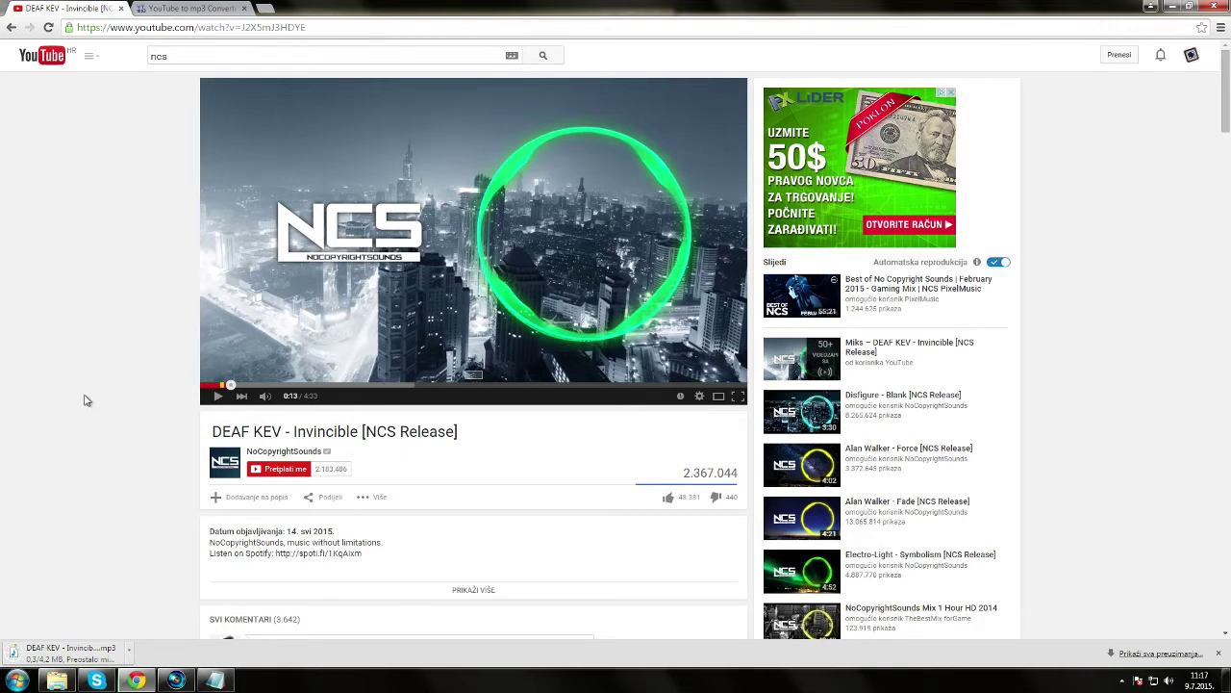
# Switch to Vegas Pro and move the timeline cursor to 00:02:45;06
pyautogui.click(175, 682)
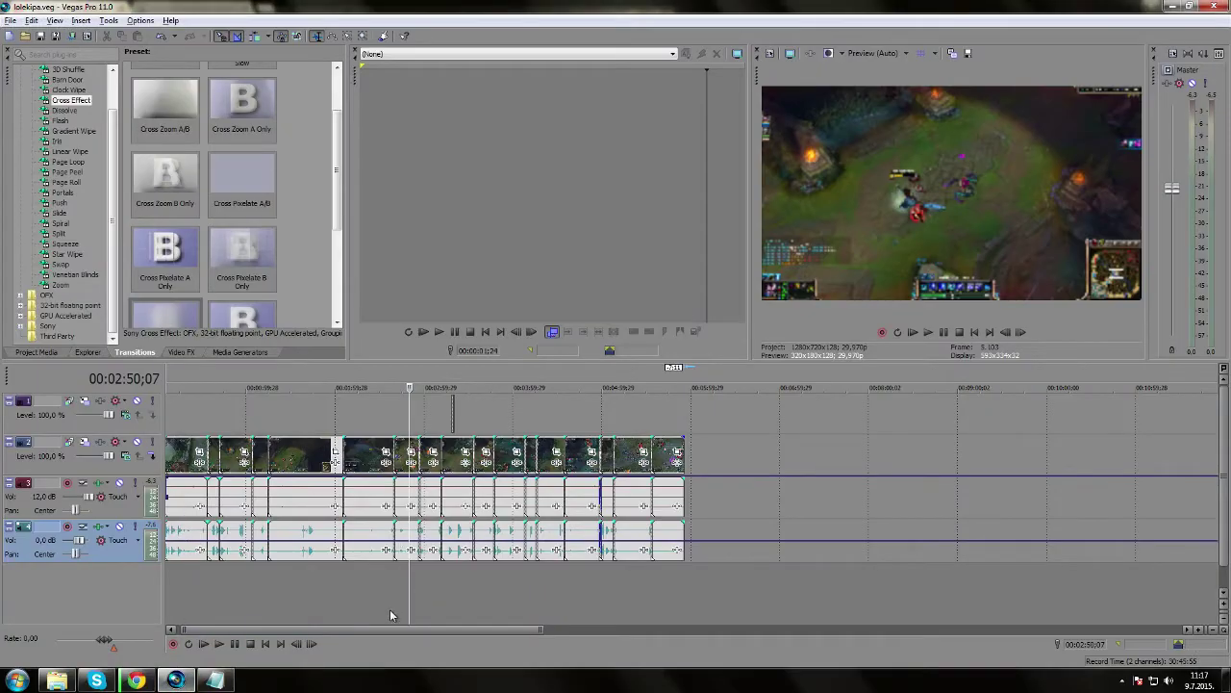
pyautogui.moveTo(354, 629); pyautogui.dragTo(344, 628)
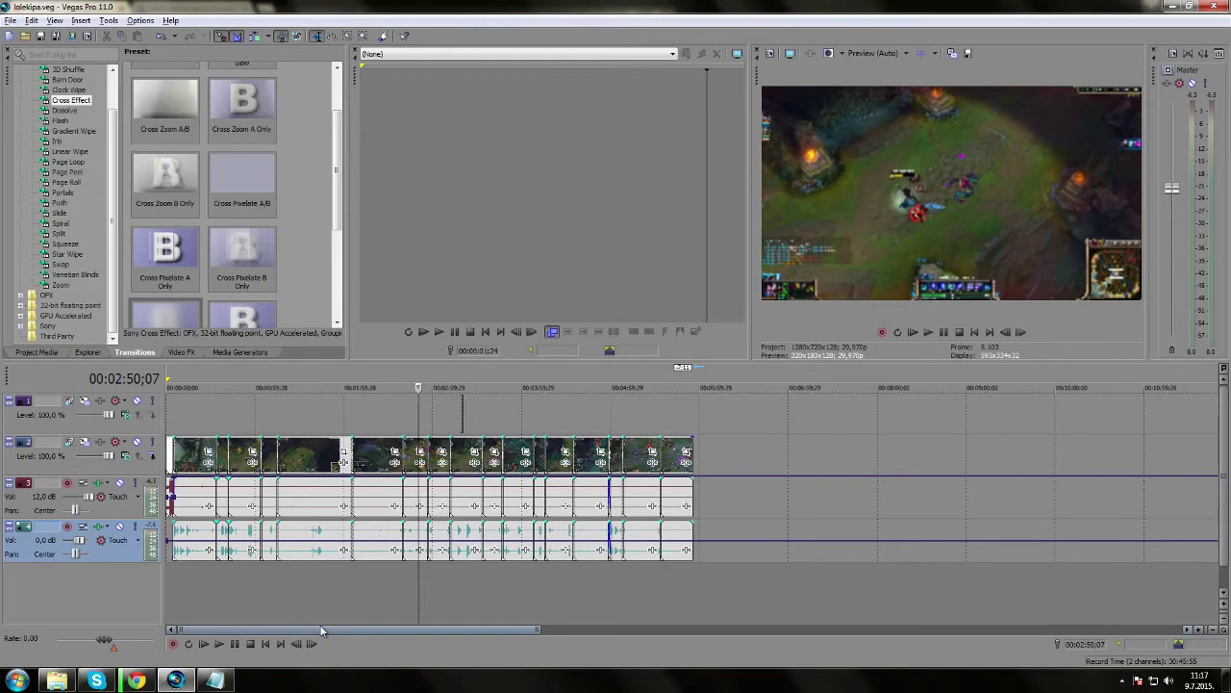
pyautogui.click(460, 369)
pyautogui.click(411, 380)
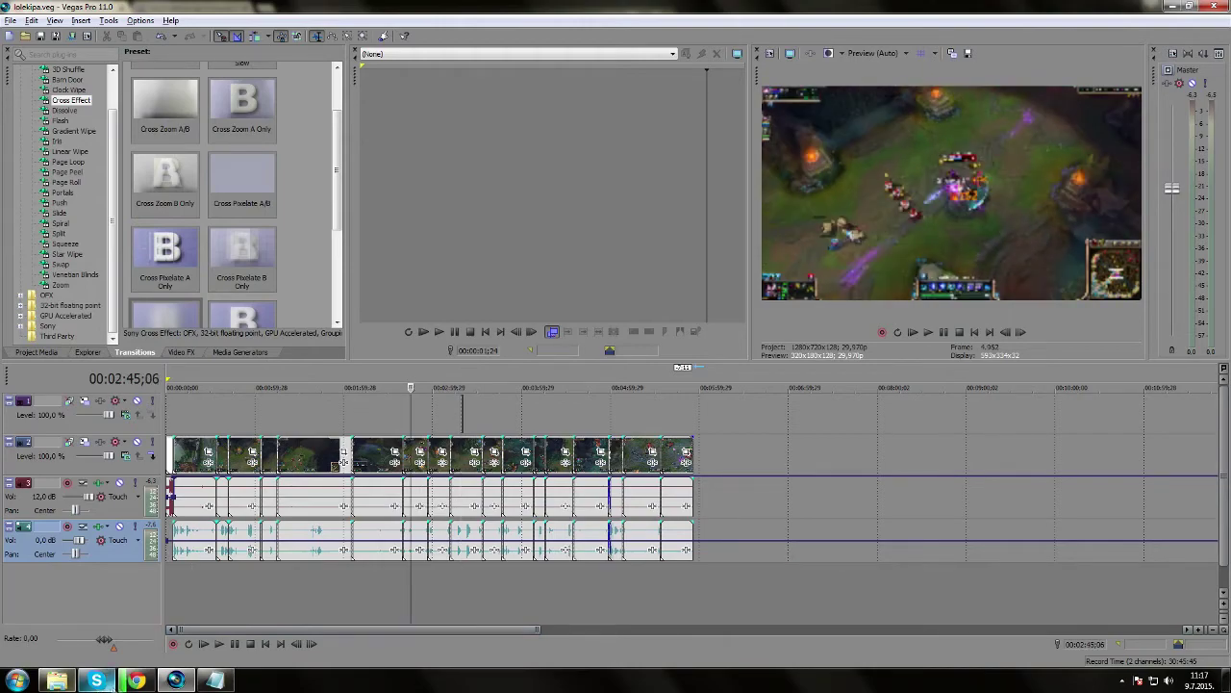
# Switch back to Chrome and open a new blank tab
pyautogui.click(136, 681)
pyautogui.click(270, 10)
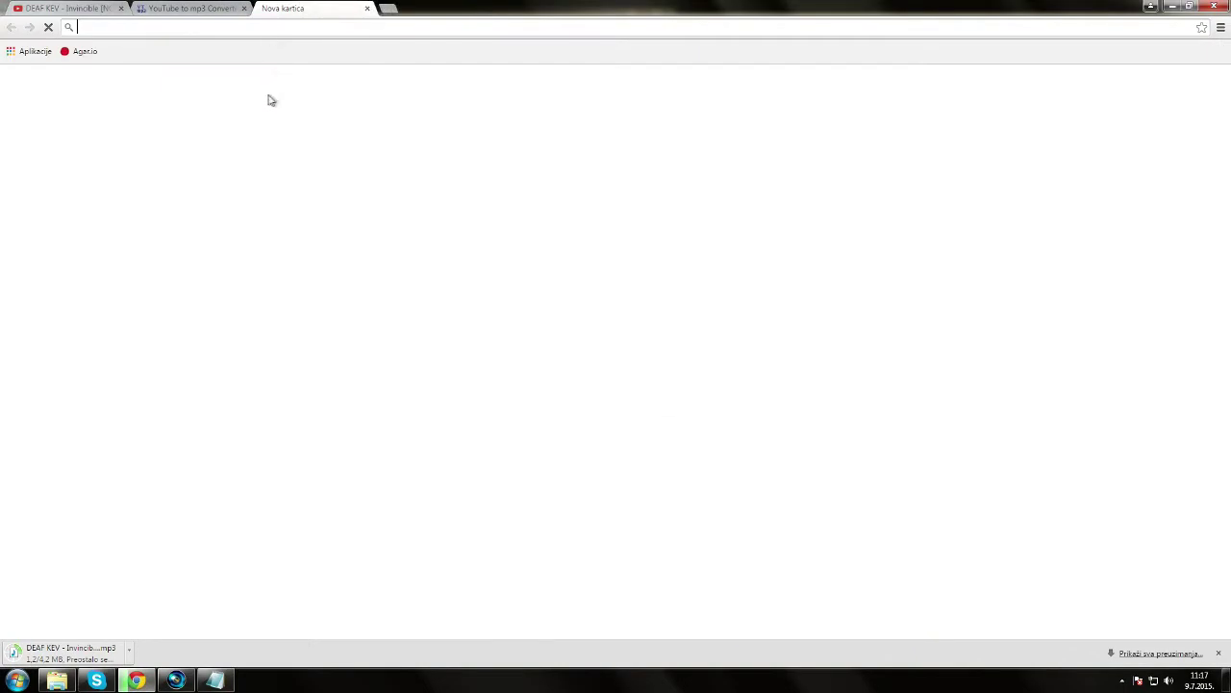
# Close the blank browser tab and open the YouTube\Slike\Thumbnail\Slike folder in File Explorer
pyautogui.click(367, 8)
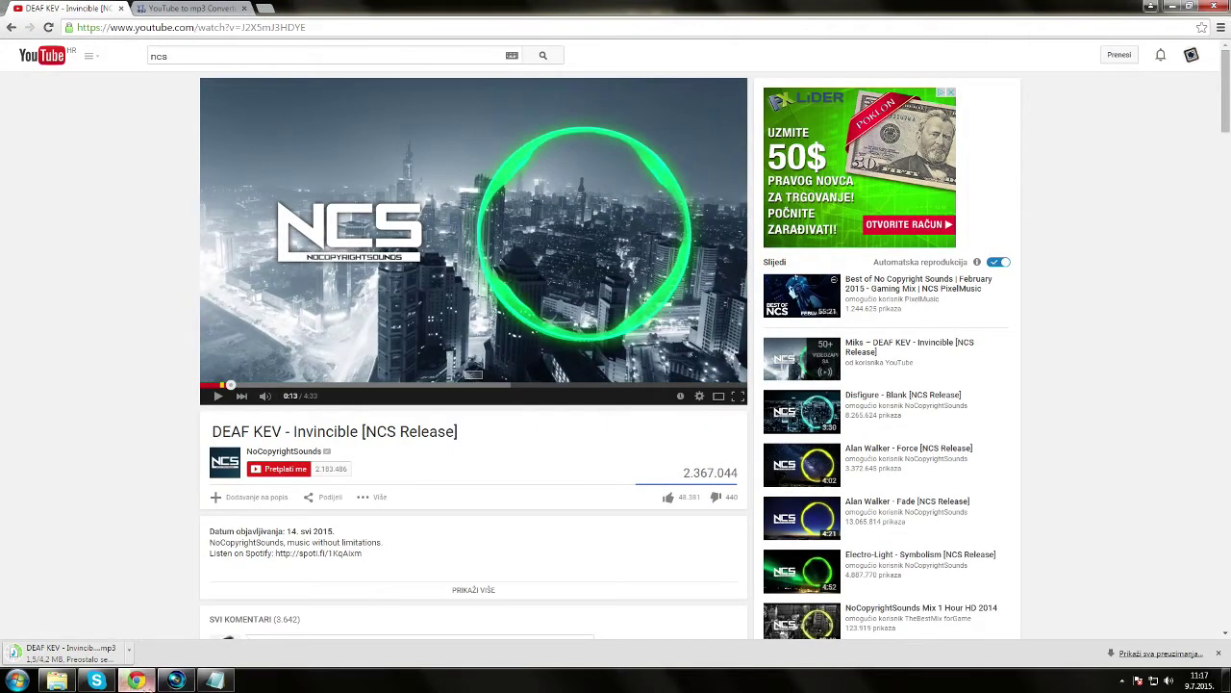
pyautogui.click(176, 680)
pyautogui.click(57, 680)
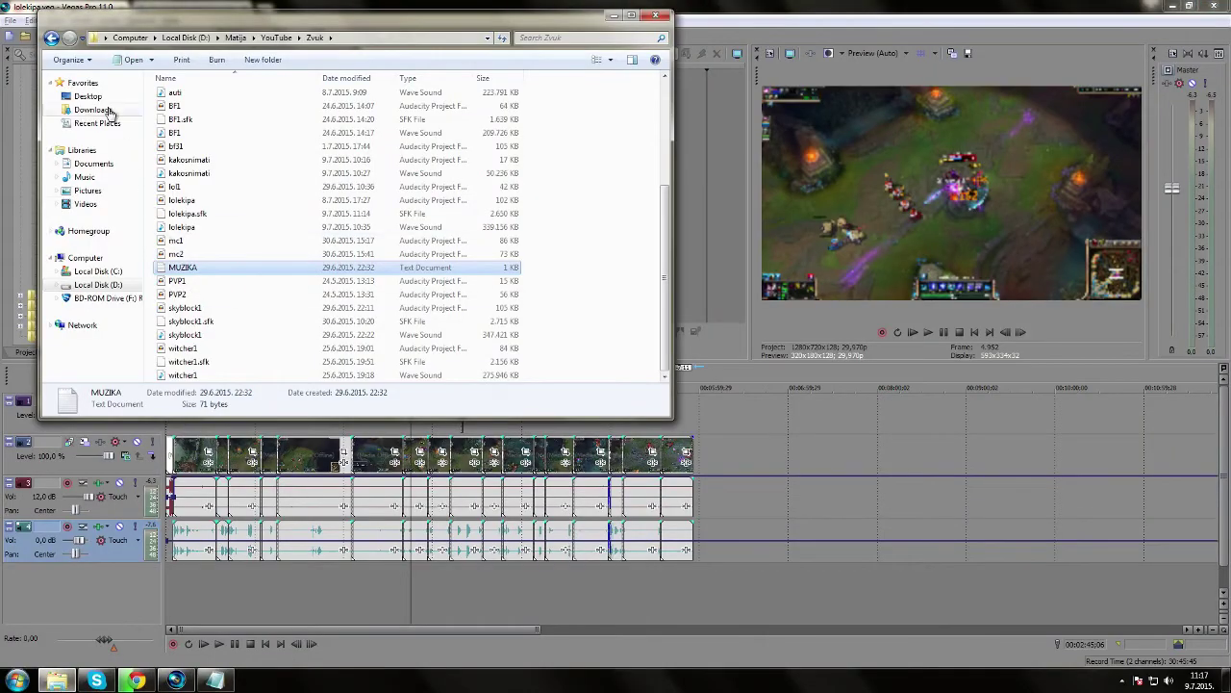
pyautogui.scroll(5, 240, 193)
pyautogui.click(52, 38)
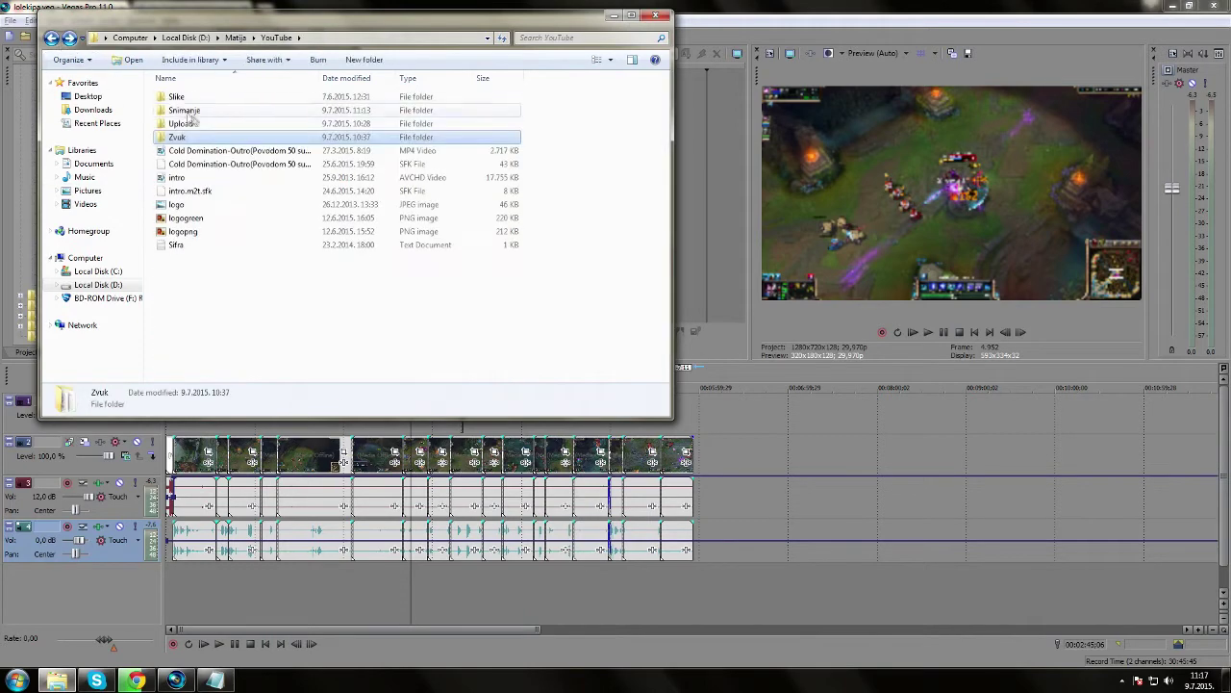
pyautogui.doubleClick(176, 96)
pyautogui.doubleClick(181, 109)
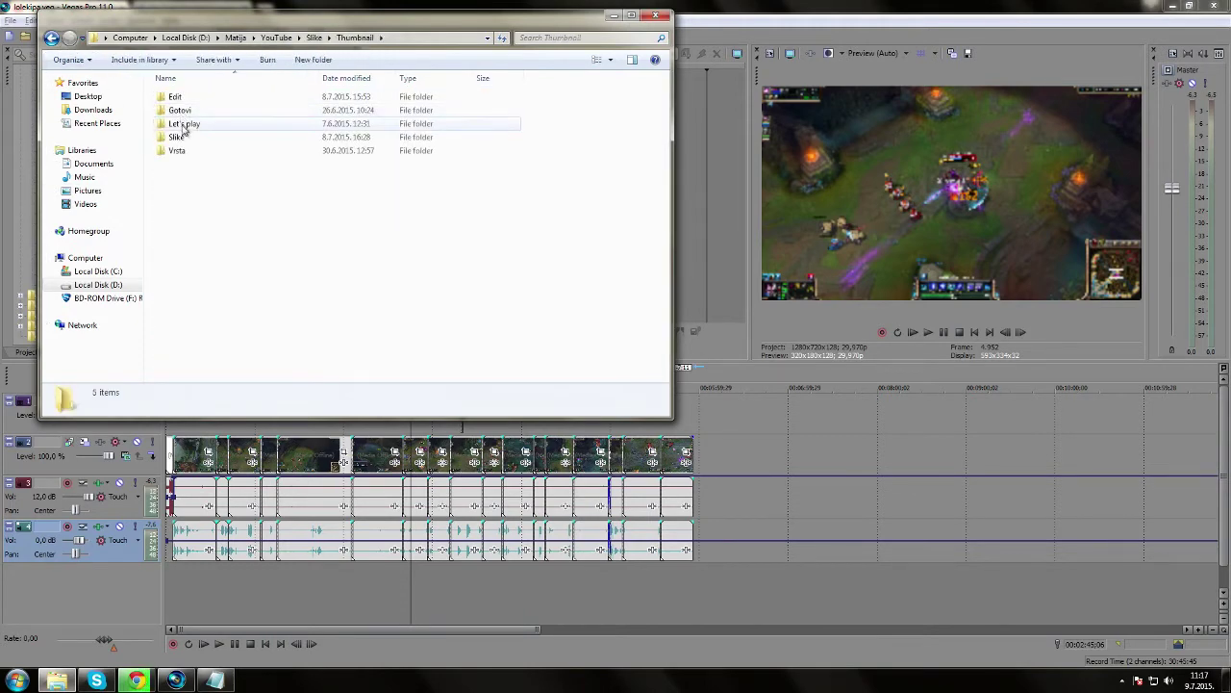
pyautogui.doubleClick(177, 137)
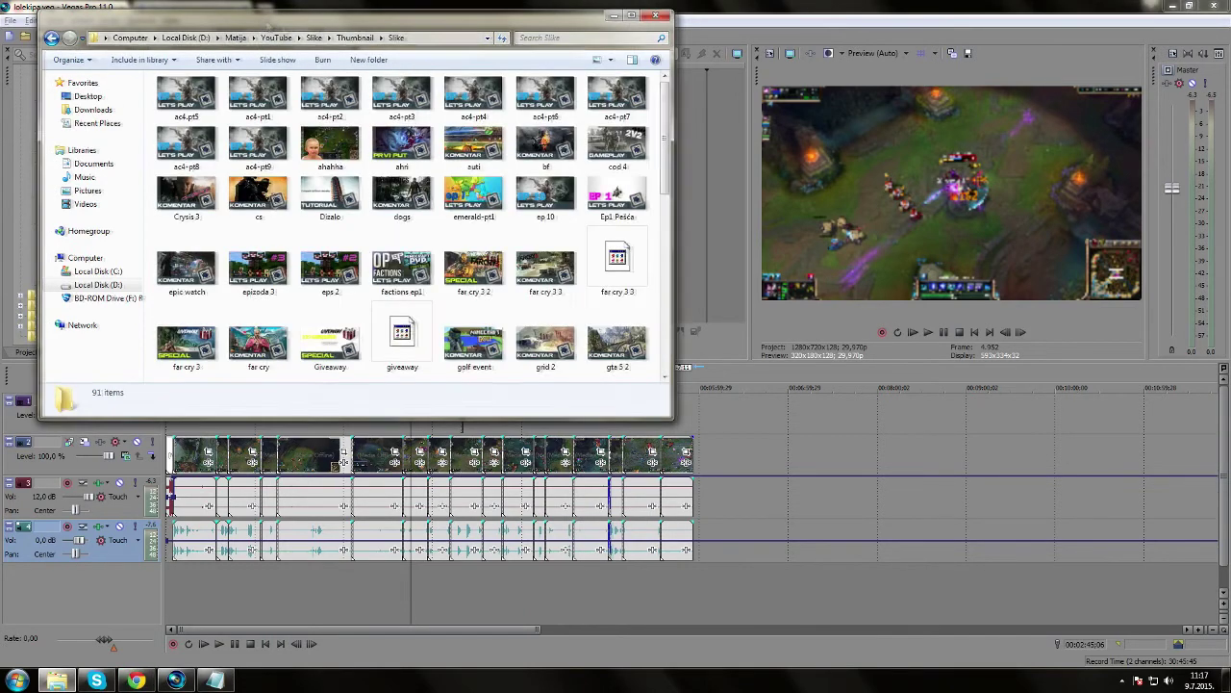
# Place the crying-baby image ahahha on the top video track at about 00:02:45;06 and move the playhead to its end
pyautogui.moveTo(266, 25); pyautogui.dragTo(888, 195)
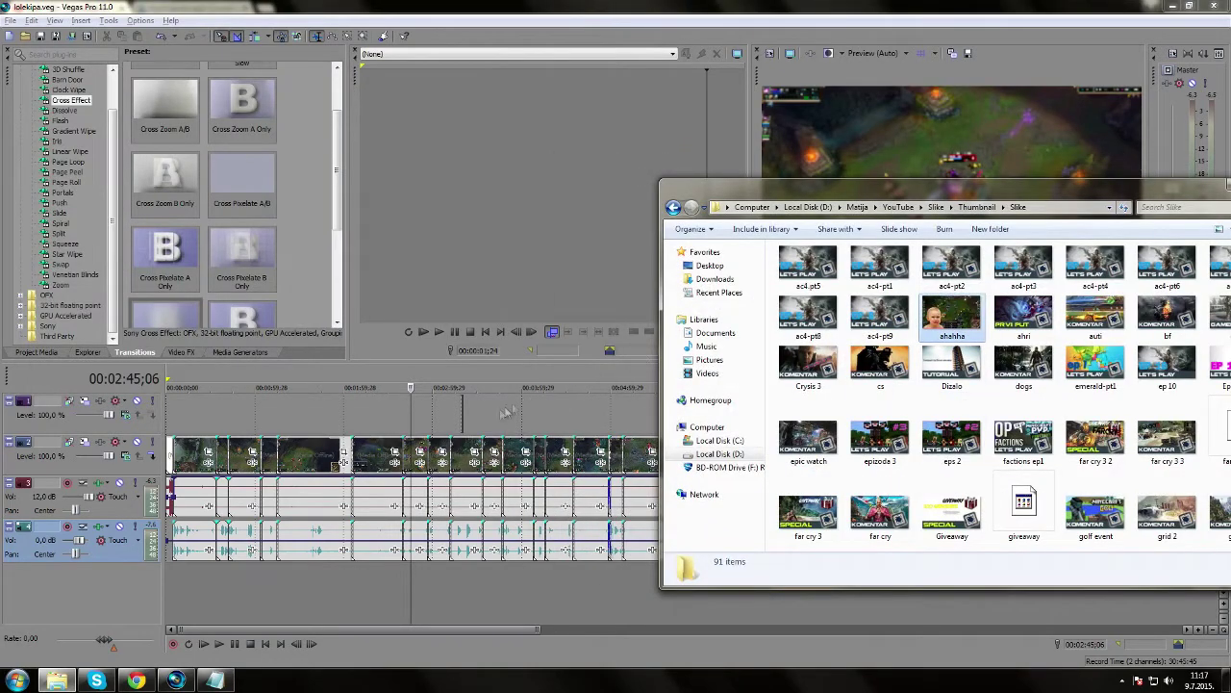
pyautogui.moveTo(952, 313); pyautogui.dragTo(416, 413)
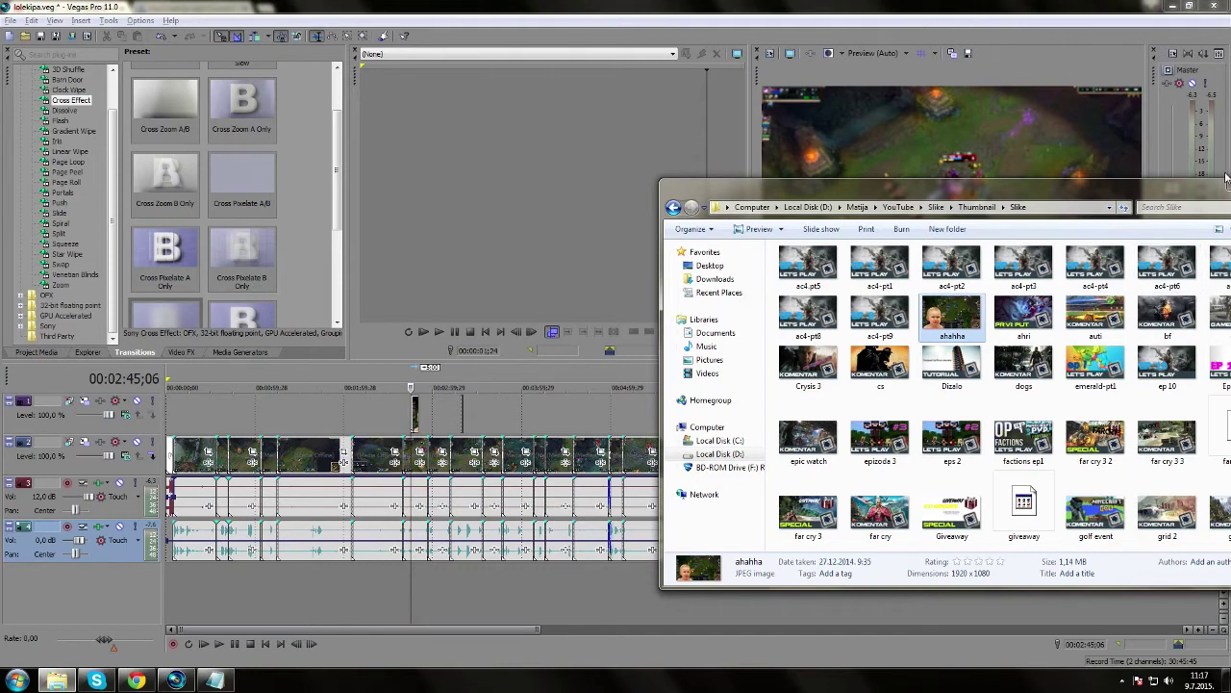
pyautogui.click(1226, 178)
pyautogui.press('Down')
pyautogui.press('Down')
pyautogui.press('Down')
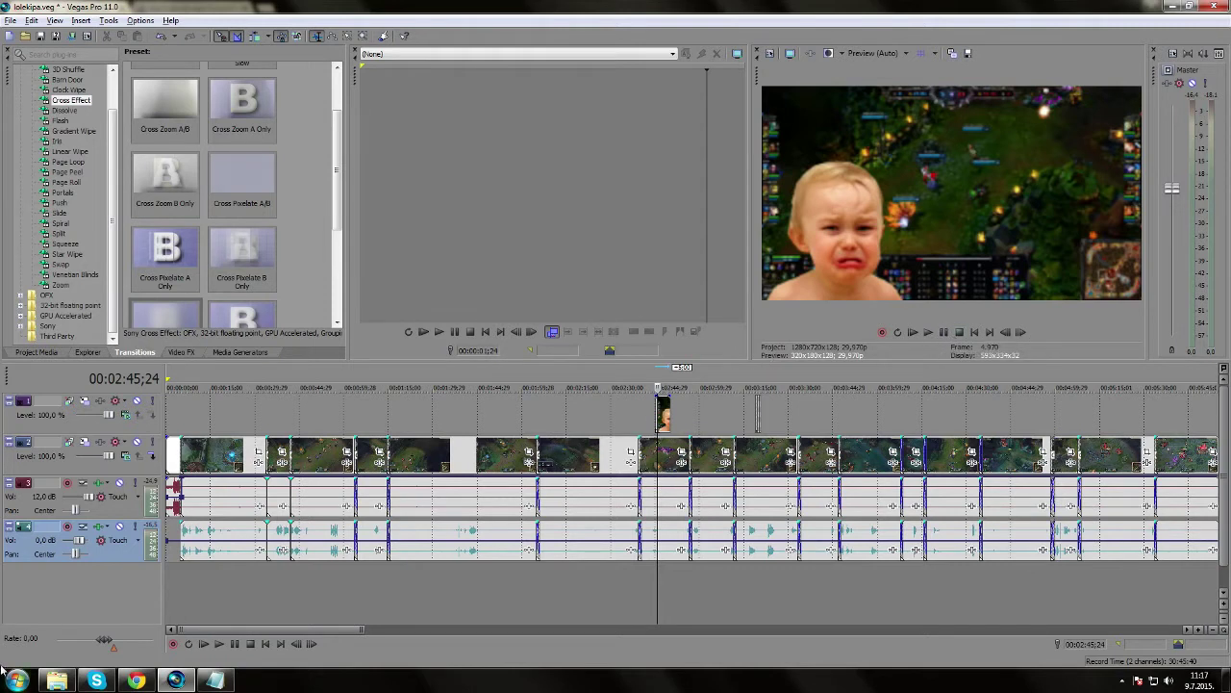
pyautogui.click(671, 402)
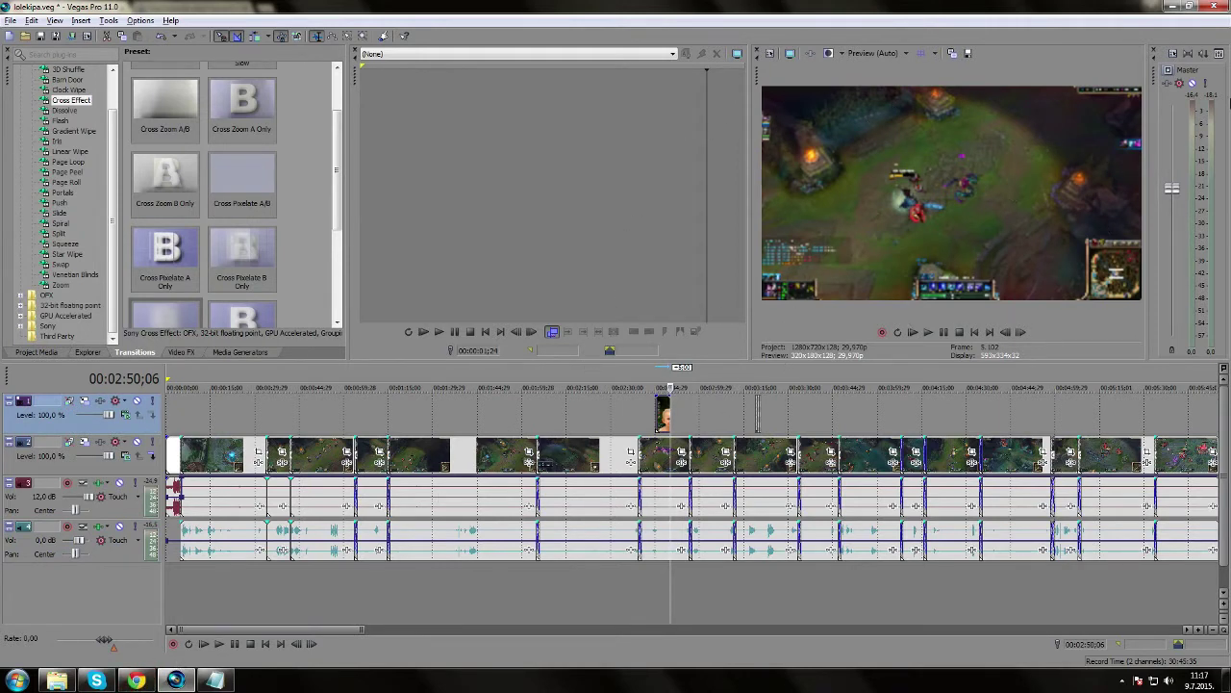
# Return to File Explorer, look through the Slike thumbnails and open the Edit folder inside Thumbnail
pyautogui.click(55, 681)
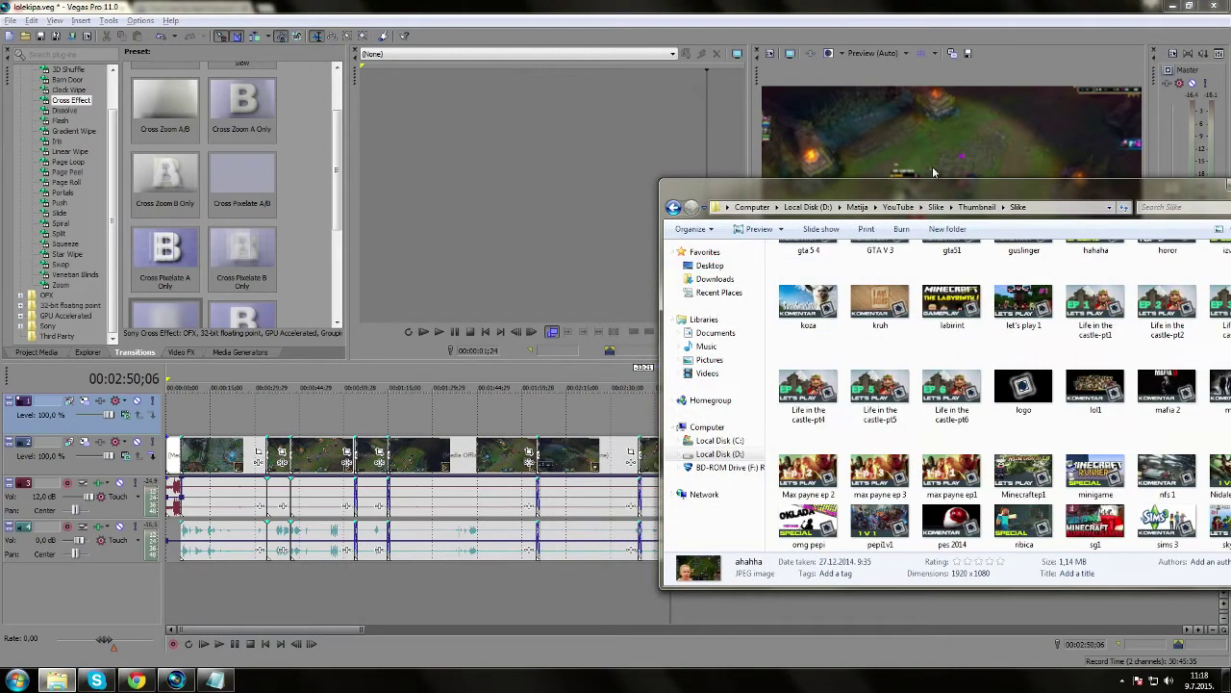
pyautogui.moveTo(919, 194); pyautogui.dragTo(708, 151)
pyautogui.scroll(-2, 1010, 338)
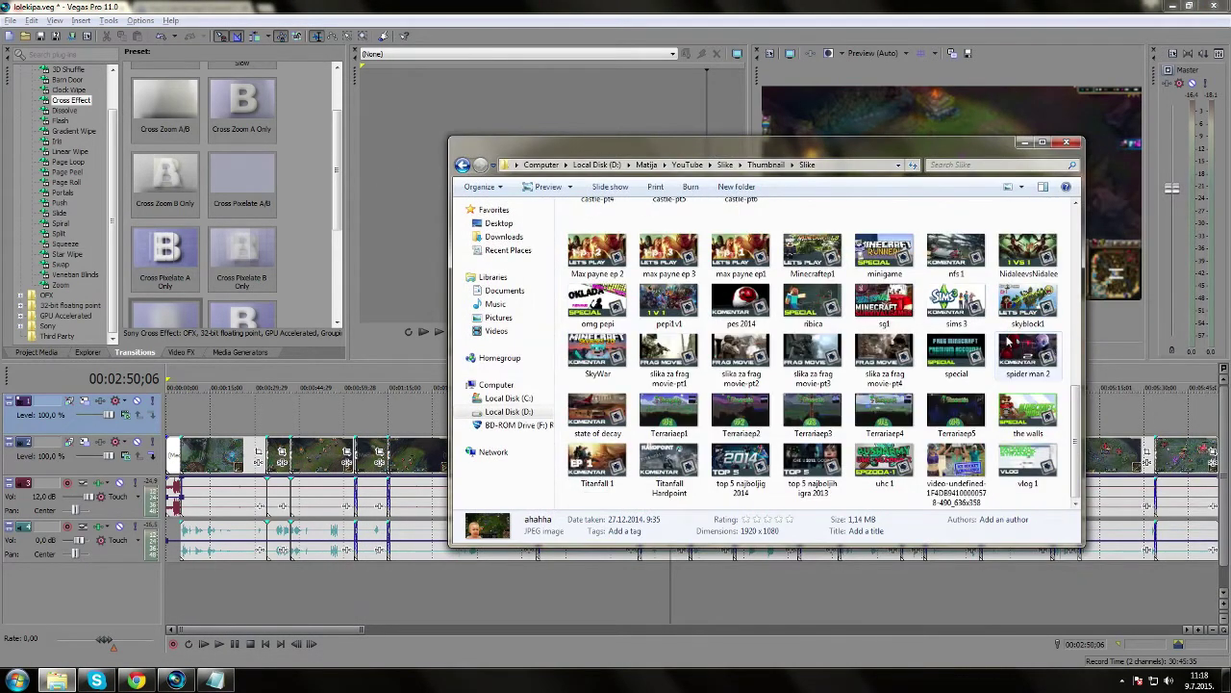
pyautogui.scroll(3, 1010, 338)
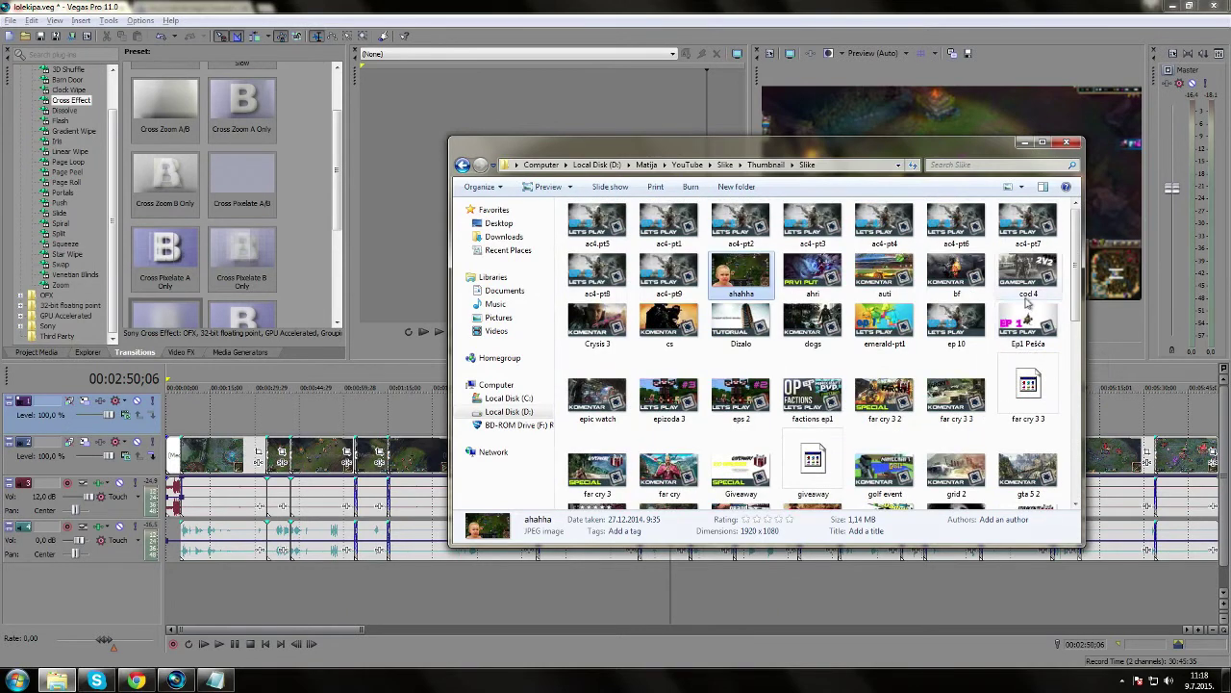
pyautogui.click(459, 165)
pyautogui.doubleClick(591, 221)
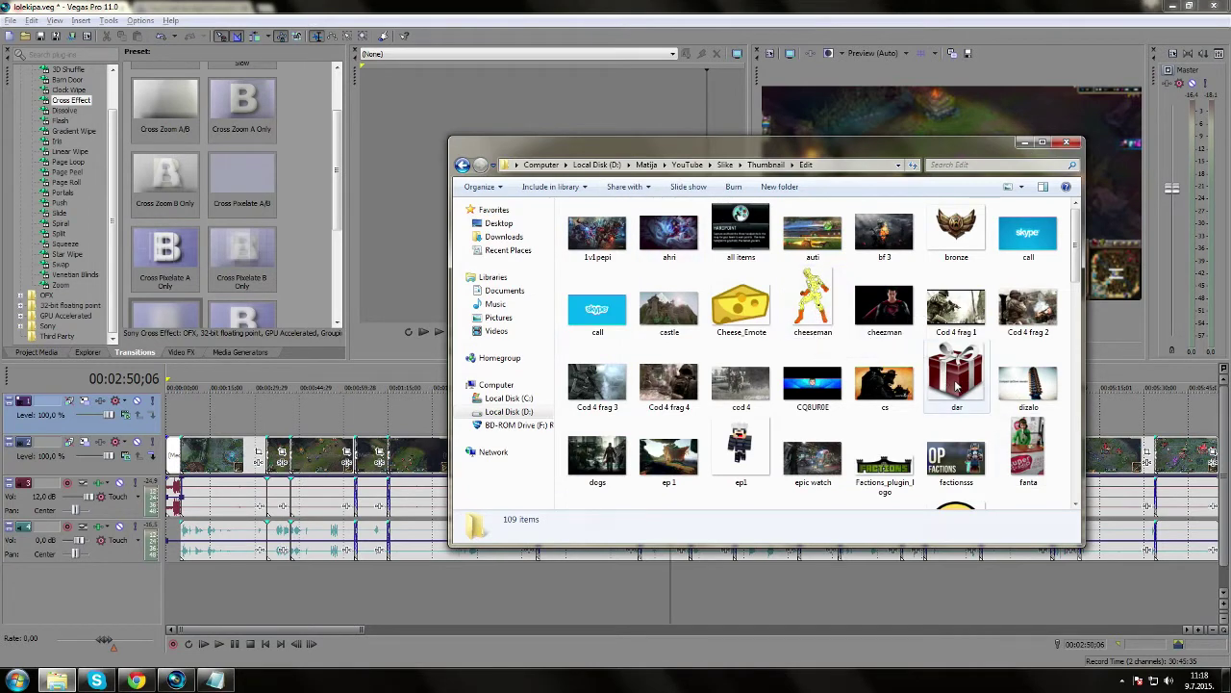
# Preview the ep1 PNG image and check its file properties
pyautogui.click(758, 457)
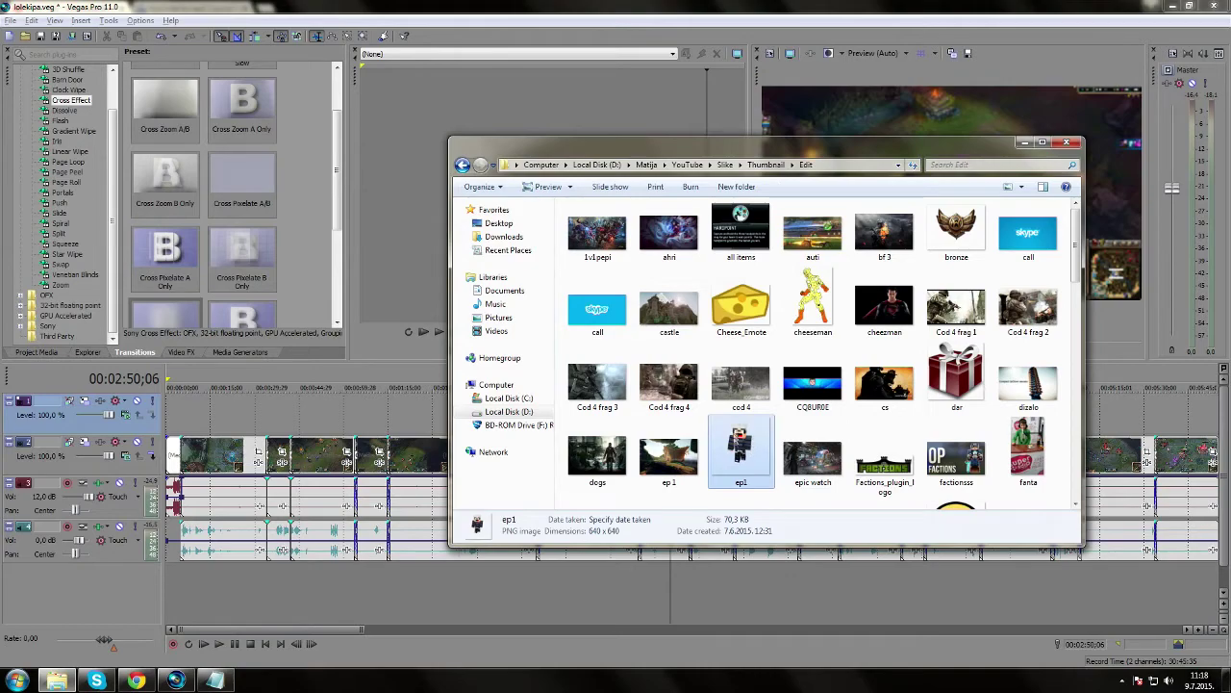
pyautogui.doubleClick(750, 453)
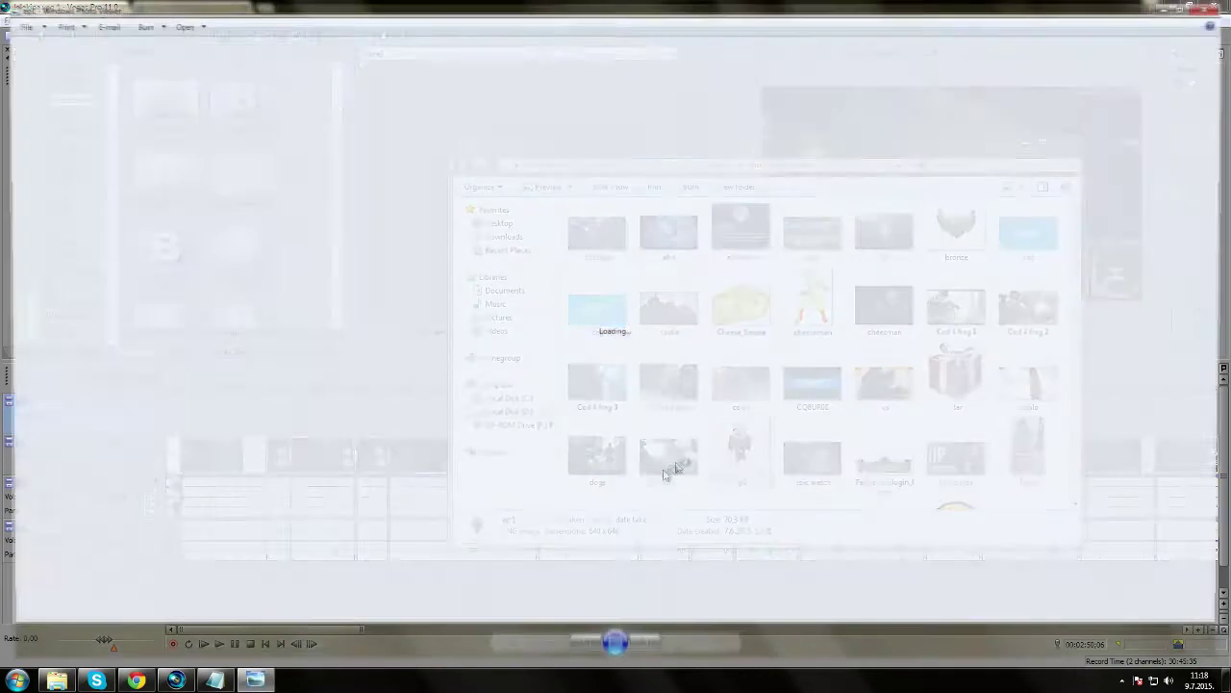
pyautogui.click(1214, 6)
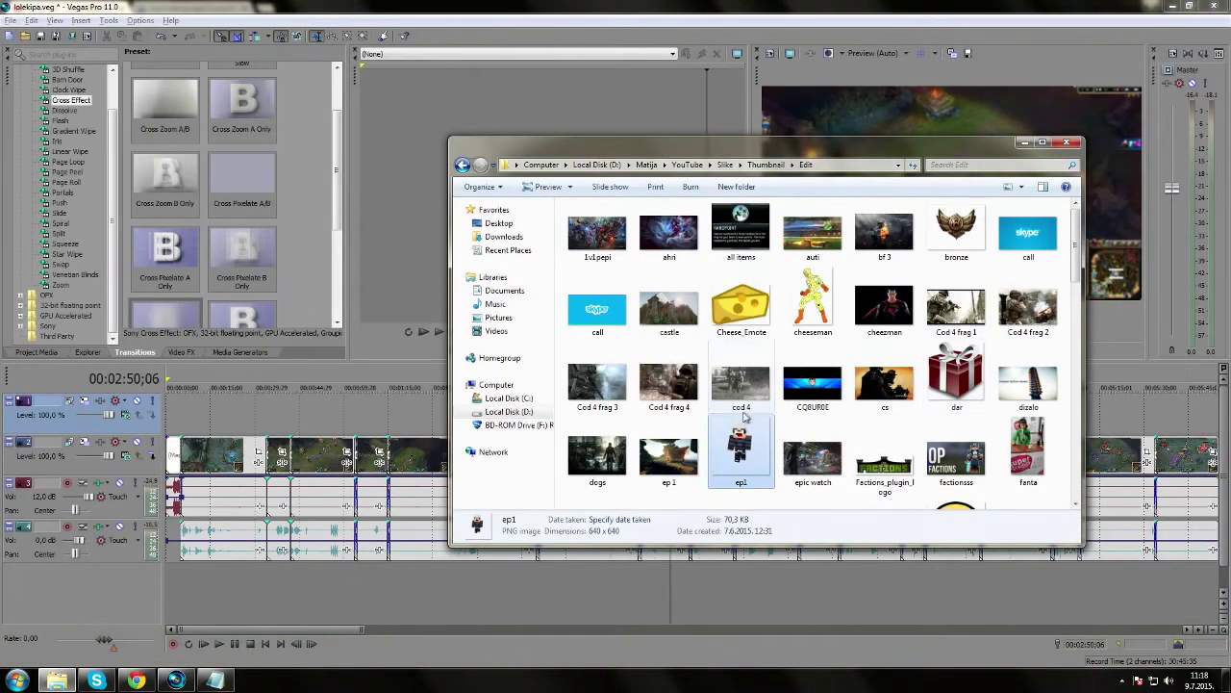
pyautogui.rightClick(744, 468)
pyautogui.click(775, 464)
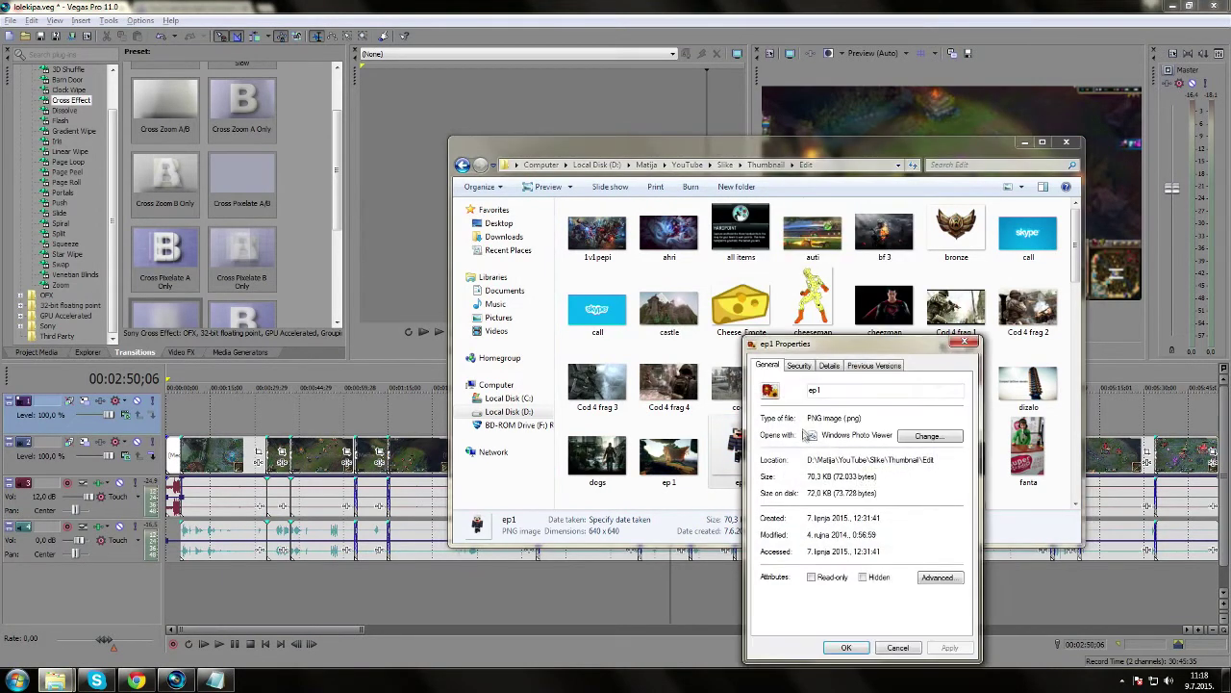
pyautogui.click(967, 343)
# Place the ep1 image on the top video track at about 00:01:22 and set its Pan/Crop frame to 720,0 × 720,0 centred at 161,4; 316,8
pyautogui.moveTo(392, 424); pyautogui.dragTo(418, 381)
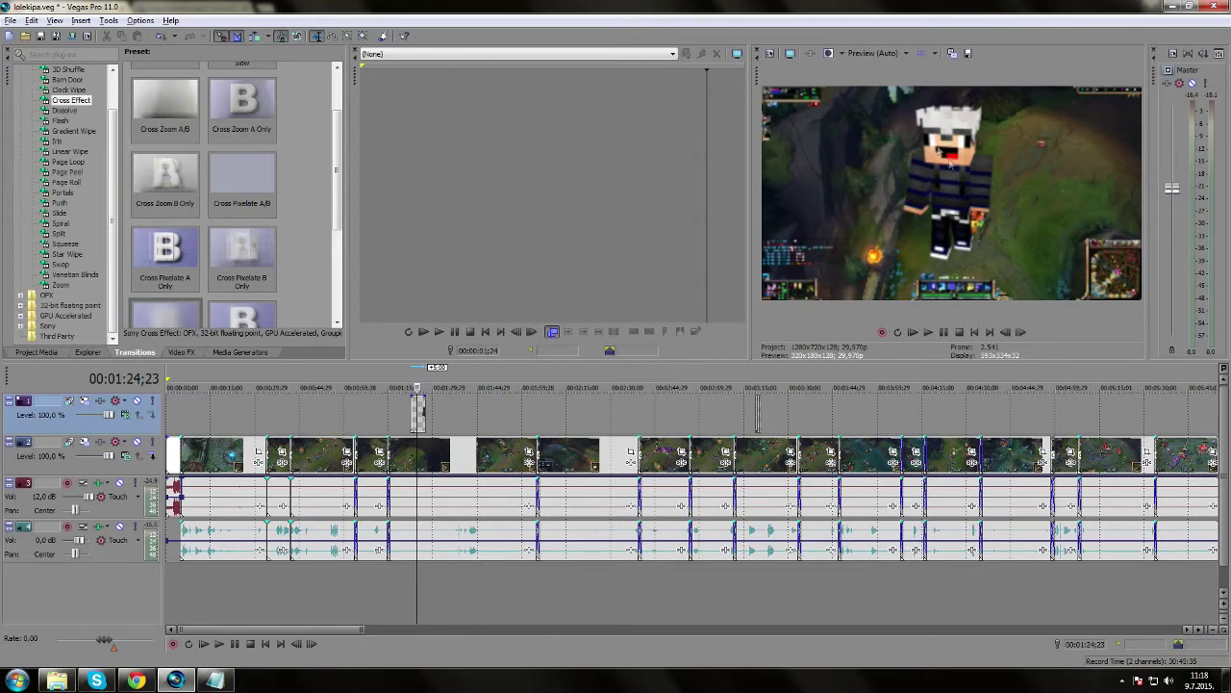
pyautogui.scroll(3, 668, 407)
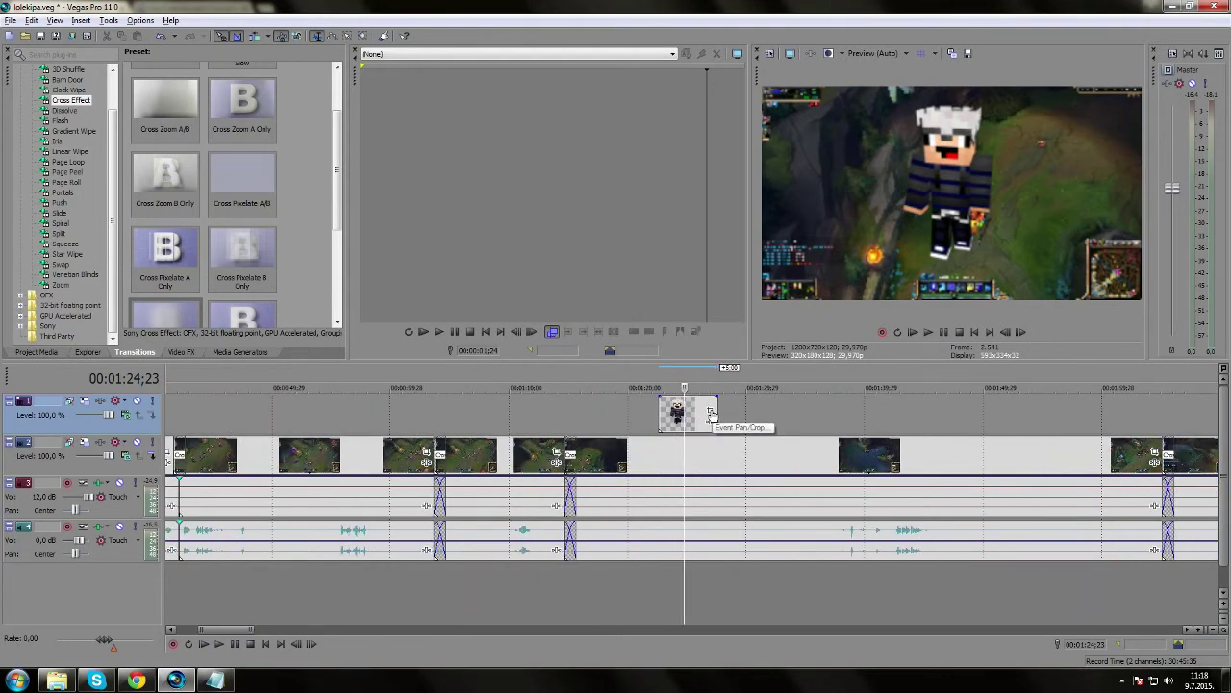
pyautogui.click(710, 414)
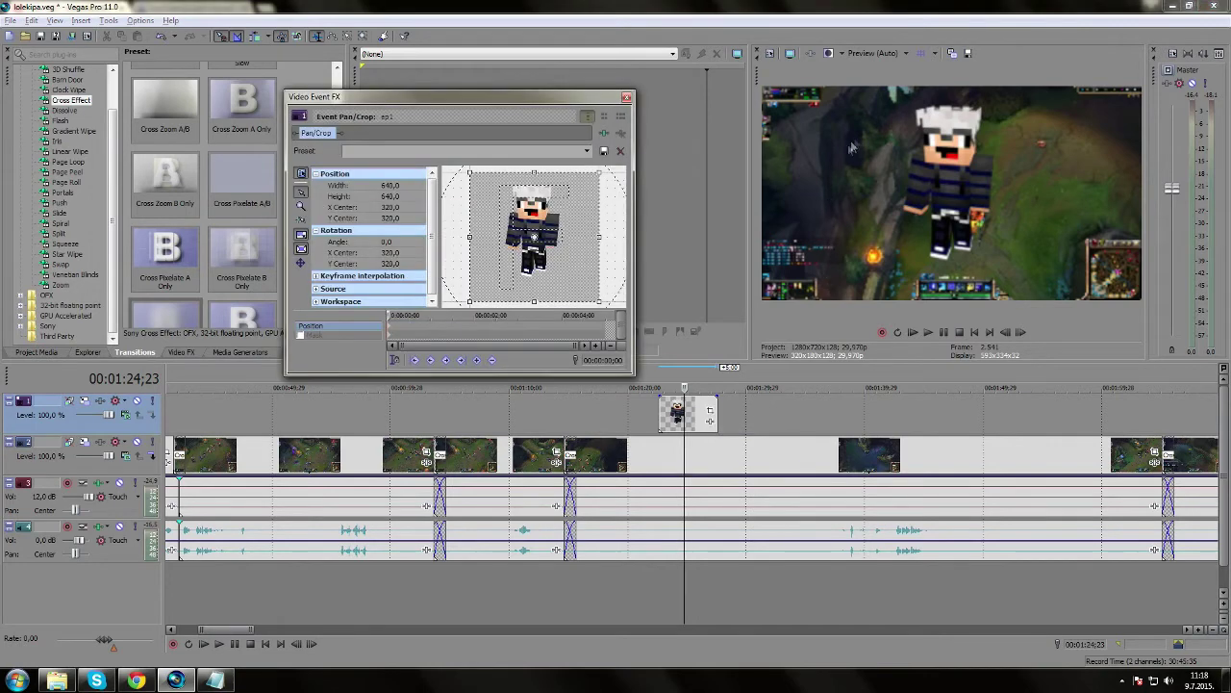
pyautogui.moveTo(539, 237); pyautogui.dragTo(575, 248)
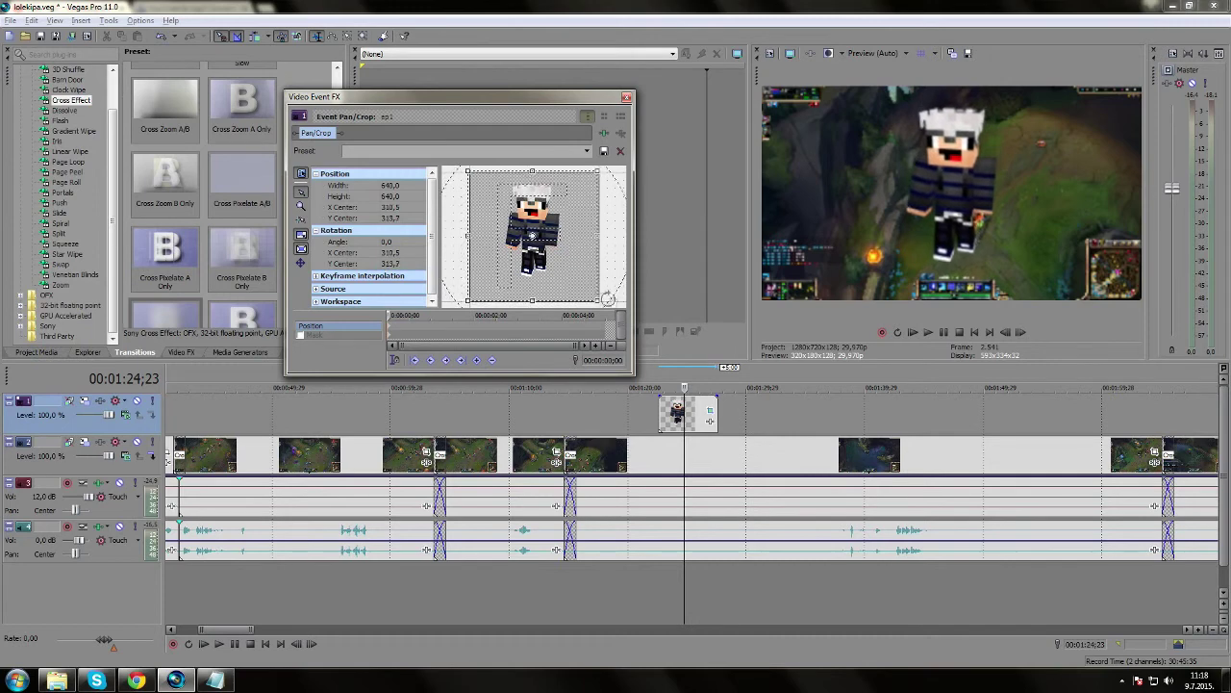
pyautogui.moveTo(598, 302)
pyautogui.mouseDown()
pyautogui.moveTo(554, 265)
pyautogui.moveTo(678, 360)
pyautogui.moveTo(608, 314)
pyautogui.mouseUp()
pyautogui.moveTo(561, 234); pyautogui.dragTo(492, 188)
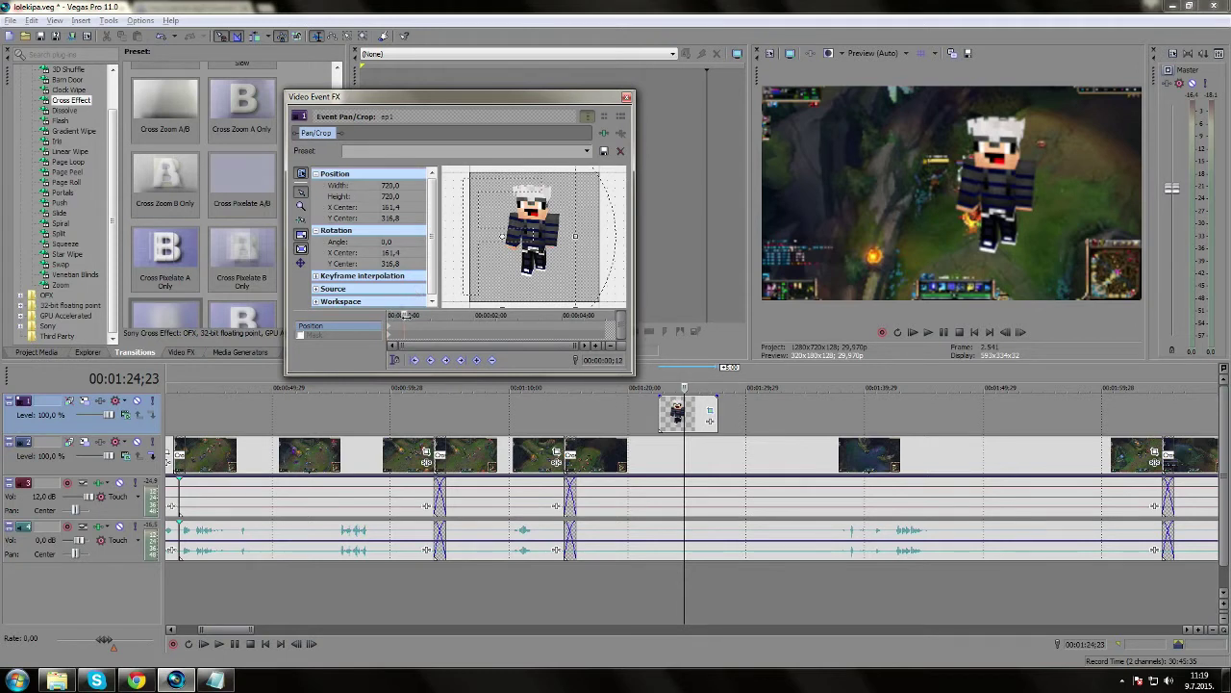
# Add Pan/Crop rotation keyframes to ep1: about 34,7° near half a second, -20,8° at 00:00:01;17 and 16,0° just before two seconds
pyautogui.moveTo(601, 241); pyautogui.dragTo(582, 297)
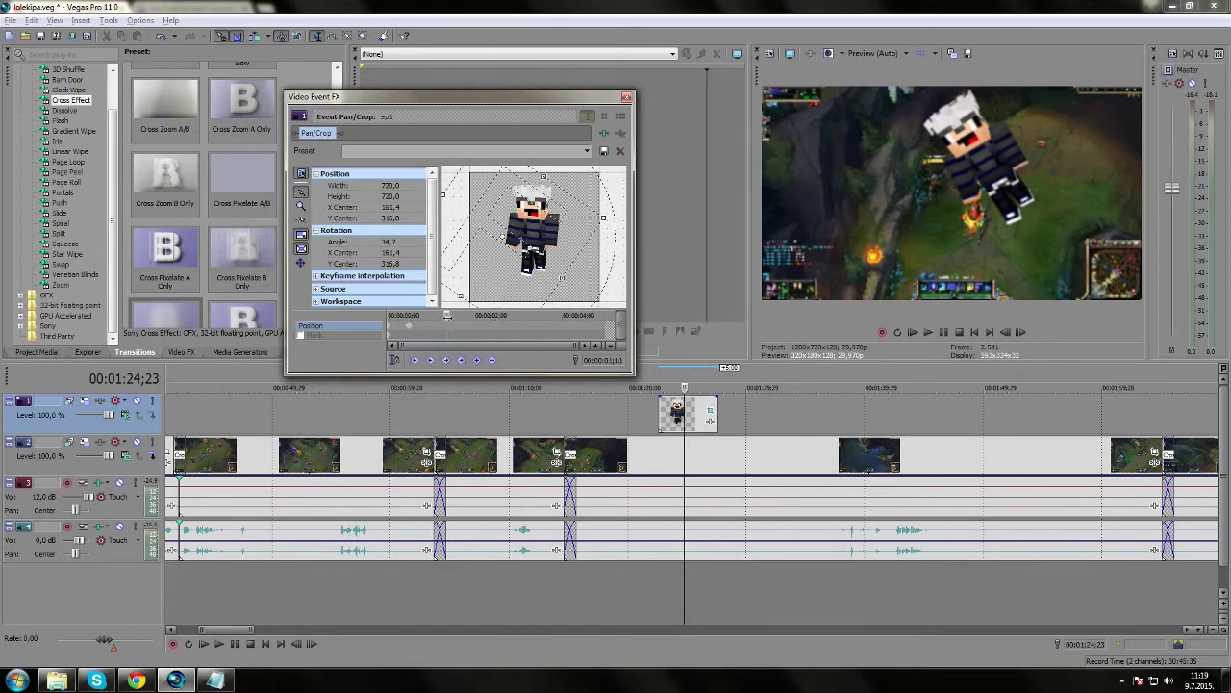
pyautogui.moveTo(605, 254); pyautogui.dragTo(455, 294)
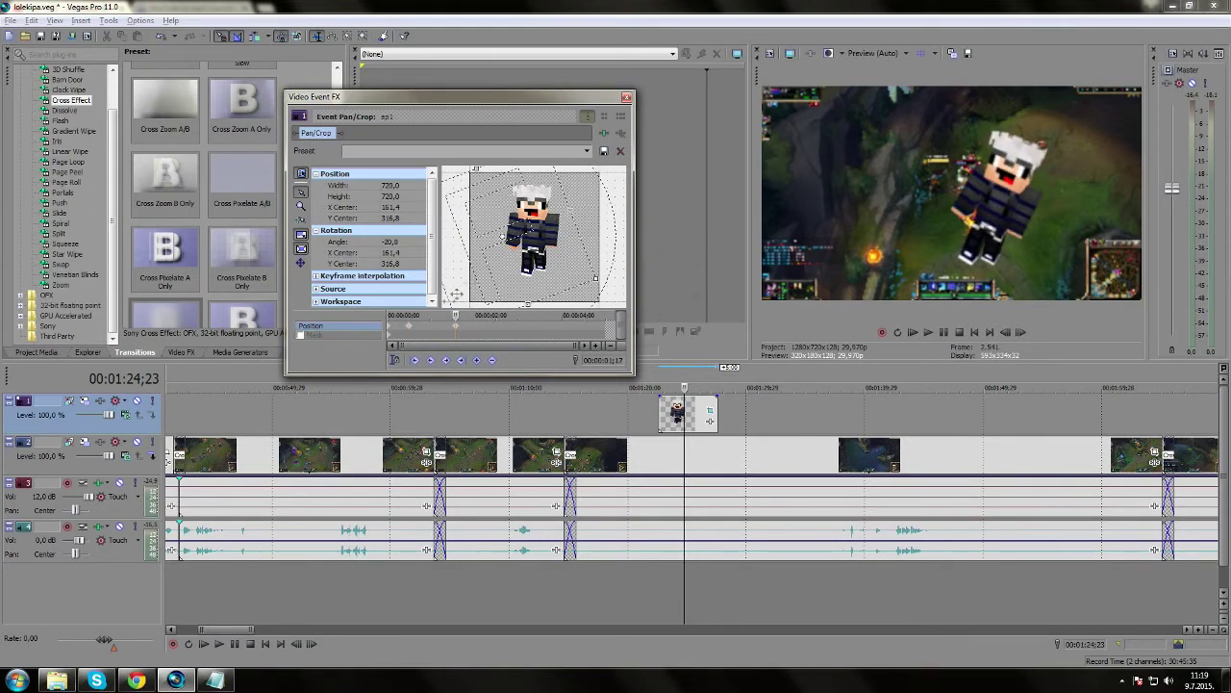
pyautogui.moveTo(591, 216); pyautogui.dragTo(590, 275)
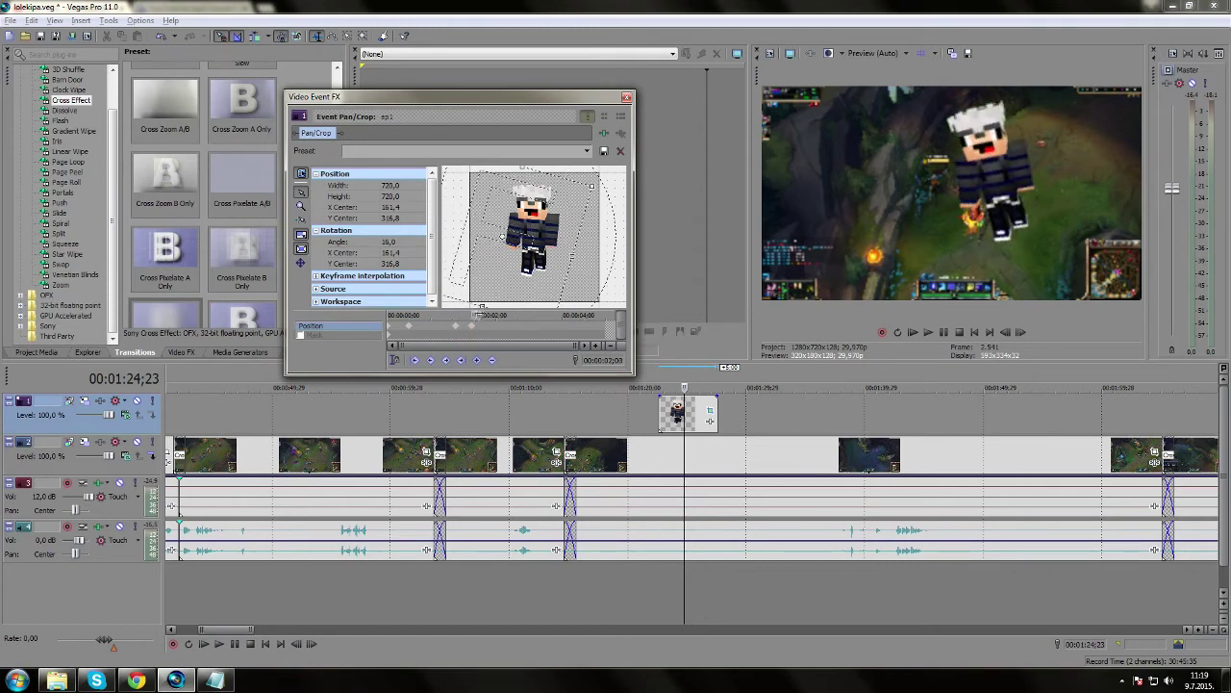
# Add two more rotation keyframes to ep1, with angles of about 2.935,6° at 00:00:03;25 and 3.030,5° at 00:00:04;02
pyautogui.moveTo(597, 220); pyautogui.dragTo(640, 383)
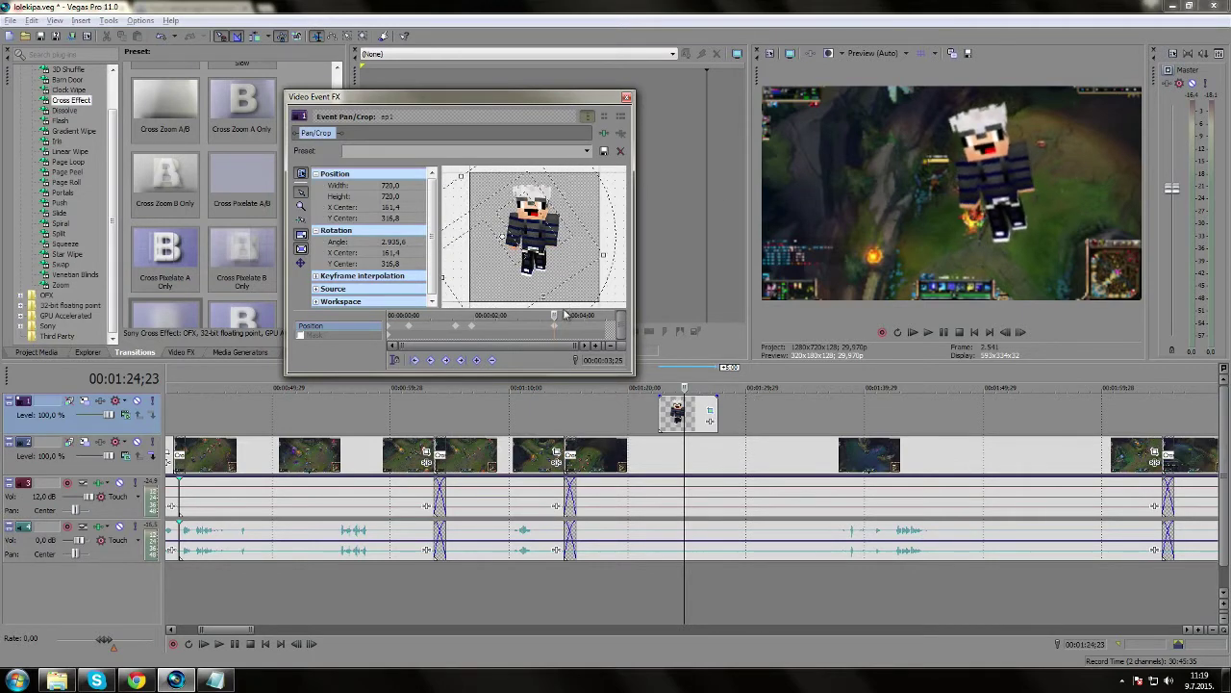
pyautogui.moveTo(593, 220); pyautogui.dragTo(669, 351)
pyautogui.moveTo(569, 221); pyautogui.dragTo(605, 294)
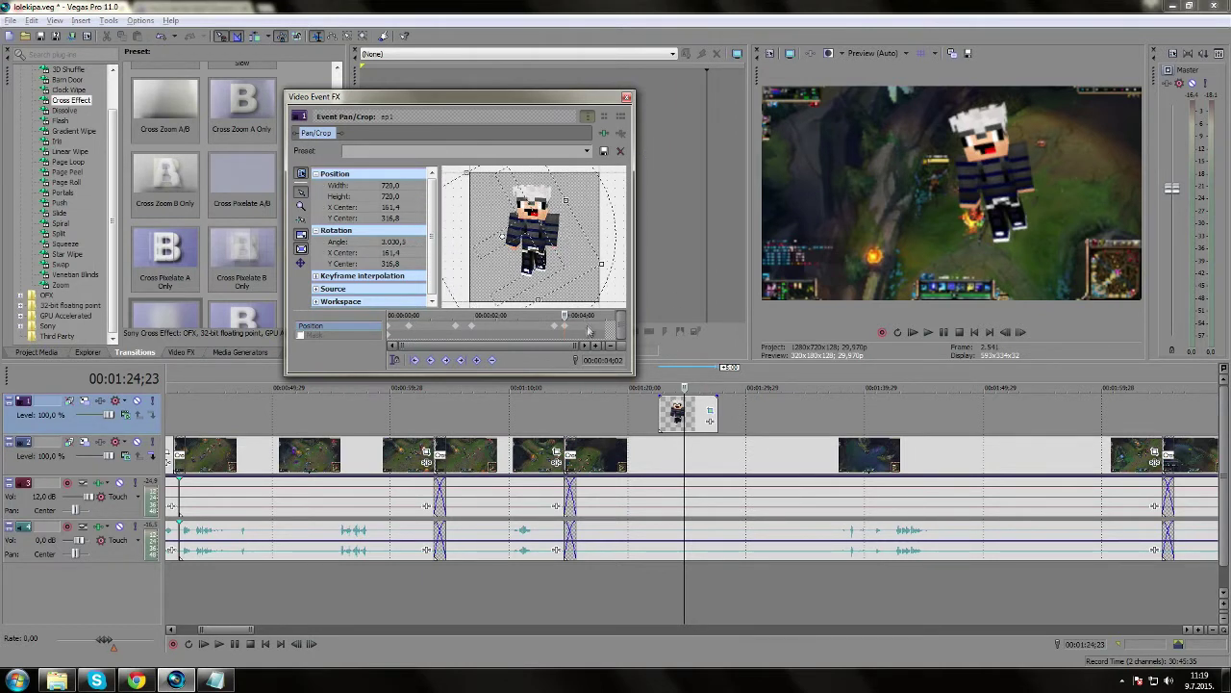
# Resize the Pan/Crop frame to about 580,3 × 580,3 at 00:00:04;23 and 635,3 × 635,3 at 00:00:05;00
pyautogui.moveTo(599, 262); pyautogui.dragTo(583, 260)
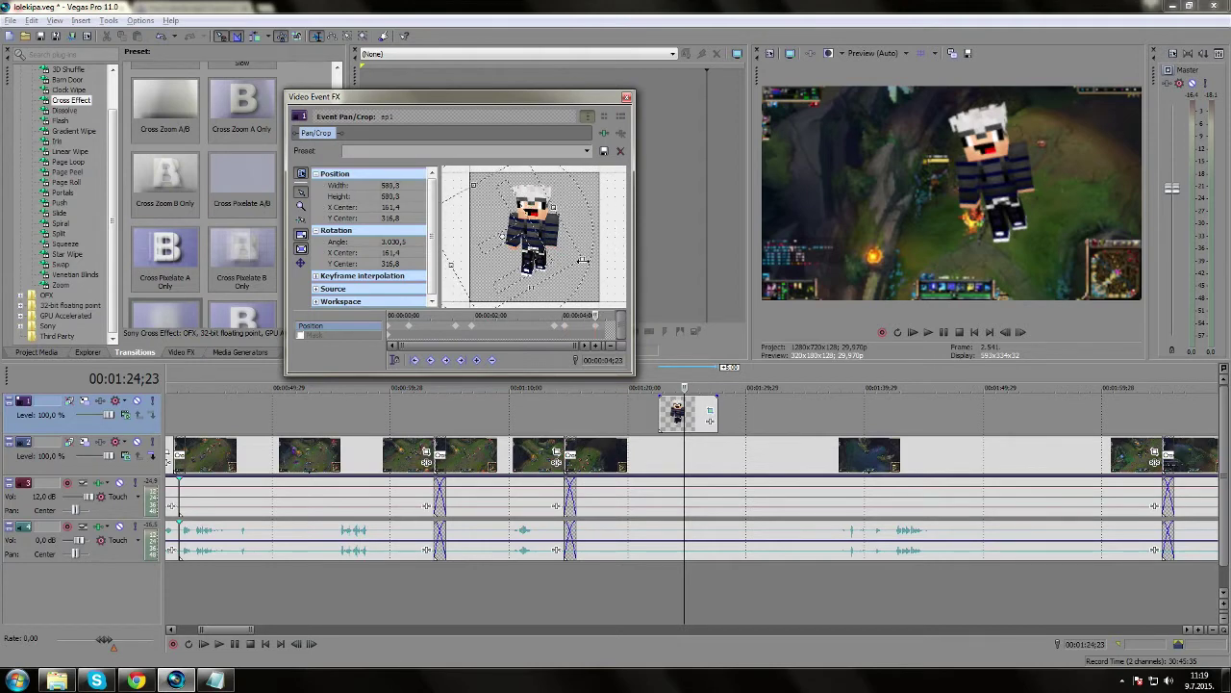
pyautogui.click(707, 375)
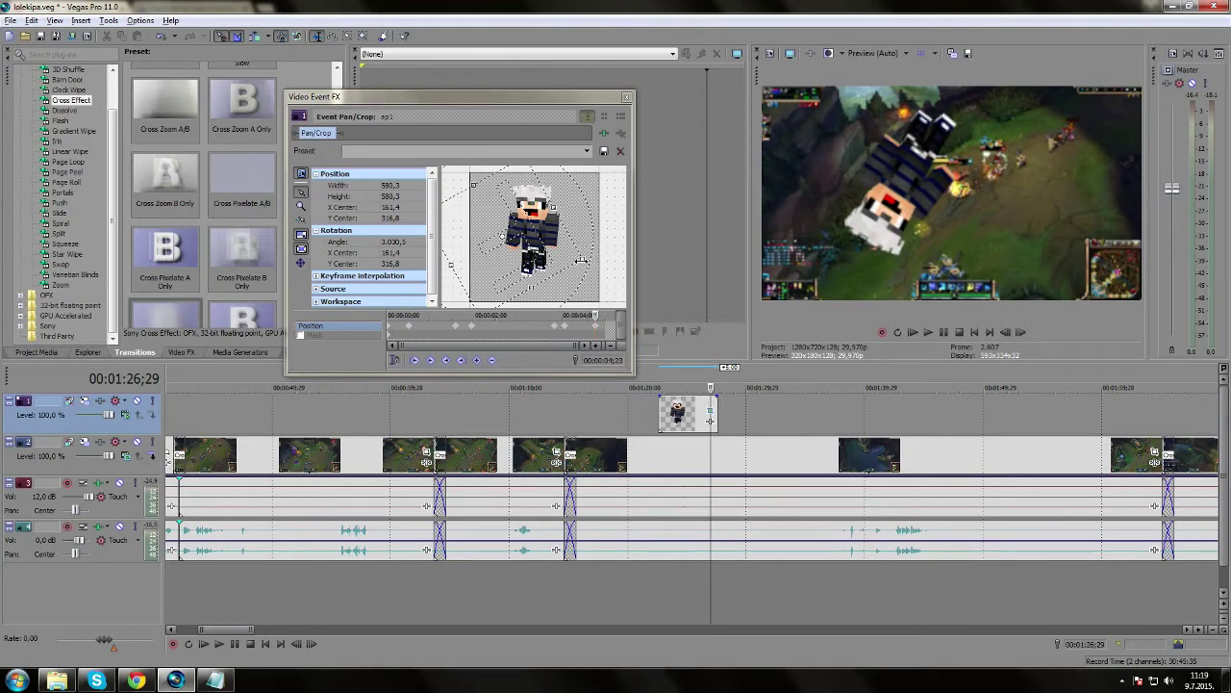
pyautogui.moveTo(581, 260)
pyautogui.mouseDown()
pyautogui.moveTo(575, 279)
pyautogui.moveTo(577, 248)
pyautogui.moveTo(603, 259)
pyautogui.mouseUp()
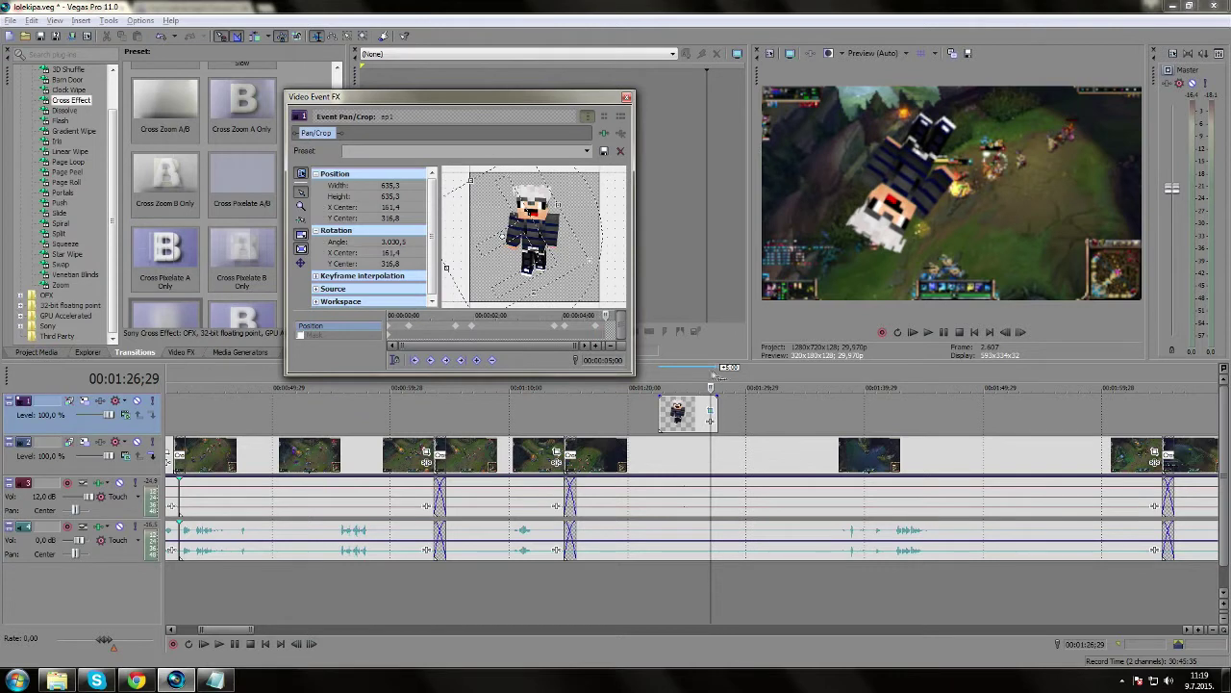
# Check the end of the clip in the preview and rotate the 00:00:05;00 Pan/Crop keyframe to about 3.241,8°
pyautogui.click(718, 374)
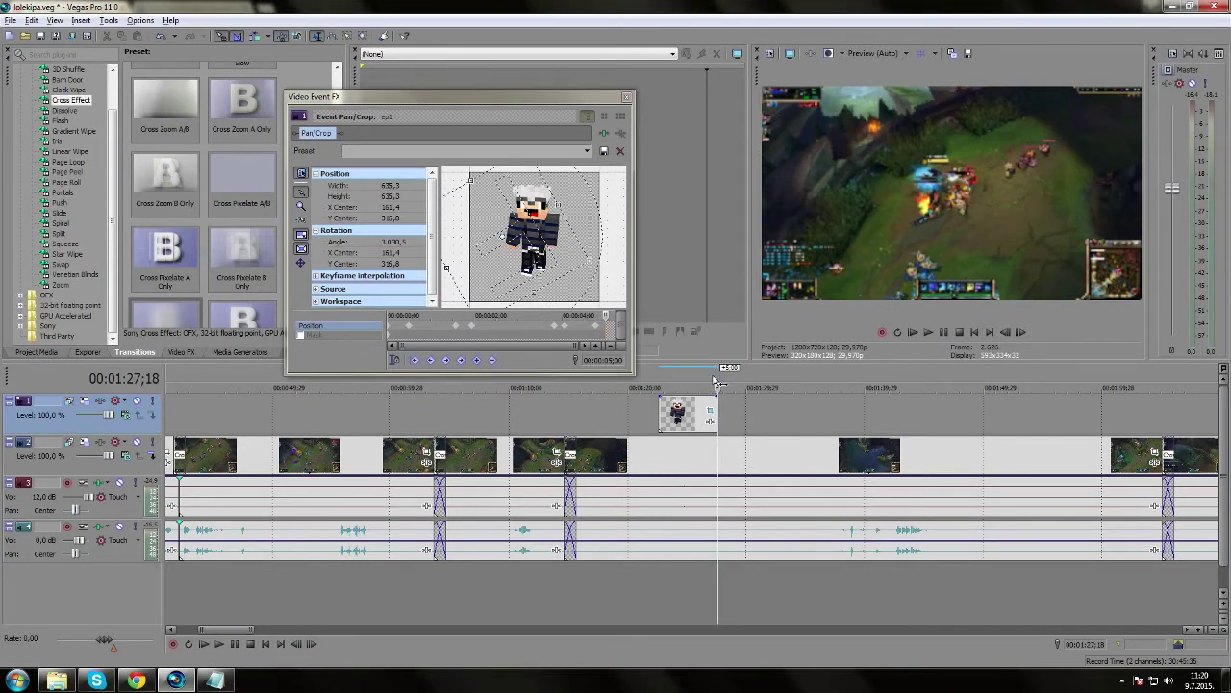
pyautogui.moveTo(717, 383); pyautogui.dragTo(713, 383)
pyautogui.moveTo(444, 255); pyautogui.dragTo(453, 218)
pyautogui.moveTo(577, 204); pyautogui.dragTo(652, 290)
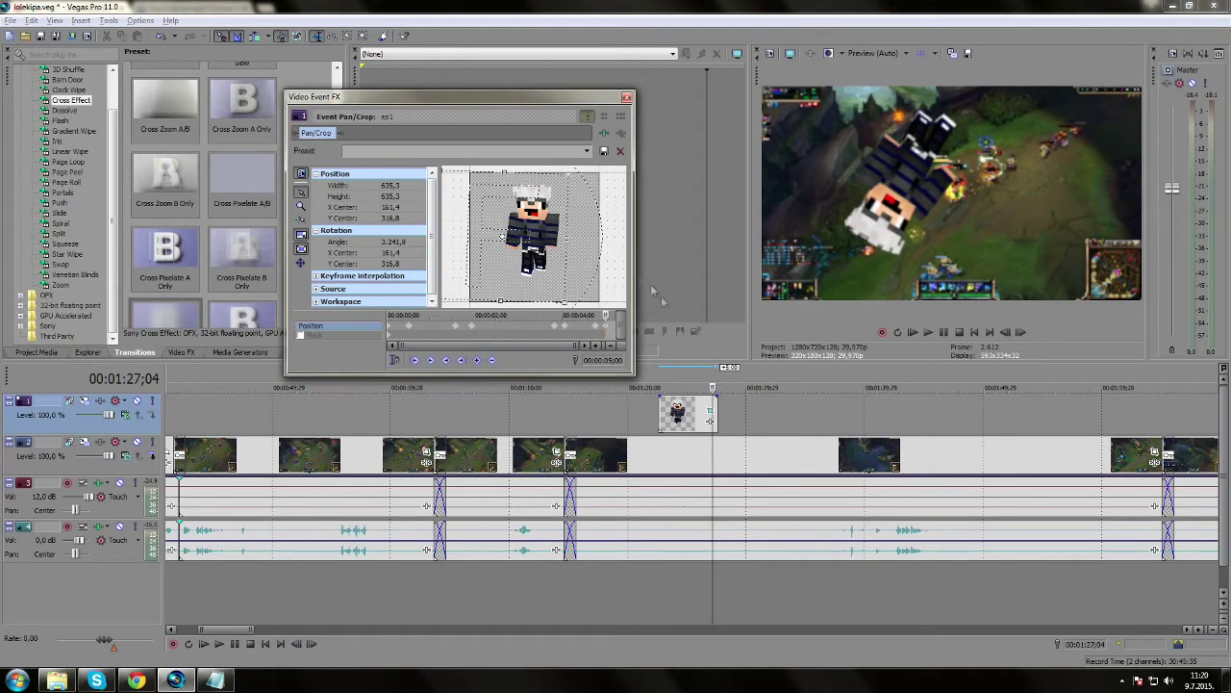
# Play the end of the ep1 animation briefly, close the Video Event FX window and place the playhead at 00:01:21;22
pyautogui.press('space')
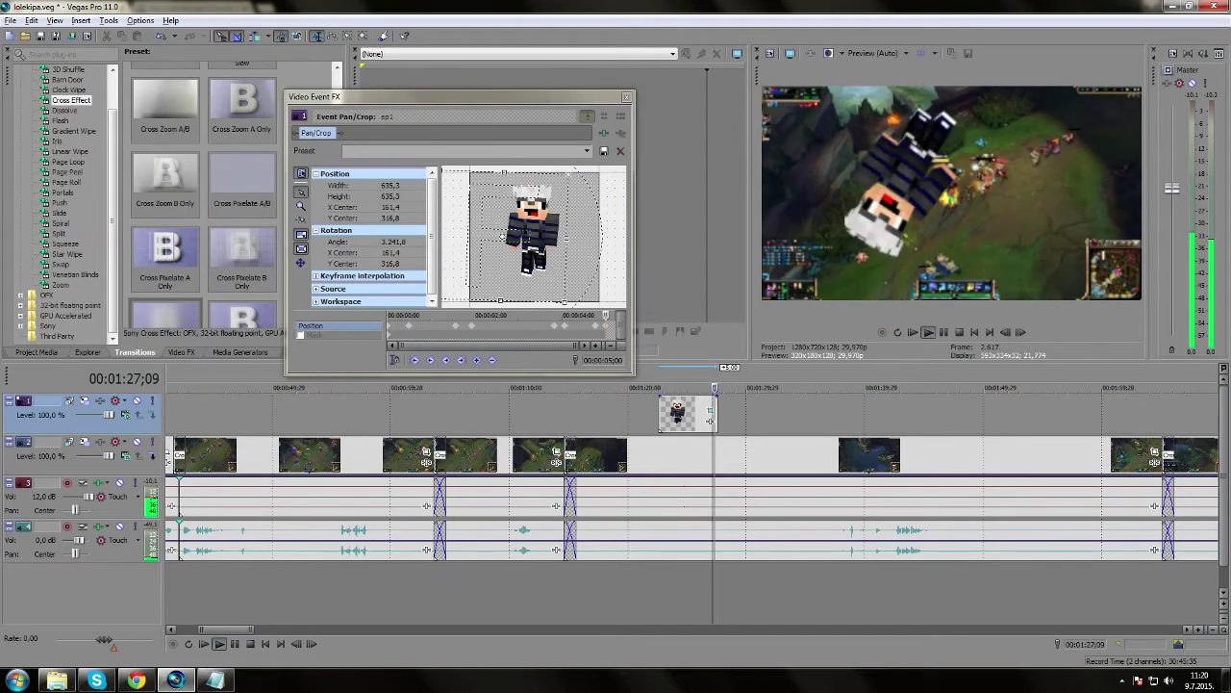
pyautogui.press('space')
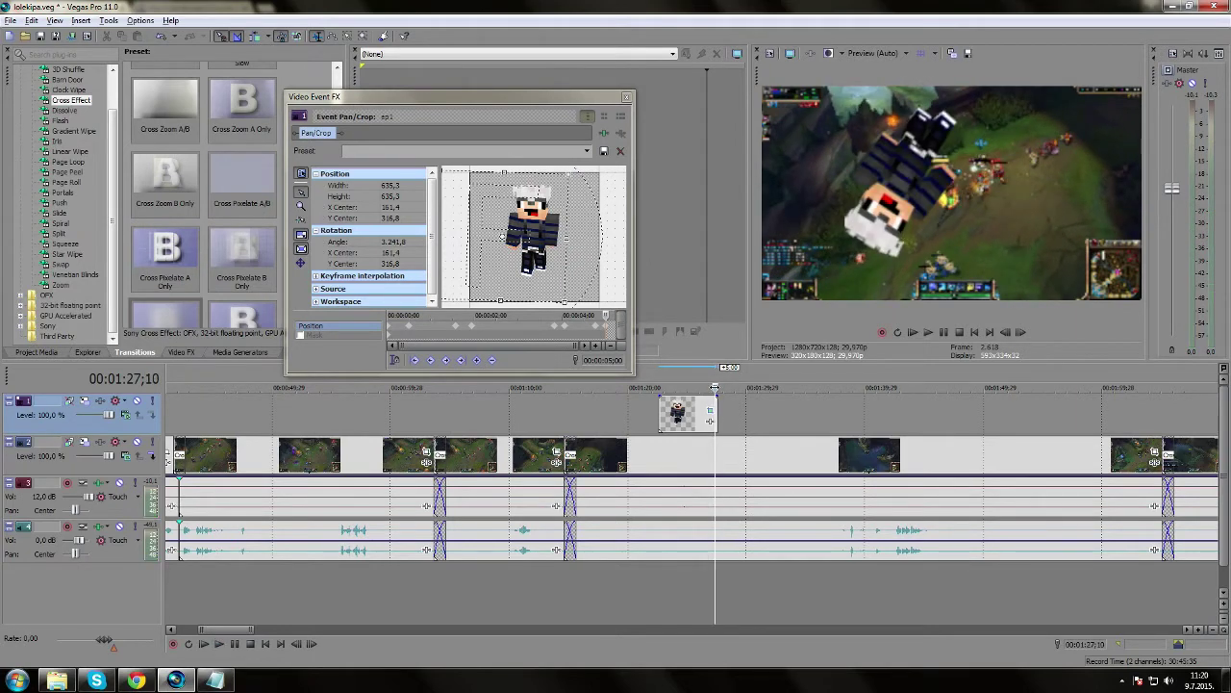
pyautogui.click(627, 99)
pyautogui.click(651, 387)
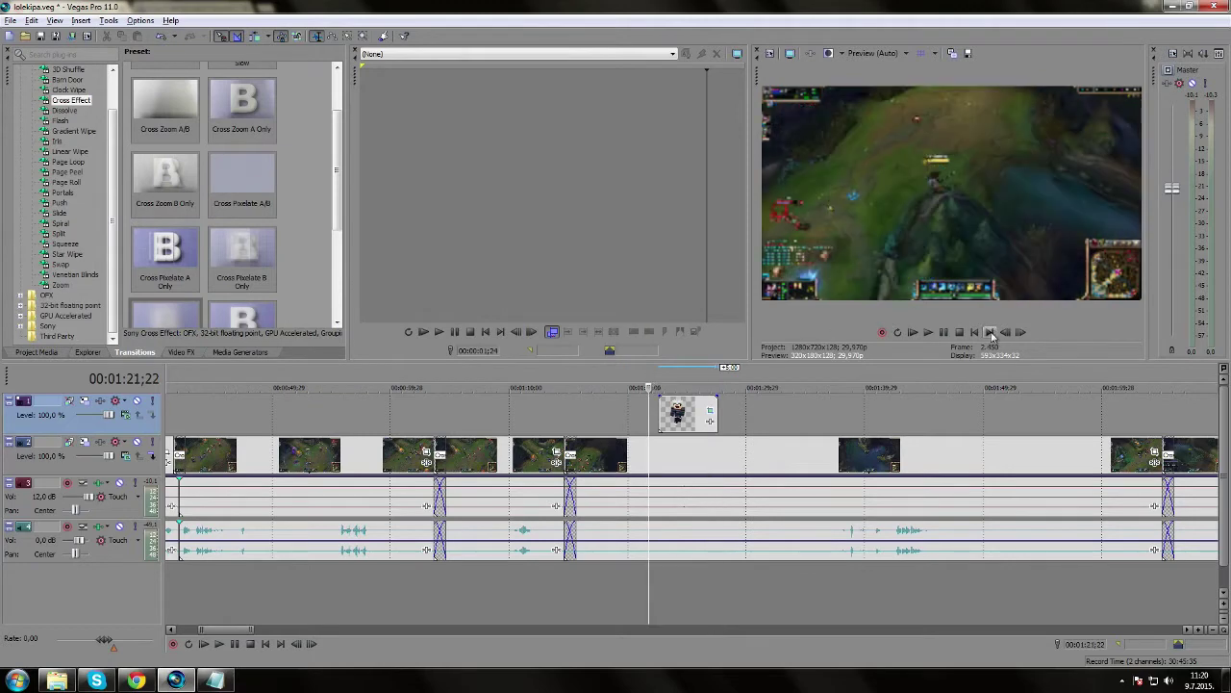
# Play the animated image overlay over the gameplay and delete its clip from the upper video track
pyautogui.click(930, 332)
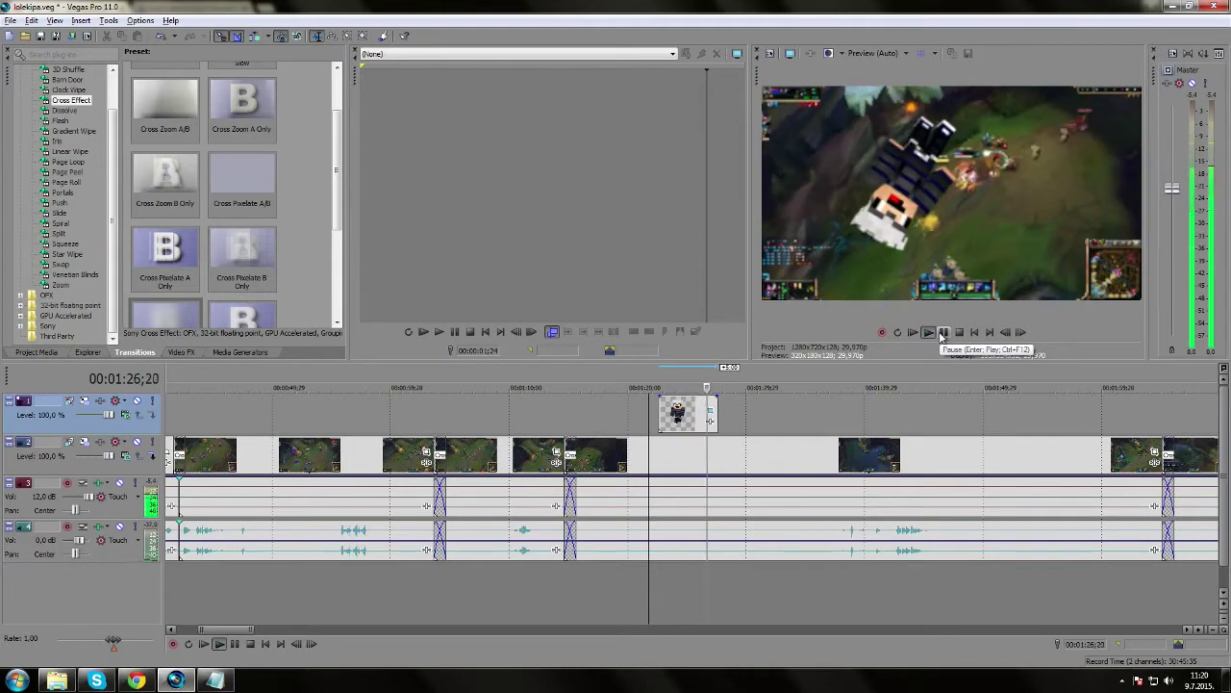
pyautogui.click(942, 332)
pyautogui.click(692, 413)
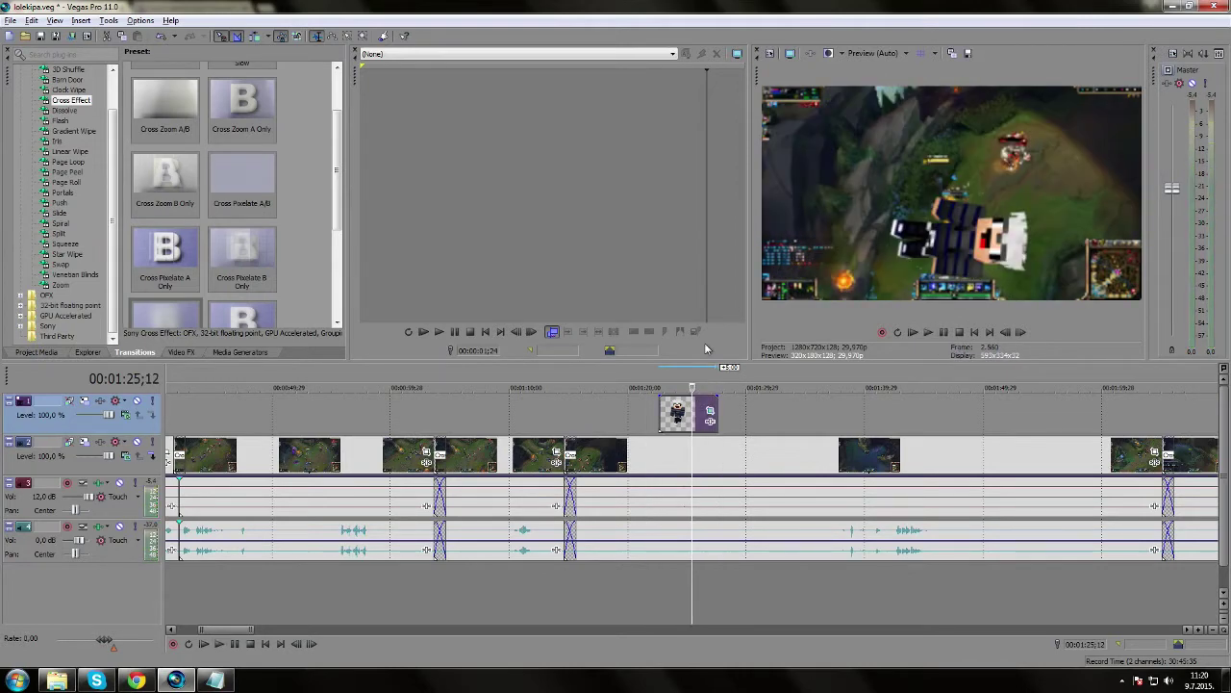
pyautogui.press('Delete')
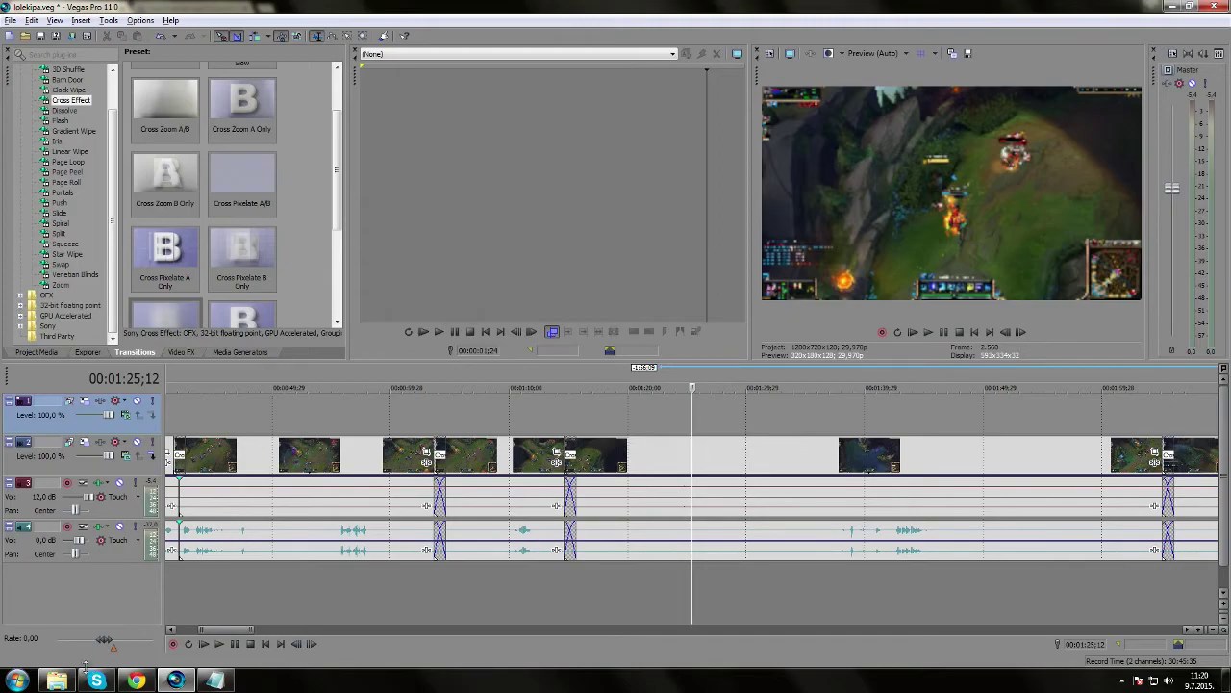
# From Chrome's downloads, open the folder of the DEAF KEV - Invincible mp3 and add the song on a new audio track, starting after the intro
pyautogui.click(133, 681)
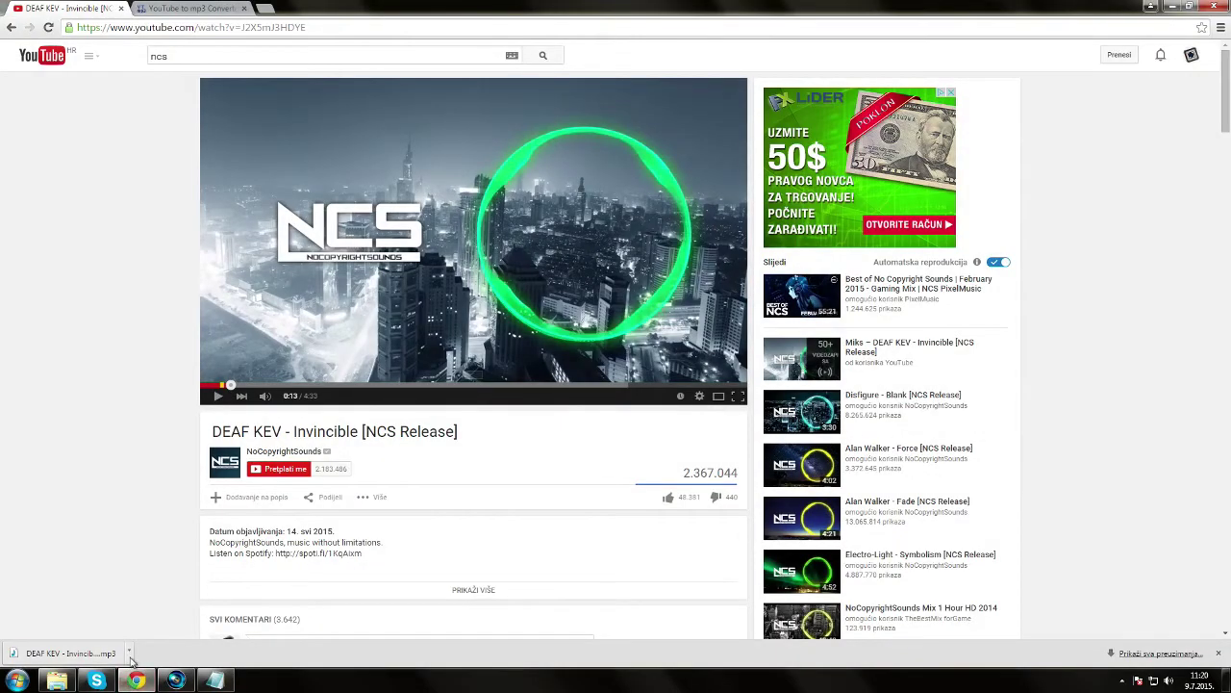
pyautogui.click(129, 654)
pyautogui.click(171, 608)
pyautogui.moveTo(593, 242); pyautogui.dragTo(329, 531)
pyautogui.scroll(-3, 288, 514)
pyautogui.moveTo(308, 580); pyautogui.dragTo(211, 597)
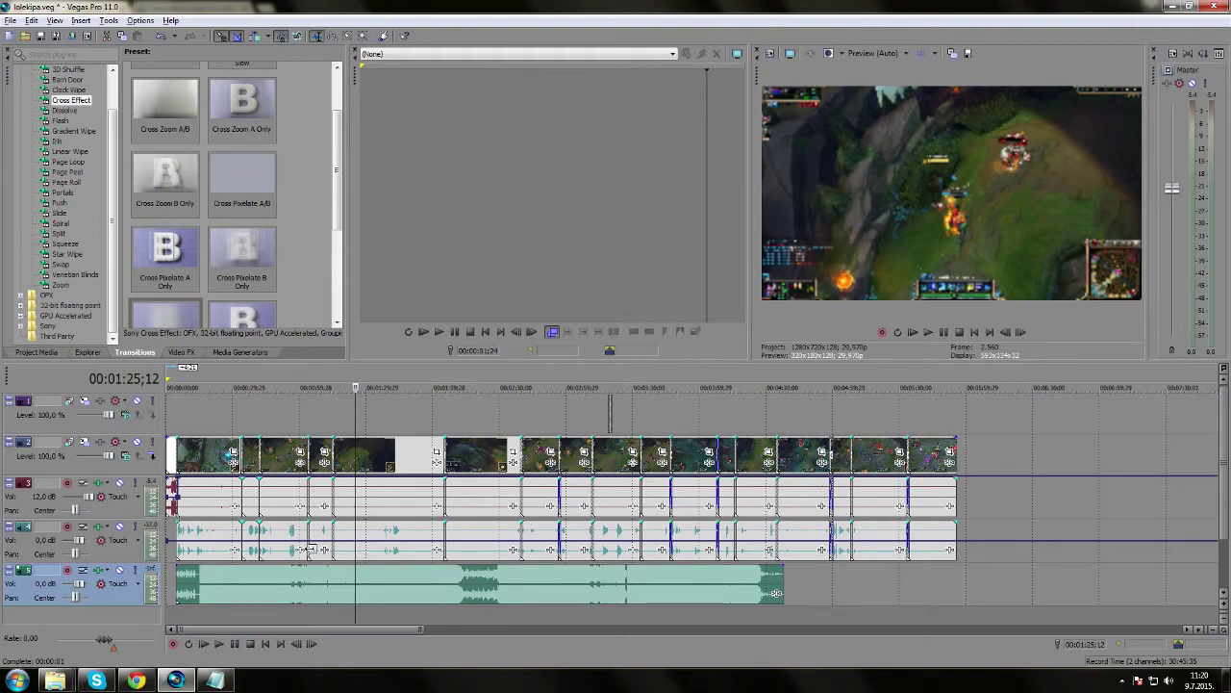
# Play the music together with the gameplay briefly from 00:00:23;14 to judge its loudness
pyautogui.scroll(4, 306, 400)
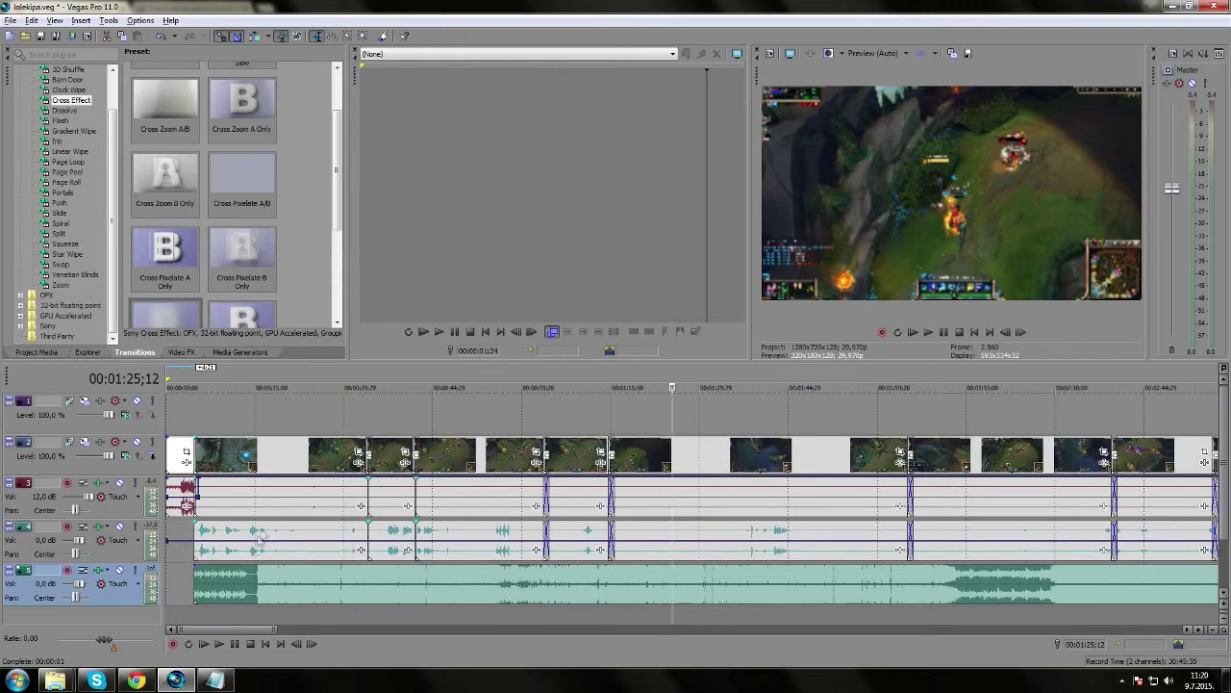
pyautogui.scroll(-2, 306, 400)
pyautogui.click(270, 385)
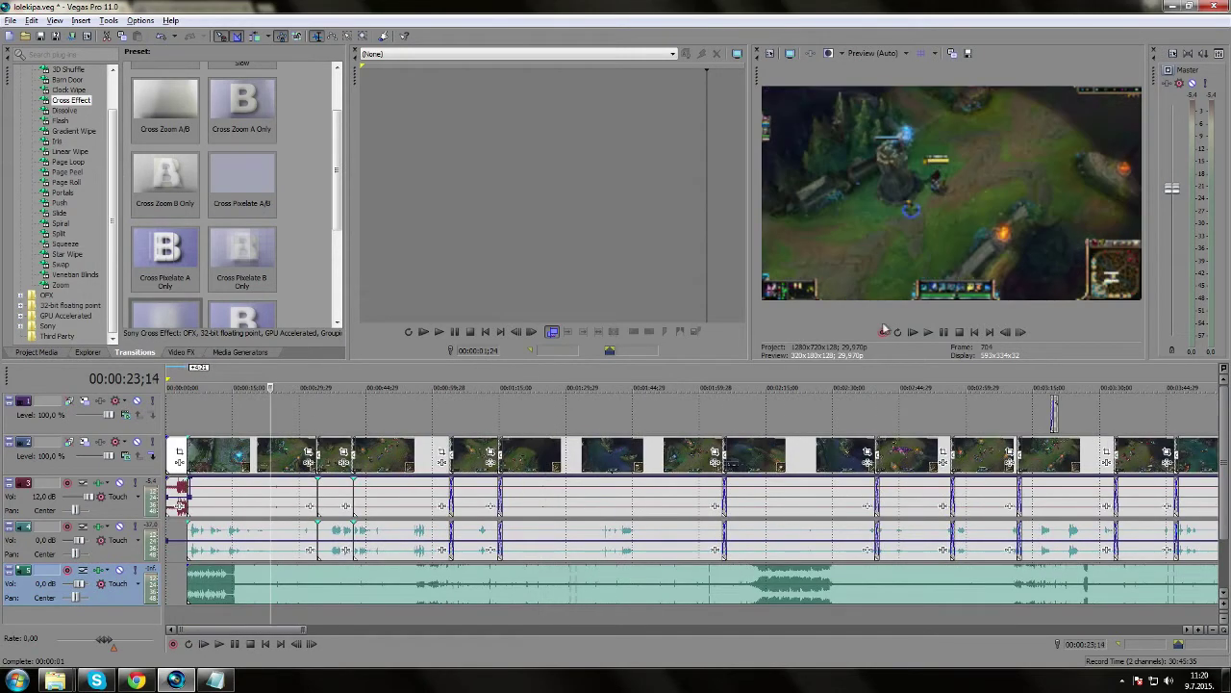
pyautogui.click(945, 333)
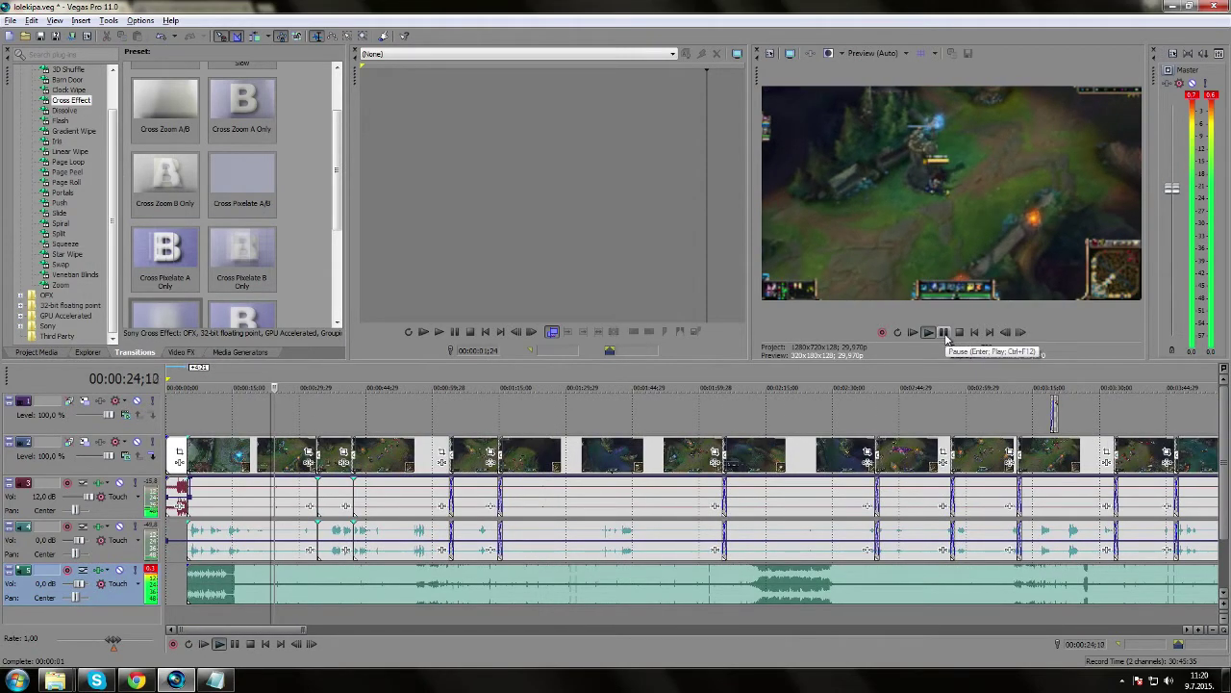
pyautogui.click(945, 333)
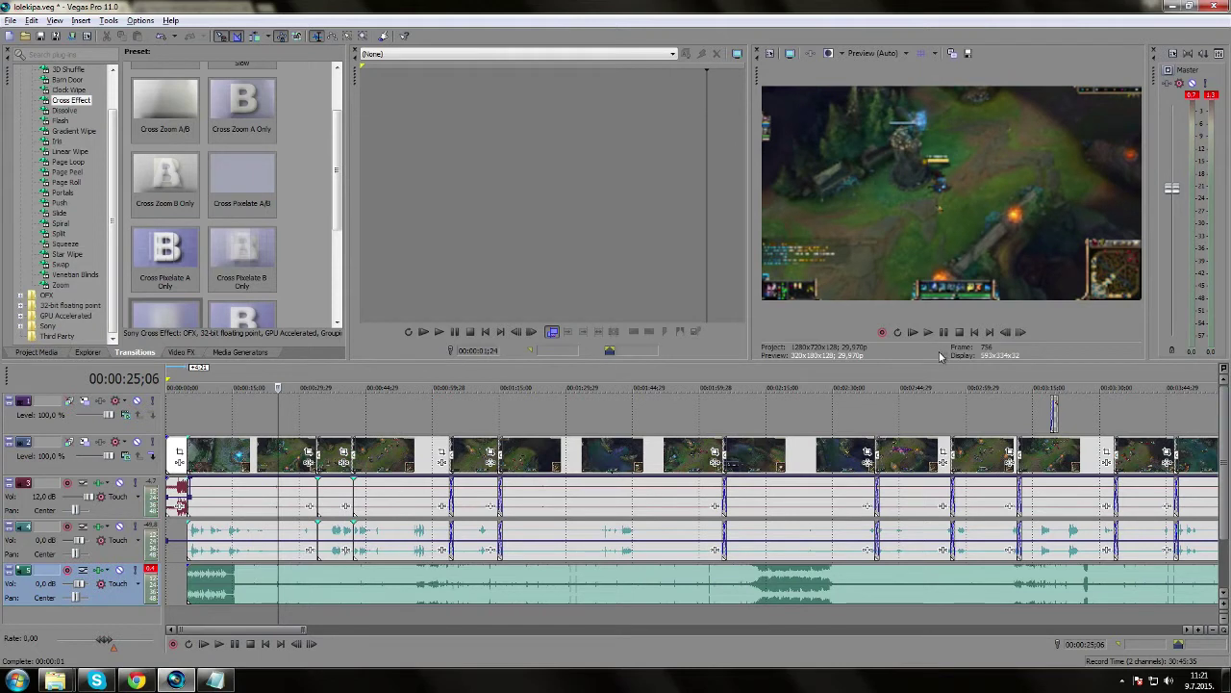
# Select the music clip and insert a Volume audio envelope on its track
pyautogui.click(304, 601)
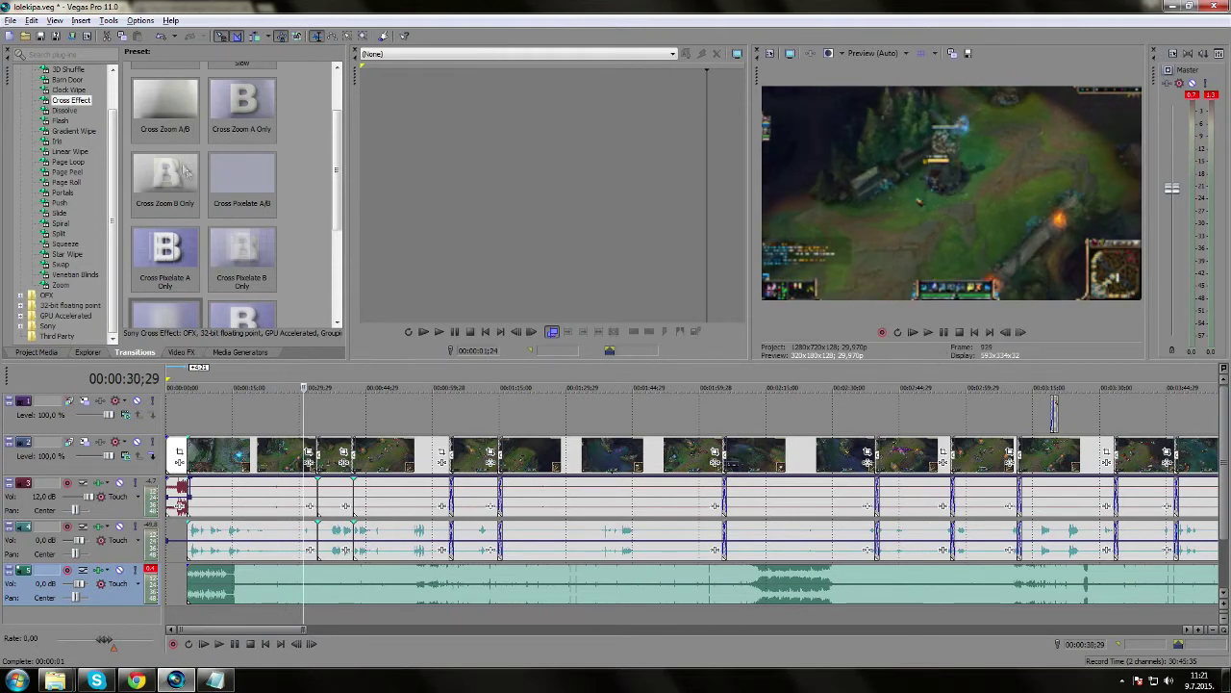
pyautogui.click(81, 21)
pyautogui.moveTo(101, 37)
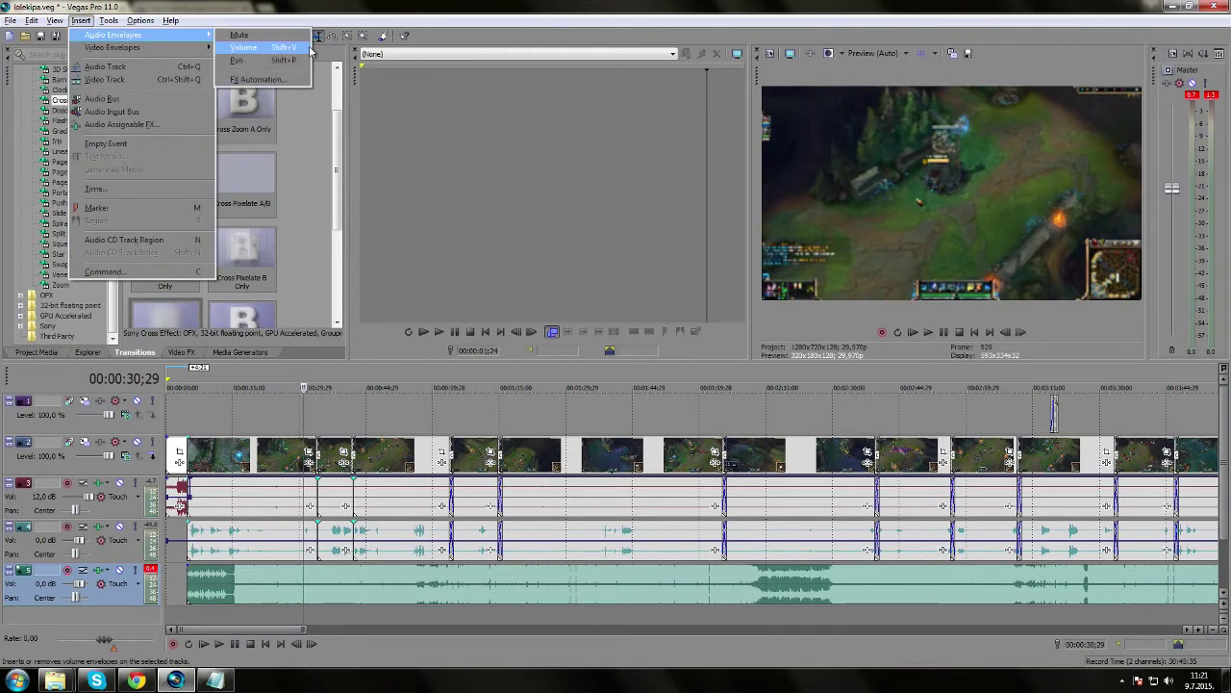
pyautogui.click(294, 49)
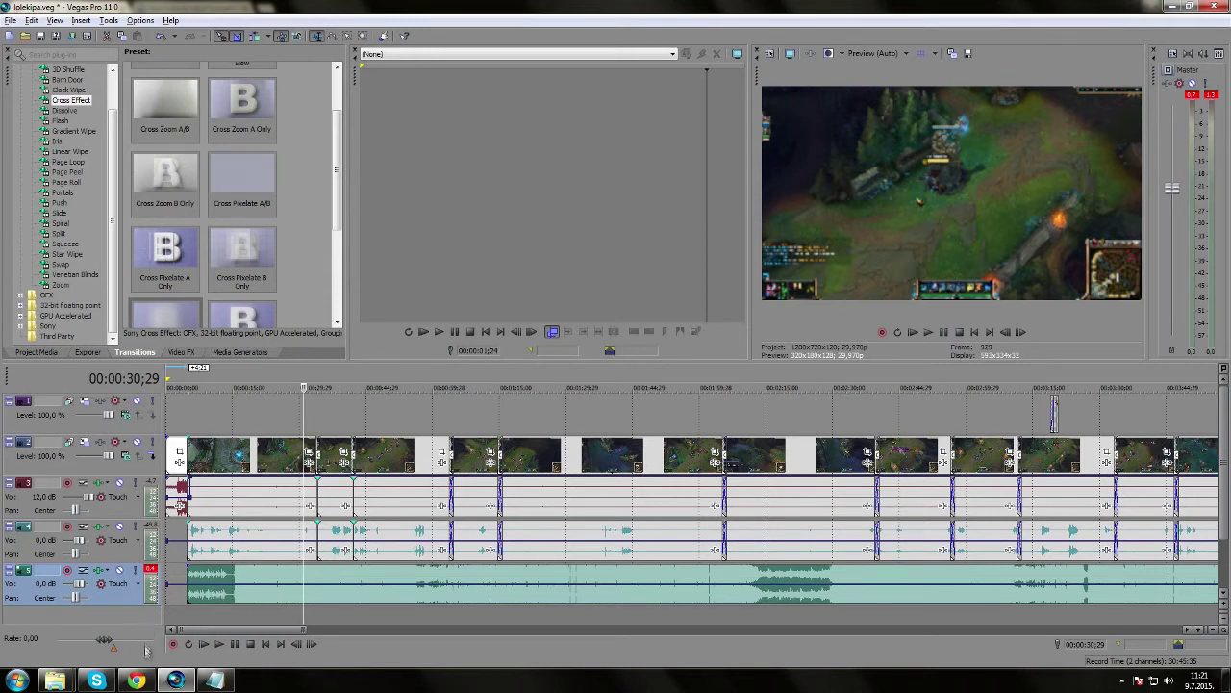
pyautogui.click(136, 681)
pyautogui.click(135, 680)
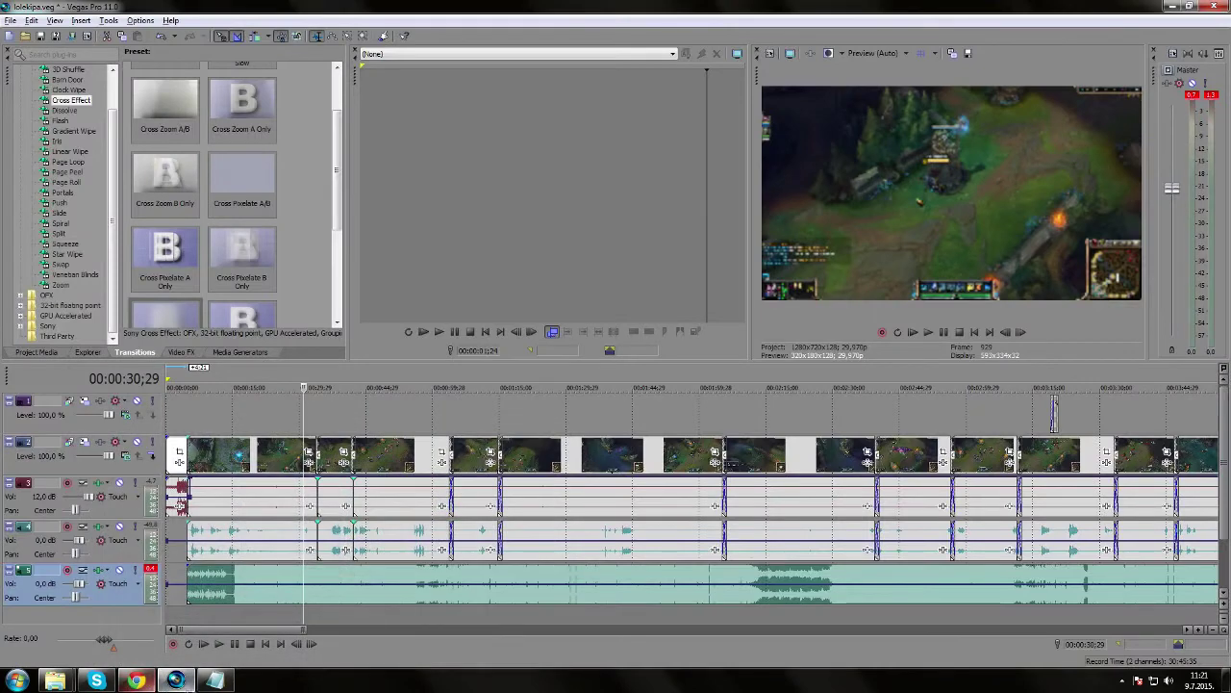
# Lower the music track's volume envelope to about -18,3 dB and listen to the mix from 00:00:19;05
pyautogui.click(251, 378)
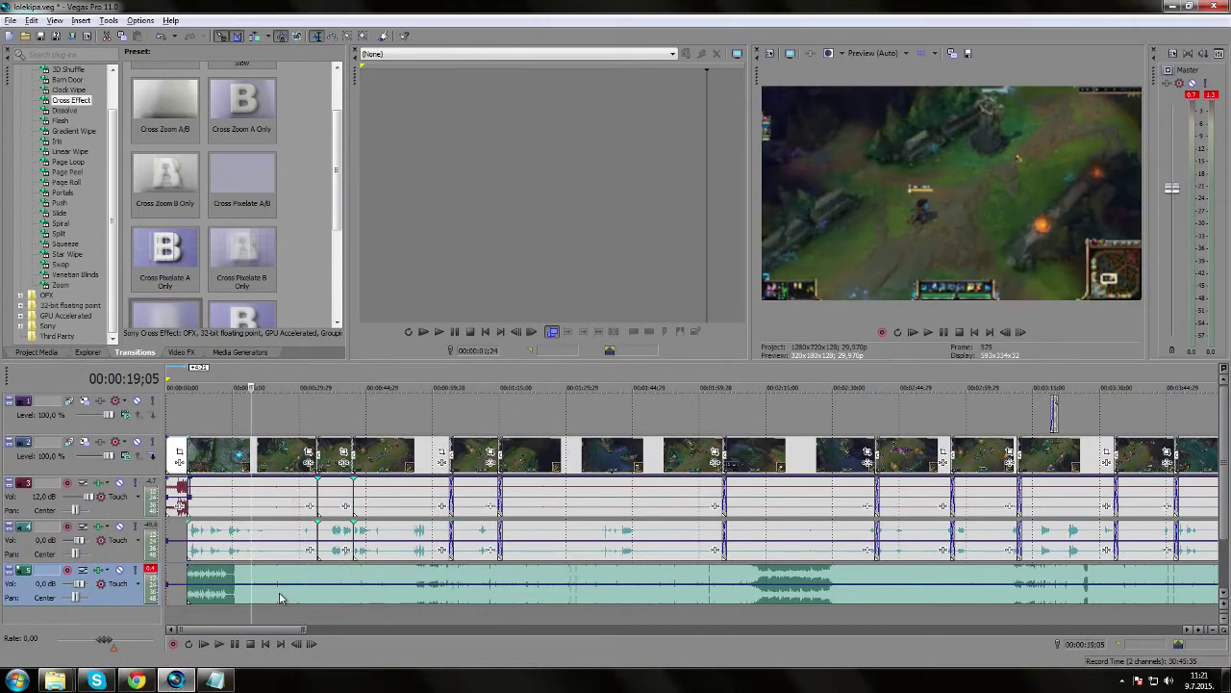
pyautogui.moveTo(274, 601); pyautogui.dragTo(274, 606)
pyautogui.click(929, 332)
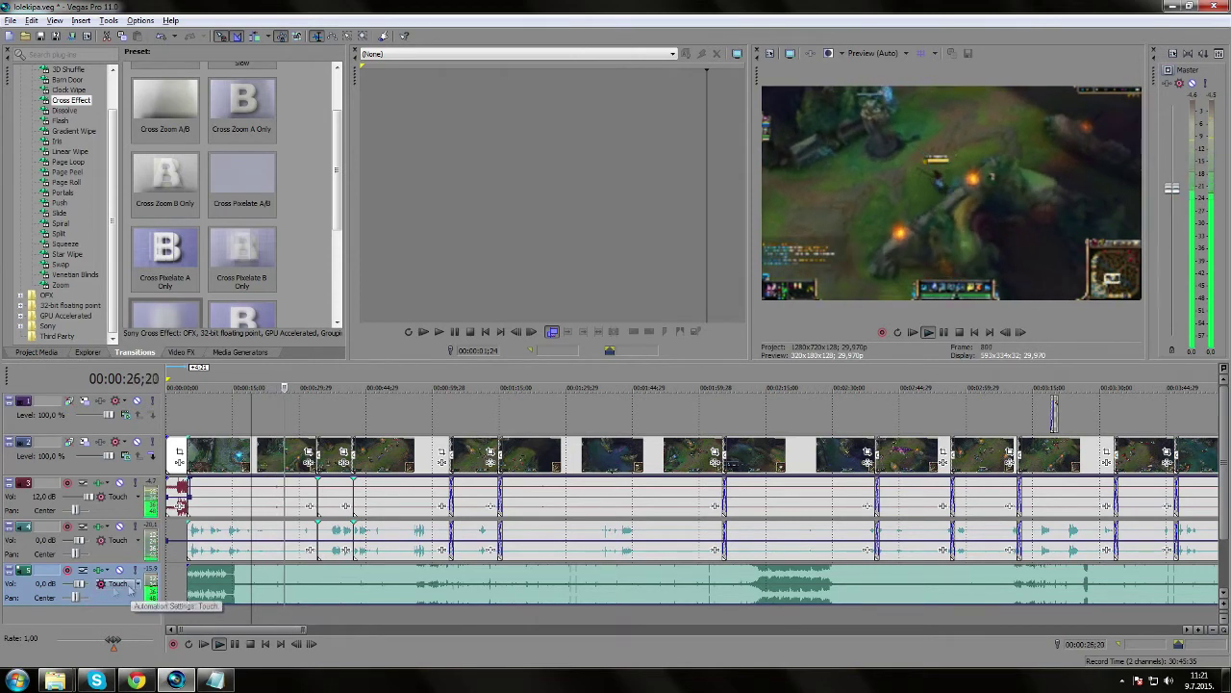
pyautogui.click(233, 644)
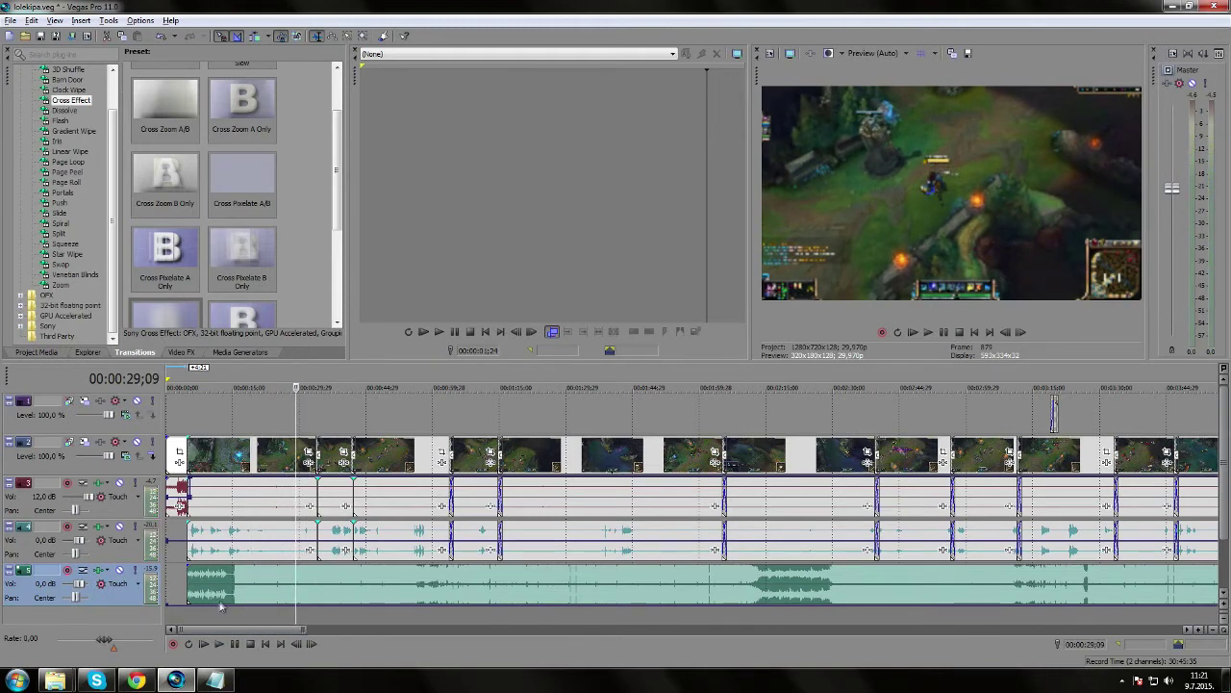
# Reduce the music track's overall volume to -8,7 dB while playing the mix onward from 00:00:32;07
pyautogui.scroll(3, 373, 614)
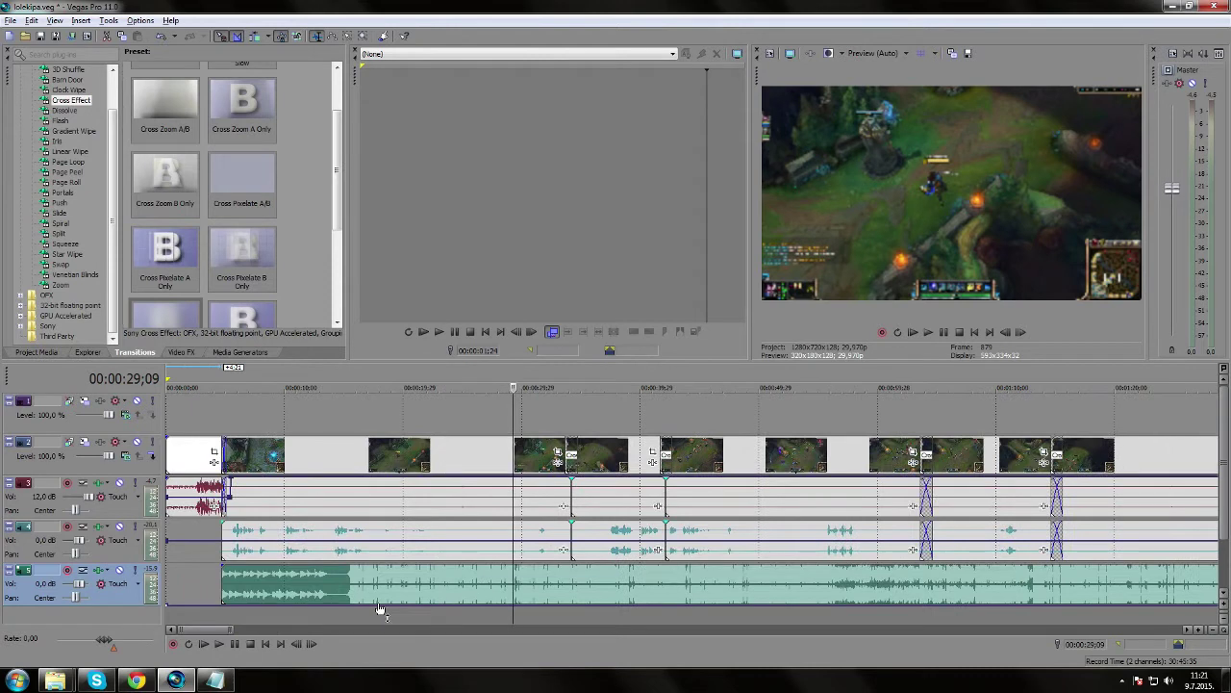
pyautogui.click(942, 332)
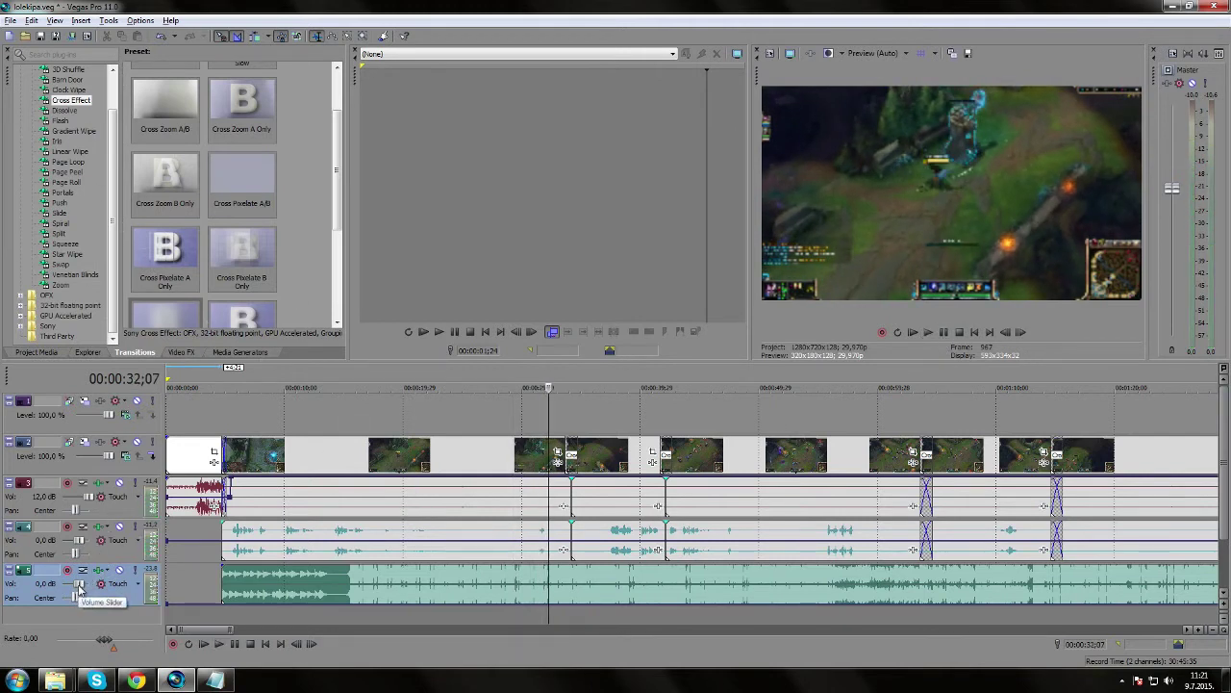
pyautogui.click(929, 332)
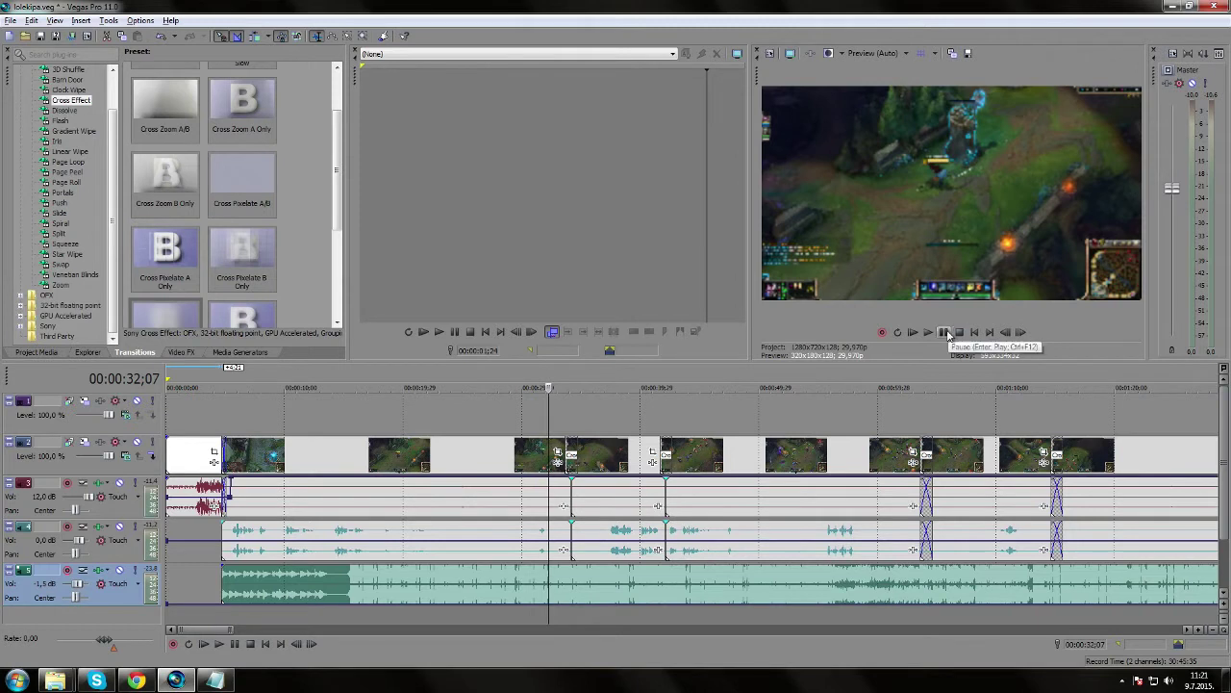
pyautogui.moveTo(77, 584); pyautogui.dragTo(71, 585)
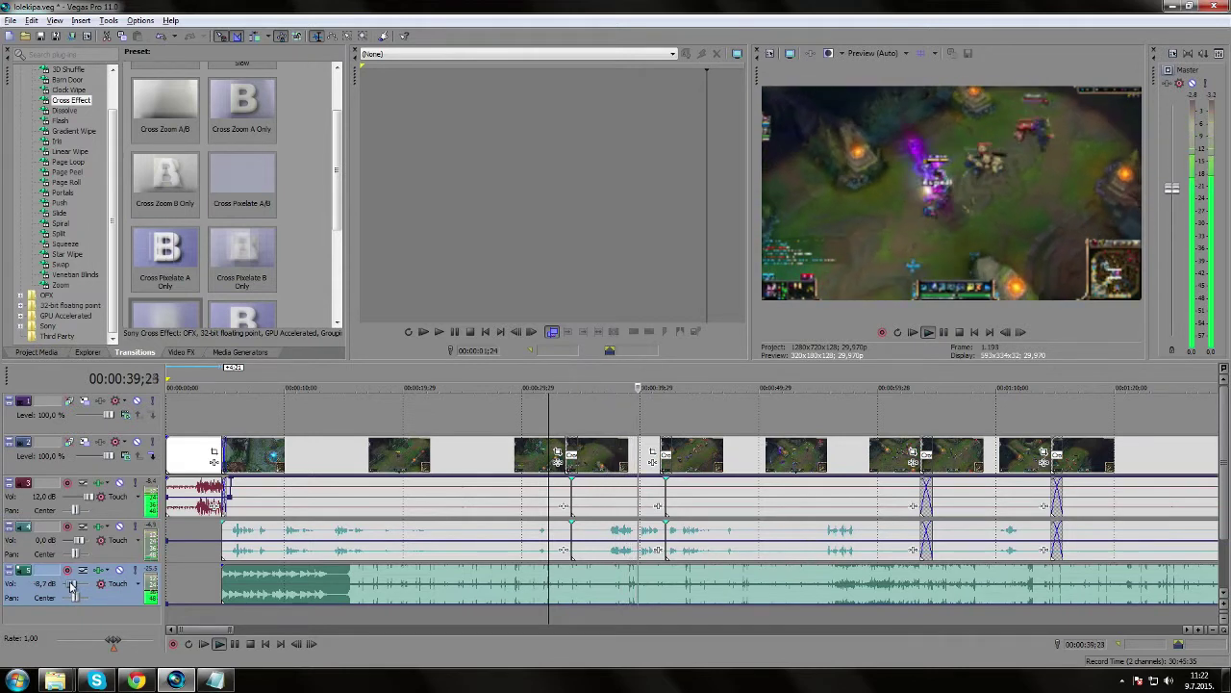
pyautogui.click(944, 333)
# Try adding volume envelope points on the music track at about 00:00:53;05 and 00:00:53;20, and undo them
pyautogui.scroll(-3, 789, 471)
pyautogui.scroll(2, 792, 574)
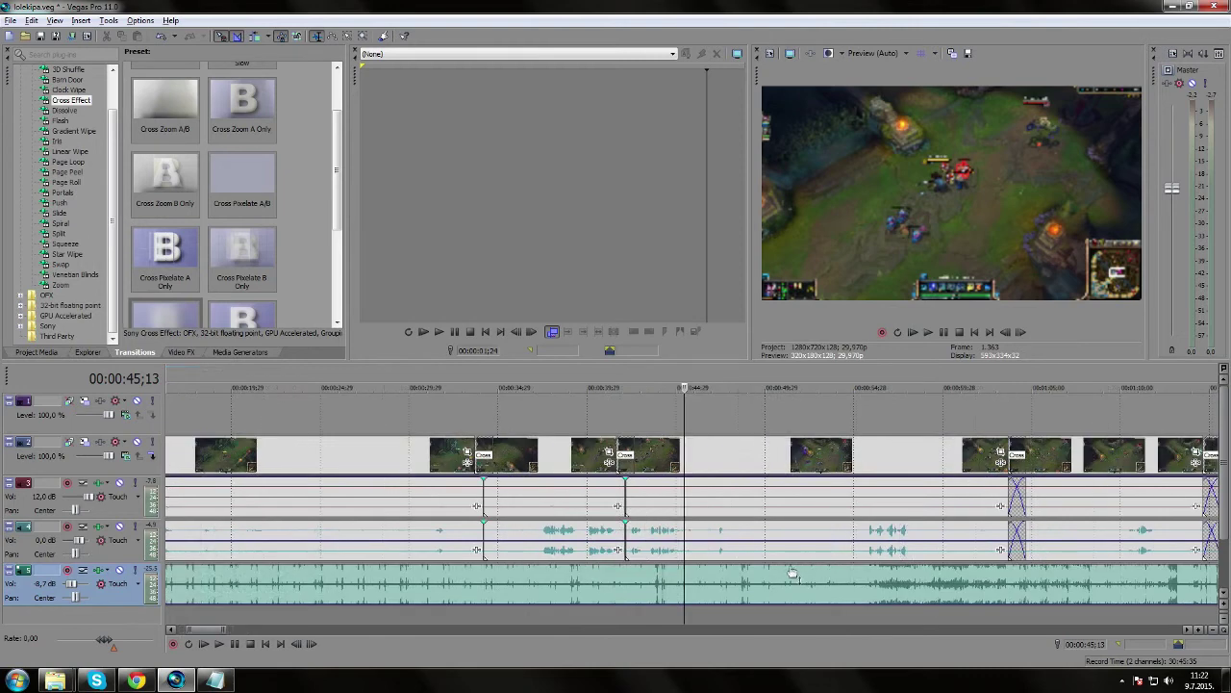
pyautogui.click(824, 604)
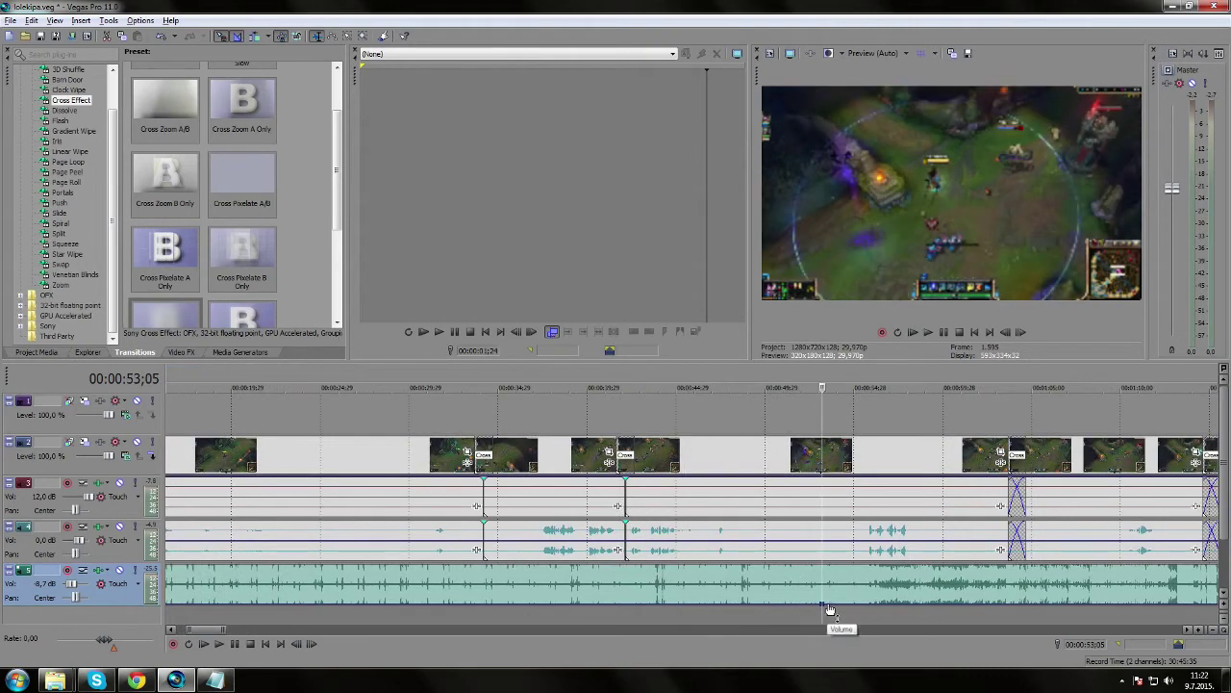
pyautogui.click(831, 606)
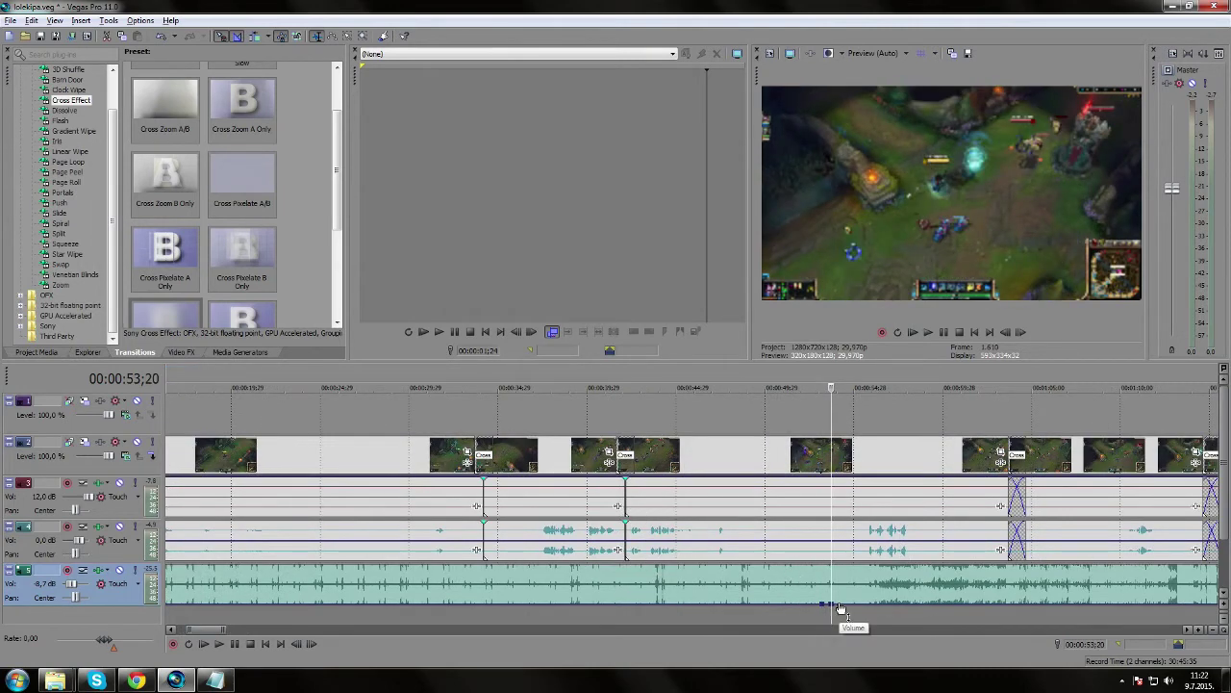
pyautogui.moveTo(833, 605)
pyautogui.mouseDown()
pyautogui.moveTo(837, 582)
pyautogui.moveTo(839, 600)
pyautogui.mouseUp()
pyautogui.hotkey('ctrl', 'z')
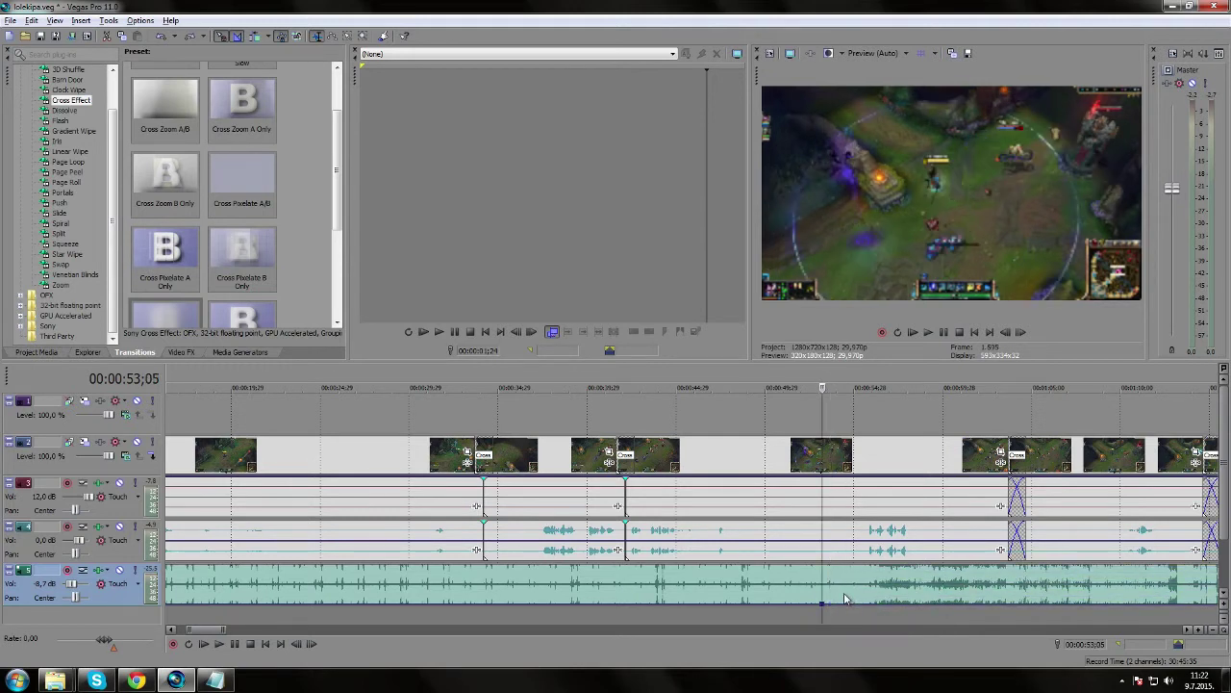
pyautogui.hotkey('ctrl', 'z')
# Split the music clip near its end at 00:04:27;00 and delete the remaining outro piece
pyautogui.scroll(-6, 839, 587)
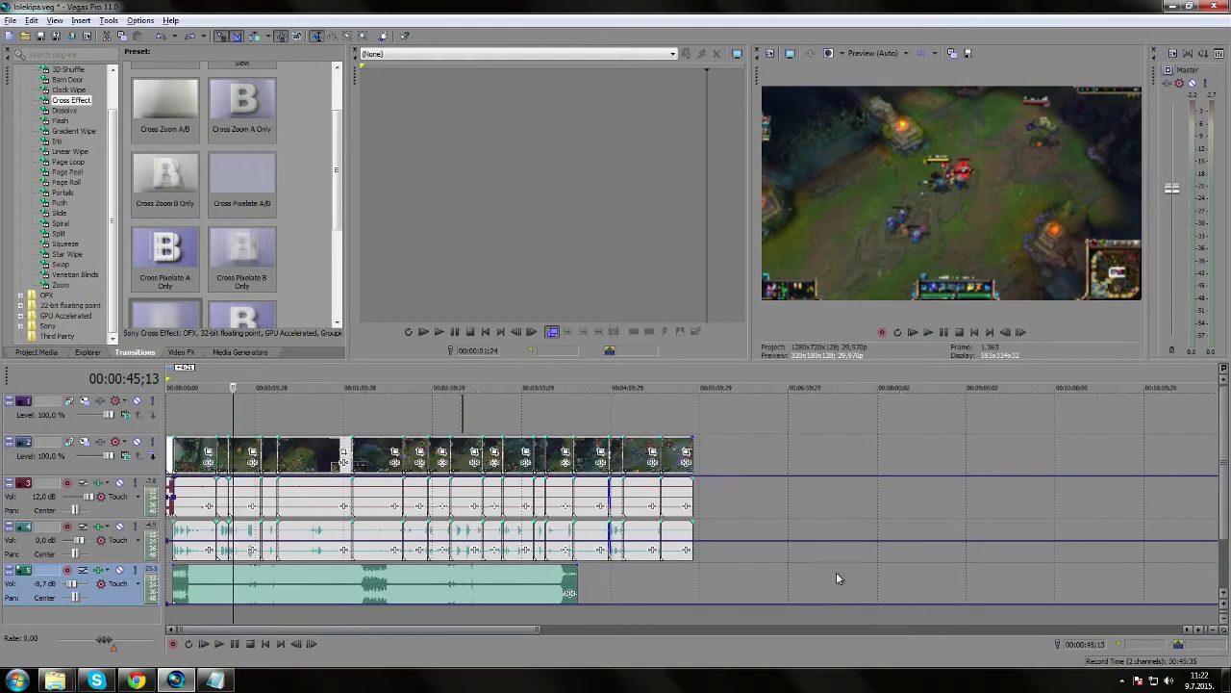
pyautogui.click(581, 373)
pyautogui.scroll(5, 672, 484)
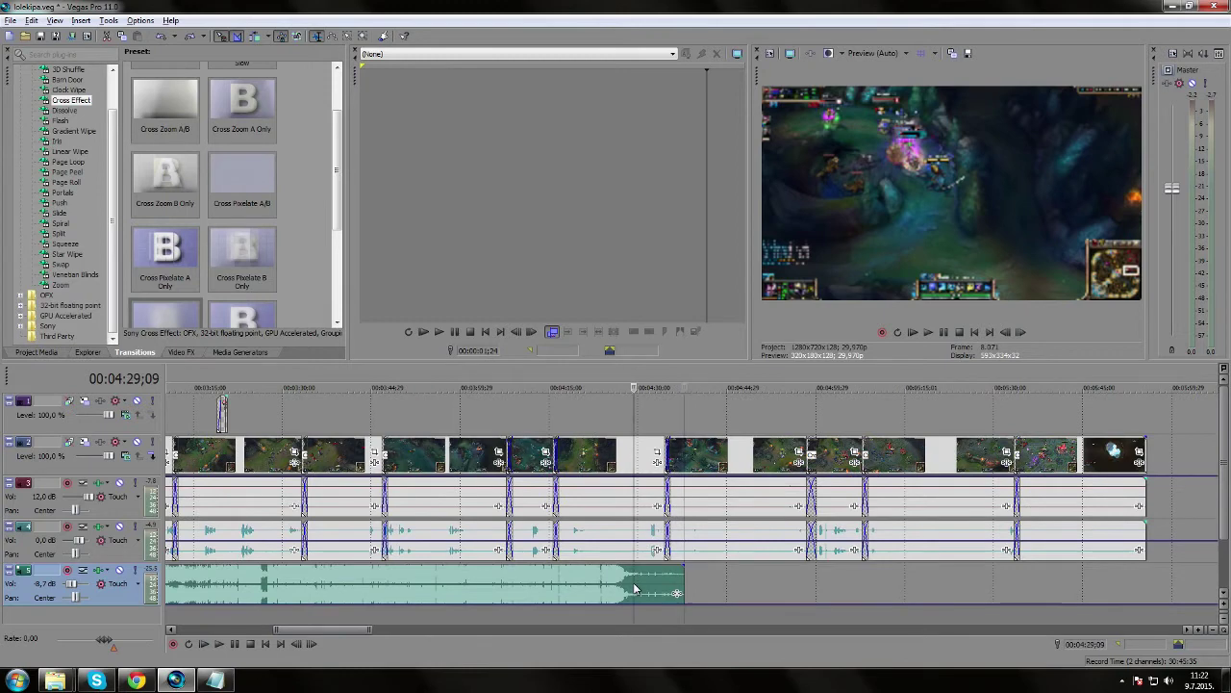
pyautogui.click(635, 589)
pyautogui.click(627, 580)
pyautogui.press('Left')
pyautogui.press('Left')
pyautogui.press('Left')
pyautogui.press('Left')
pyautogui.press('Left')
pyautogui.press('Left')
pyautogui.press('Left')
pyautogui.press('Left')
pyautogui.press('Left')
pyautogui.press('s')
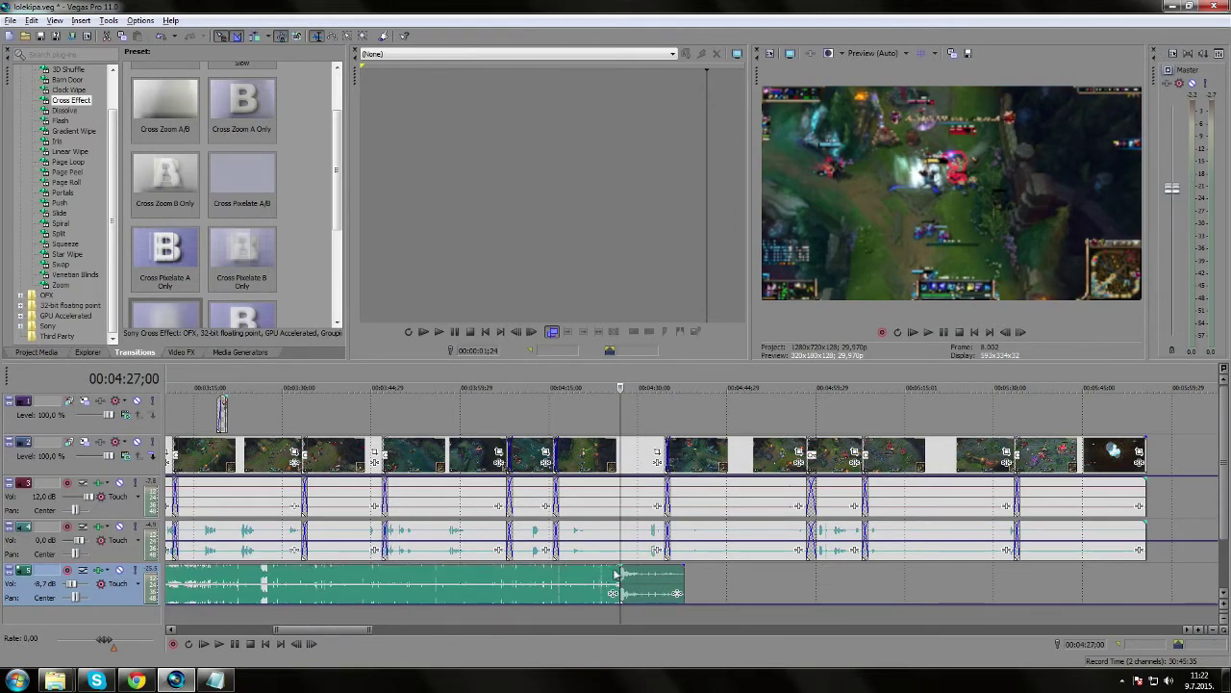
pyautogui.click(644, 583)
pyautogui.press('Delete')
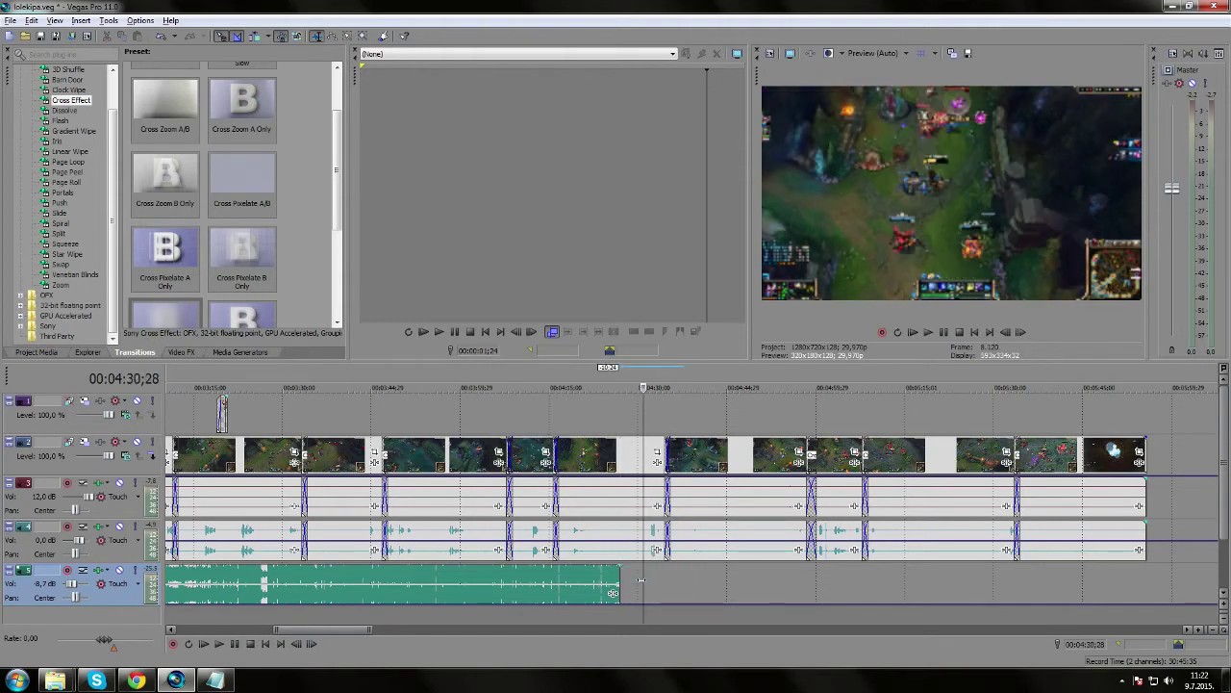
# Select the remaining music clip and split it at 00:02:20;28, within its loud middle section
pyautogui.click(598, 583)
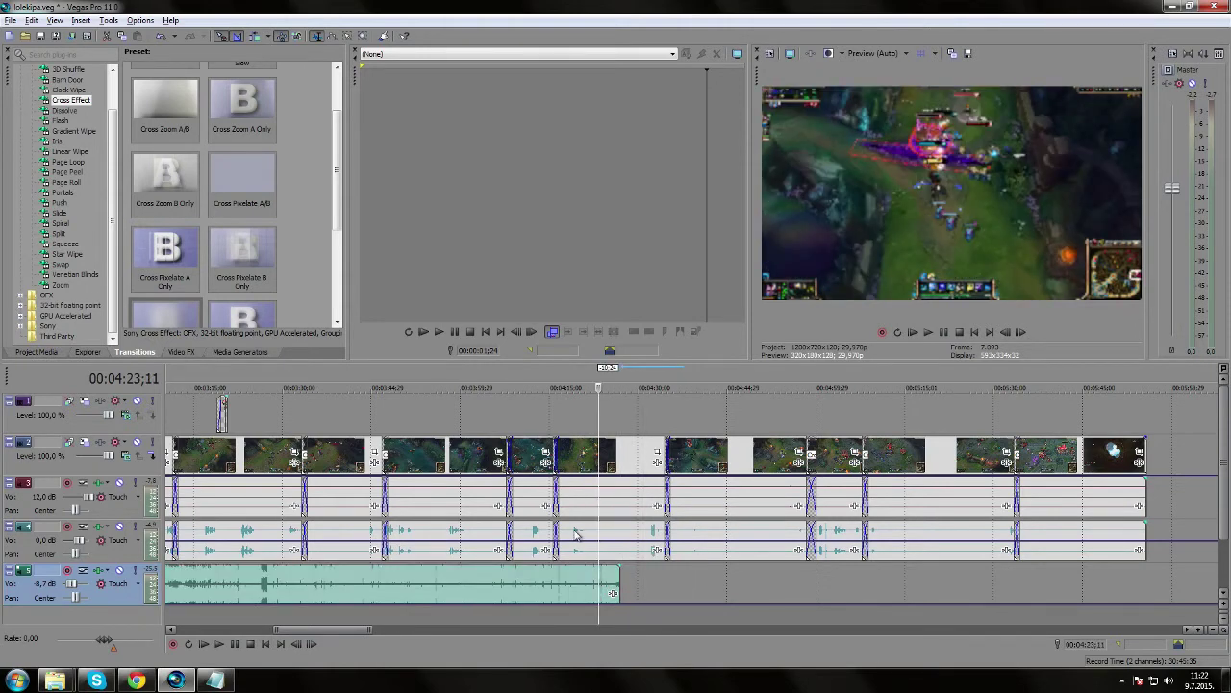
pyautogui.scroll(-2, 571, 551)
pyautogui.click(348, 381)
pyautogui.moveTo(332, 381); pyautogui.dragTo(321, 382)
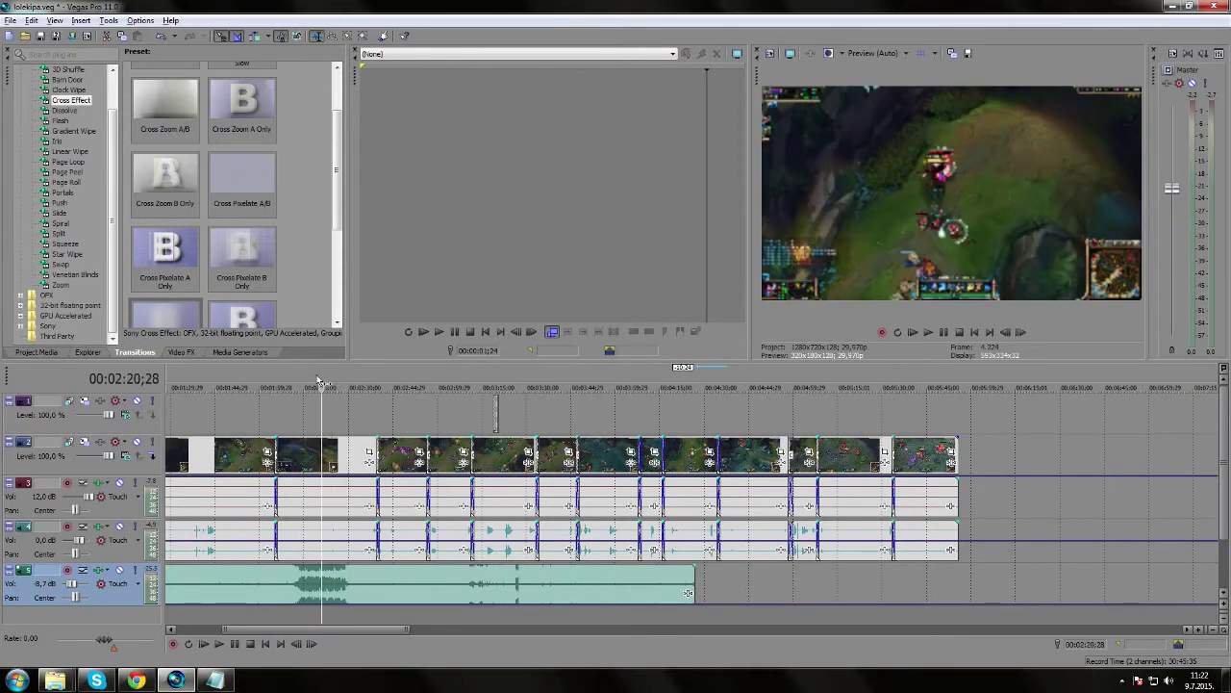
pyautogui.press('s')
# Copy the music piece after the 00:02:20;28 split and paste it at the end of the song, at 00:04:27;00
pyautogui.click(378, 582)
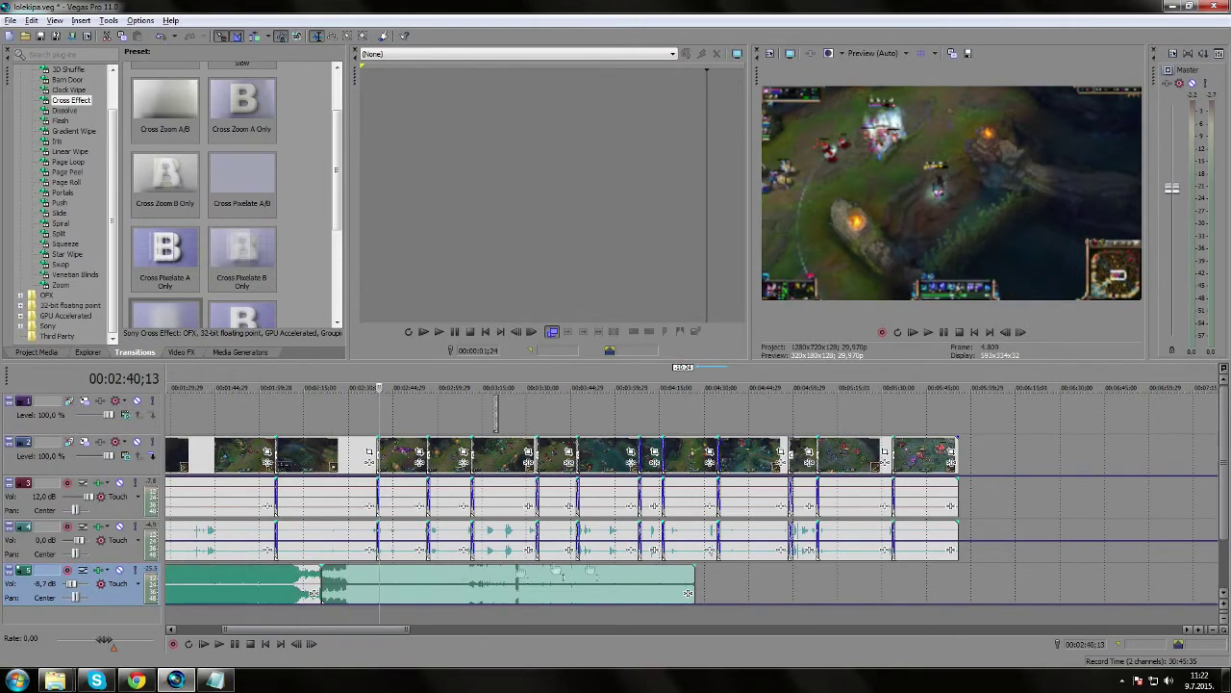
pyautogui.moveTo(710, 376); pyautogui.dragTo(697, 371)
pyautogui.hotkey('ctrl', 'v')
pyautogui.click(694, 381)
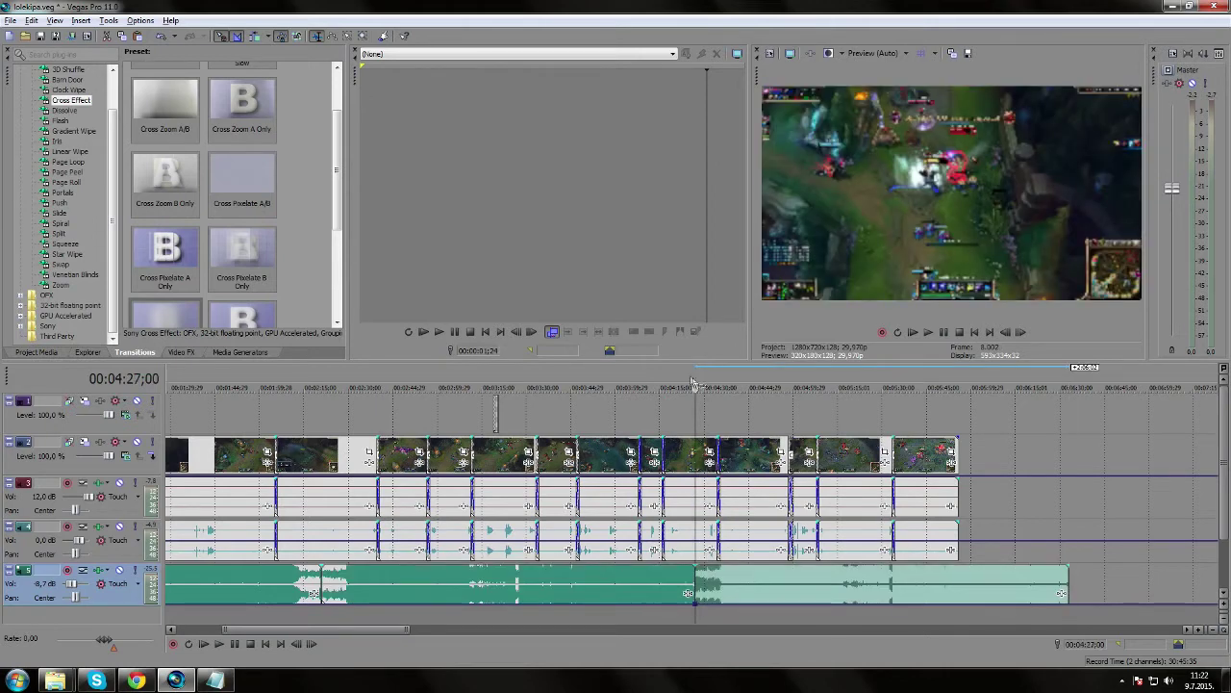
# Play across the join into the pasted music piece and check the volume envelope point at its start
pyautogui.click(945, 332)
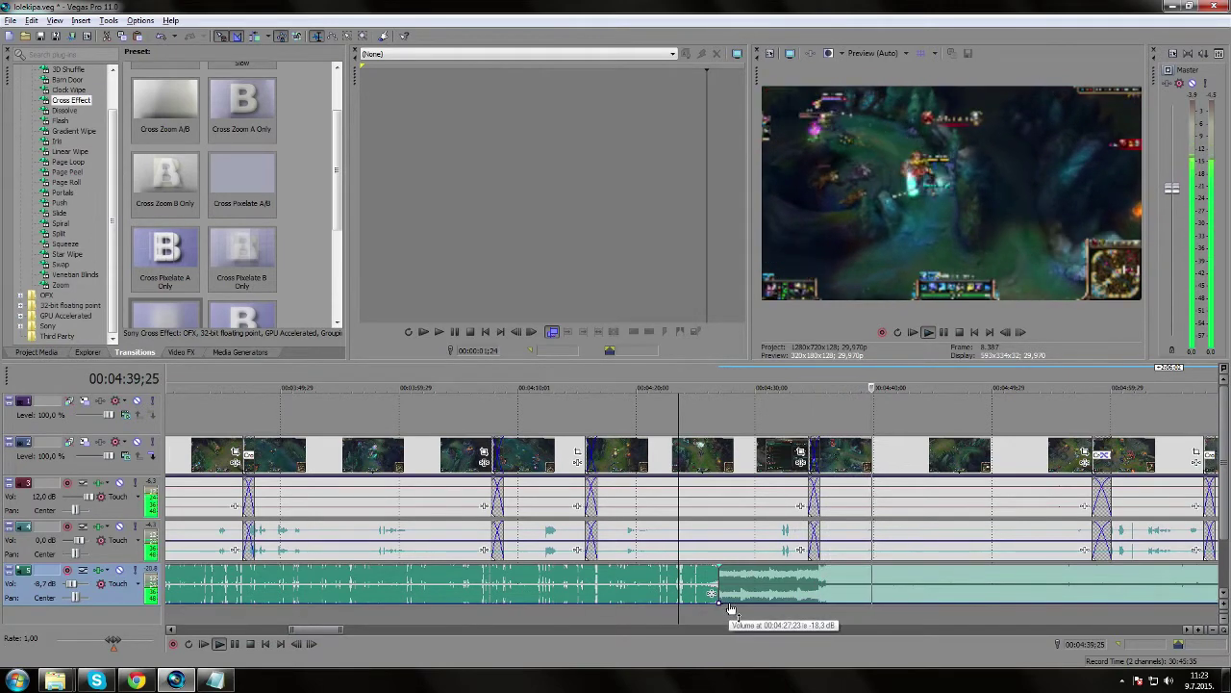
pyautogui.moveTo(731, 610); pyautogui.dragTo(727, 608)
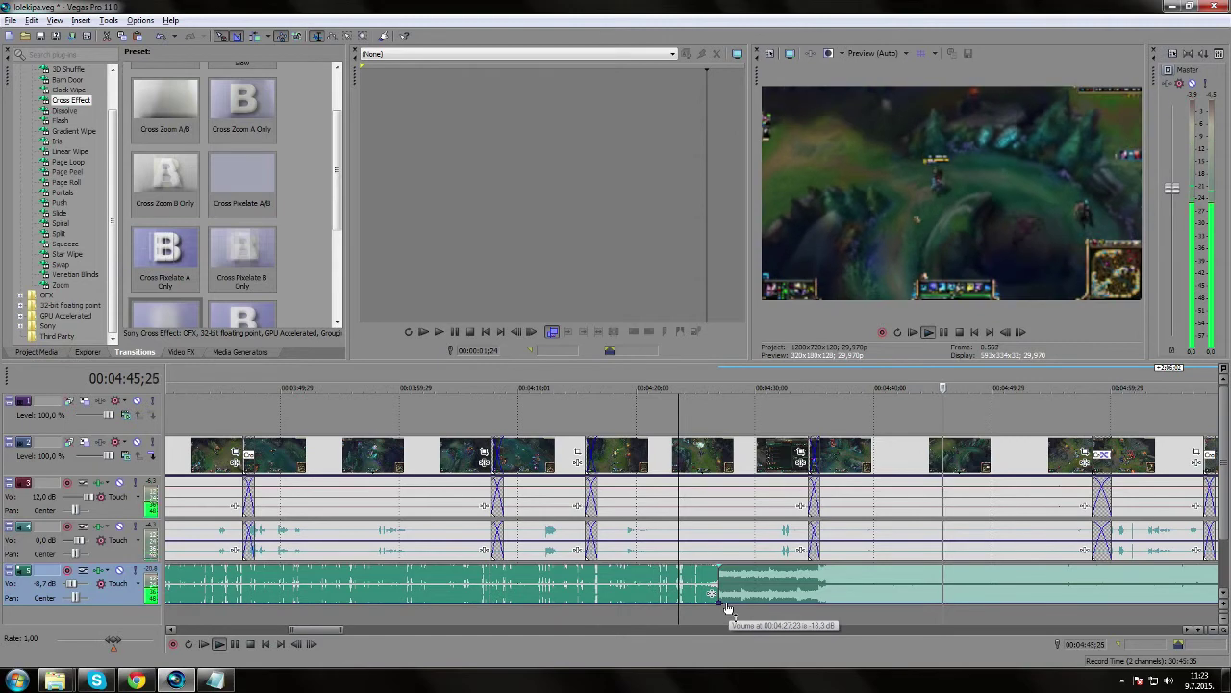
pyautogui.click(947, 334)
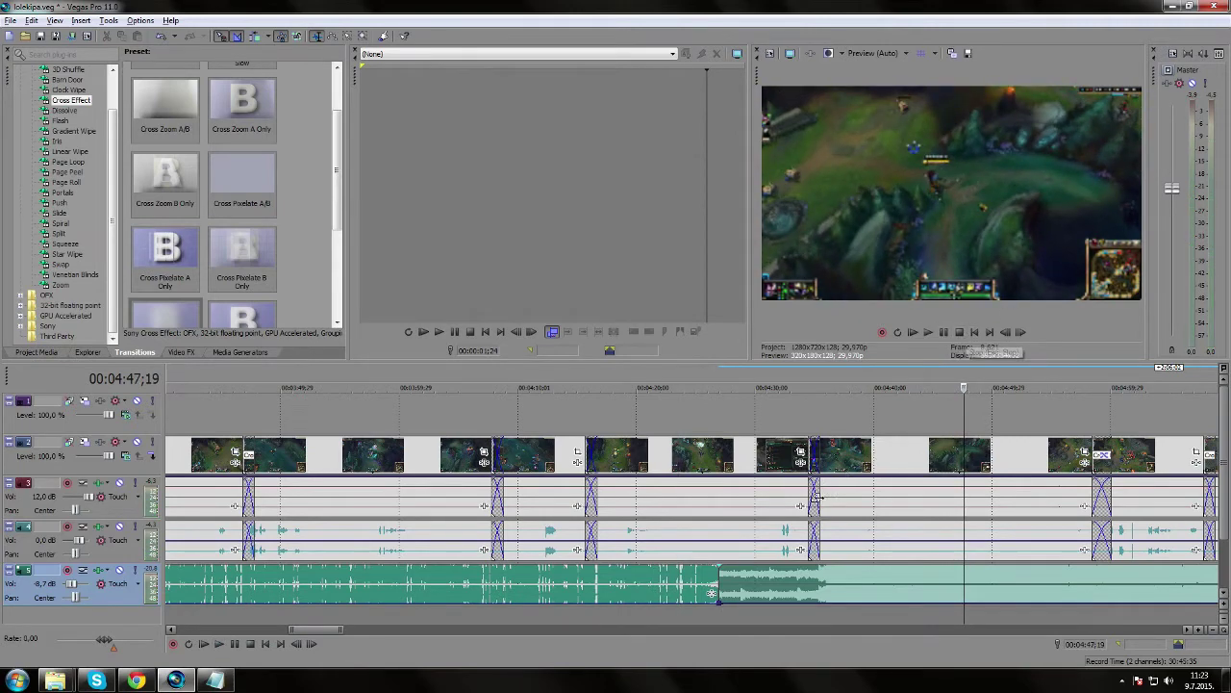
# Split the last music piece at the end of the gameplay video and delete the part that runs past it
pyautogui.scroll(-4, 818, 503)
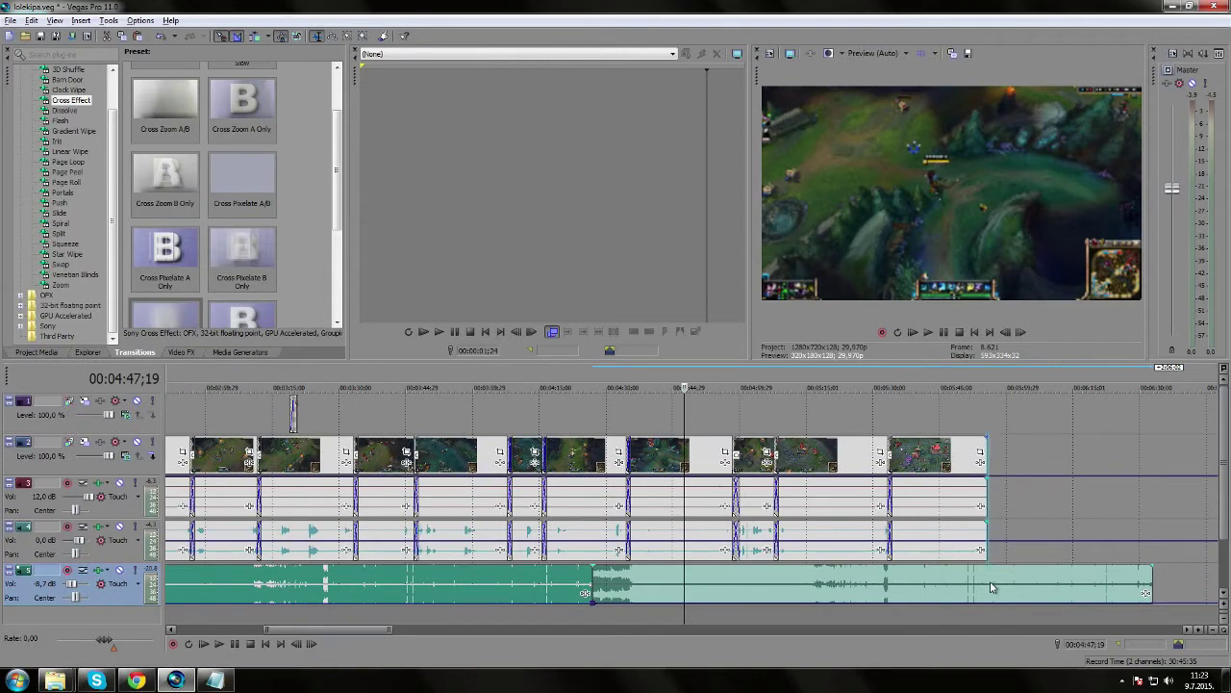
pyautogui.click(991, 588)
pyautogui.press('s')
pyautogui.press('Delete')
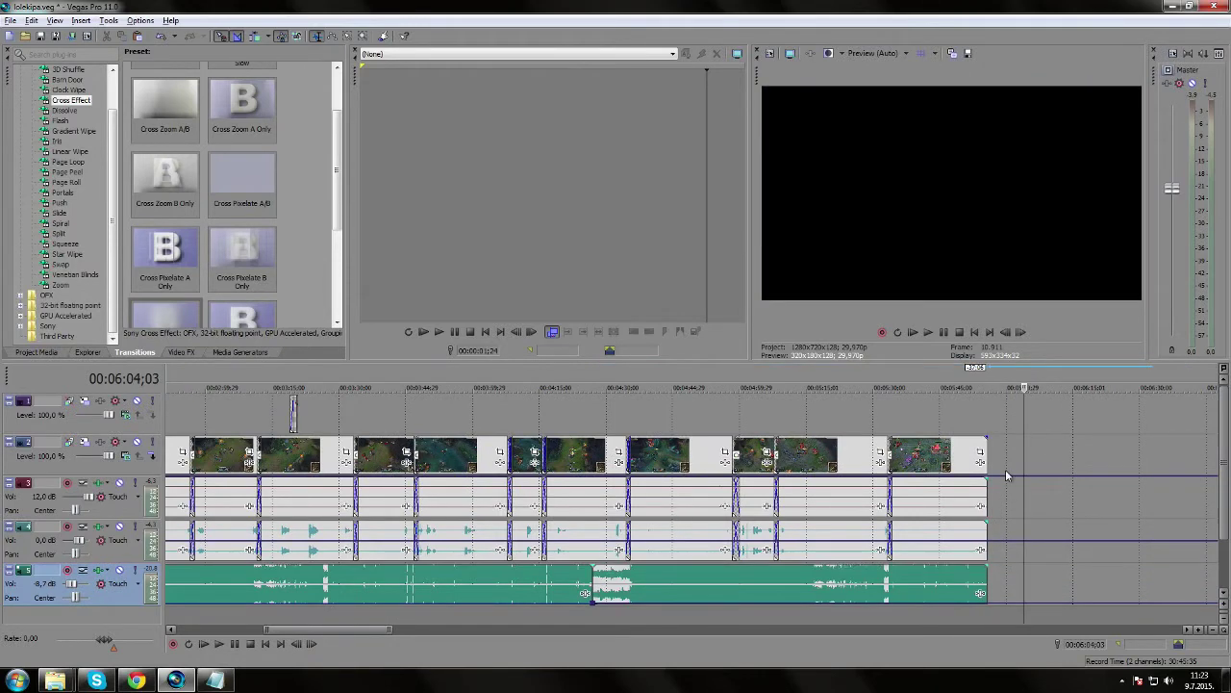
# Add the Cold Domination-Outro MP4 from the YouTube folder directly after the last gameplay clip, with its audio on the matching audio track
pyautogui.scroll(-3, 873, 501)
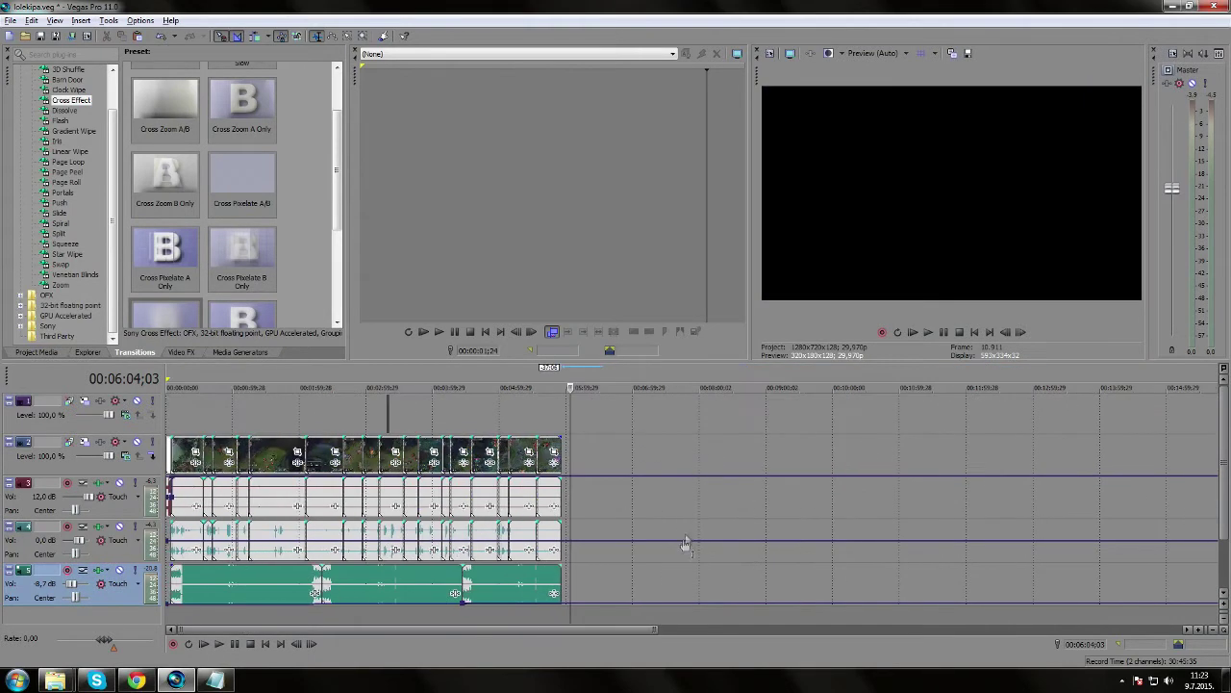
pyautogui.scroll(2, 528, 563)
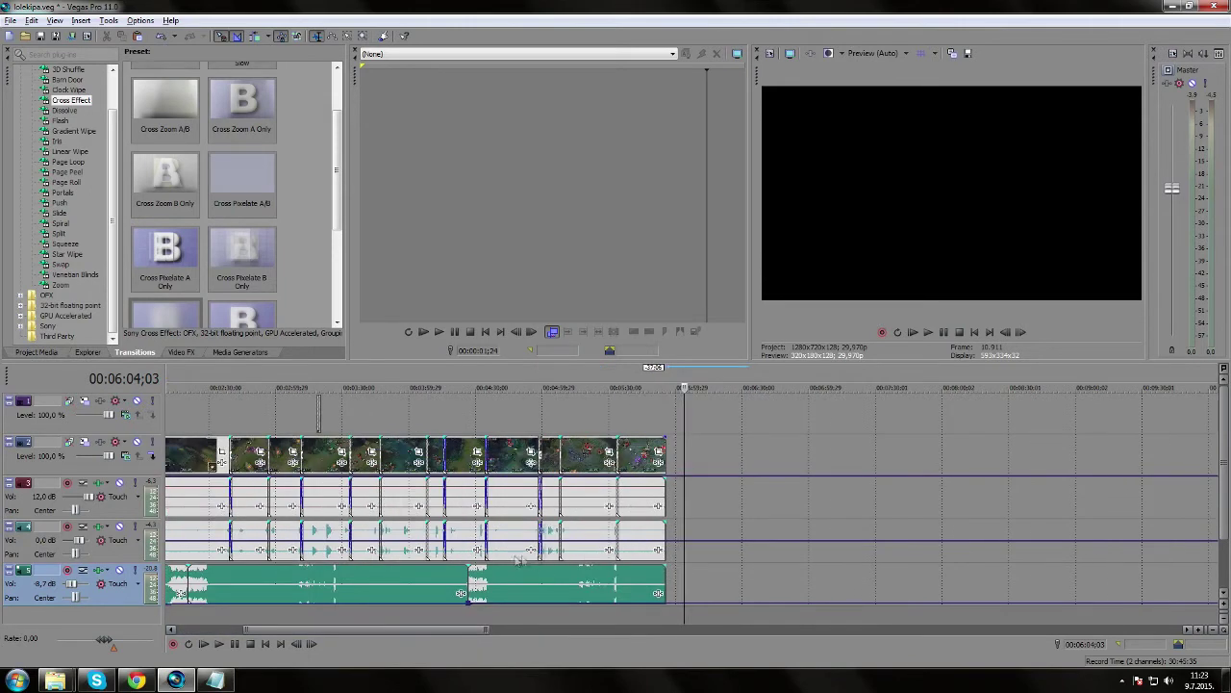
pyautogui.moveTo(55, 680)
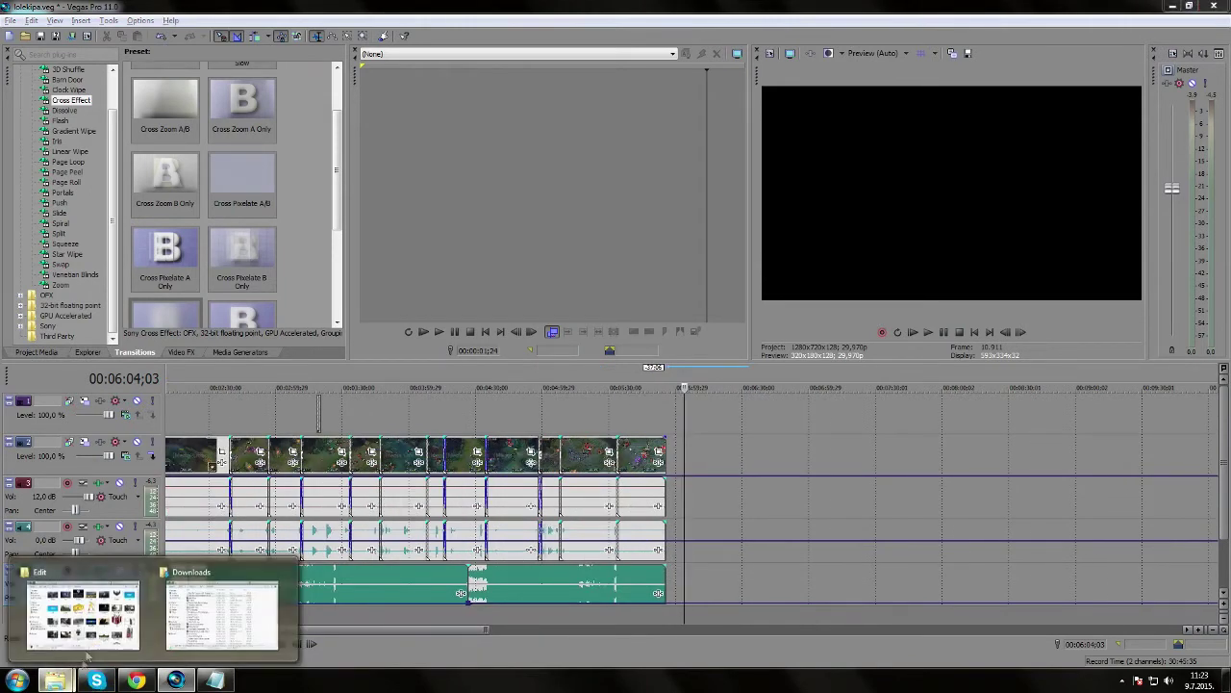
pyautogui.click(81, 611)
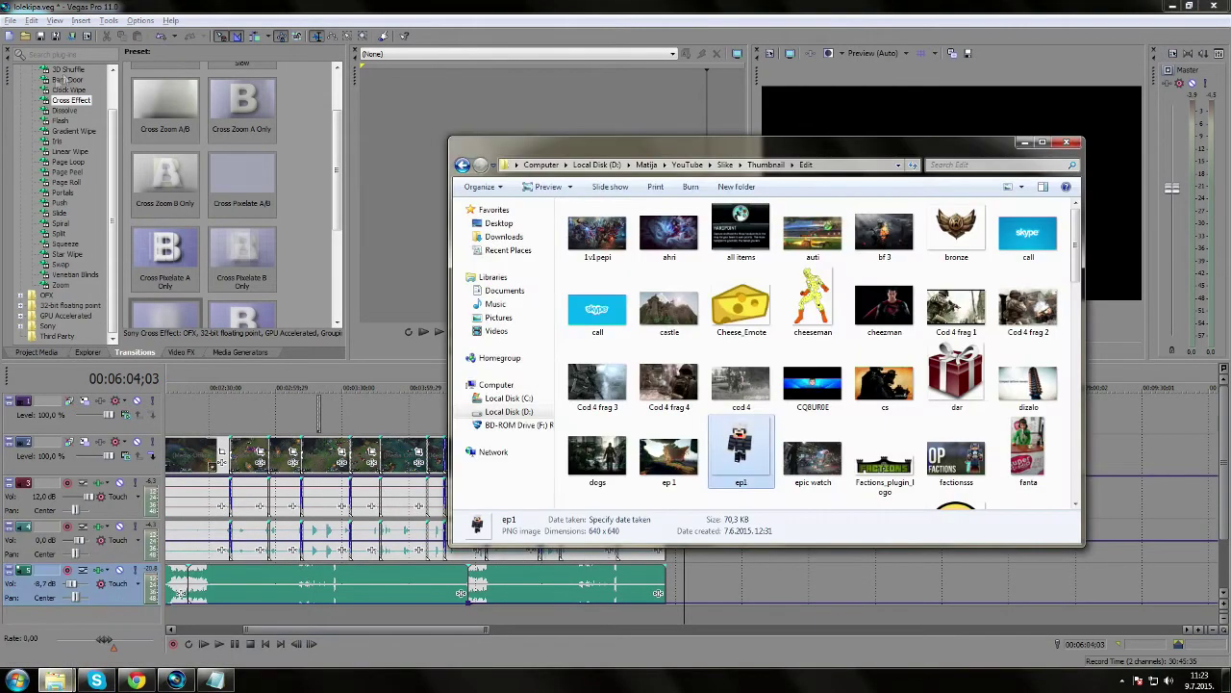
pyautogui.click(463, 165)
pyautogui.click(462, 165)
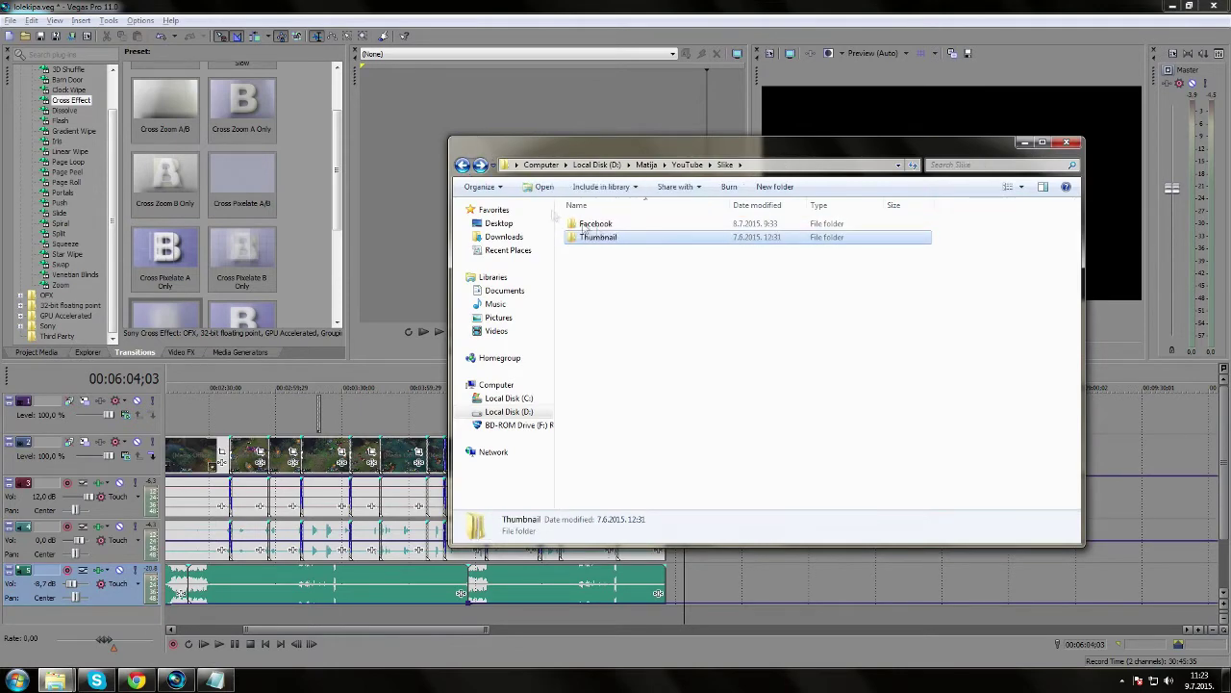
pyautogui.click(463, 166)
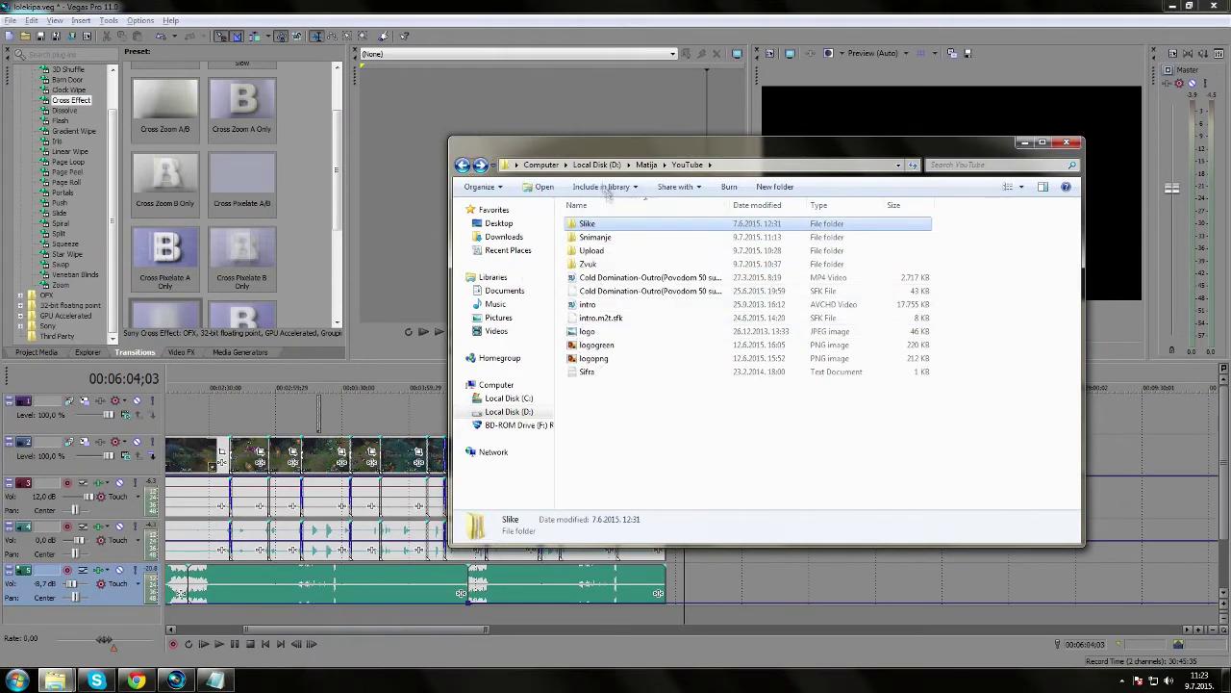
pyautogui.moveTo(579, 151); pyautogui.dragTo(304, 64)
pyautogui.moveTo(376, 190); pyautogui.dragTo(679, 485)
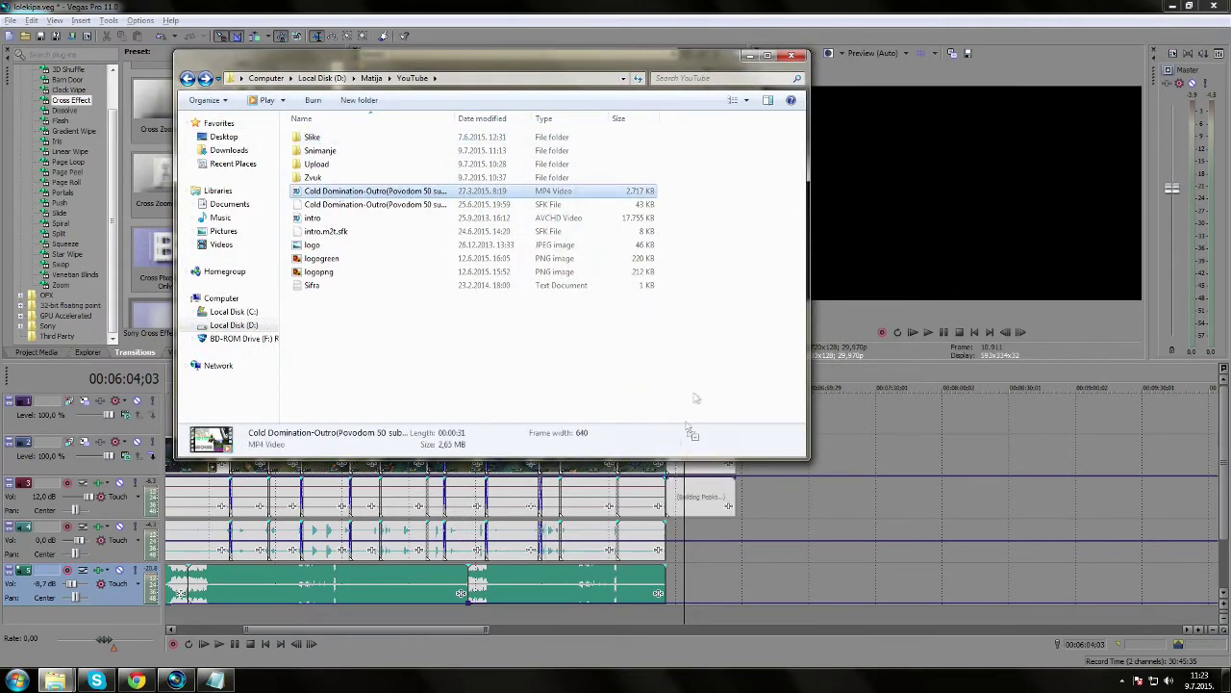
pyautogui.click(750, 56)
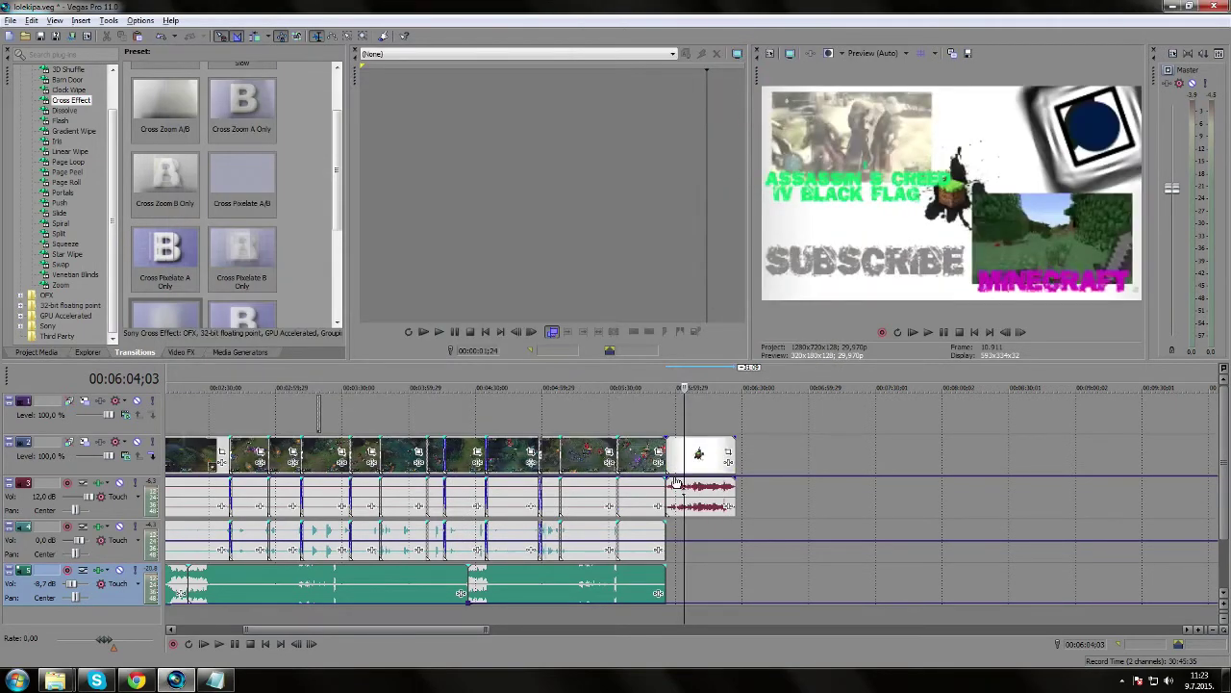
# Lower the audio volume envelope from the start of the outro clip and play across the transition into it
pyautogui.click(663, 480)
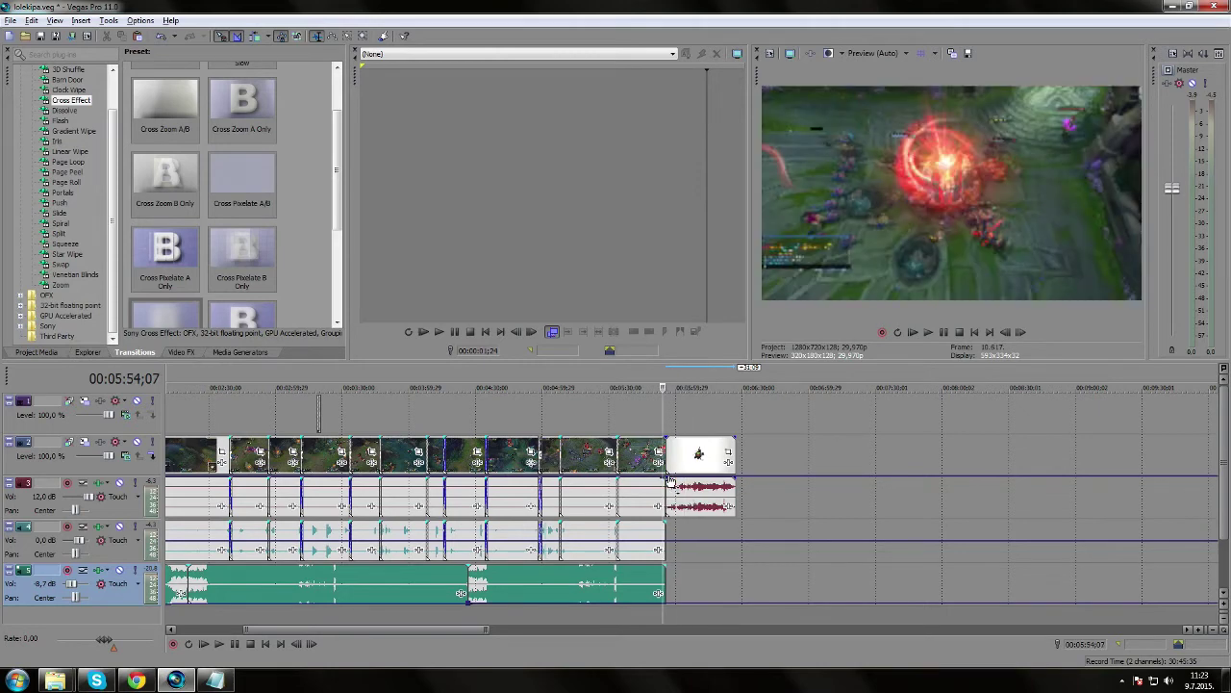
pyautogui.click(670, 481)
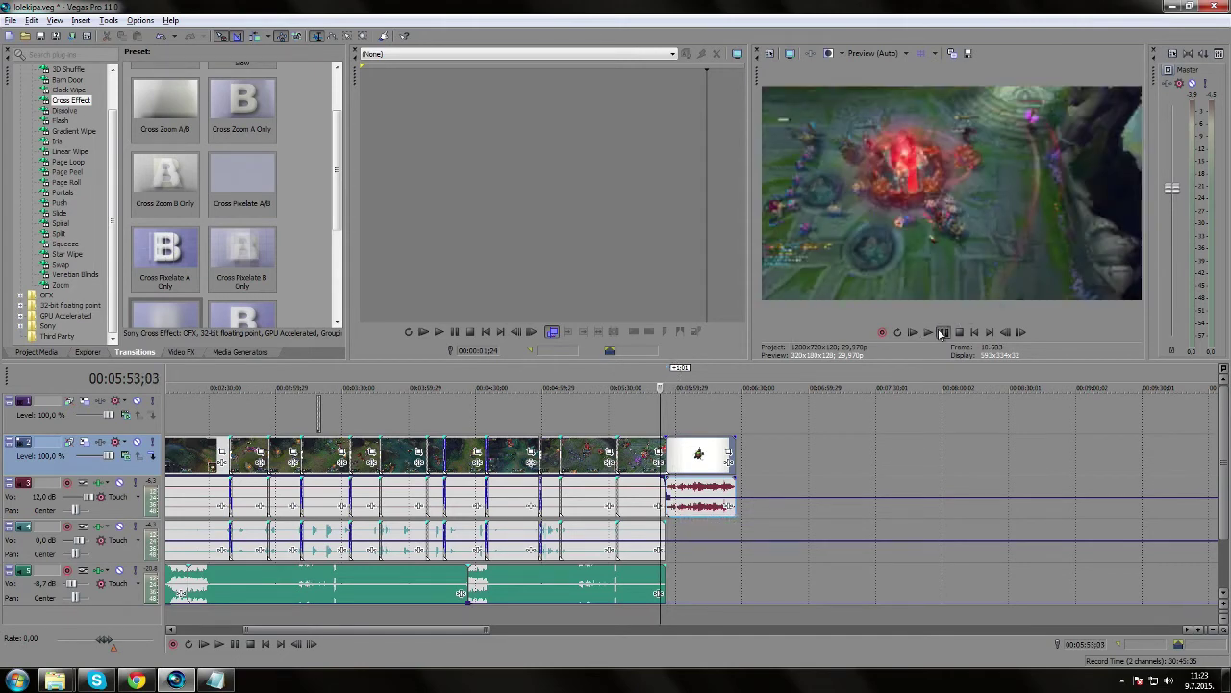
pyautogui.click(940, 331)
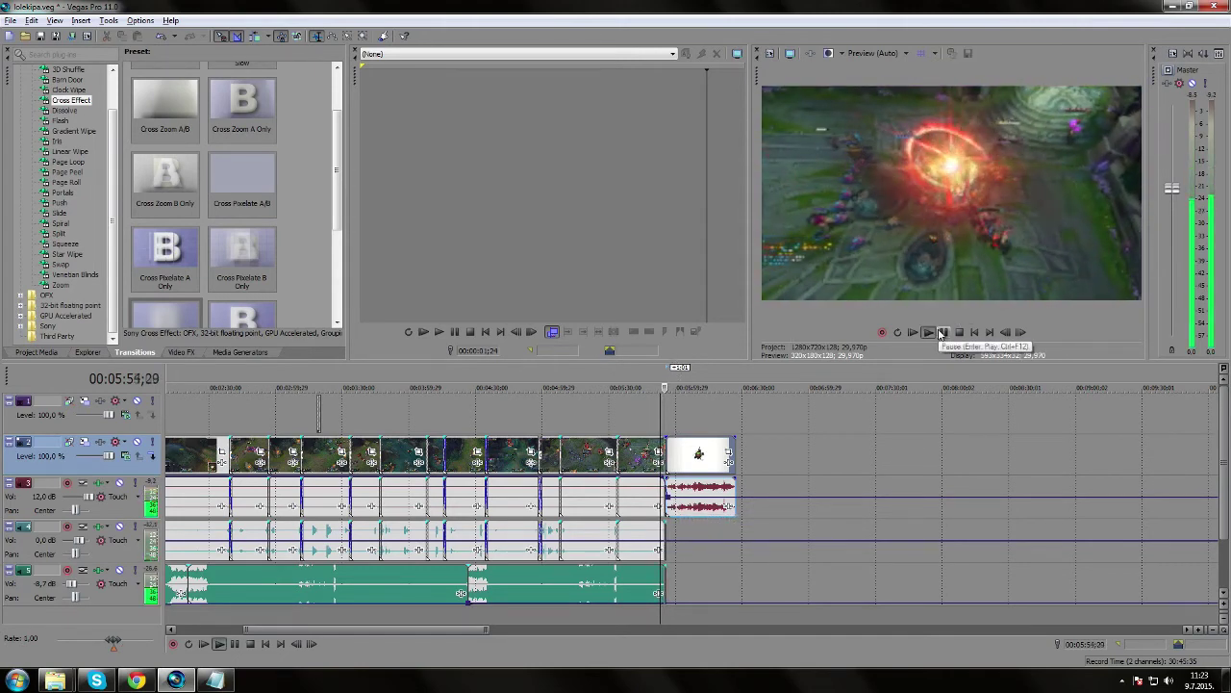
pyautogui.click(940, 331)
# Add a short fade-out to the end of the music, choose a different fade curve for it, and play the ending
pyautogui.scroll(2, 823, 470)
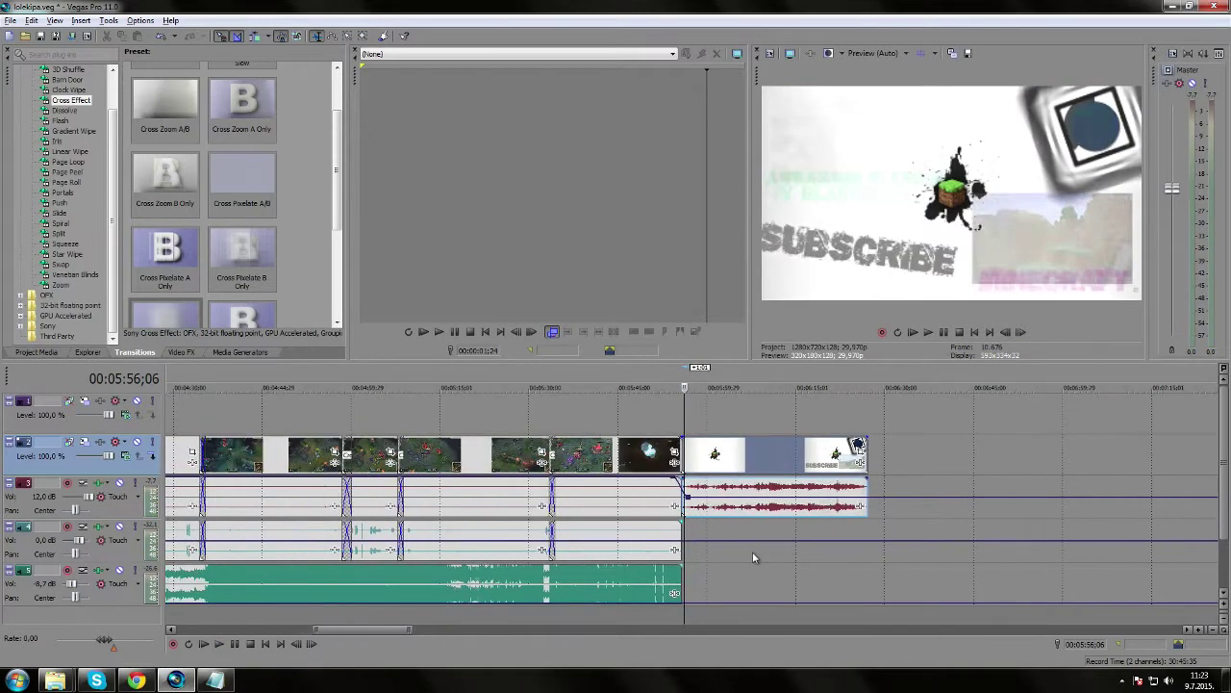
pyautogui.scroll(1, 753, 556)
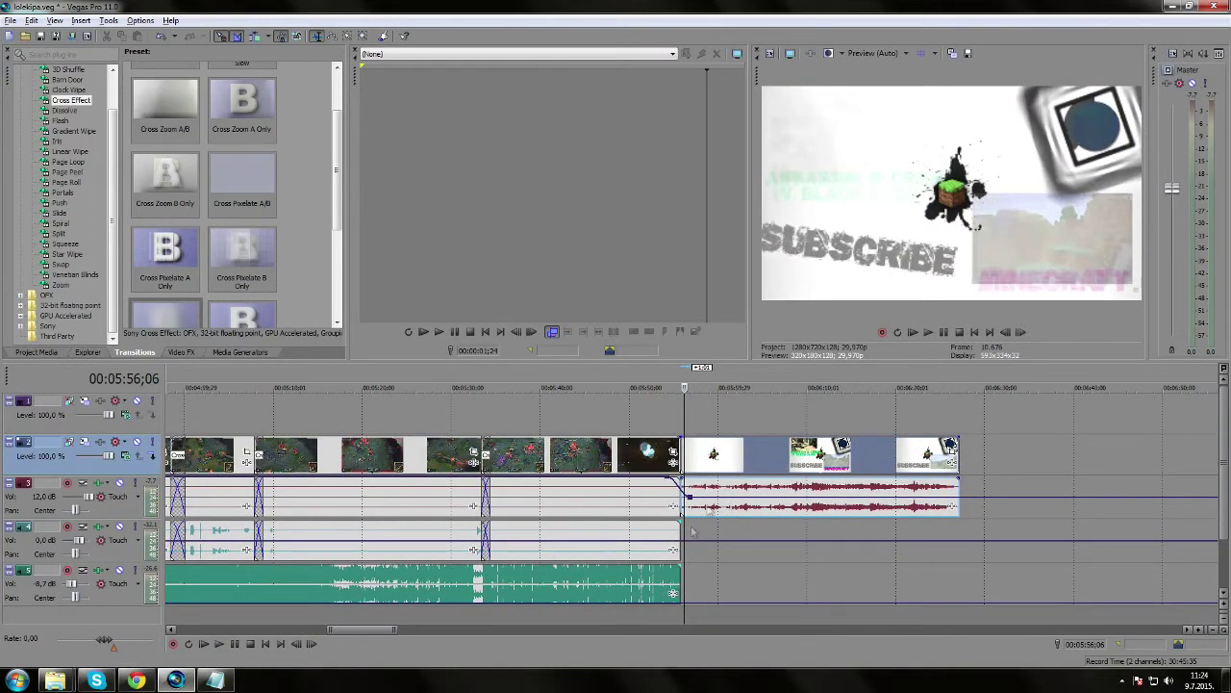
pyautogui.moveTo(683, 564); pyautogui.dragTo(667, 561)
pyautogui.rightClick(669, 566)
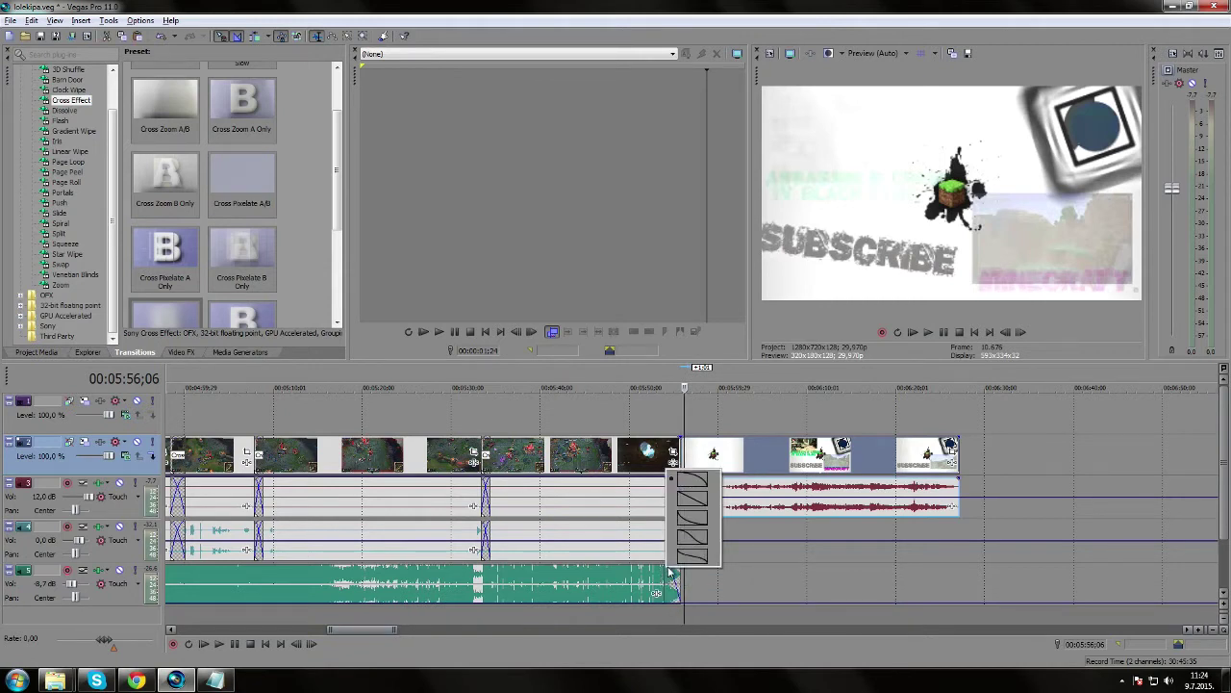
pyautogui.click(684, 542)
pyautogui.click(652, 421)
pyautogui.press('space')
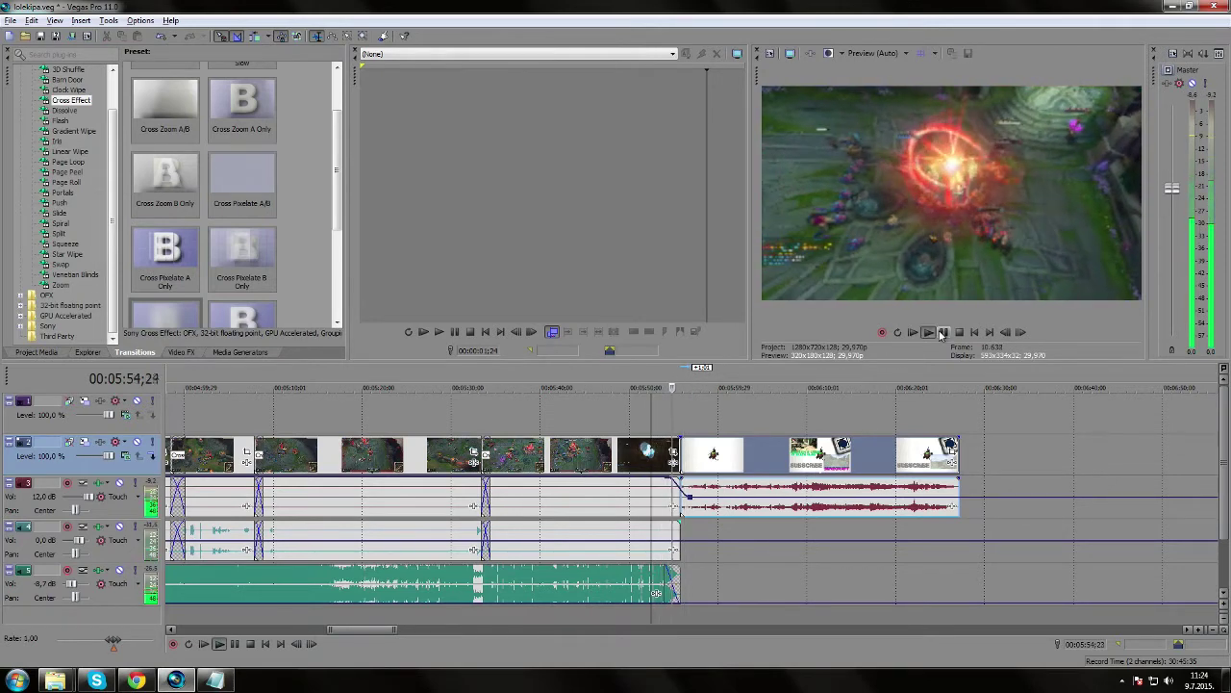
pyautogui.click(943, 333)
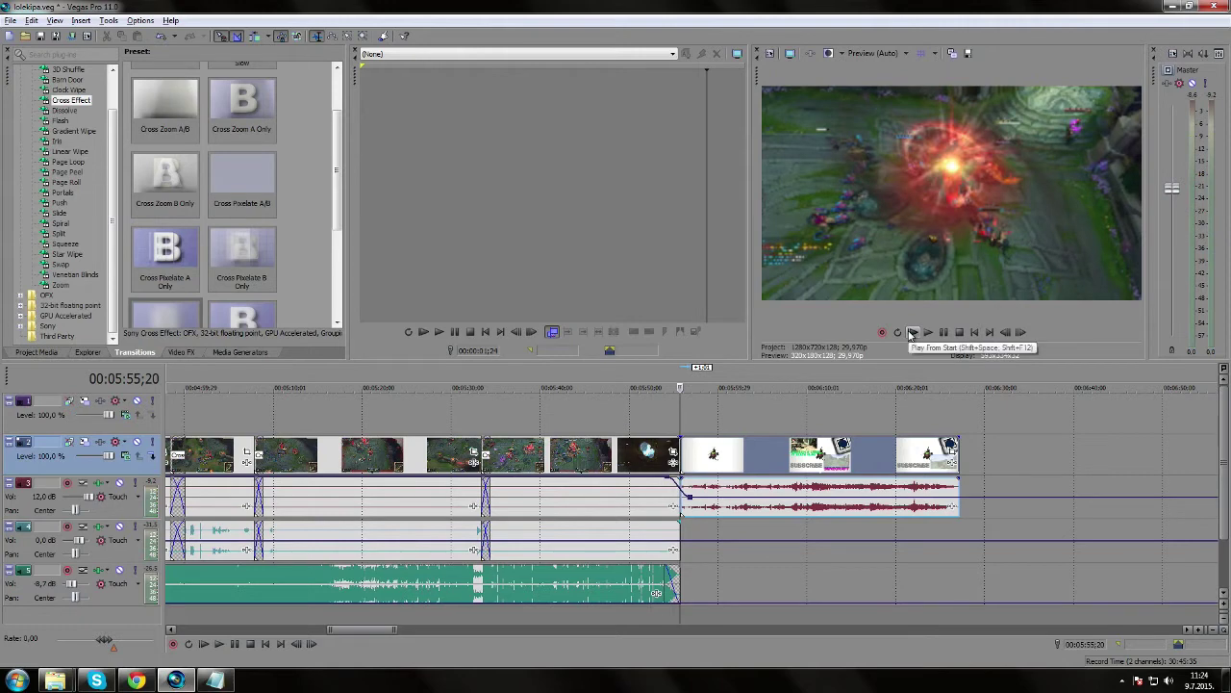
# Review the gameplay around the image overlay, starting at about 00:03:15
pyautogui.scroll(-8, 295, 620)
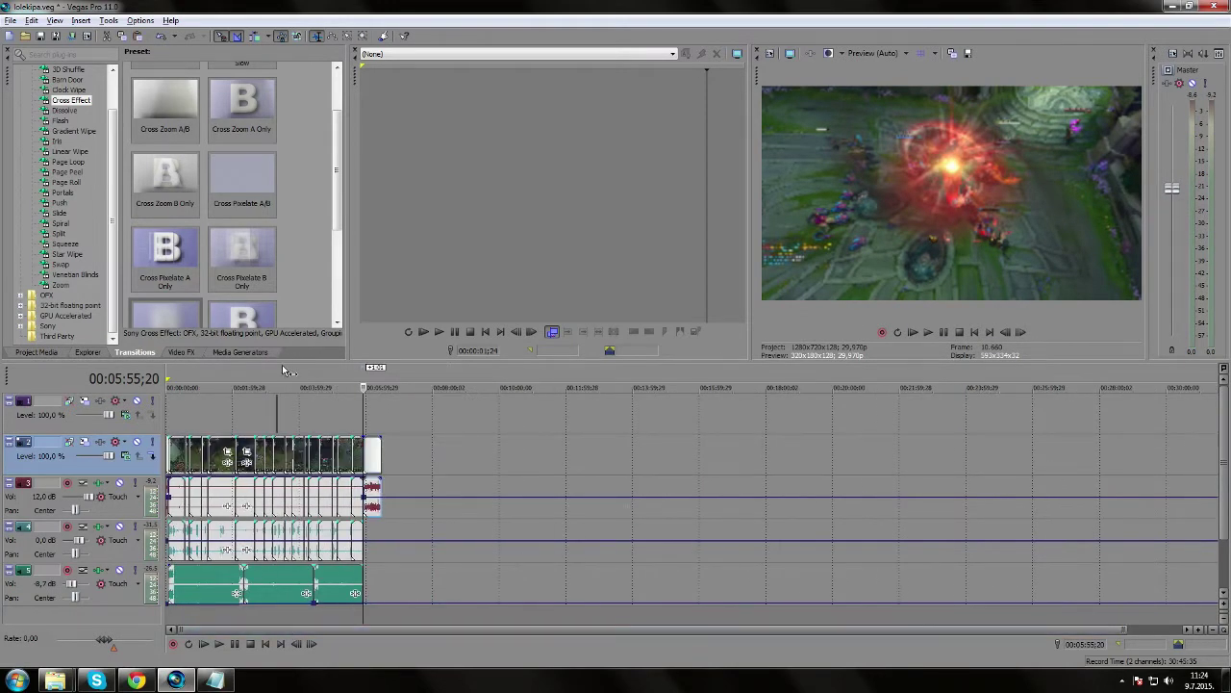
pyautogui.click(276, 371)
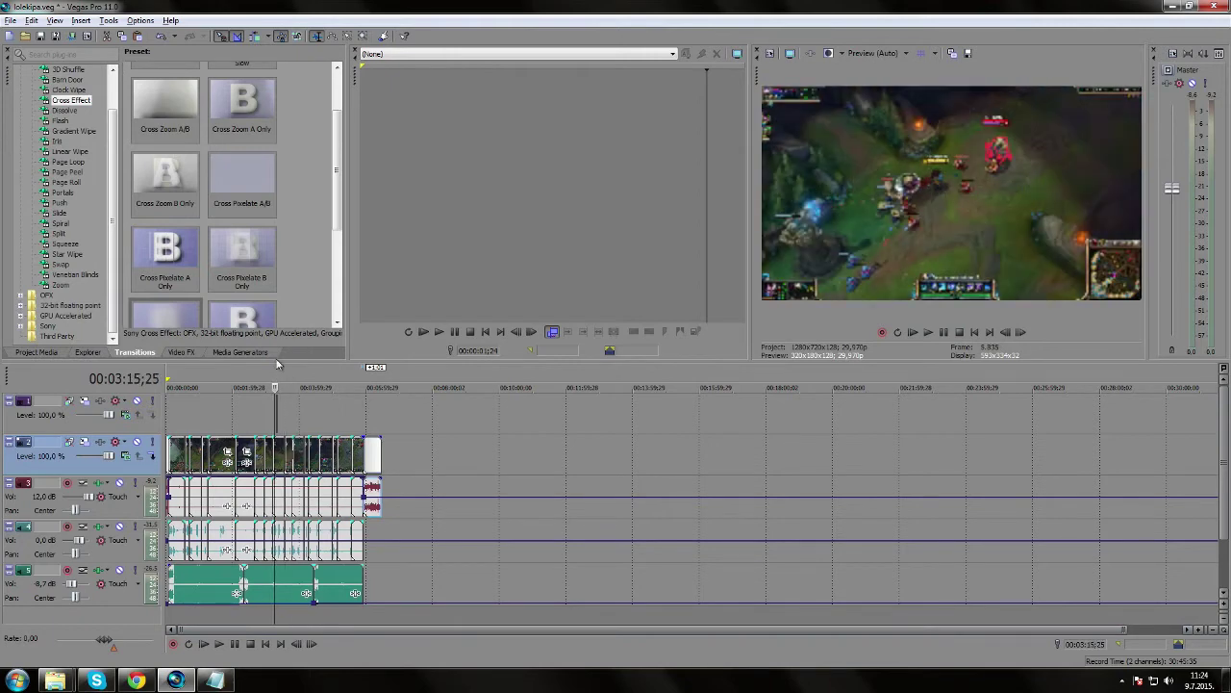
pyautogui.press('space')
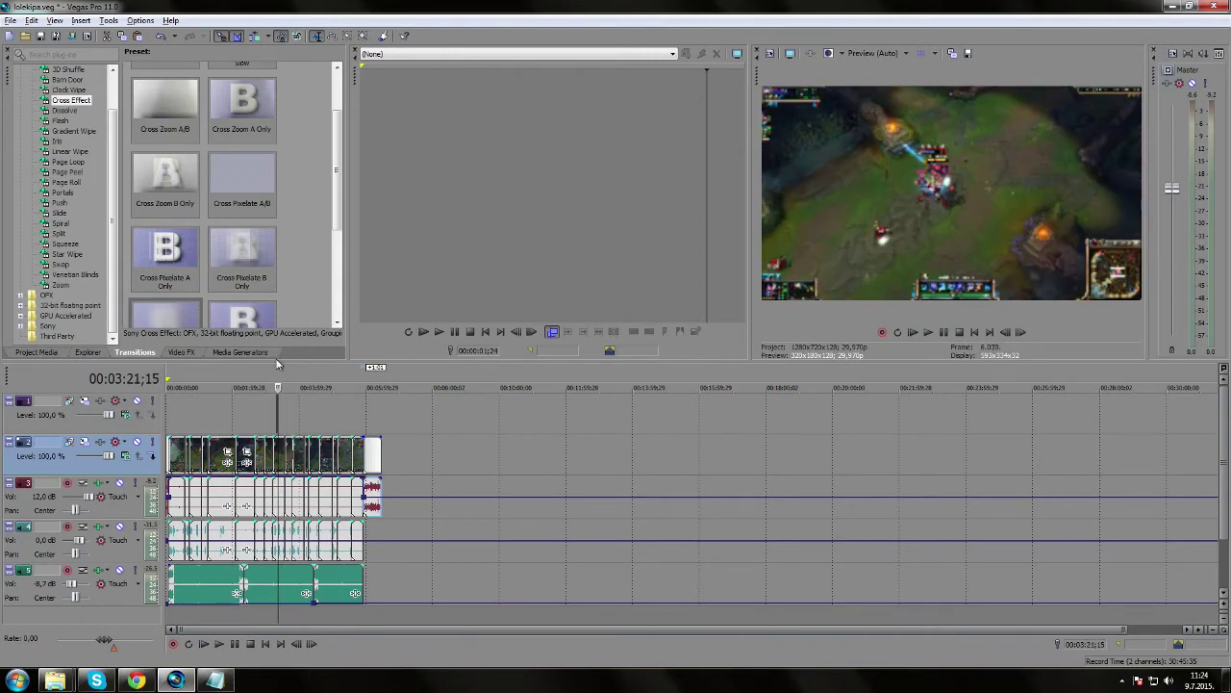
pyautogui.press('j')
pyautogui.press('k')
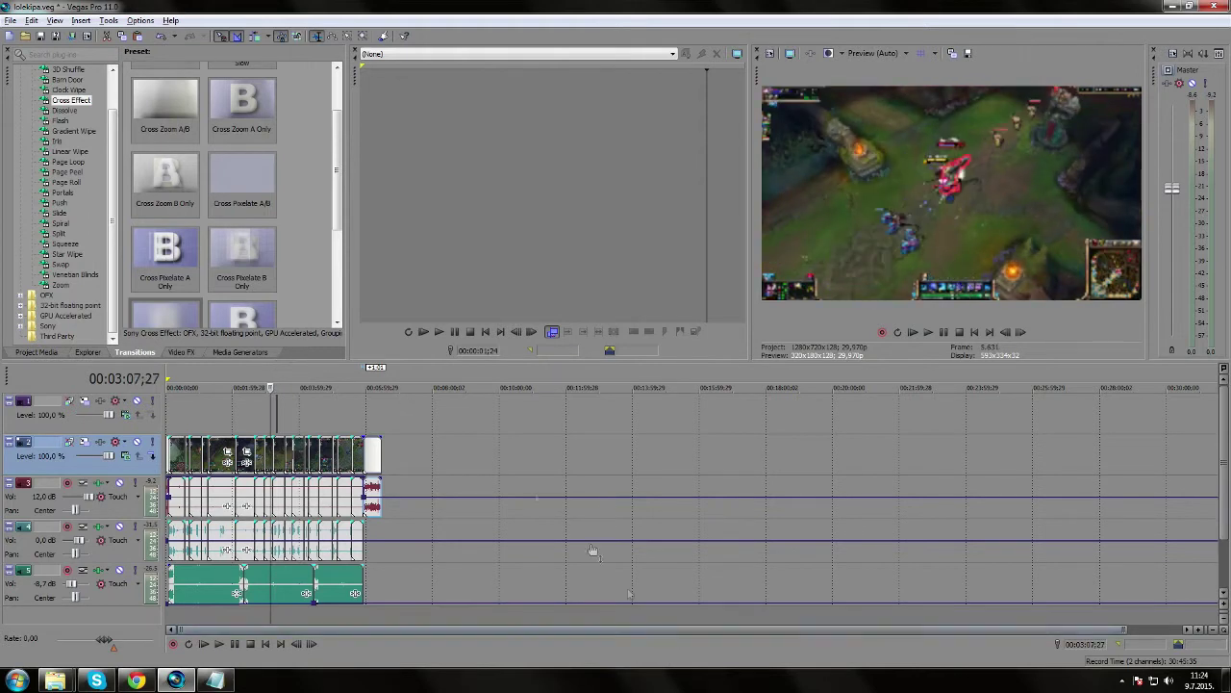
# Add the intro video from the YouTube folder to the overlay track above the gameplay, at about 00:01:15
pyautogui.click(204, 386)
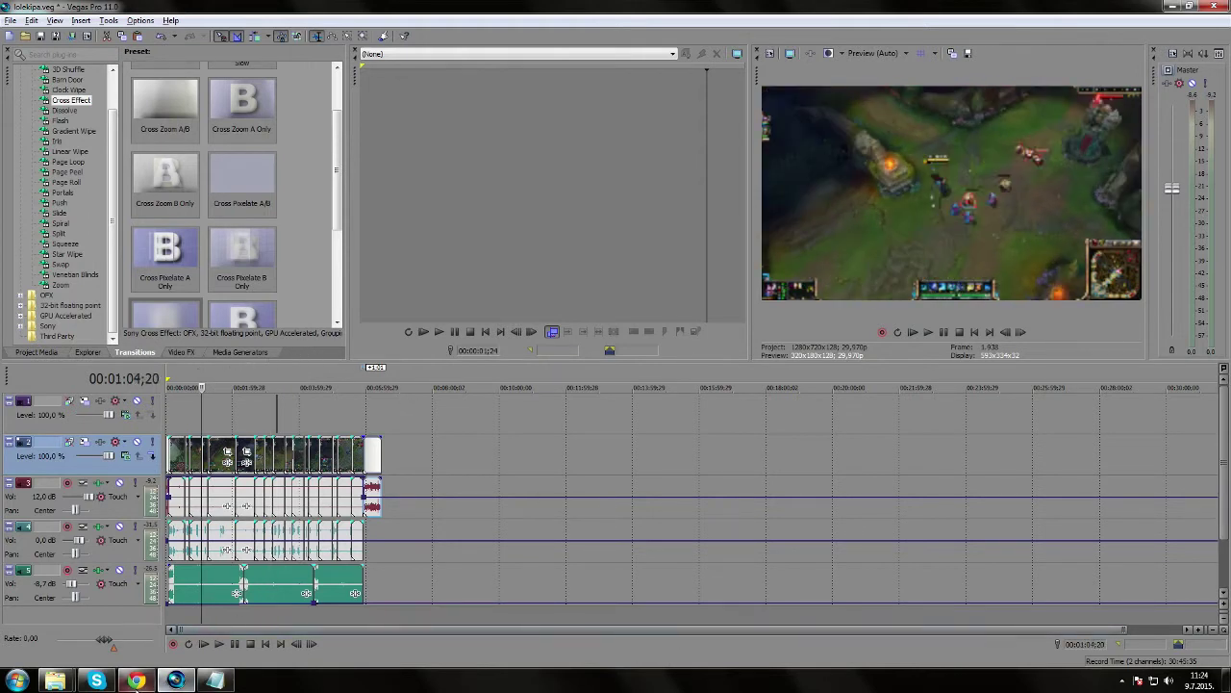
pyautogui.moveTo(137, 681)
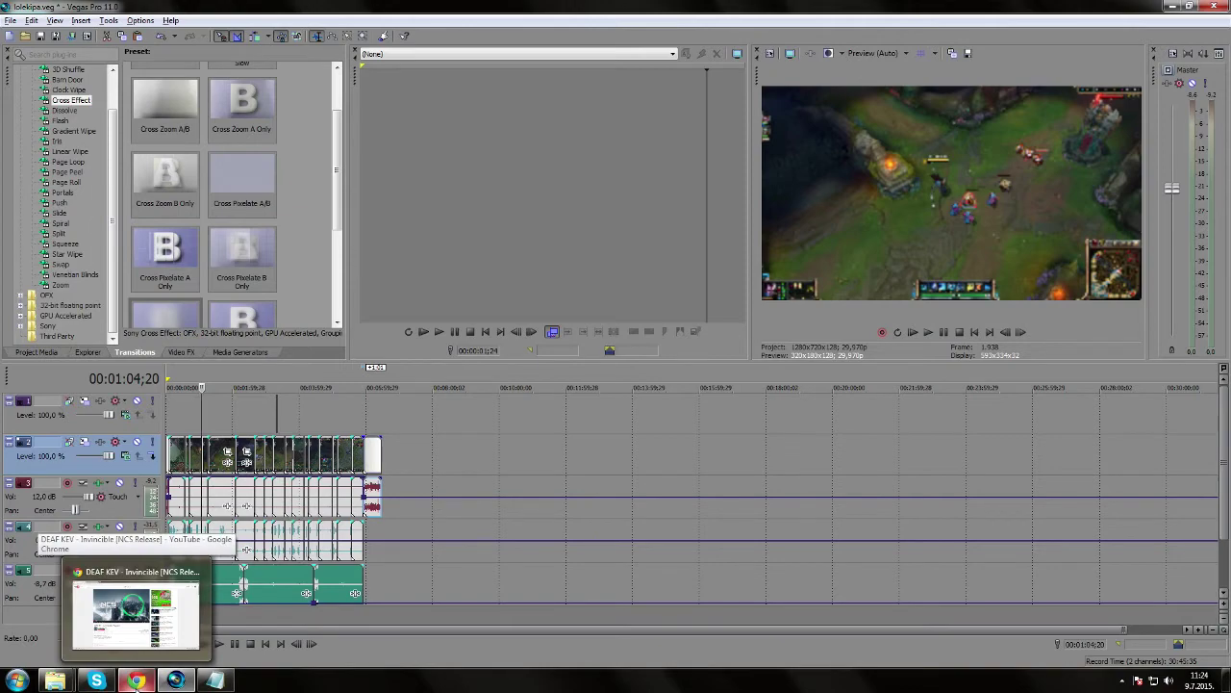
pyautogui.moveTo(55, 680)
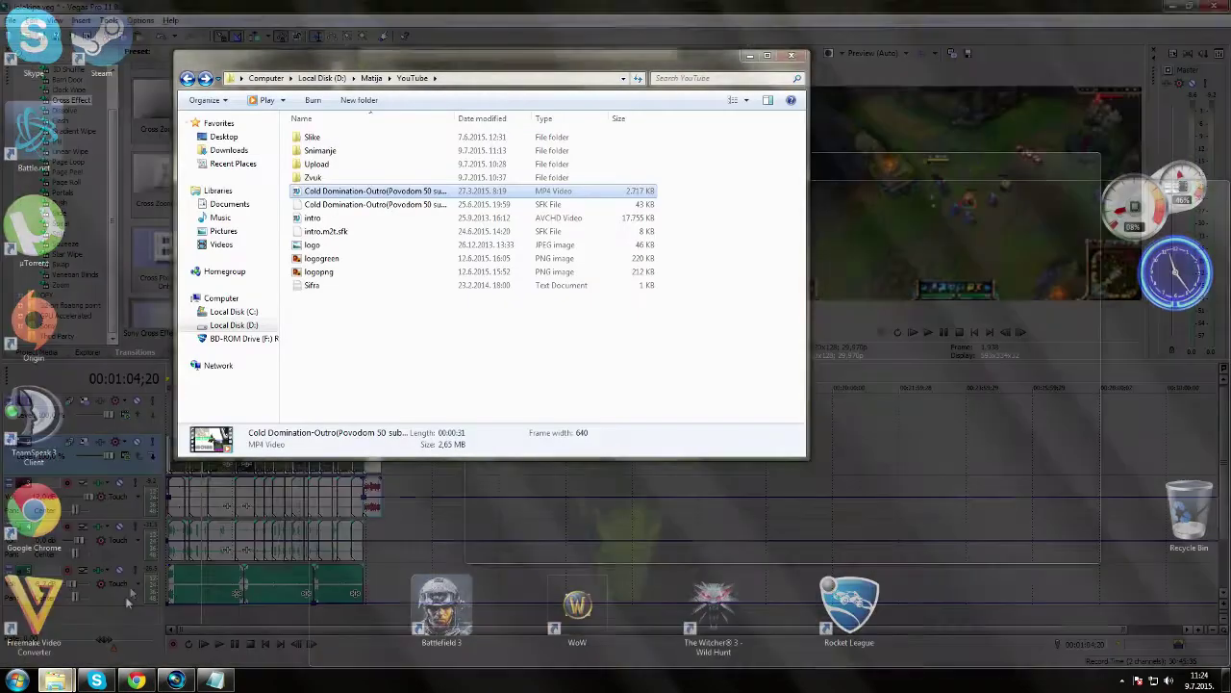
pyautogui.click(126, 600)
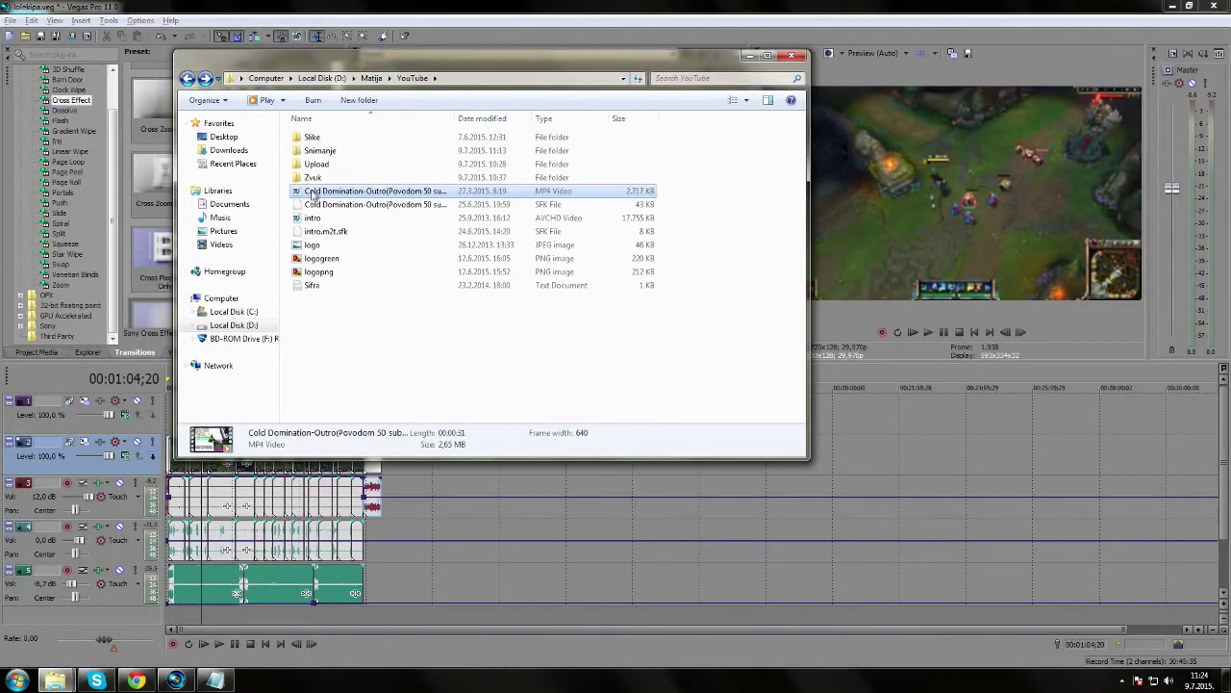
pyautogui.click(750, 55)
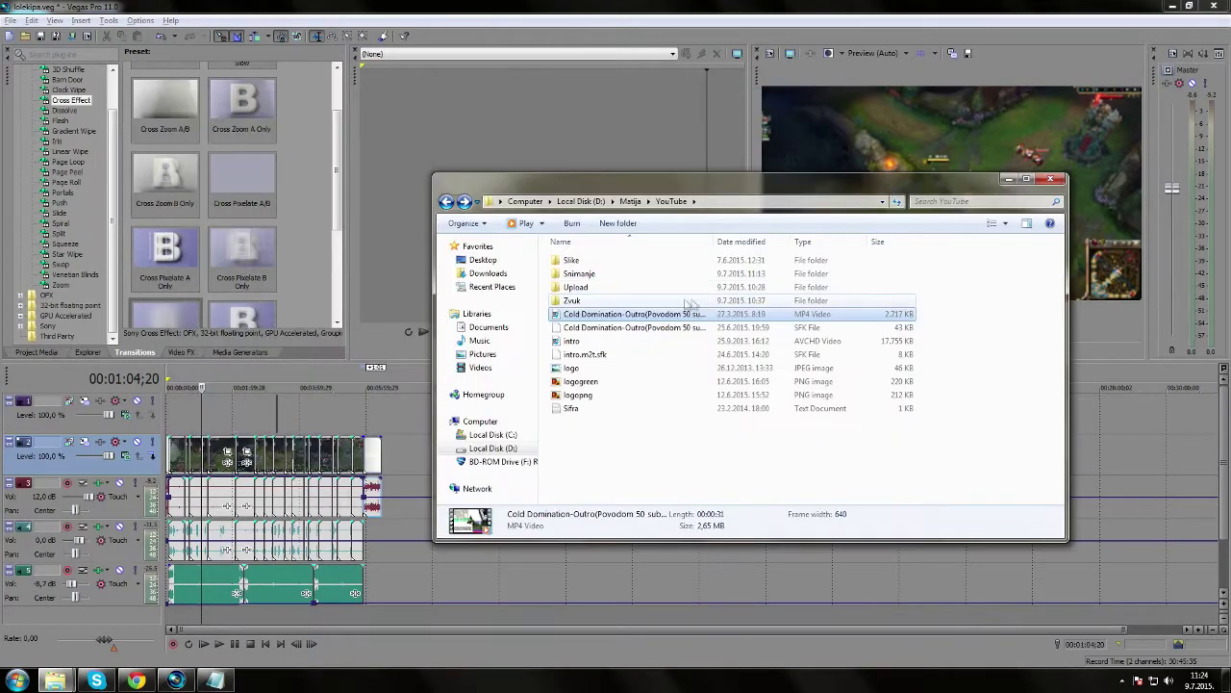
pyautogui.moveTo(571, 341); pyautogui.dragTo(207, 398)
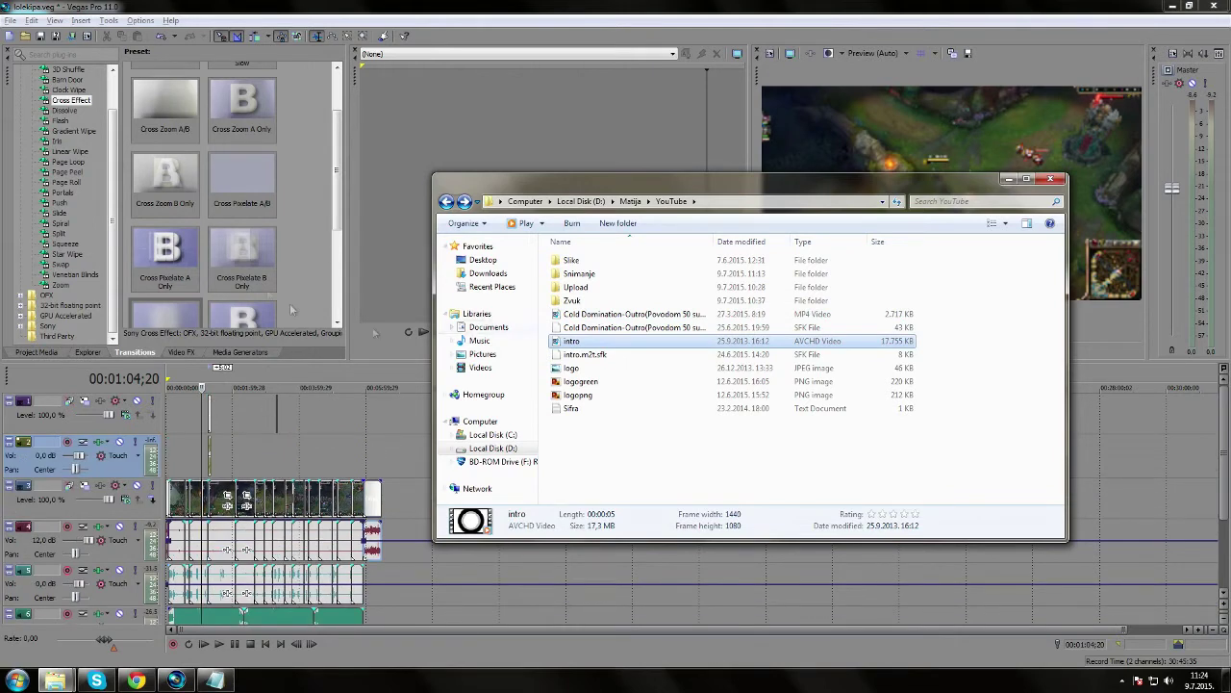
pyautogui.click(1010, 180)
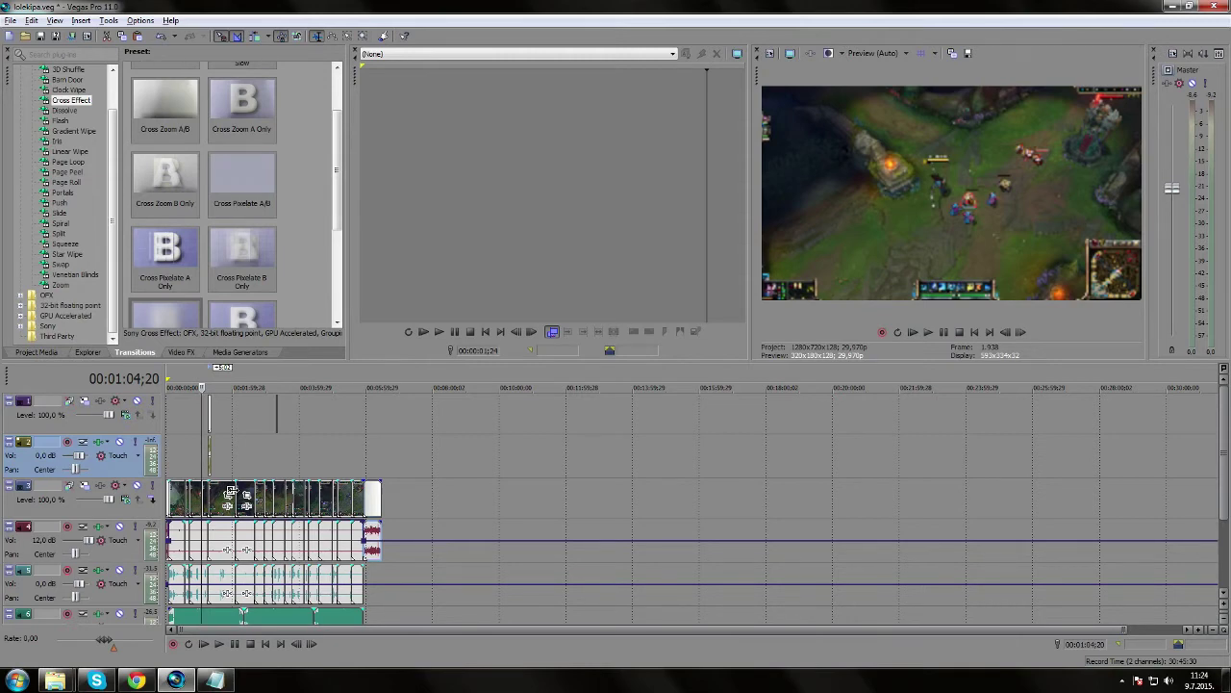
# Move the intro overlay clip so that it starts at about 00:01:29, and preview its frame at 00:01:30;08
pyautogui.scroll(6, 231, 493)
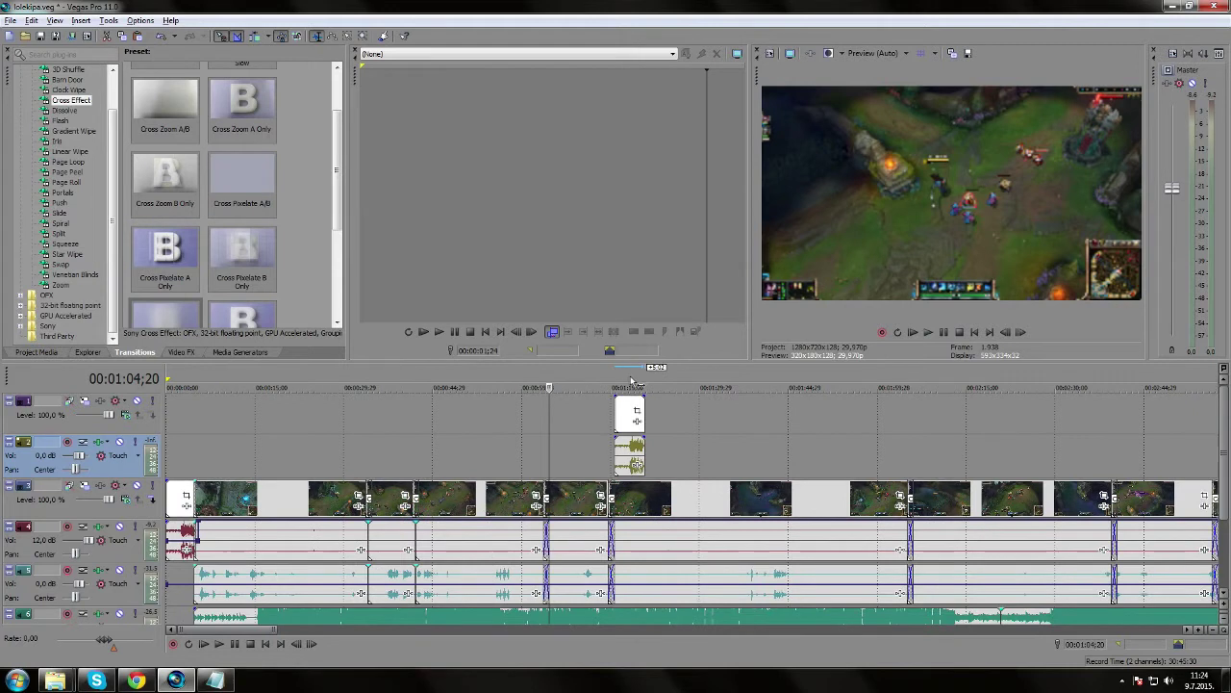
pyautogui.click(627, 387)
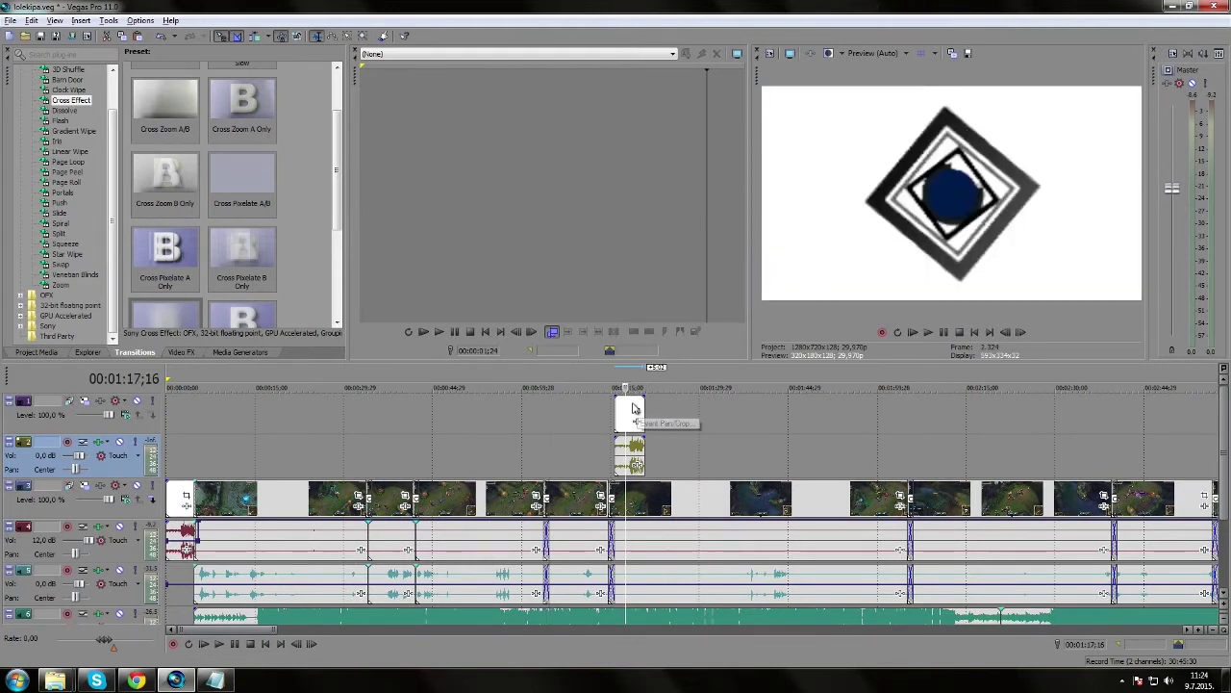
pyautogui.moveTo(638, 416); pyautogui.dragTo(720, 416)
pyautogui.click(703, 370)
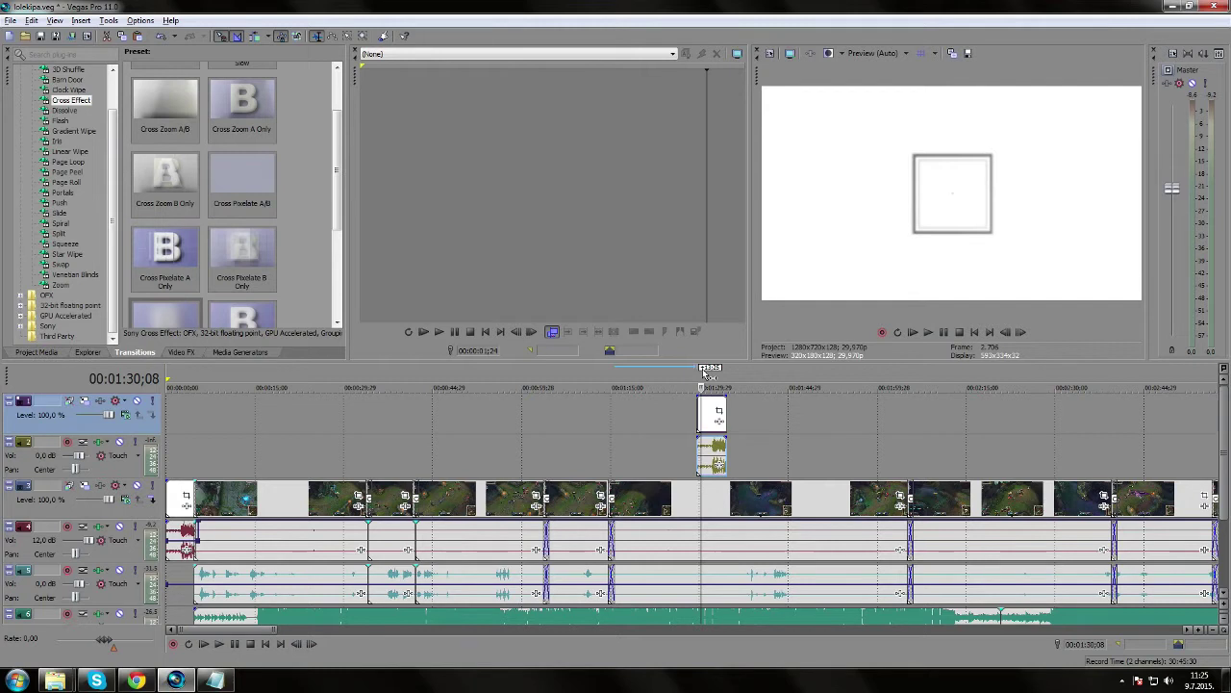
# Shrink the intro overlay into the picture's upper-left area with Pan/Crop, width about 5114, height about 3835, center about 2188, 1486
pyautogui.click(720, 412)
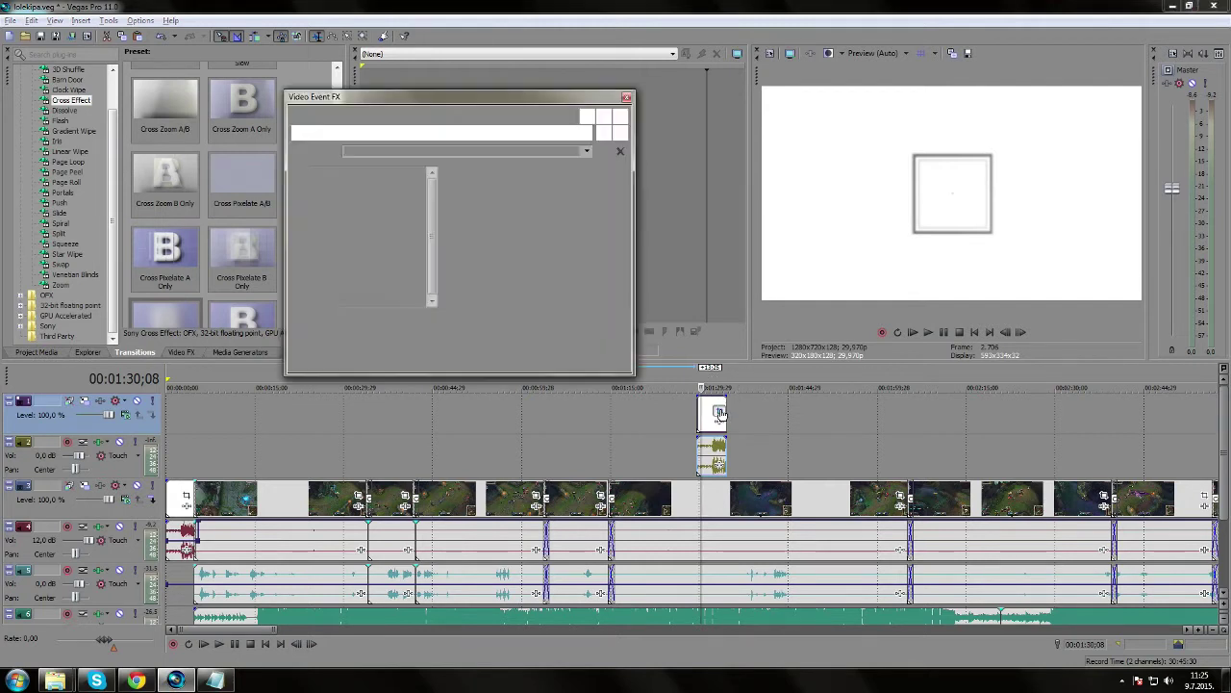
pyautogui.moveTo(618, 286); pyautogui.dragTo(846, 472)
pyautogui.moveTo(474, 213); pyautogui.dragTo(643, 290)
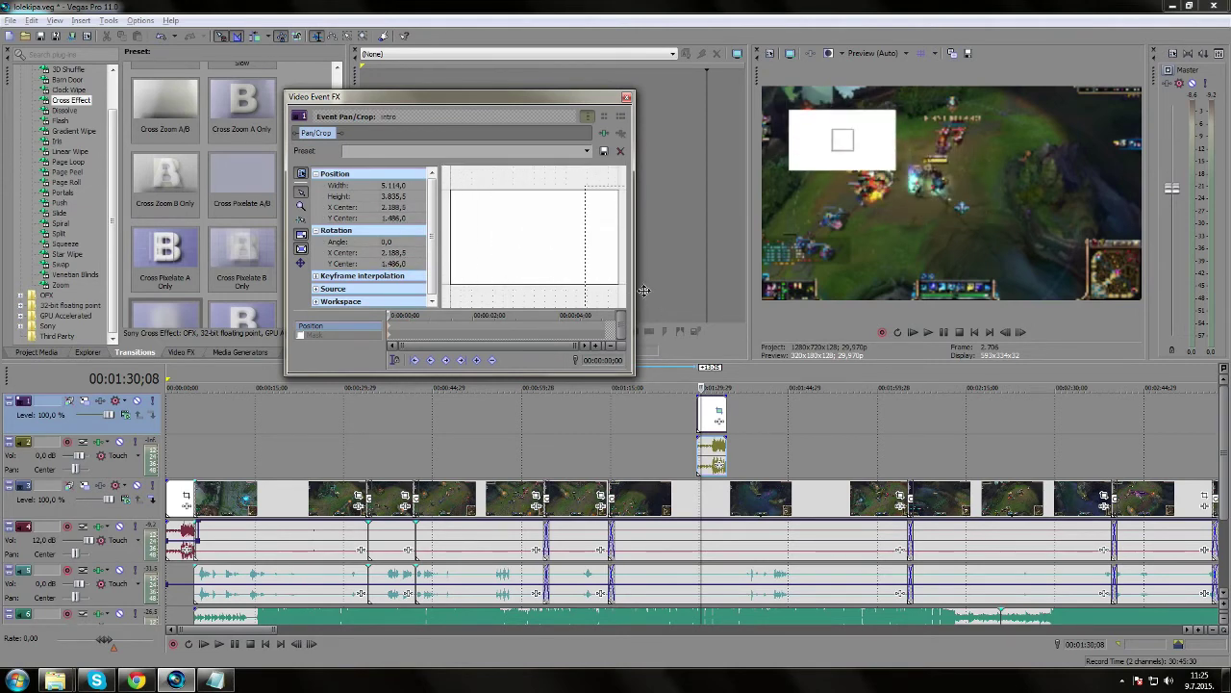
pyautogui.click(627, 97)
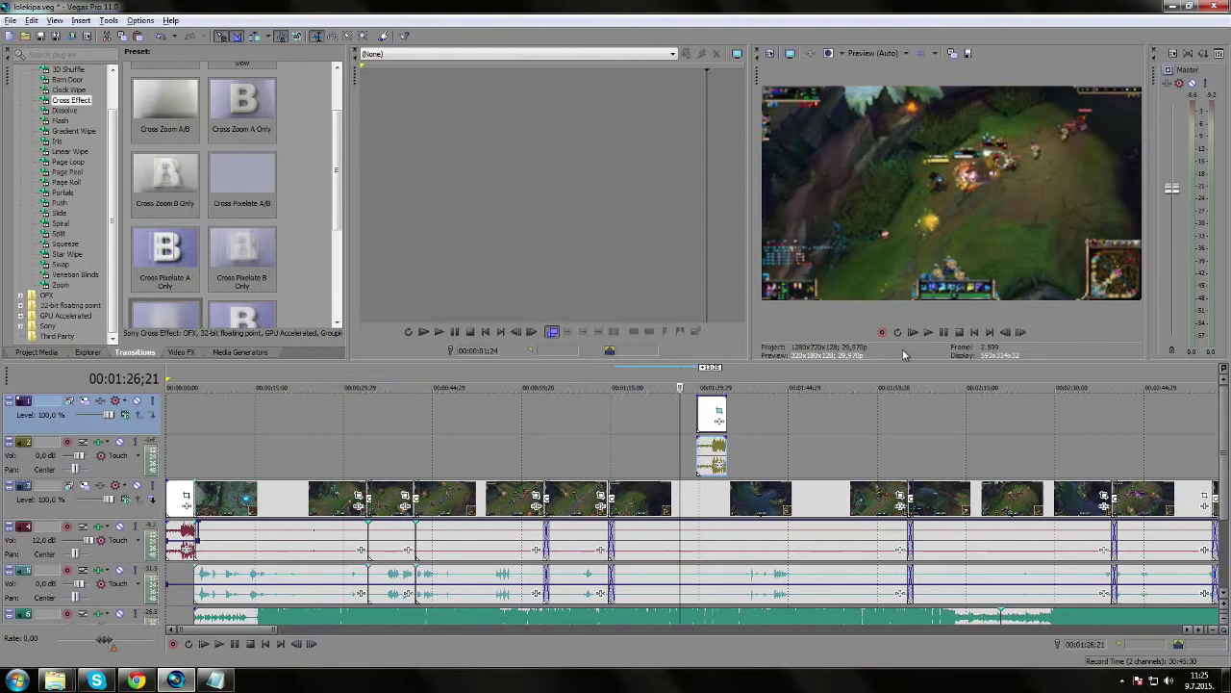
# Play the gameplay around the intro overlay and turn the overlay clip's audio gain all the way down
pyautogui.click(943, 332)
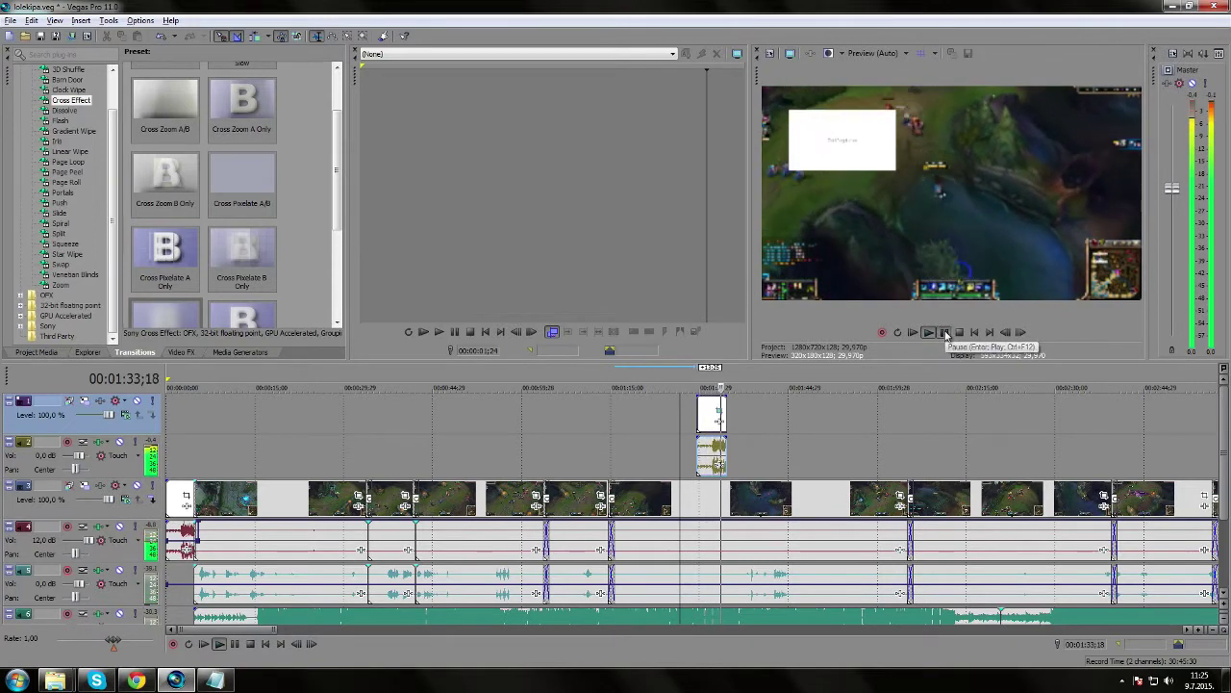
pyautogui.click(945, 332)
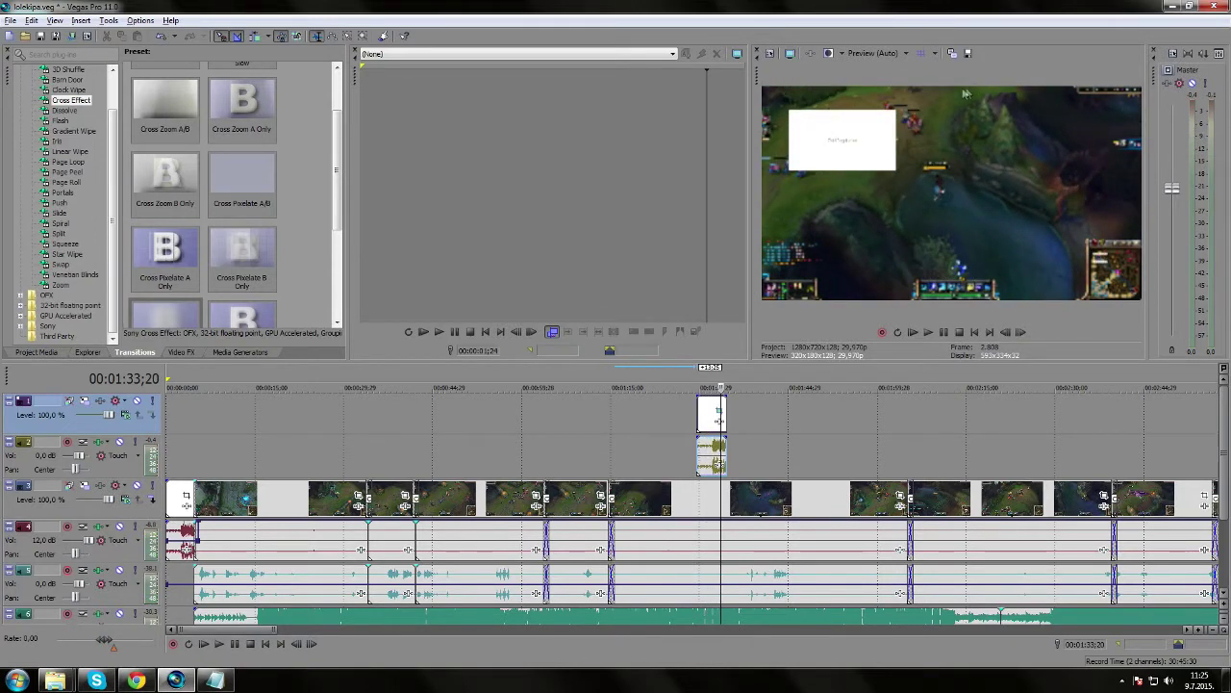
pyautogui.scroll(6, 701, 430)
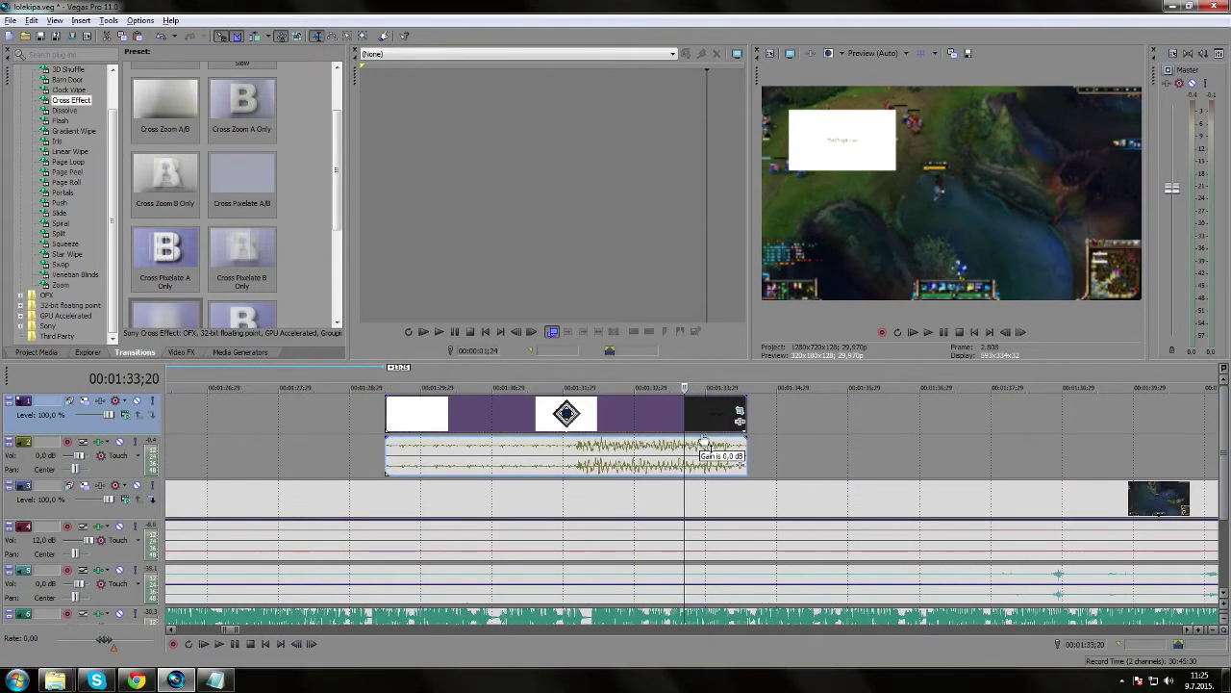
pyautogui.moveTo(706, 437); pyautogui.dragTo(707, 498)
pyautogui.click(942, 332)
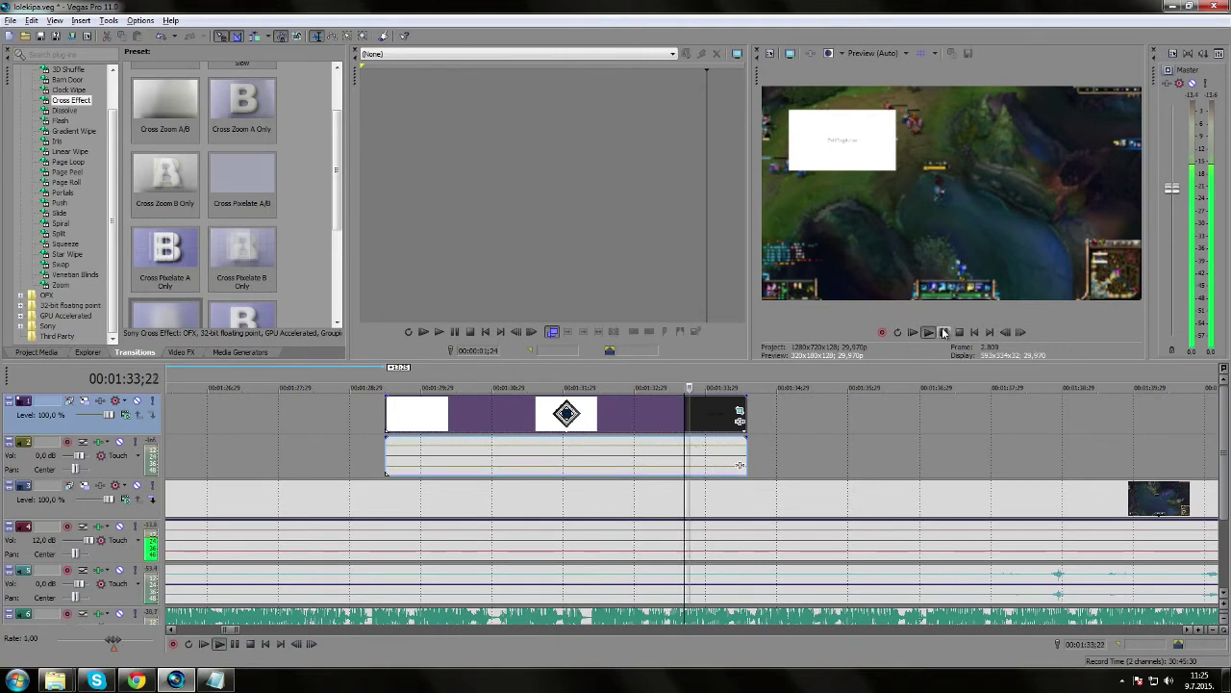
pyautogui.click(944, 332)
# Try deleting the intro overlay, then undo back through its edits until the overlay and its audio track are removed
pyautogui.click(611, 423)
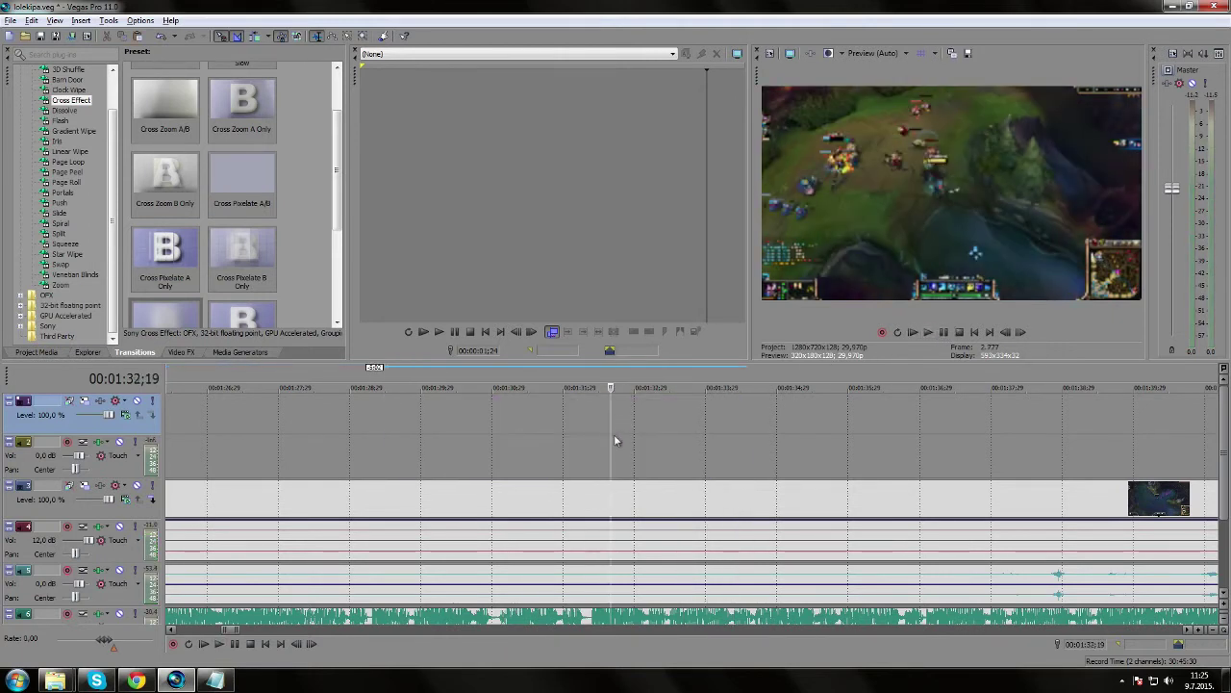
pyautogui.hotkey('ctrl', 'z')
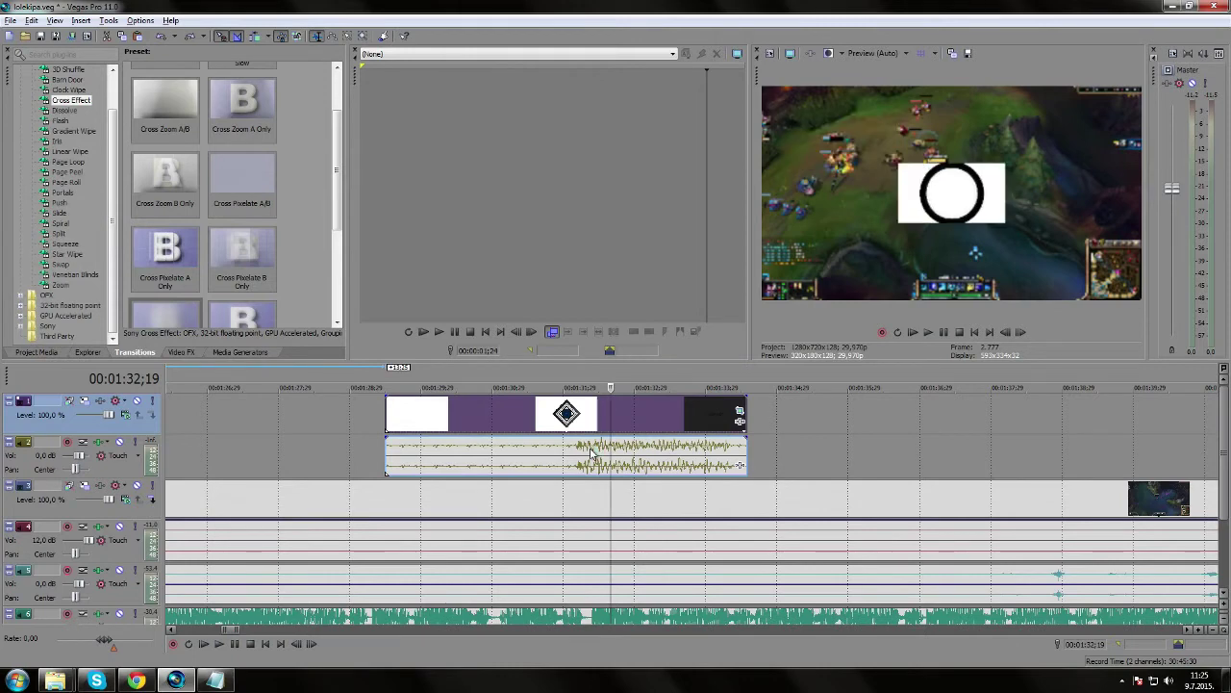
pyautogui.hotkey('ctrl', 'z')
pyautogui.hotkey('ctrl', 'z')
pyautogui.hotkey('ctrl', 'z')
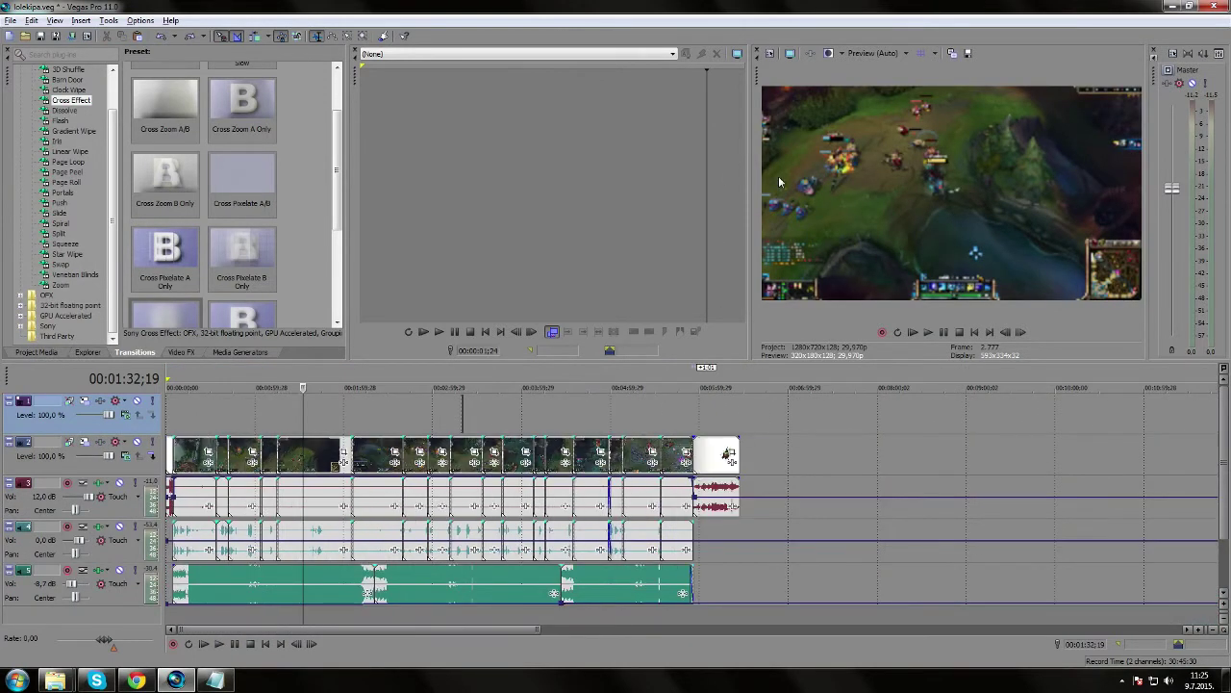
# Review the edited gameplay at several points, including about 00:00:21, 00:02:26 and 00:02:05
pyautogui.scroll(-1, 760, 481)
pyautogui.scroll(2, 760, 500)
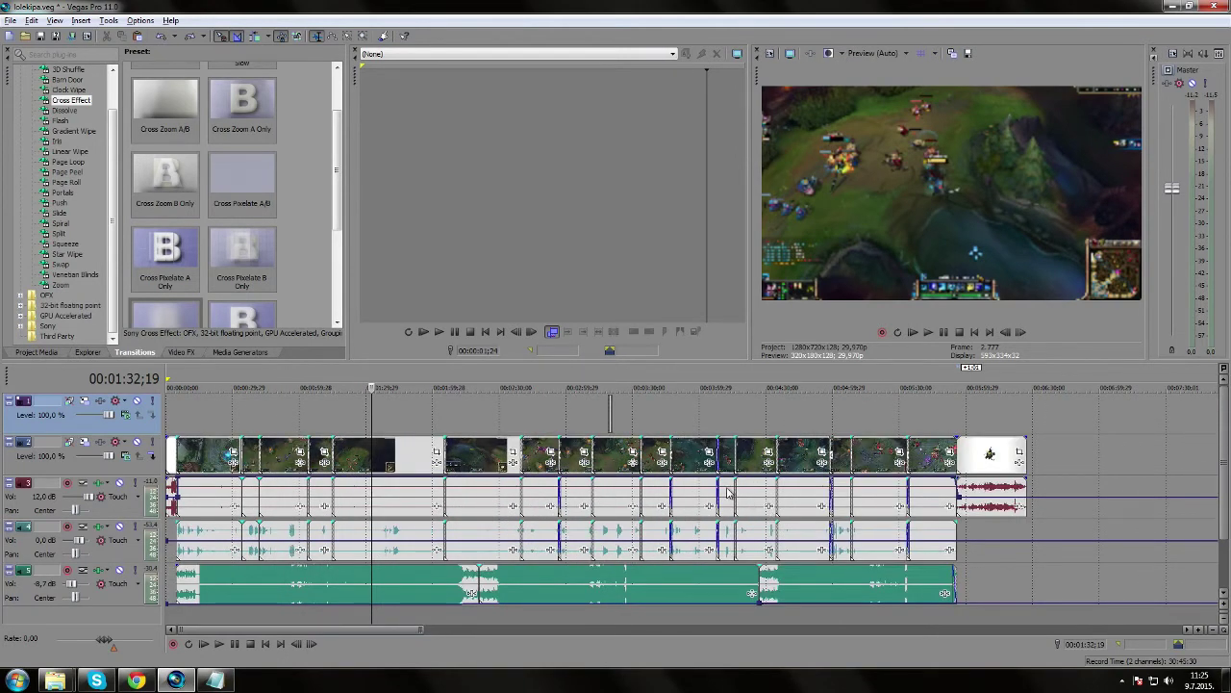
pyautogui.click(213, 385)
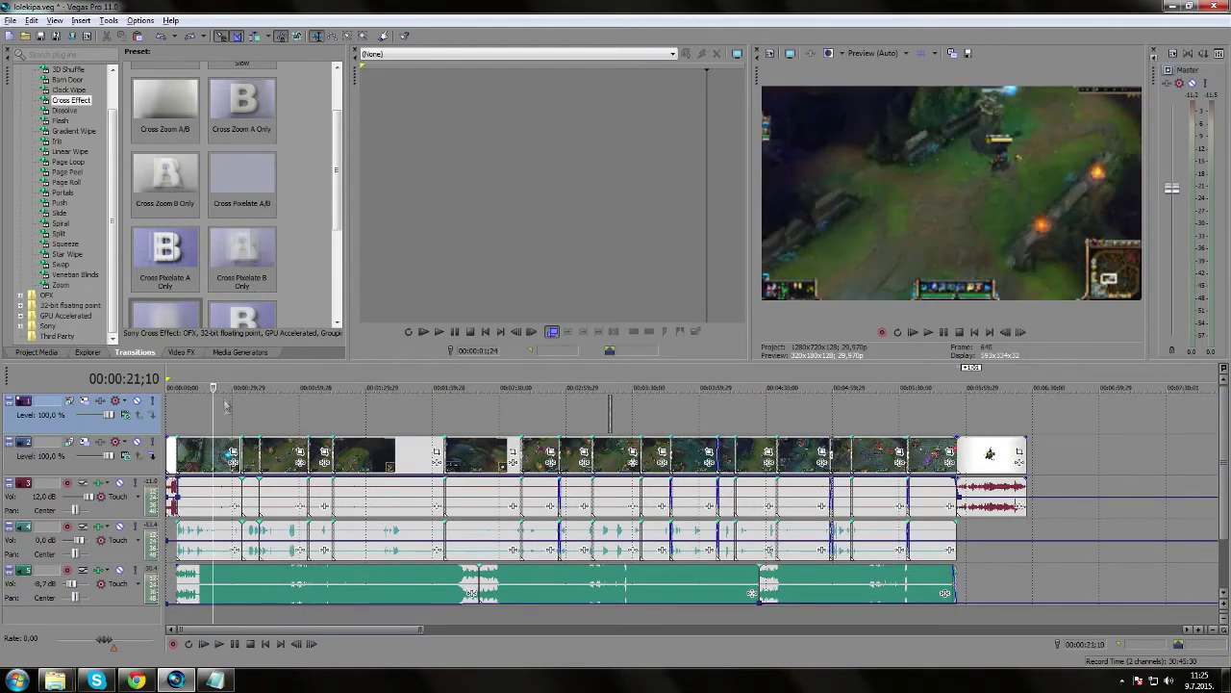
pyautogui.click(333, 587)
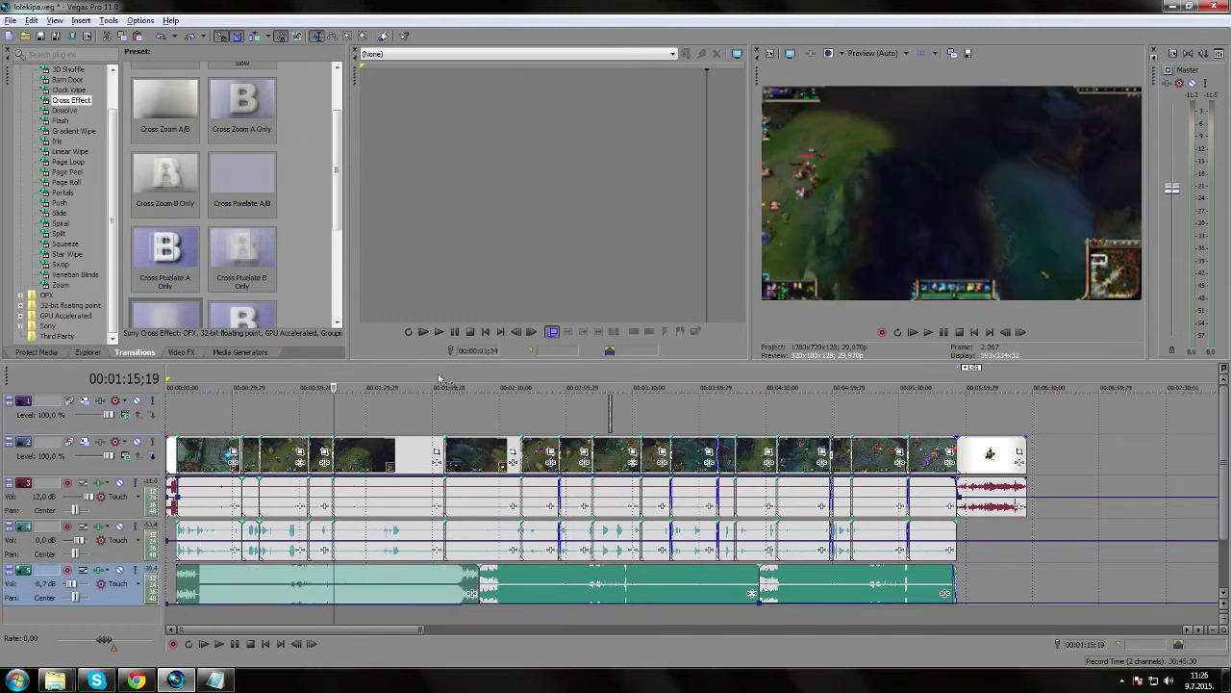
pyautogui.click(396, 455)
pyautogui.click(492, 385)
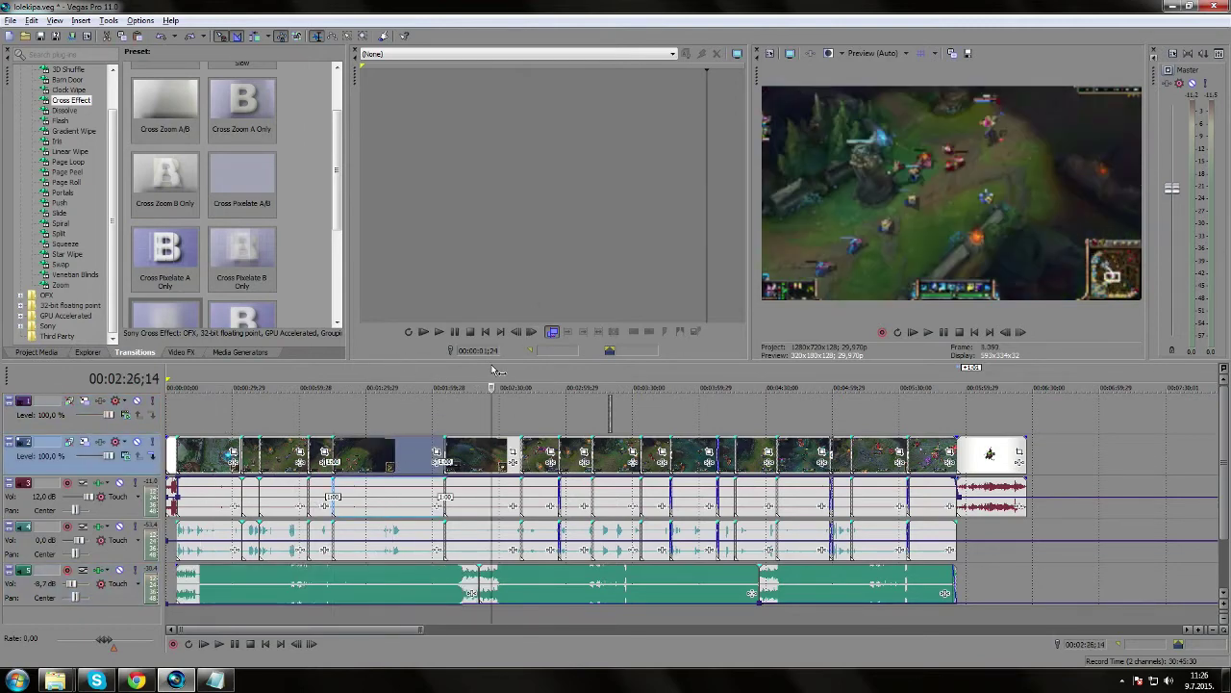
pyautogui.scroll(2, 440, 371)
pyautogui.click(540, 372)
pyautogui.press('Left')
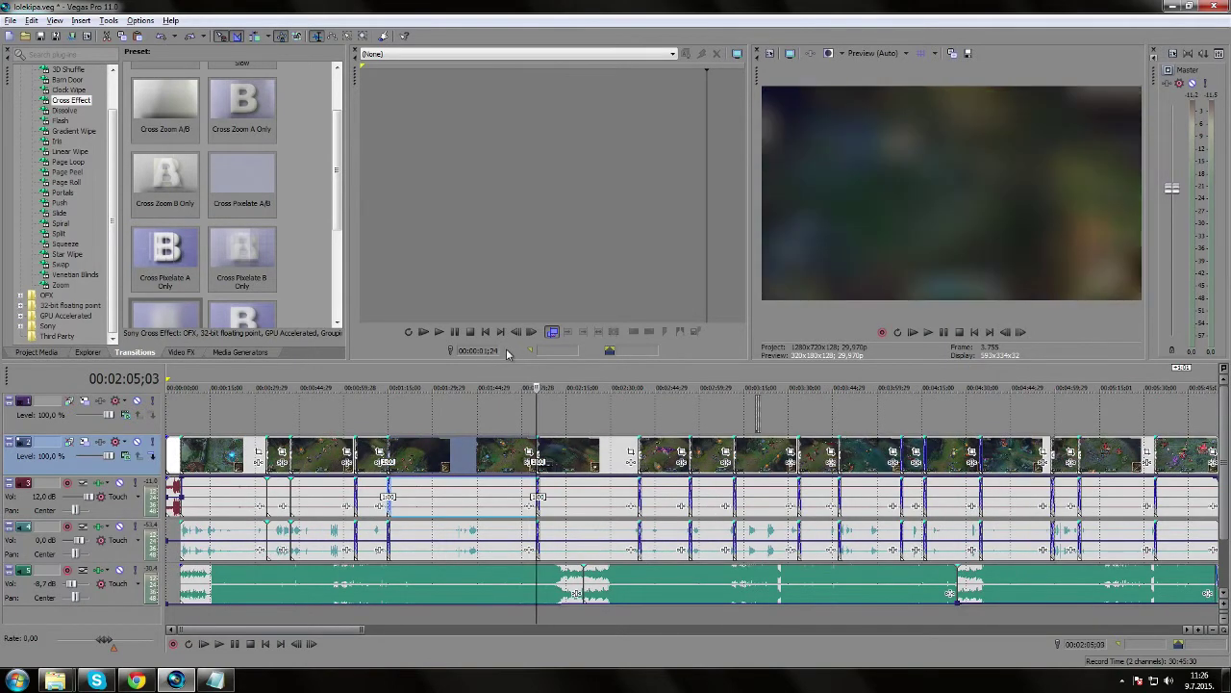
pyautogui.press('space')
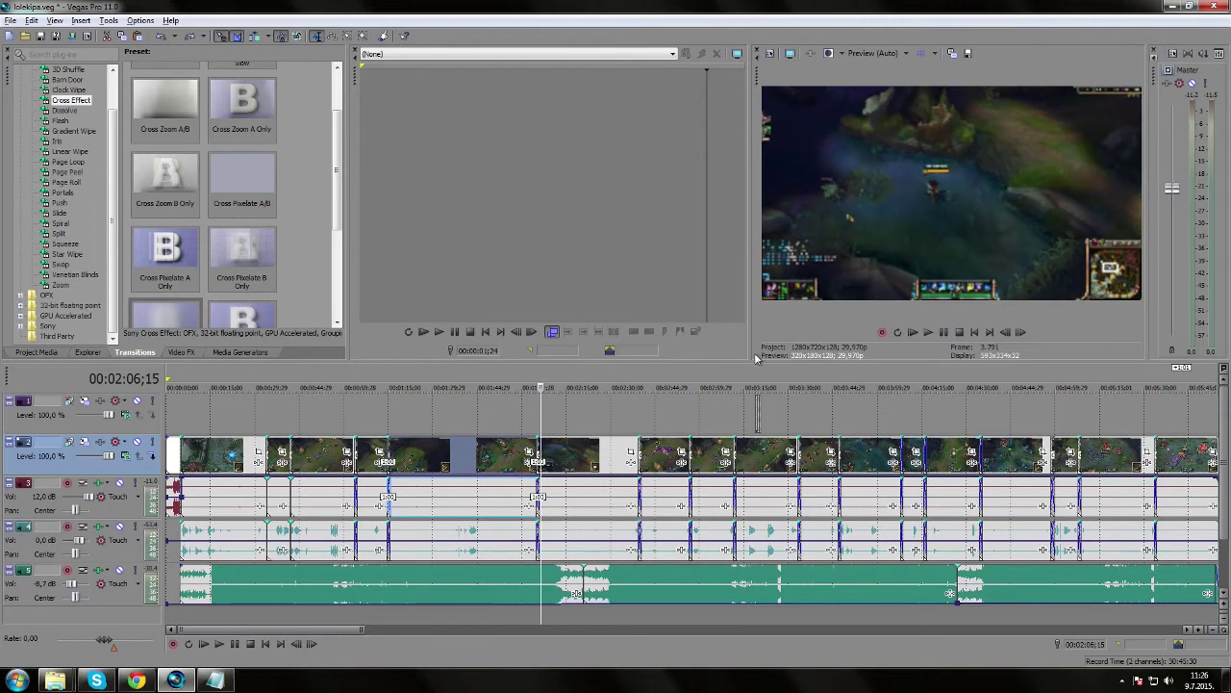
# Save the project under its existing name, lolekipa.veg
pyautogui.scroll(-4, 765, 370)
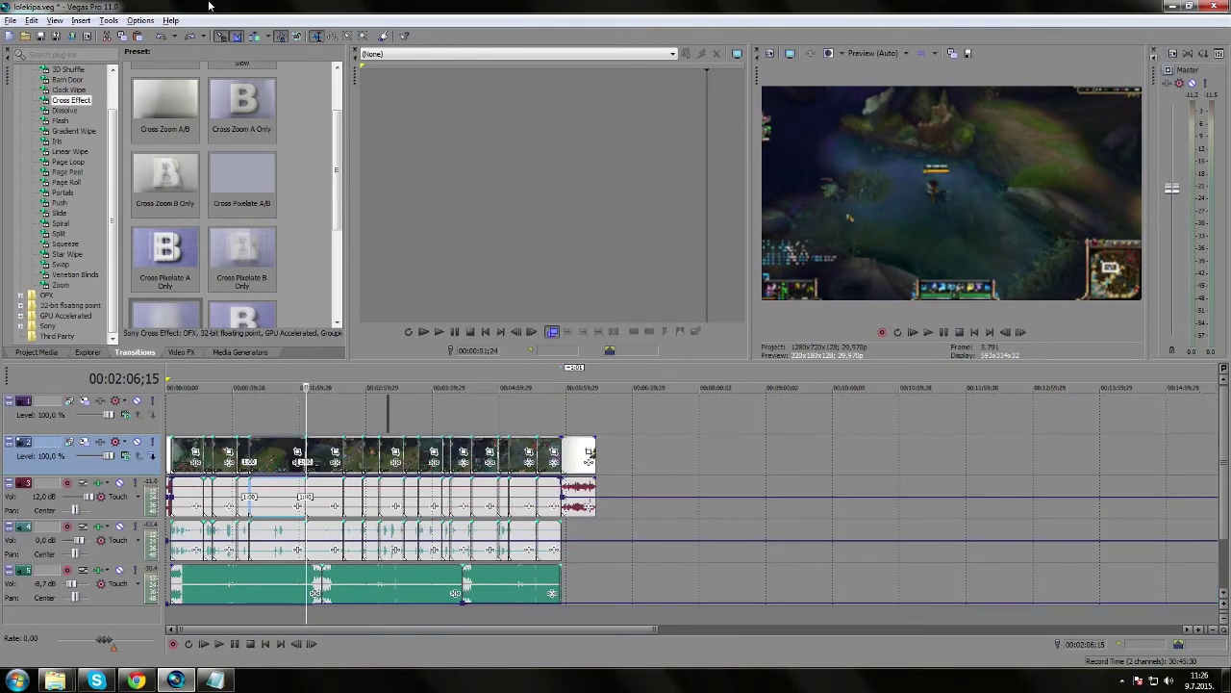
pyautogui.click(11, 20)
pyautogui.click(24, 81)
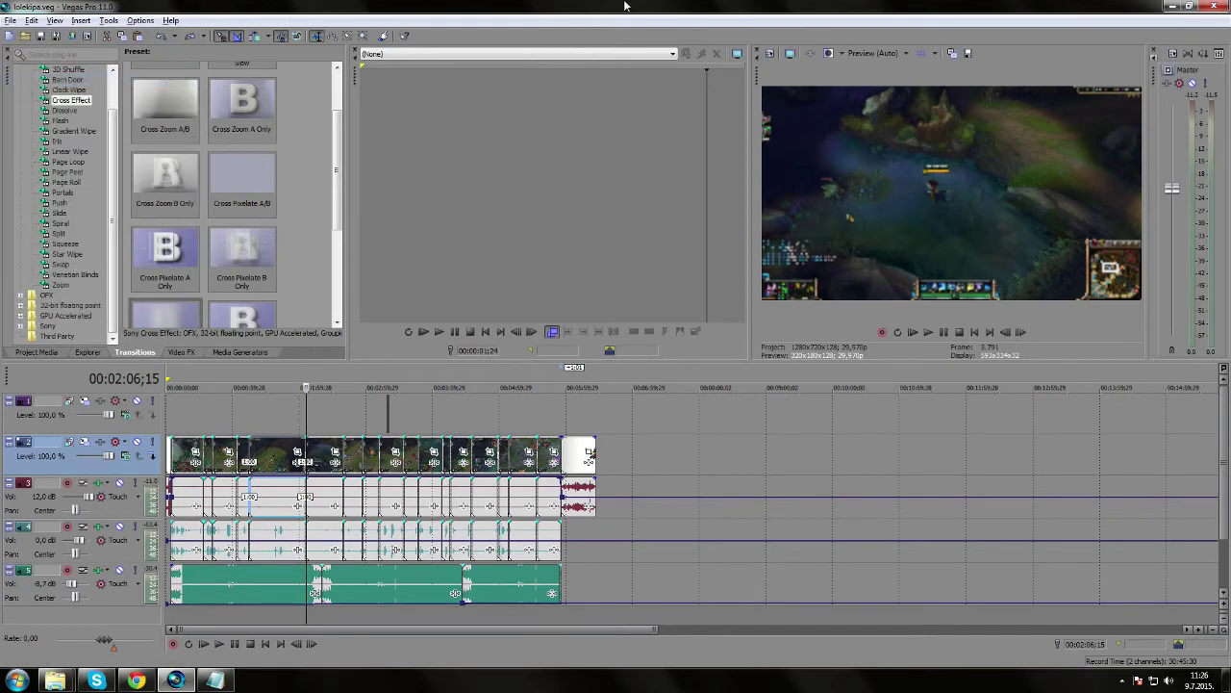
# Set the project's pixel format to 8-bit, check the audio and ruler properties, and apply the settings
pyautogui.click(771, 55)
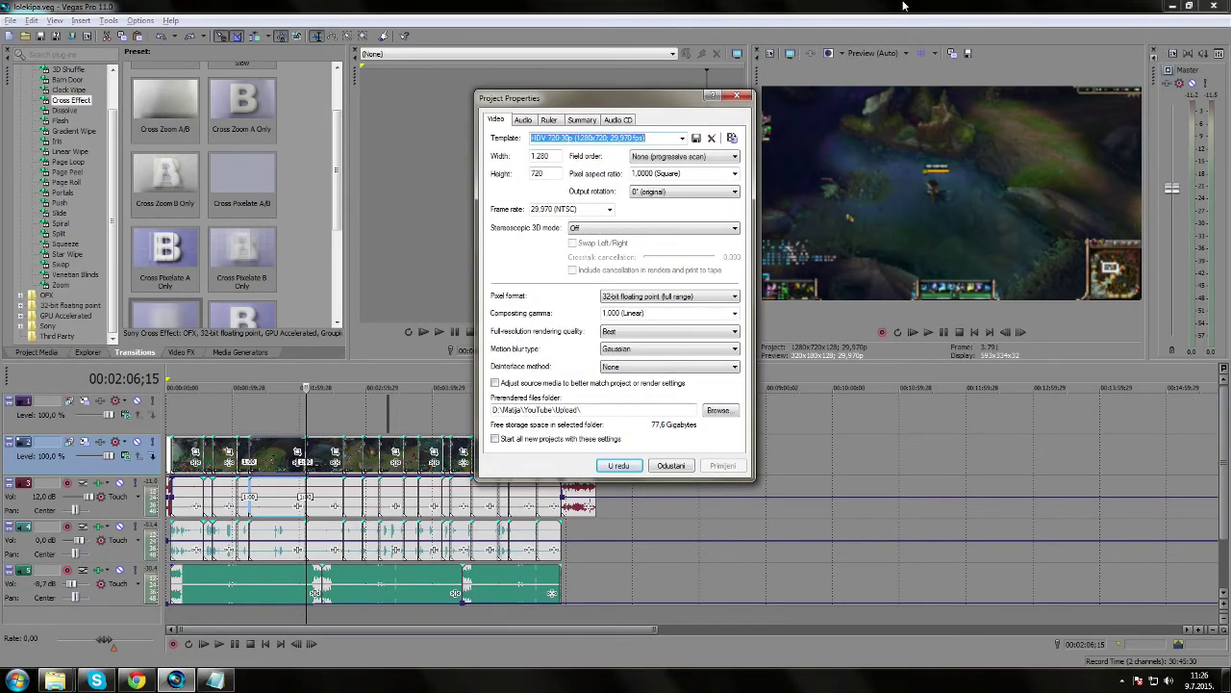
pyautogui.click(678, 299)
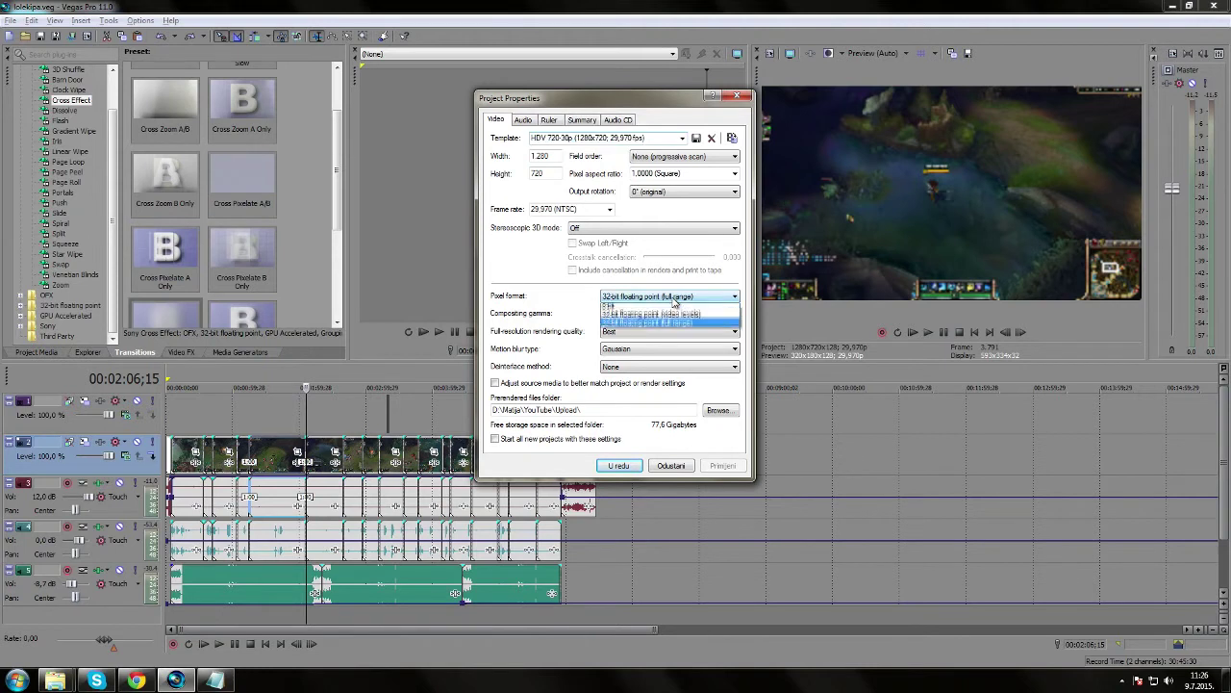
pyautogui.click(628, 310)
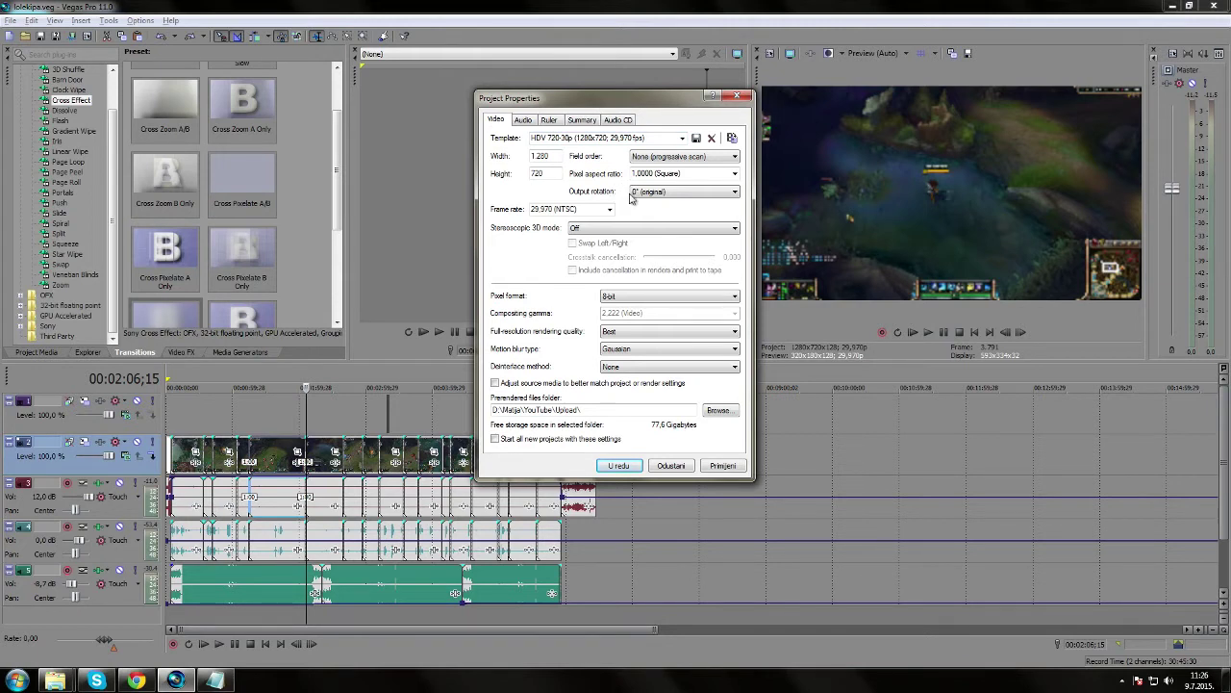
pyautogui.click(537, 119)
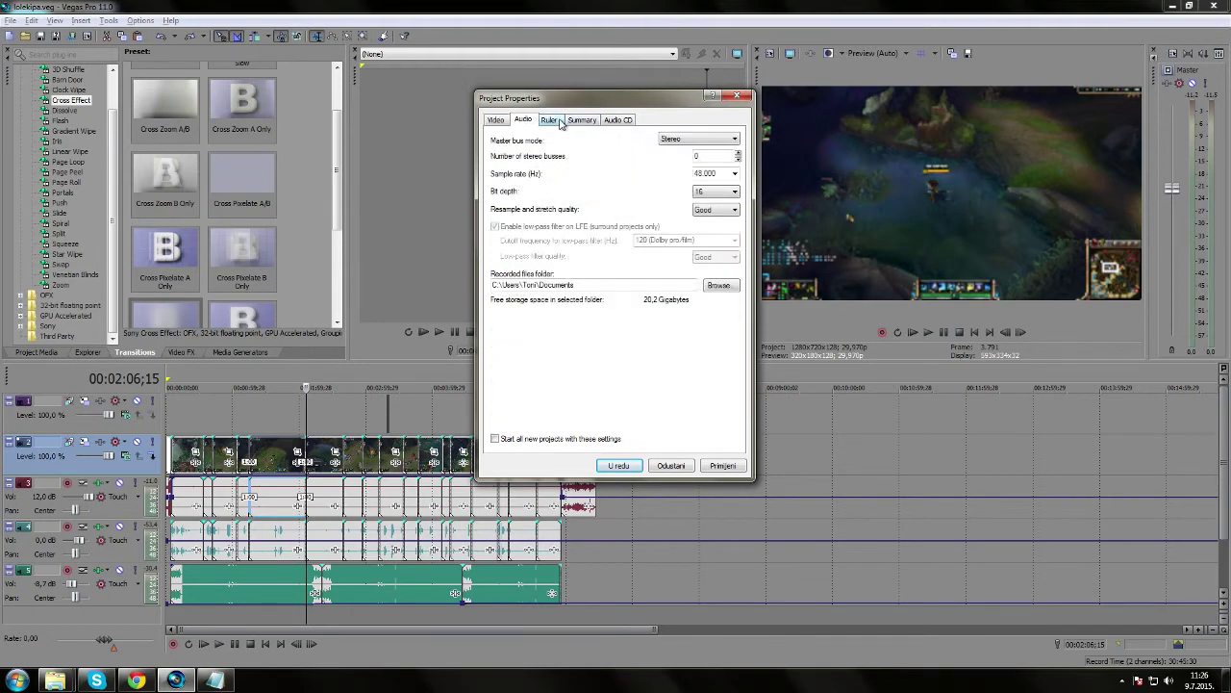
pyautogui.click(549, 120)
pyautogui.click(524, 119)
pyautogui.click(508, 122)
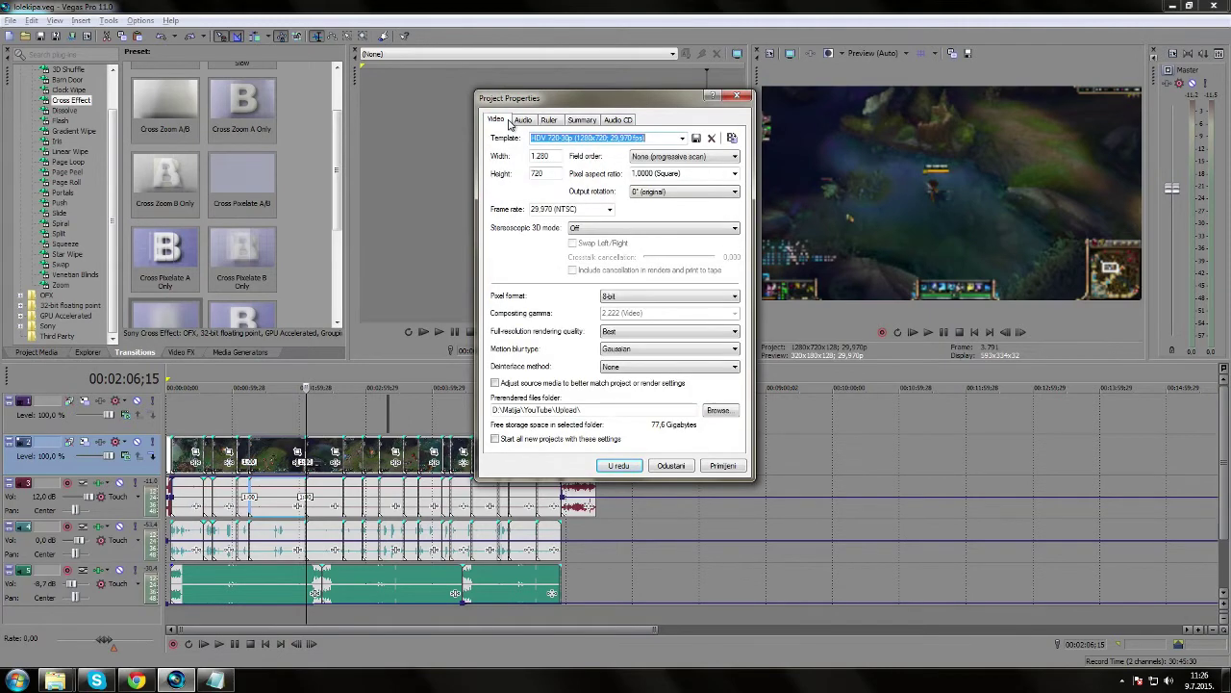
pyautogui.click(619, 465)
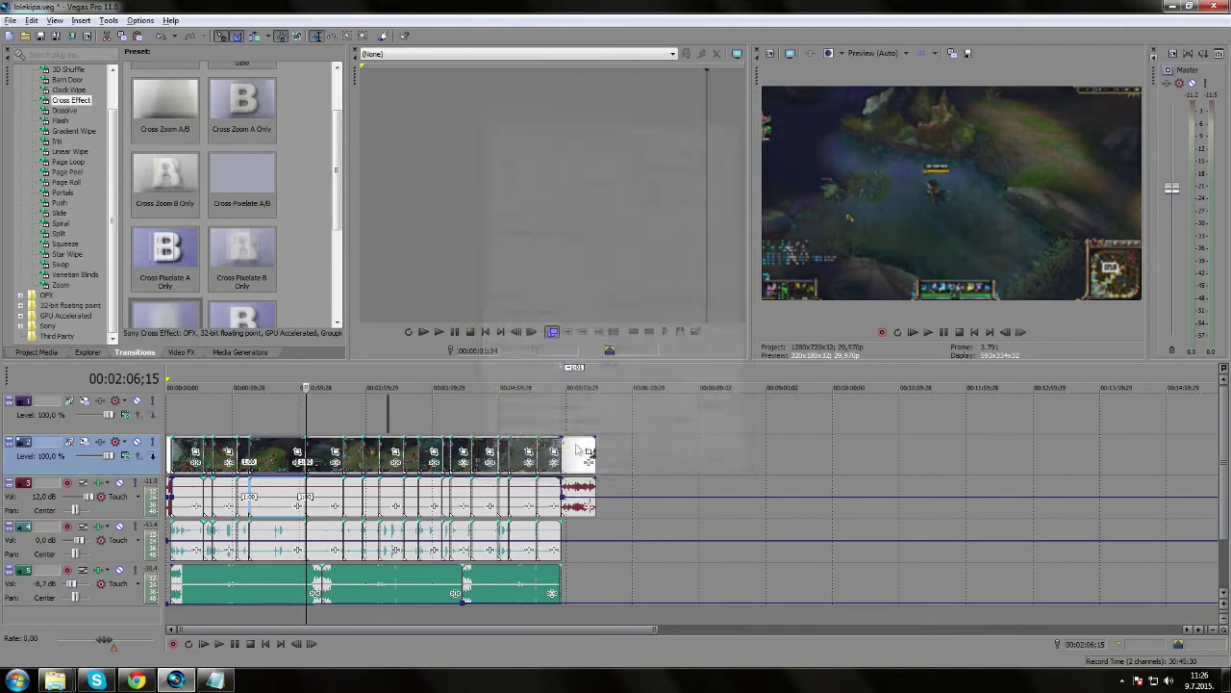
# Play the project from about 00:02:40 and raise the volume envelope of audio track 4
pyautogui.click(346, 389)
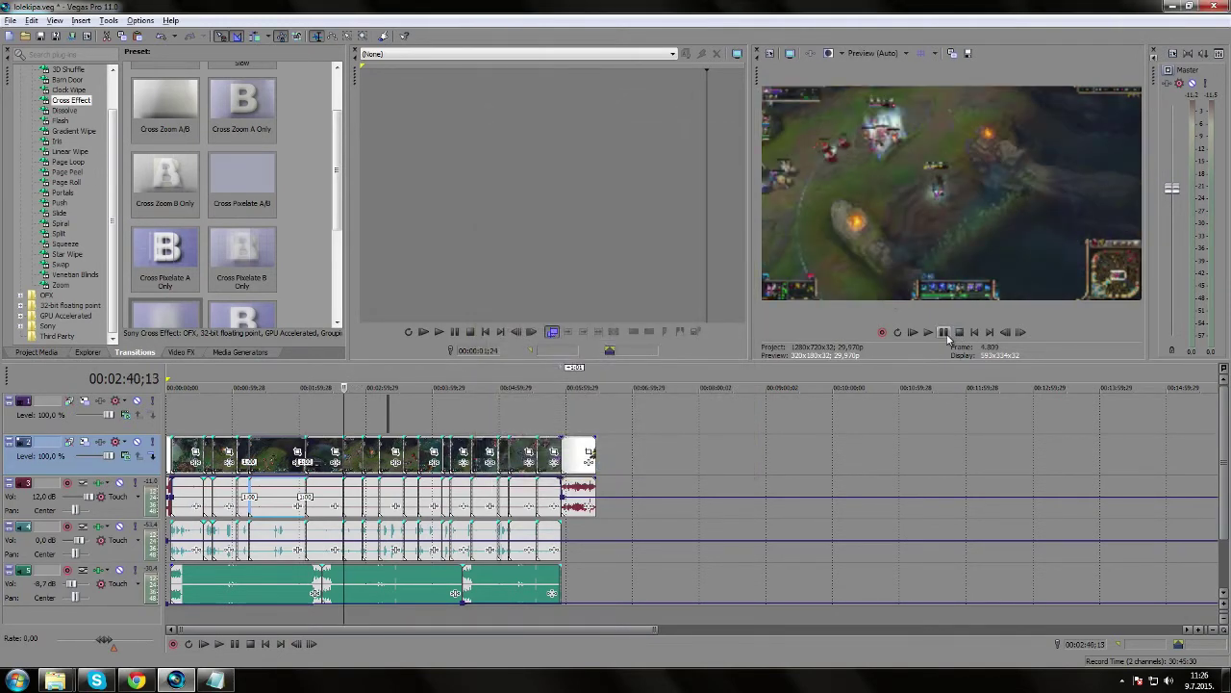
pyautogui.press('space')
pyautogui.scroll(3, 621, 548)
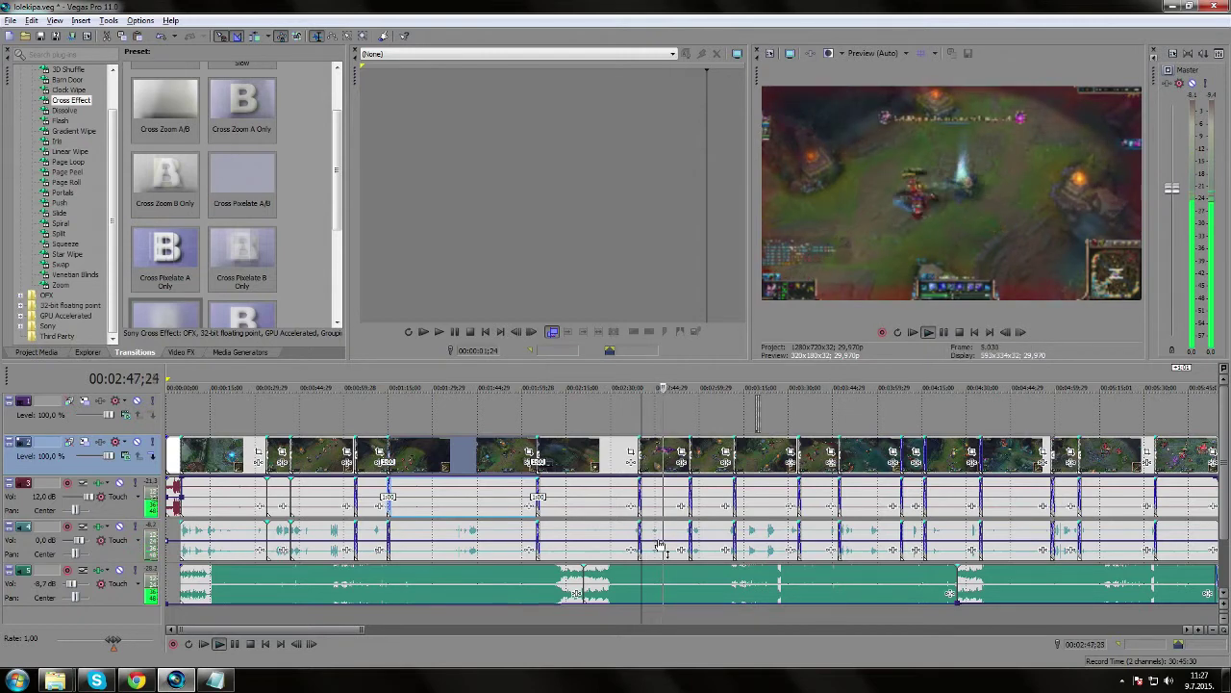
pyautogui.moveTo(660, 540); pyautogui.dragTo(660, 542)
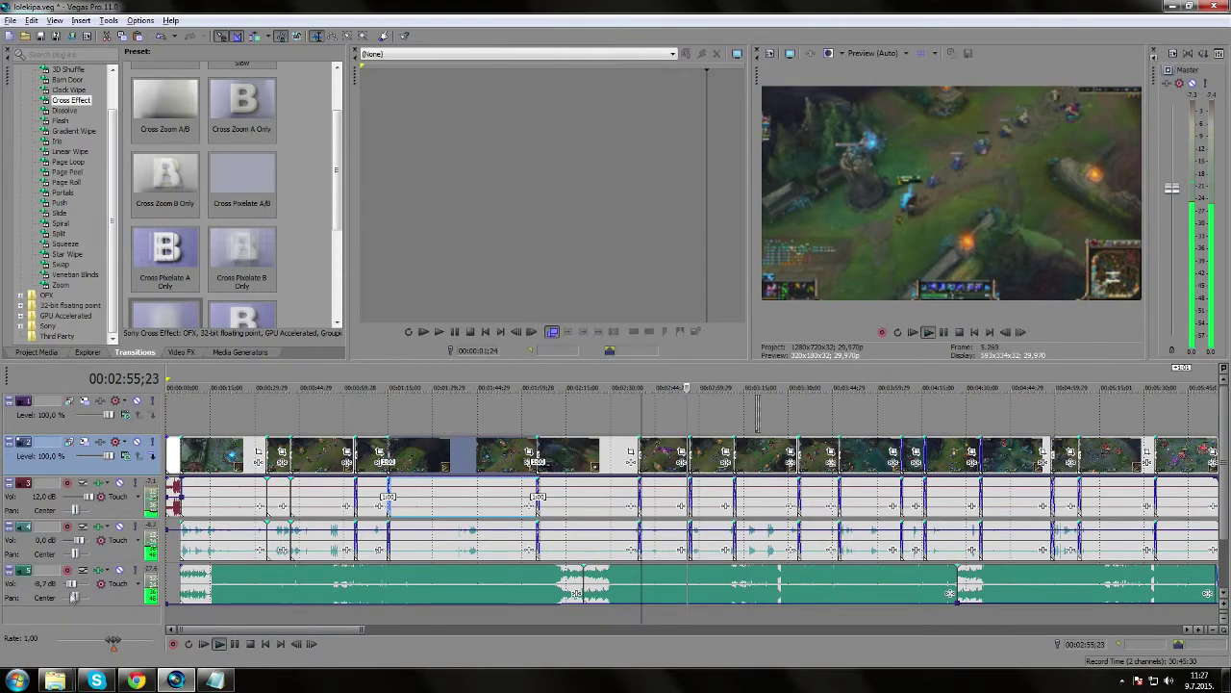
# Set the background music track's volume to -15.9 dB while listening, and stop playback at about 00:03:12
pyautogui.moveTo(72, 591); pyautogui.dragTo(70, 589)
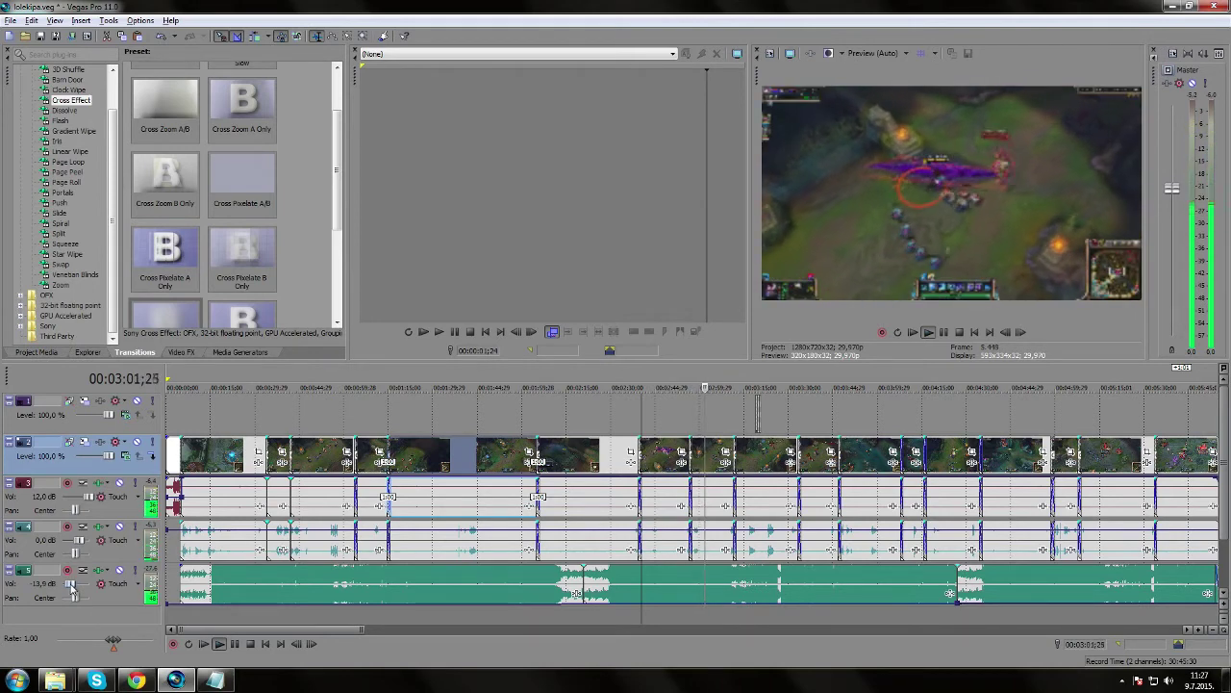
pyautogui.doubleClick(39, 584)
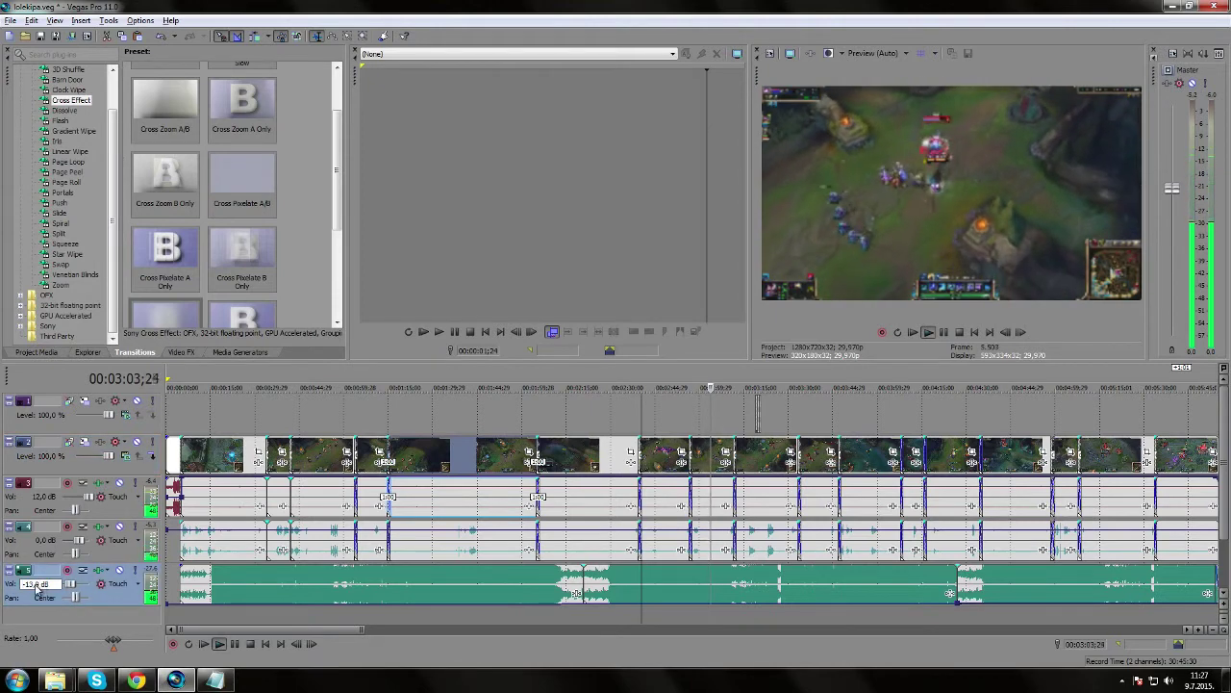
pyautogui.write('-15')
pyautogui.press('Return')
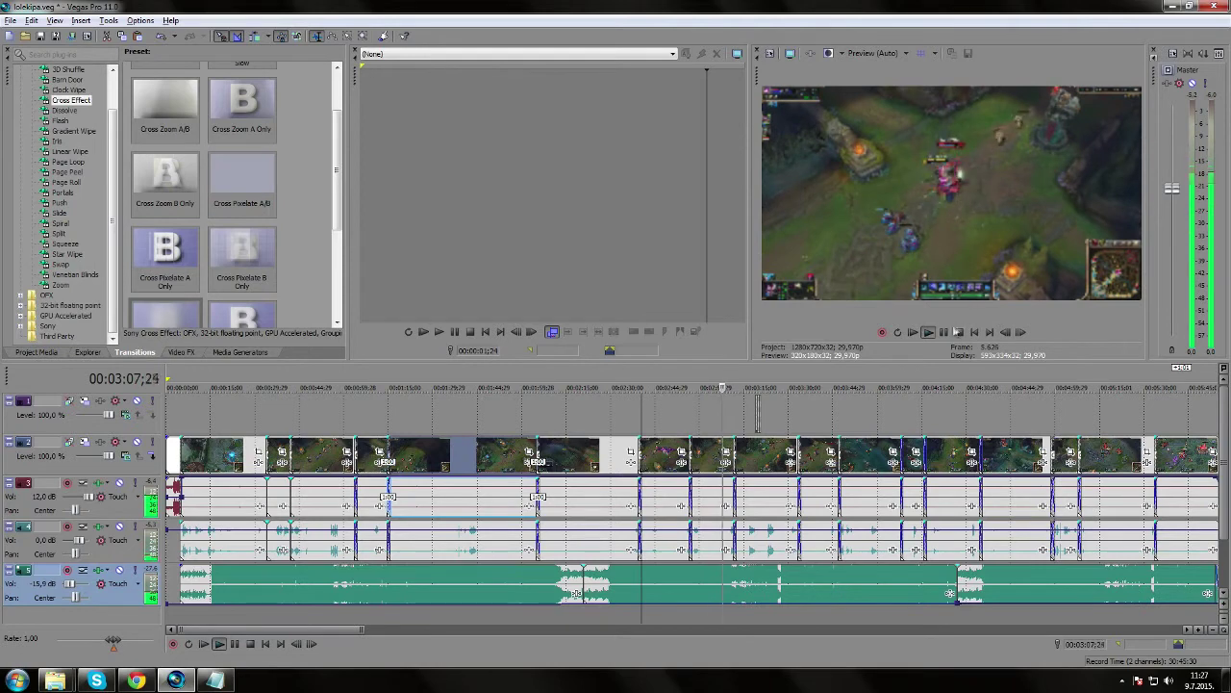
pyautogui.click(949, 332)
# Select the time range of the whole video, from 00:00:00;00 to the outro's end at 00:06:27;05
pyautogui.scroll(-5, 921, 491)
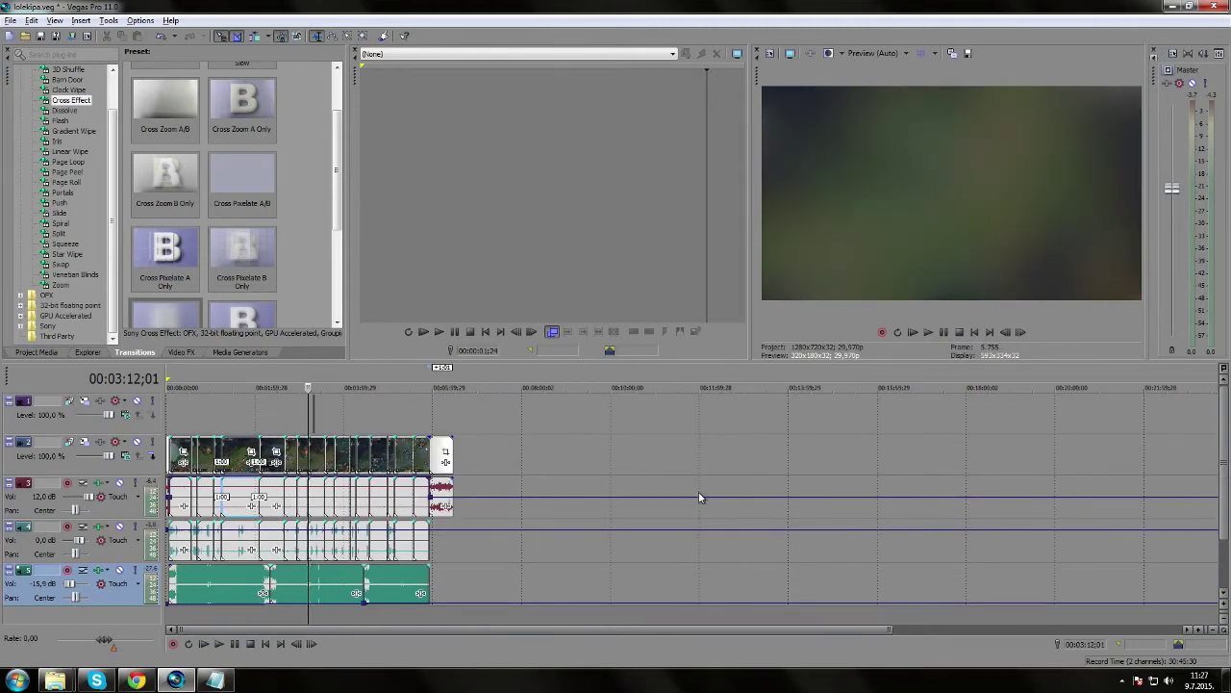
pyautogui.scroll(3, 699, 493)
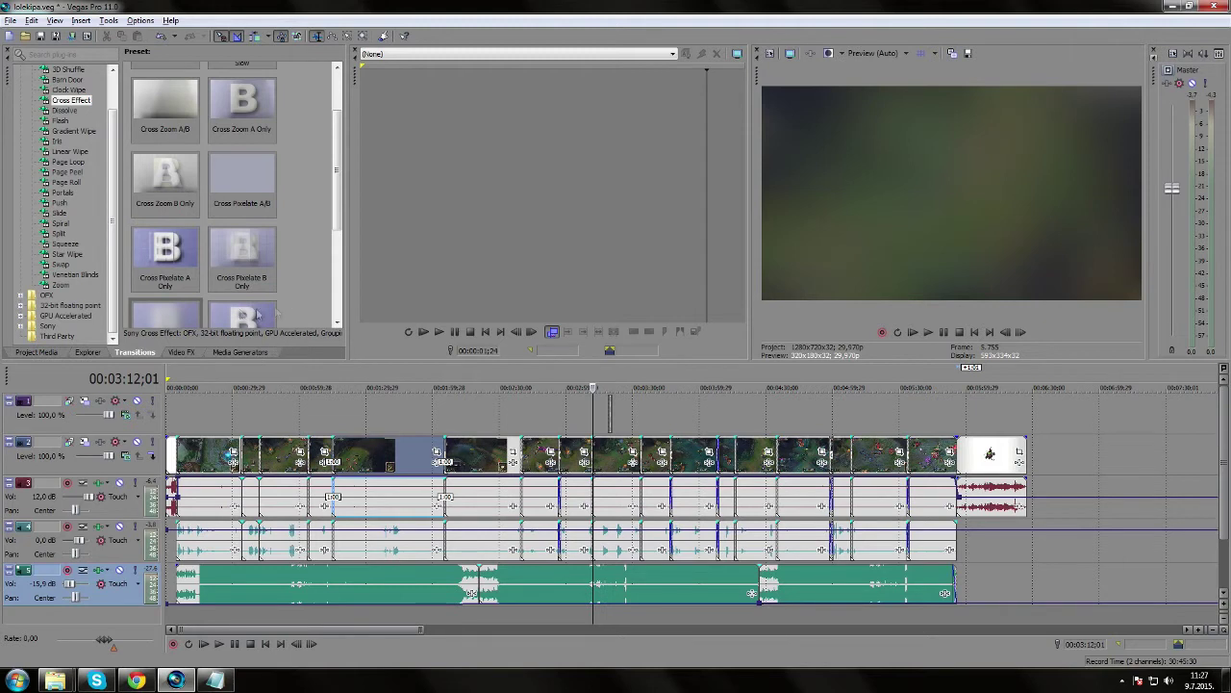
pyautogui.moveTo(169, 383); pyautogui.dragTo(1026, 383)
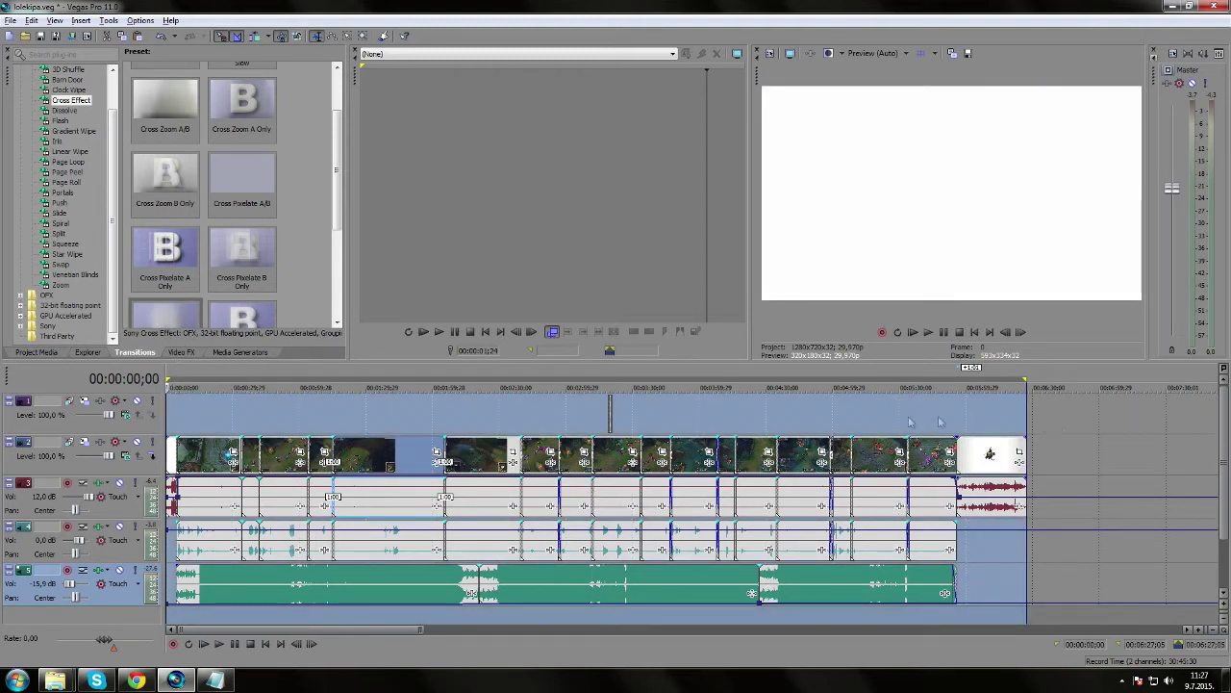
pyautogui.moveTo(1032, 385)
pyautogui.mouseDown()
pyautogui.moveTo(1054, 384)
pyautogui.moveTo(1026, 385)
pyautogui.mouseUp()
pyautogui.scroll(-4, 1039, 417)
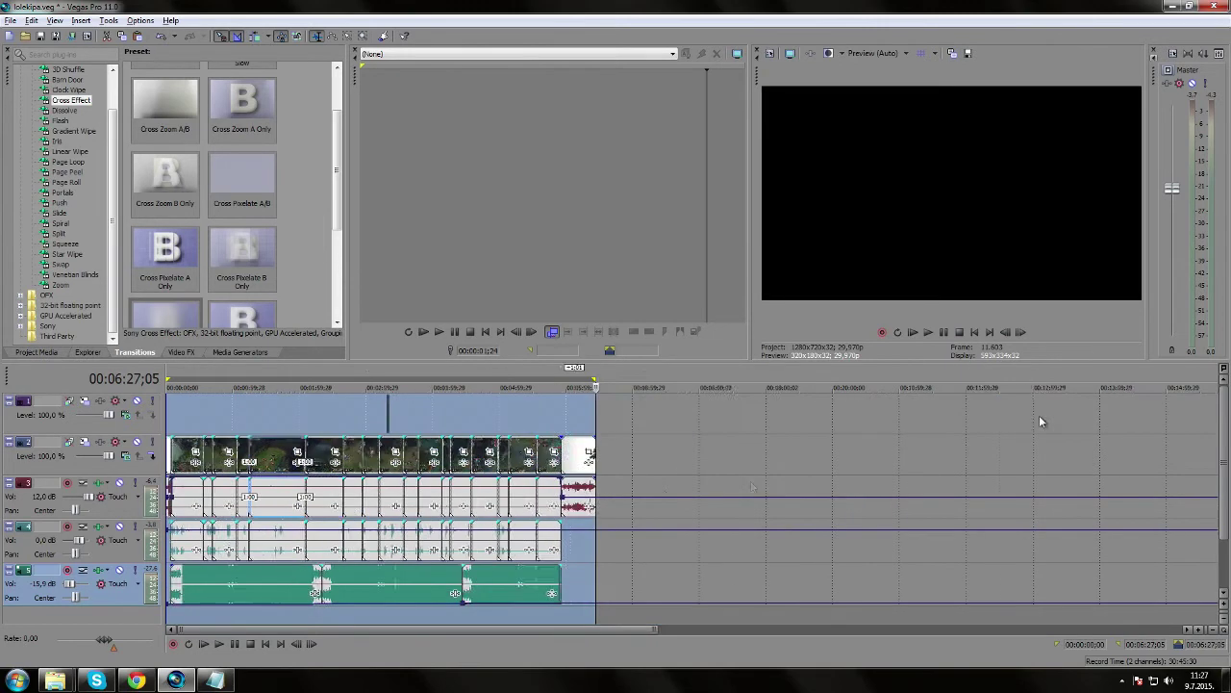
pyautogui.scroll(1, 275, 416)
# Open the Render As settings and check the Upload folder as the save location for the lolekipa file
pyautogui.click(9, 21)
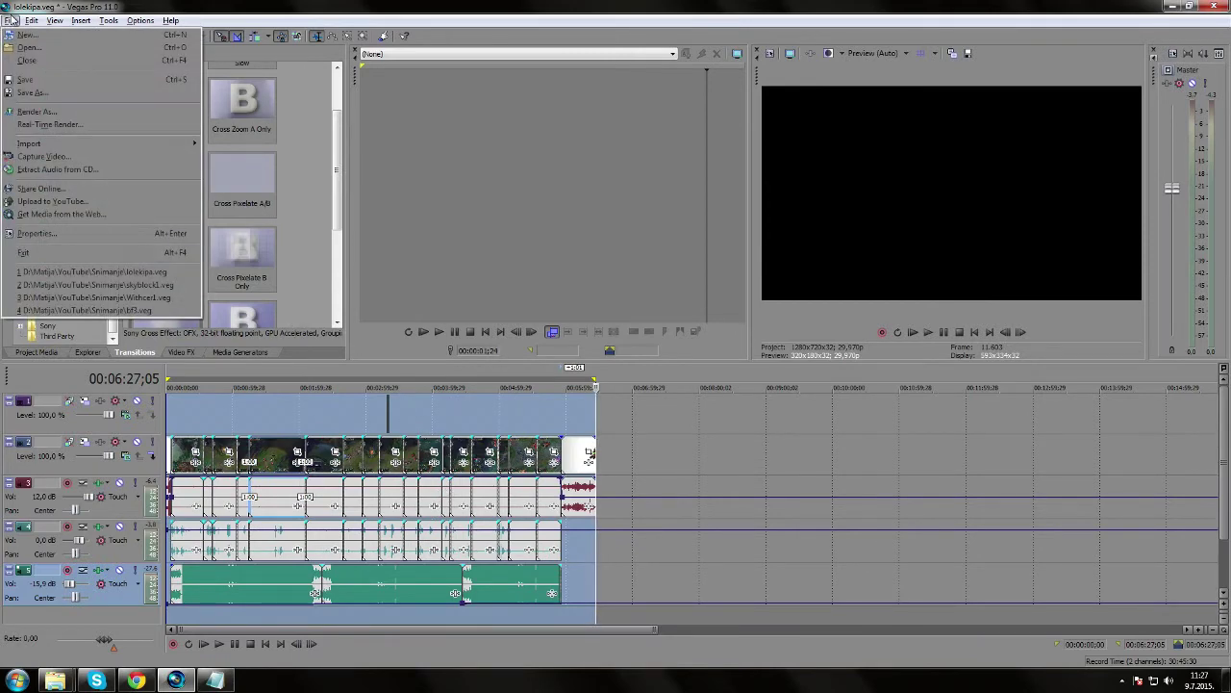
pyautogui.click(29, 111)
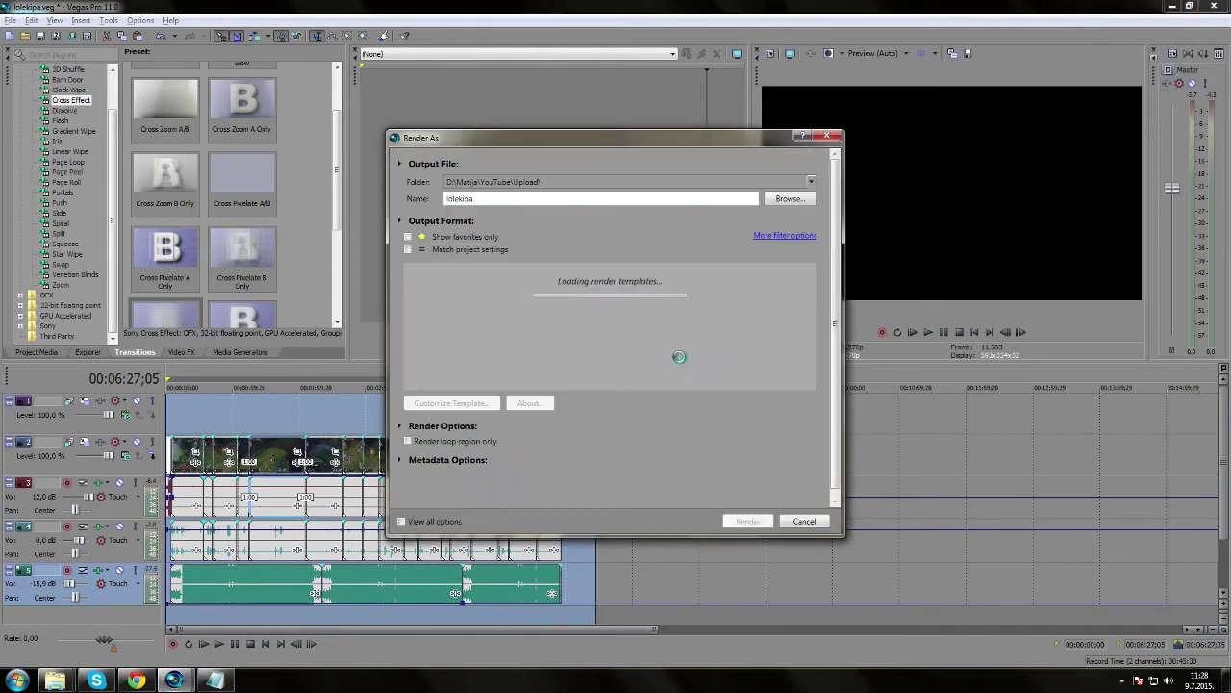
pyautogui.click(787, 199)
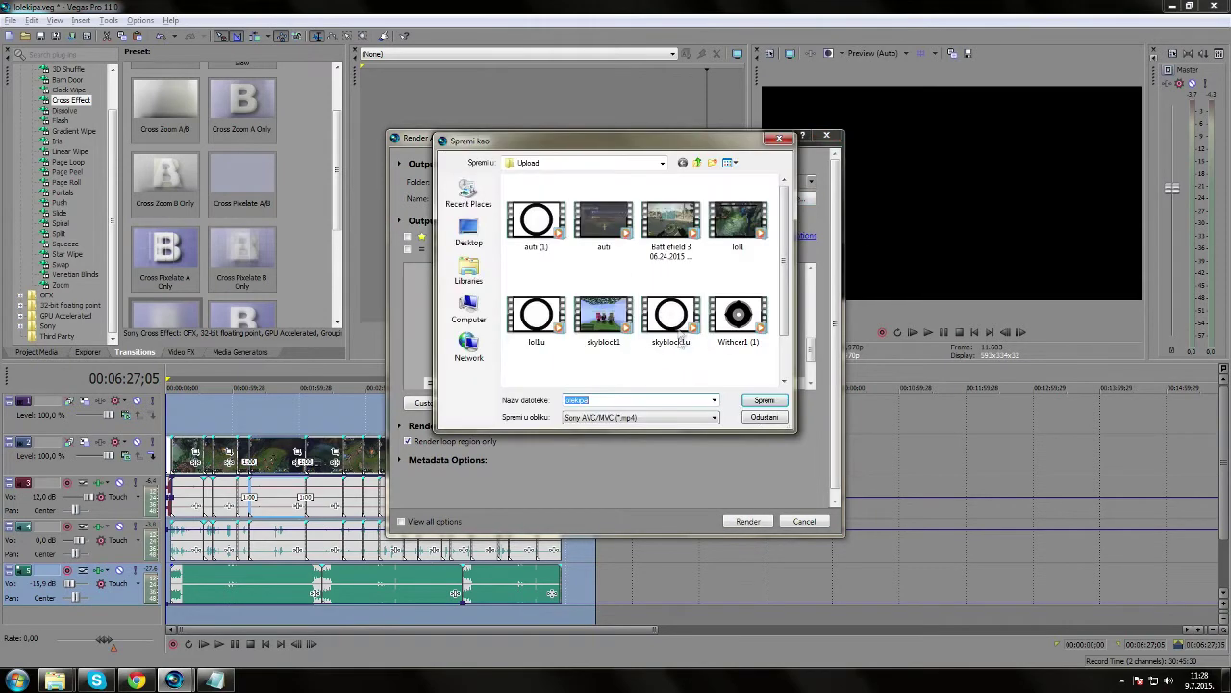
pyautogui.click(779, 140)
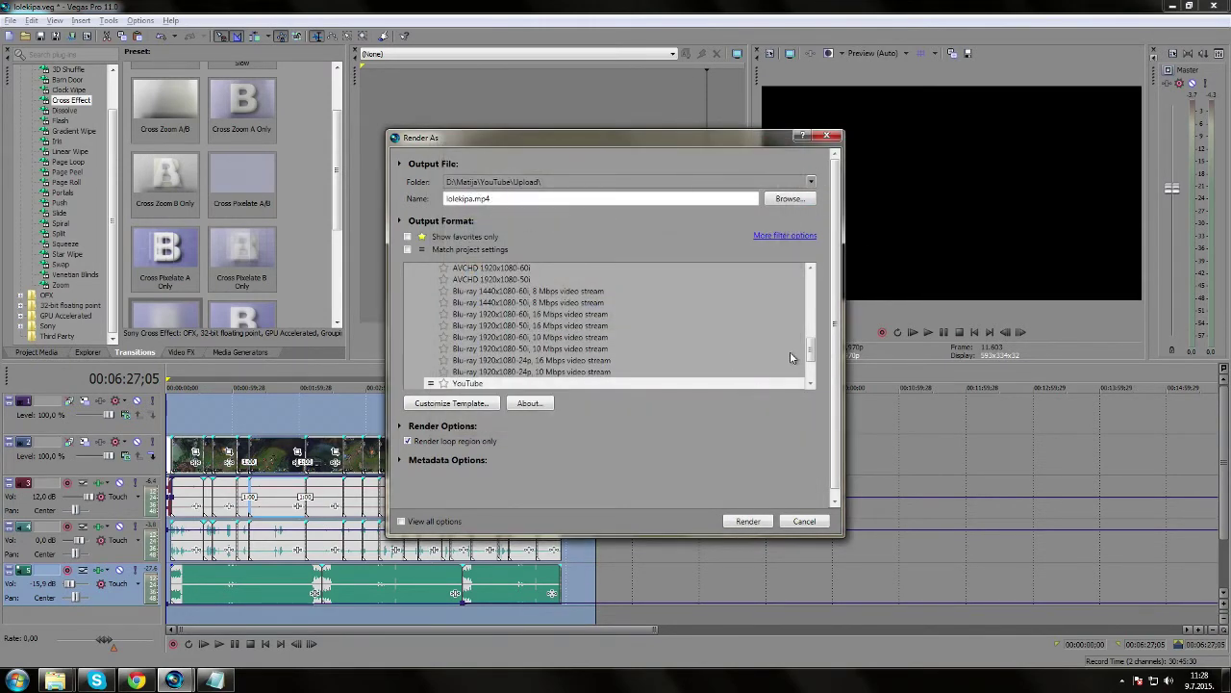
# Choose the HDV 720-30p template of the MainConcept MPEG-2 format as the render output format
pyautogui.moveTo(812, 349); pyautogui.dragTo(806, 299)
pyautogui.scroll(1, 400, 343)
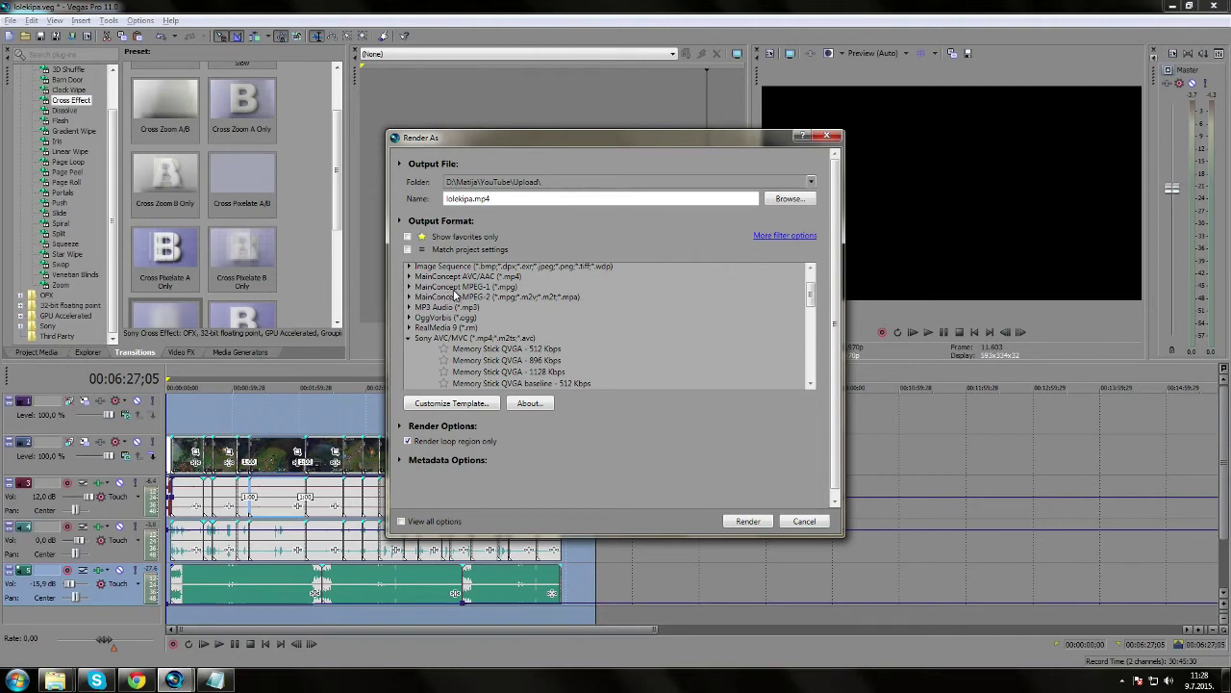
pyautogui.click(409, 296)
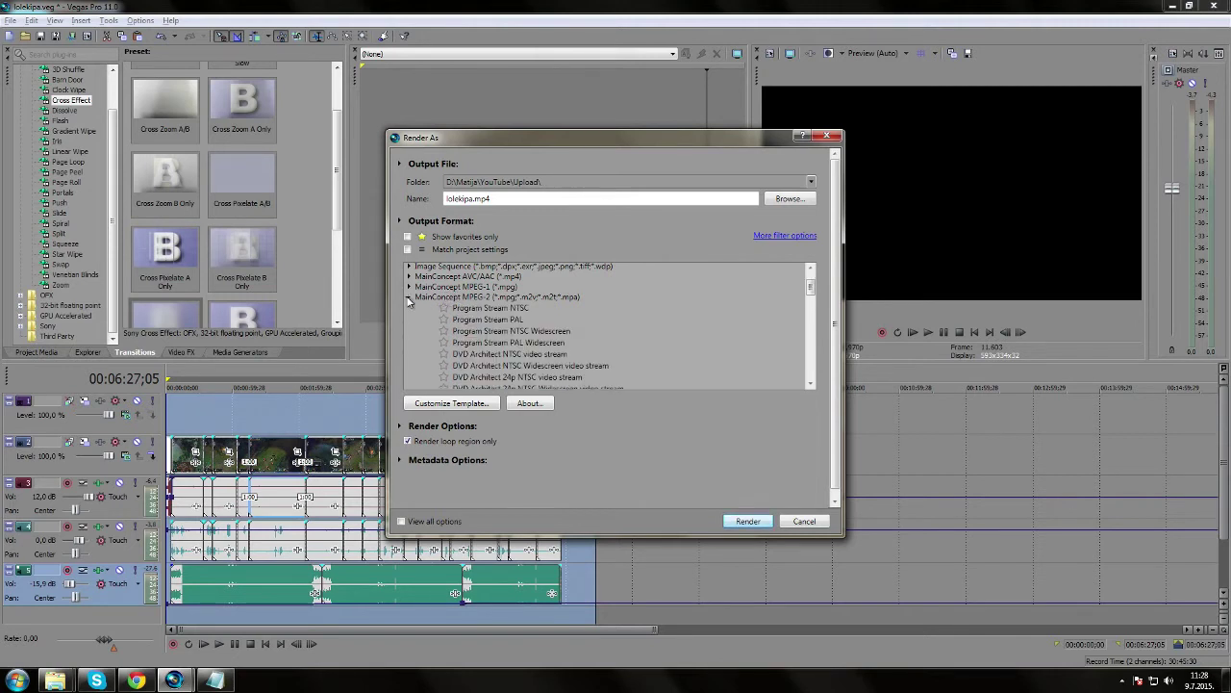
pyautogui.scroll(-2, 445, 330)
pyautogui.scroll(3, 445, 330)
pyautogui.scroll(-3, 569, 314)
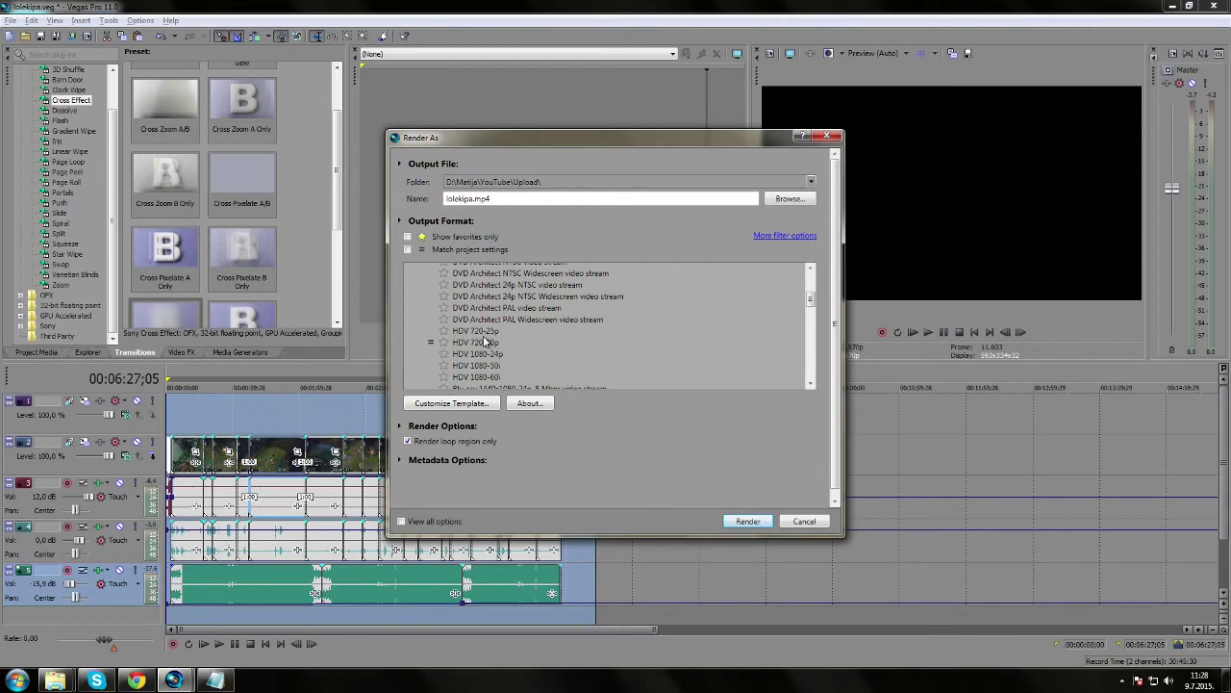
pyautogui.scroll(-1, 480, 347)
pyautogui.click(464, 313)
pyautogui.scroll(-1, 465, 317)
pyautogui.scroll(2, 466, 323)
# Review the template's custom settings with HDV as the output type, accept them and start rendering the video
pyautogui.click(464, 400)
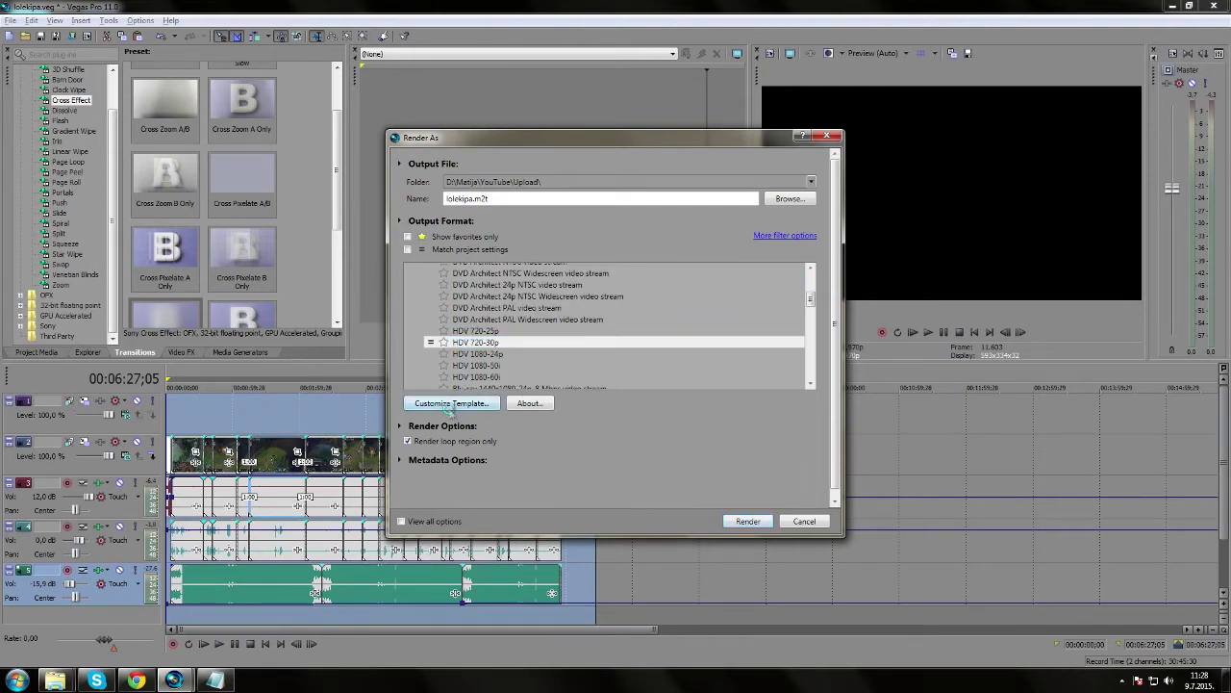
pyautogui.click(602, 258)
pyautogui.click(601, 258)
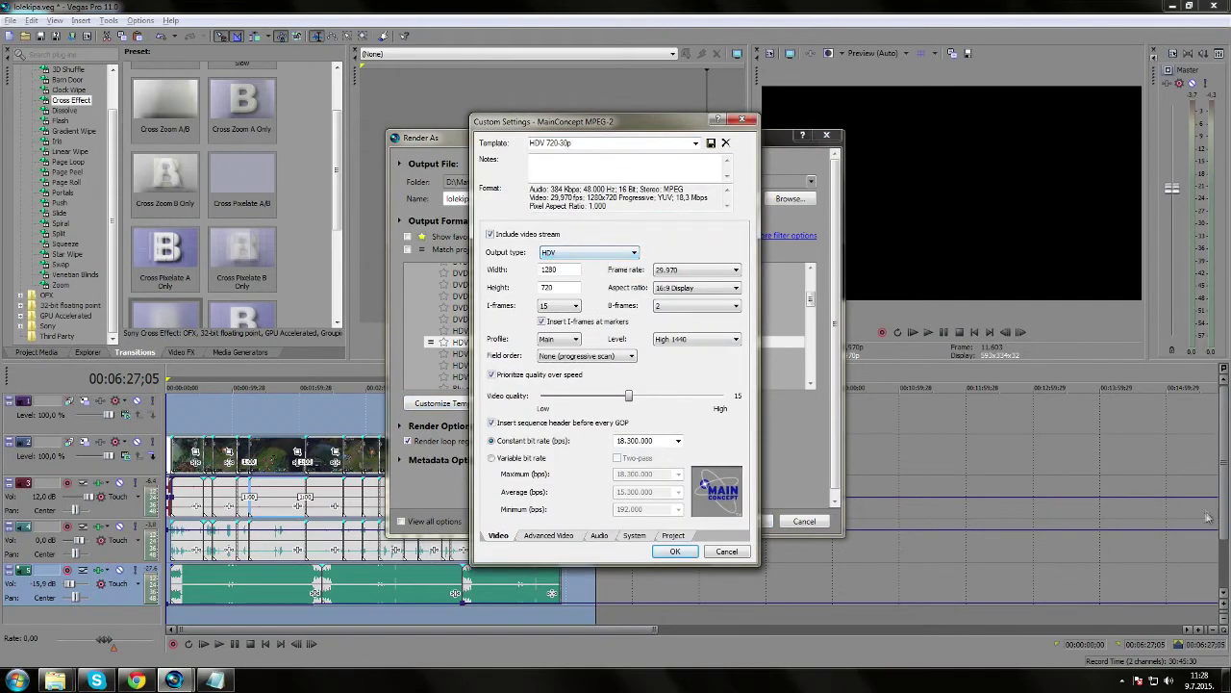
pyautogui.click(677, 553)
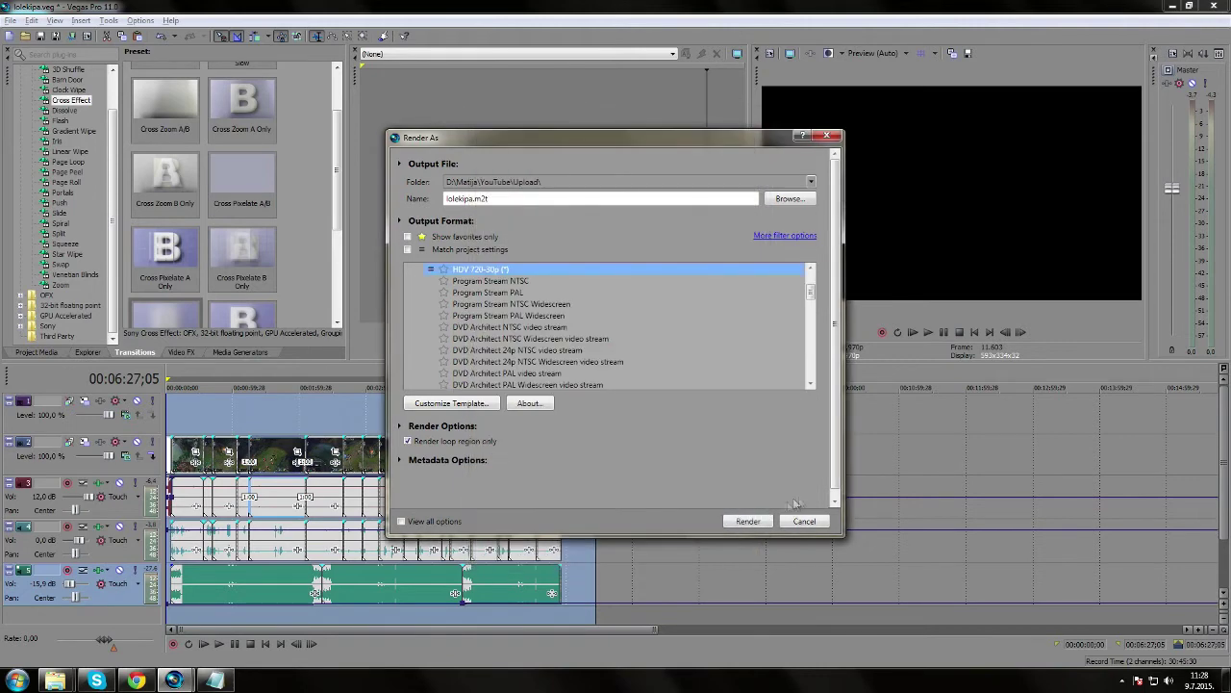
pyautogui.click(747, 521)
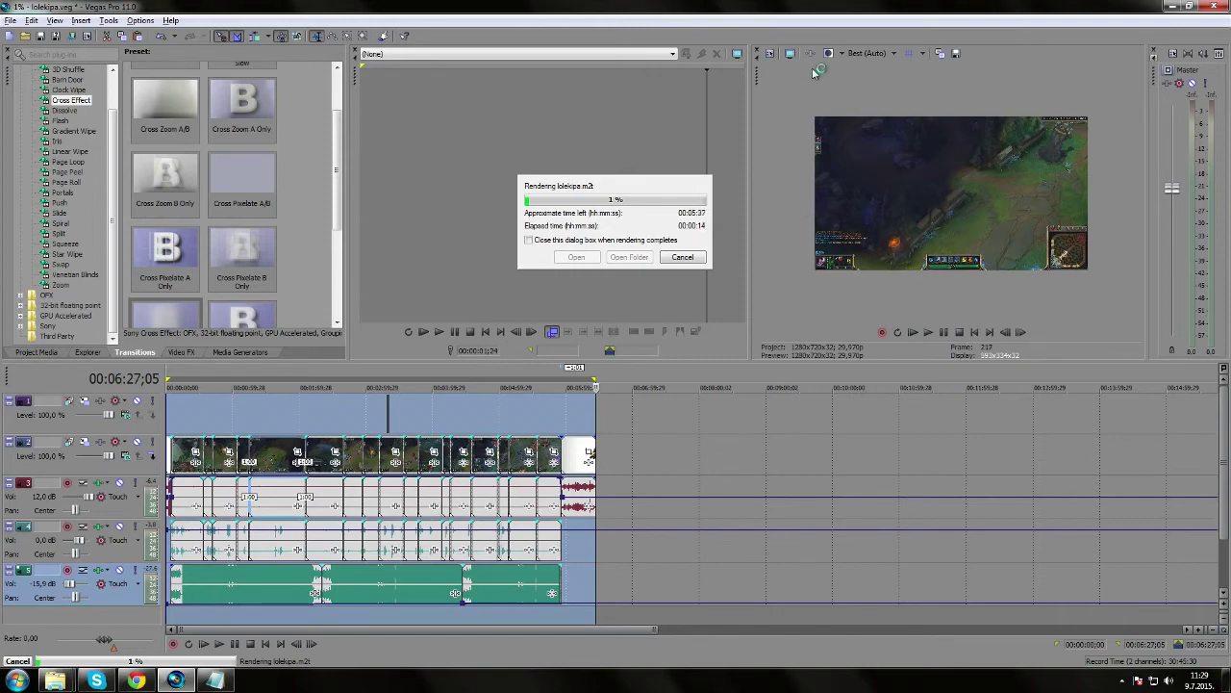
# Minimize the rendering project, clear the MUZIKA note off the desktop and close the Downloads folder window
pyautogui.click(1159, 6)
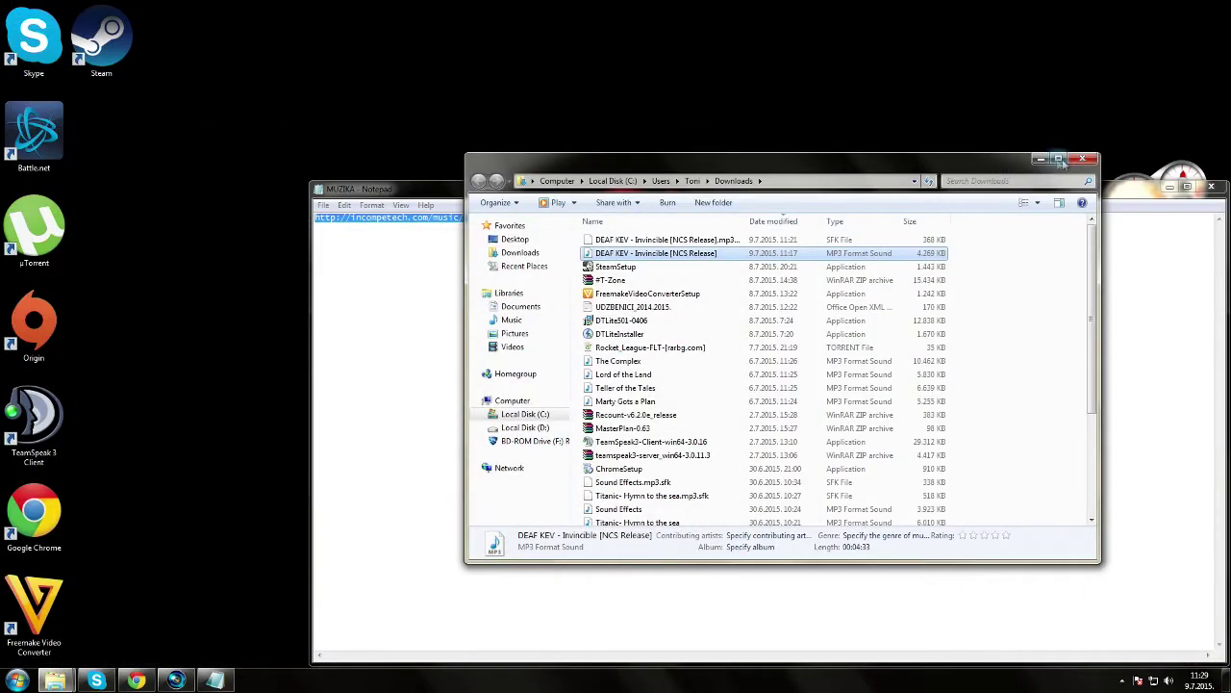
pyautogui.click(1042, 159)
pyautogui.click(1170, 187)
pyautogui.click(17, 680)
pyautogui.click(54, 680)
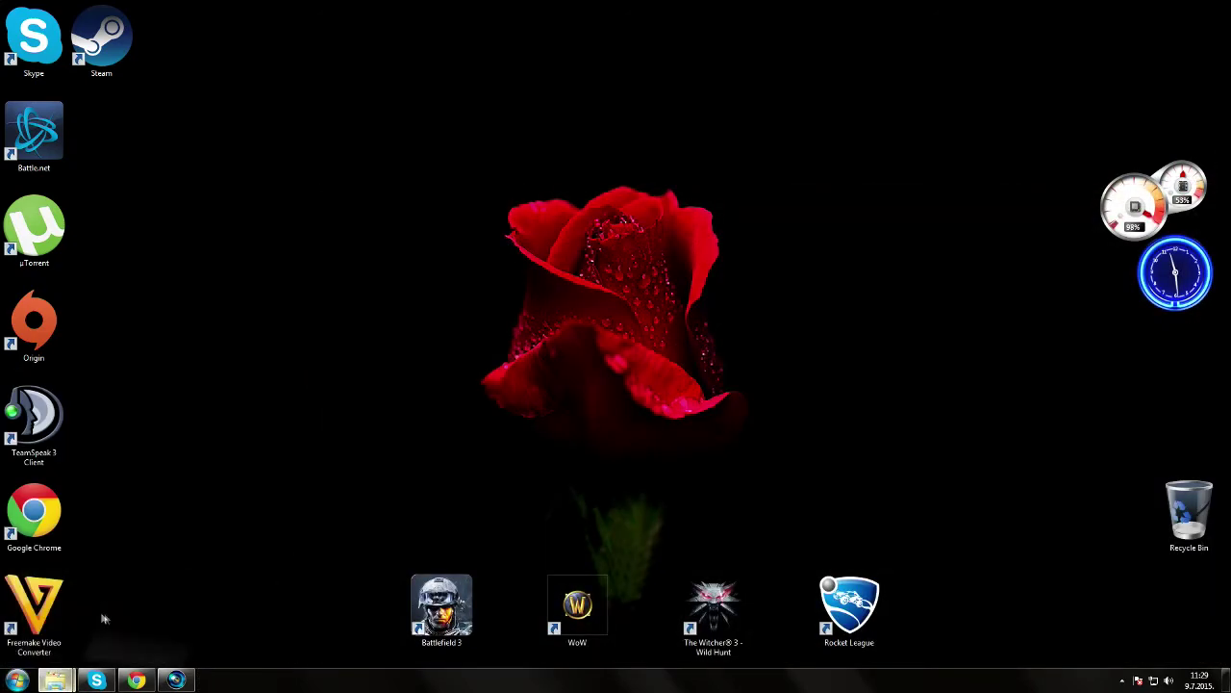
pyautogui.click(226, 606)
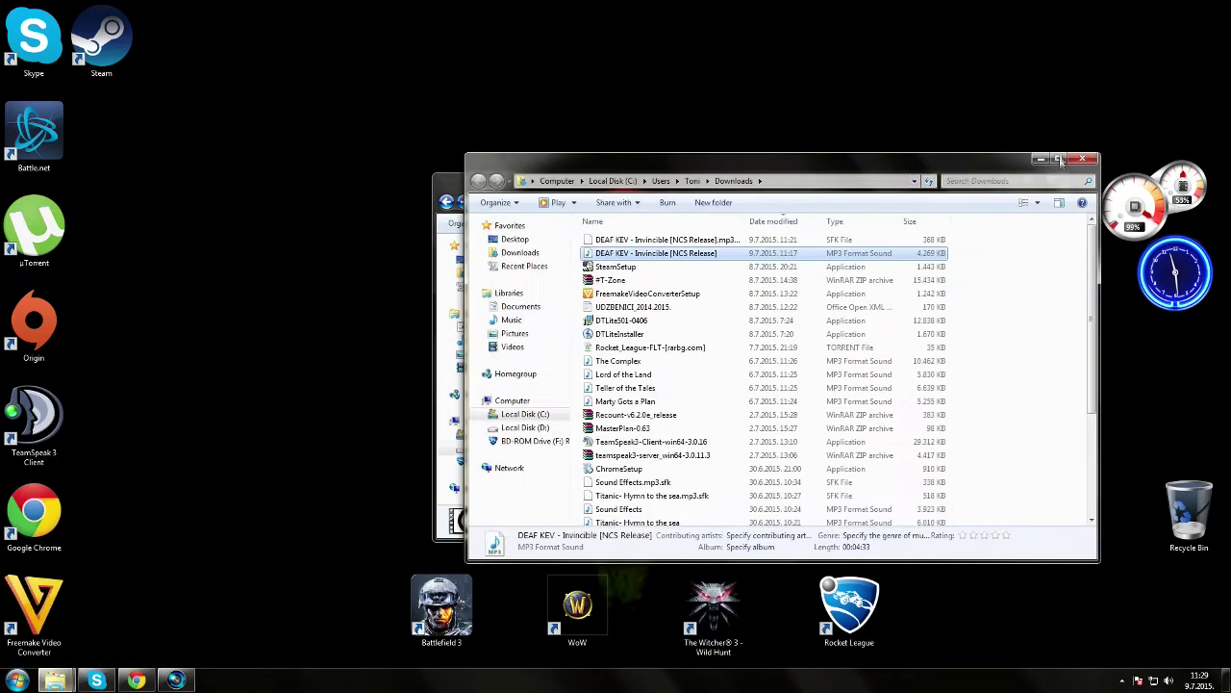
pyautogui.click(1083, 158)
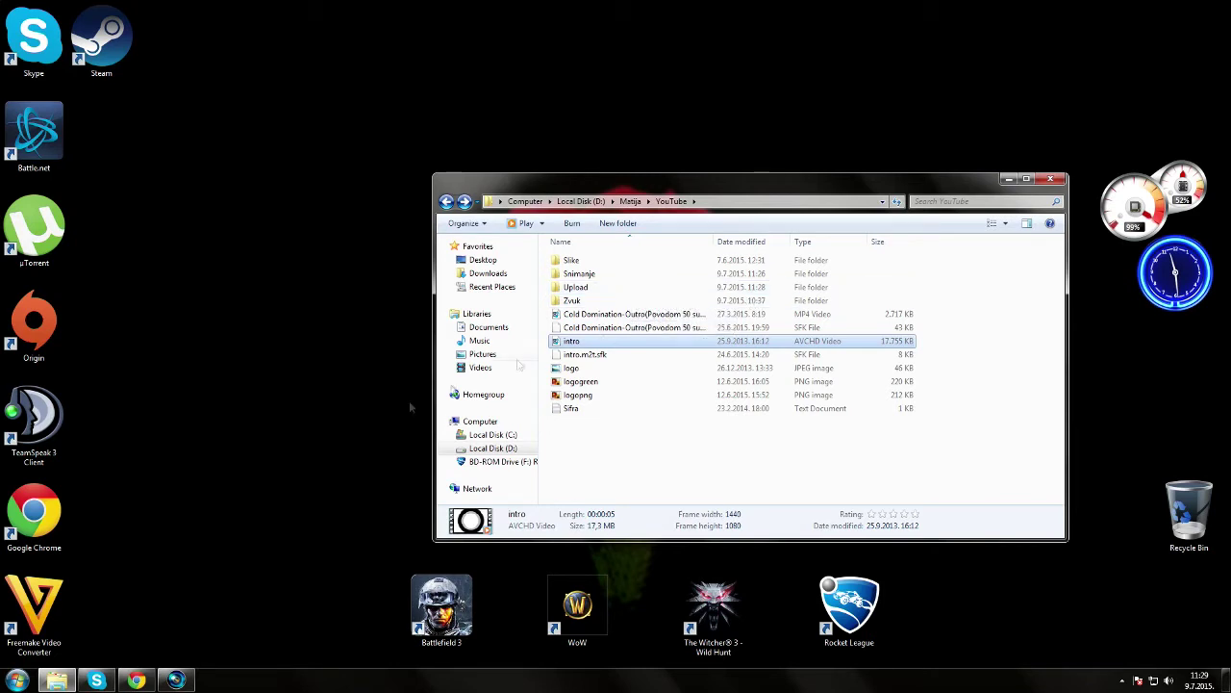
pyautogui.click(189, 637)
# Switch to Chrome, open the own YouTube channel's video list and load more videos to examine their thumbnails
pyautogui.click(136, 680)
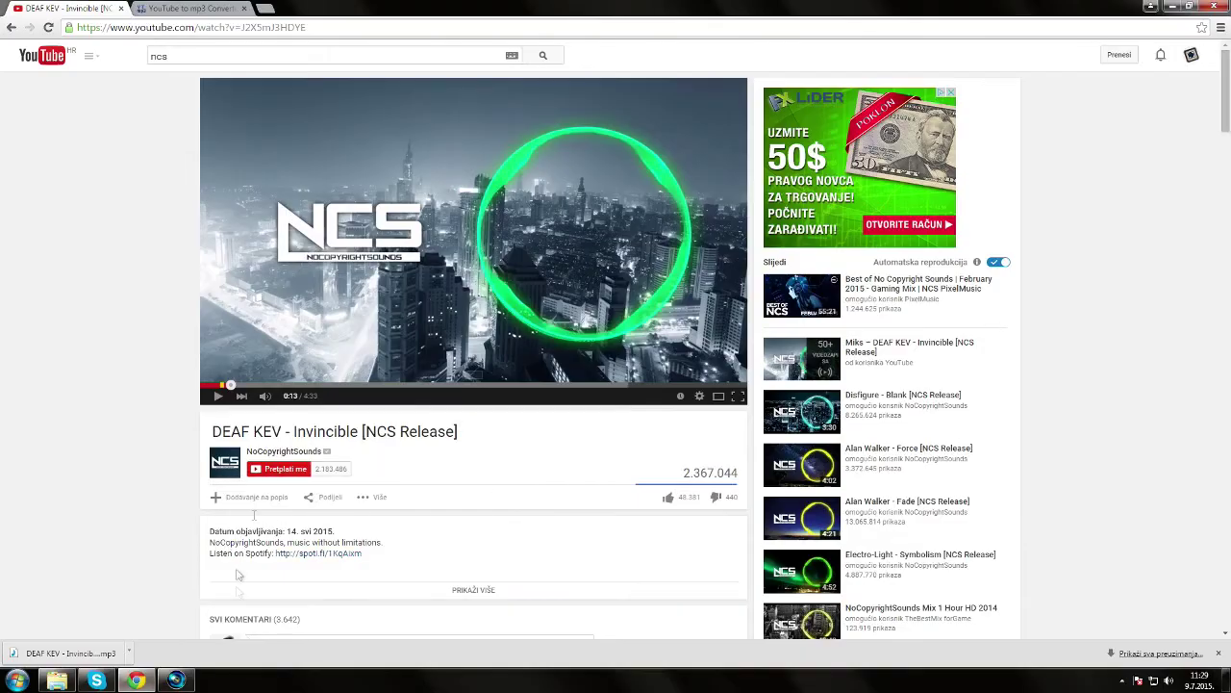
pyautogui.click(91, 59)
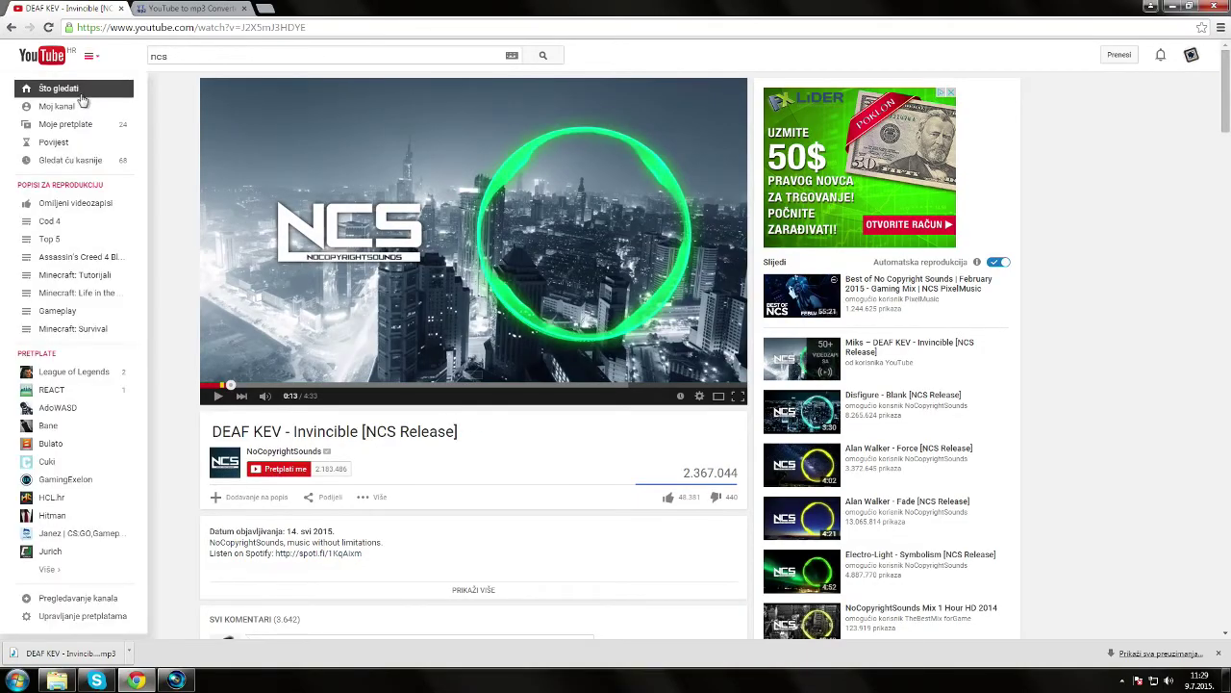
pyautogui.click(58, 114)
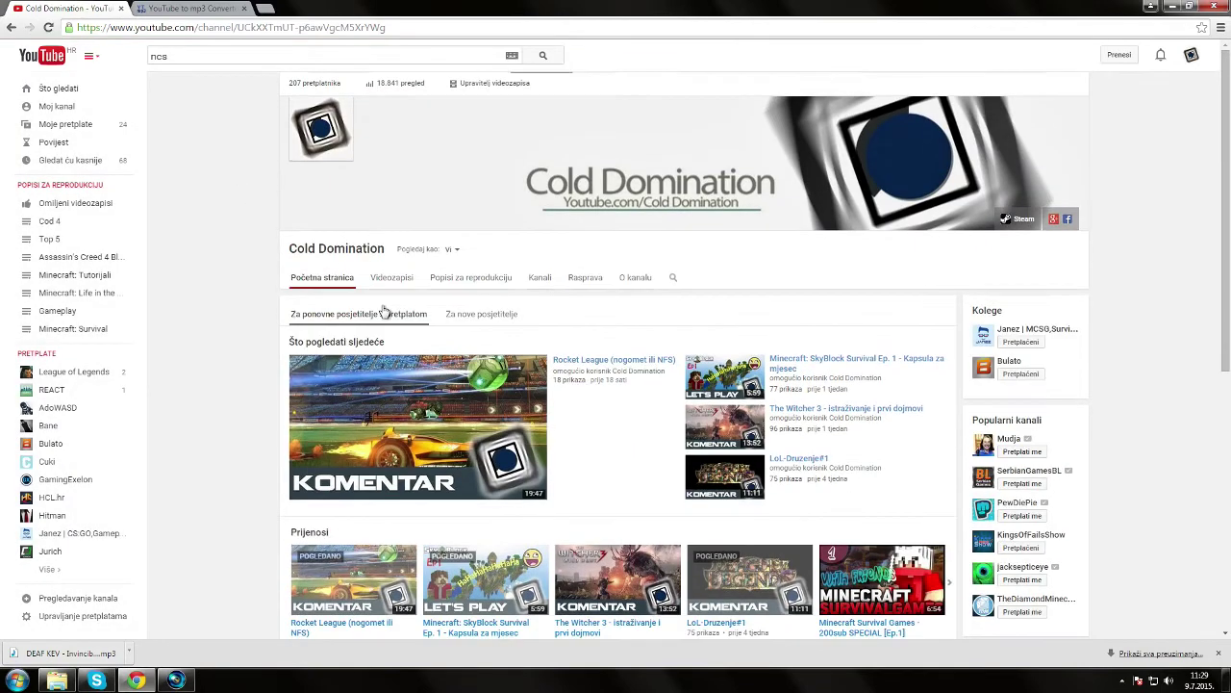
pyautogui.click(386, 278)
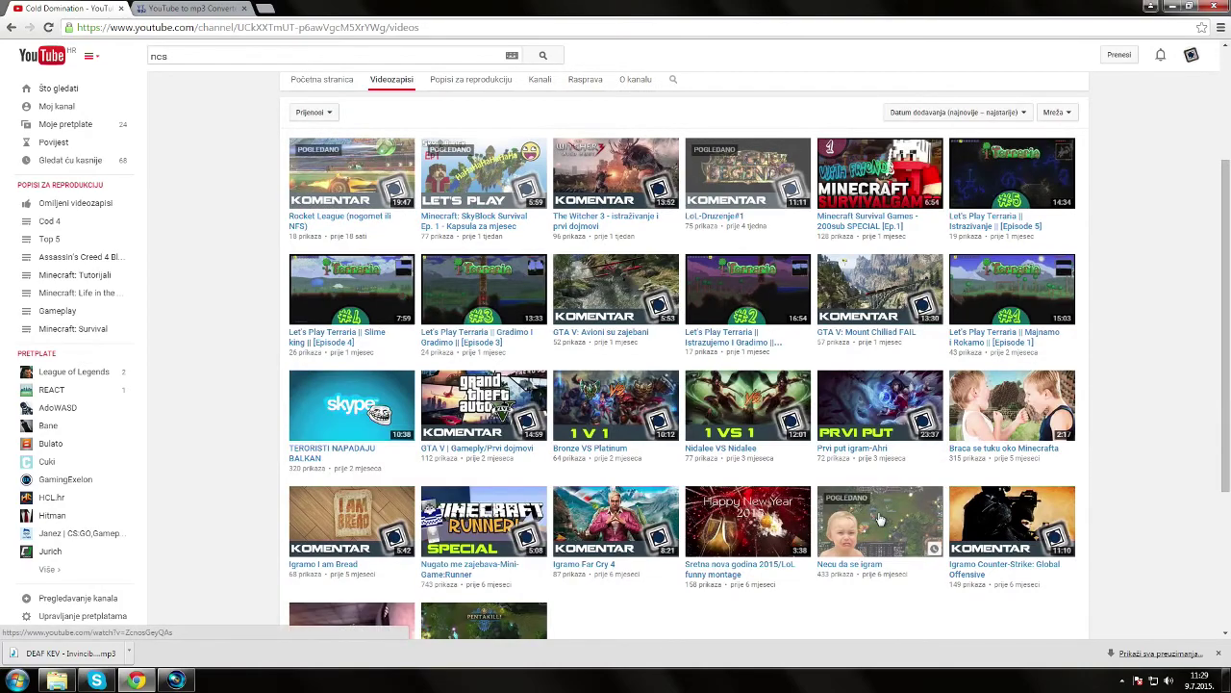
pyautogui.scroll(-3, 712, 608)
pyautogui.click(681, 546)
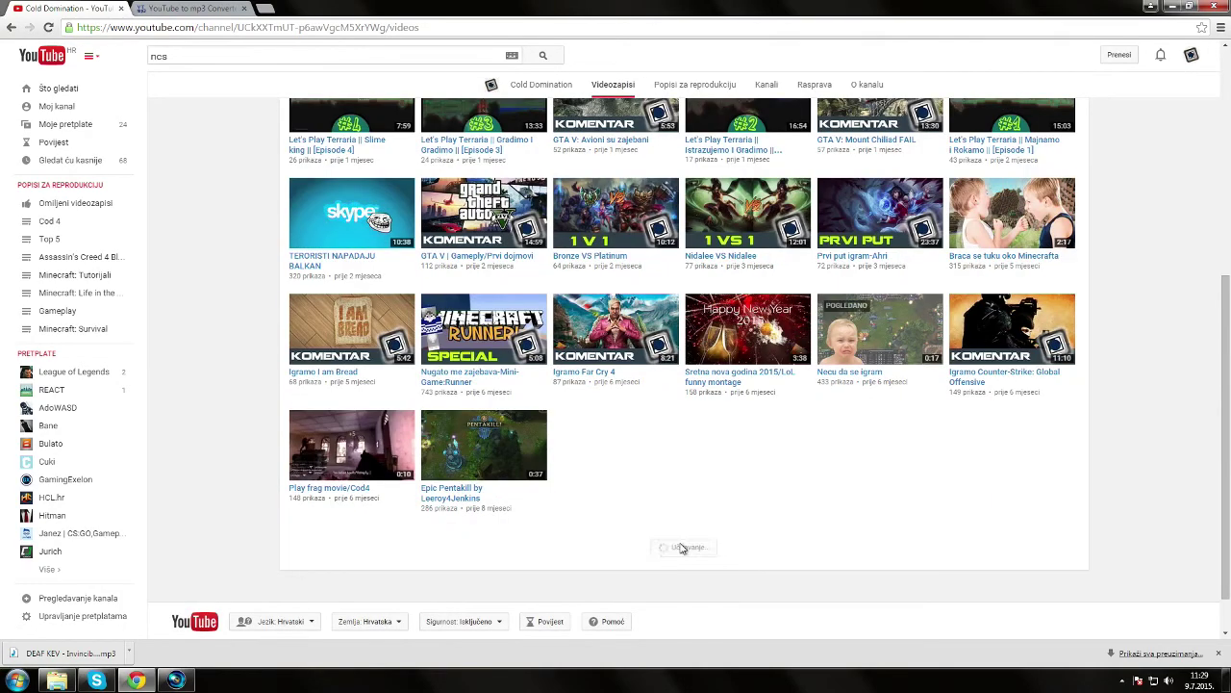
pyautogui.scroll(-5, 688, 545)
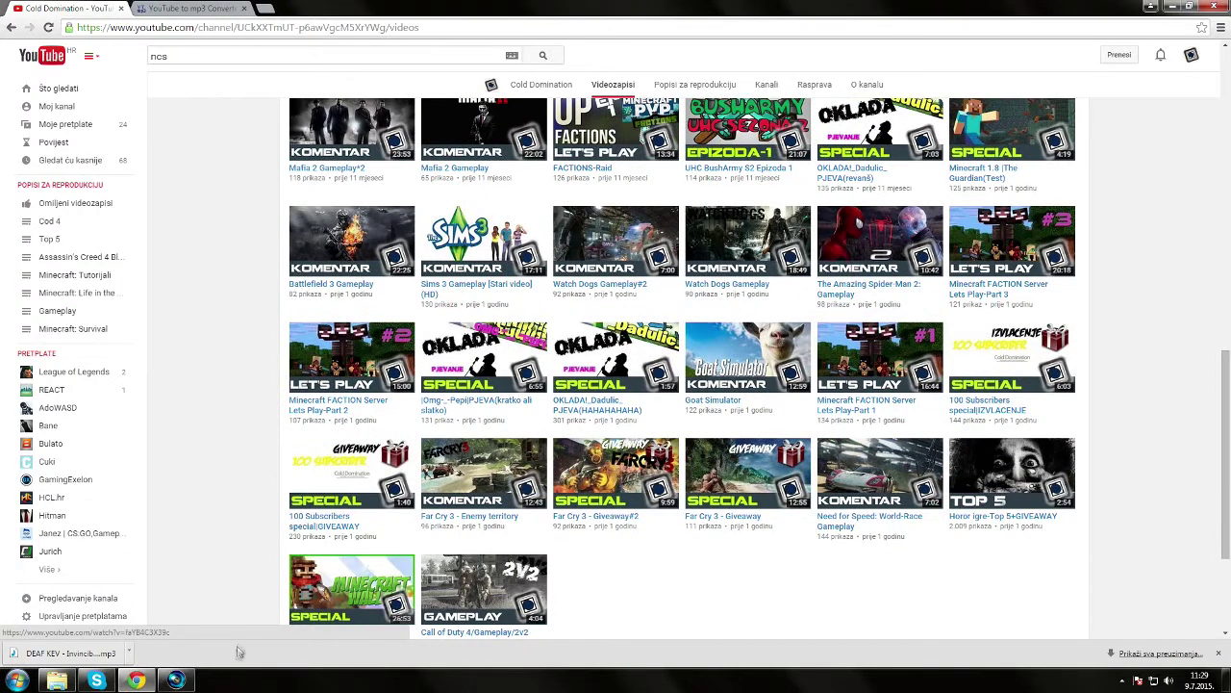
pyautogui.click(1218, 654)
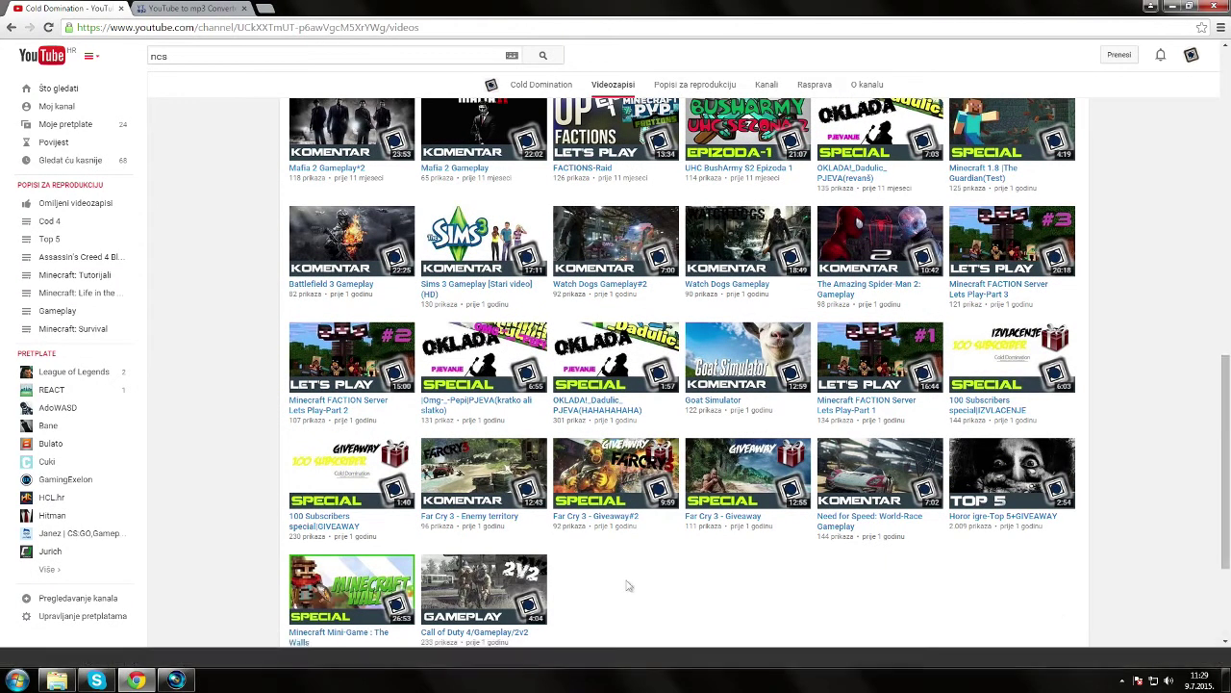
# Launch Photoshop from the folder D:\Programi\photoshop\Adobe Photoshop CS6
pyautogui.click(176, 680)
pyautogui.click(176, 680)
pyautogui.click(57, 680)
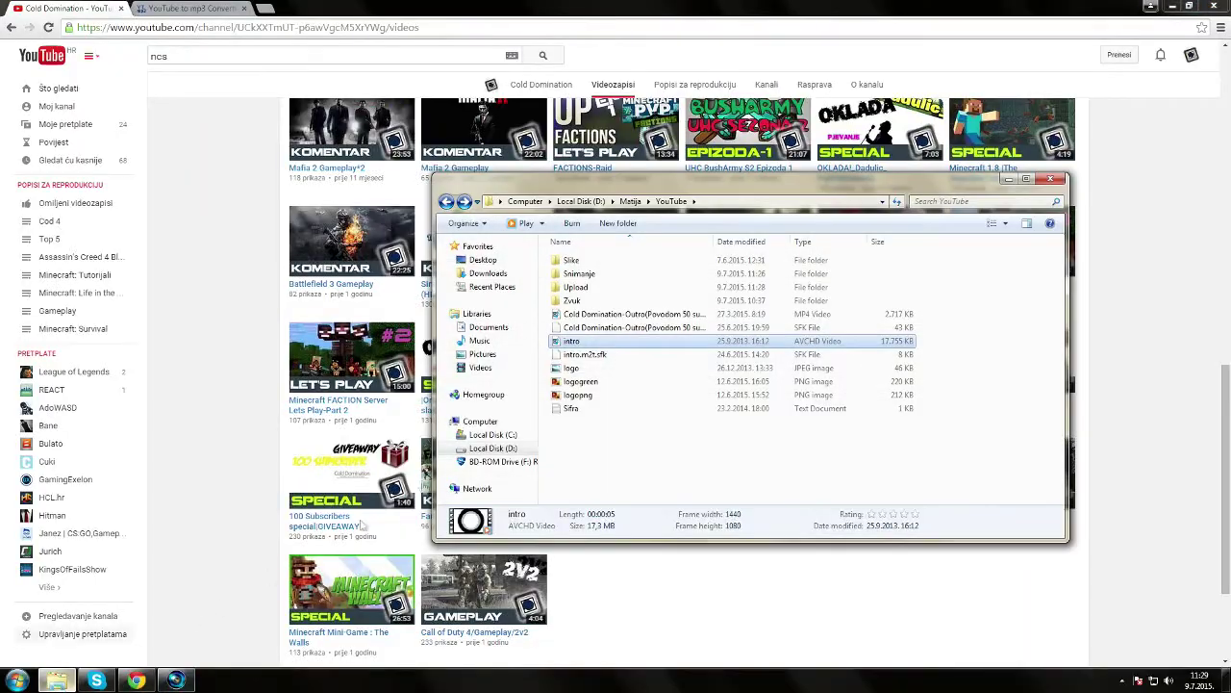
pyautogui.click(481, 450)
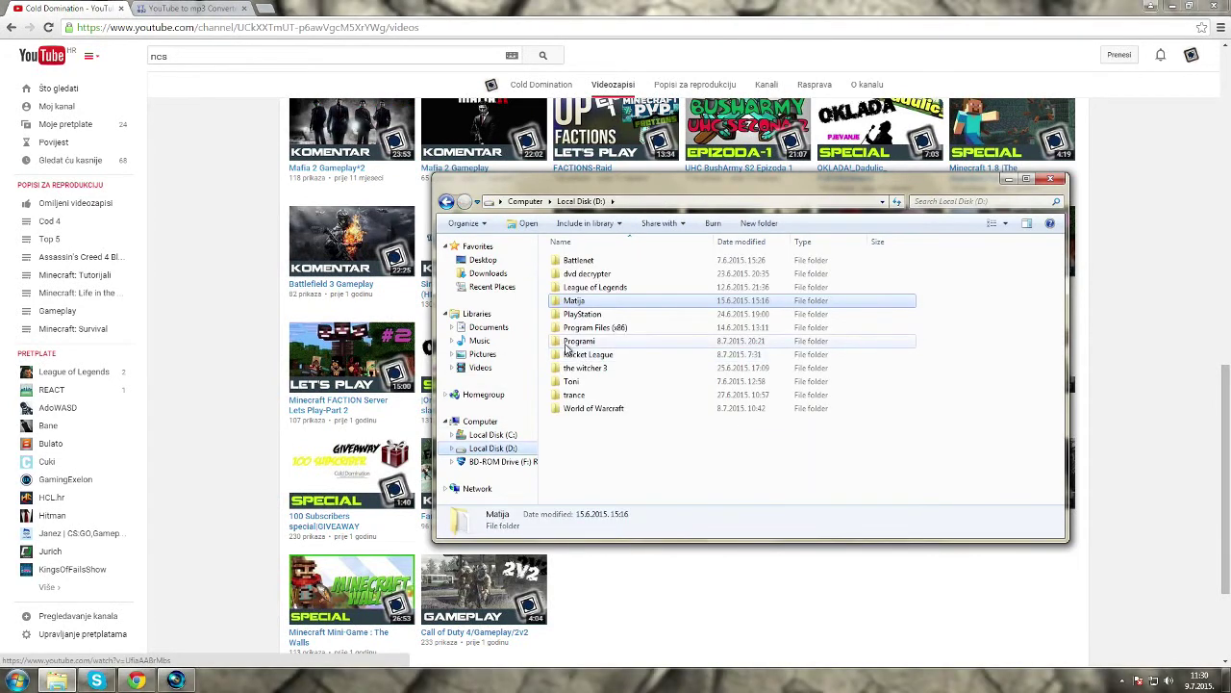
pyautogui.doubleClick(577, 342)
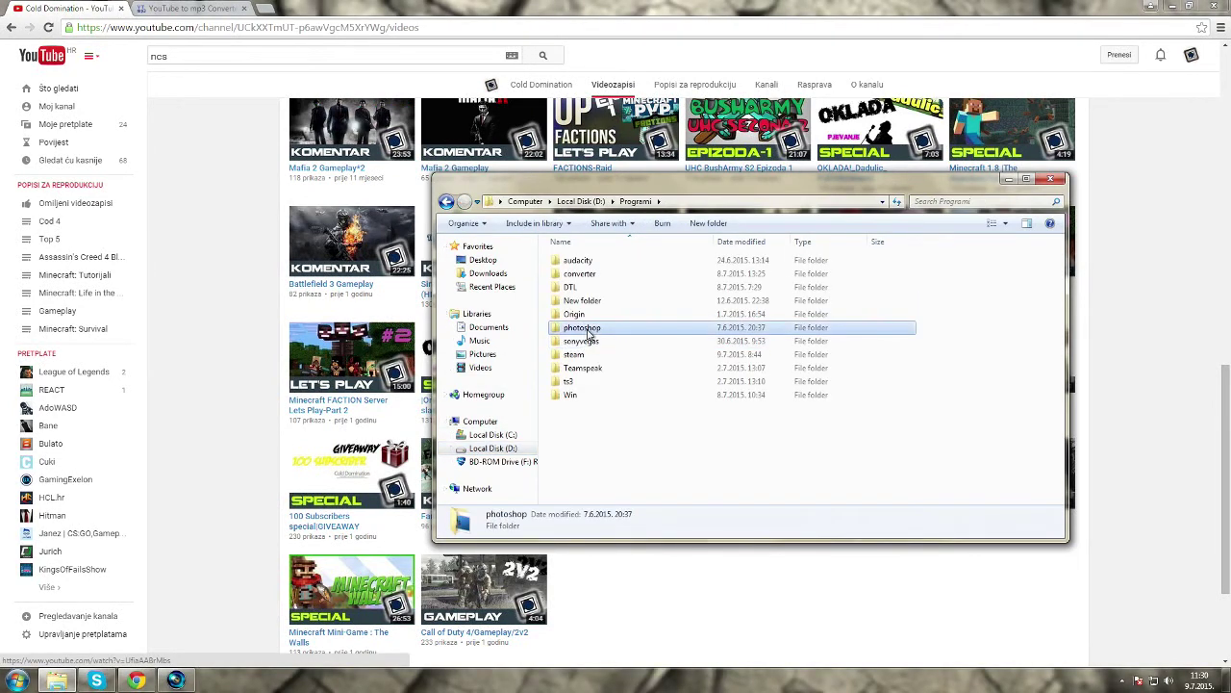
pyautogui.doubleClick(583, 327)
pyautogui.doubleClick(580, 302)
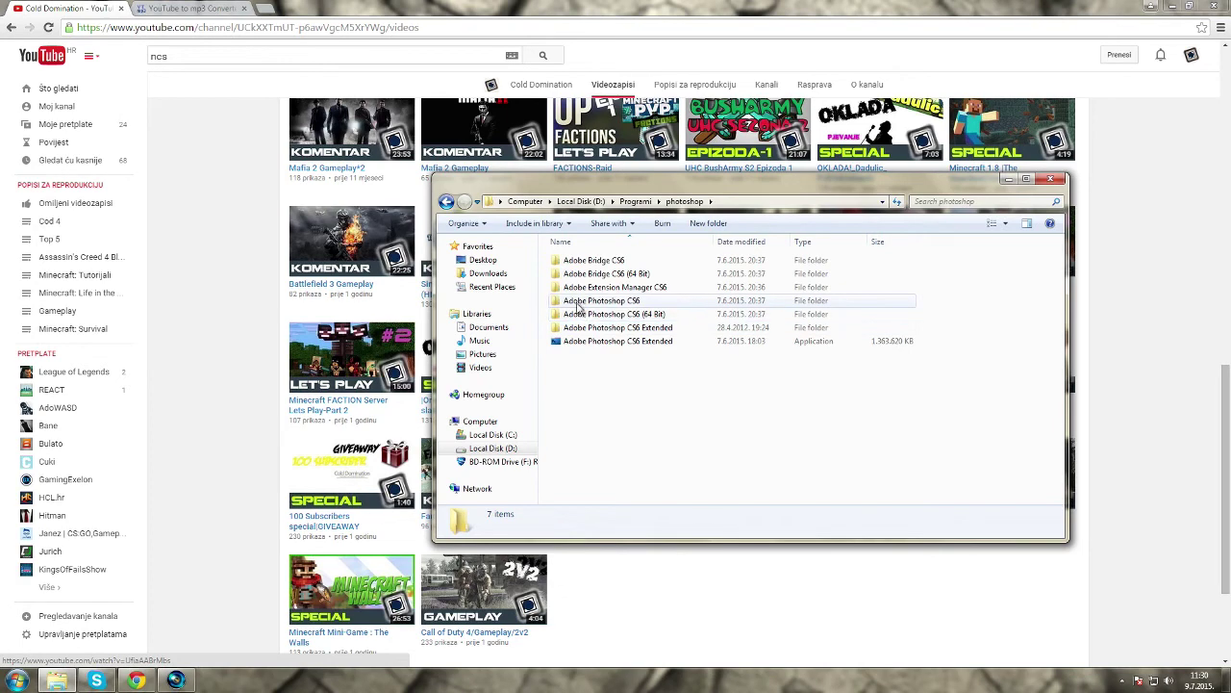
pyautogui.scroll(-10, 597, 375)
pyautogui.scroll(-8, 598, 377)
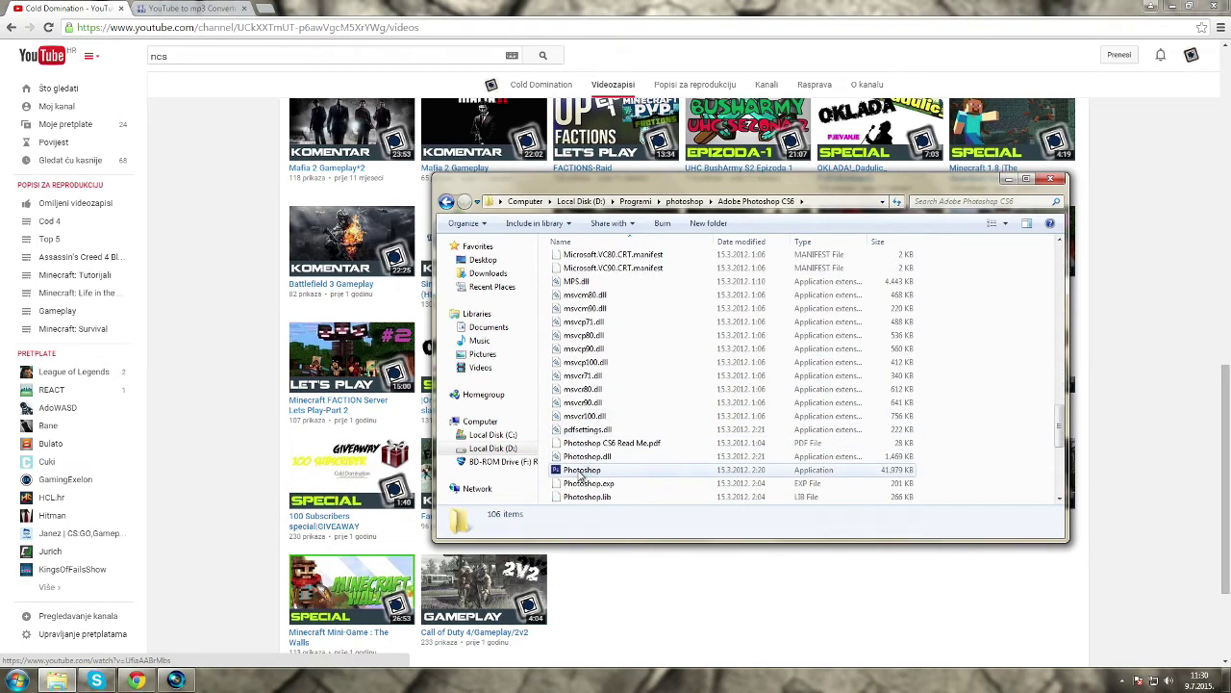
pyautogui.doubleClick(582, 470)
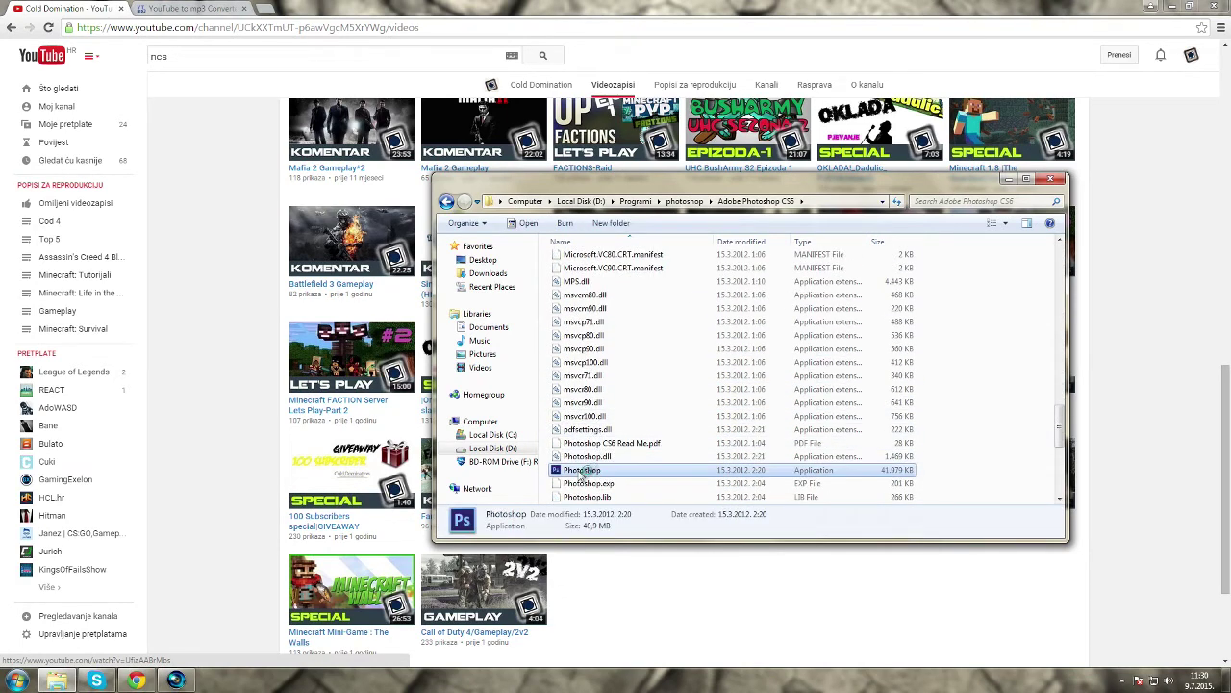
# Return to Chrome and search Google for "google slike" in a new tab
pyautogui.click(1127, 418)
pyautogui.scroll(1, 1127, 418)
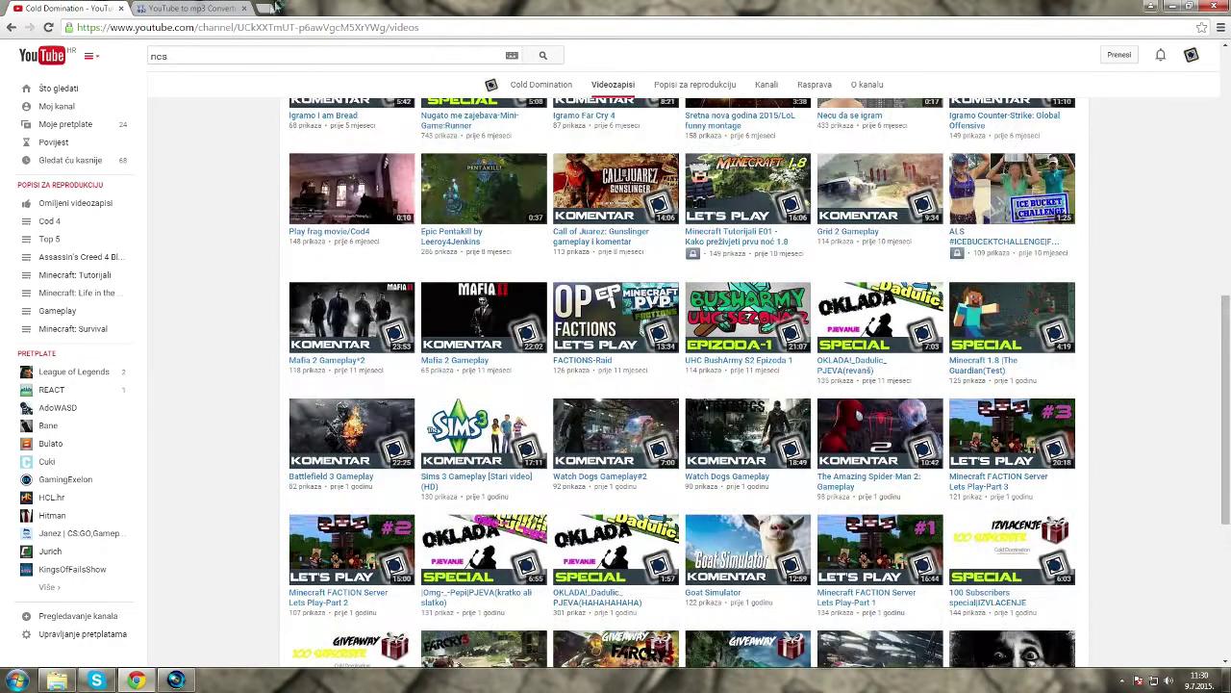
pyautogui.click(266, 9)
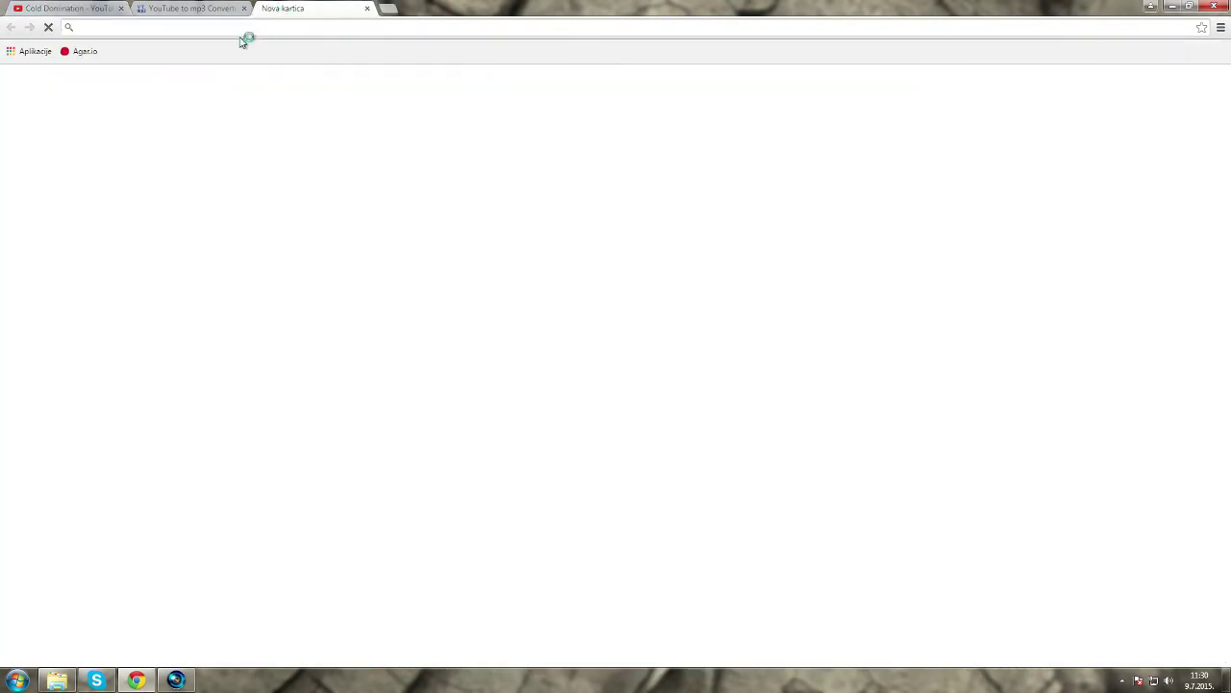
pyautogui.write('google')
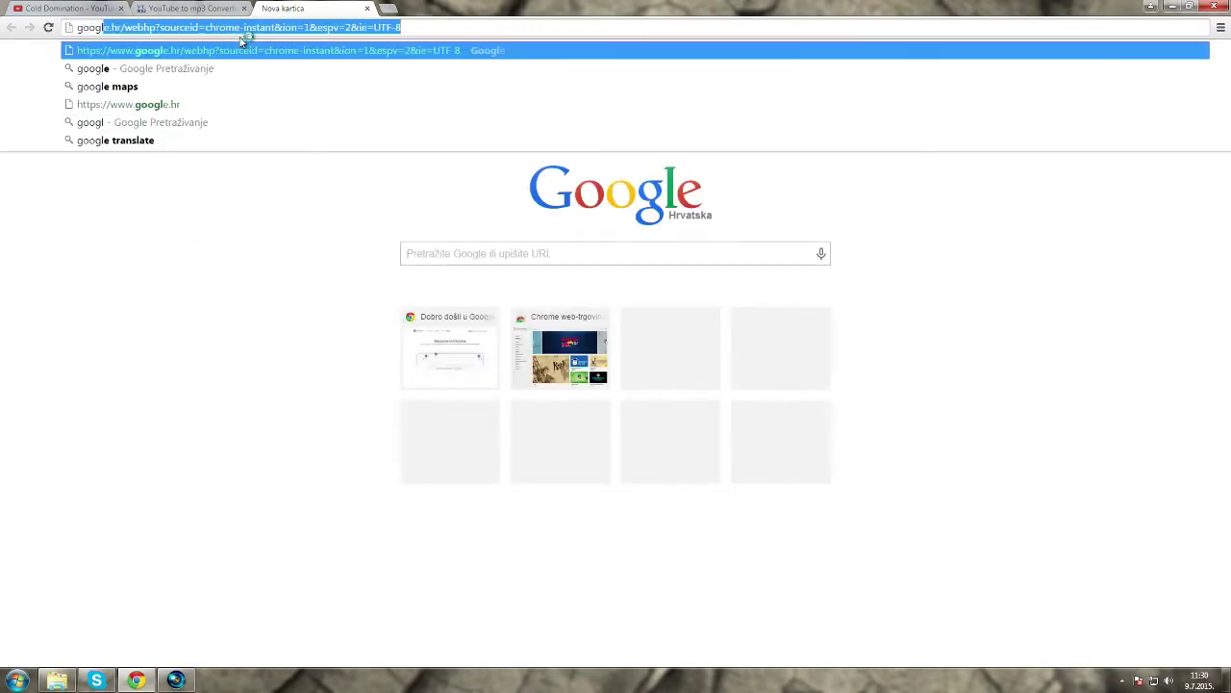
pyautogui.write(' sli')
pyautogui.press('Return')
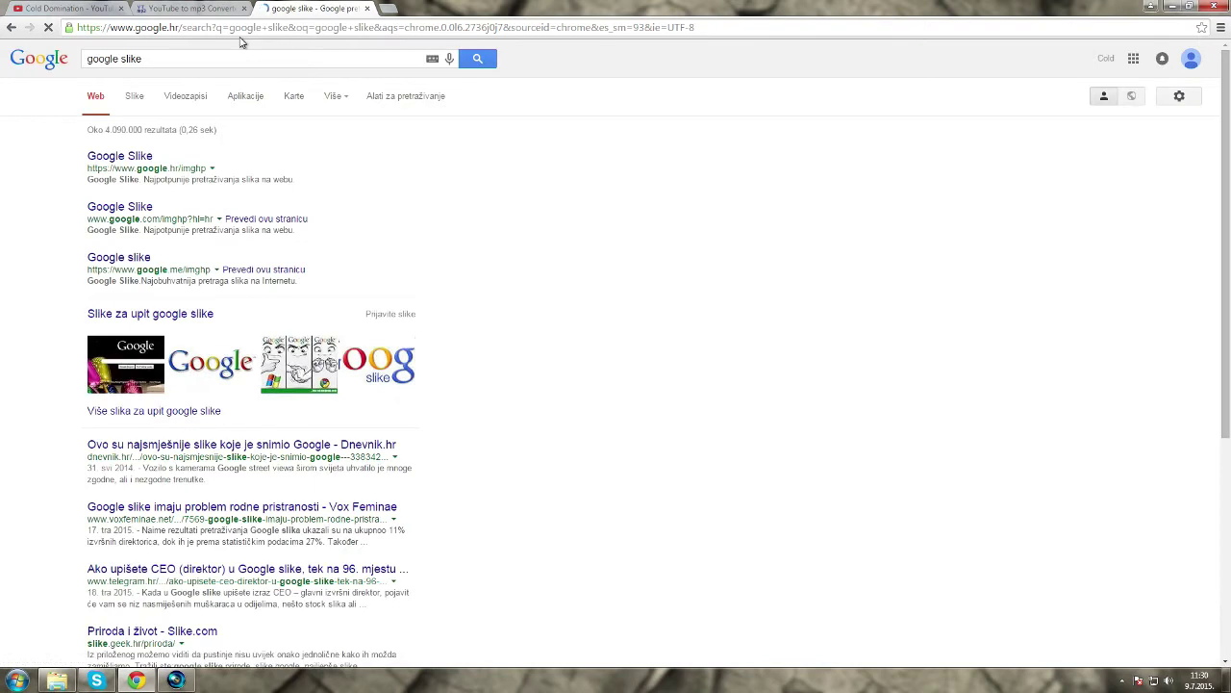
# Replace the Google search query with "league of legends"
pyautogui.click(167, 57)
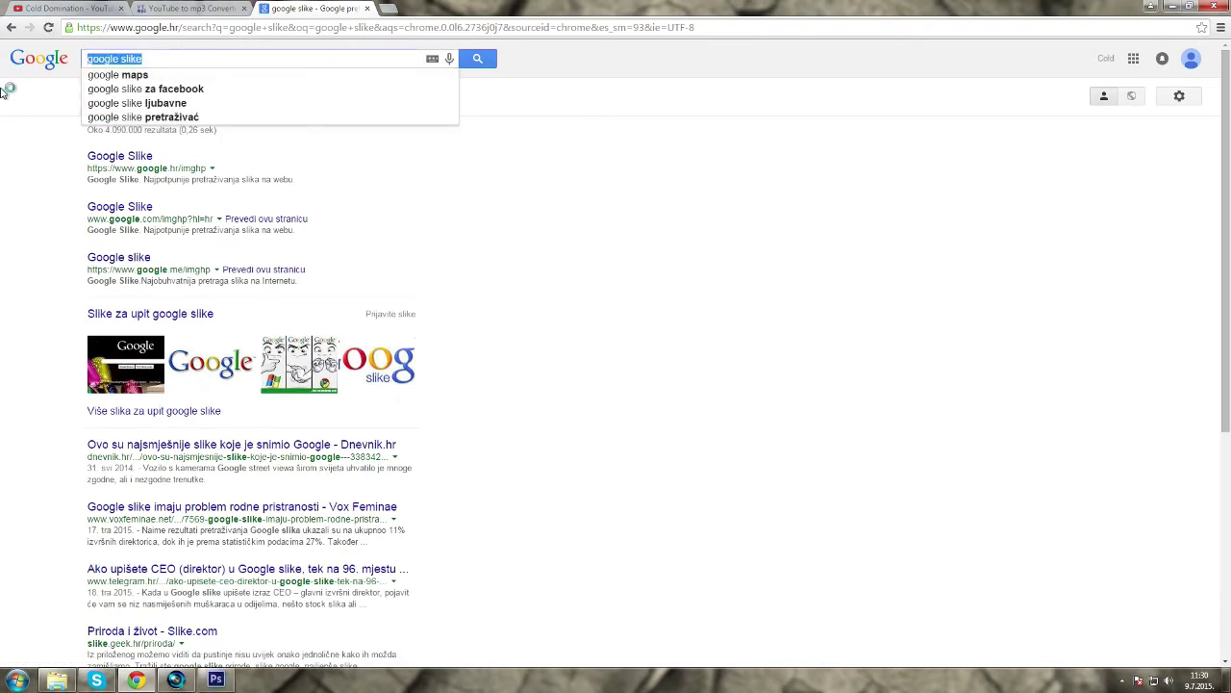
pyautogui.write('lit')
pyautogui.press('BackSpace')
pyautogui.press('BackSpace')
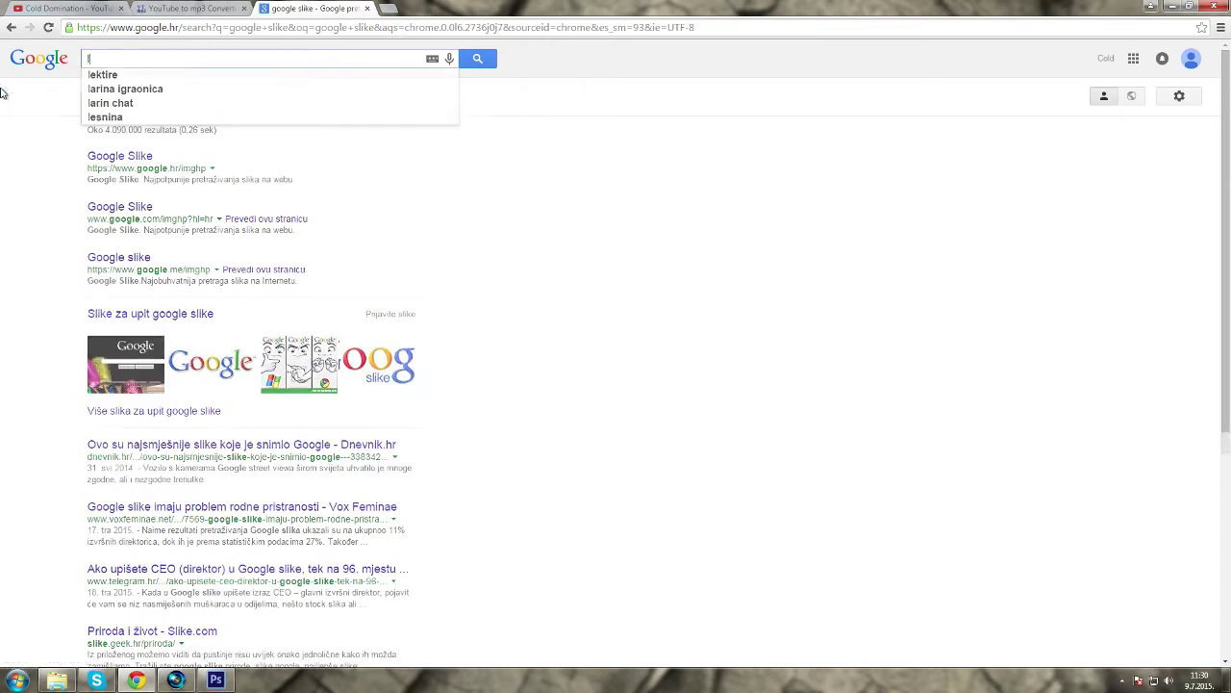
pyautogui.write('eague of legends')
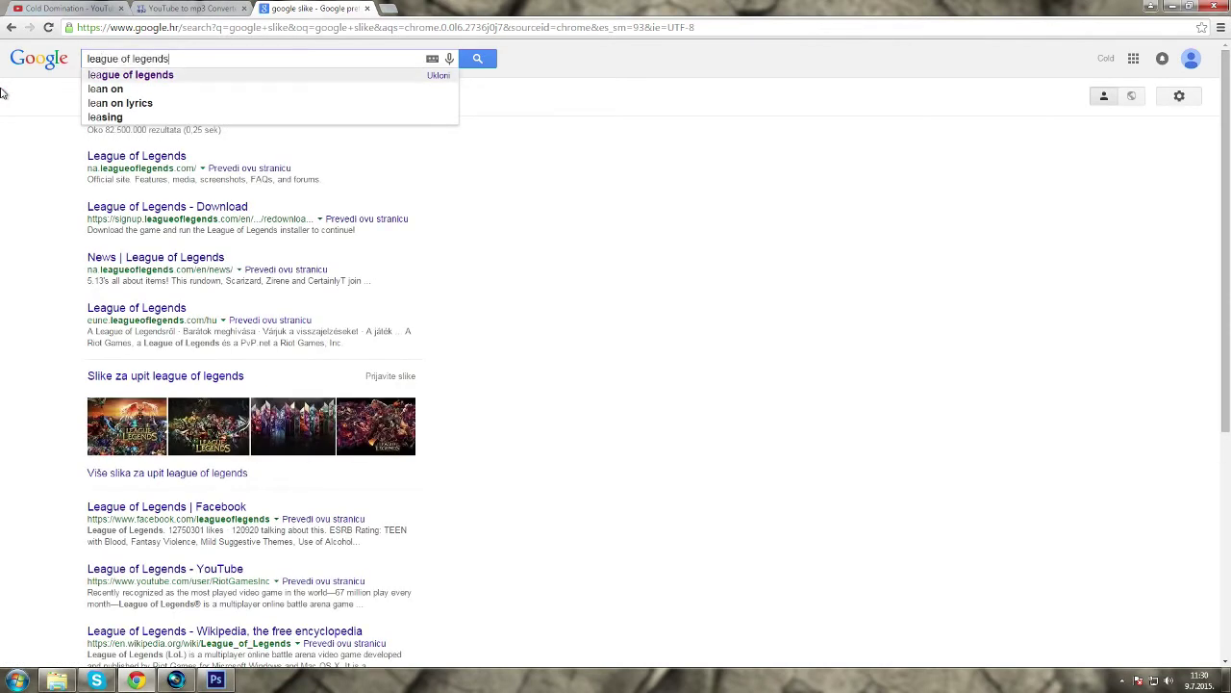
# Run the search, switch to image results and replace the query with "league of legends team"
pyautogui.press('Return')
pyautogui.click(135, 96)
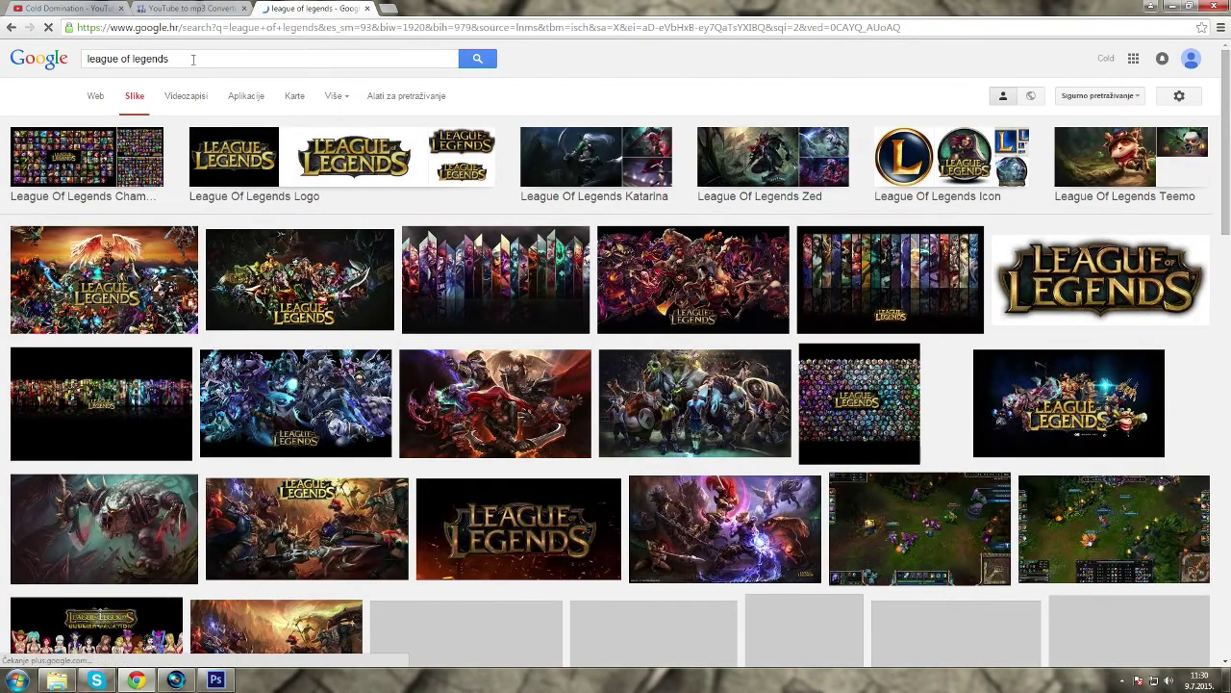
pyautogui.tripleClick(192, 59)
pyautogui.press('BackSpace')
pyautogui.write('league of legends team')
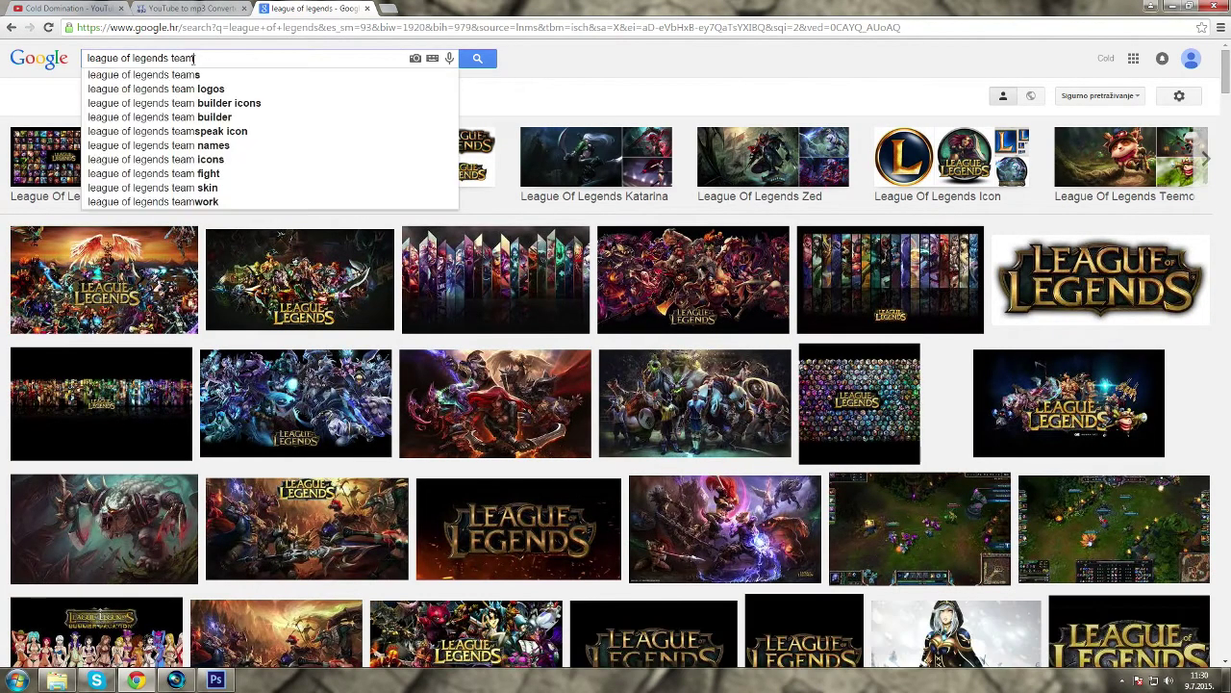
pyautogui.press('Return')
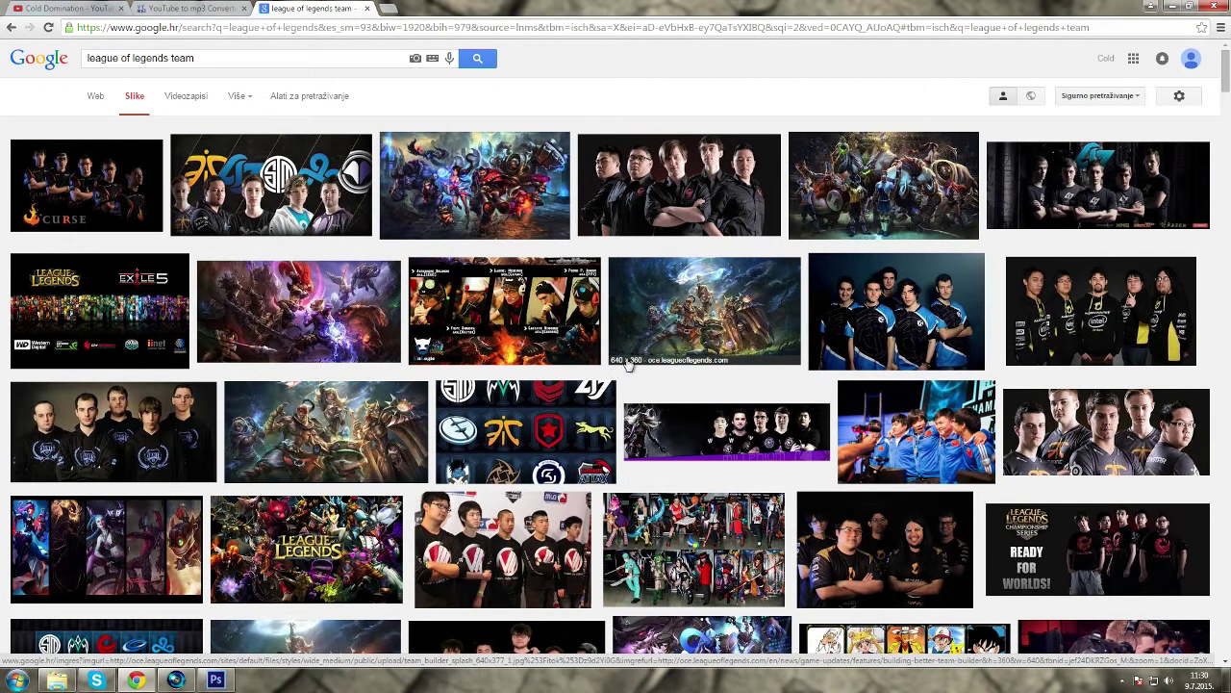
# Look through the team image results and preview the blonde armoured champion with the raised arm
pyautogui.scroll(-2, 707, 394)
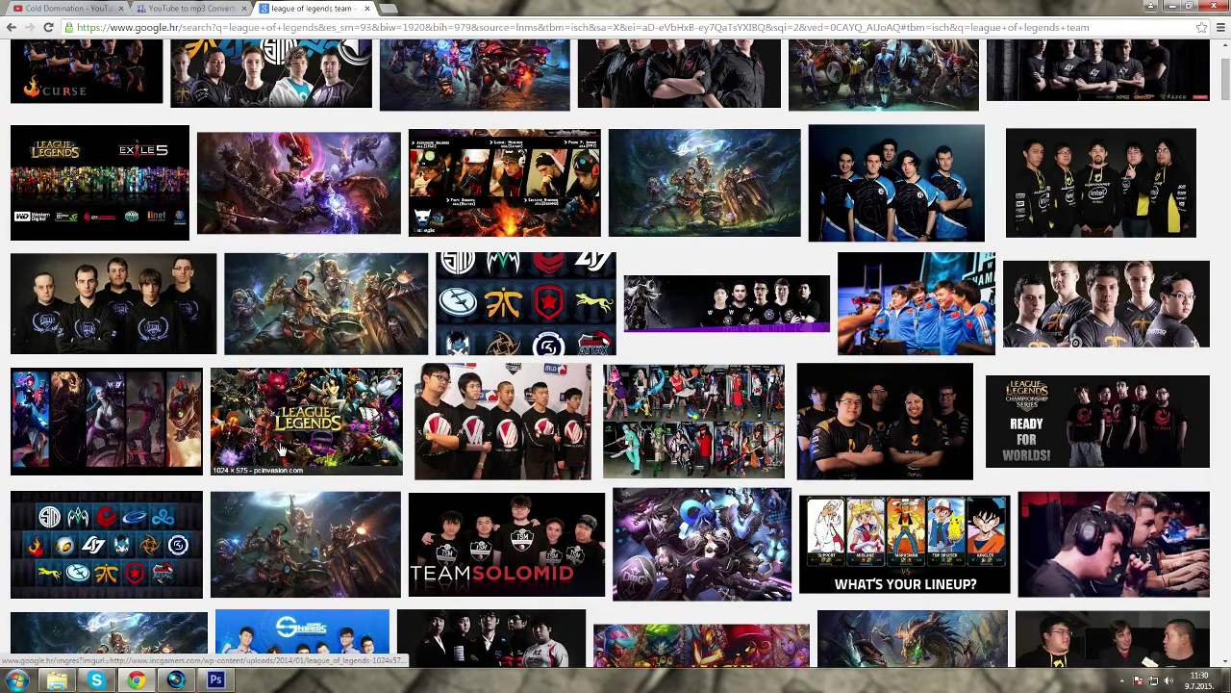
pyautogui.scroll(-4, 281, 442)
pyautogui.scroll(-3, 281, 435)
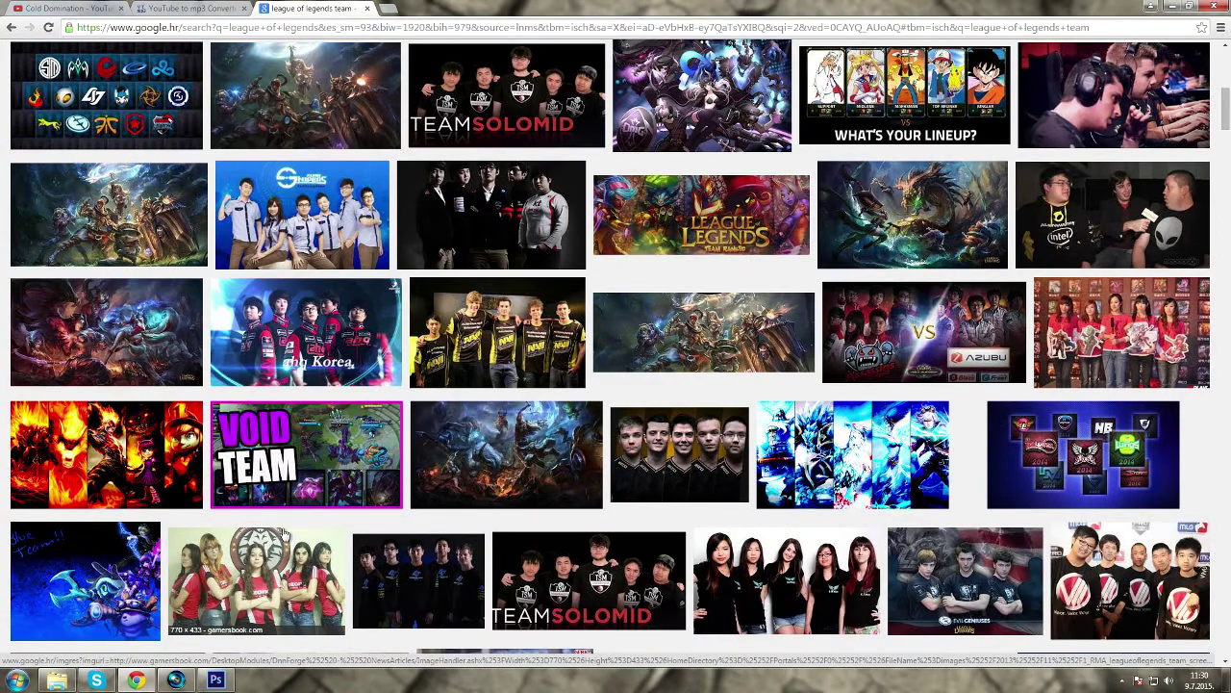
pyautogui.scroll(-4, 284, 532)
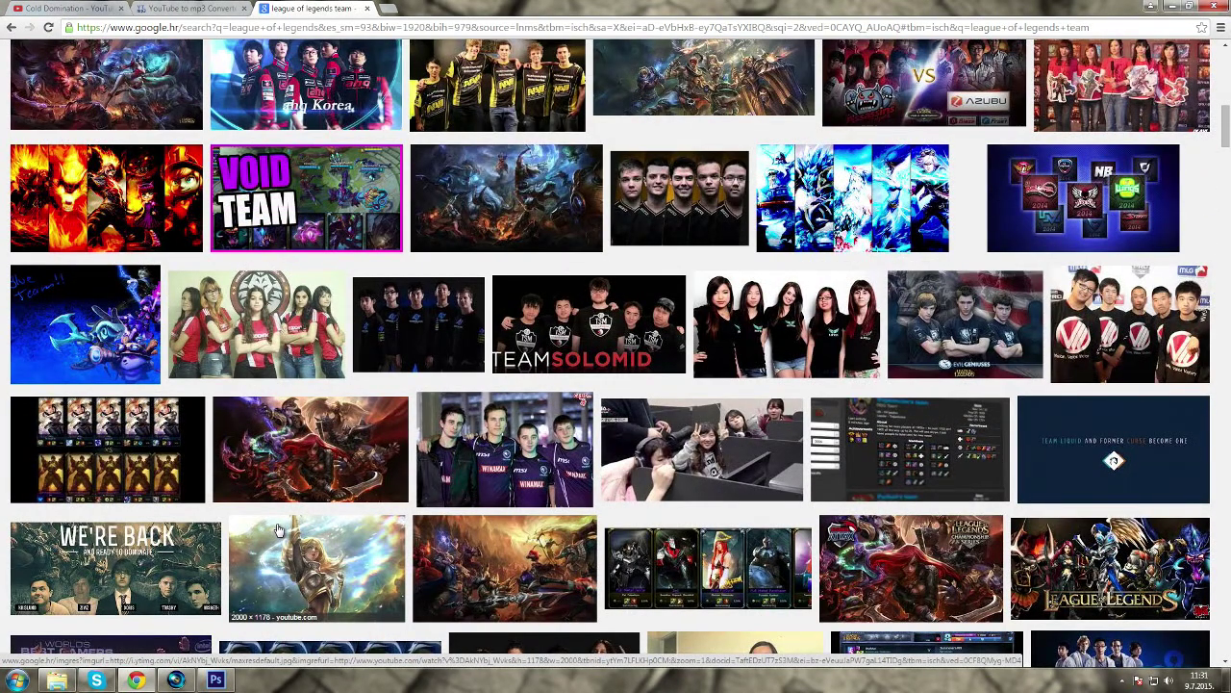
pyautogui.scroll(-3, 279, 531)
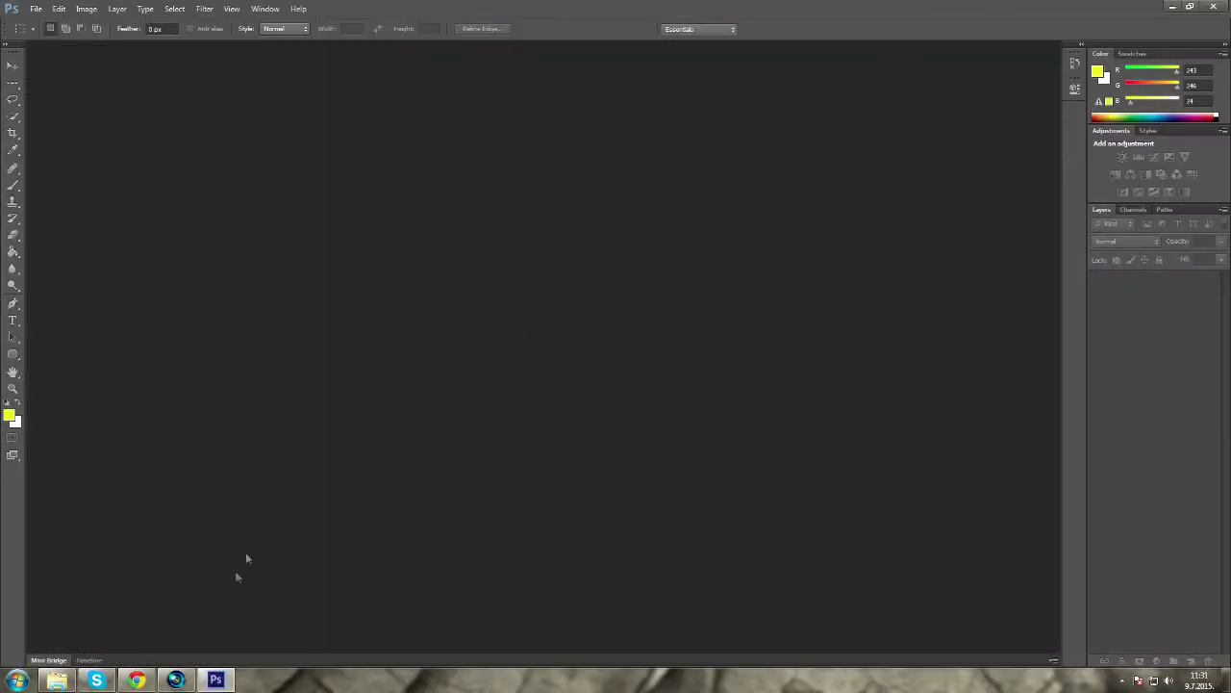
pyautogui.click(136, 680)
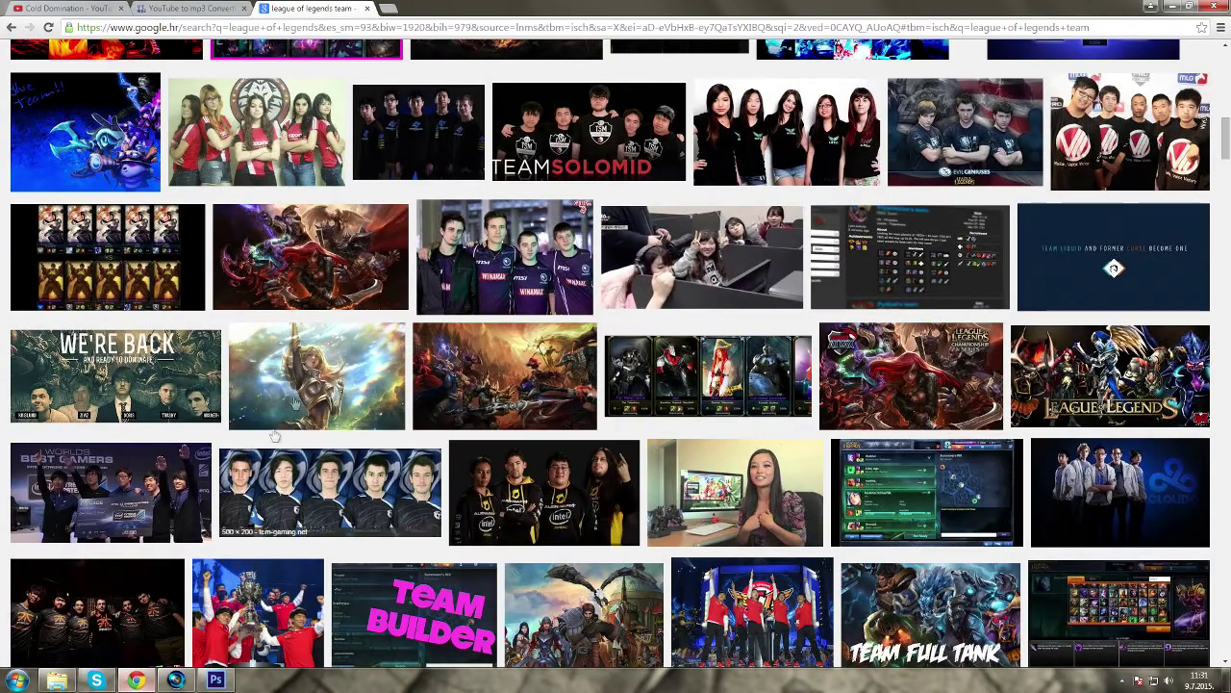
pyautogui.click(306, 363)
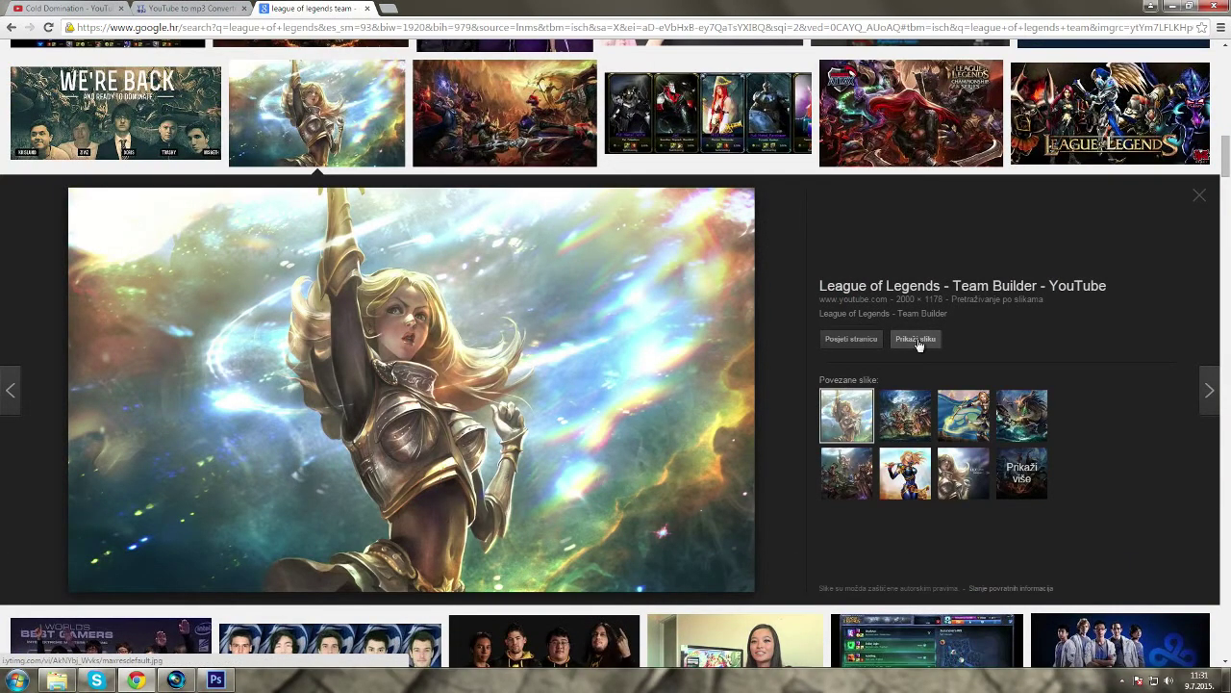
# Compare the related Lux pictures and open the original 2000 × 1178 Team Builder image at full size
pyautogui.click(901, 499)
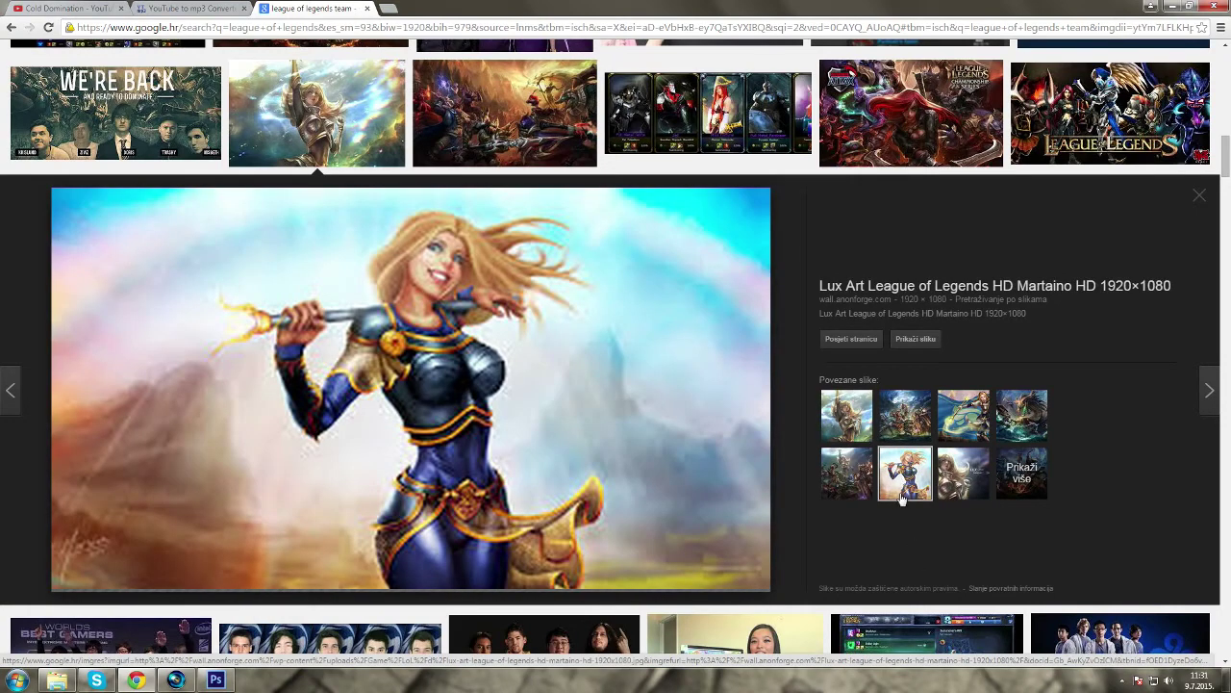
pyautogui.click(957, 473)
pyautogui.click(843, 405)
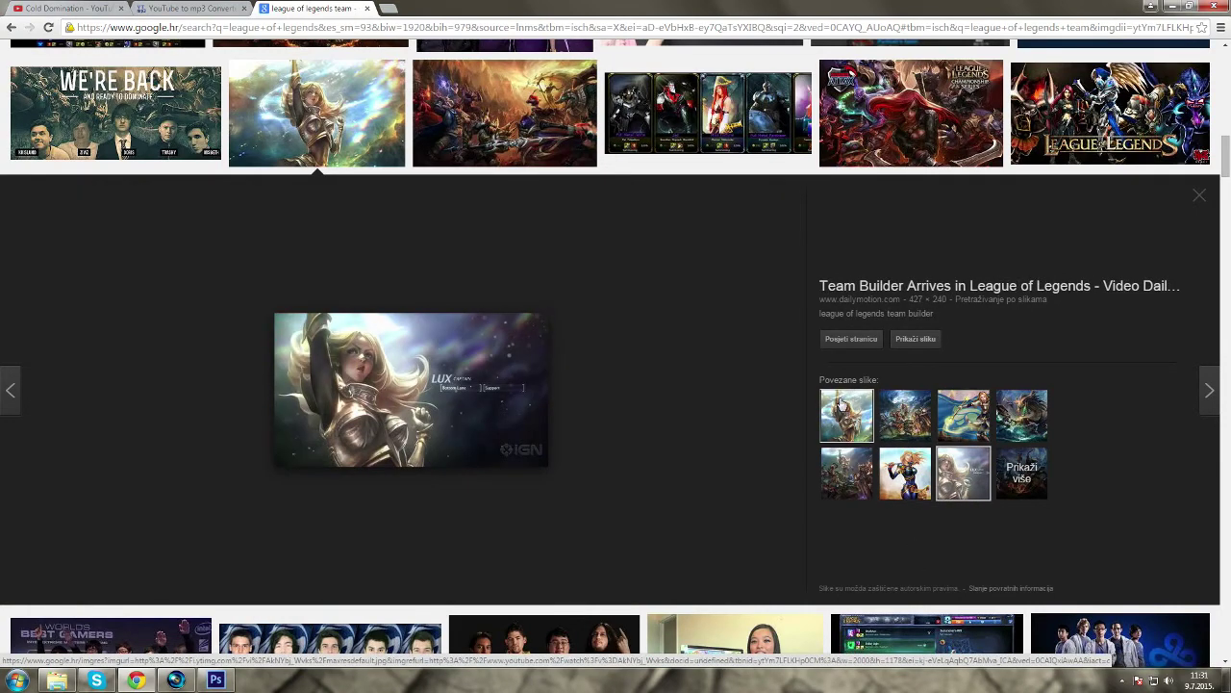
pyautogui.click(917, 343)
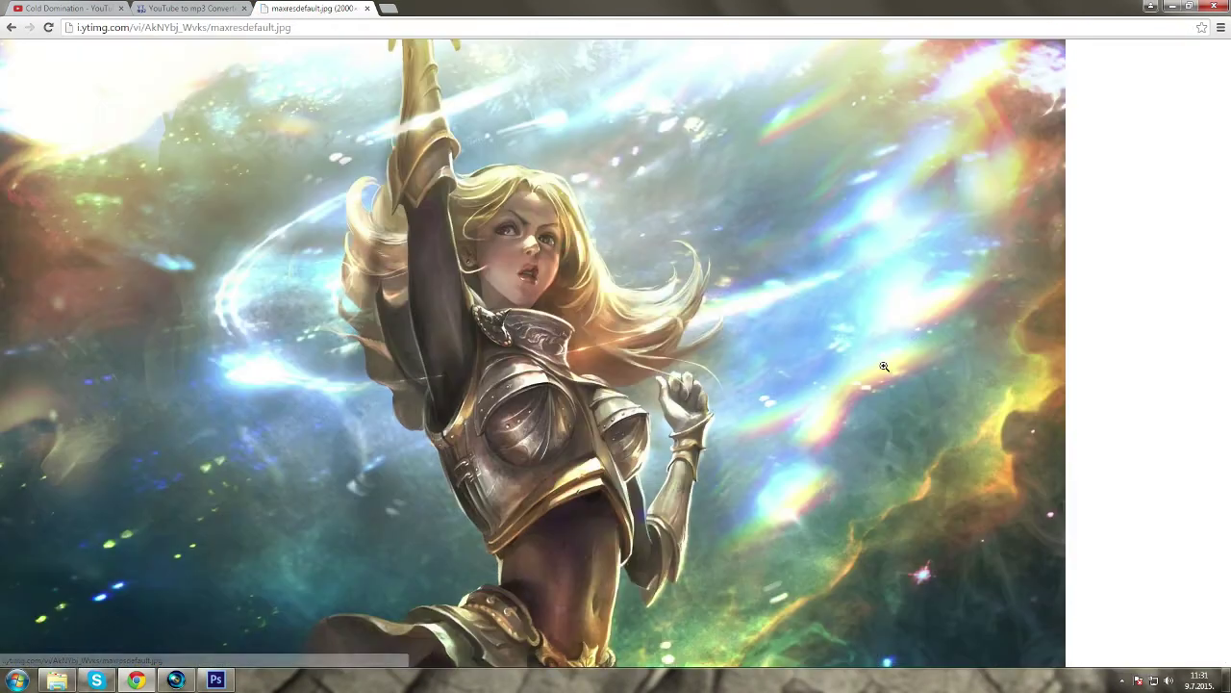
# Start saving the full-size champion picture to disk and continue the Photoshop trial in its pop-up window
pyautogui.rightClick(411, 229)
pyautogui.click(468, 269)
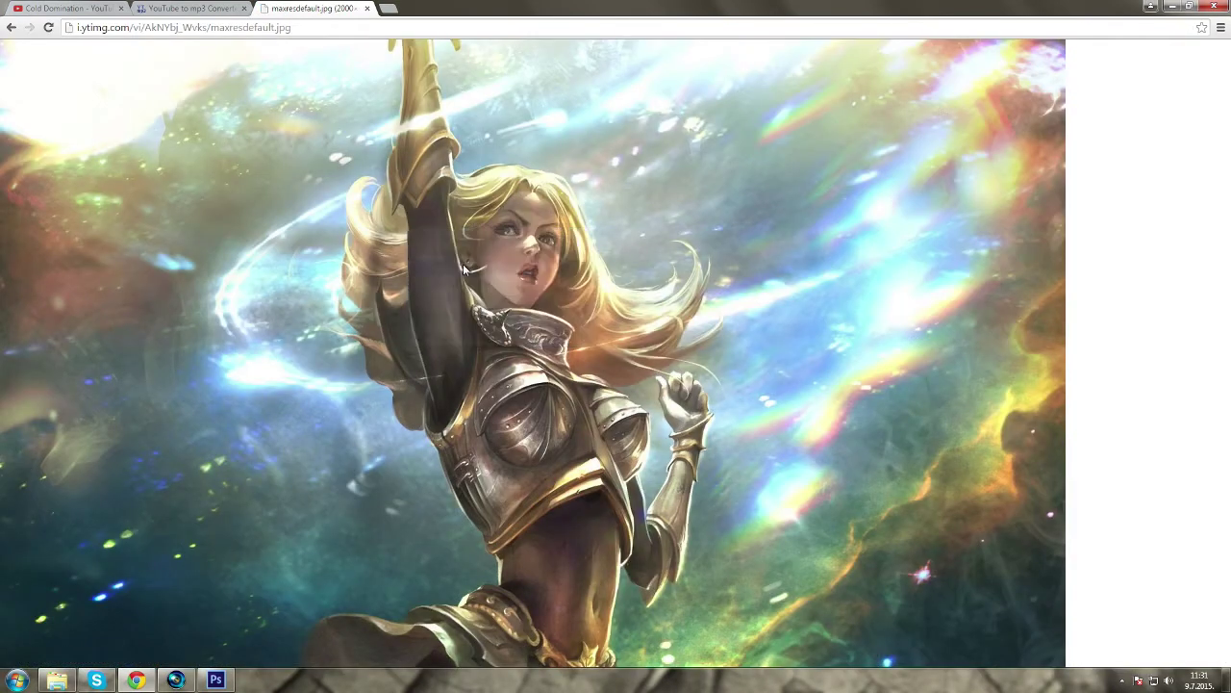
pyautogui.rightClick(377, 160)
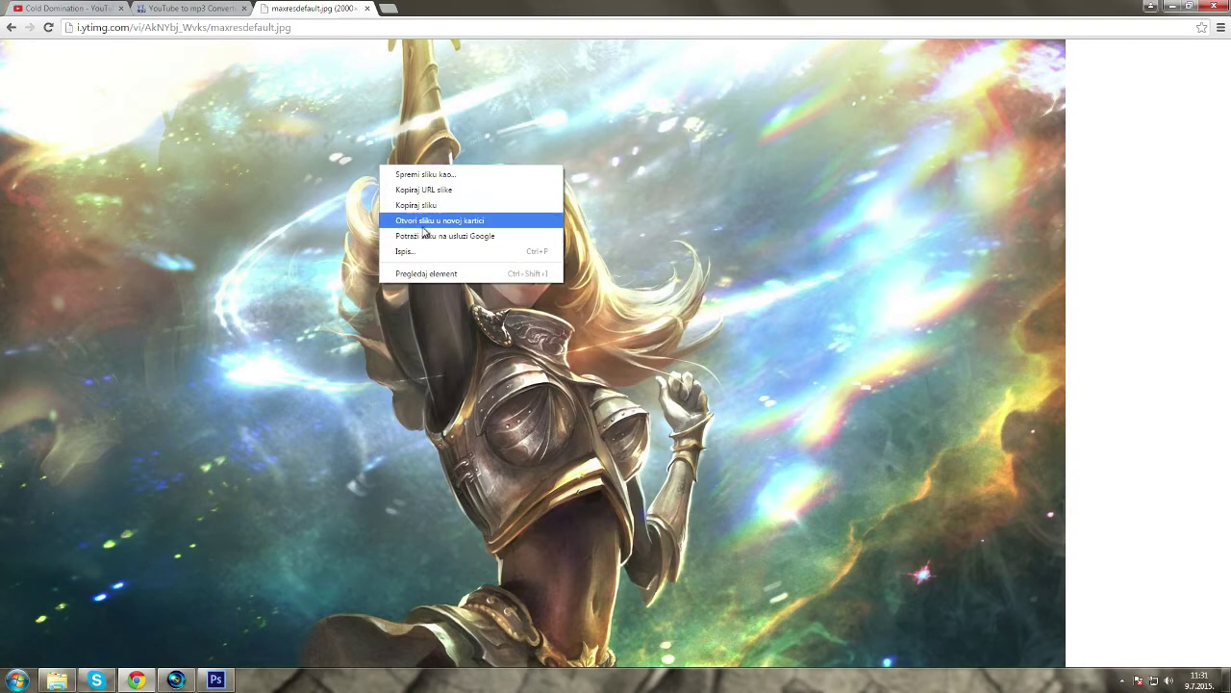
pyautogui.click(424, 176)
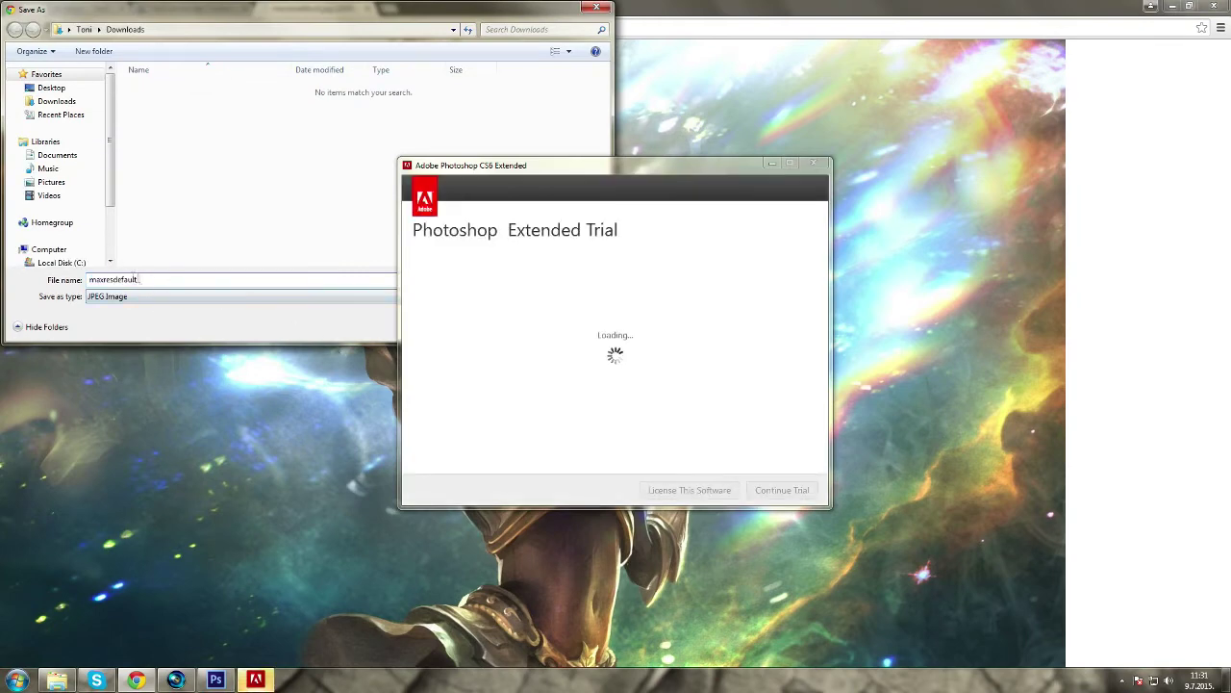
pyautogui.click(775, 491)
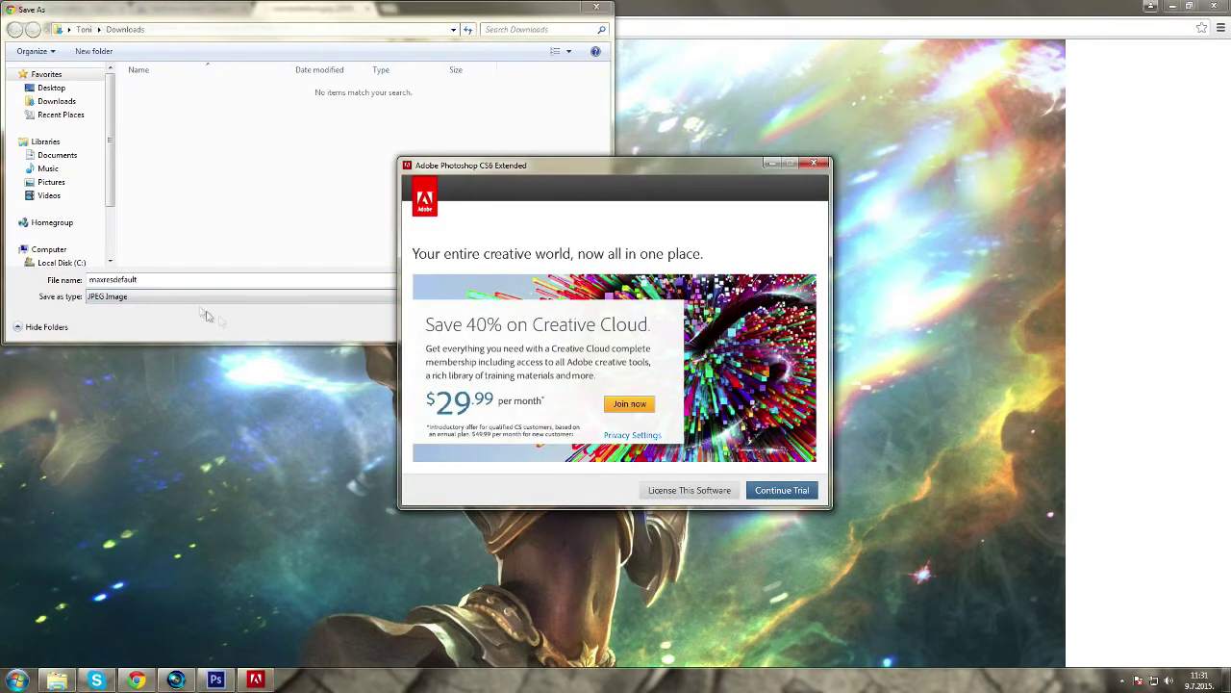
# Set the save location to the YouTube\Slike\Thumbnail\Edit folder inside the personal folder on drive D
pyautogui.scroll(-2, 67, 182)
pyautogui.click(63, 217)
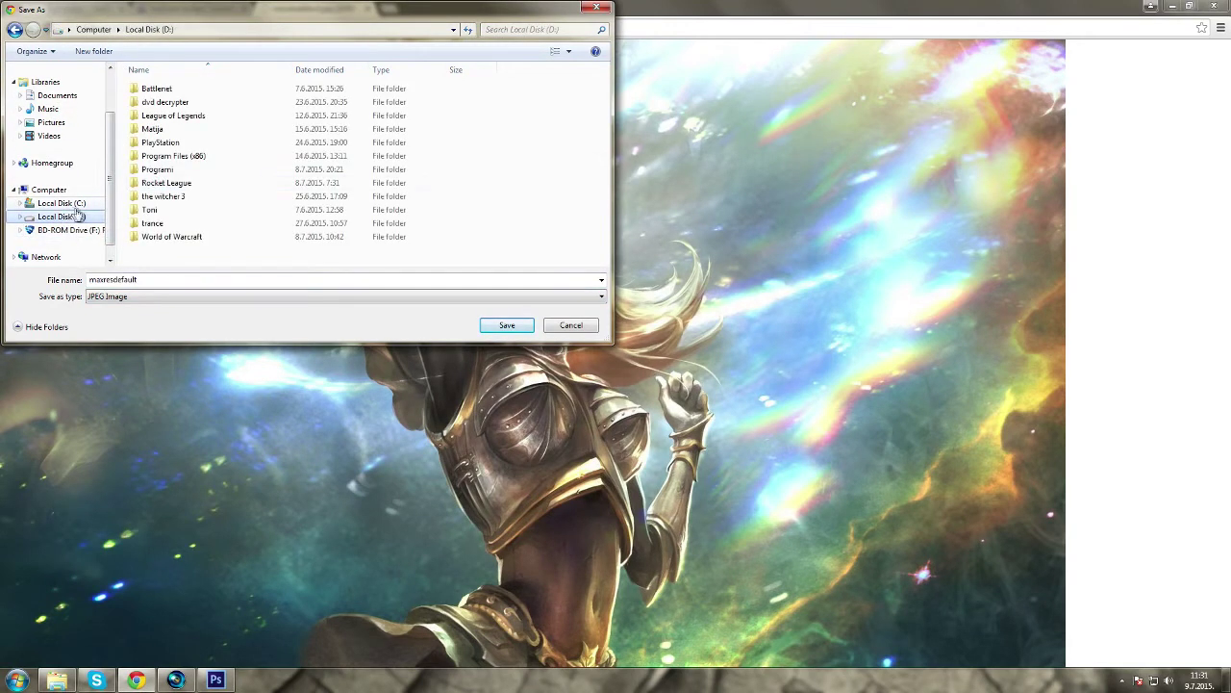
pyautogui.doubleClick(151, 133)
pyautogui.doubleClick(151, 116)
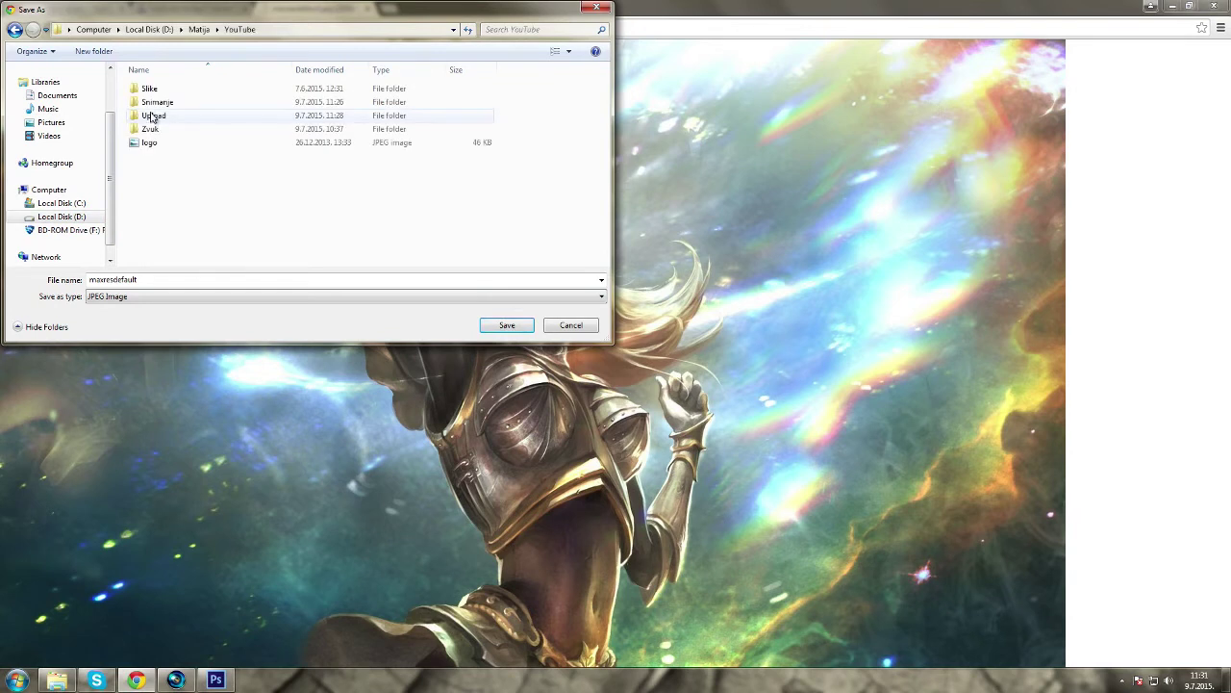
pyautogui.doubleClick(154, 92)
pyautogui.doubleClick(154, 103)
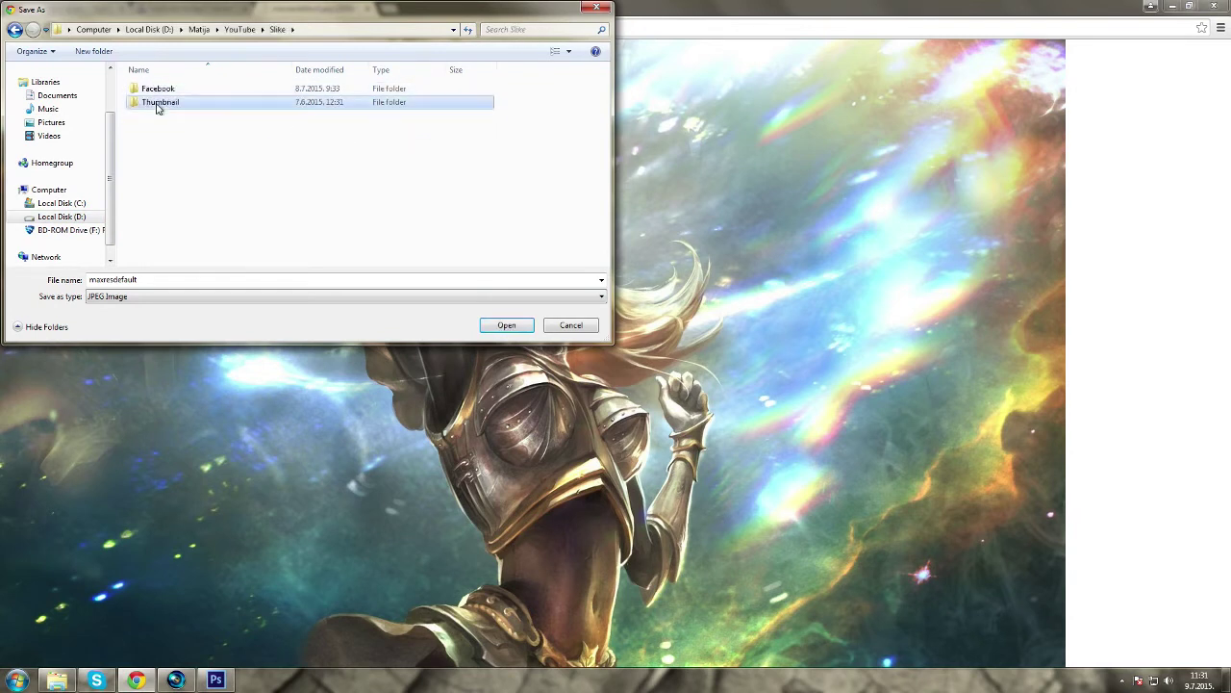
pyautogui.doubleClick(147, 89)
# Name the picture lolekipa and save it as a JPEG image
pyautogui.doubleClick(149, 278)
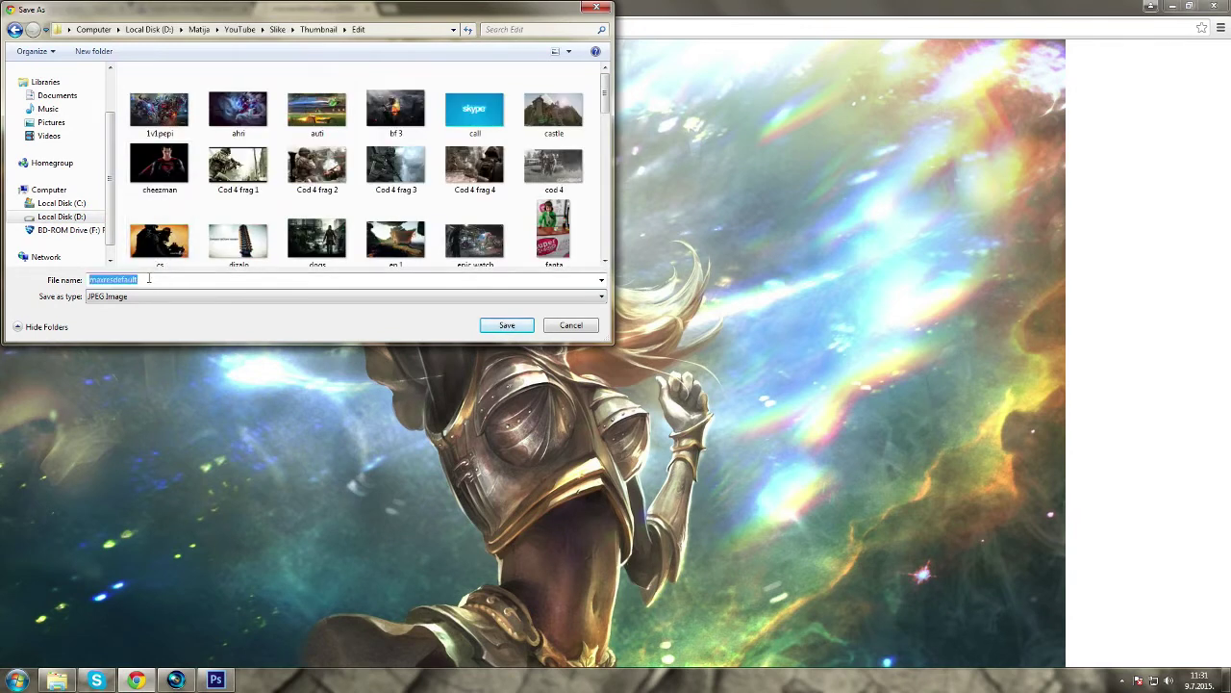
pyautogui.write('lolekipa')
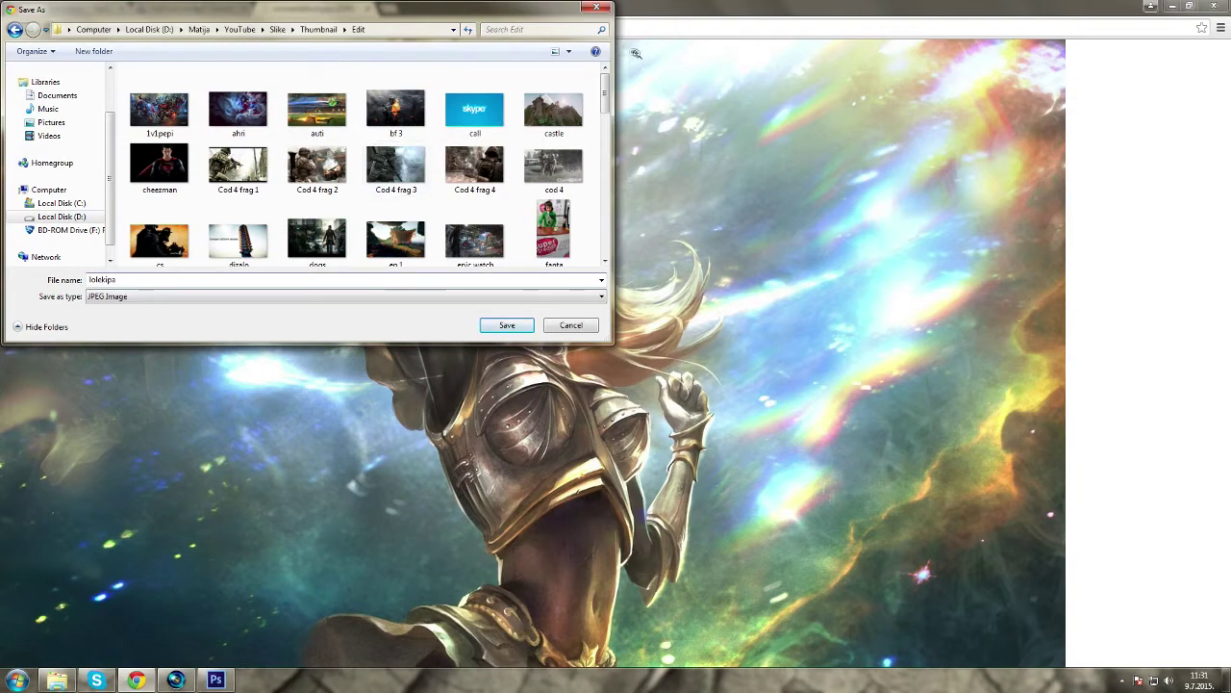
pyautogui.moveTo(605, 91); pyautogui.dragTo(606, 206)
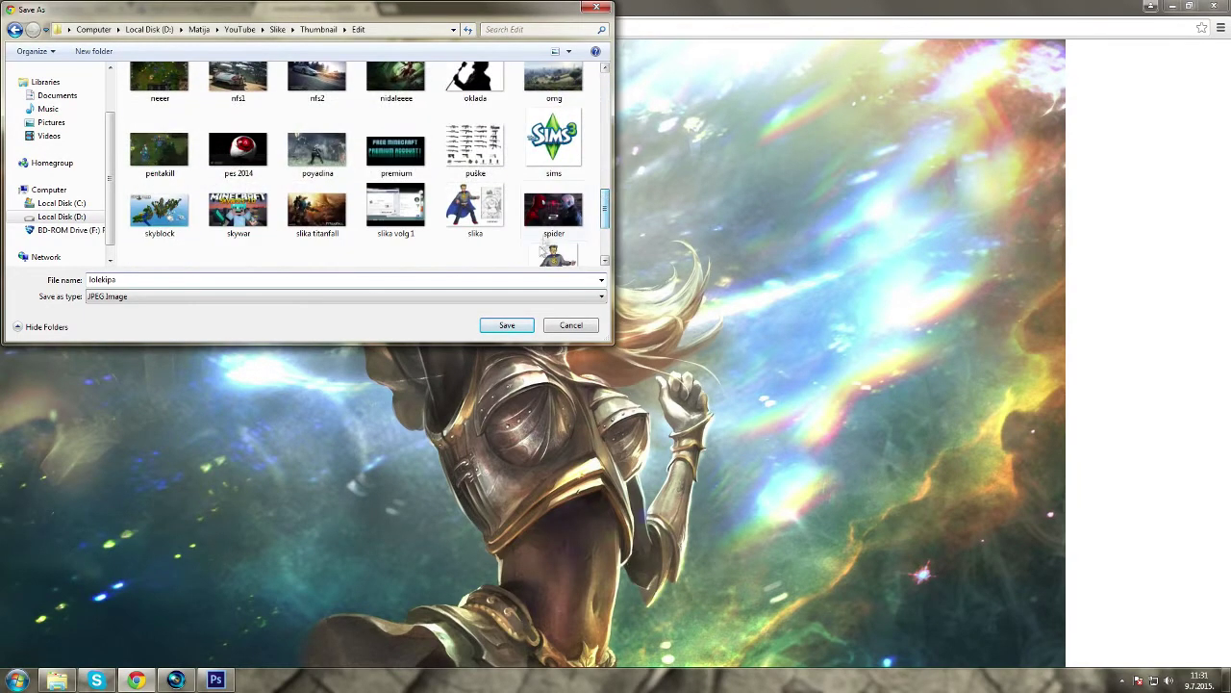
pyautogui.click(507, 326)
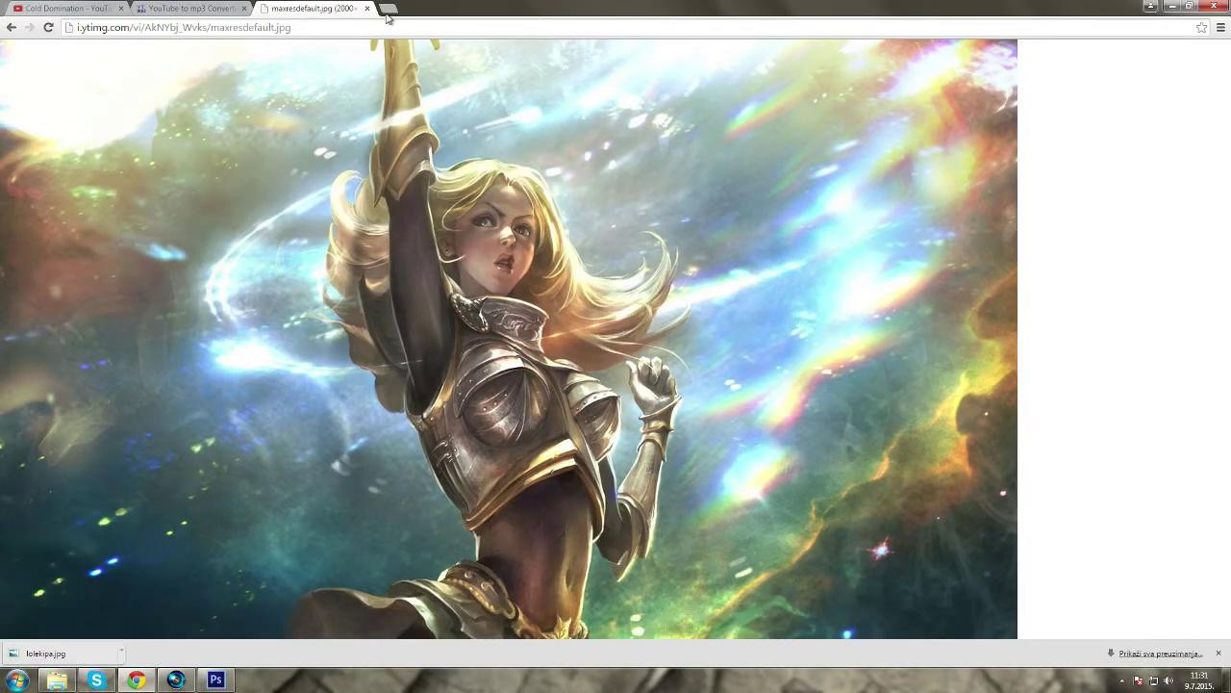
# Open a new browser tab and search Google Images for "league of legends"
pyautogui.click(383, 10)
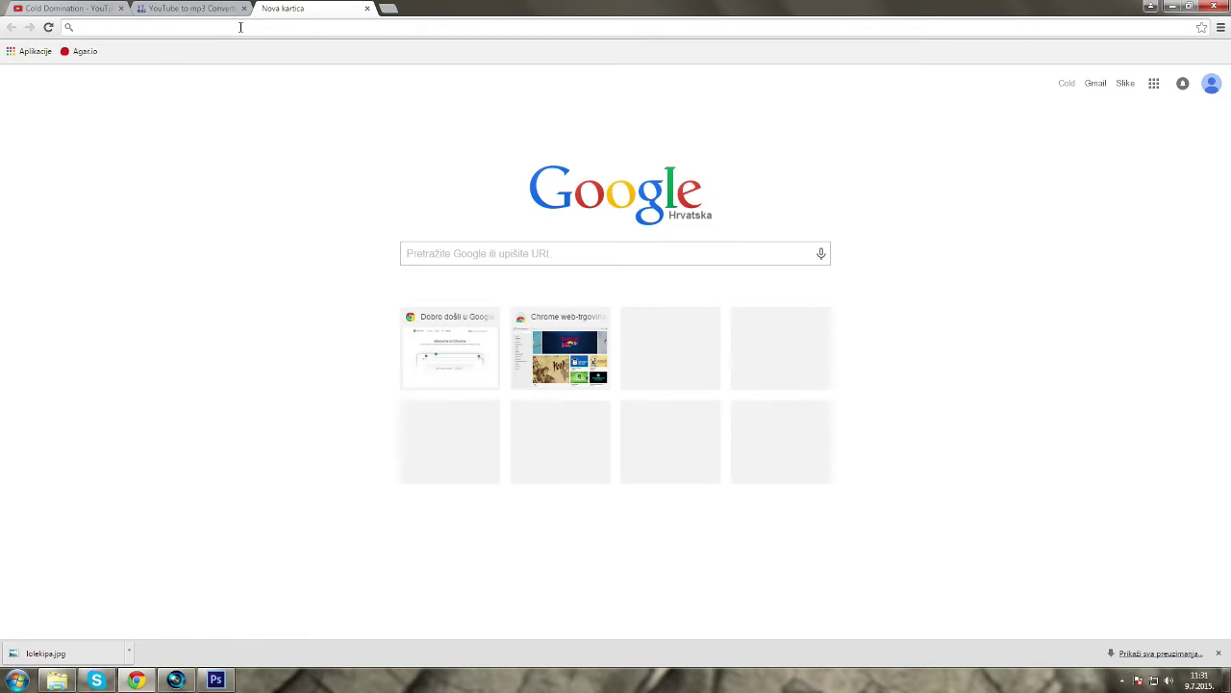
pyautogui.write('l')
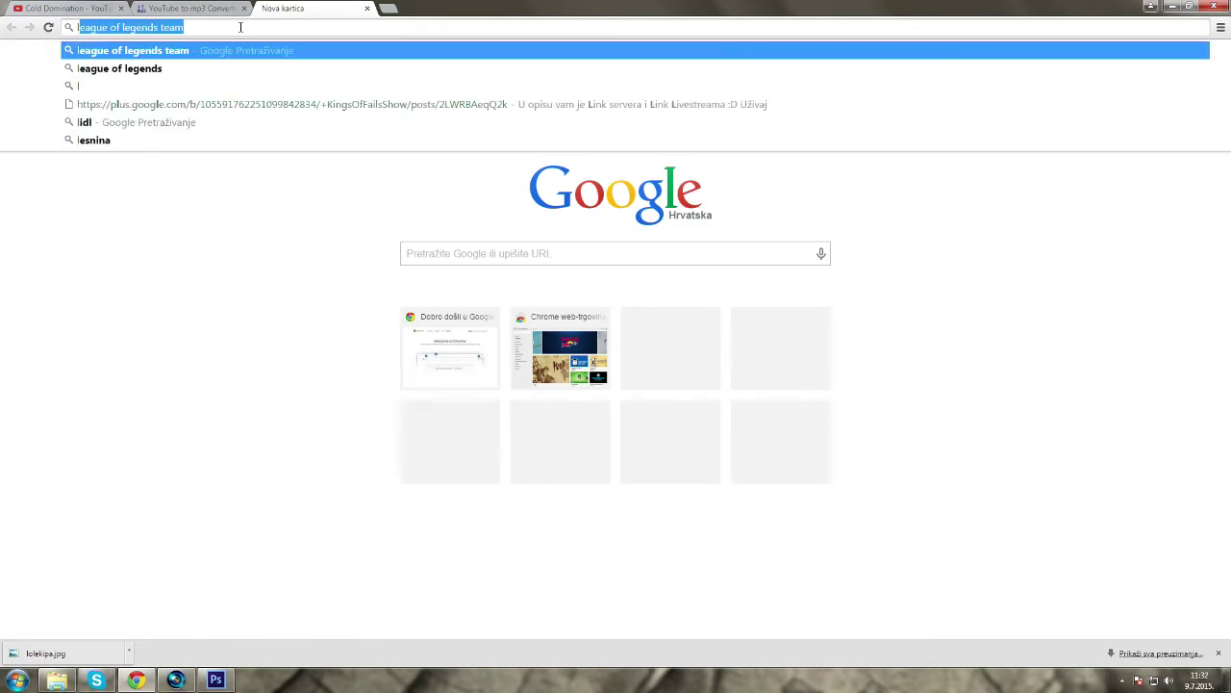
pyautogui.press('BackSpace')
pyautogui.press('Down')
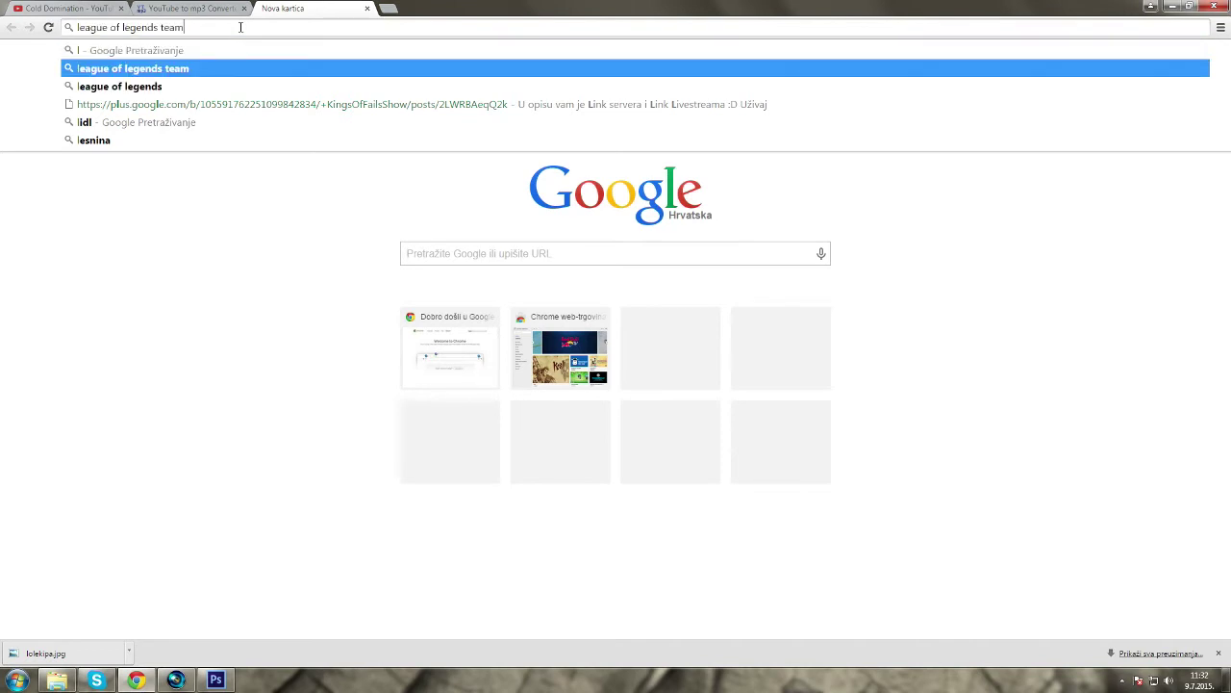
pyautogui.press('Down')
pyautogui.press('Return')
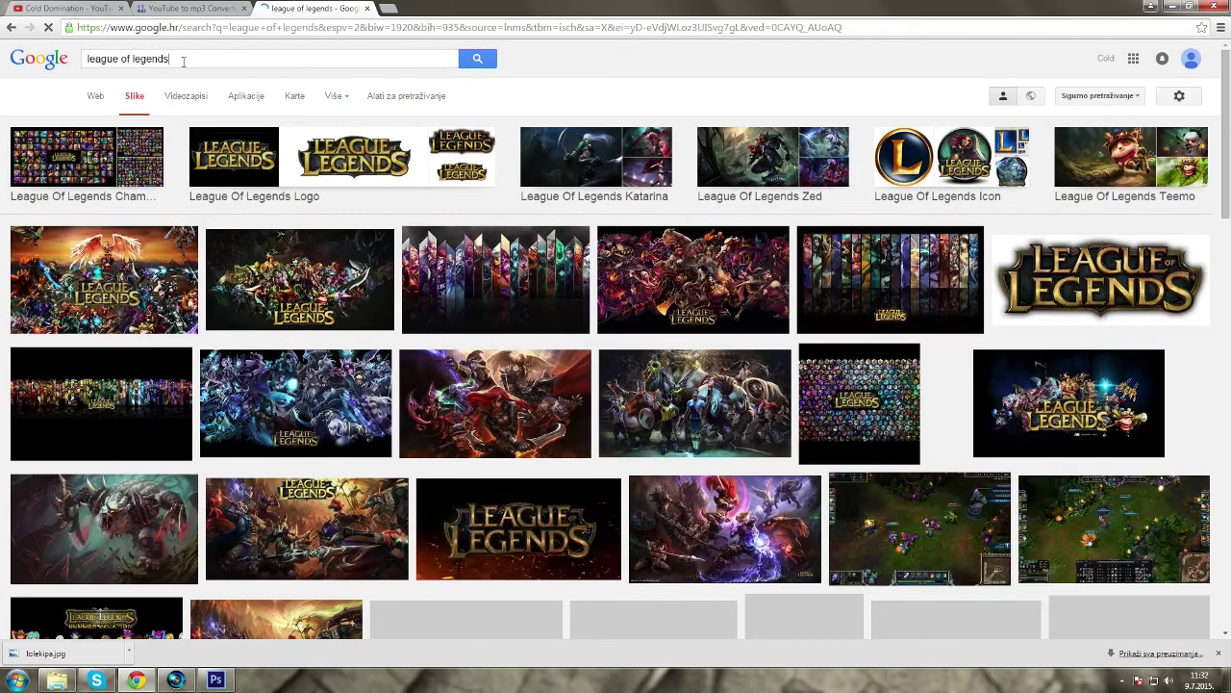
# Replace the image search query with "league of legends png"
pyautogui.hotkey('ctrl', 'a')
pyautogui.press('BackSpace')
pyautogui.write('league of legends png')
pyautogui.press('Return')
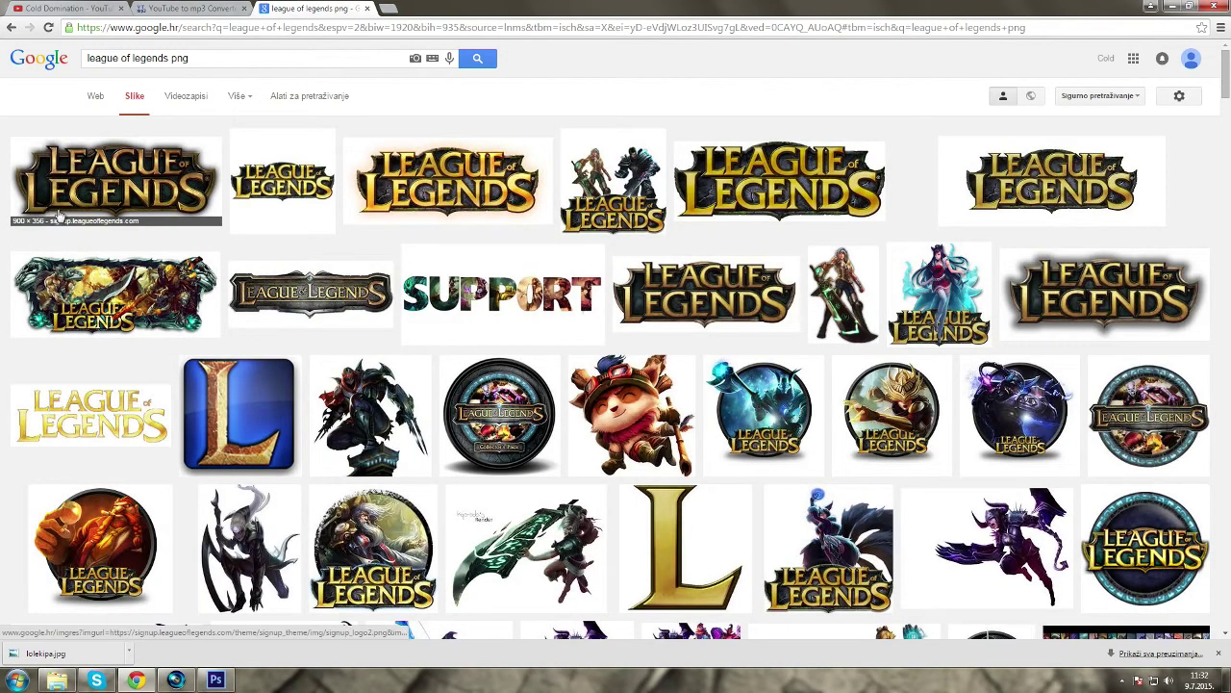
# Open the 900 × 356 League of Legends logo at full size and save it as lolpng in the Edit folder
pyautogui.click(77, 199)
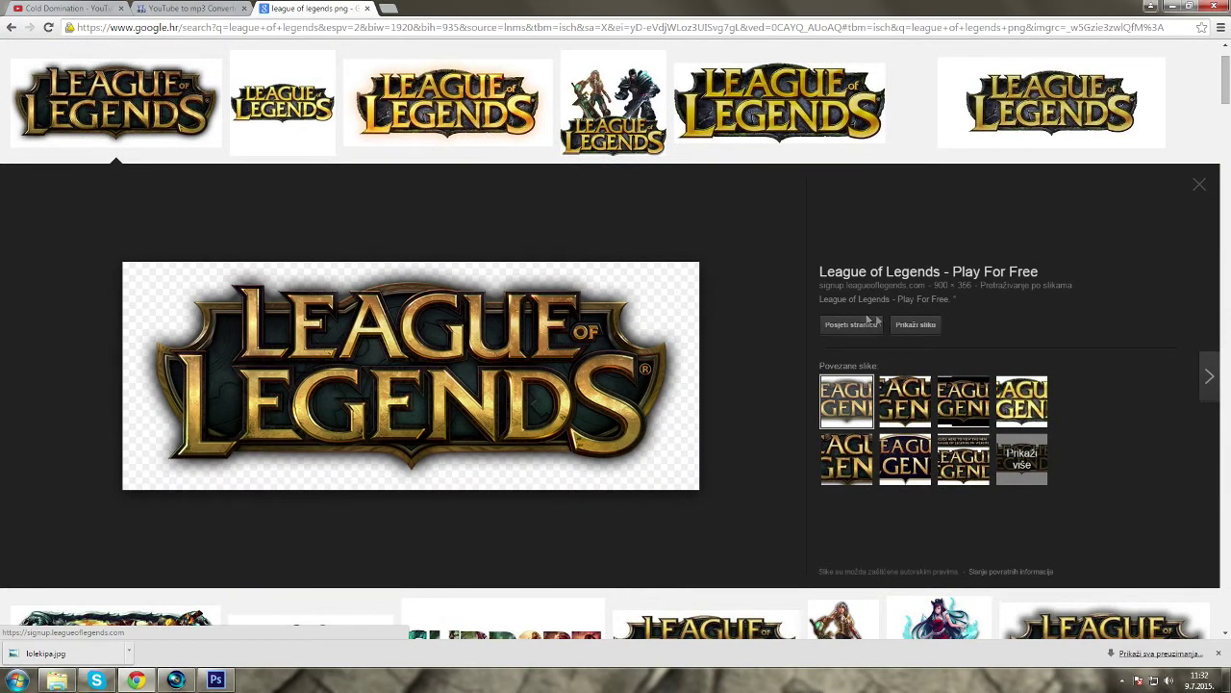
pyautogui.click(929, 326)
pyautogui.rightClick(420, 206)
pyautogui.click(465, 213)
pyautogui.write('lol')
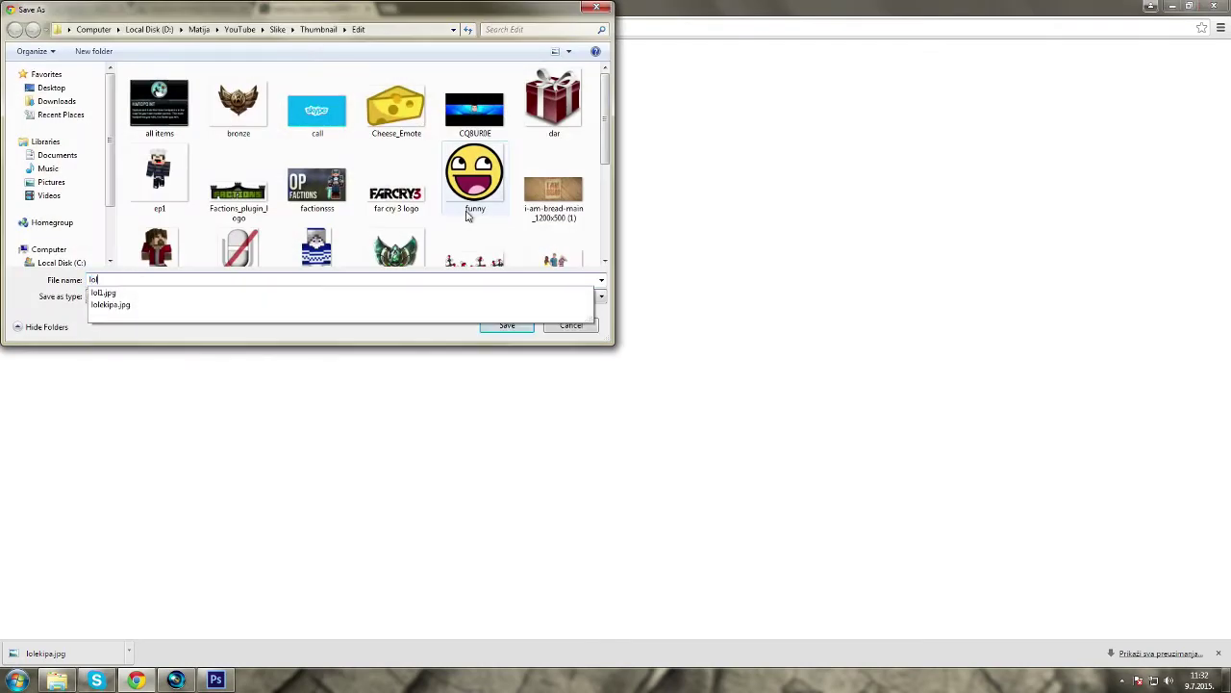
pyautogui.write('png')
pyautogui.press('Return')
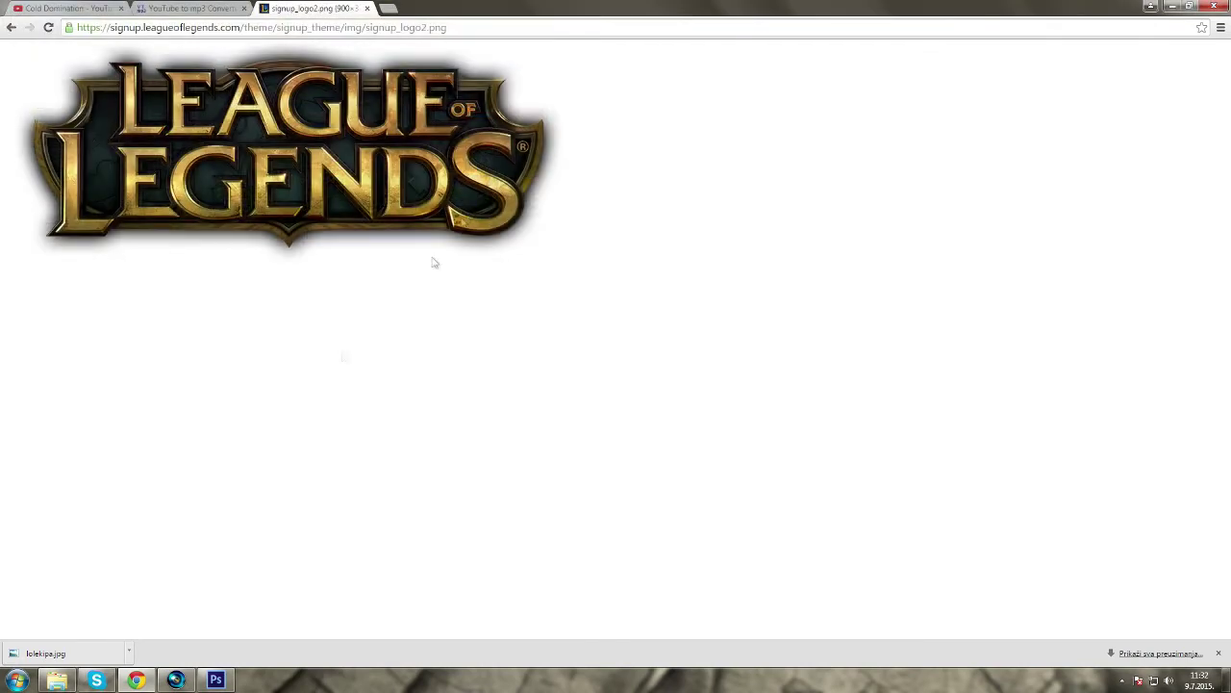
# Return to the image results, change the query to "3v3 png" and look through the pictures
pyautogui.moveTo(208, 684)
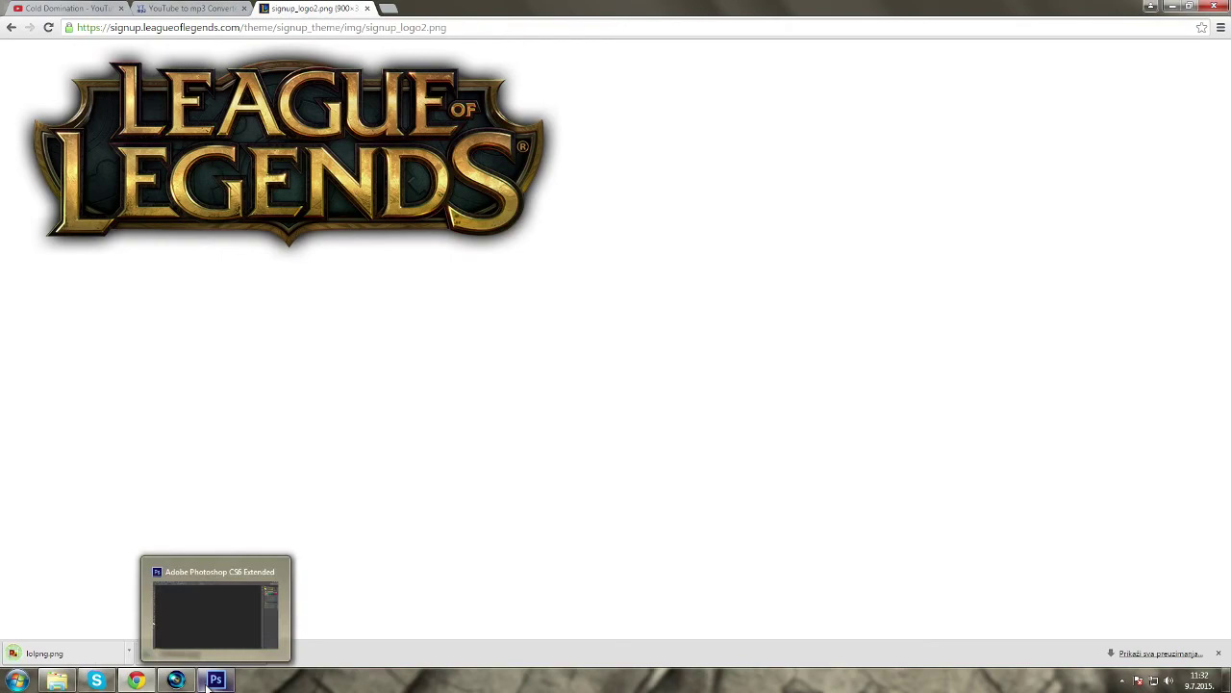
pyautogui.click(10, 27)
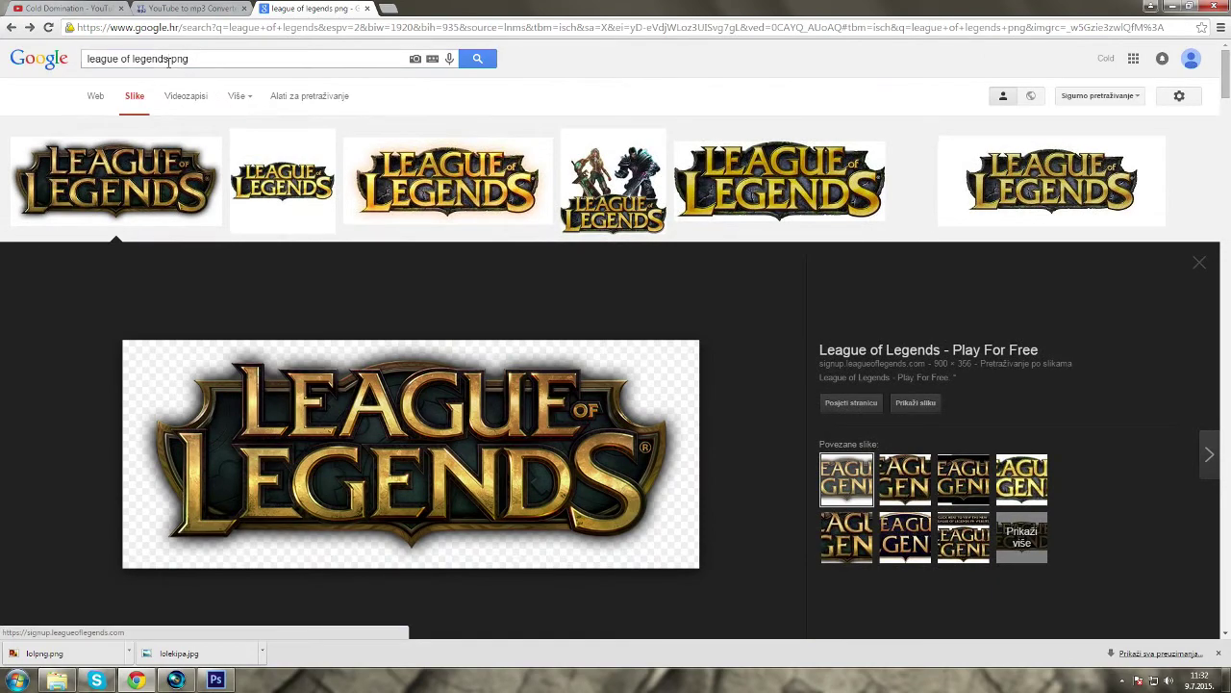
pyautogui.write('3v3')
pyautogui.press('Return')
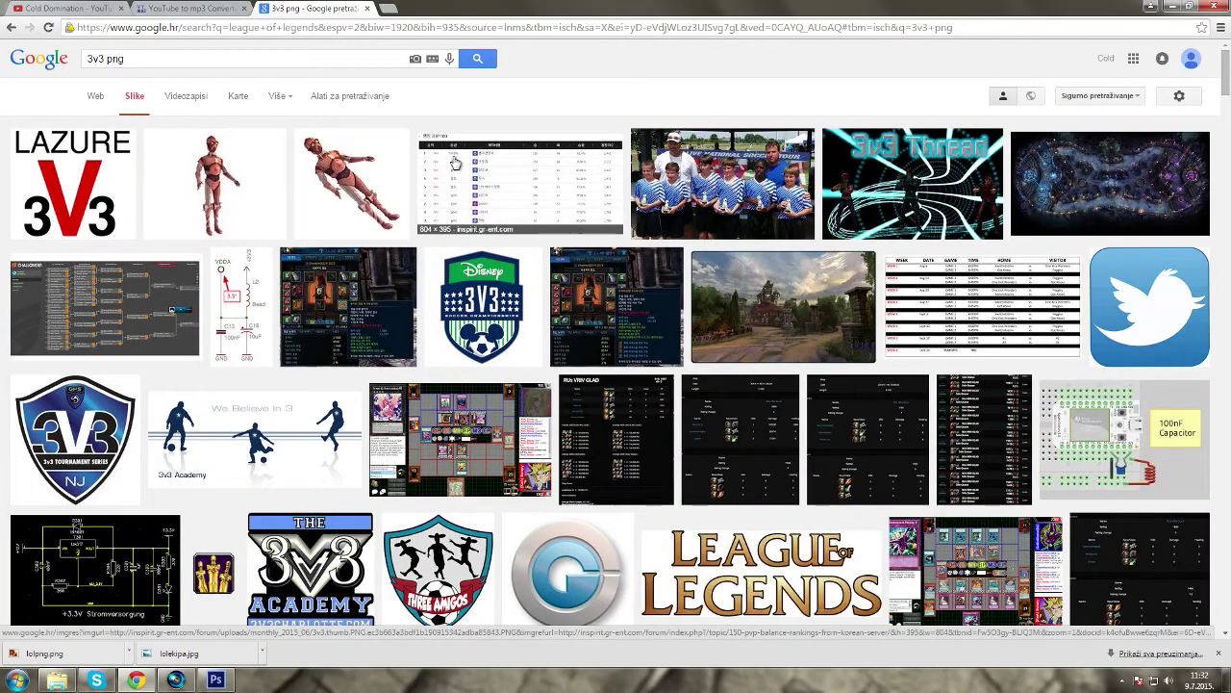
pyautogui.scroll(-5, 495, 220)
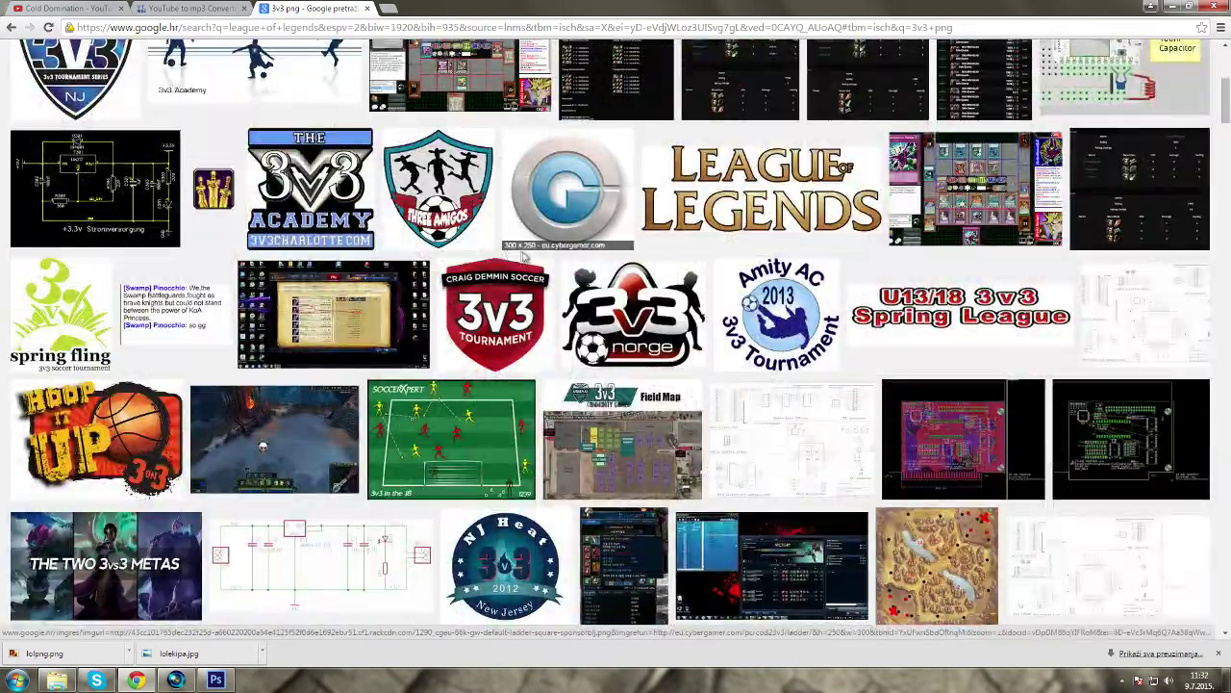
# Look through the "3v3 png" image results, change the query to "3vs3 png" and look over its pictures
pyautogui.scroll(-5, 607, 293)
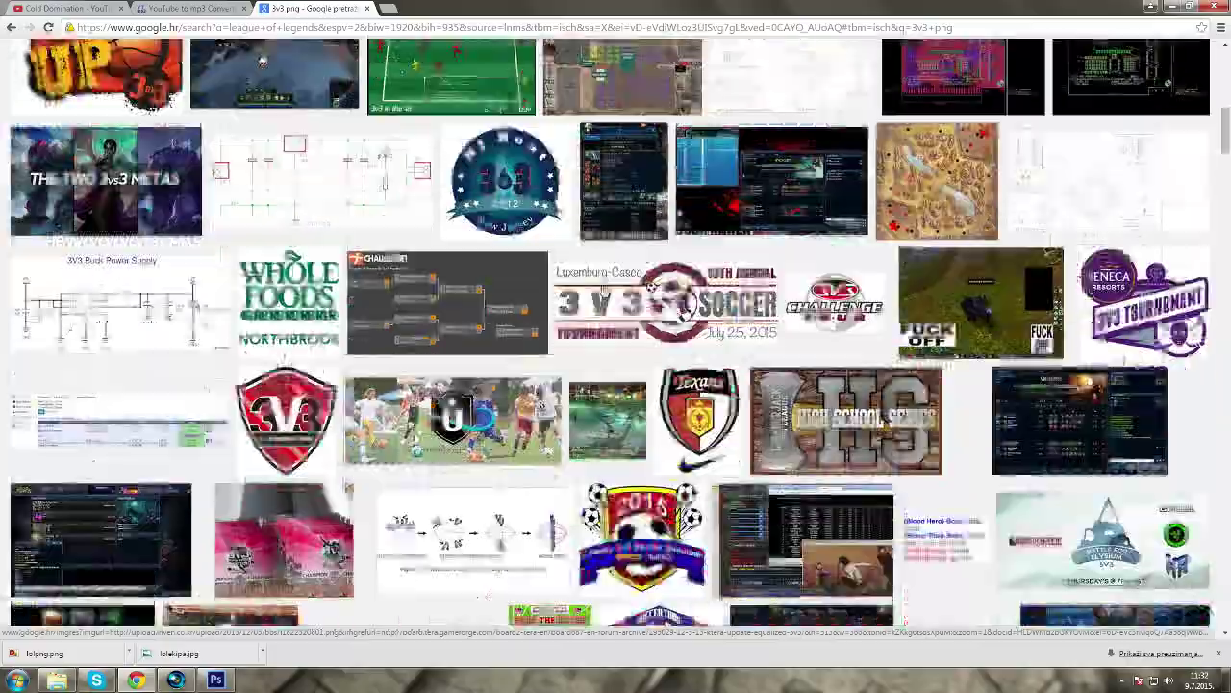
pyautogui.scroll(-8, 616, 291)
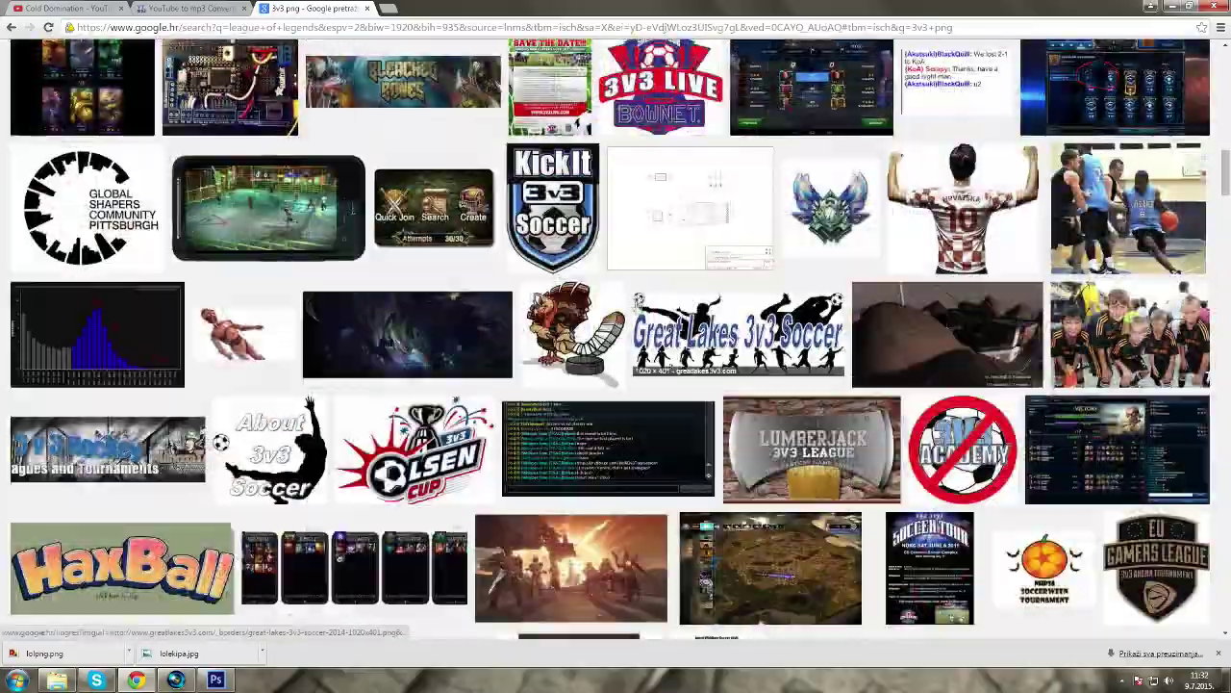
pyautogui.scroll(20, 649, 292)
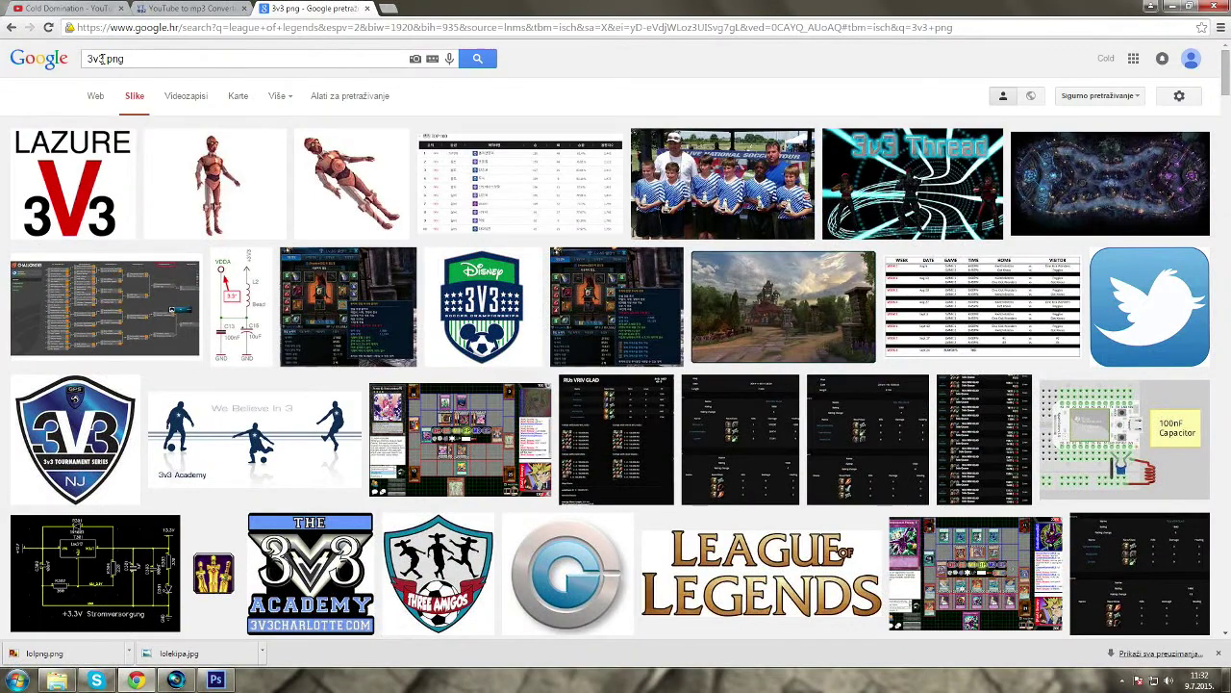
pyautogui.press('Return')
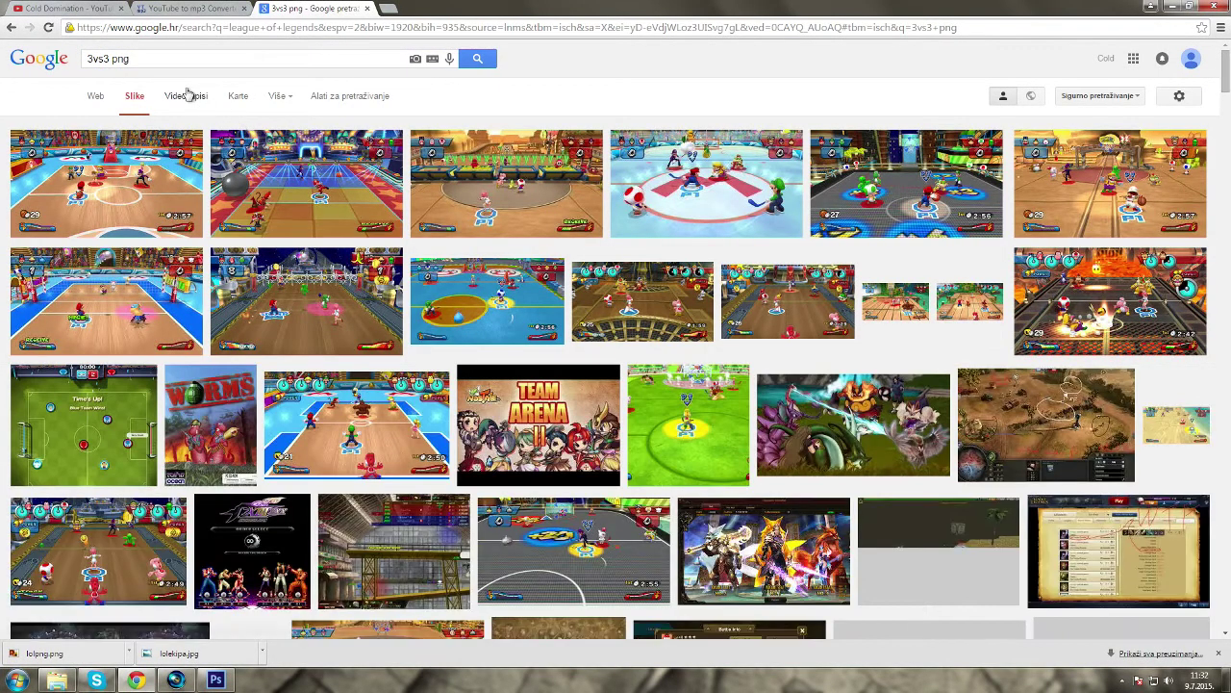
pyautogui.scroll(-2, 186, 96)
pyautogui.scroll(2, 133, 60)
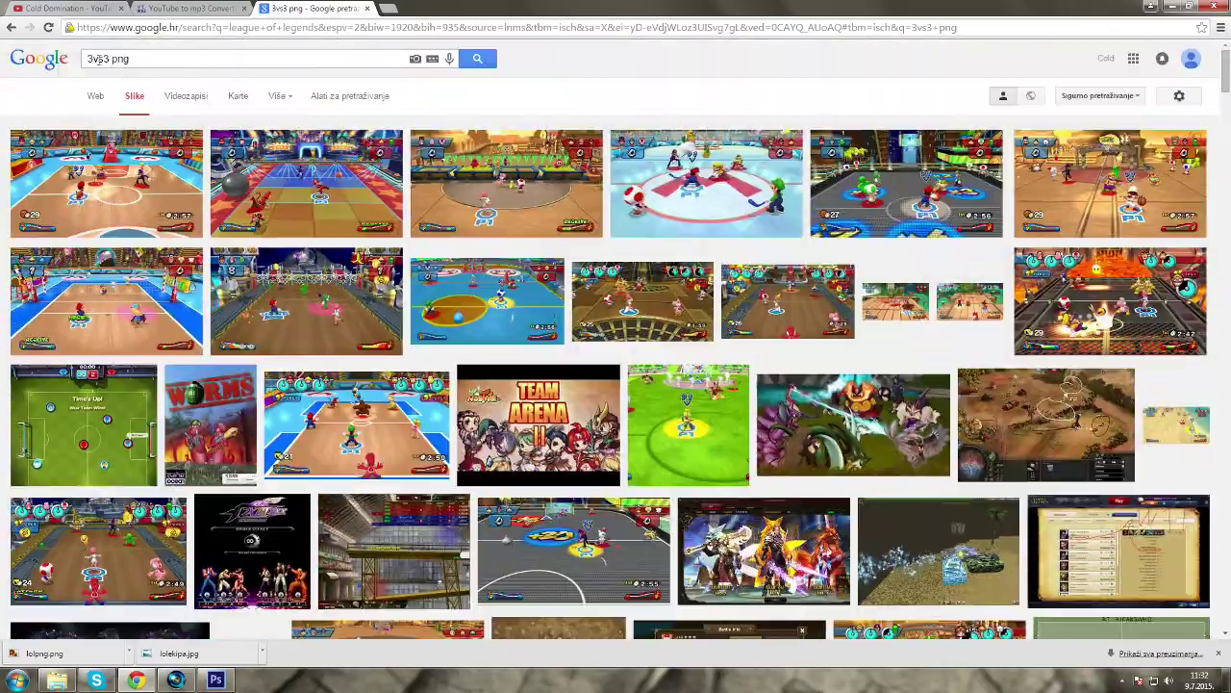
# Change the image search query back to "3v3 png" and browse the pictures again
pyautogui.press('Return')
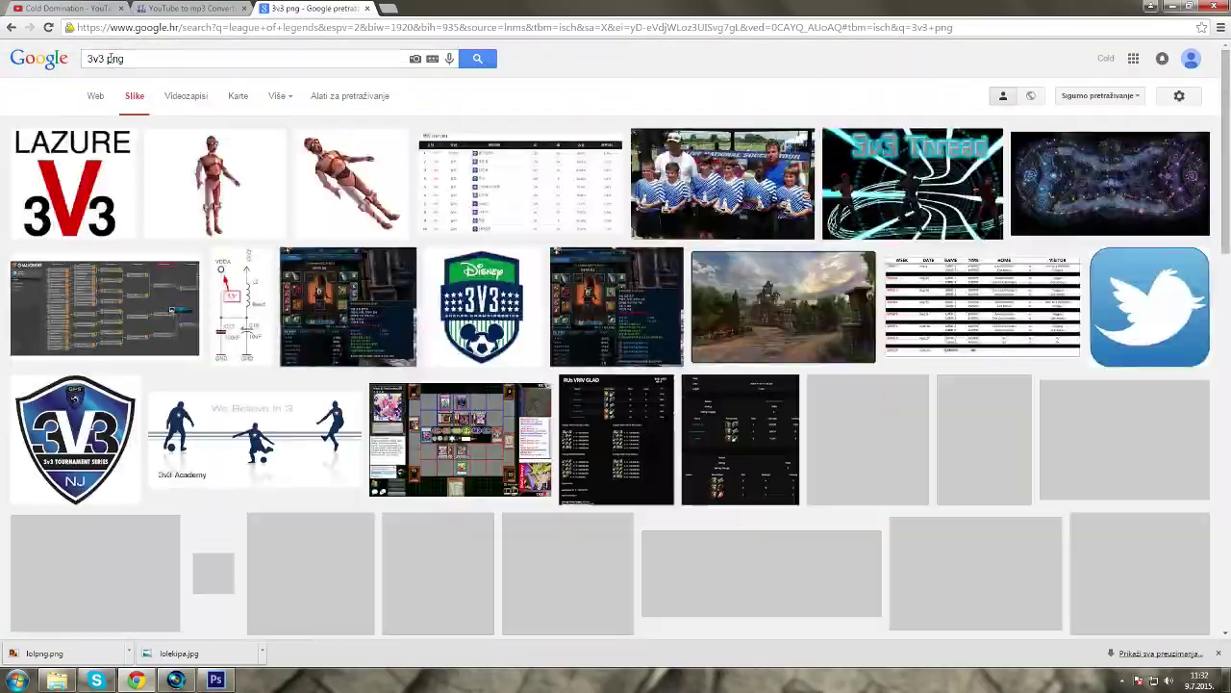
pyautogui.scroll(-8, 266, 137)
pyautogui.scroll(-17, 267, 138)
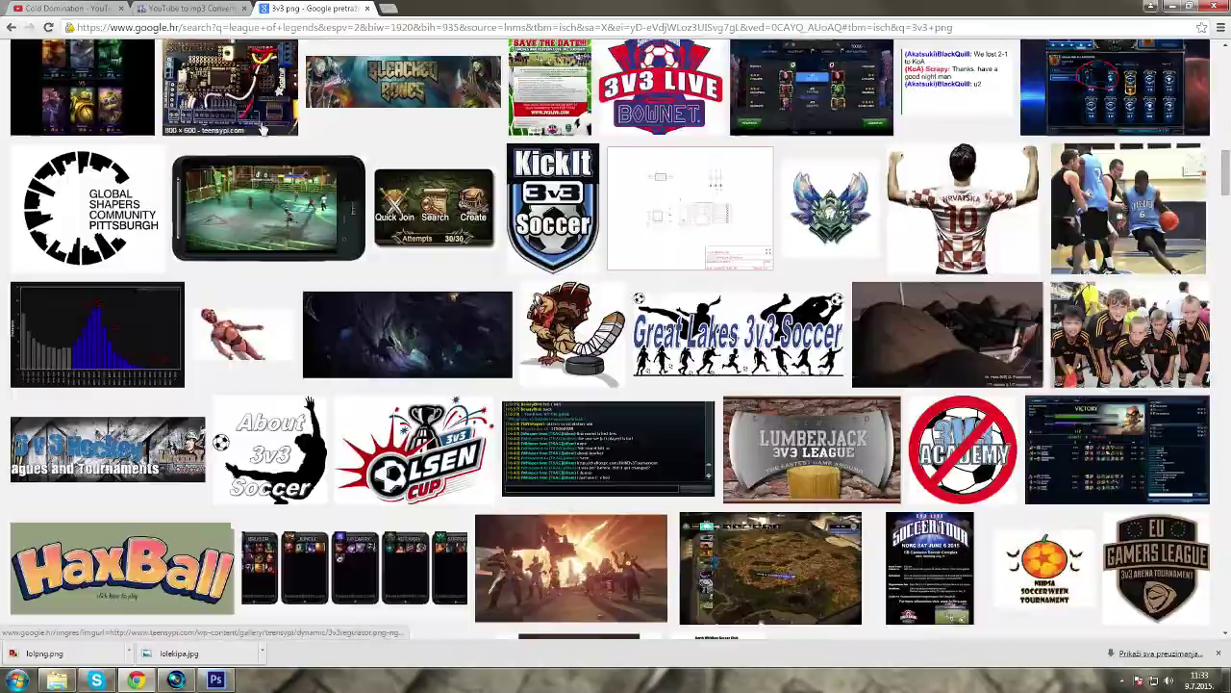
pyautogui.scroll(20, 268, 117)
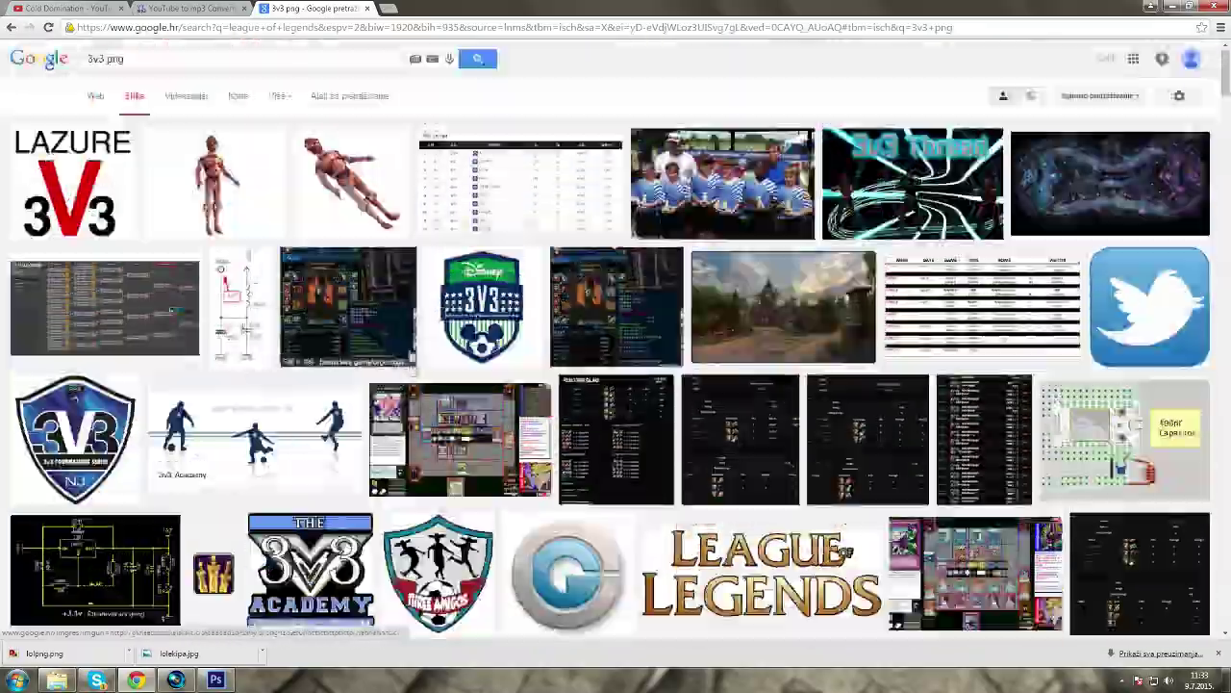
# Switch to Photoshop and open the Komentar template from the Vrsta folder inside Thumbnail
pyautogui.click(216, 680)
pyautogui.click(35, 9)
pyautogui.click(35, 38)
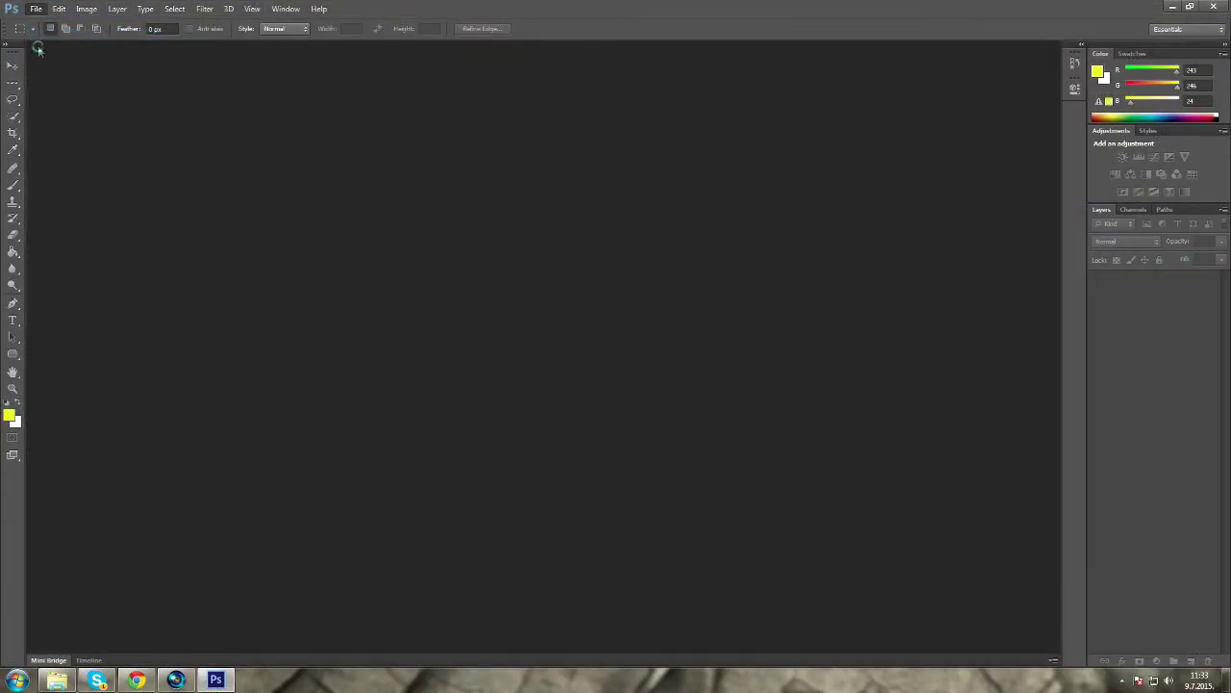
pyautogui.click(556, 155)
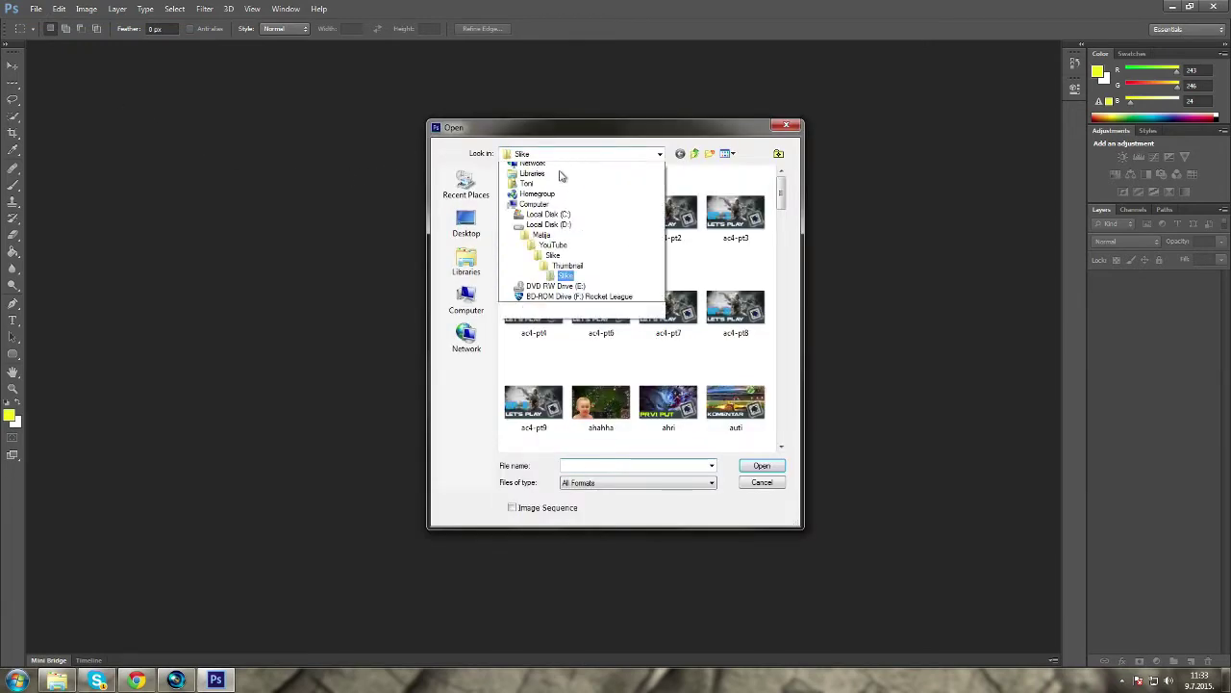
pyautogui.click(567, 290)
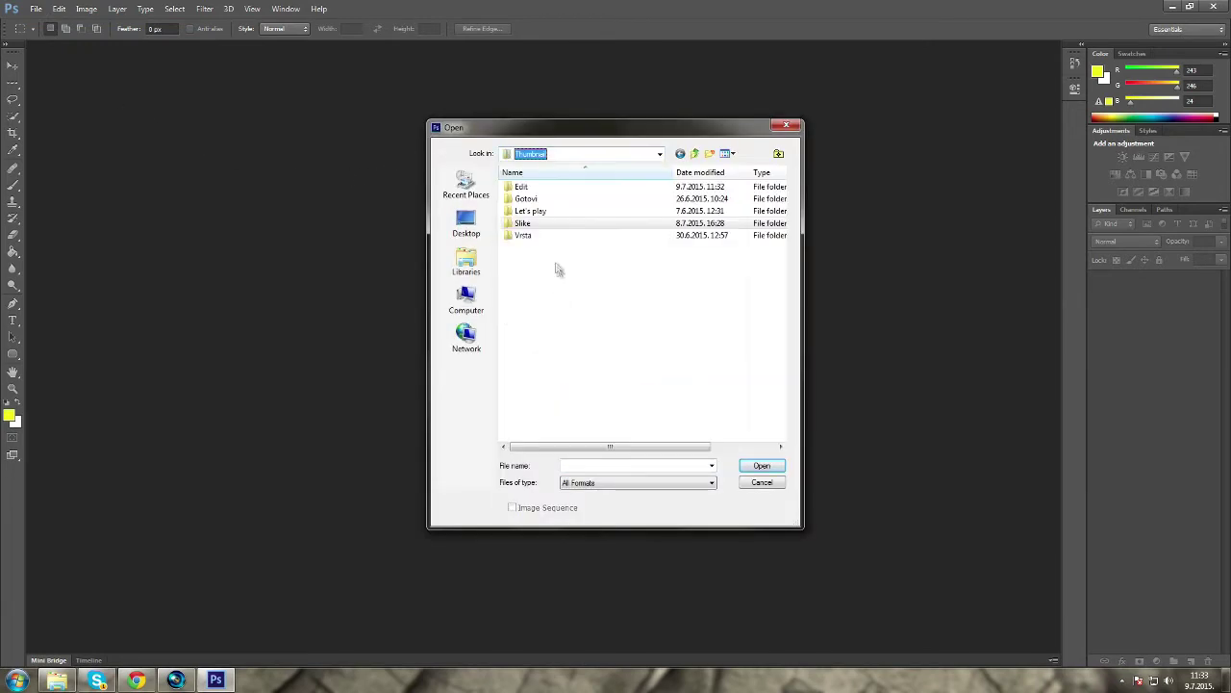
pyautogui.doubleClick(528, 234)
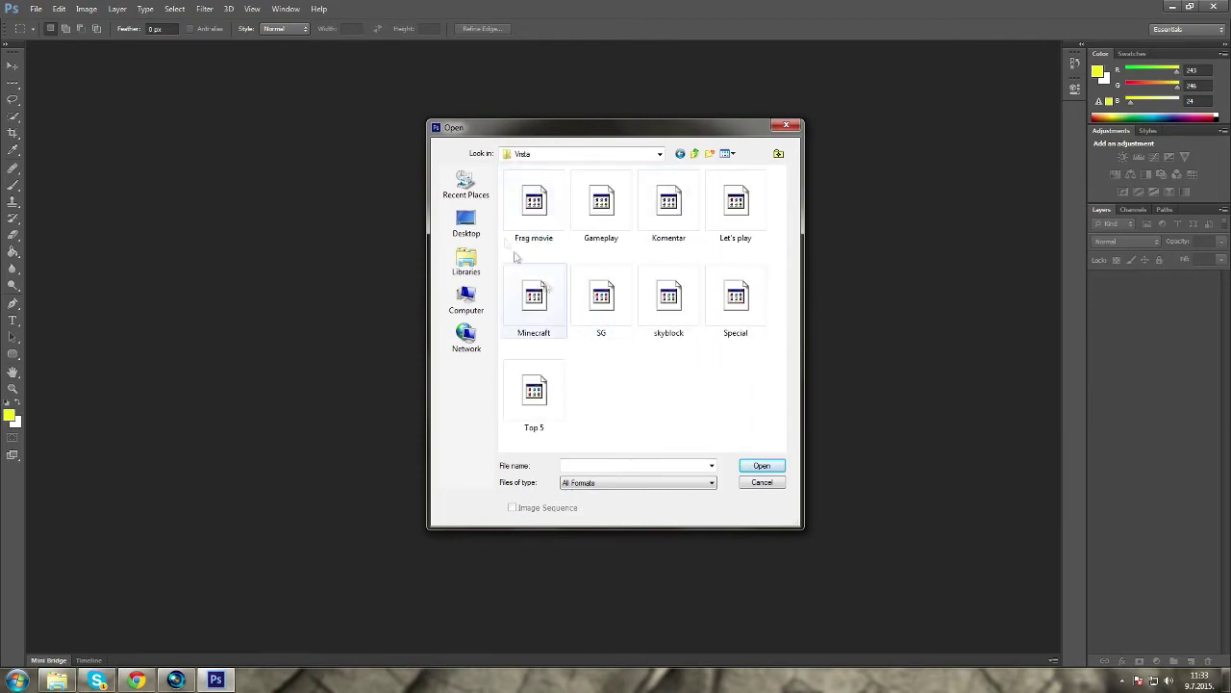
pyautogui.click(691, 204)
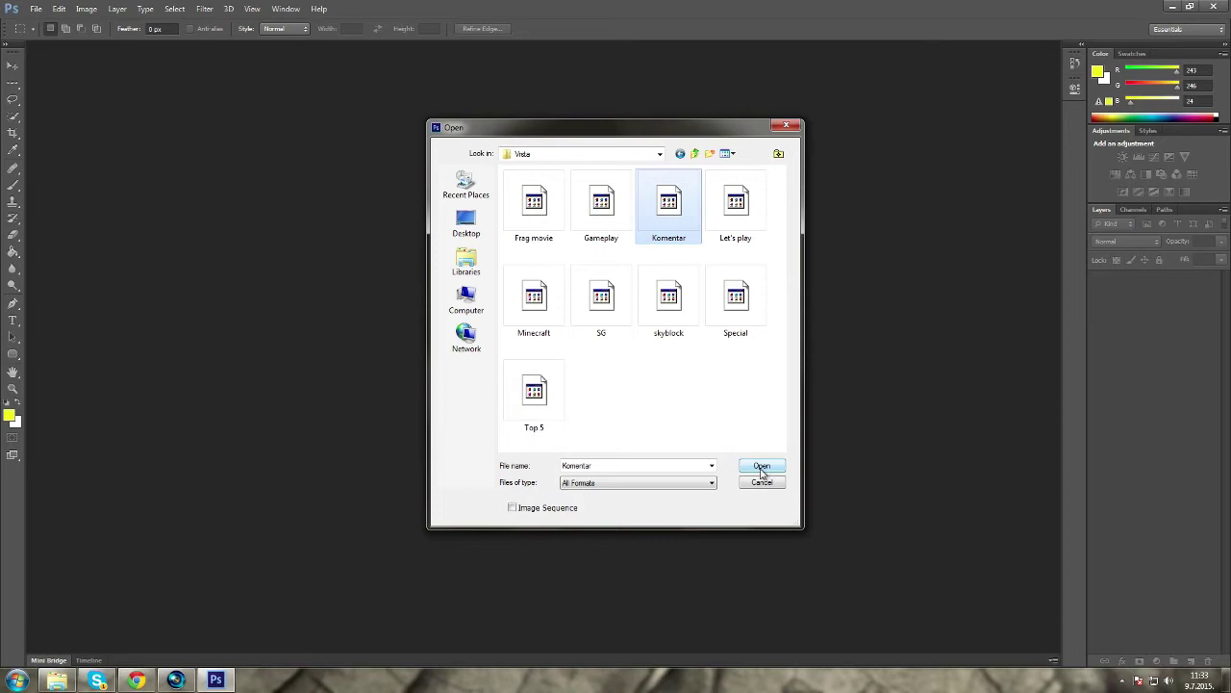
pyautogui.click(761, 467)
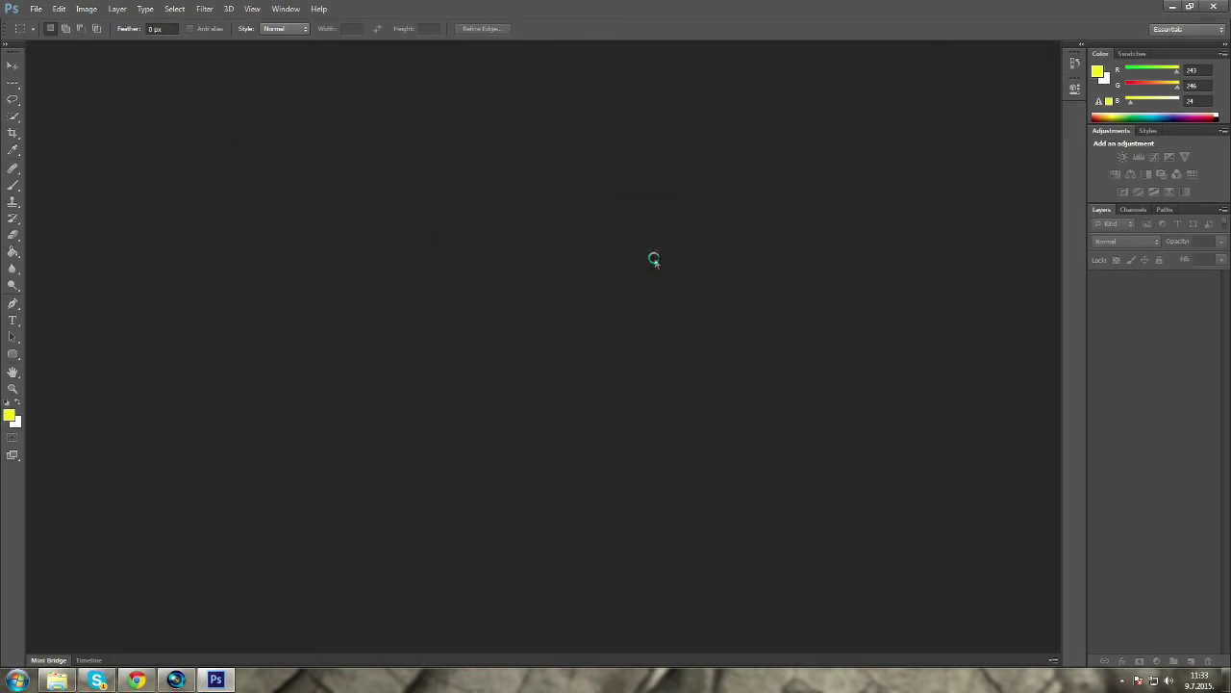
pyautogui.click(618, 261)
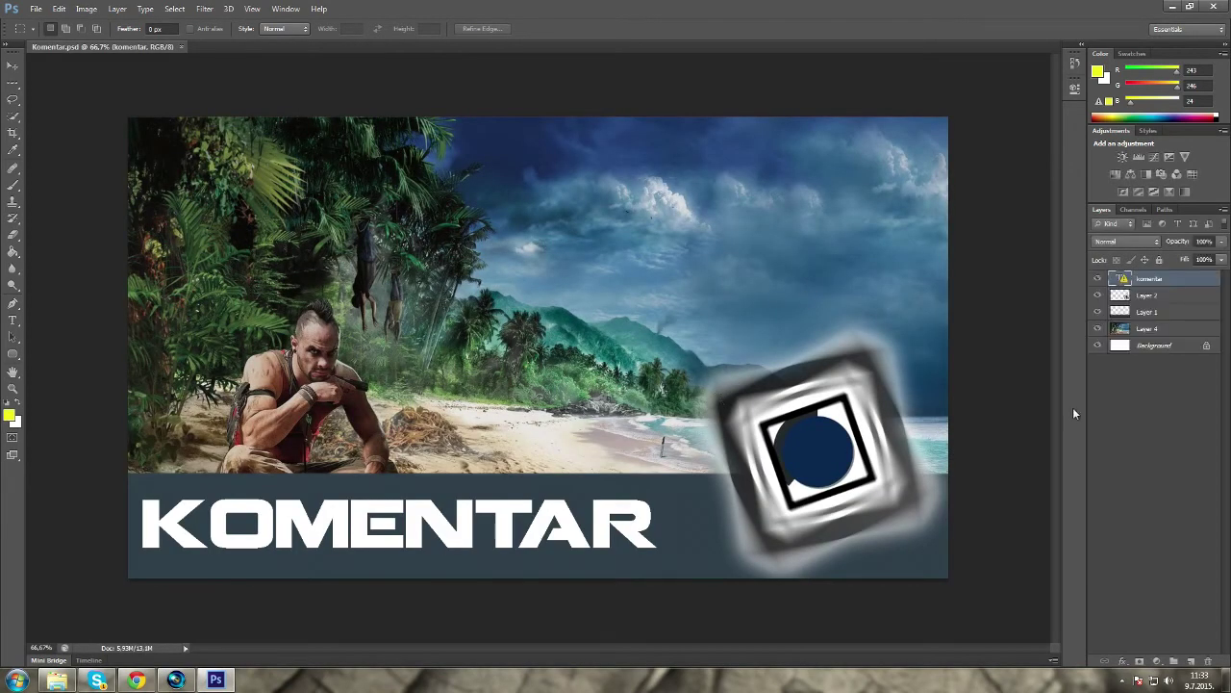
# Delete Layer 4 with the beach picture and place the lolekipa picture from the Edit folder into the Komentar document
pyautogui.click(1141, 329)
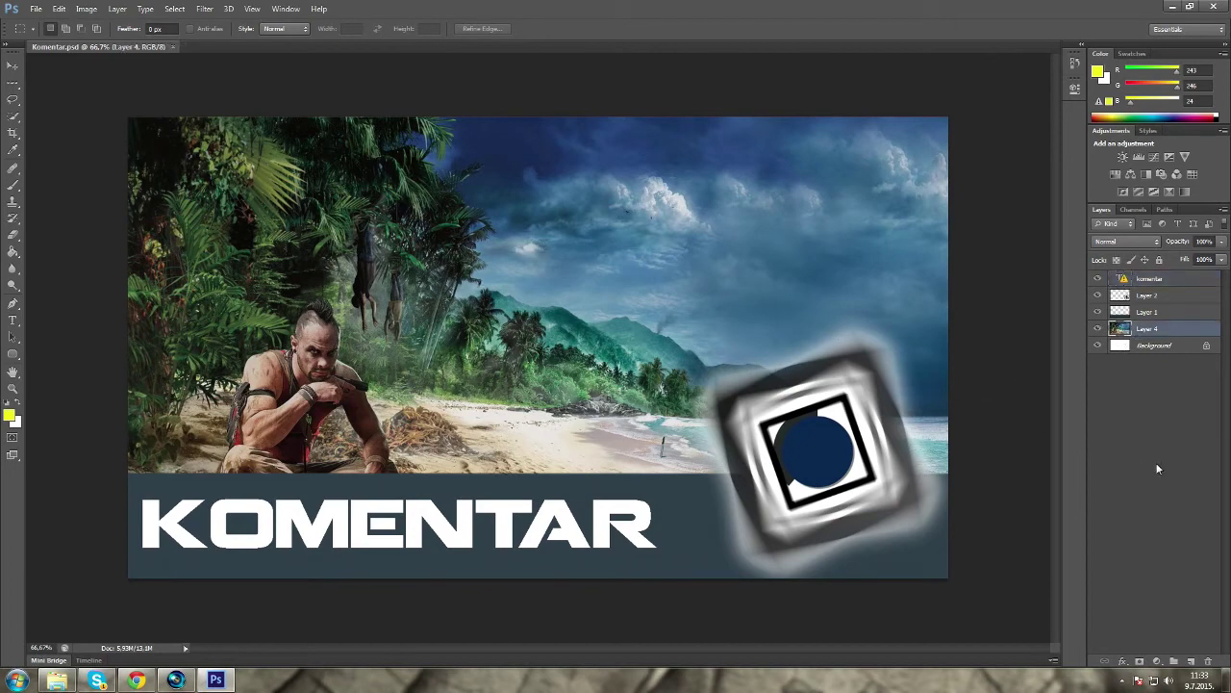
pyautogui.press('Delete')
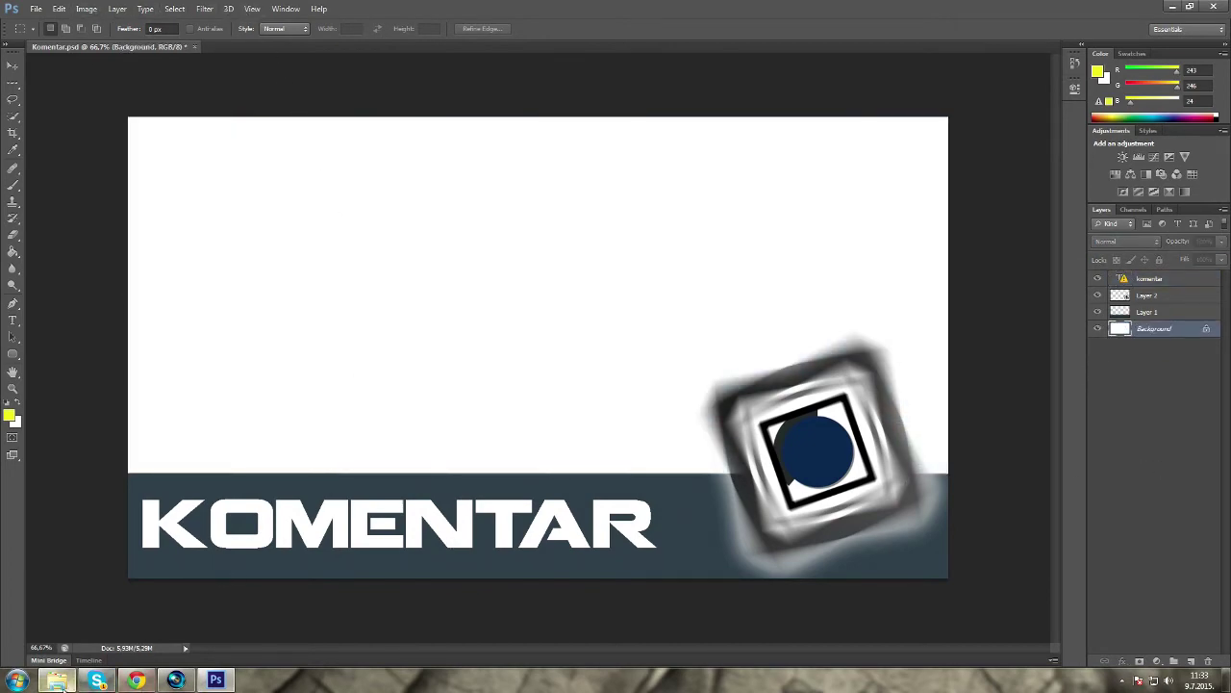
pyautogui.click(139, 680)
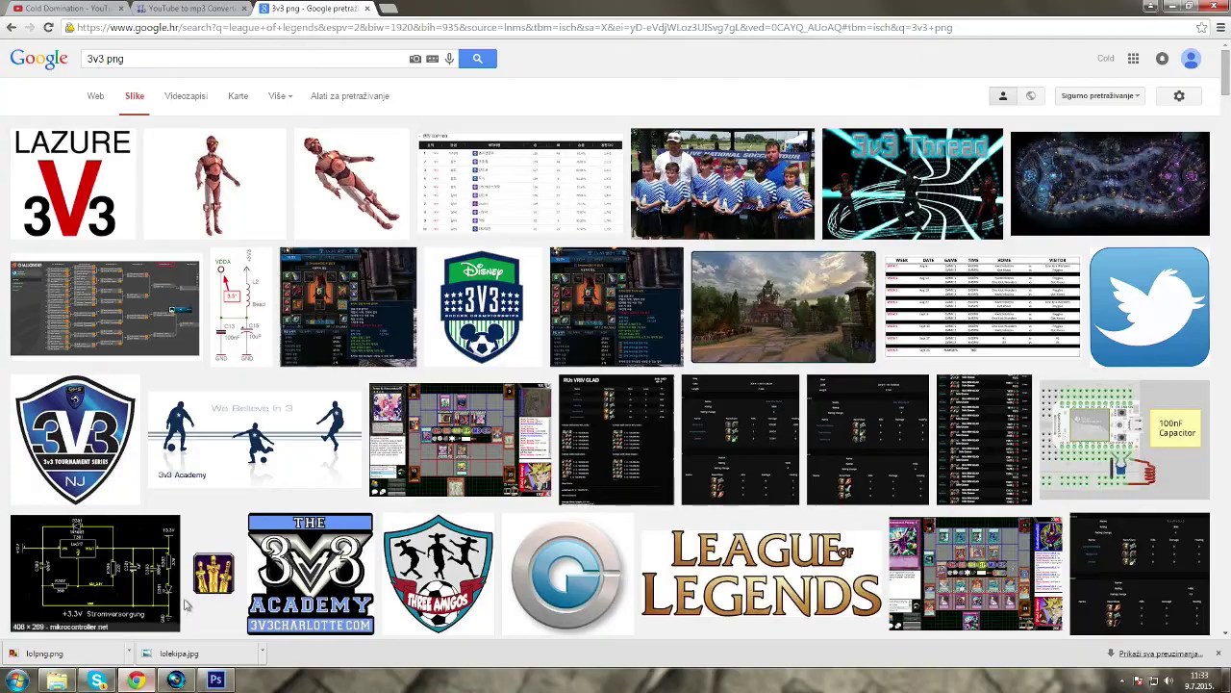
pyautogui.click(133, 654)
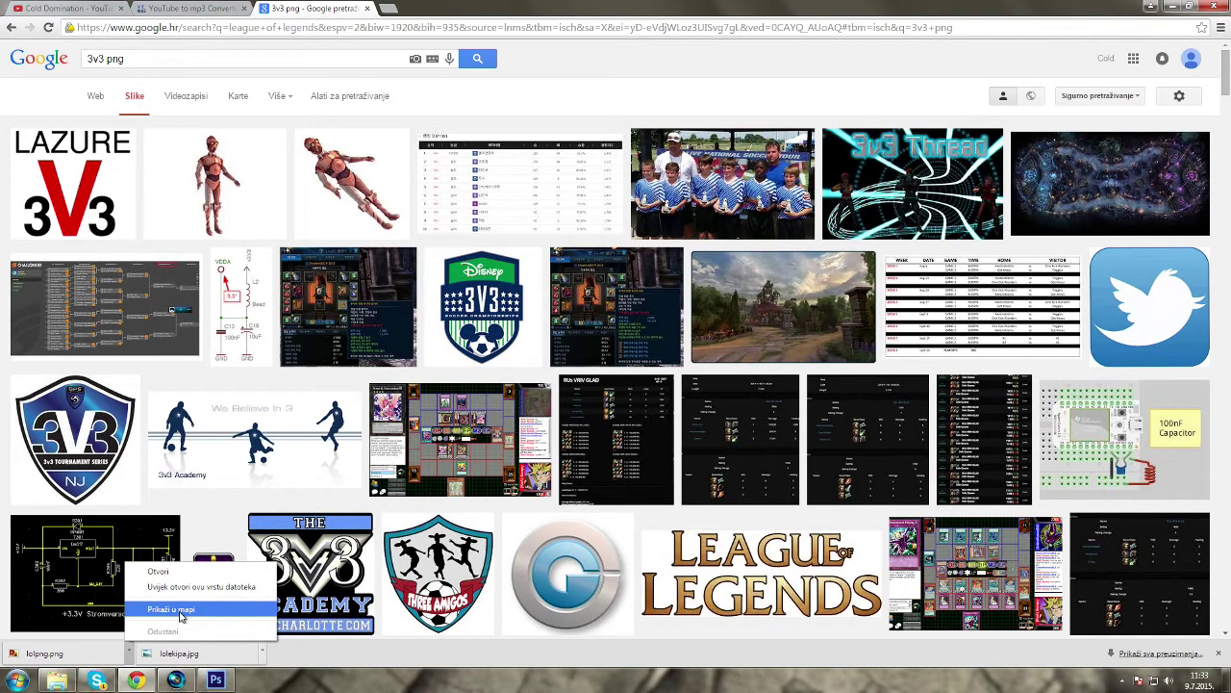
pyautogui.click(180, 610)
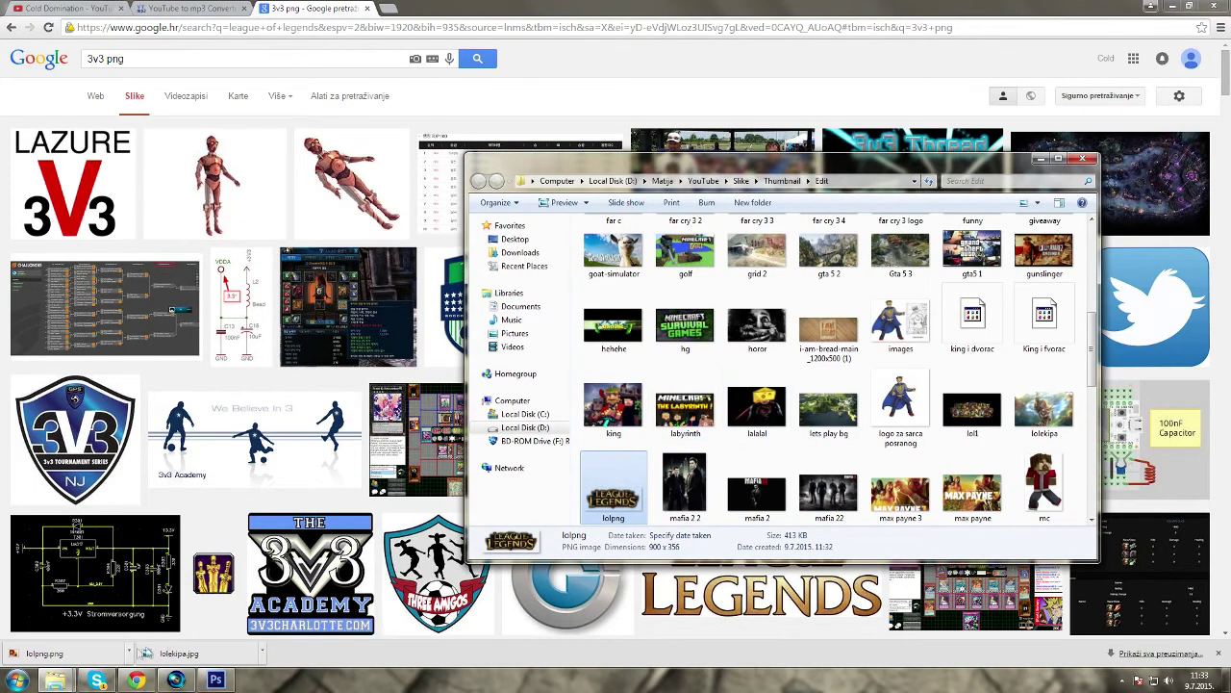
pyautogui.click(265, 653)
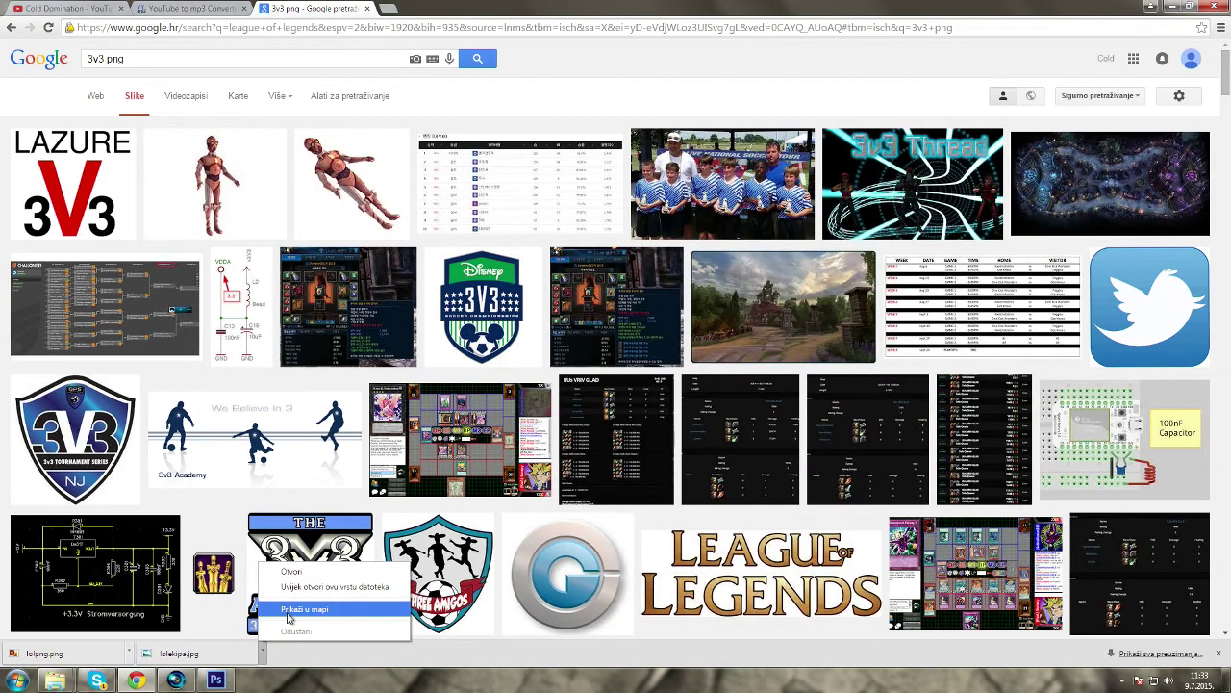
pyautogui.click(289, 612)
pyautogui.moveTo(1044, 409); pyautogui.dragTo(408, 348)
pyautogui.moveTo(213, 669); pyautogui.dragTo(216, 681)
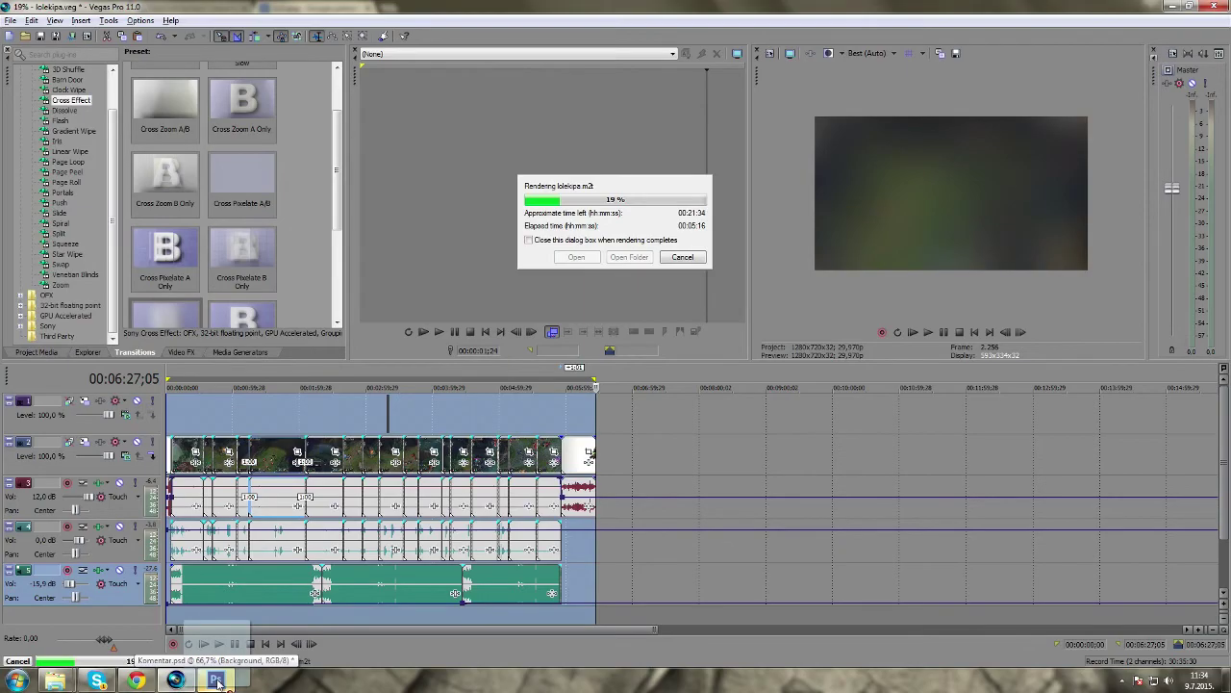
pyautogui.moveTo(216, 681); pyautogui.dragTo(217, 681)
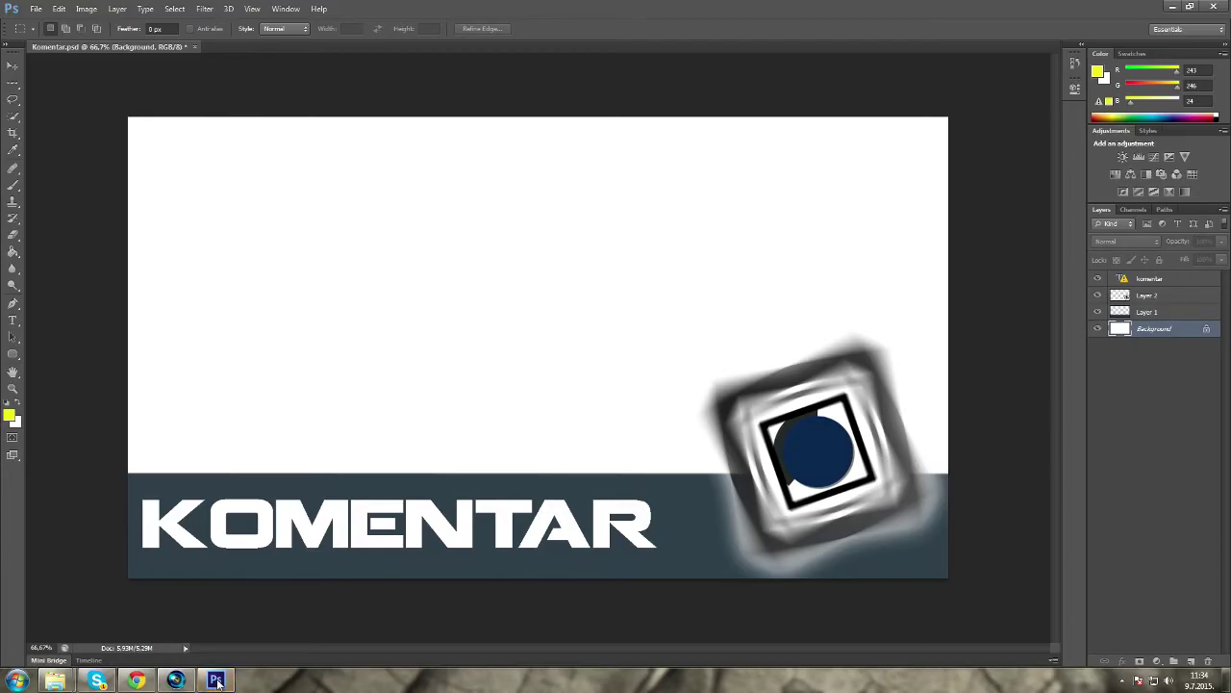
pyautogui.moveTo(137, 680); pyautogui.dragTo(136, 681)
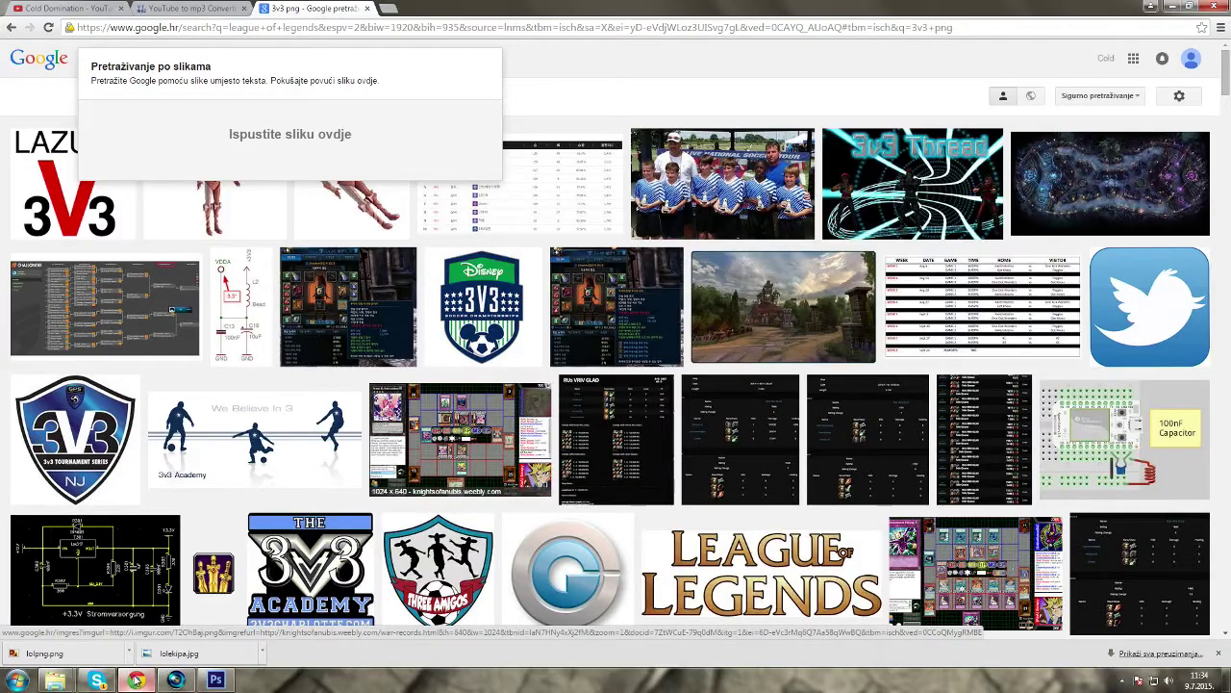
pyautogui.moveTo(216, 681); pyautogui.dragTo(385, 325)
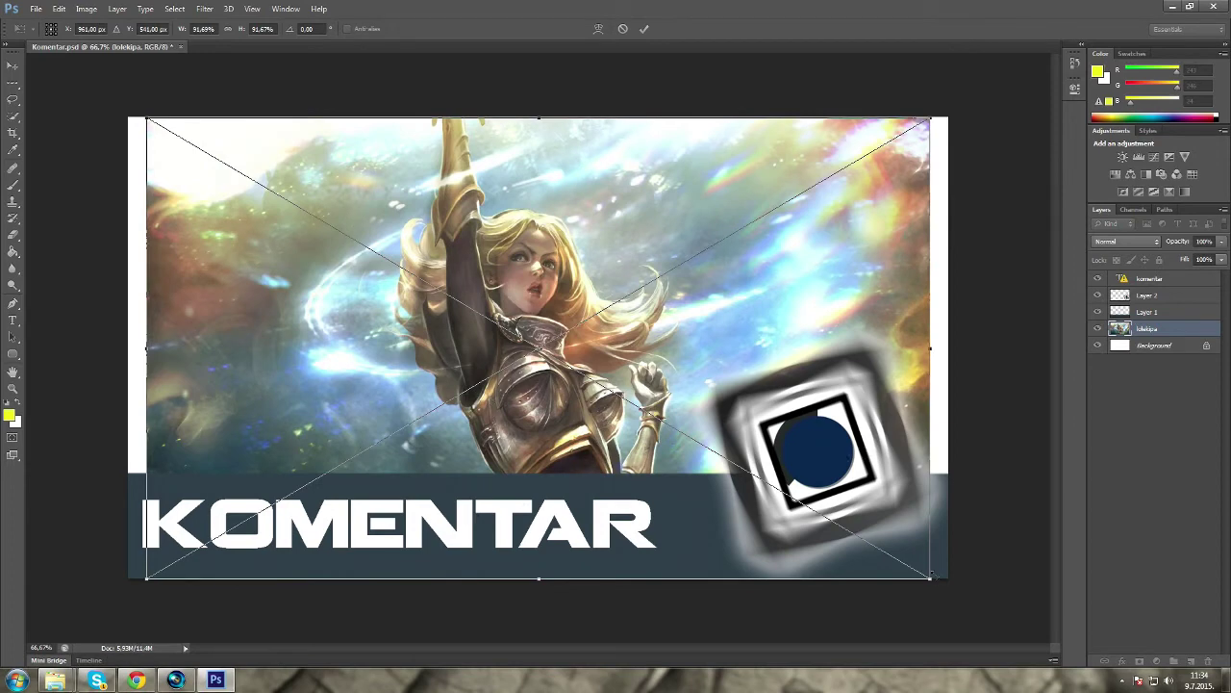
# Enlarge the placed lolekipa picture, reposition it to cover the whole canvas, and commit the placement
pyautogui.moveTo(930, 579); pyautogui.dragTo(995, 616)
pyautogui.moveTo(557, 391); pyautogui.dragTo(521, 346)
pyautogui.press('Return')
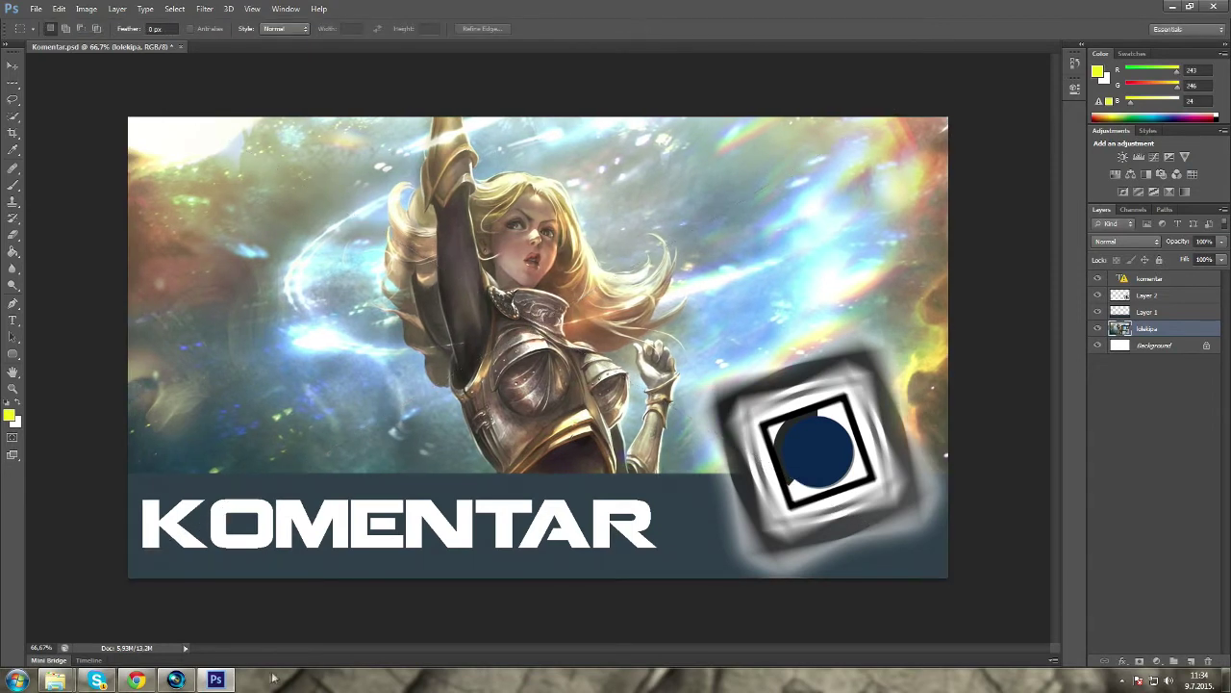
# Find the lolpng logo in the Edit folder and place it in the Komentar document
pyautogui.moveTo(60, 680)
pyautogui.click(231, 616)
pyautogui.click(972, 323)
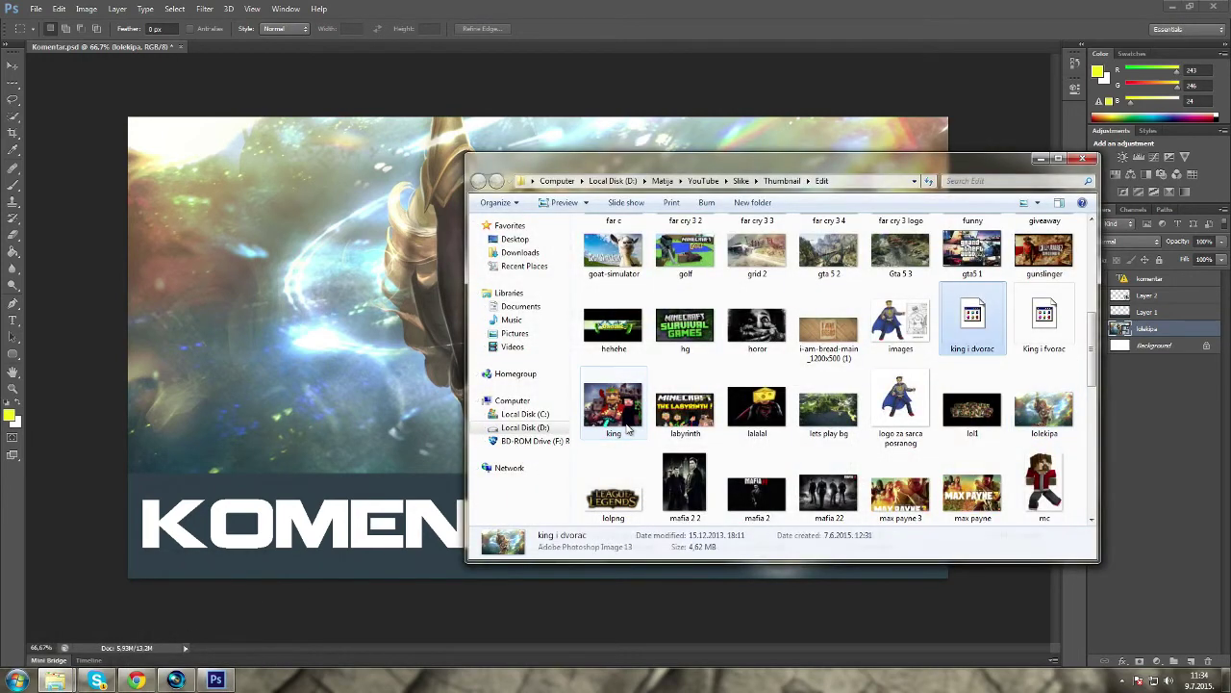
pyautogui.click(628, 430)
pyautogui.press('Right')
pyautogui.press('Right')
pyautogui.press('Right')
pyautogui.press('Right')
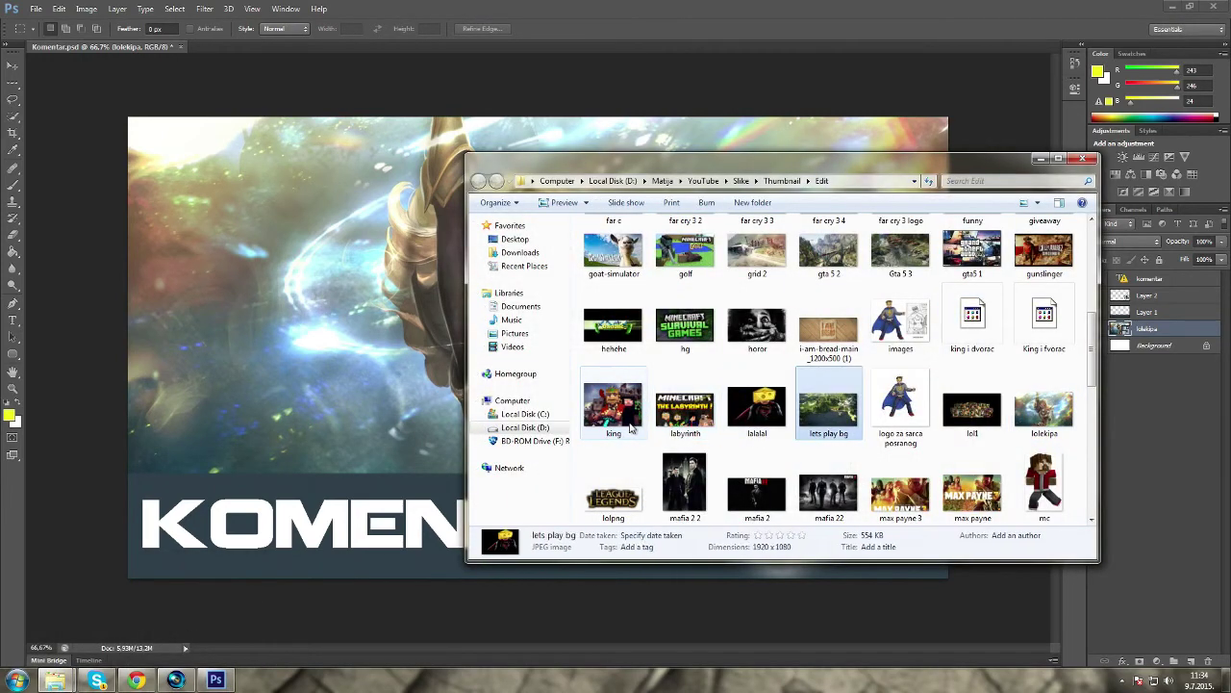
pyautogui.press('Right')
pyautogui.press('Right')
pyautogui.press('Right')
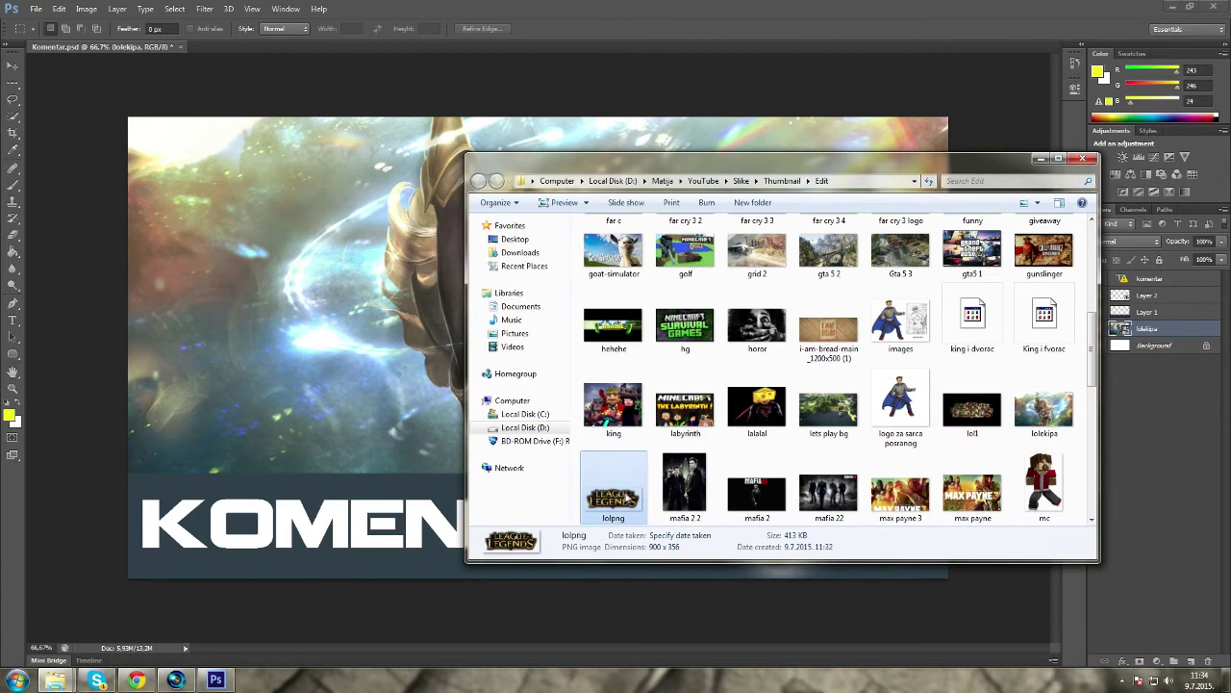
pyautogui.moveTo(613, 490); pyautogui.dragTo(294, 274)
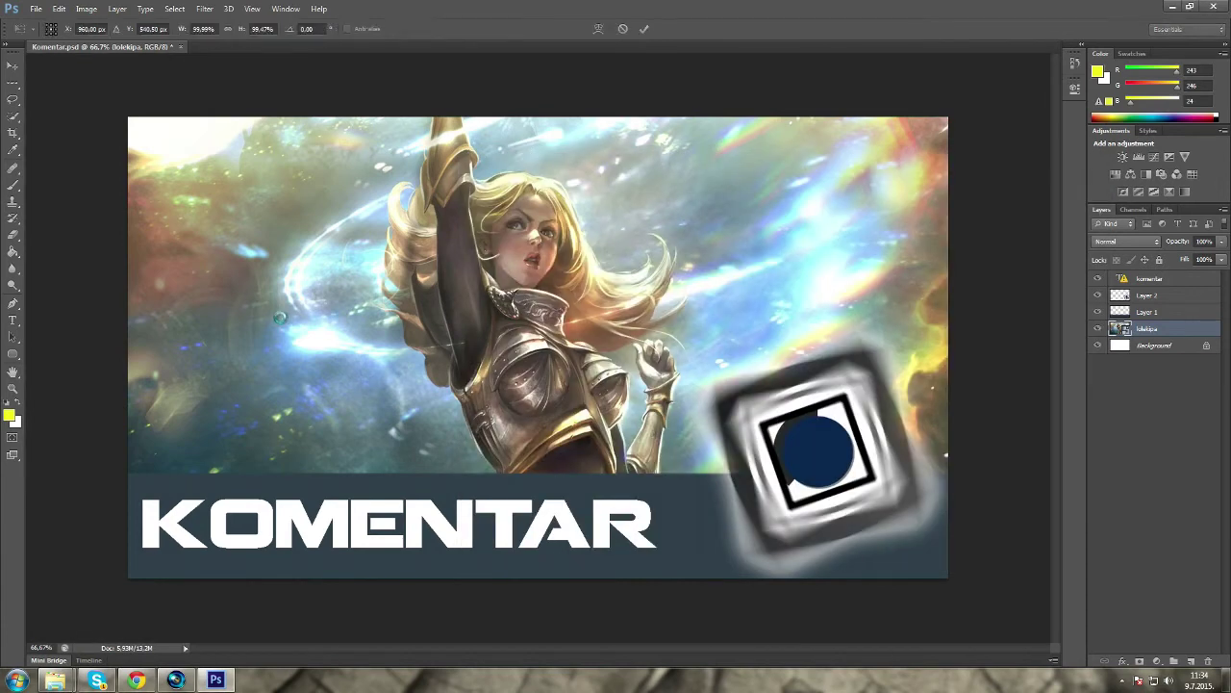
# Move the League of Legends logo to the canvas's upper-left area, enlarge it to about 334%, rotate it about -39° and commit
pyautogui.moveTo(525, 351); pyautogui.dragTo(270, 340)
pyautogui.moveTo(332, 314); pyautogui.dragTo(403, 283)
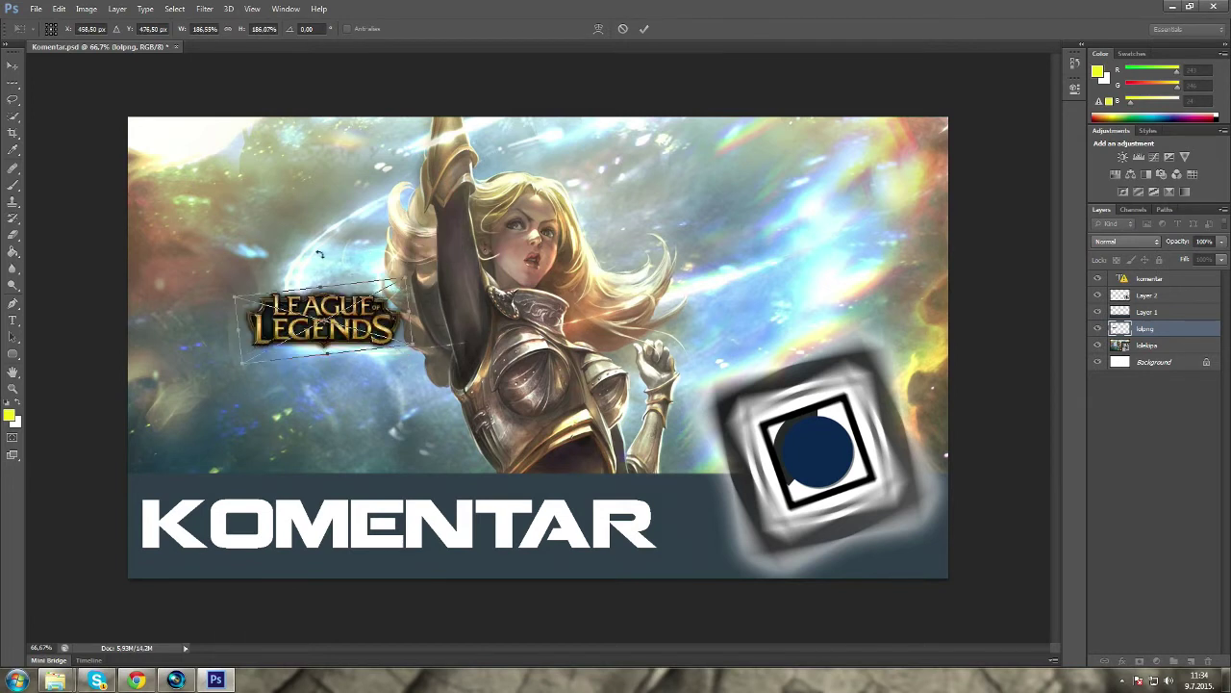
pyautogui.moveTo(321, 254); pyautogui.dragTo(286, 272)
pyautogui.moveTo(372, 236); pyautogui.dragTo(423, 125)
pyautogui.moveTo(327, 250); pyautogui.dragTo(321, 201)
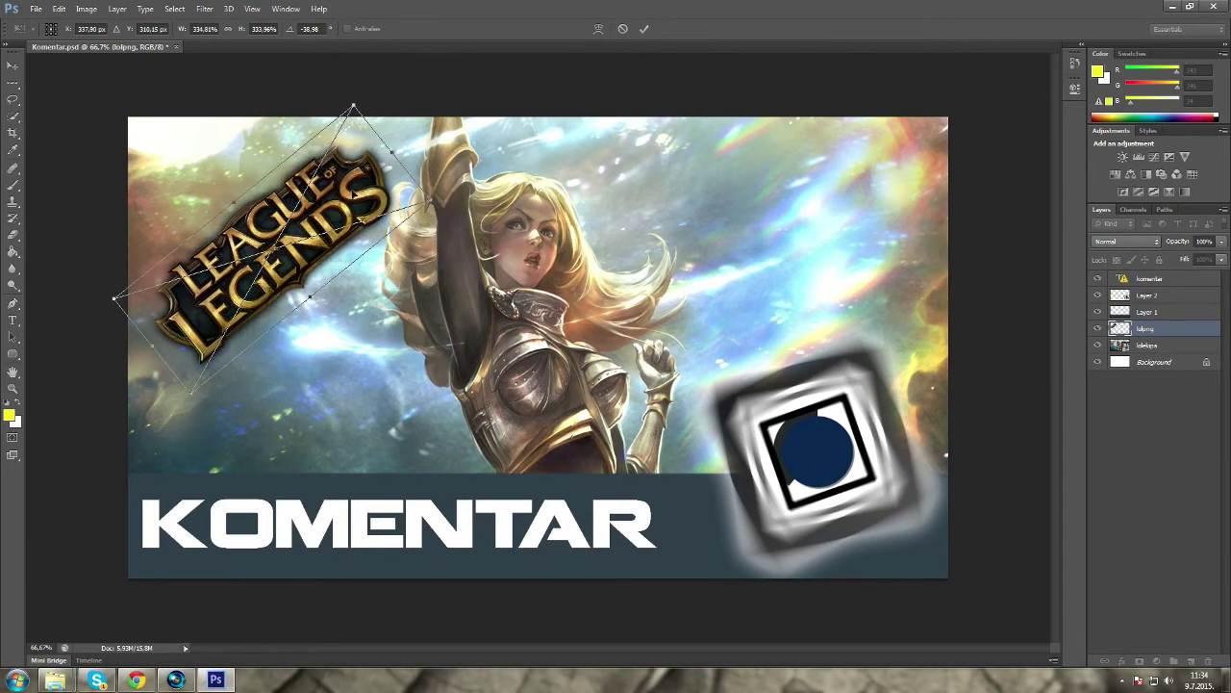
pyautogui.press('Return')
pyautogui.press('m')
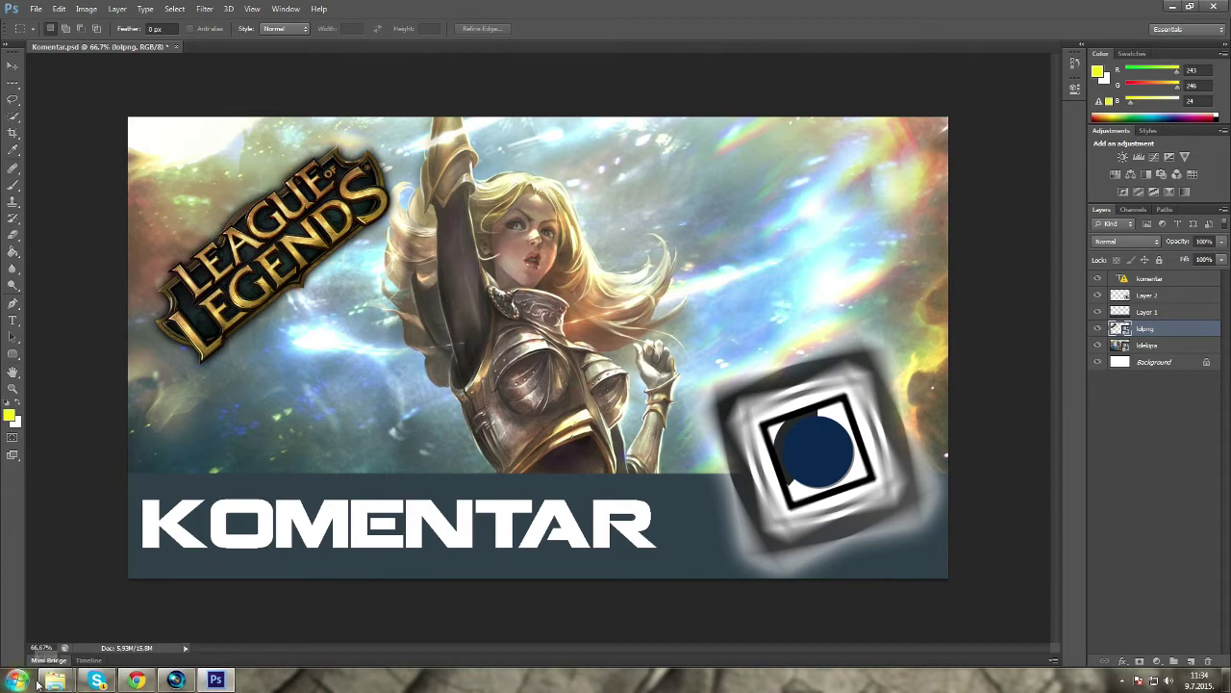
# Switch to Chrome, find the dafont site in a new tab, and open its Comic font category
pyautogui.moveTo(37, 684)
pyautogui.moveTo(101, 683); pyautogui.dragTo(327, 433)
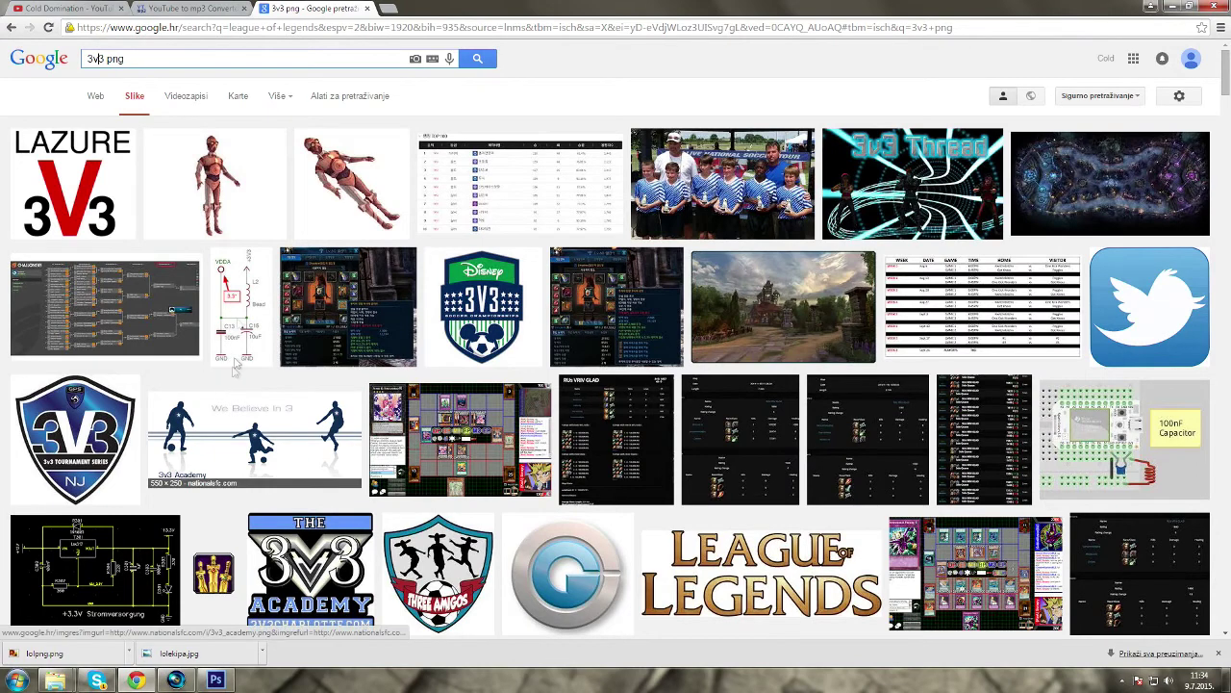
pyautogui.click(388, 9)
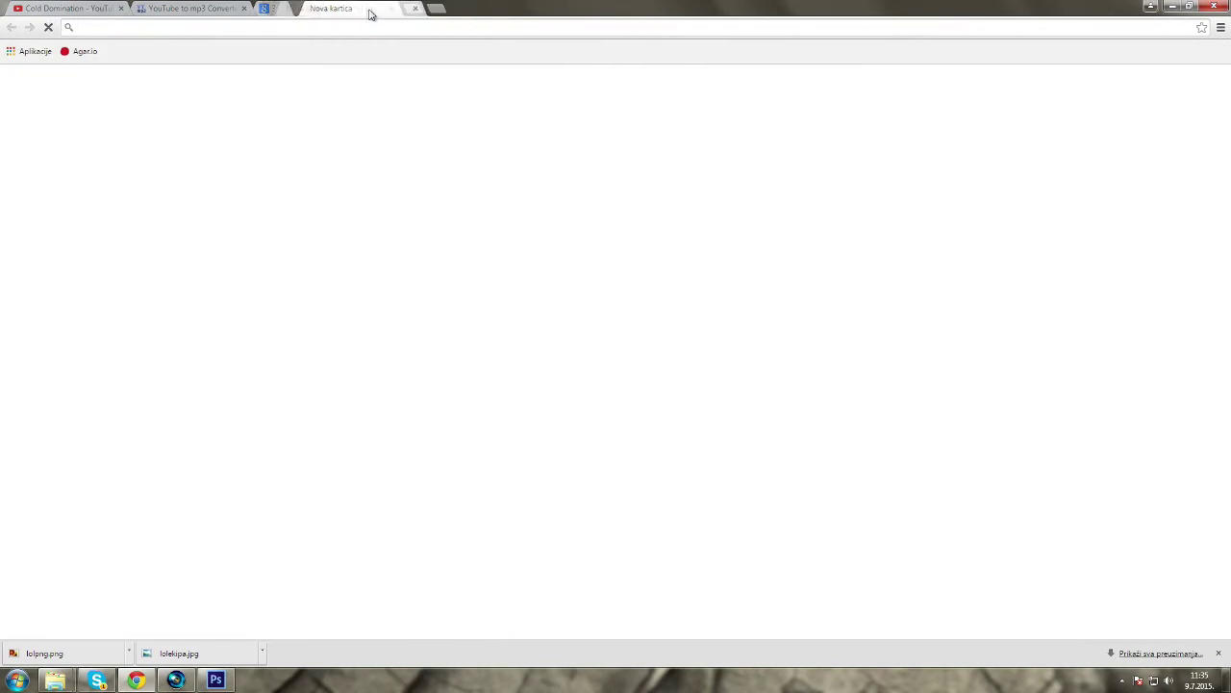
pyautogui.write('da')
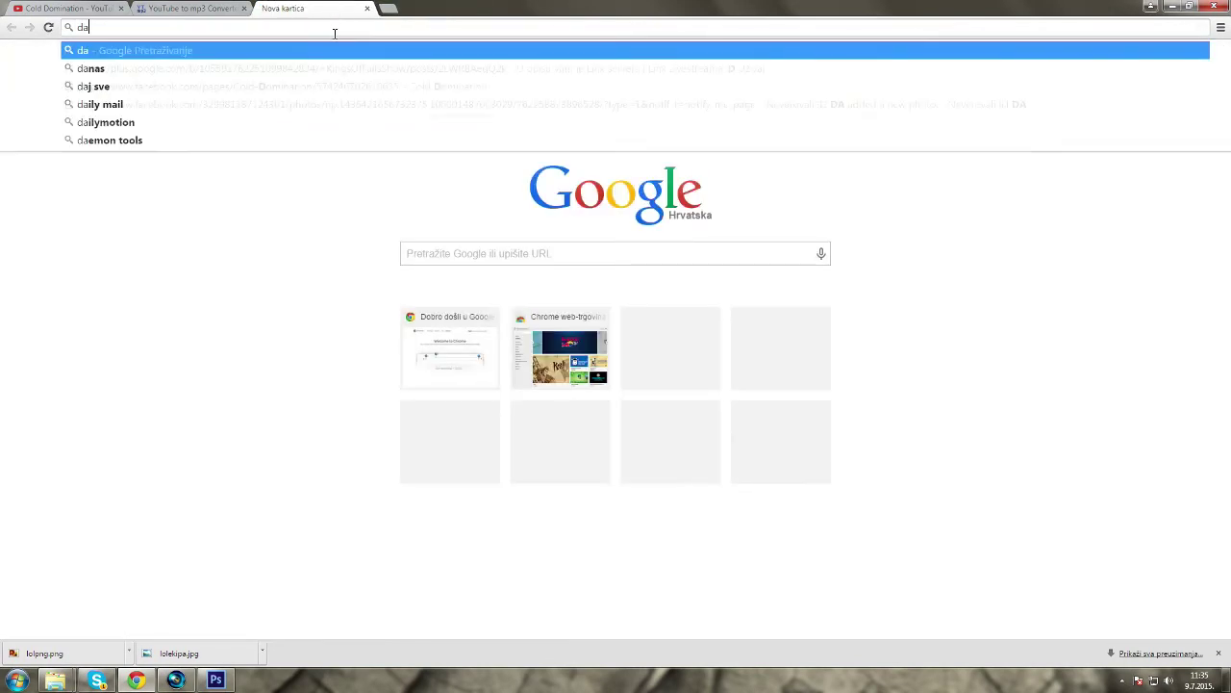
pyautogui.write('font')
pyautogui.press('Return')
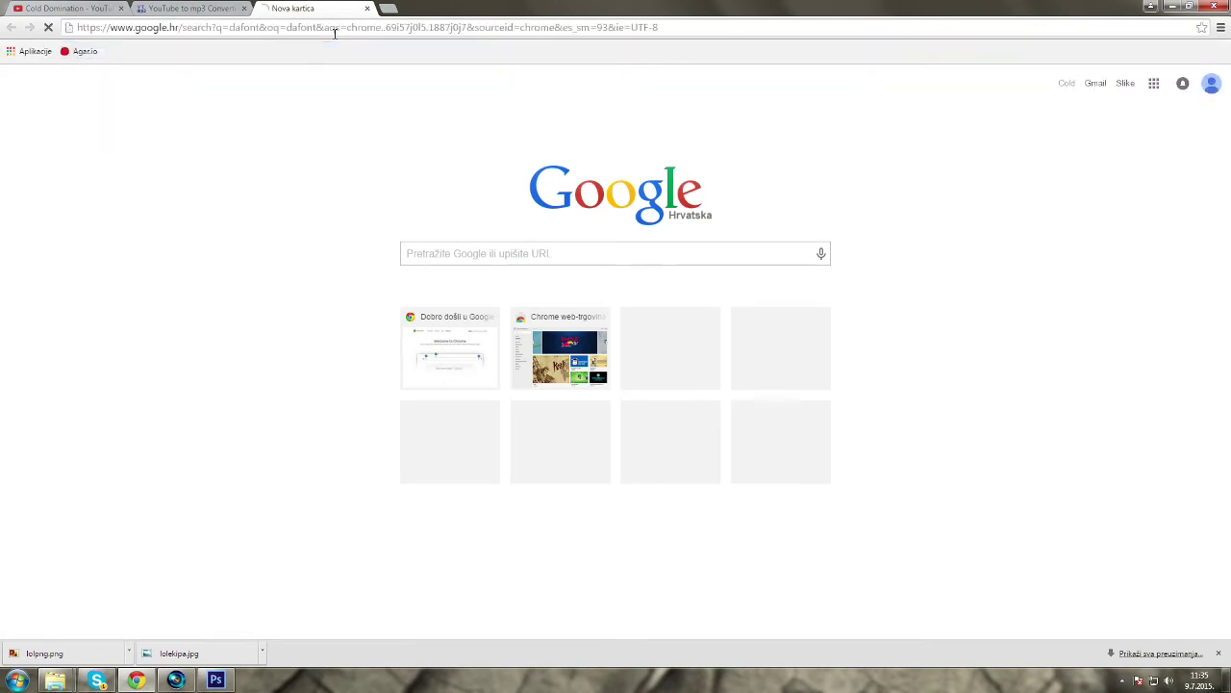
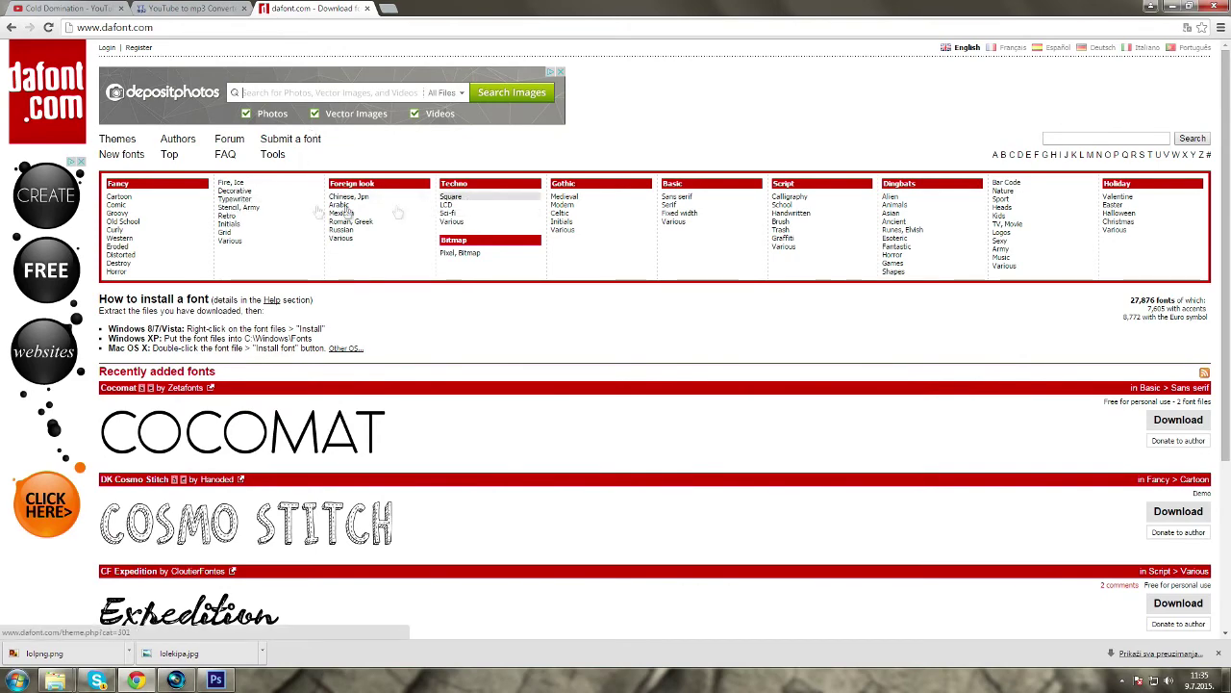
pyautogui.click(120, 205)
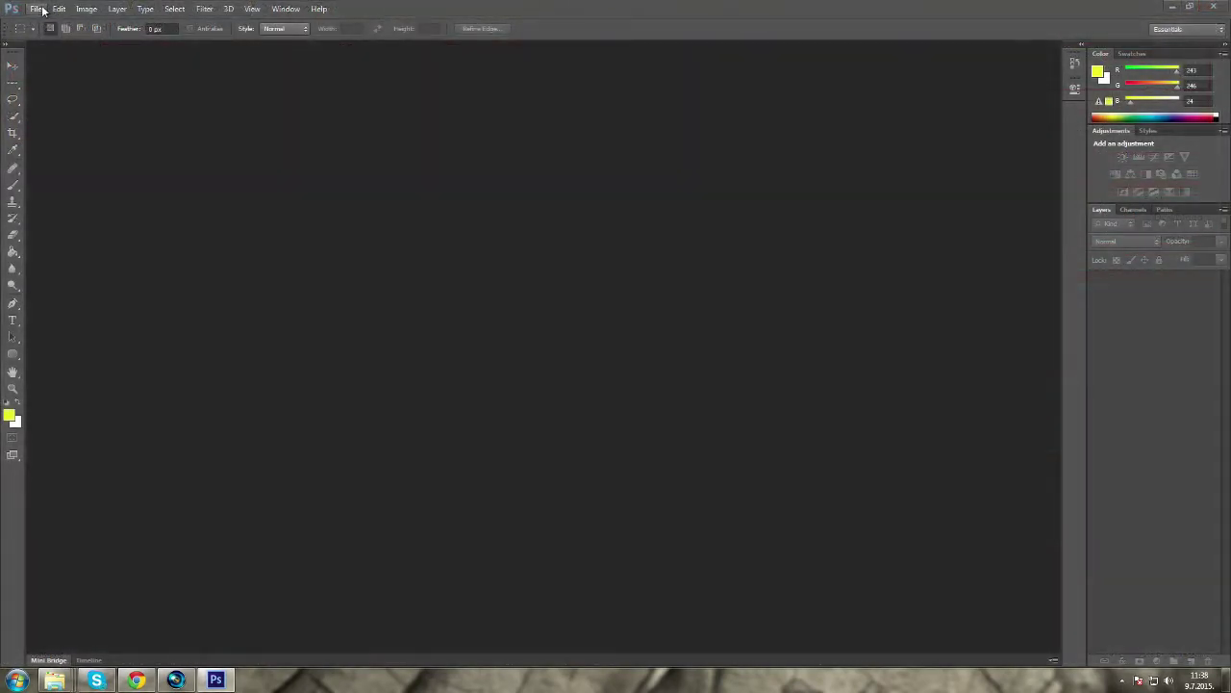
# Open the zezancija document in Photoshop, continuing past the trial notice
pyautogui.click(42, 10)
pyautogui.click(48, 33)
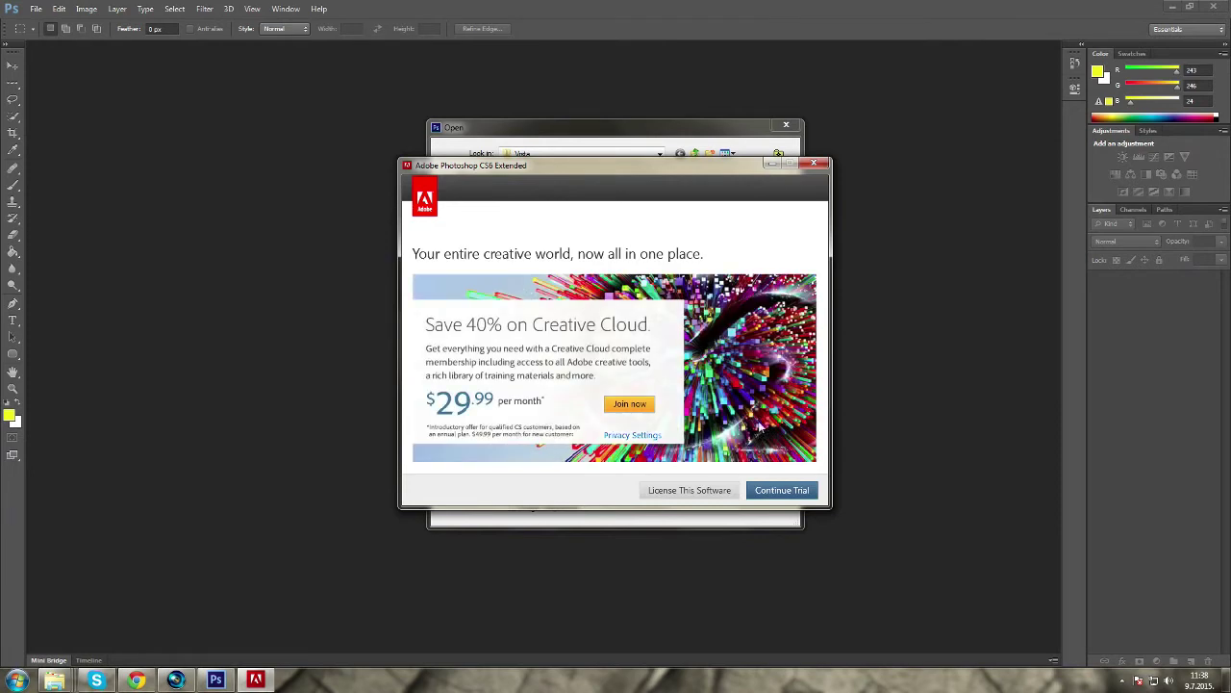
pyautogui.click(762, 491)
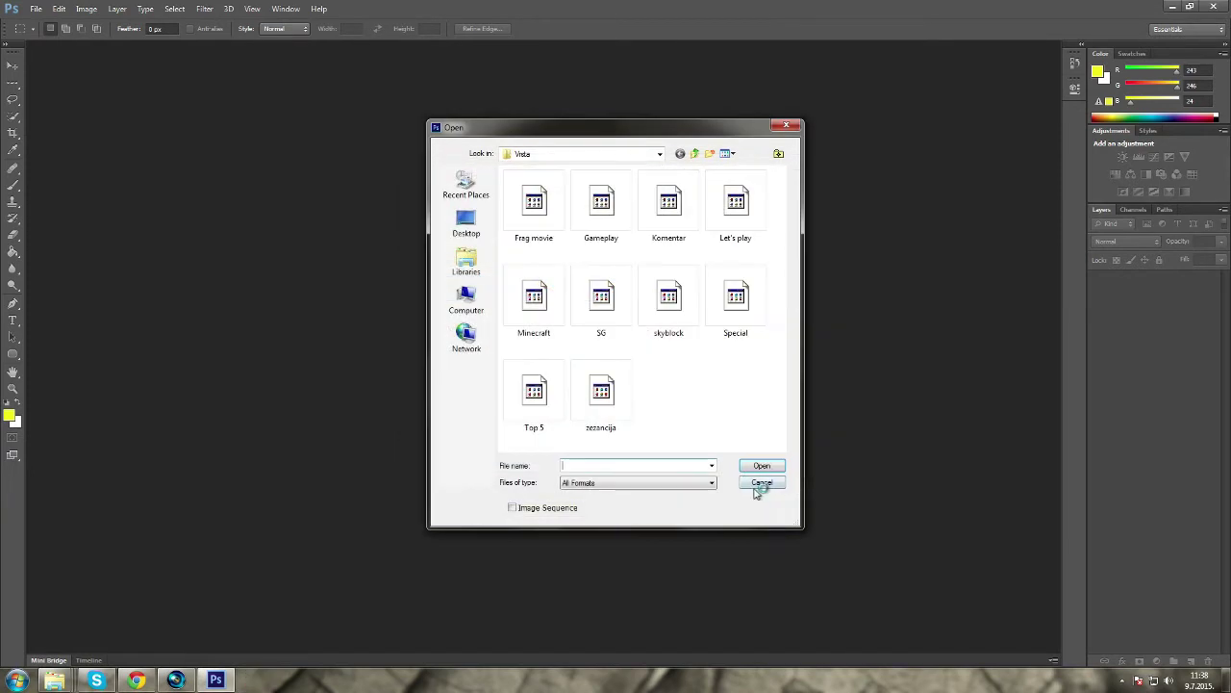
pyautogui.click(602, 395)
pyautogui.click(762, 465)
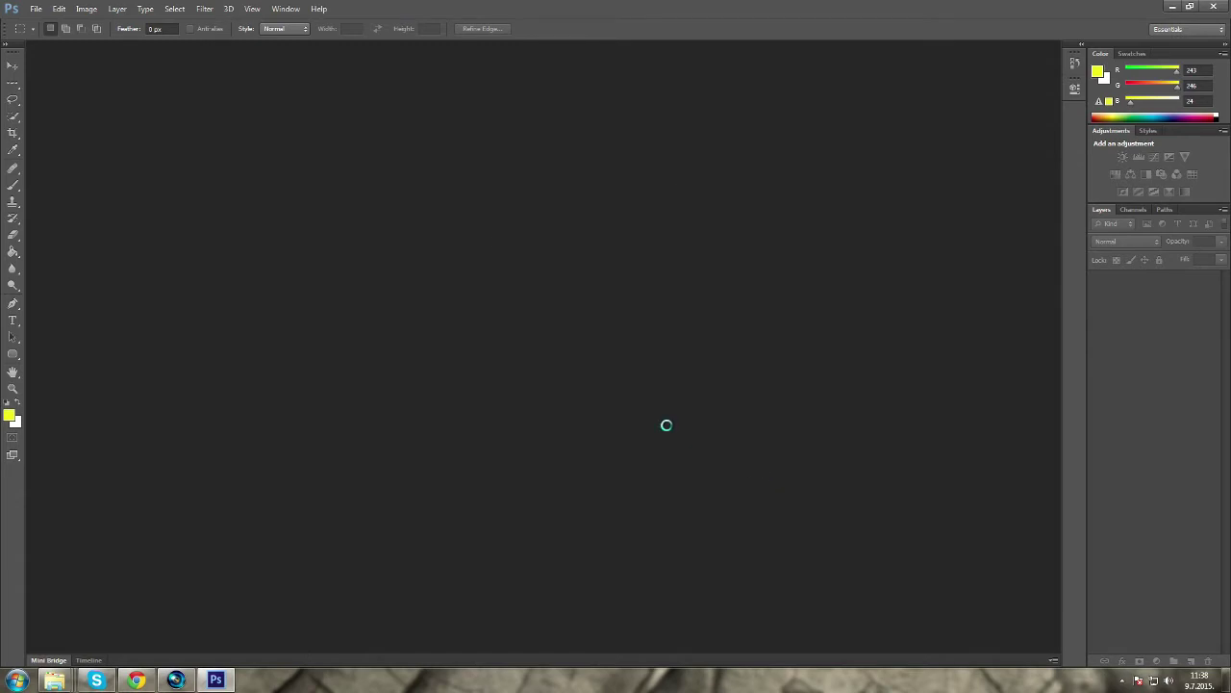
# Check the downloaded shoes_center.zip font archive in Chrome, return to Photoshop and dismiss the missing-fonts warning
pyautogui.click(137, 680)
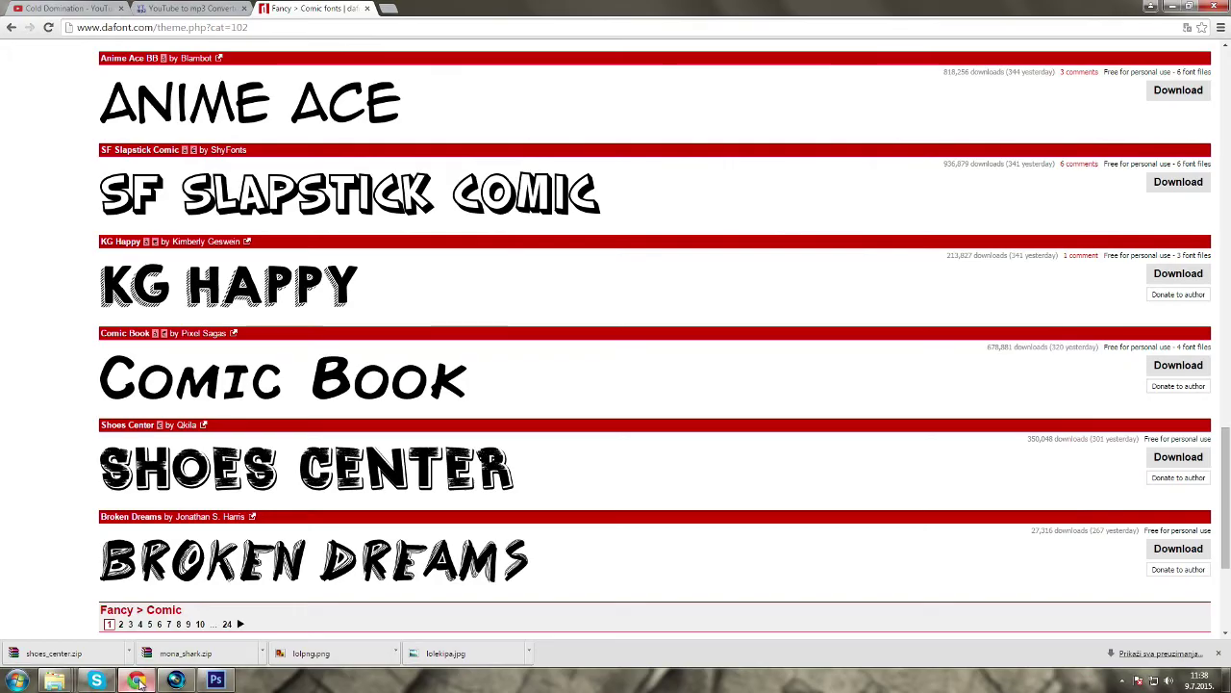
pyautogui.click(1220, 33)
pyautogui.click(1220, 34)
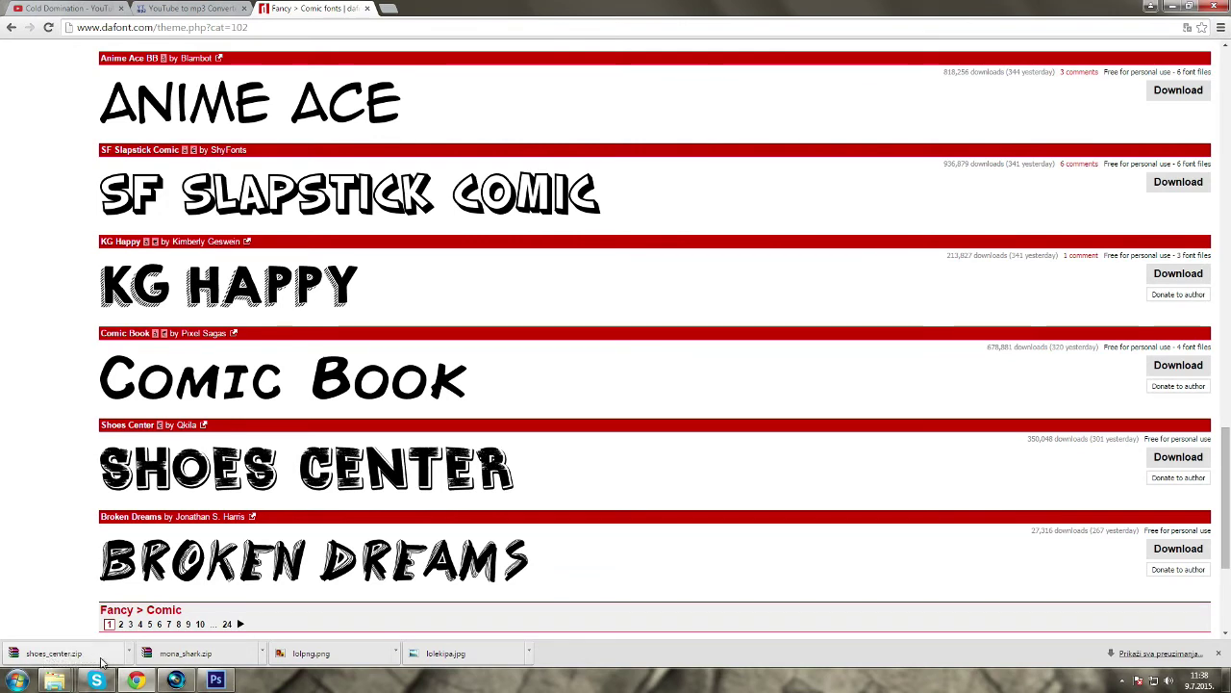
pyautogui.click(216, 680)
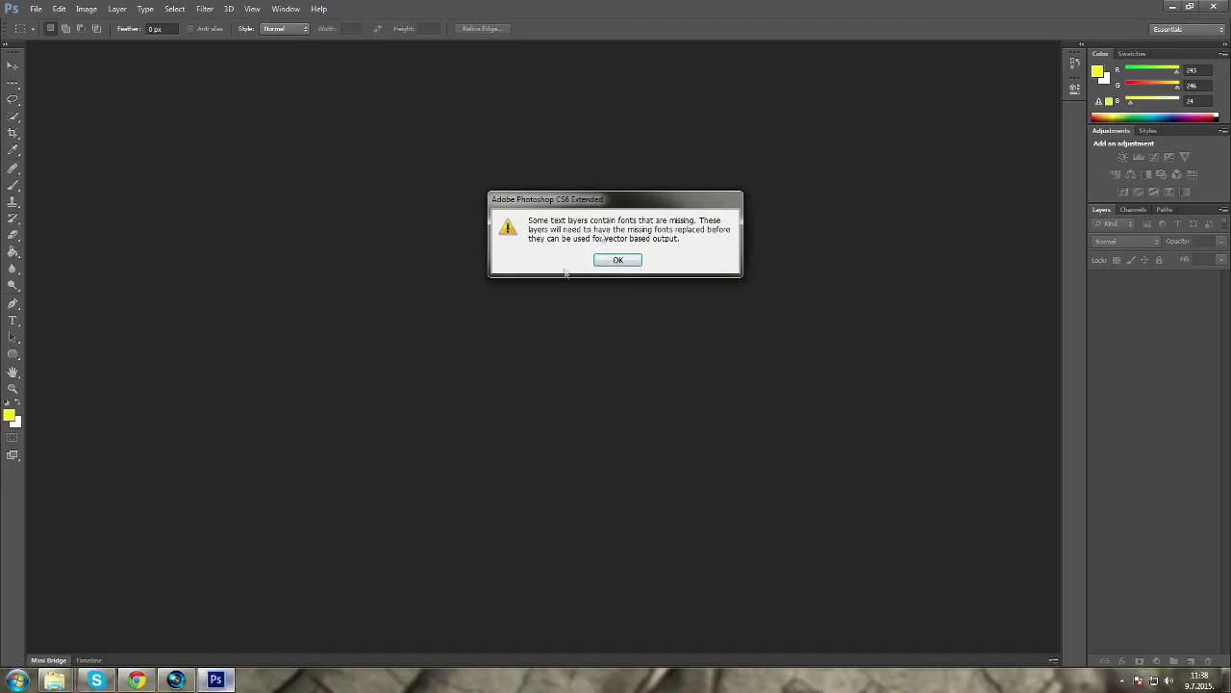
pyautogui.click(616, 261)
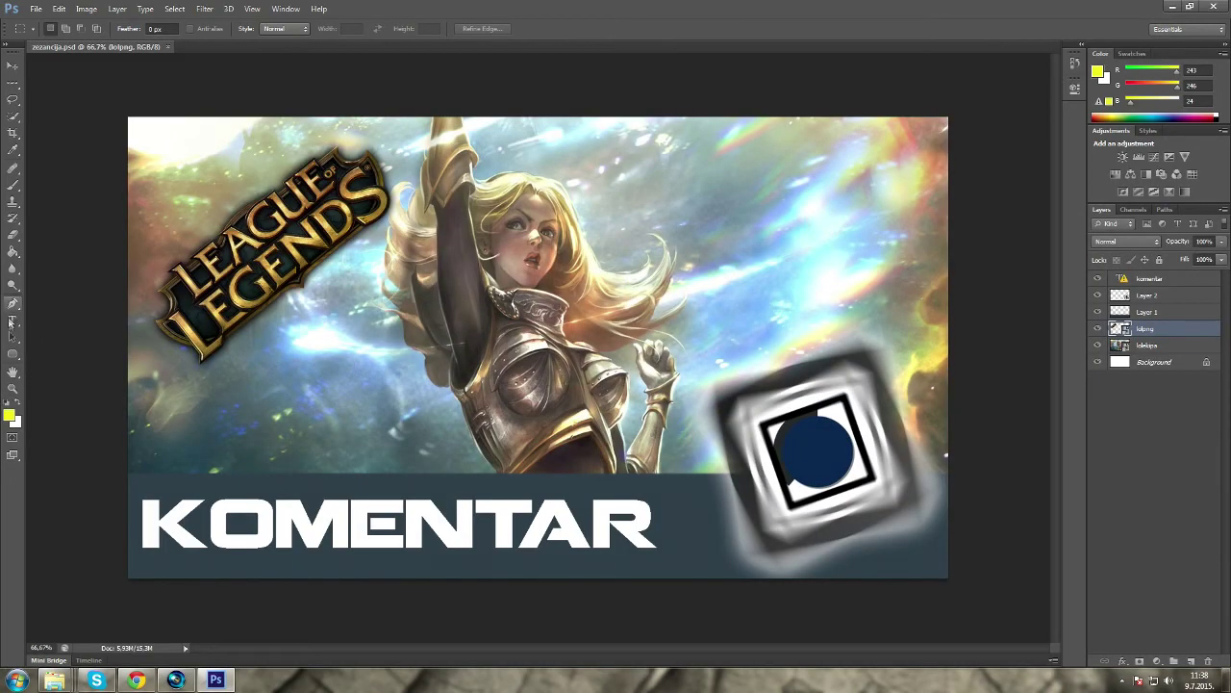
# Add the text "1v1" beside the League of Legends logo and set its font to Shoes center at 72 pt
pyautogui.click(14, 322)
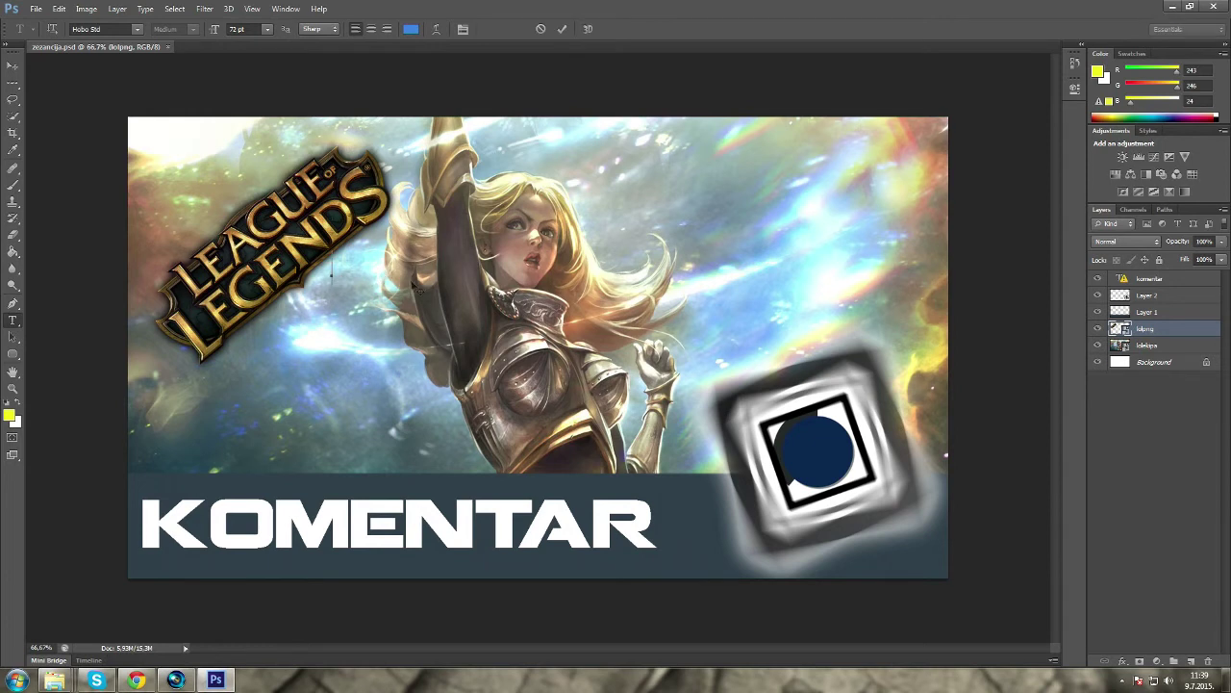
pyautogui.click(332, 273)
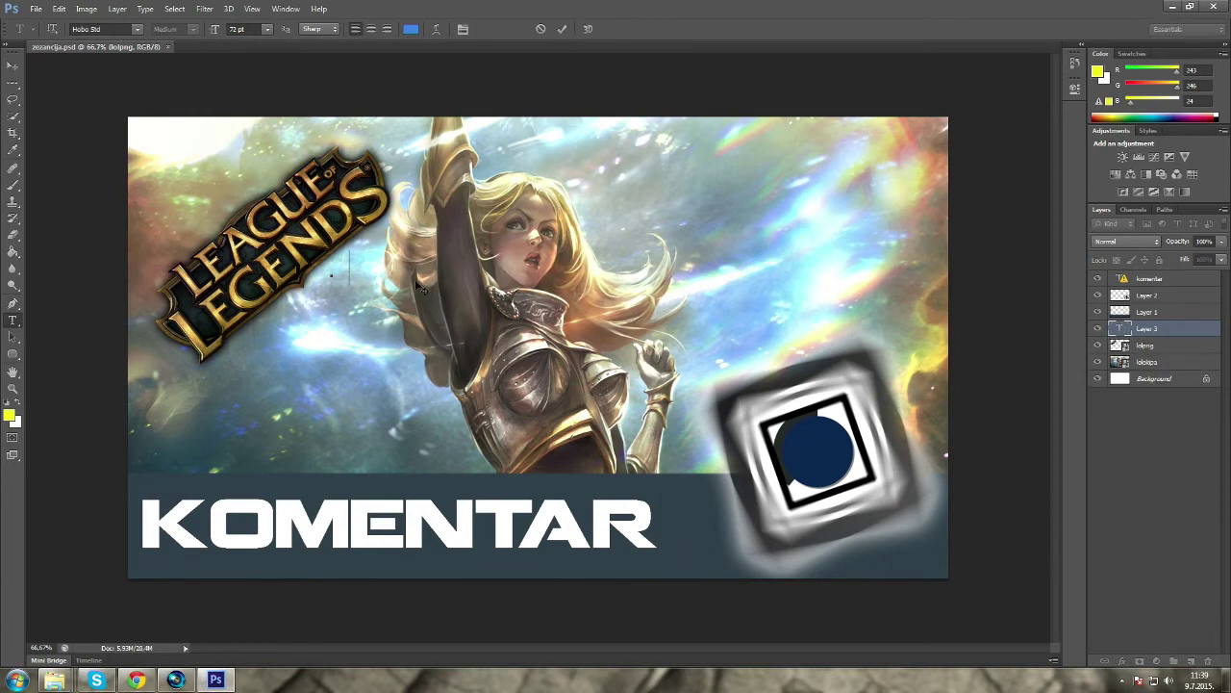
pyautogui.write('lvl')
pyautogui.hotkey('ctrl', 'a')
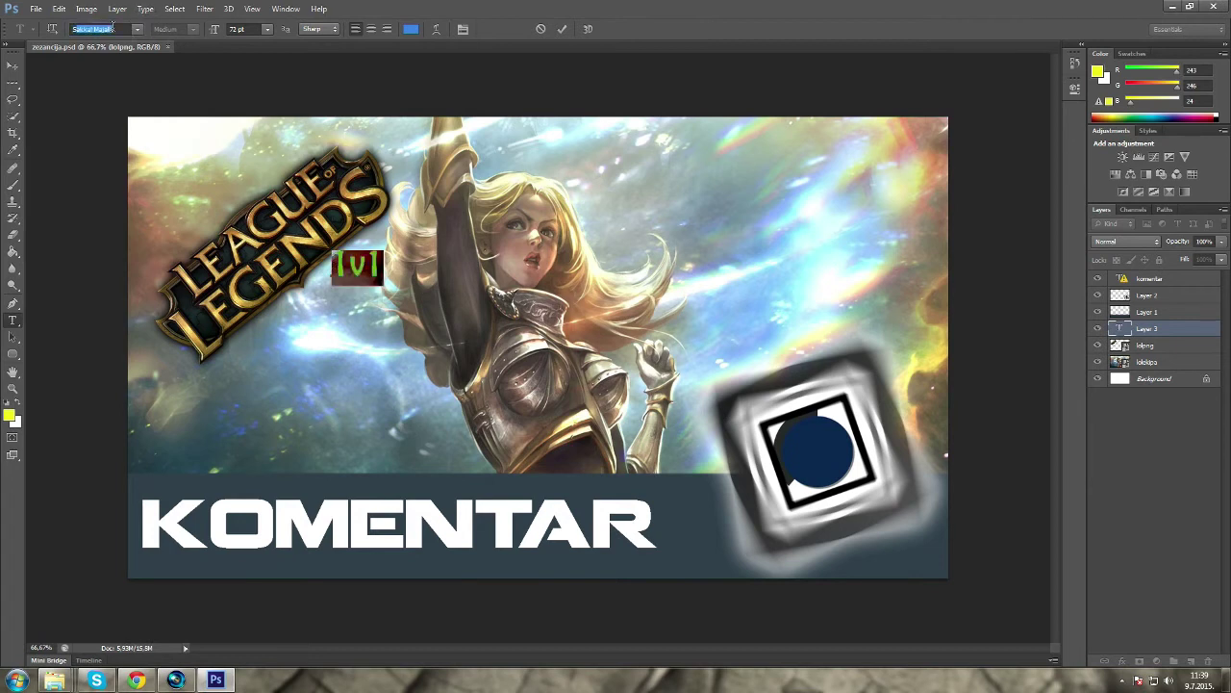
pyautogui.scroll(4, 113, 27)
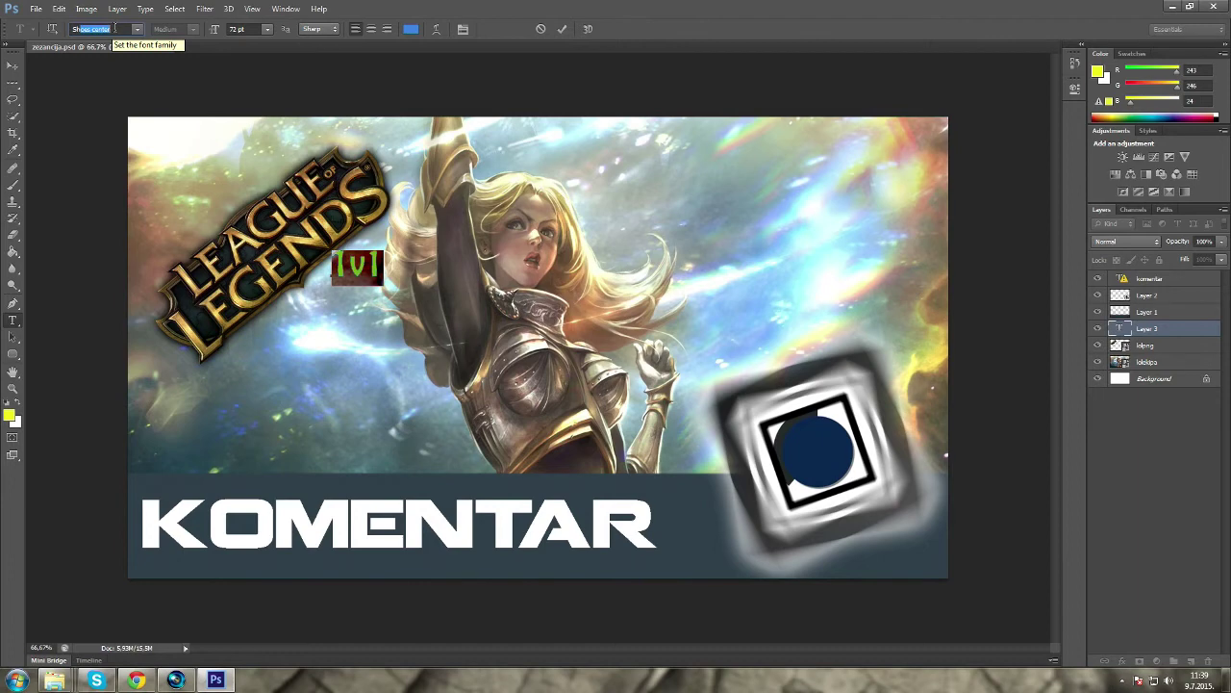
pyautogui.press('Return')
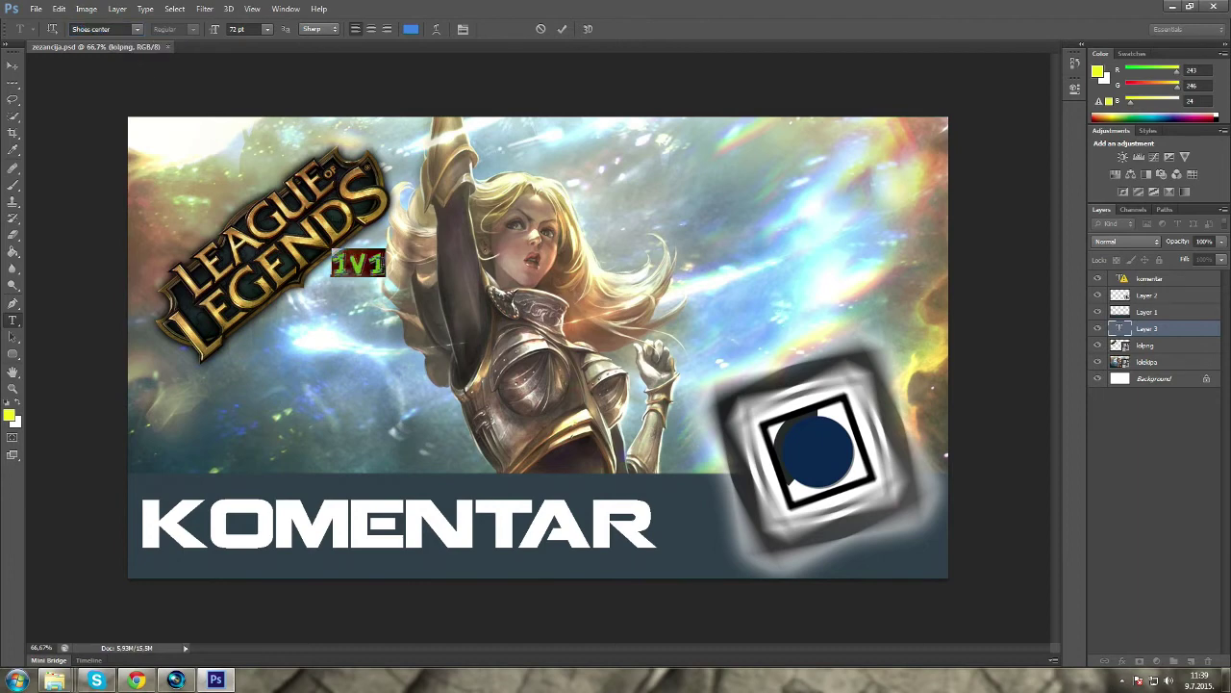
# Sample shades from the canvas and logo for the 1v1 text and set its colour to gold #a47e33
pyautogui.click(414, 31)
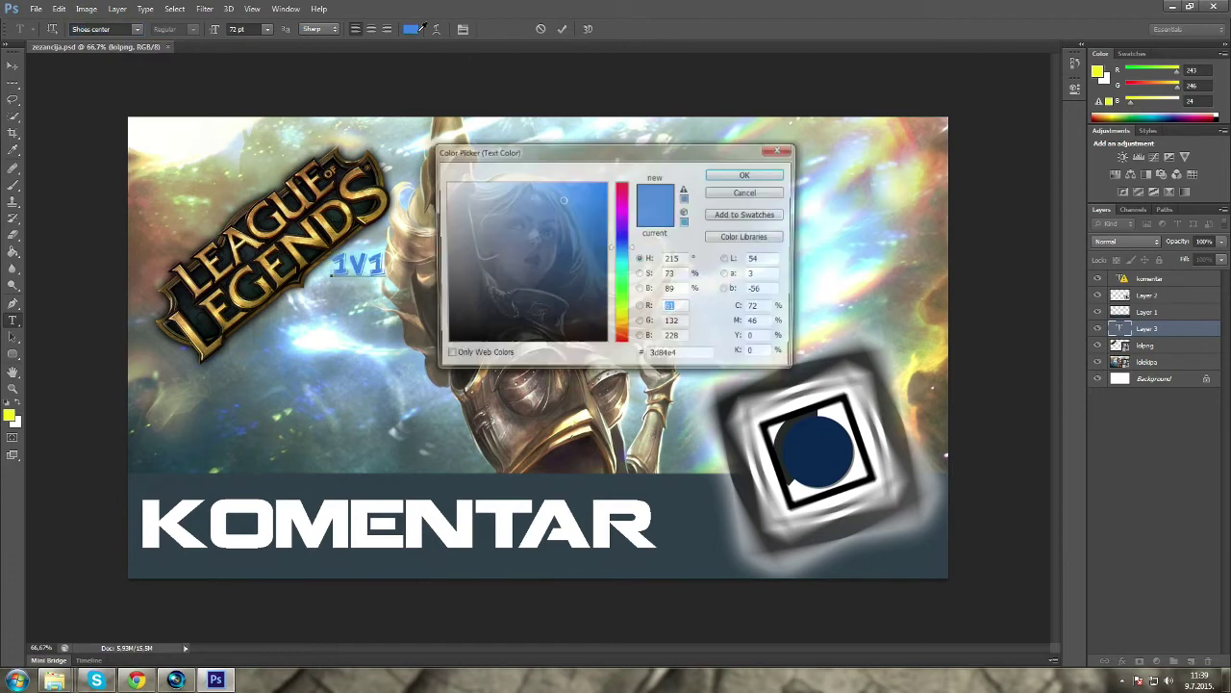
pyautogui.click(424, 243)
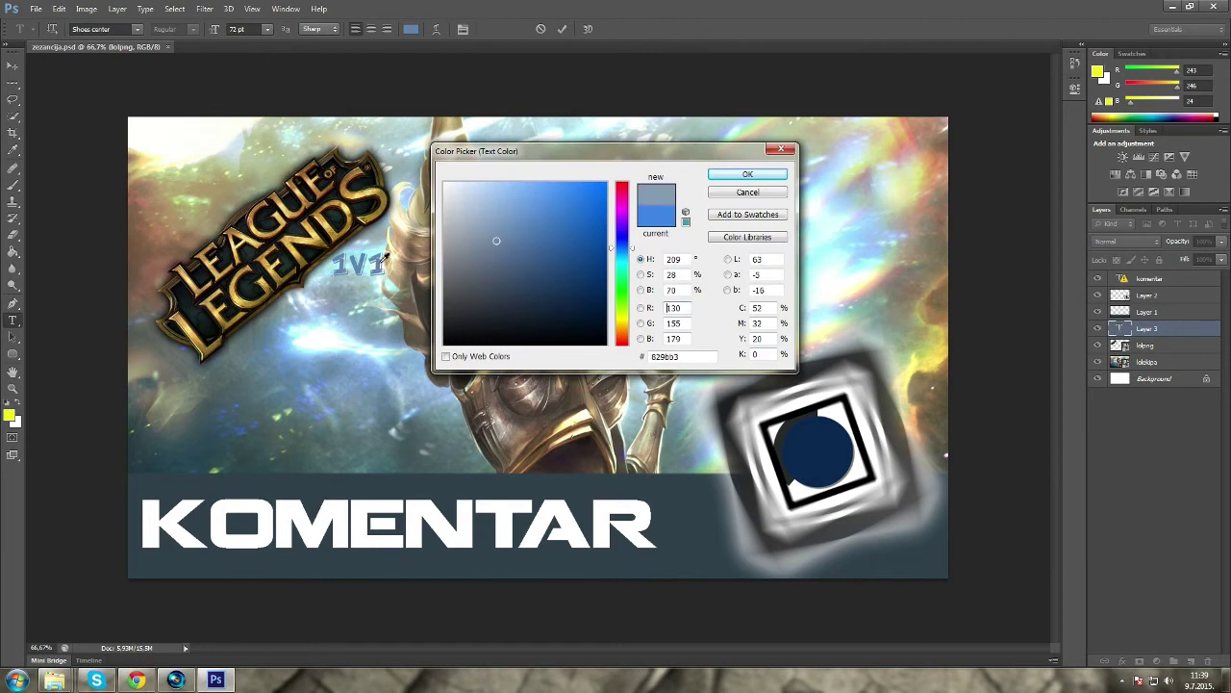
pyautogui.click(364, 190)
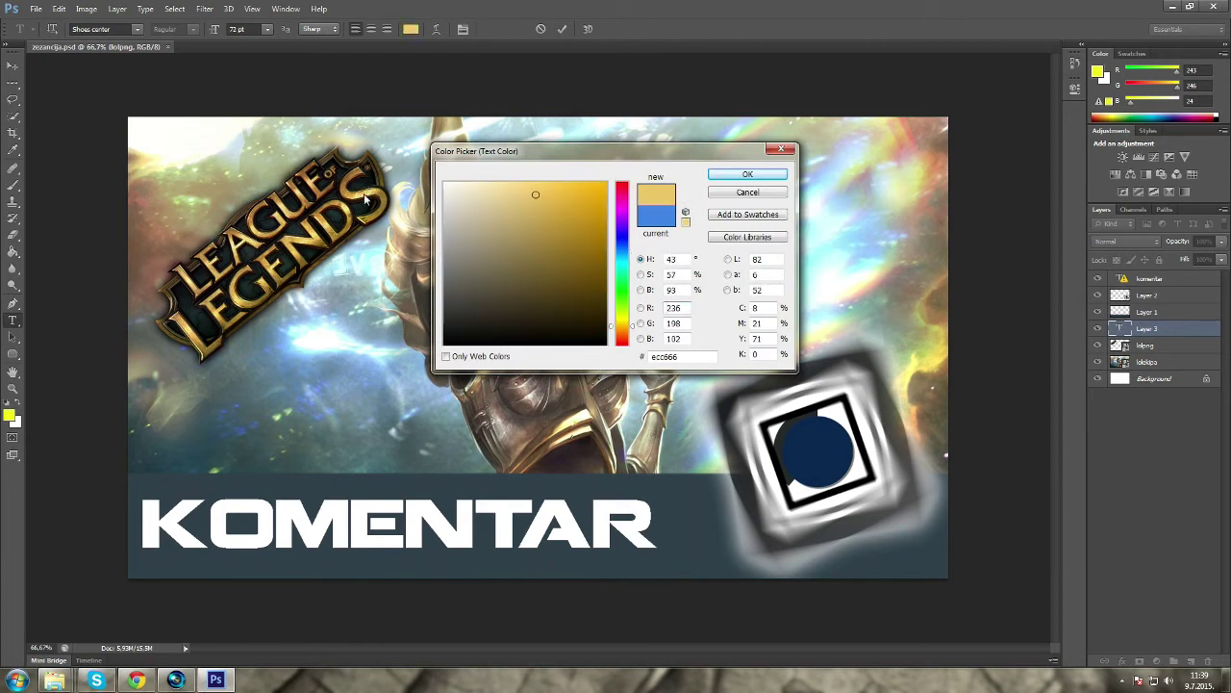
pyautogui.click(291, 240)
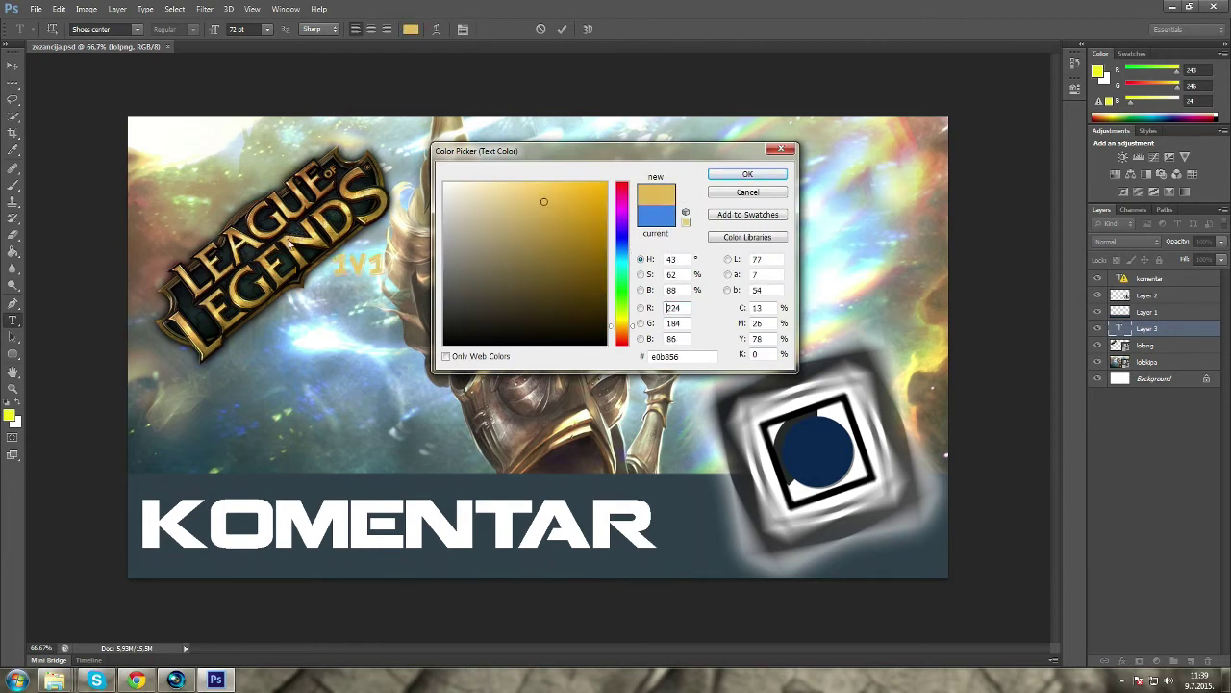
pyautogui.click(295, 244)
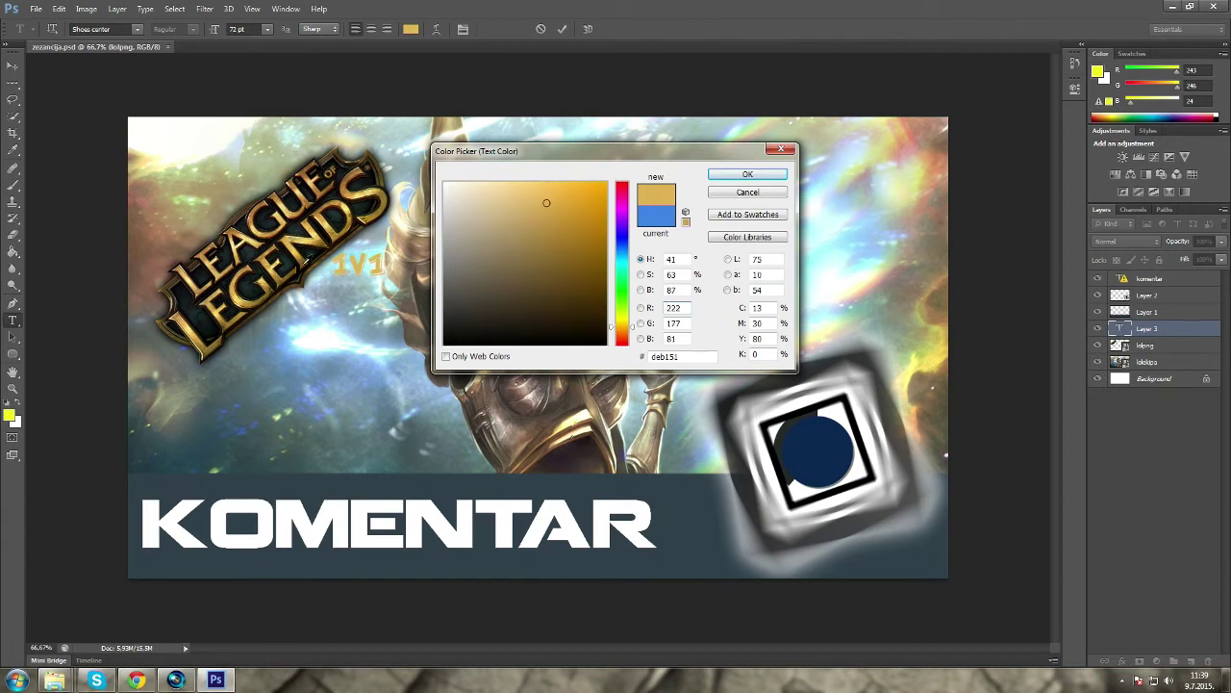
pyautogui.click(300, 250)
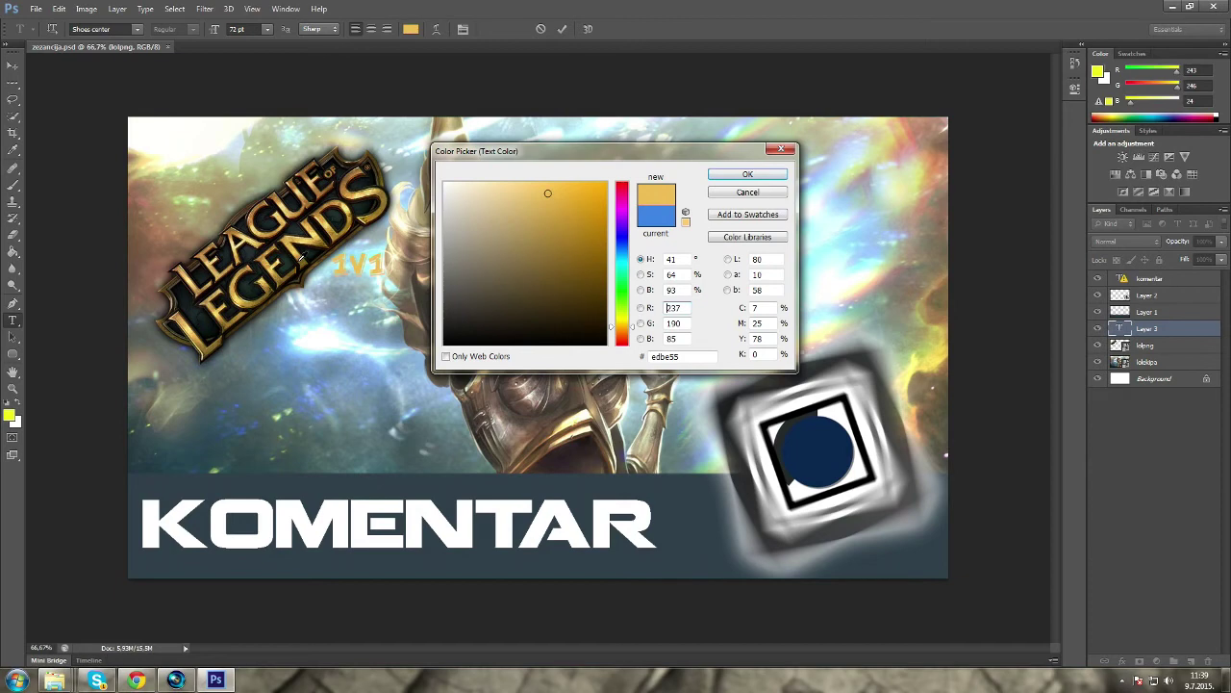
pyautogui.click(304, 258)
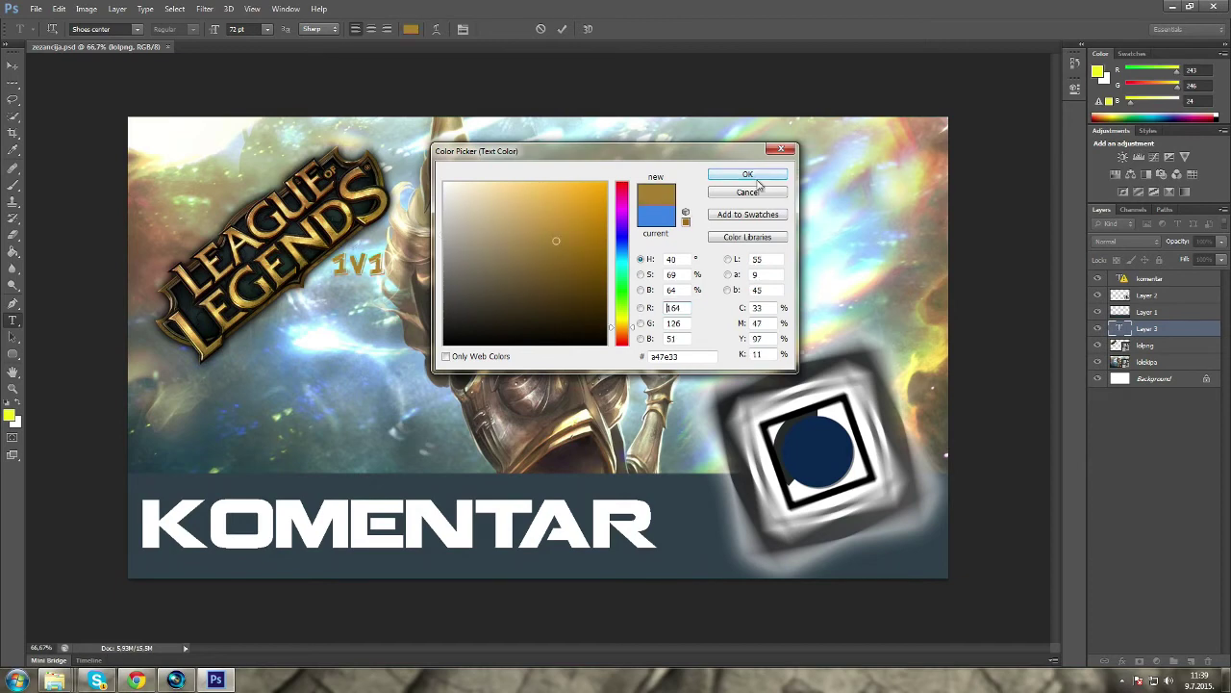
pyautogui.press('Return')
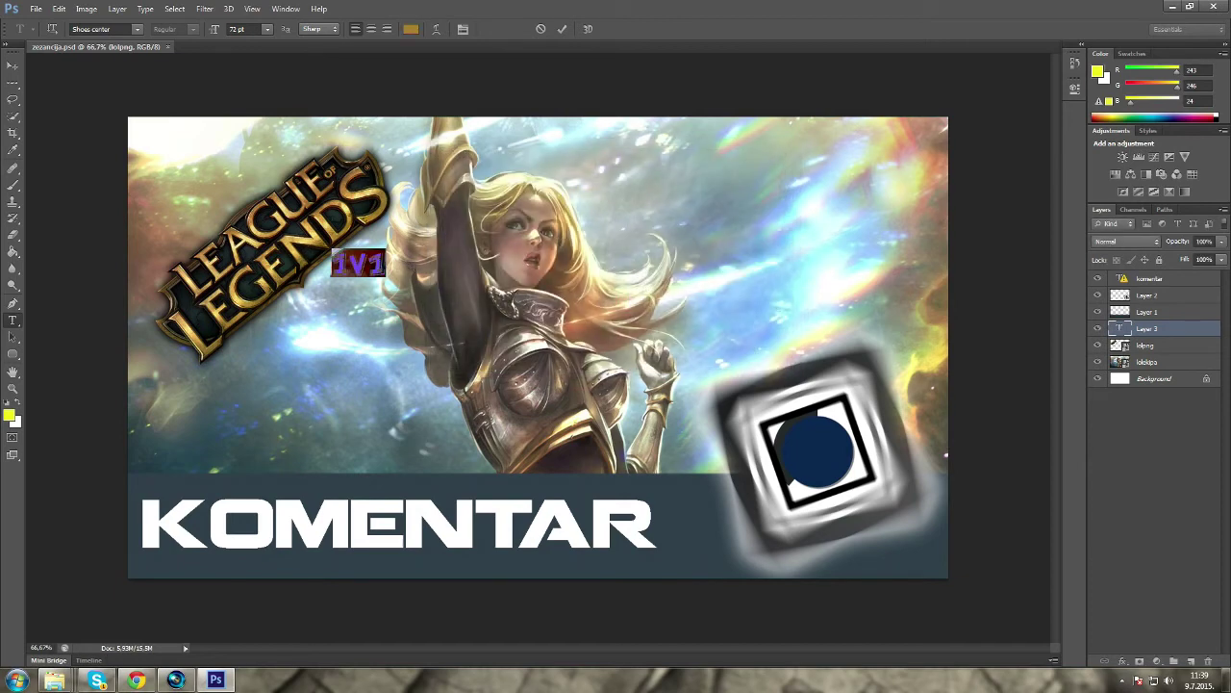
# Enlarge the 1v1 text to about 263 pt, tilt it clockwise, move it to the canvas's upper-right area and apply the transformation
pyautogui.click(13, 65)
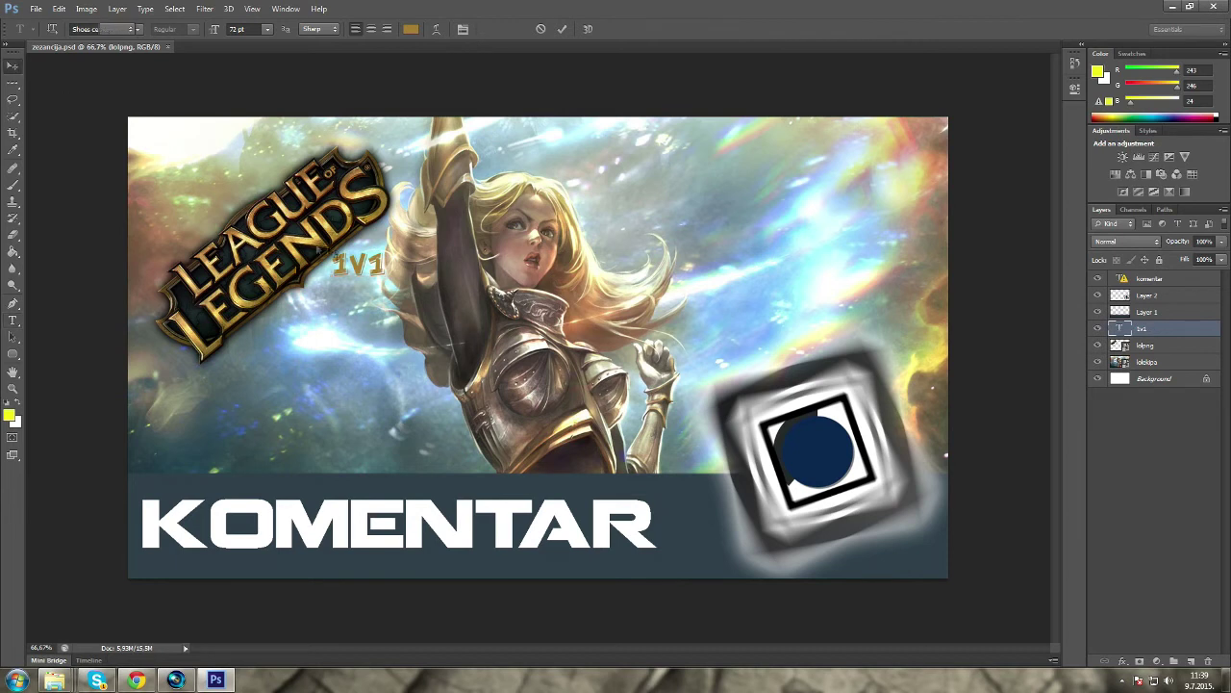
pyautogui.hotkey('ctrl', 't')
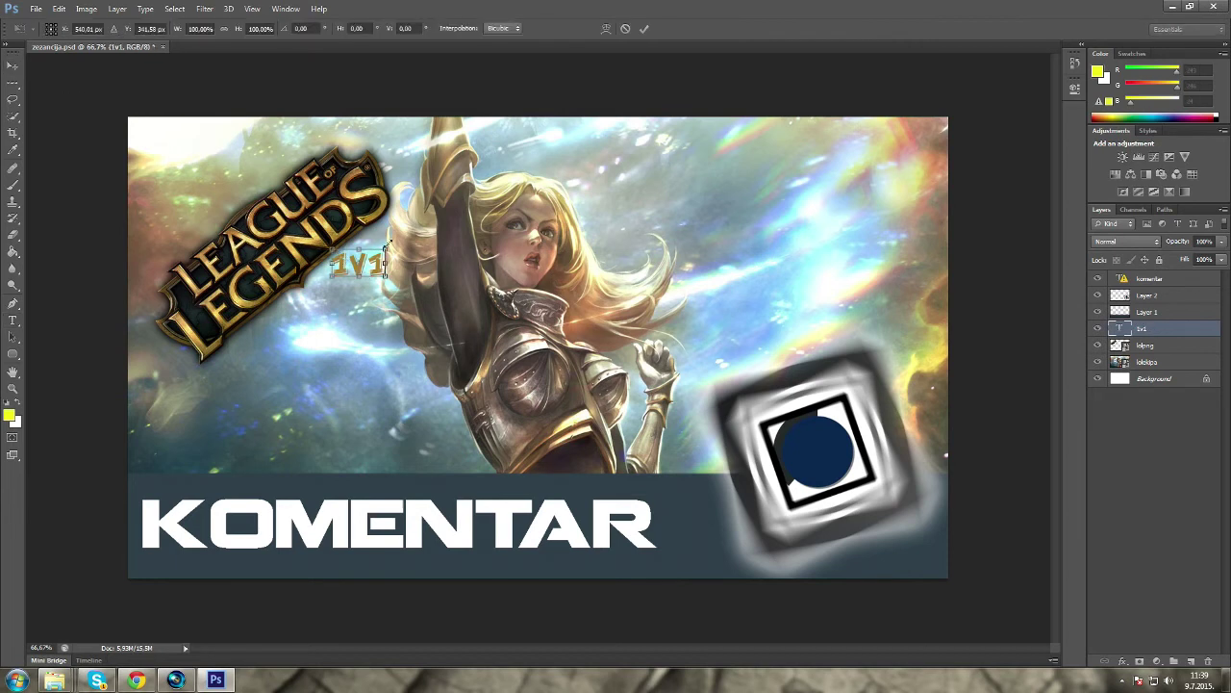
pyautogui.moveTo(385, 247); pyautogui.dragTo(831, 212)
pyautogui.moveTo(856, 145); pyautogui.dragTo(882, 147)
pyautogui.click(13, 320)
pyautogui.click(570, 256)
# Recolour the 1v1 text dark grey #323636, sampled from the square emblem's frame, and commit the text edit
pyautogui.moveTo(713, 189); pyautogui.dragTo(871, 265)
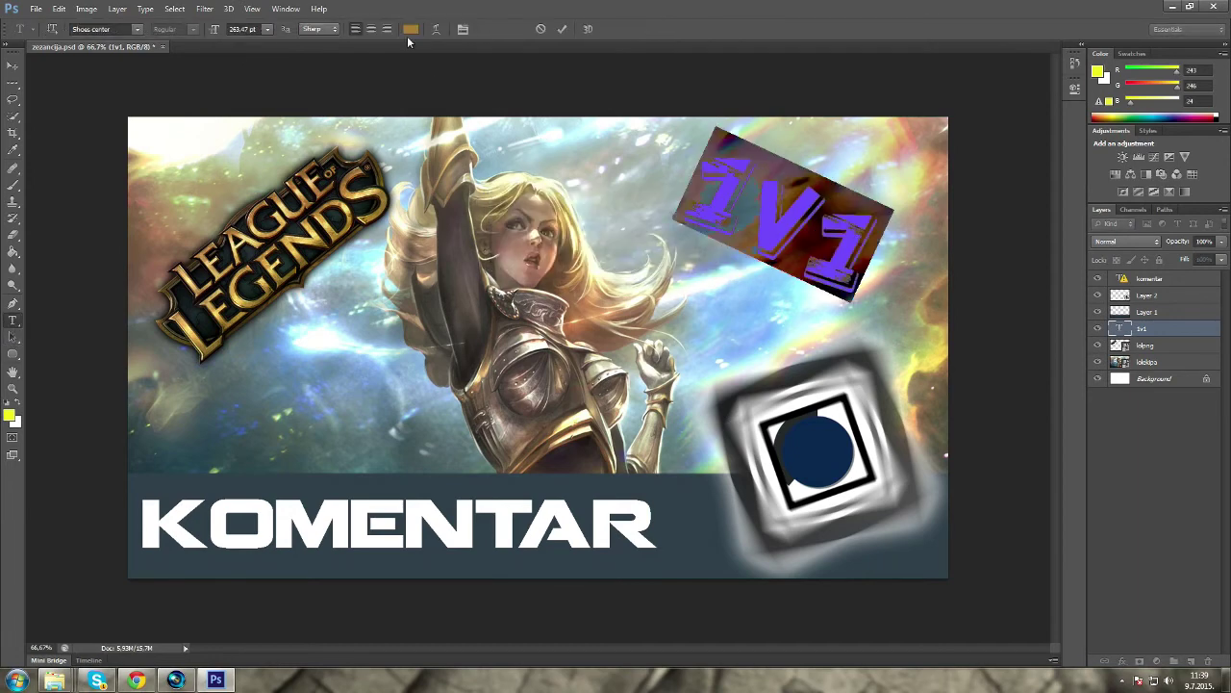
pyautogui.click(411, 29)
pyautogui.click(828, 447)
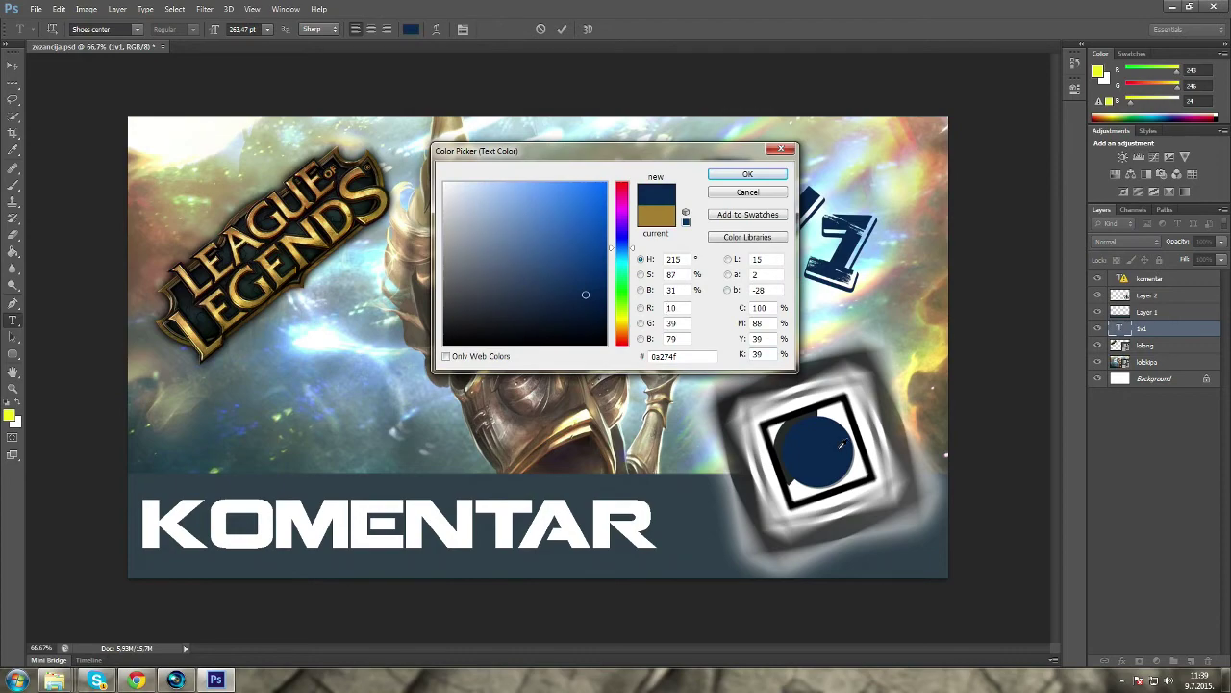
pyautogui.moveTo(751, 154); pyautogui.dragTo(587, 271)
pyautogui.click(871, 420)
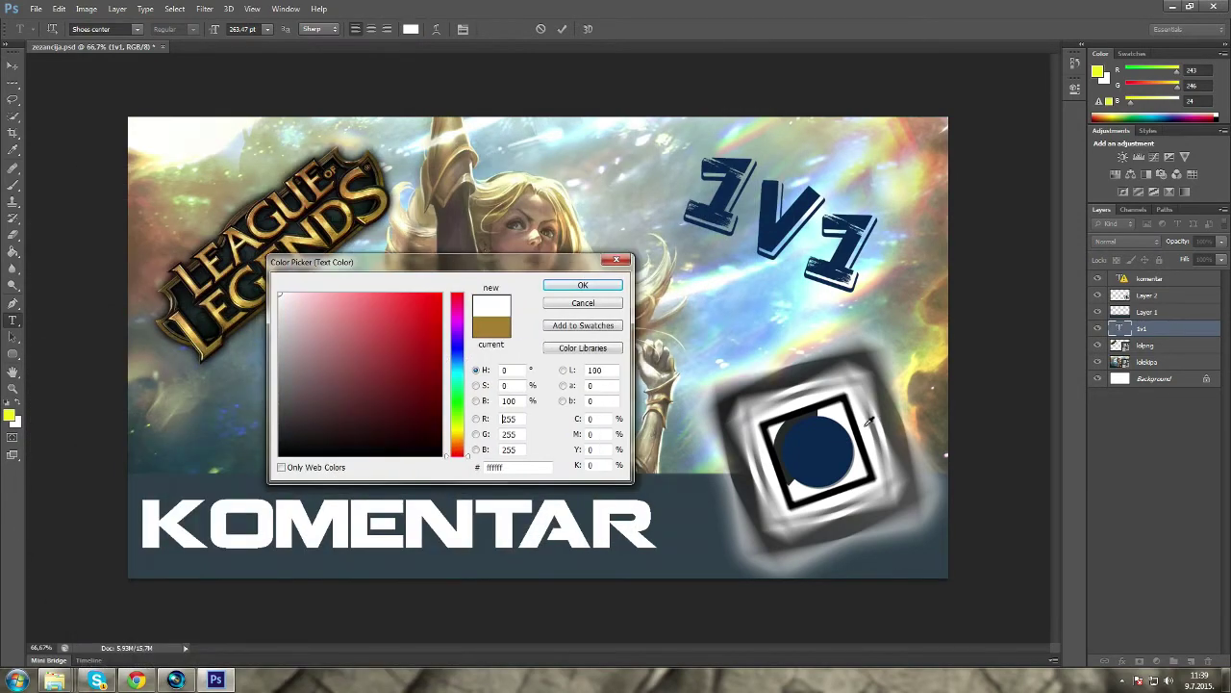
pyautogui.click(889, 407)
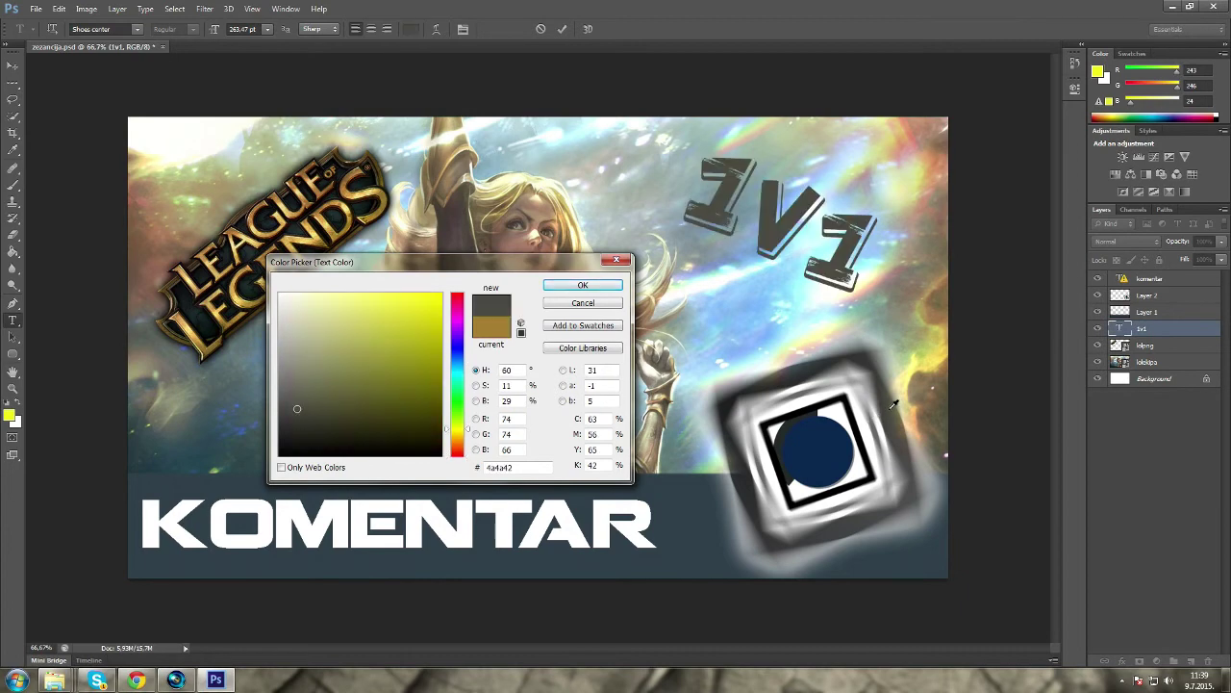
pyautogui.click(790, 373)
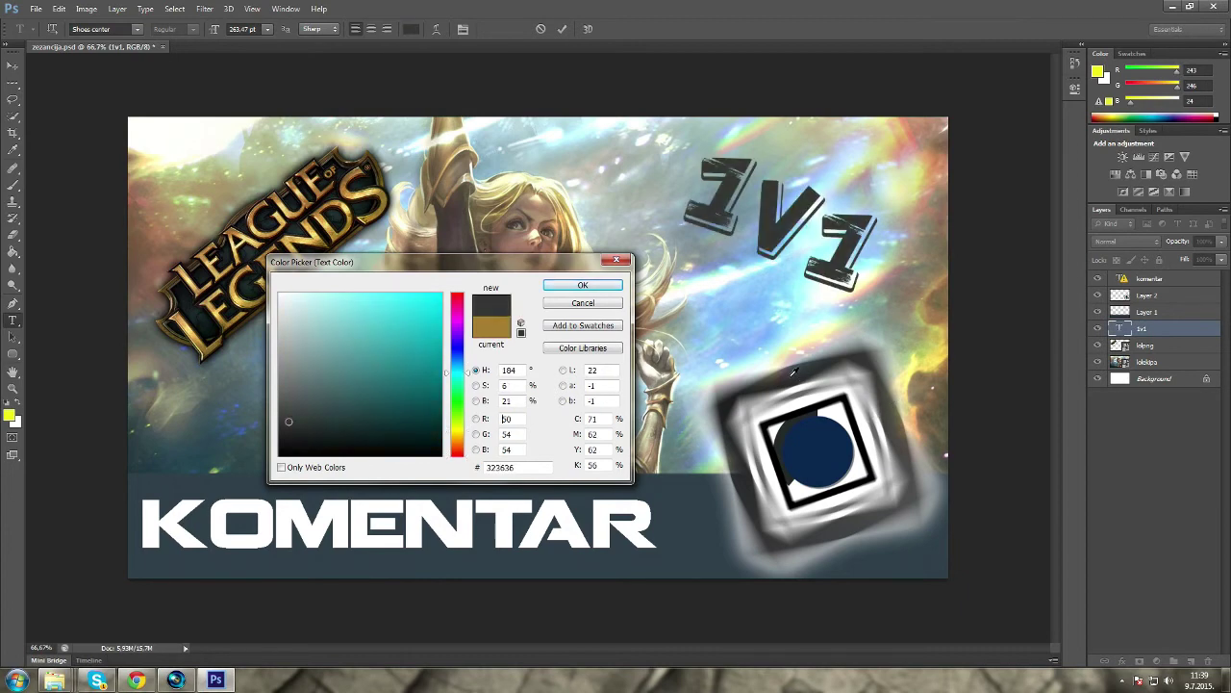
pyautogui.click(583, 285)
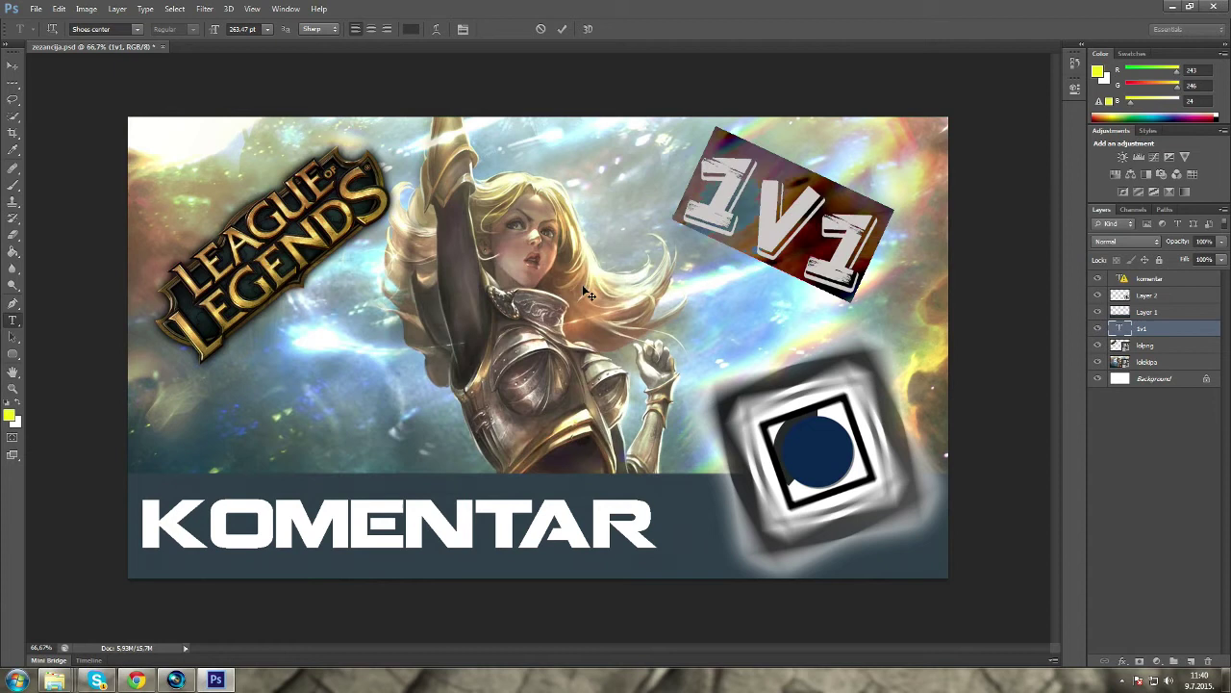
pyautogui.click(14, 64)
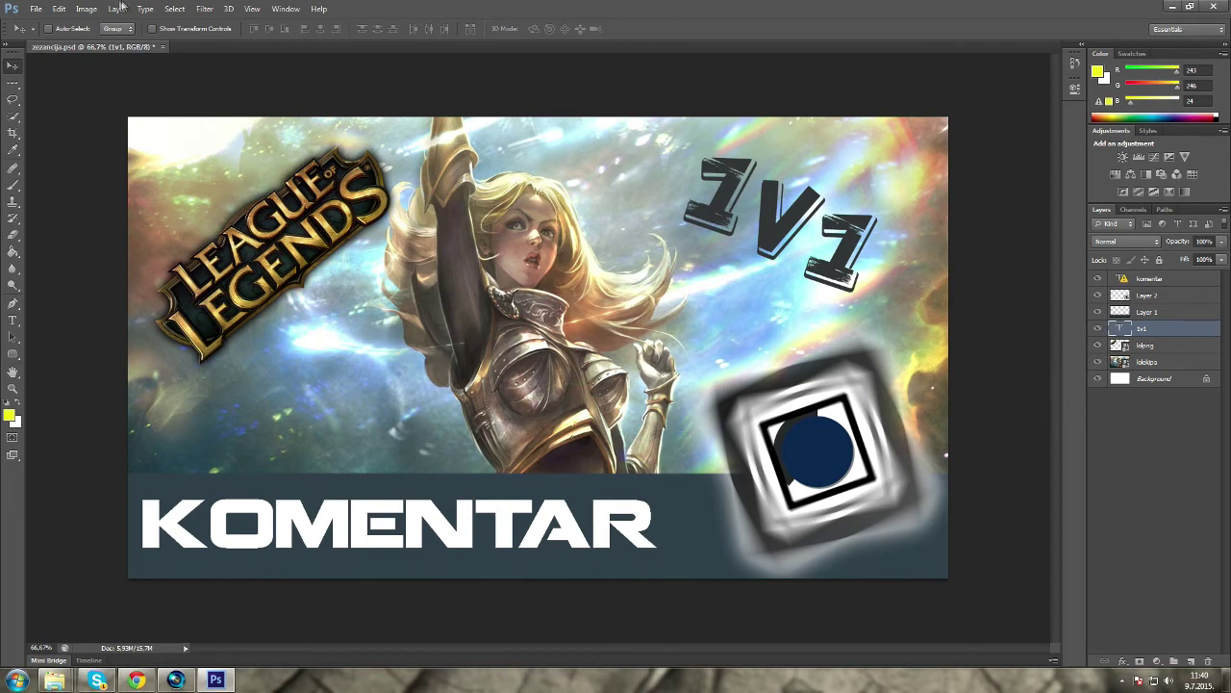
# Set up a copy of the thumbnail for saving in JPEG format under the file name lolekipa
pyautogui.click(38, 10)
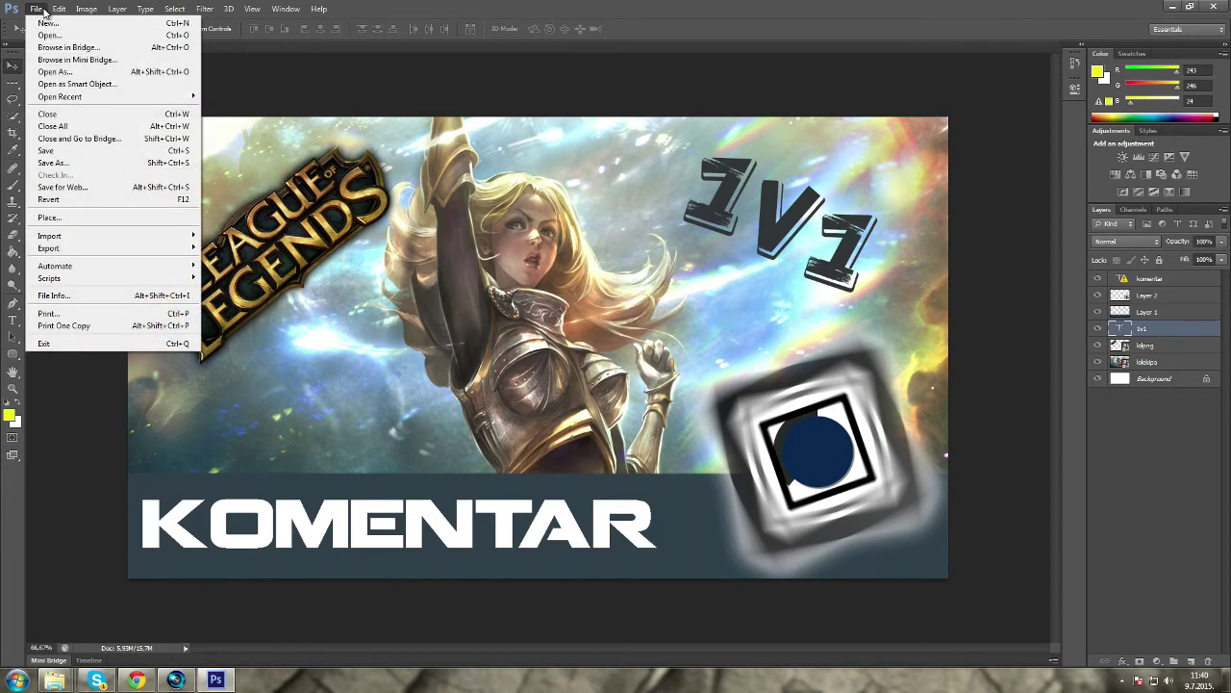
pyautogui.click(66, 168)
pyautogui.click(578, 378)
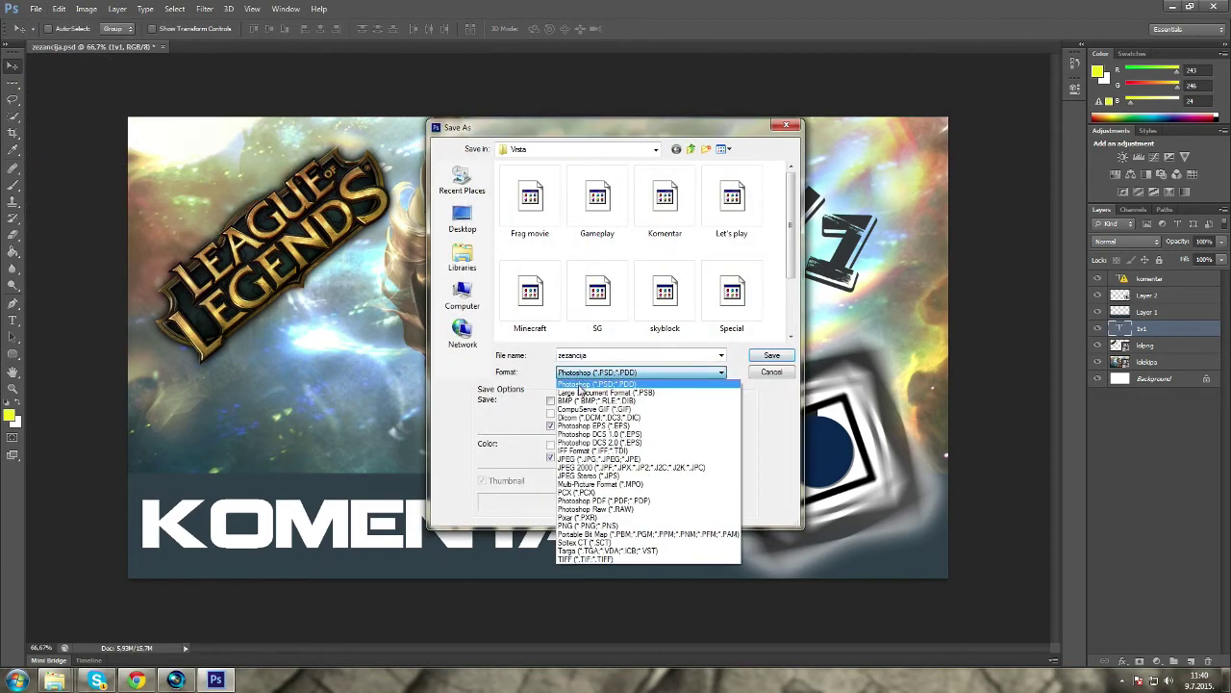
pyautogui.click(603, 447)
pyautogui.moveTo(608, 355); pyautogui.dragTo(559, 355)
pyautogui.write('1')
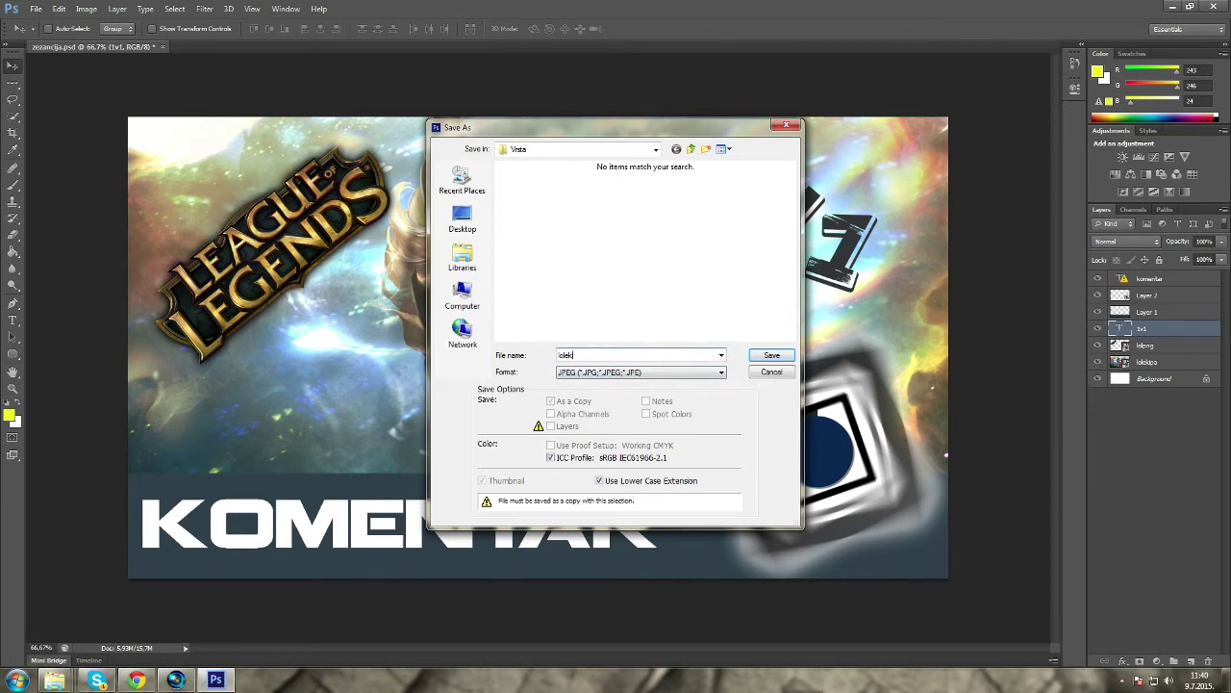
pyautogui.write('olekspa')
# Choose the Slike folder inside Thumbnail as the destination, save the JPEG there and accept its options
pyautogui.click(577, 149)
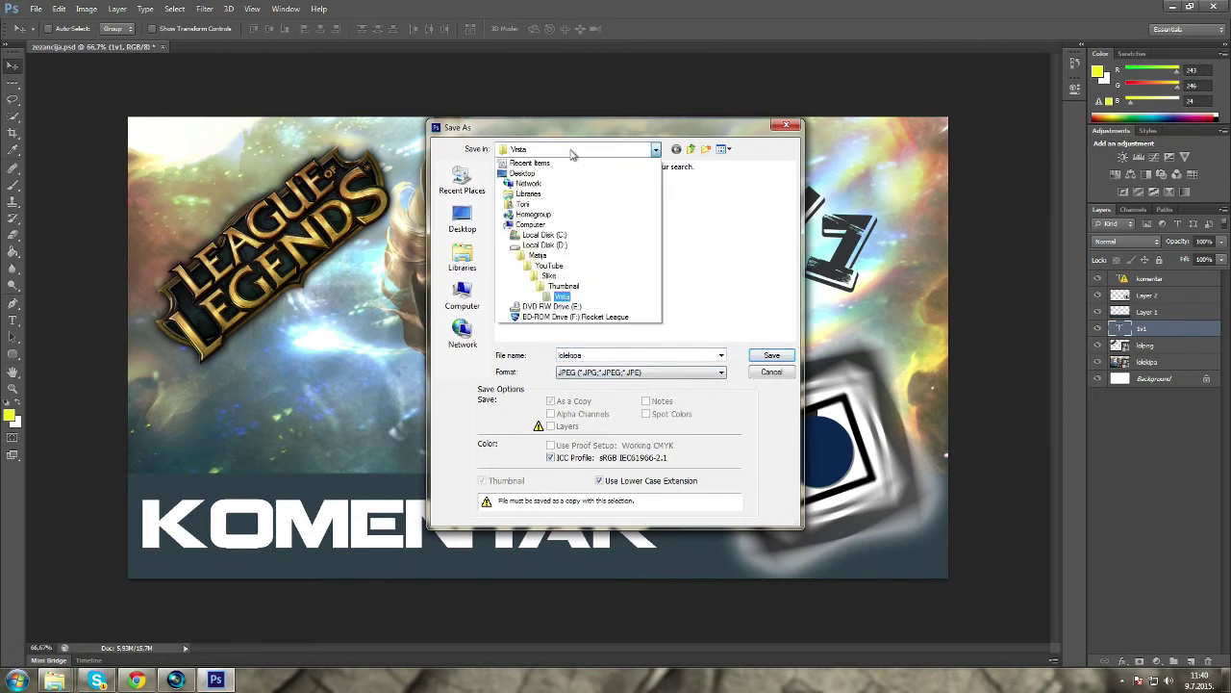
pyautogui.click(564, 286)
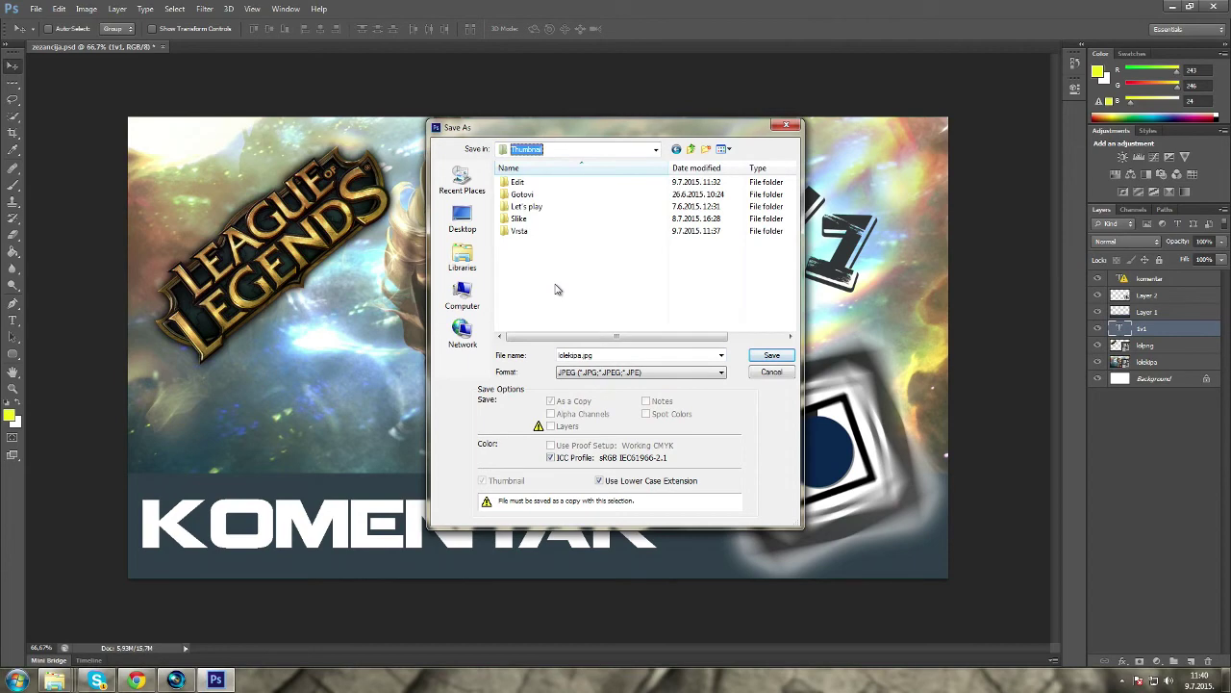
pyautogui.doubleClick(518, 220)
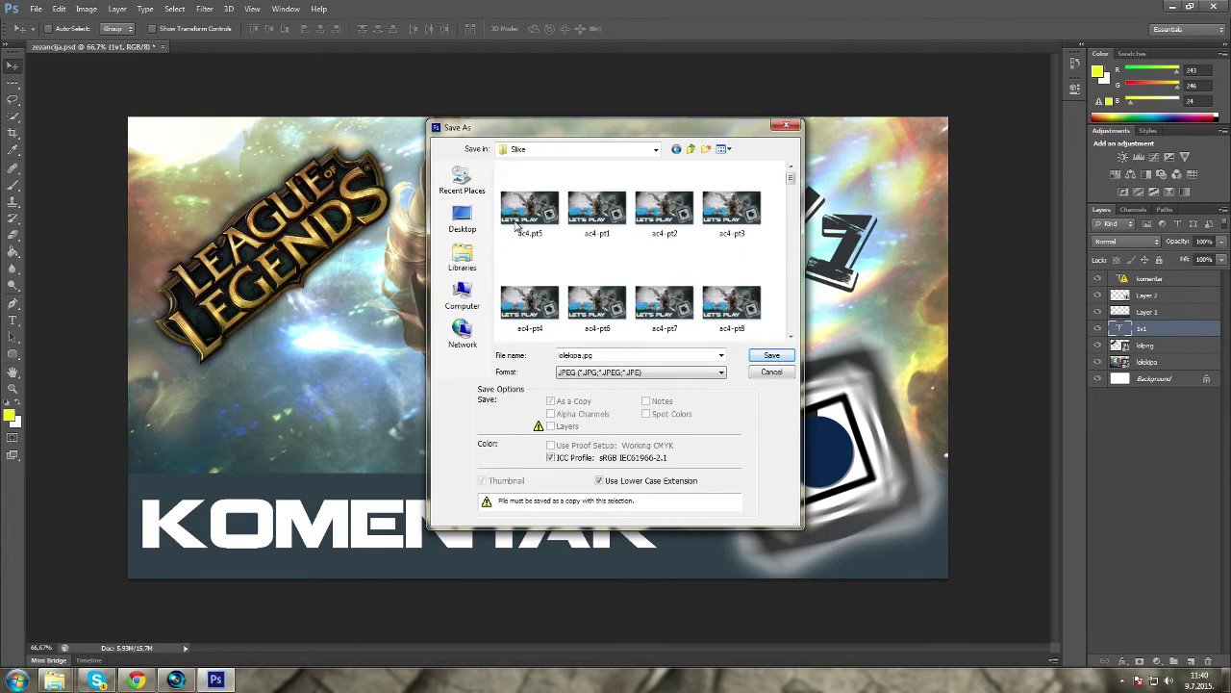
pyautogui.click(772, 357)
pyautogui.click(712, 189)
# Quit Photoshop without saving the changes to zezancija.psd
pyautogui.click(1215, 6)
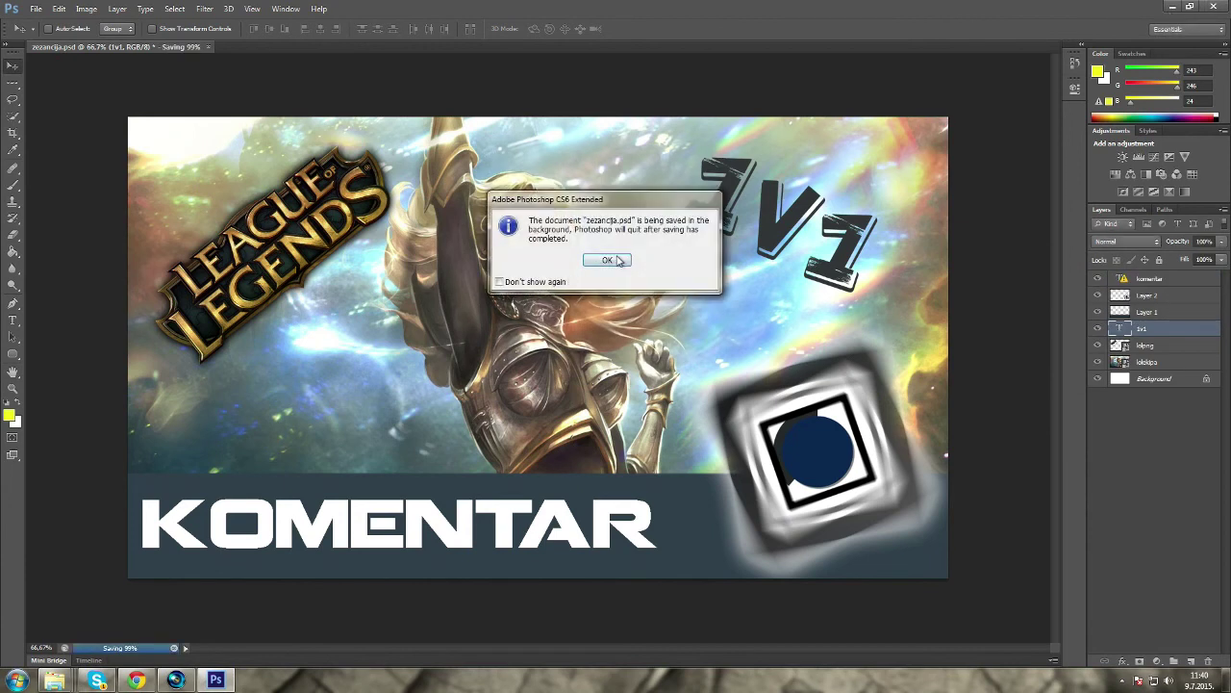
pyautogui.click(617, 259)
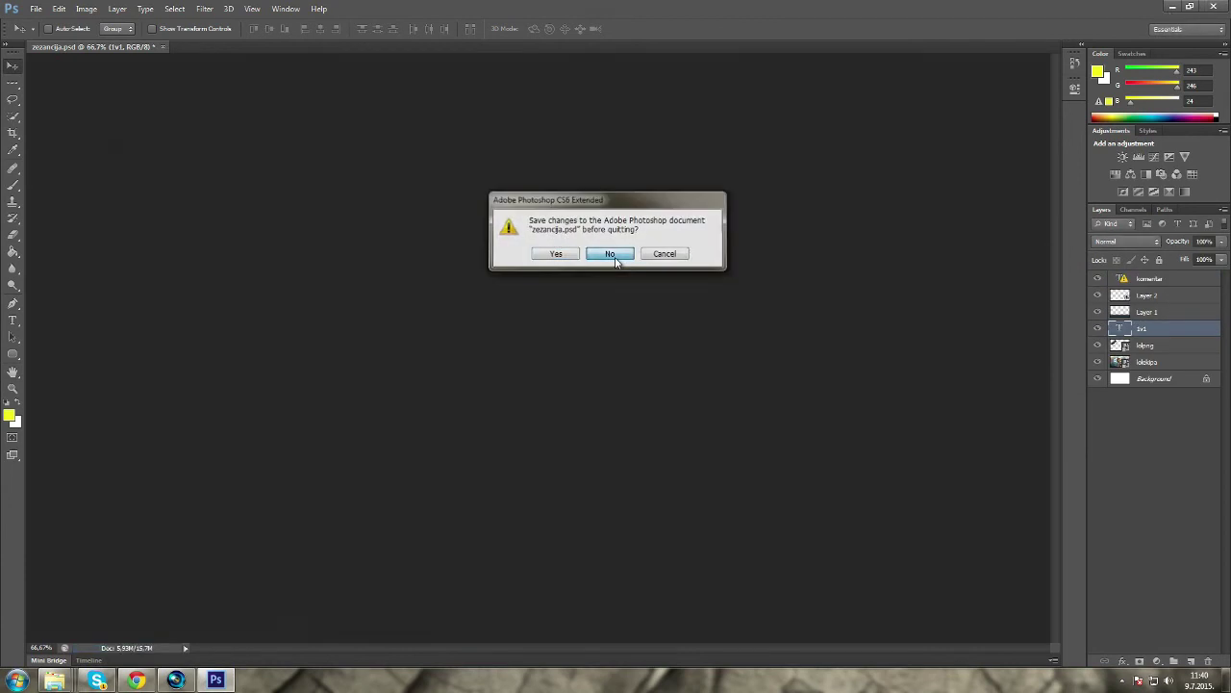
pyautogui.click(617, 260)
# Look back over the dafont comic fonts page and check the rendering progress of lolekipa.m2t in Vegas Pro
pyautogui.scroll(7, 202, 116)
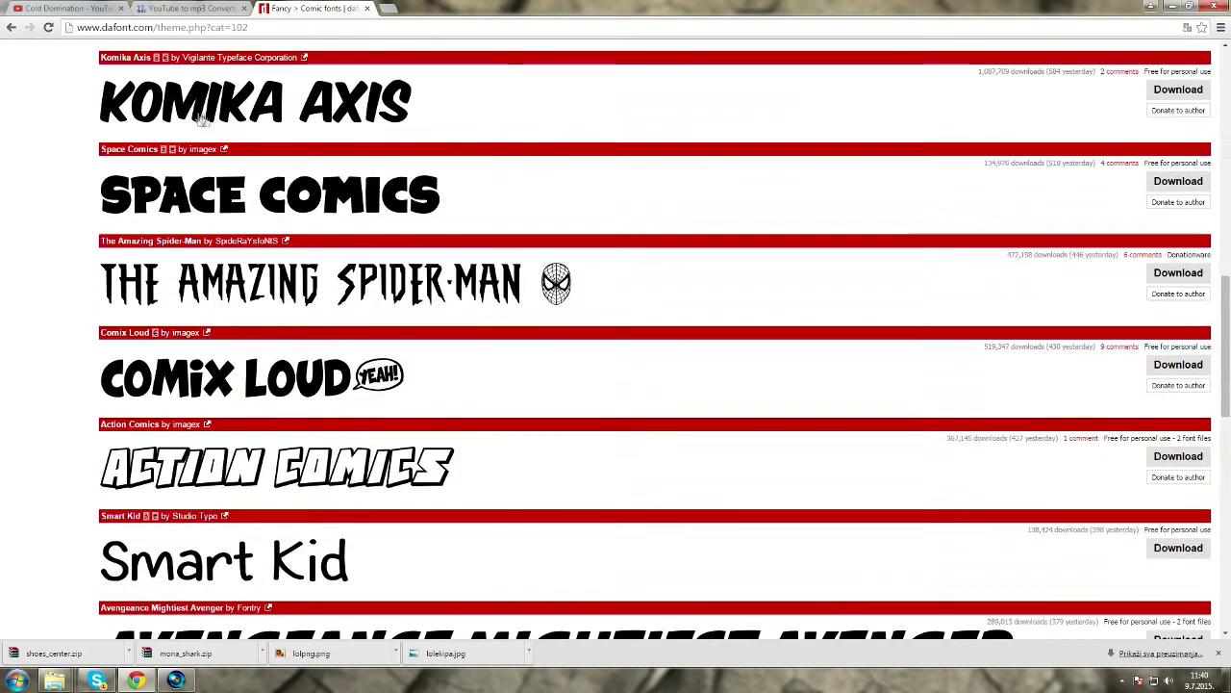
pyautogui.scroll(10, 202, 116)
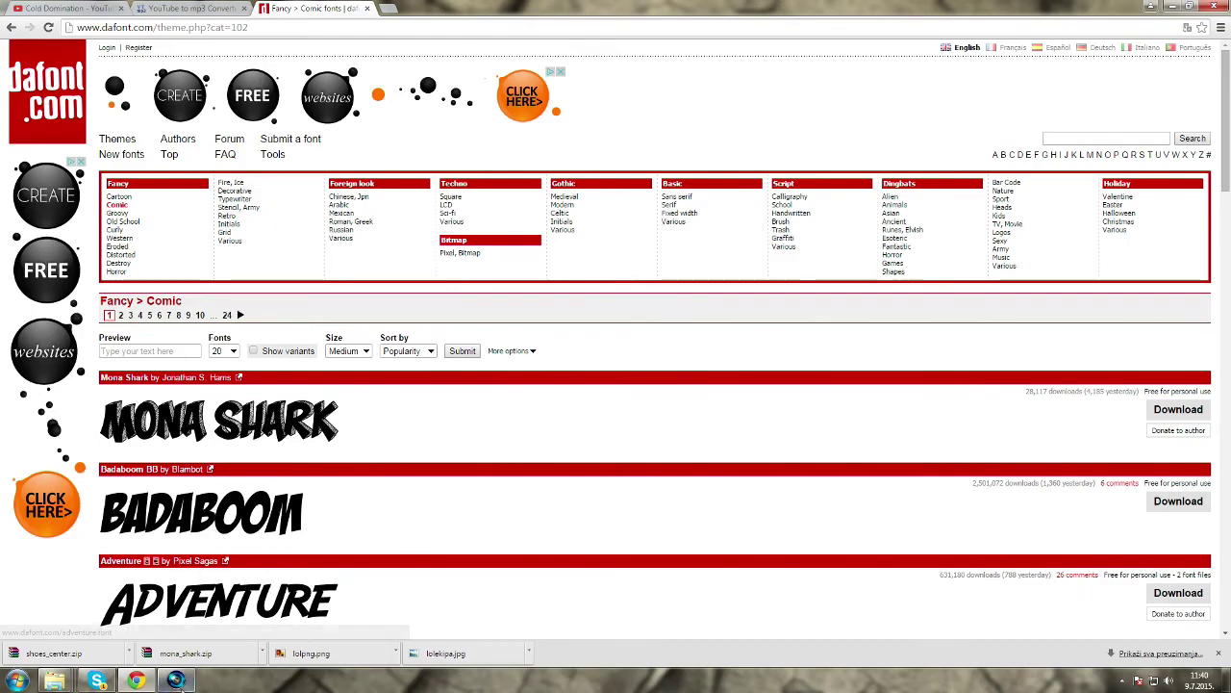
pyautogui.click(175, 681)
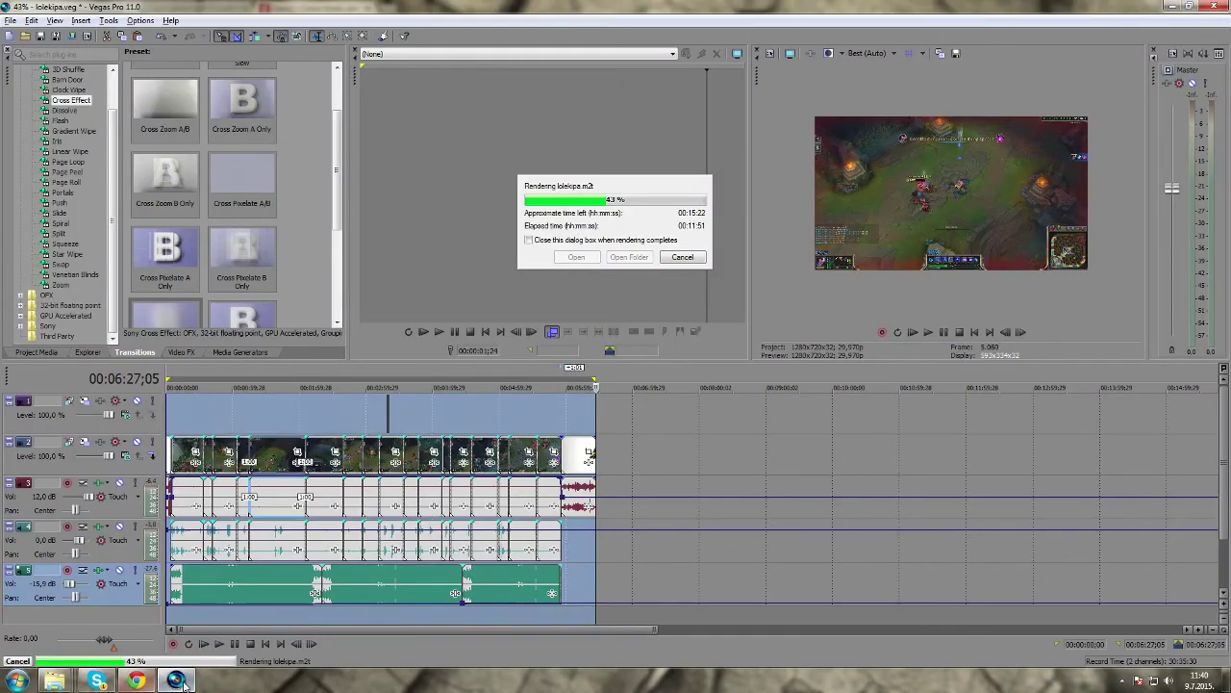
# Switch to Chrome, search Google for "free coveror" in a new tab and look through the results
pyautogui.click(137, 680)
pyautogui.click(389, 8)
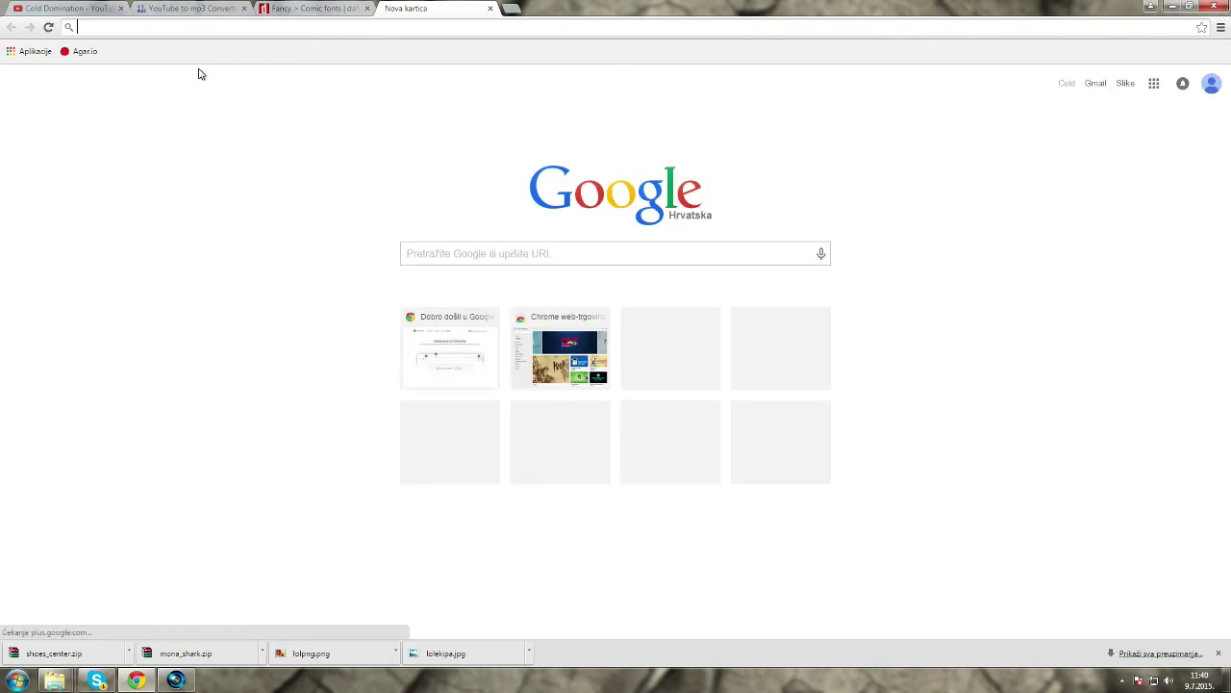
pyautogui.write('free coveror')
pyautogui.press('Return')
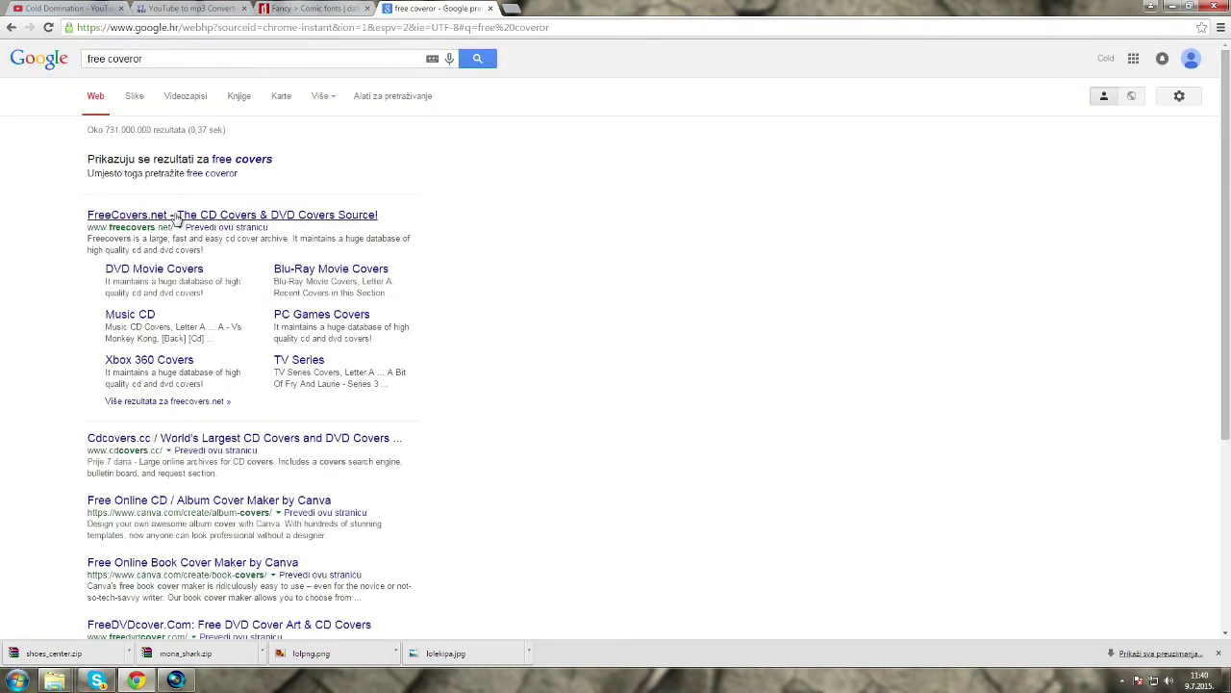
pyautogui.scroll(-2, 212, 202)
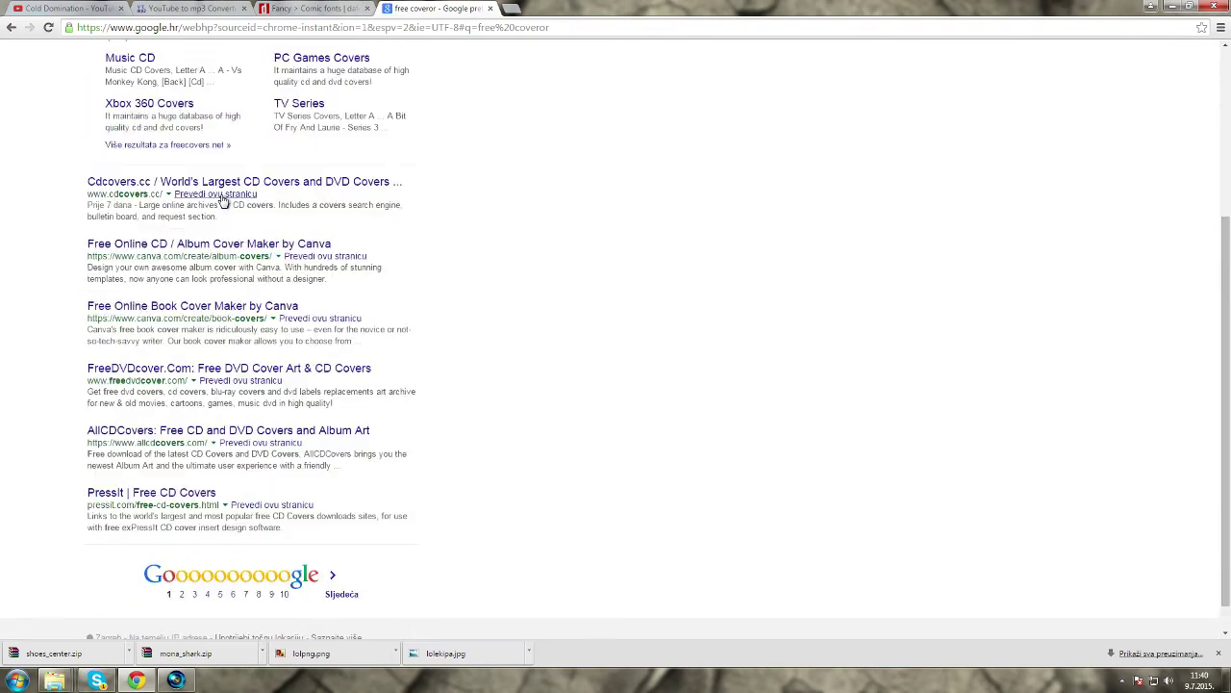
pyautogui.scroll(2, 221, 201)
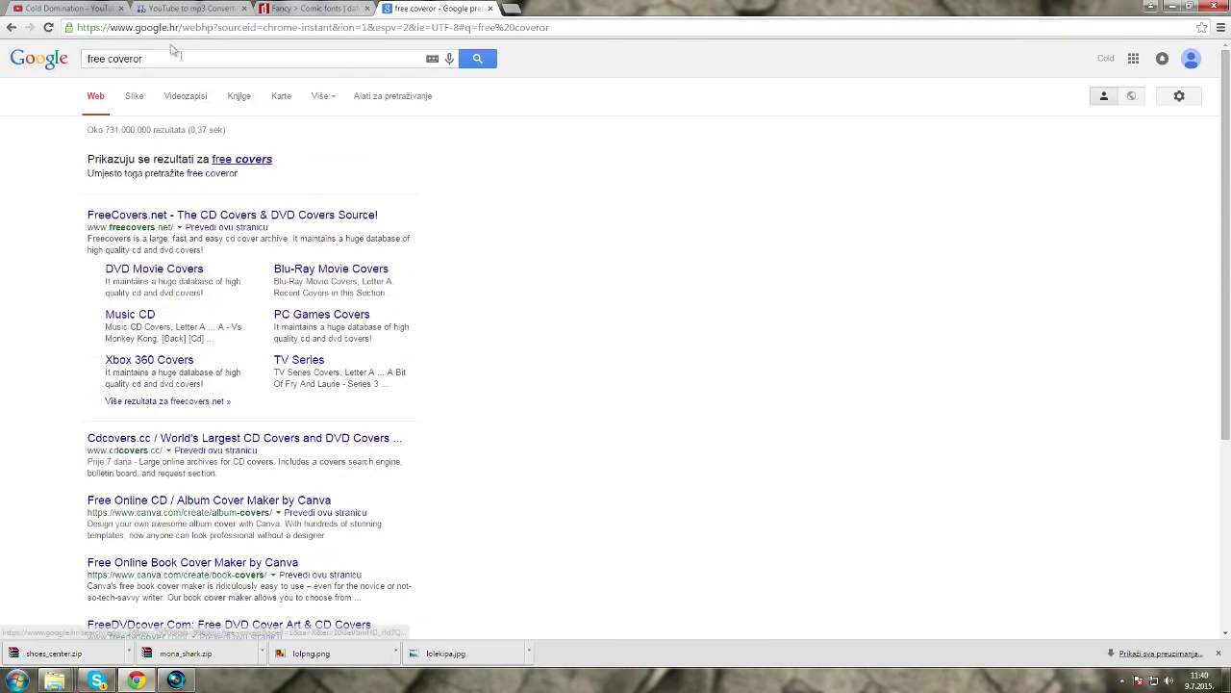
# Search Google for "free video converter" instead and open the Free Video Converter page by Freemake
pyautogui.moveTo(146, 58); pyautogui.dragTo(106, 56)
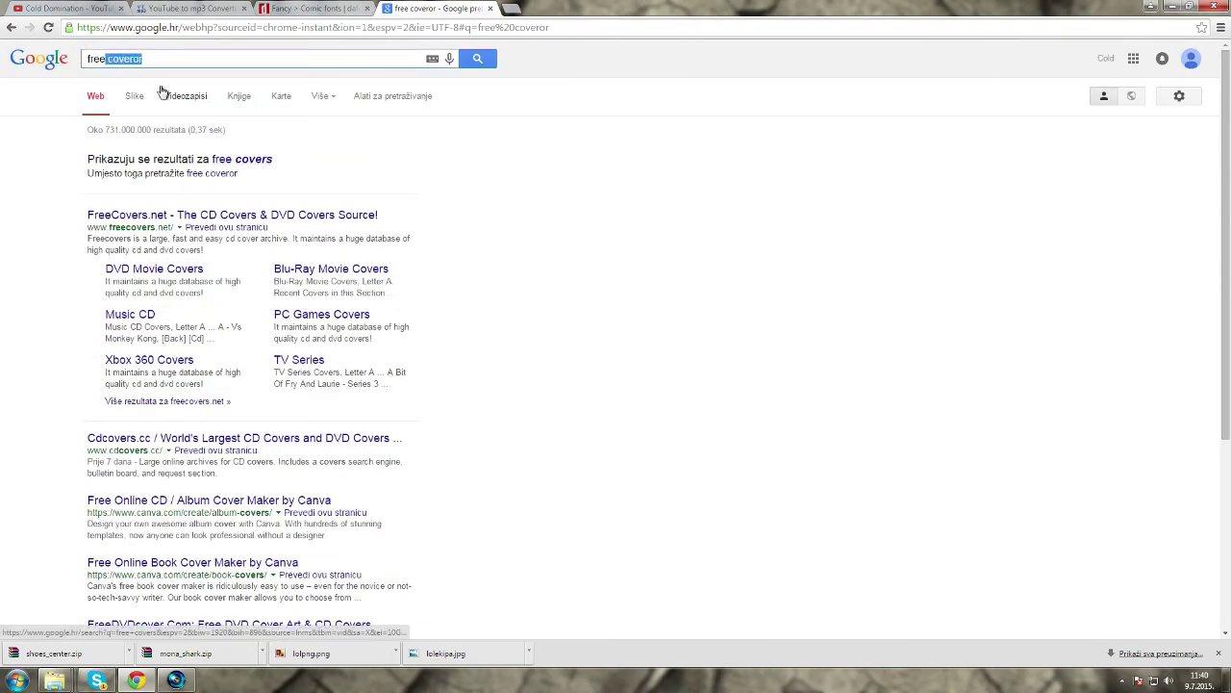
pyautogui.write('vidoe')
pyautogui.press('BackSpace')
pyautogui.press('BackSpace')
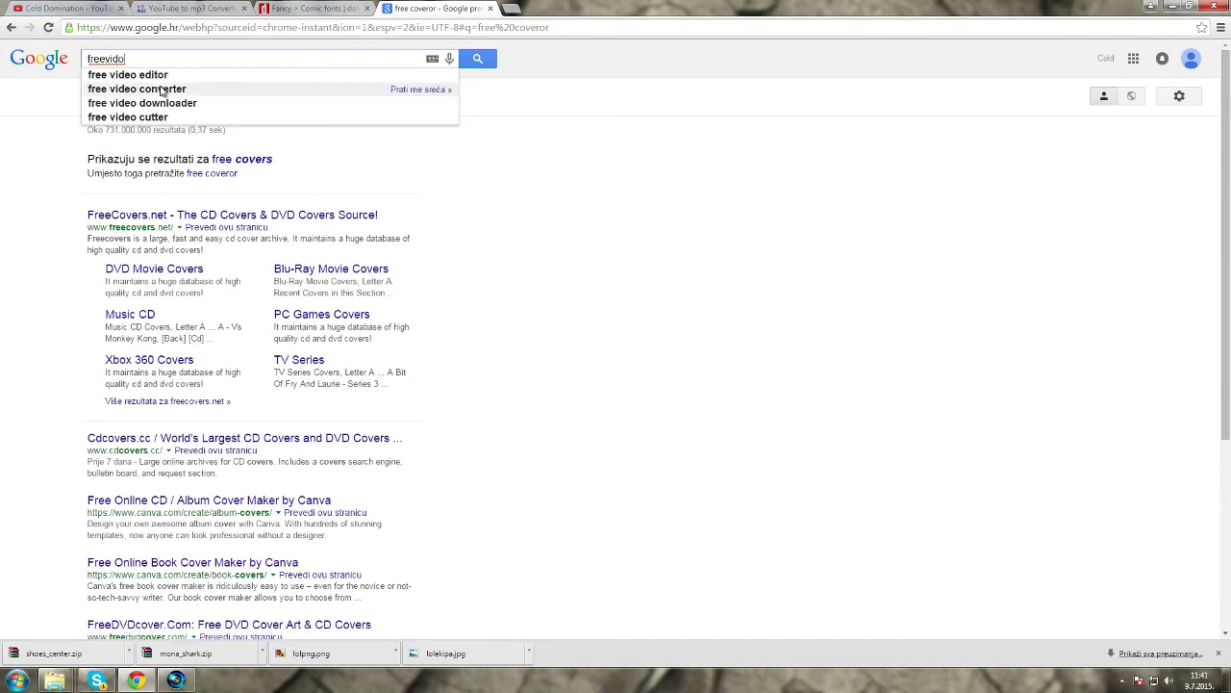
pyautogui.write('eo co')
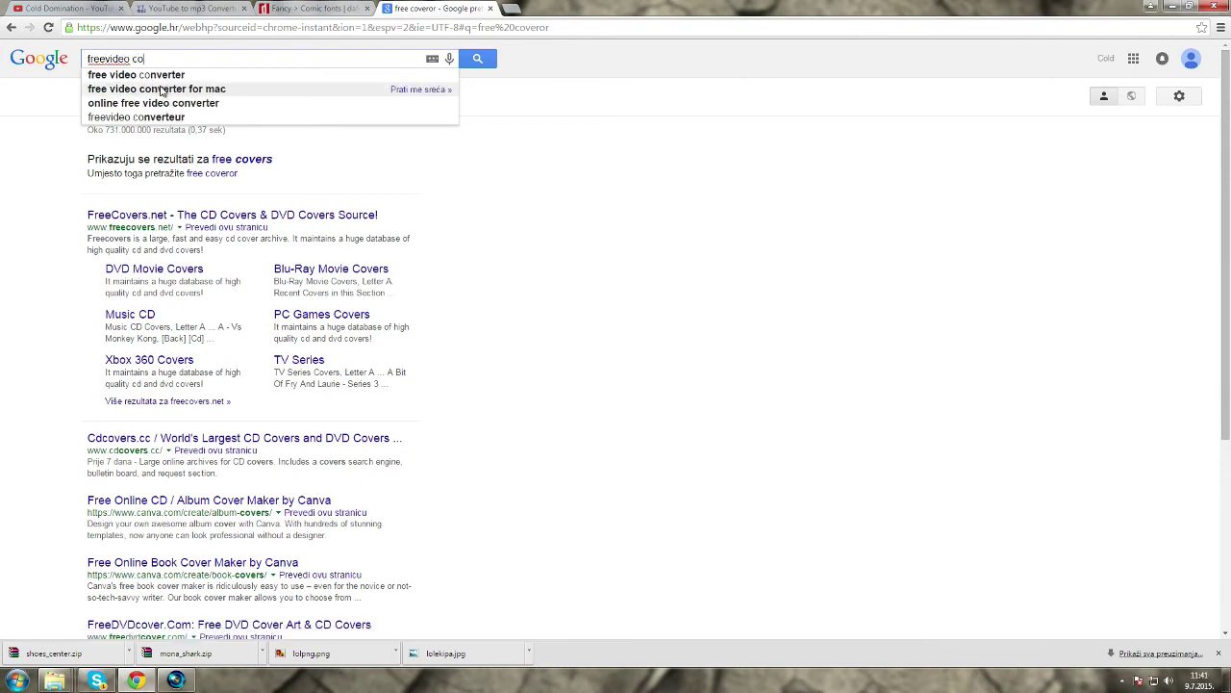
pyautogui.press('Down')
pyautogui.press('Return')
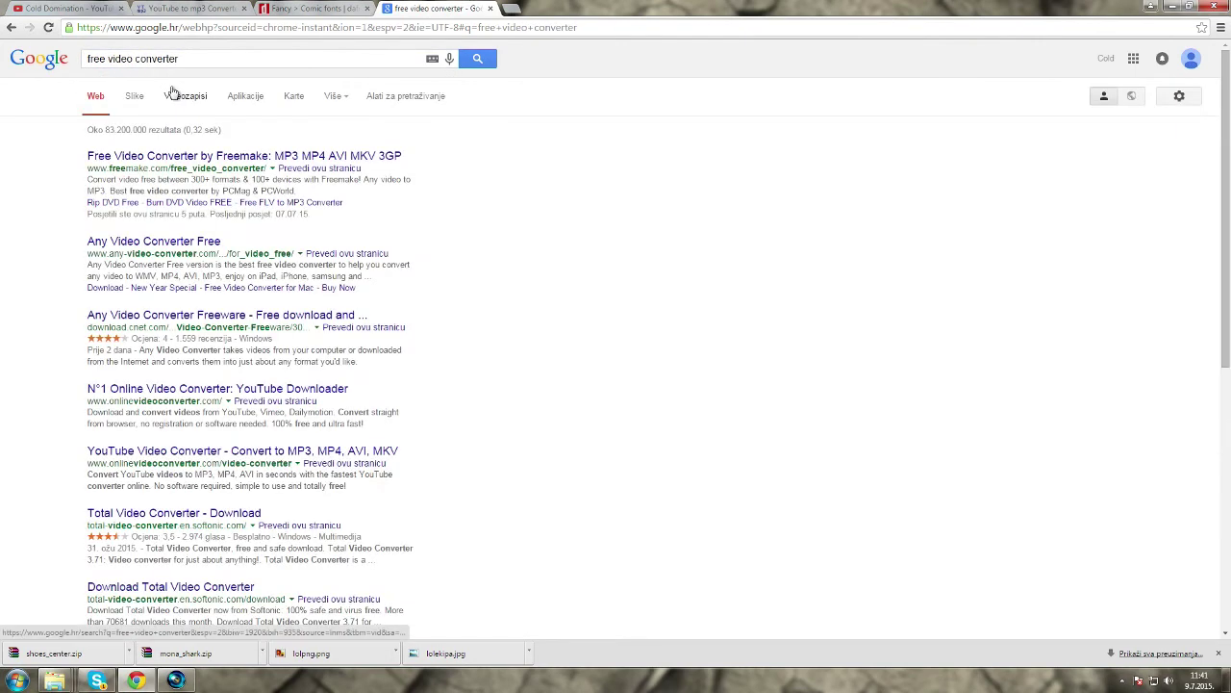
pyautogui.scroll(-3, 183, 97)
pyautogui.scroll(2, 235, 115)
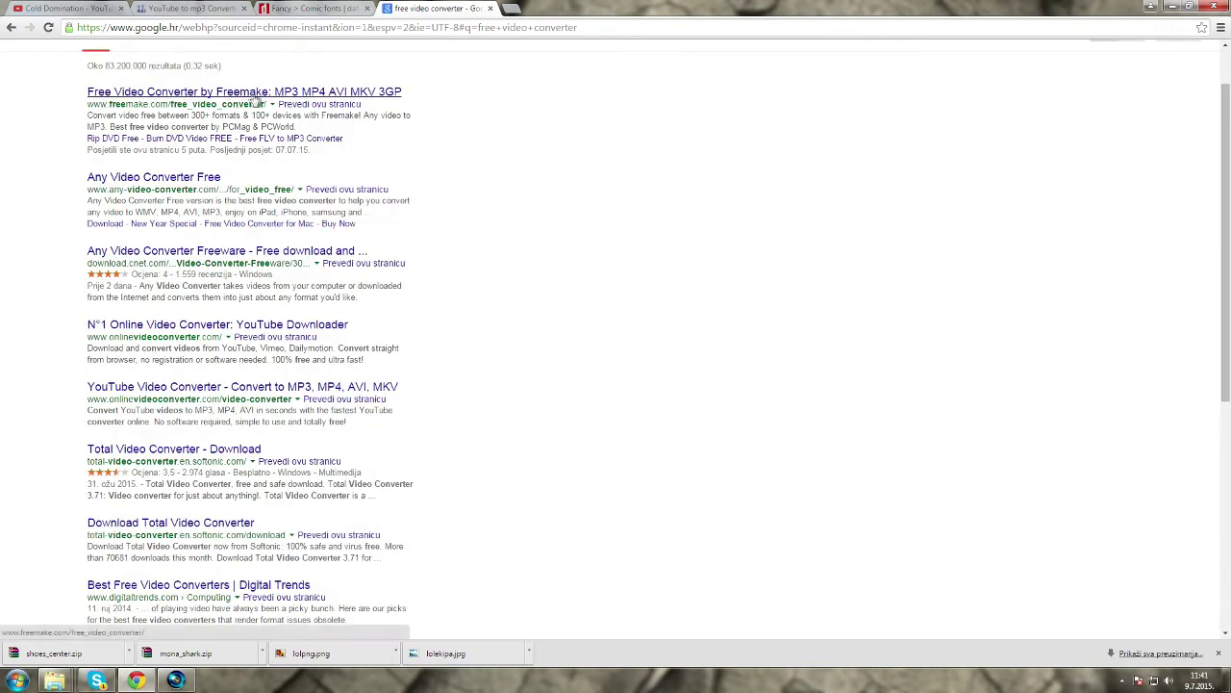
pyautogui.click(261, 94)
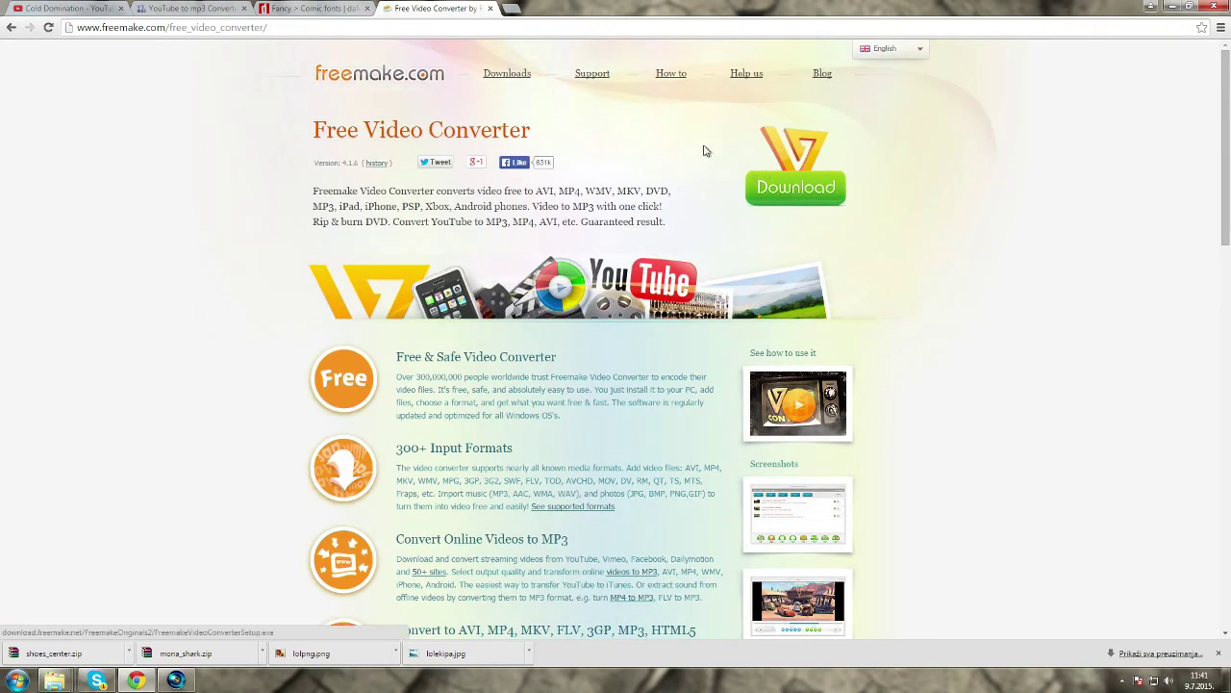
# In Freemake Video Converter, add the lolekipa video from the Upload folder and convert it to lolekipa.mp4 with the Same as source preset
pyautogui.press('super')
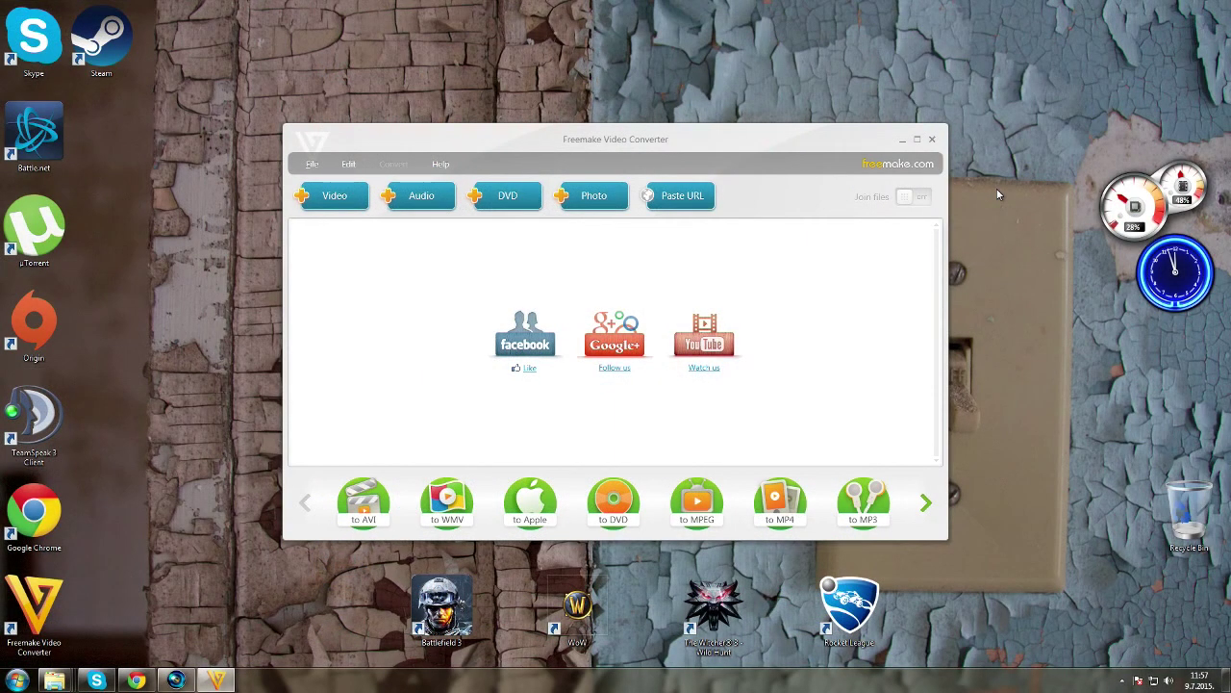
pyautogui.click(330, 195)
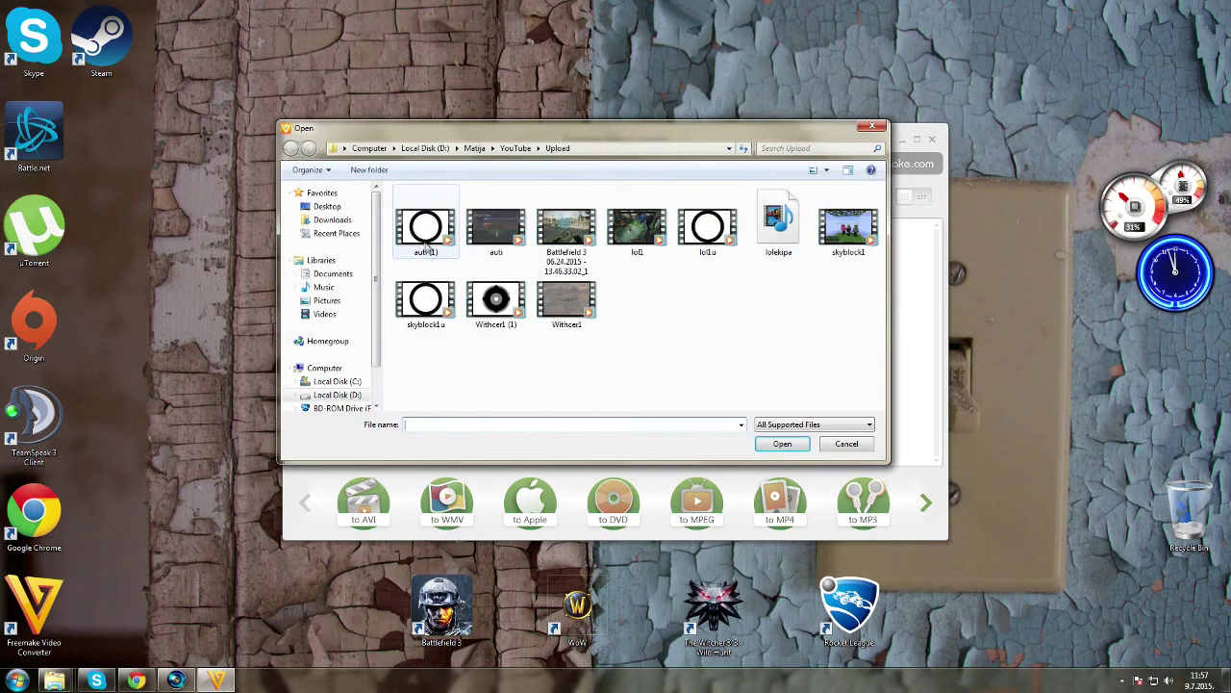
pyautogui.click(778, 229)
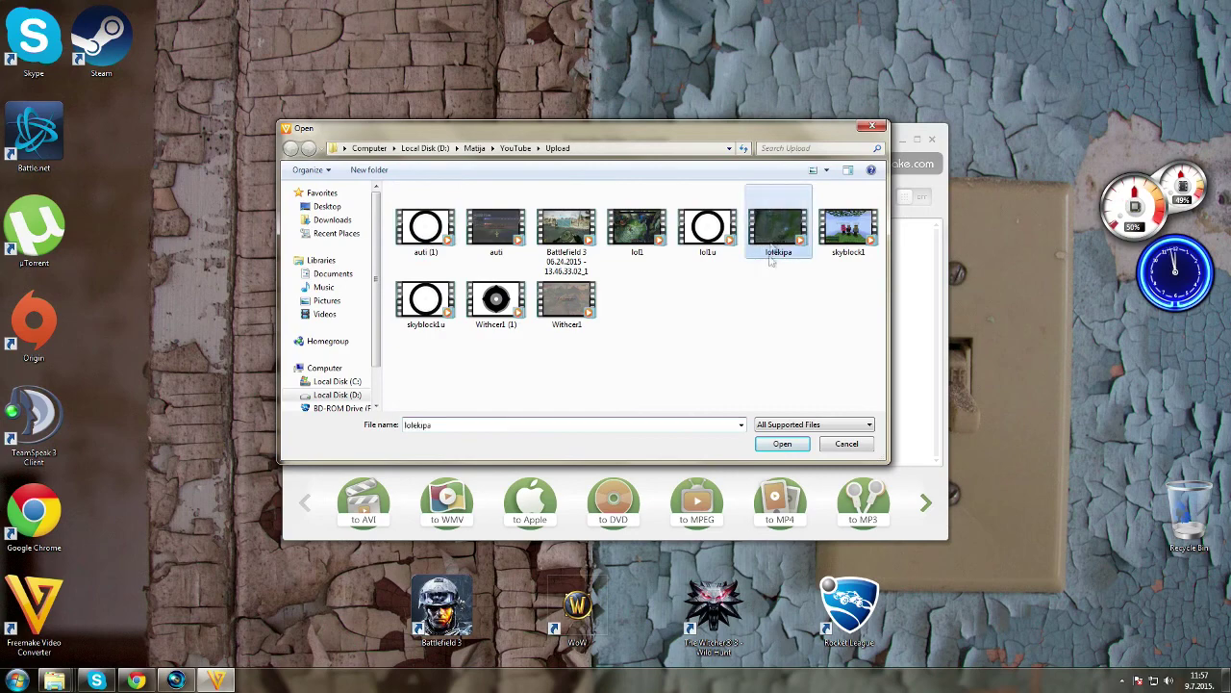
pyautogui.click(781, 444)
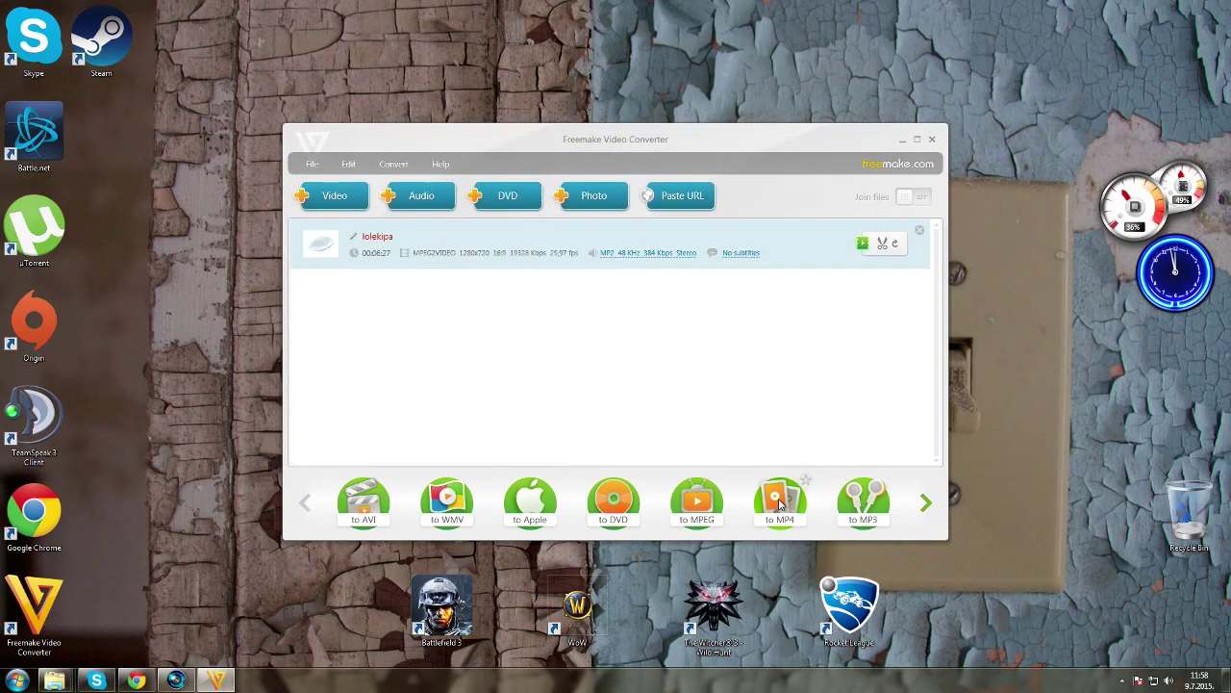
pyautogui.click(781, 503)
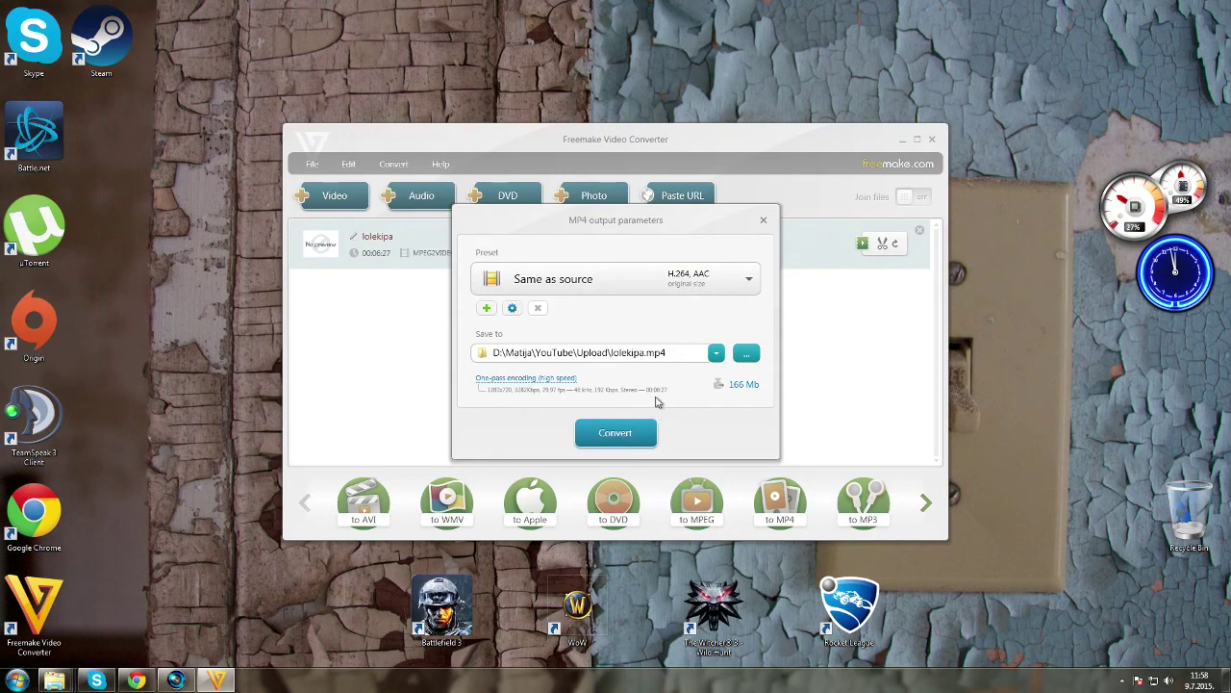
pyautogui.click(614, 432)
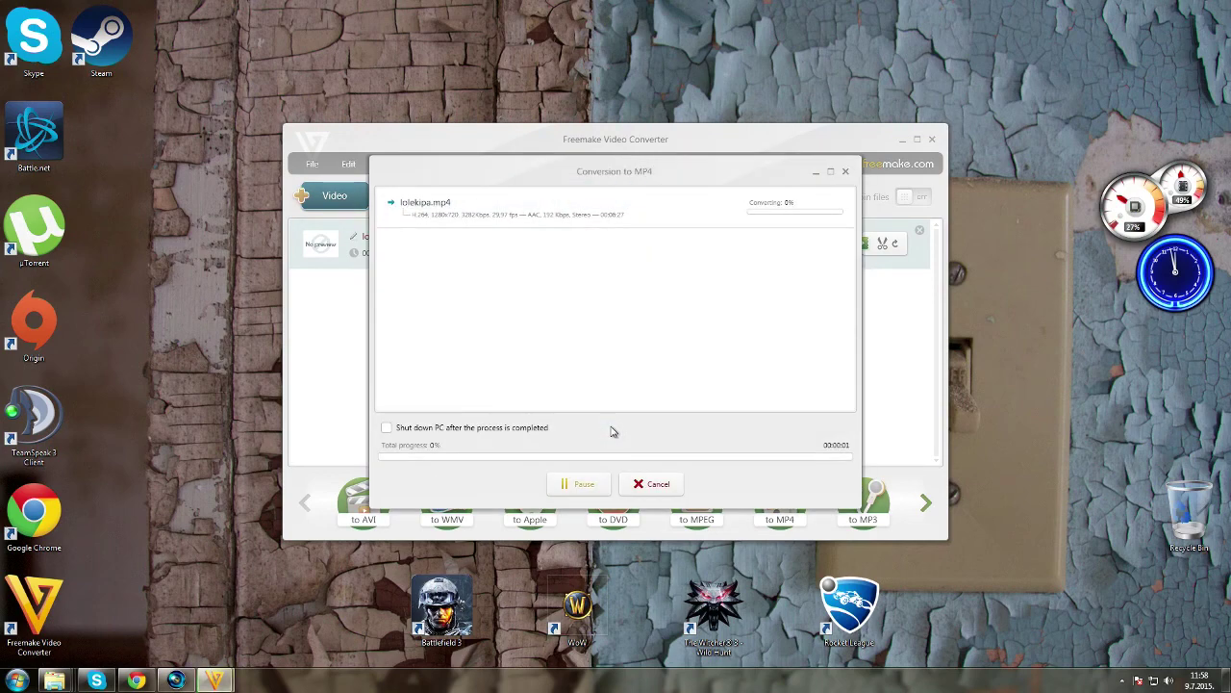